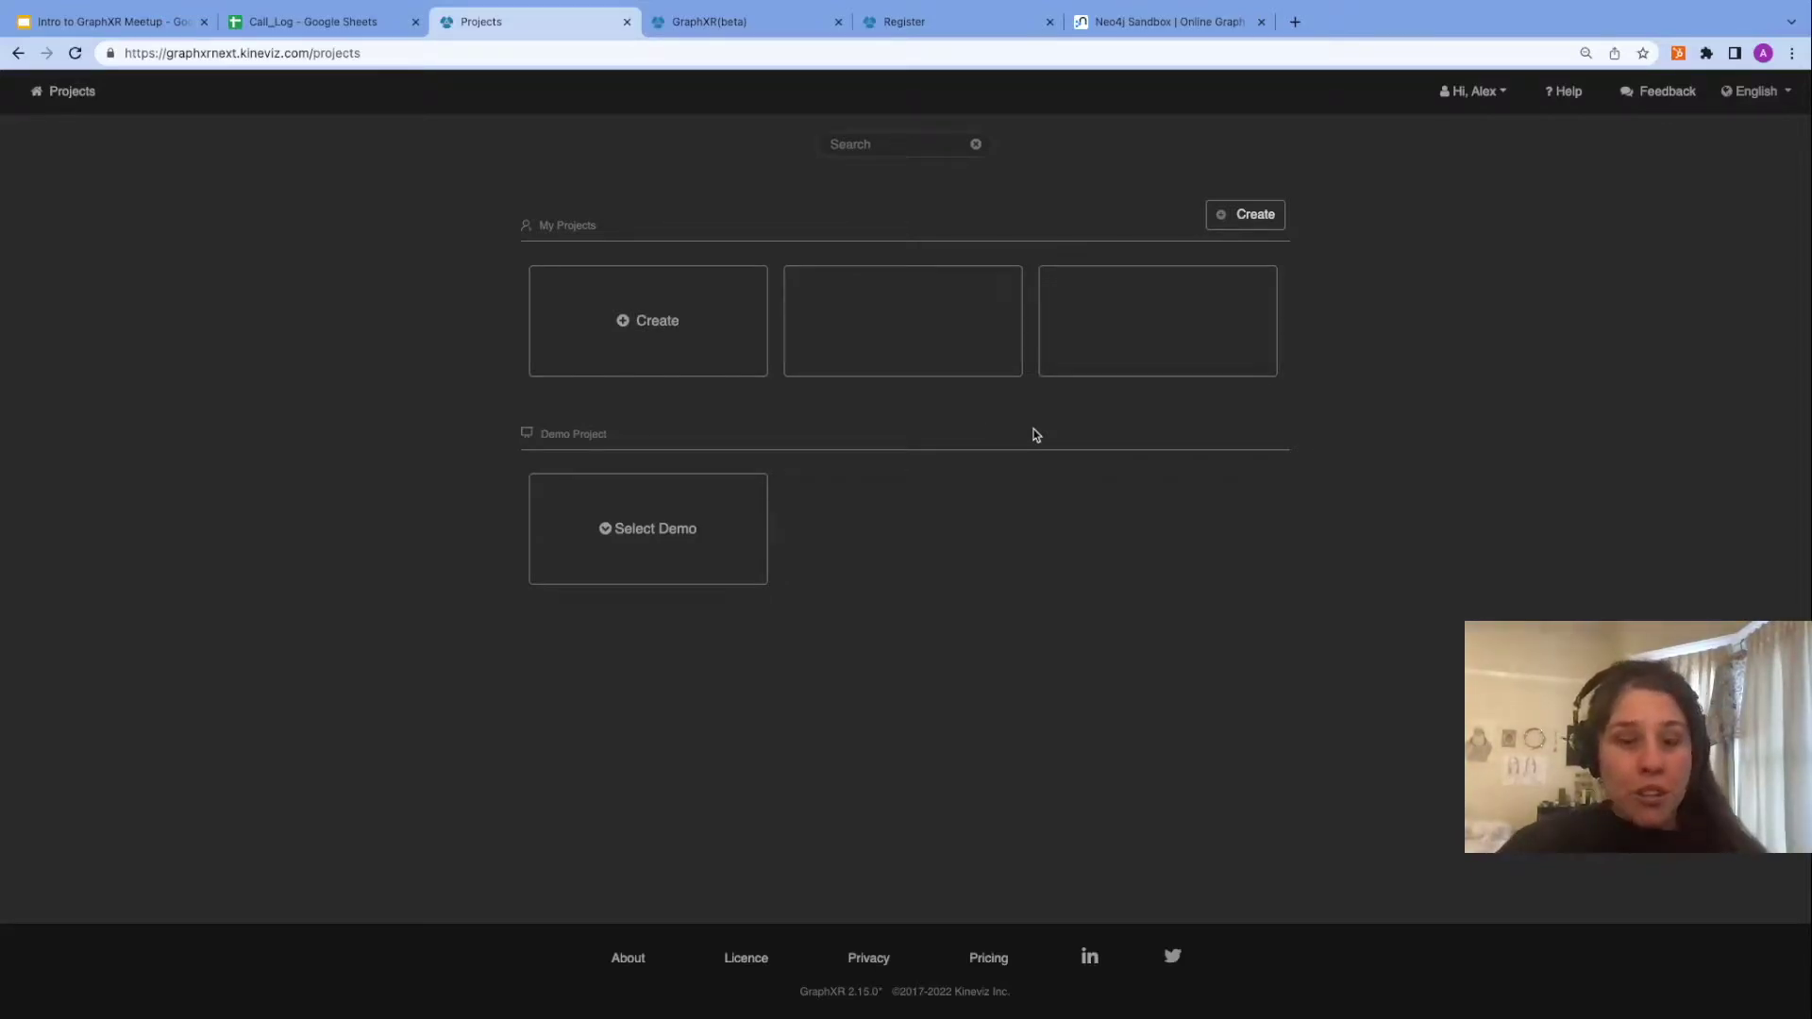
Create a new project named "CSV to Graph" and open it.
left_click(627, 324)
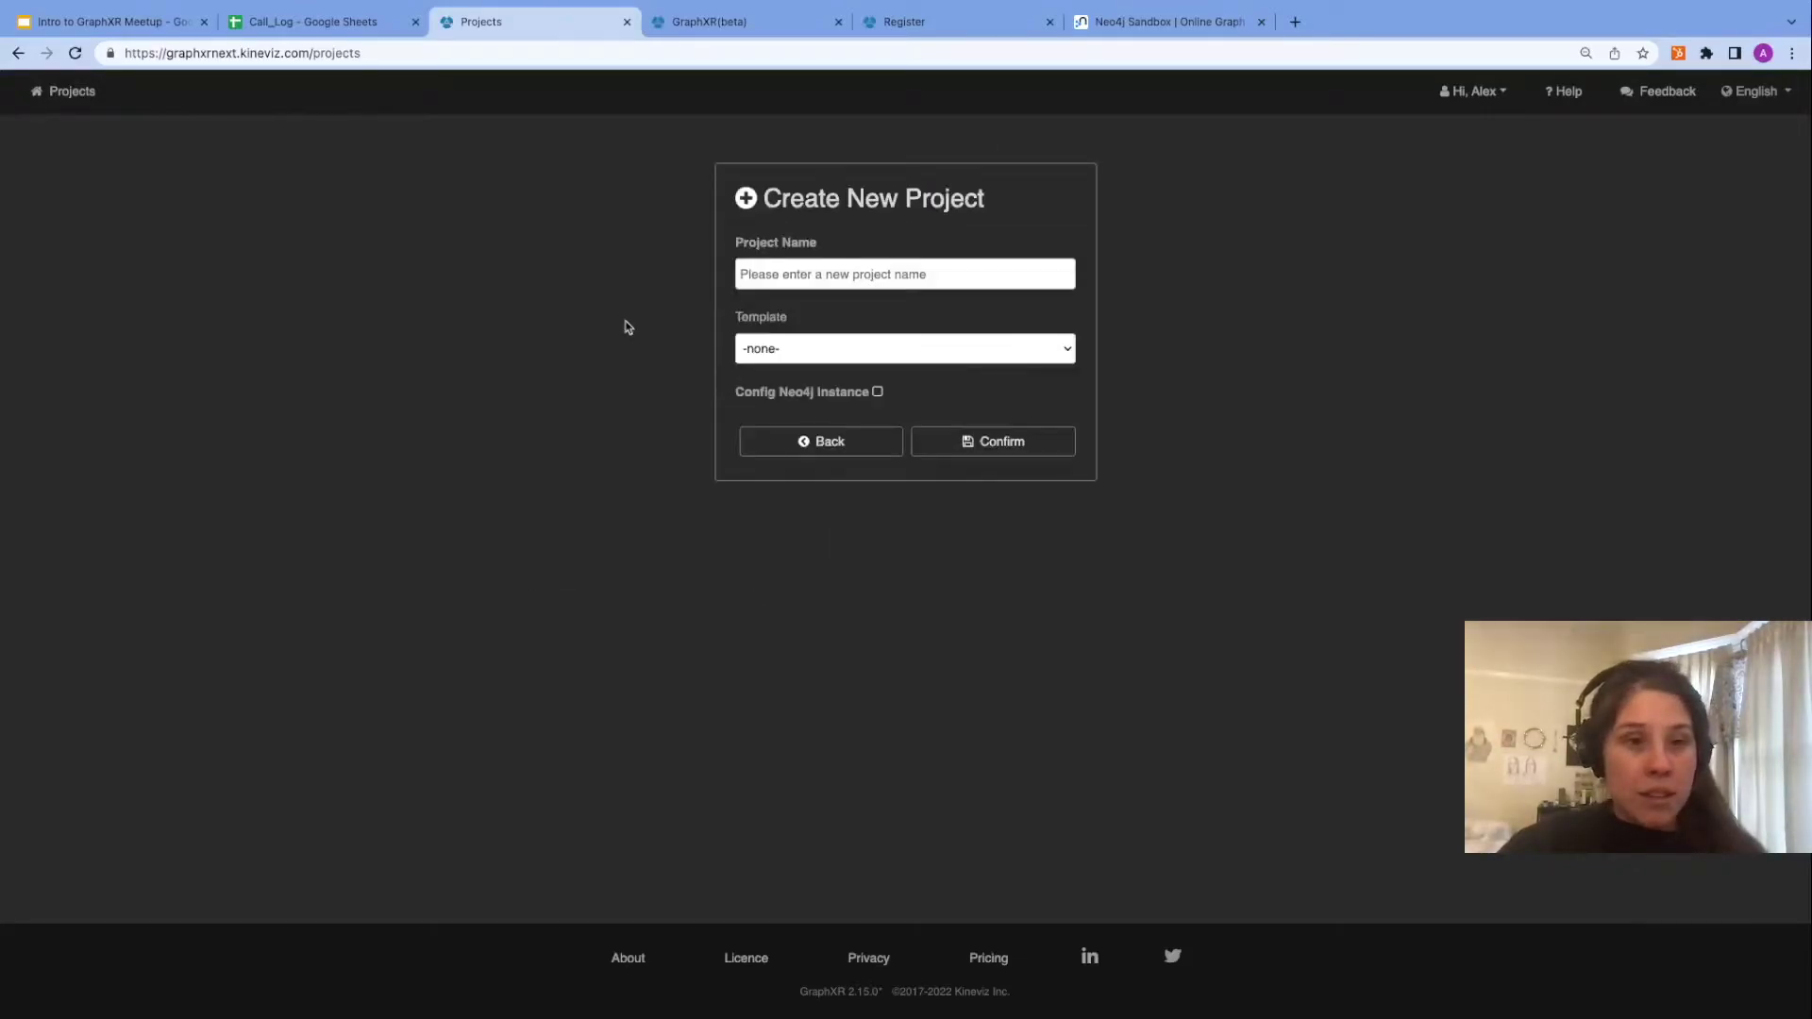
left_click(799, 277)
type("CSV to Graph")
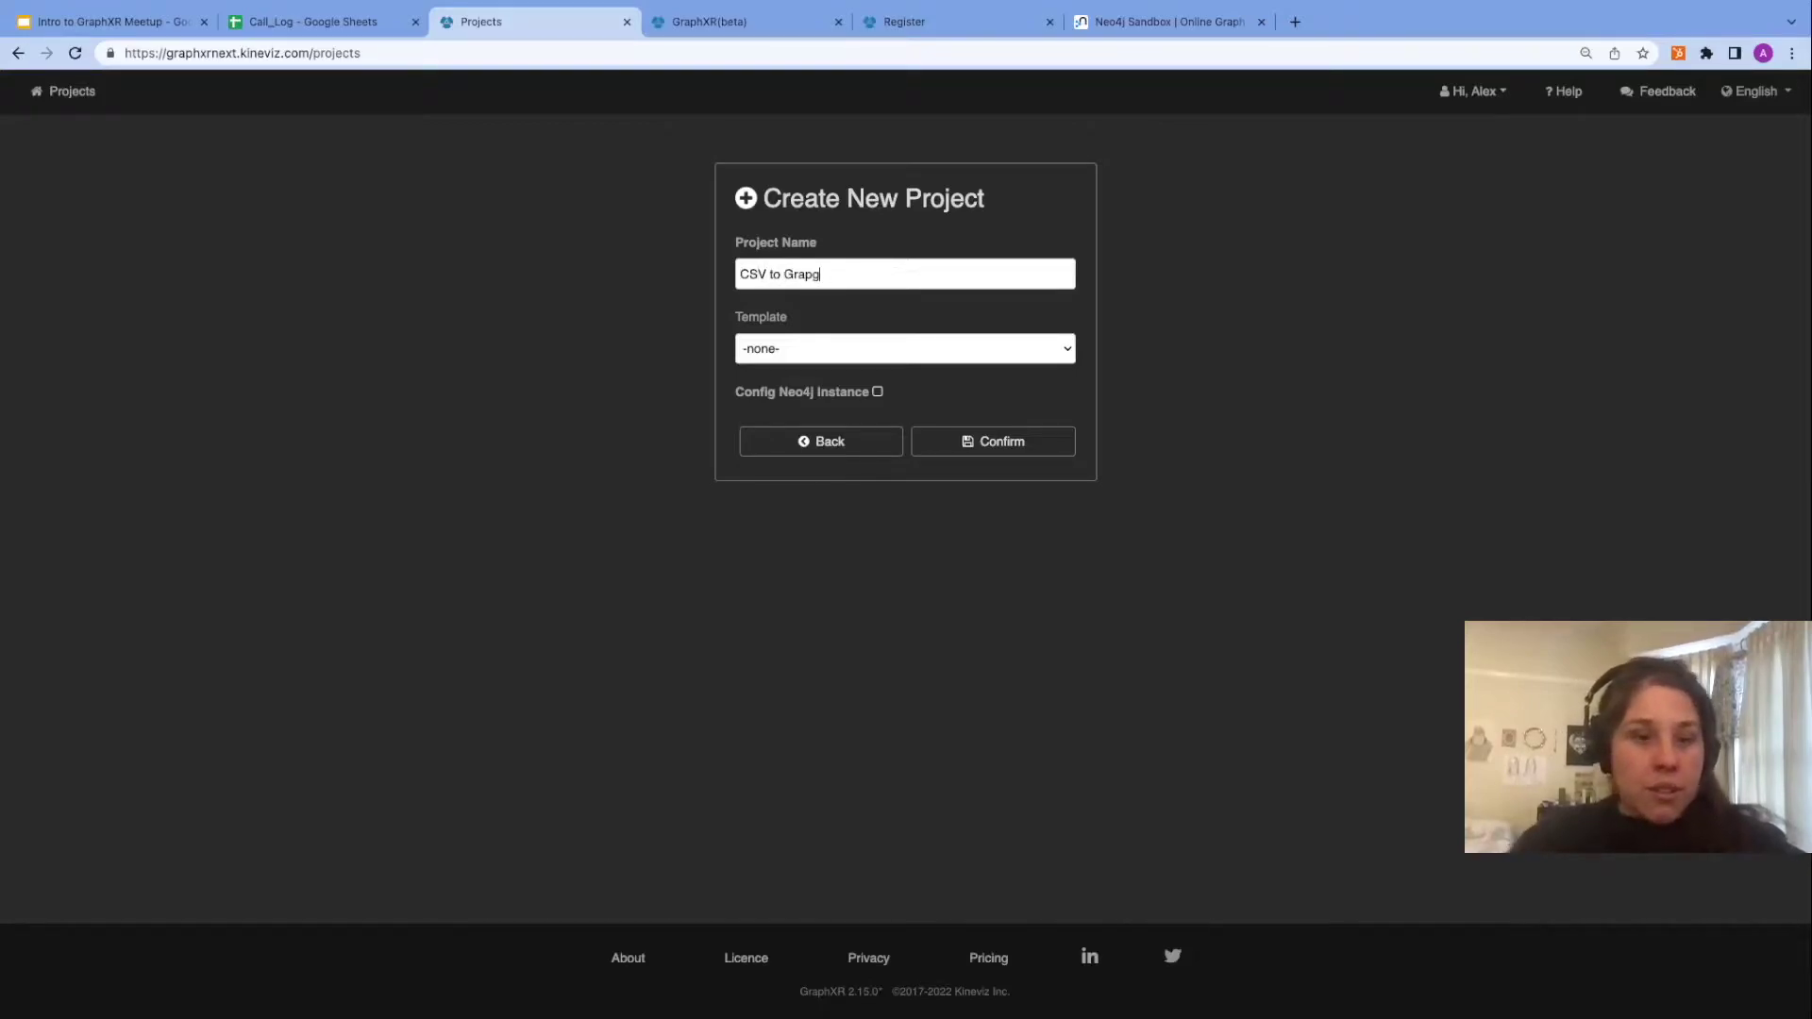
left_click(969, 444)
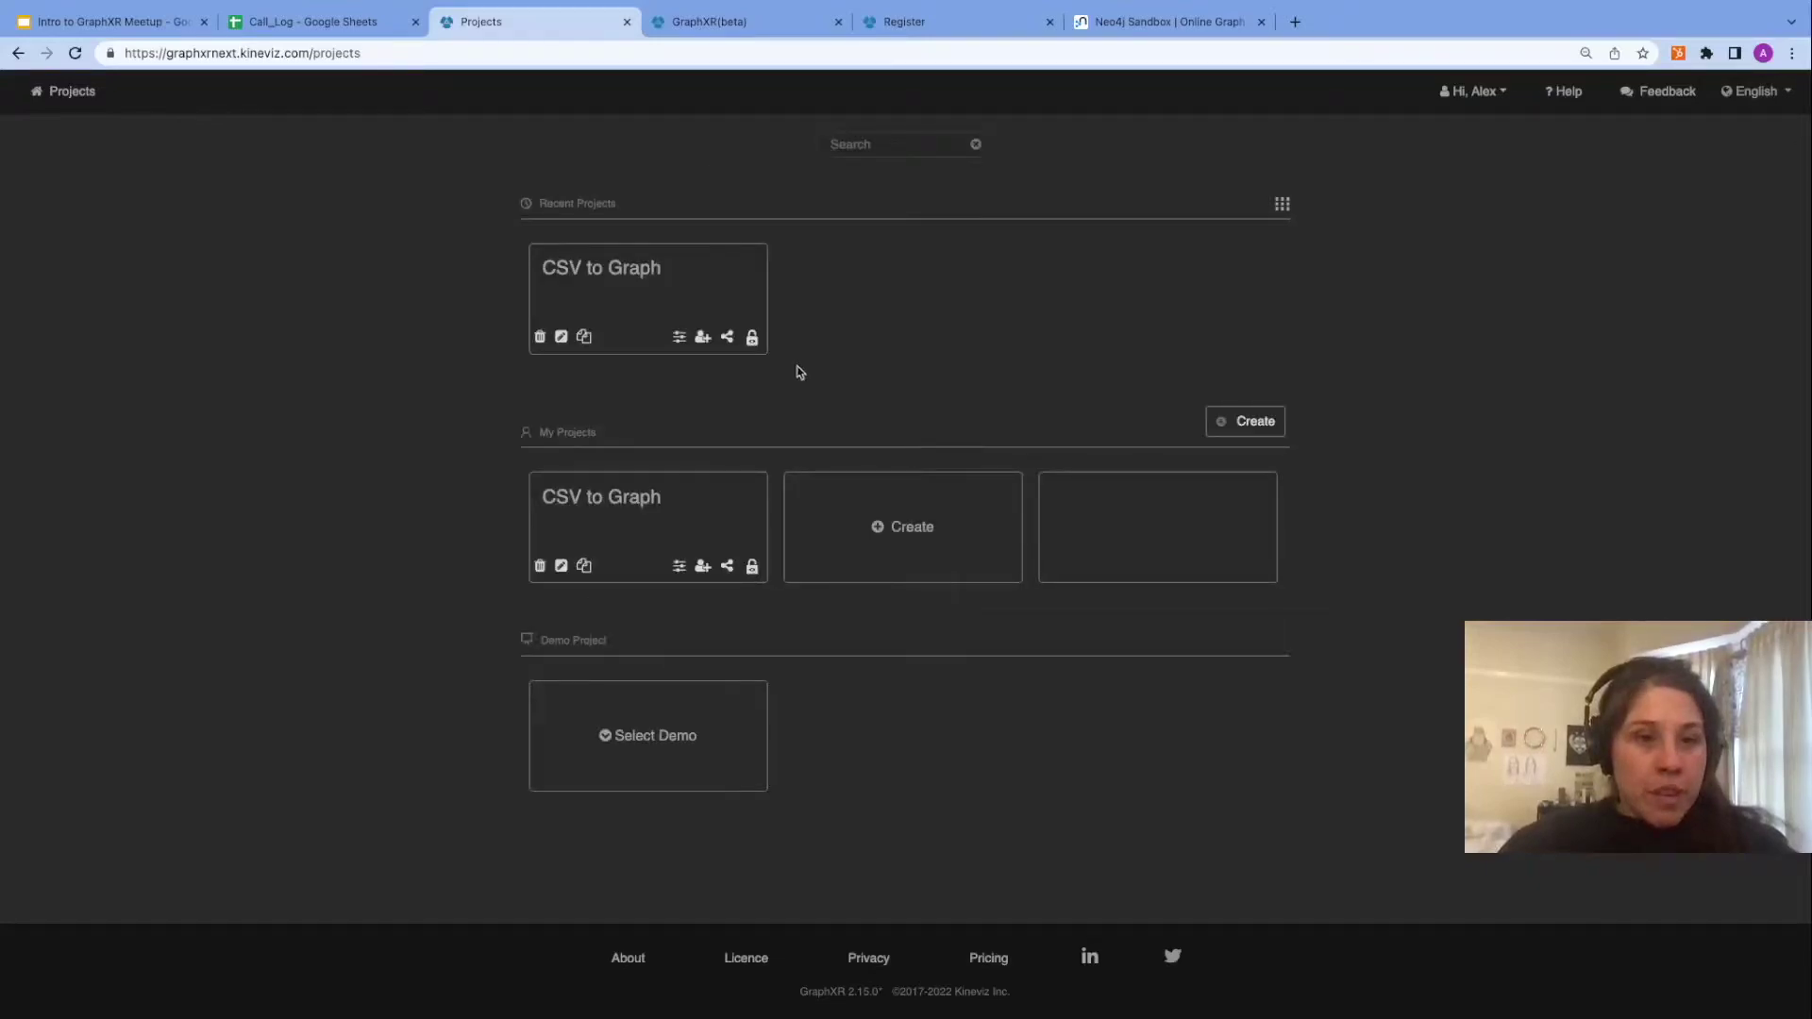
left_click(637, 315)
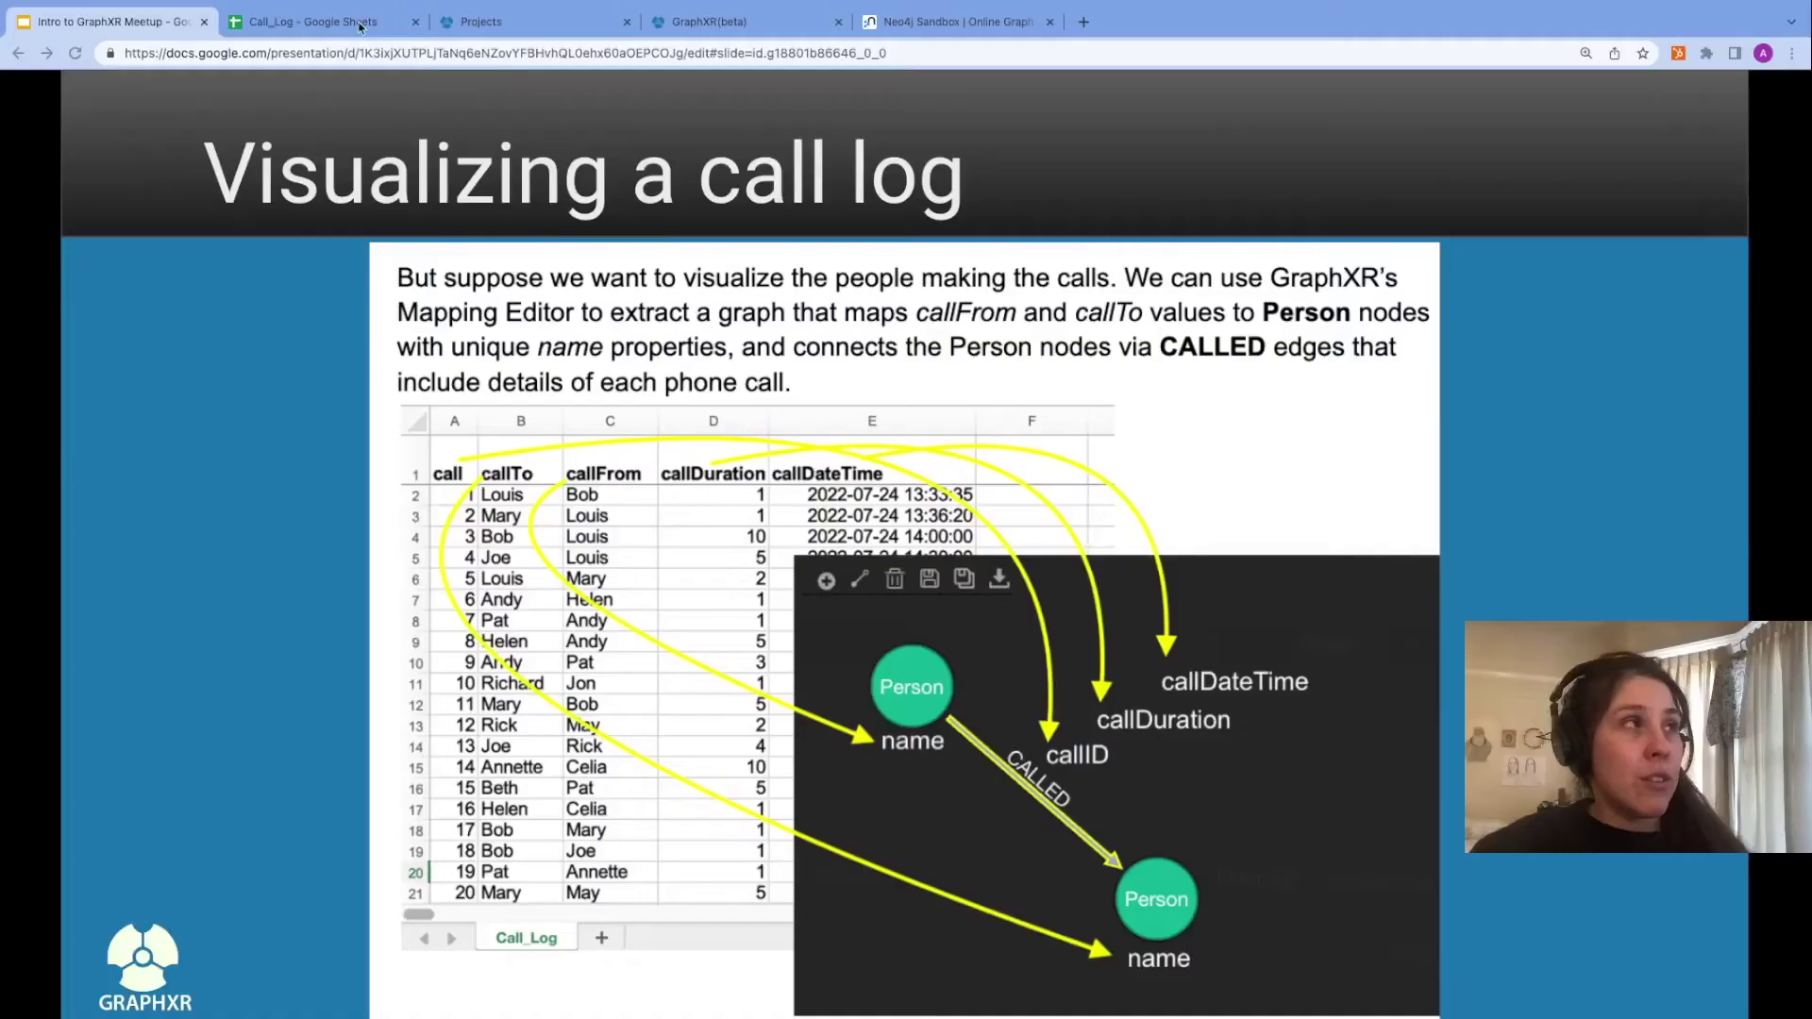
Switch to the Call_Log spreadsheet, highlight the first call record, and download the sheet as a comma-separated values (.csv) file.
left_click(359, 23)
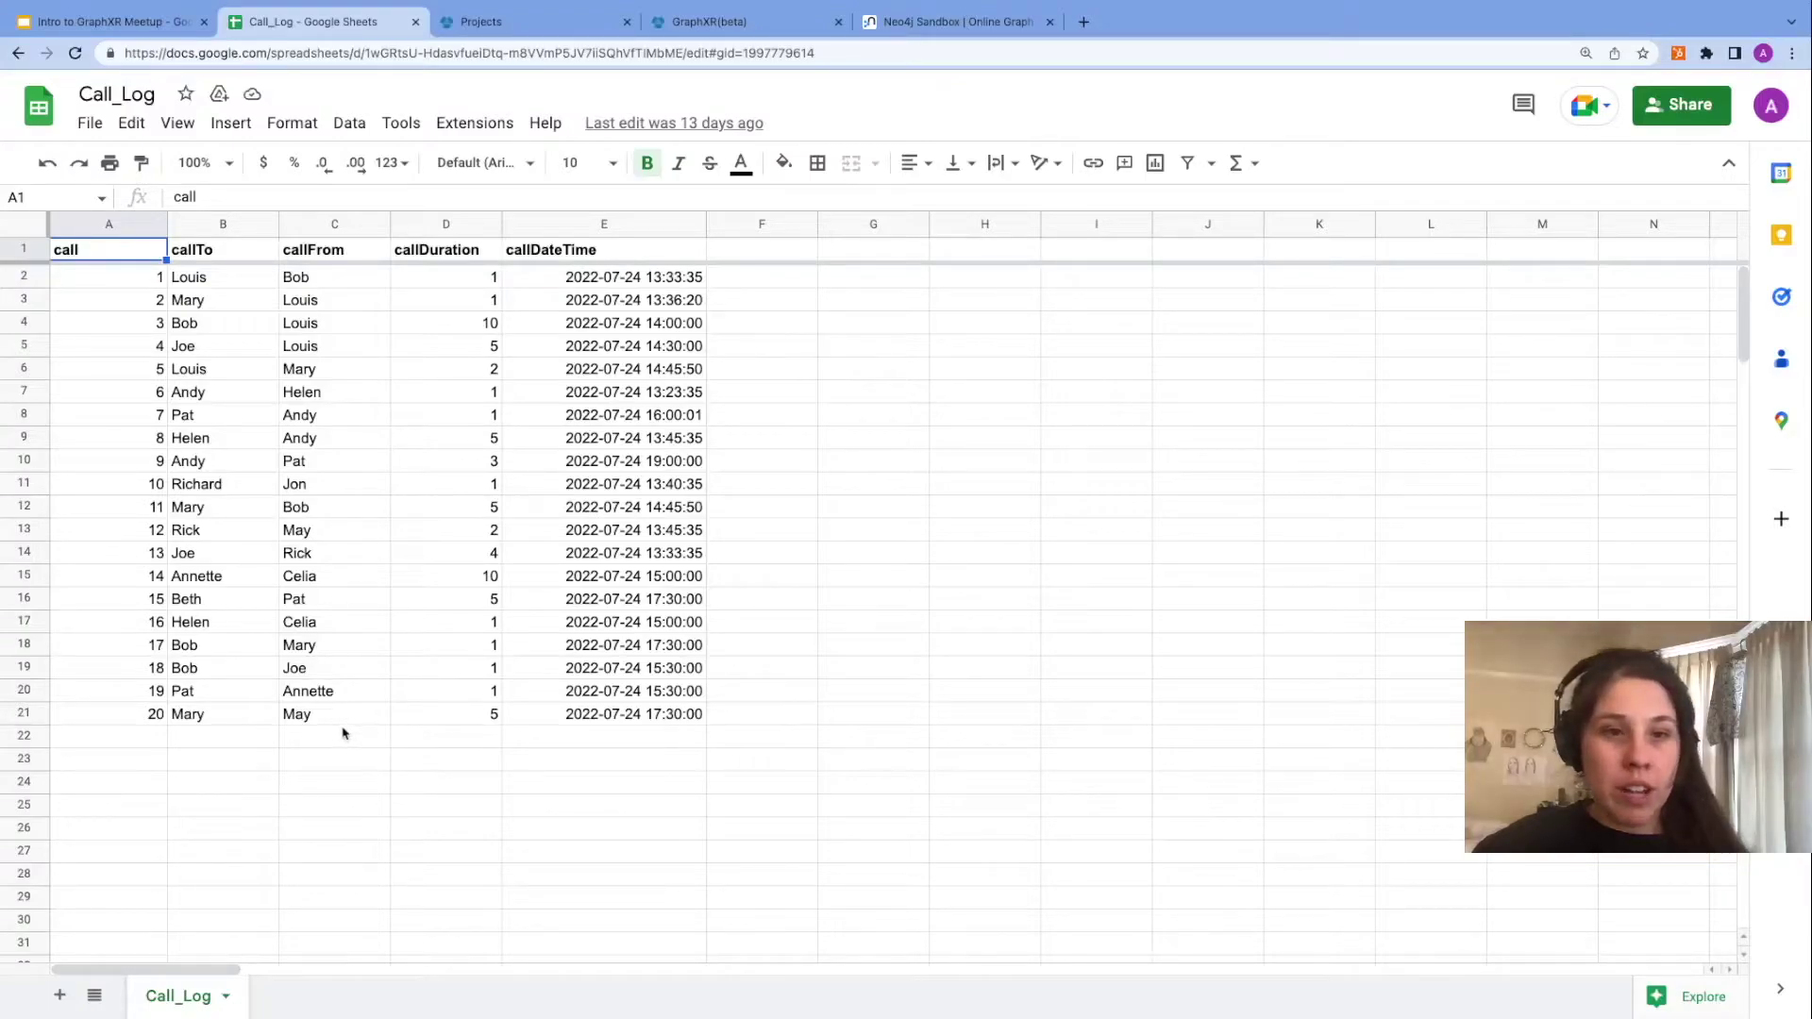
left_click(21, 277)
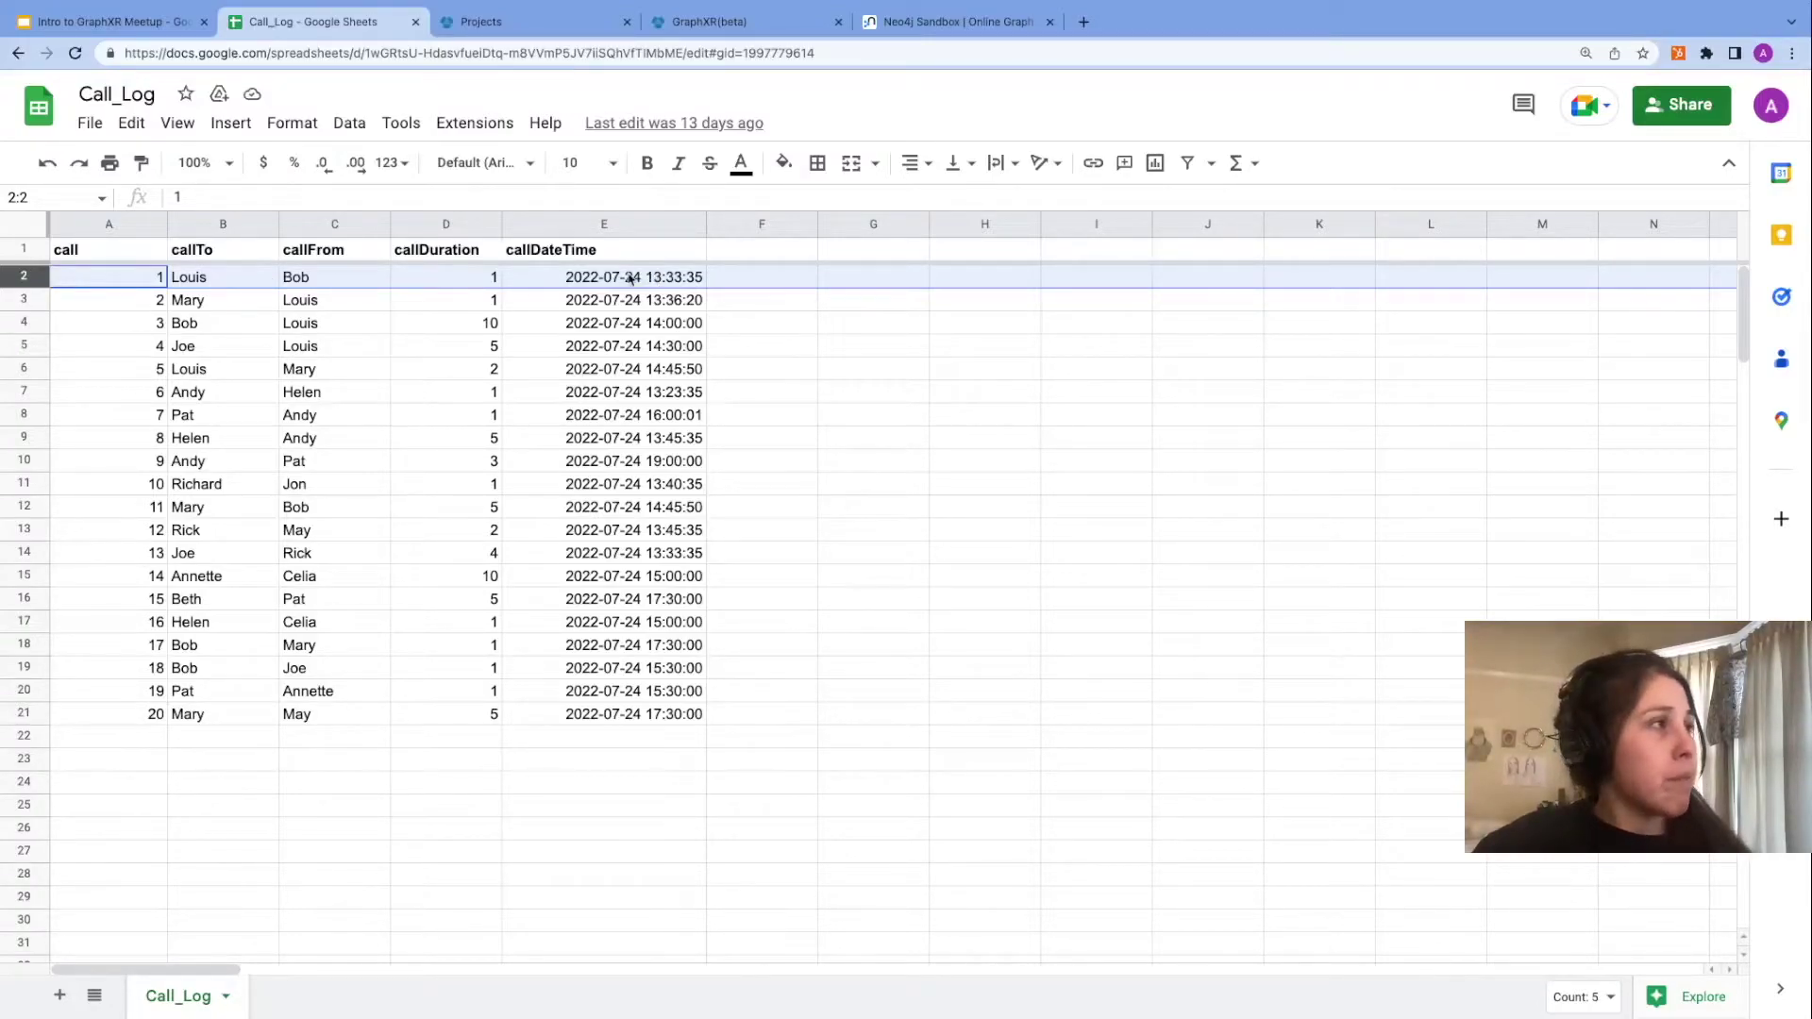
left_click(91, 124)
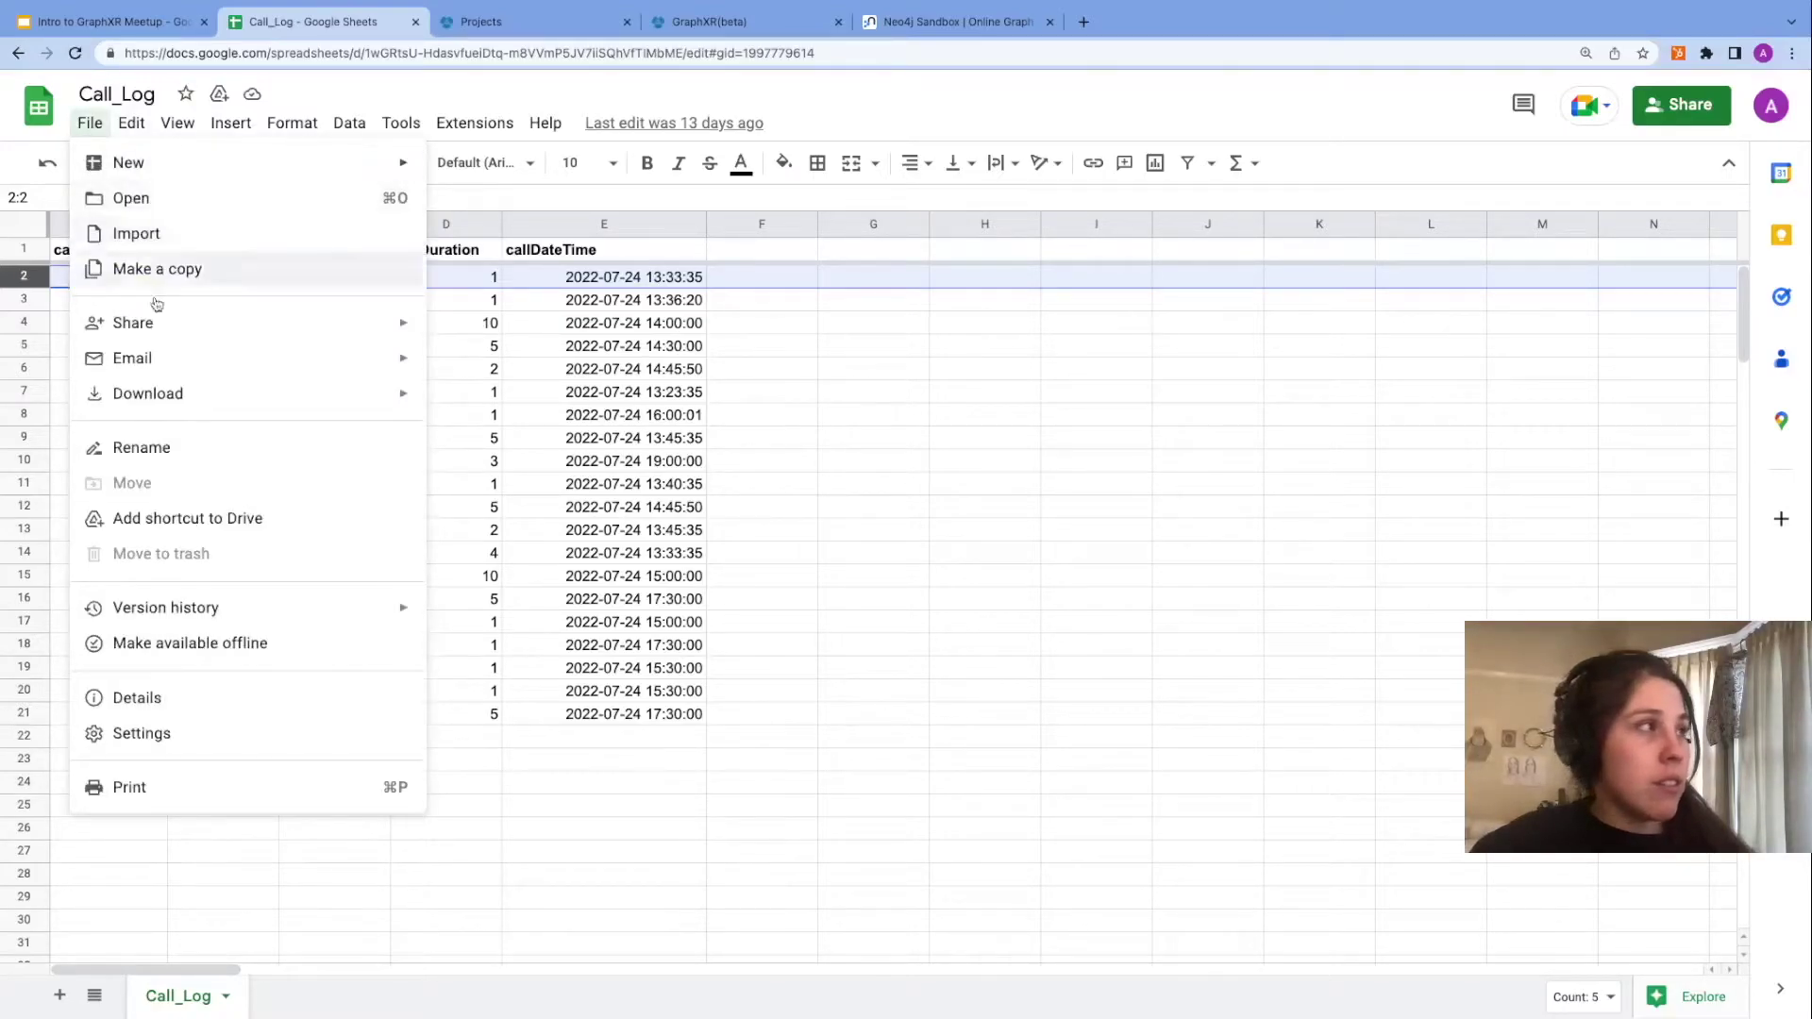
mouse_move(173, 396)
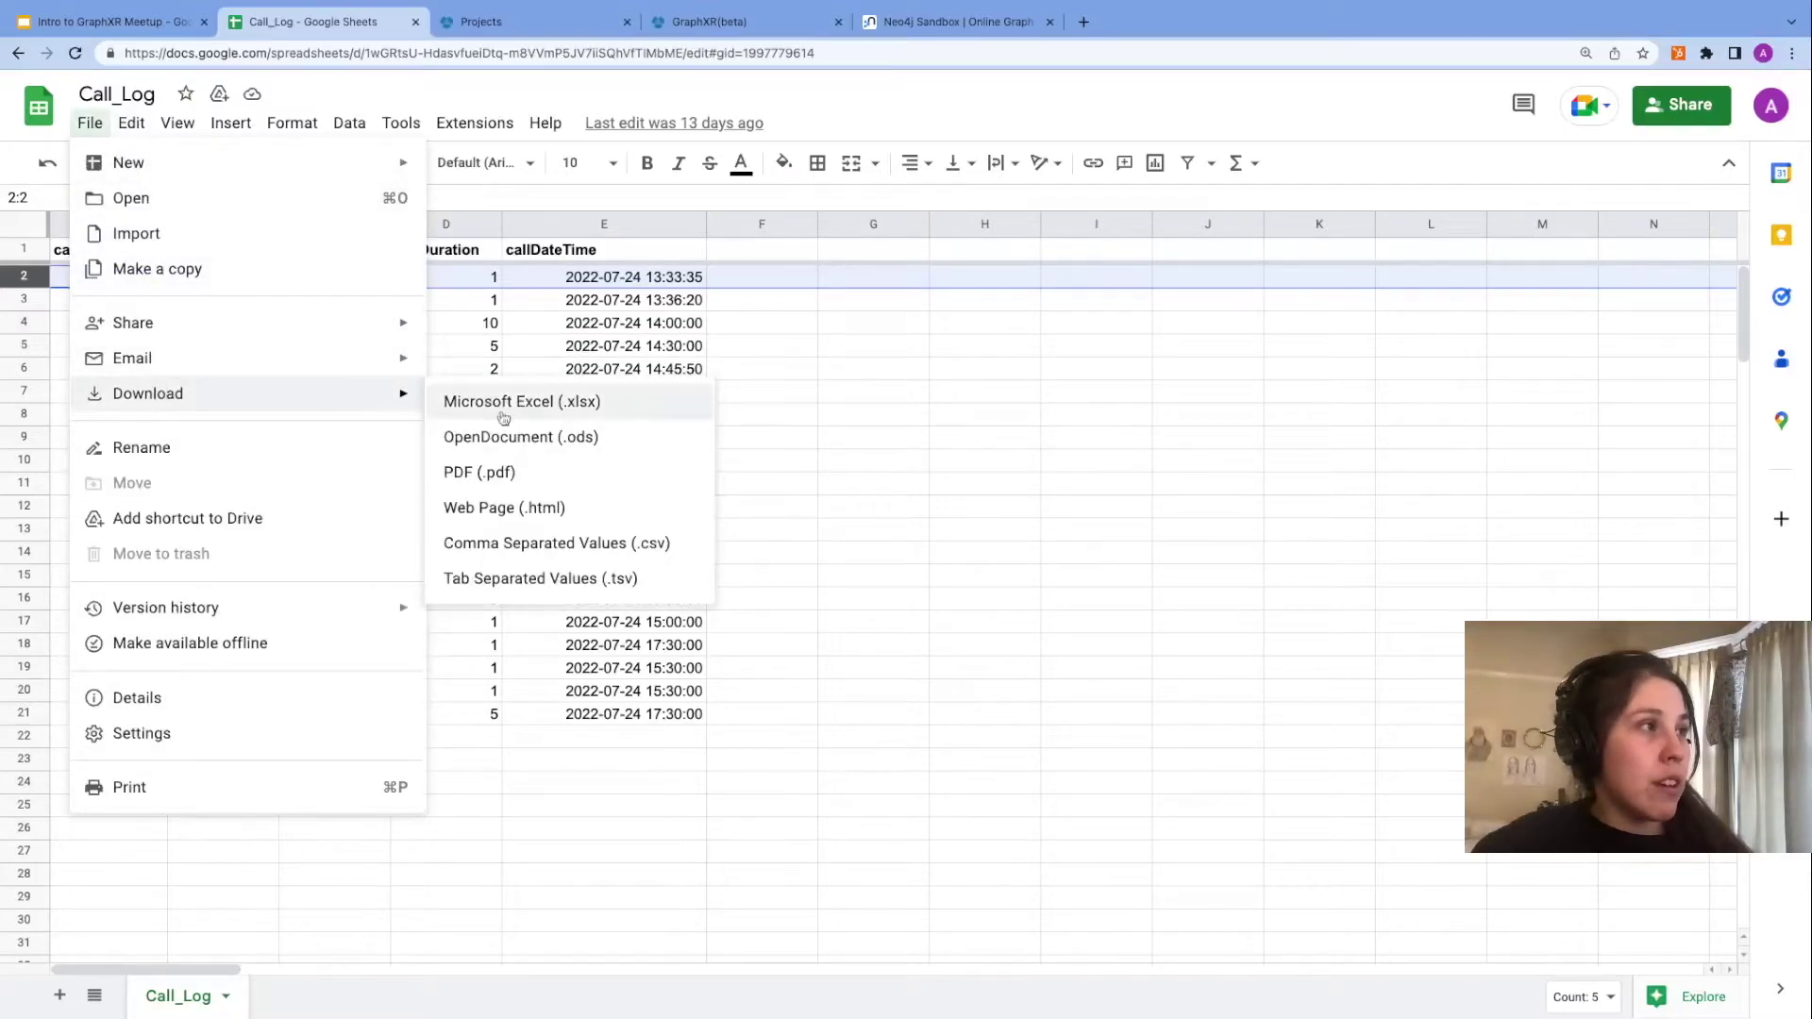
left_click(623, 543)
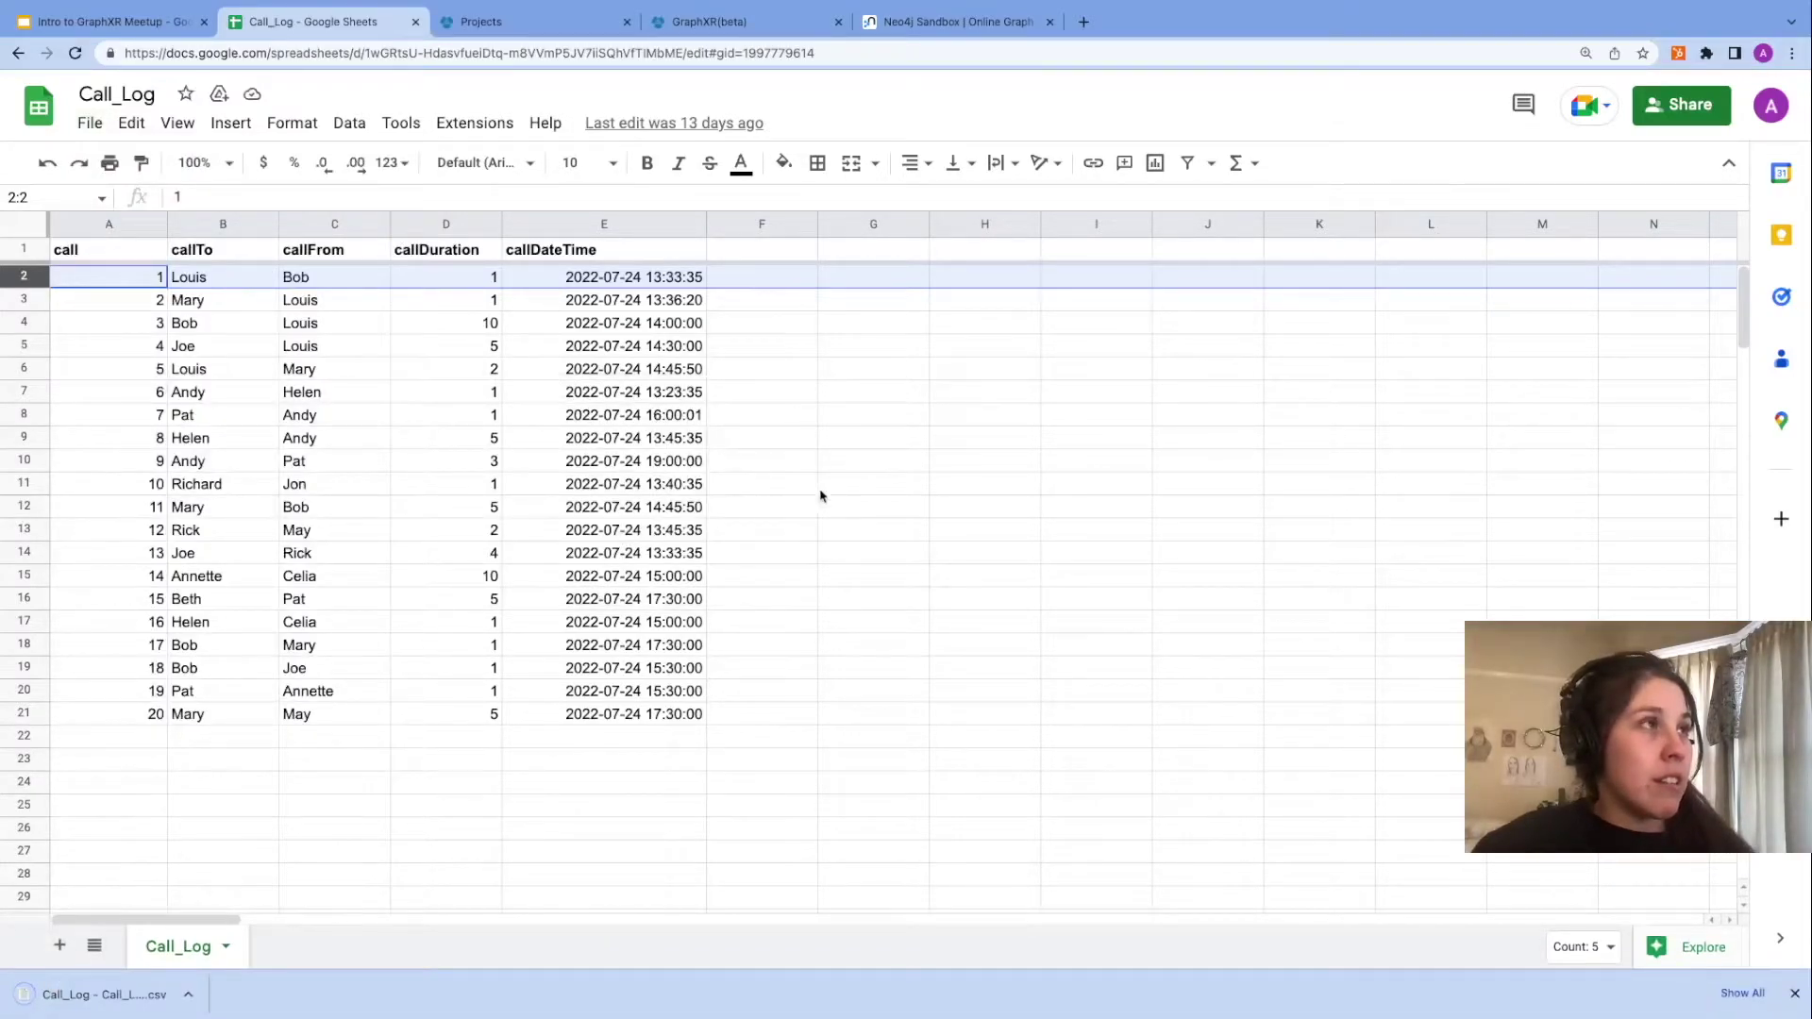
Return to the CSV to Graph project, load the downloaded Call_Log CSV onto the empty canvas, and inspect one node's properties.
key("ctrl+Tab")
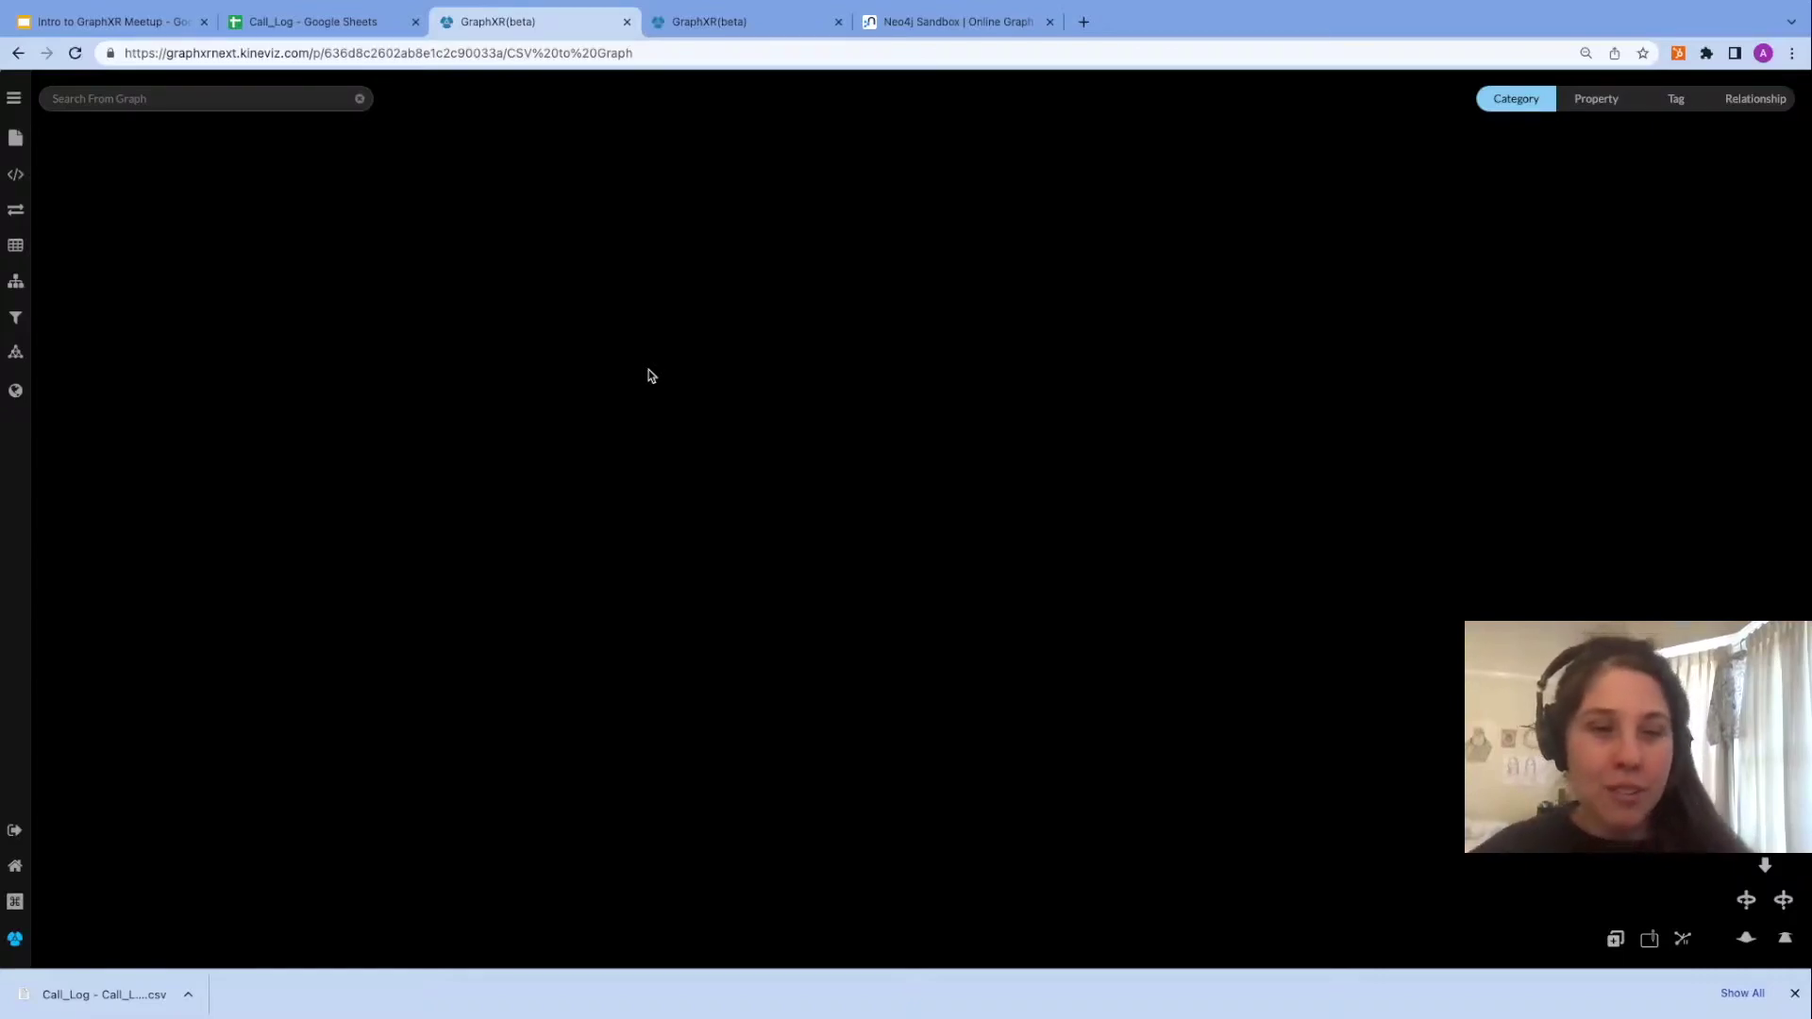
left_click_drag(121, 981, 849, 513)
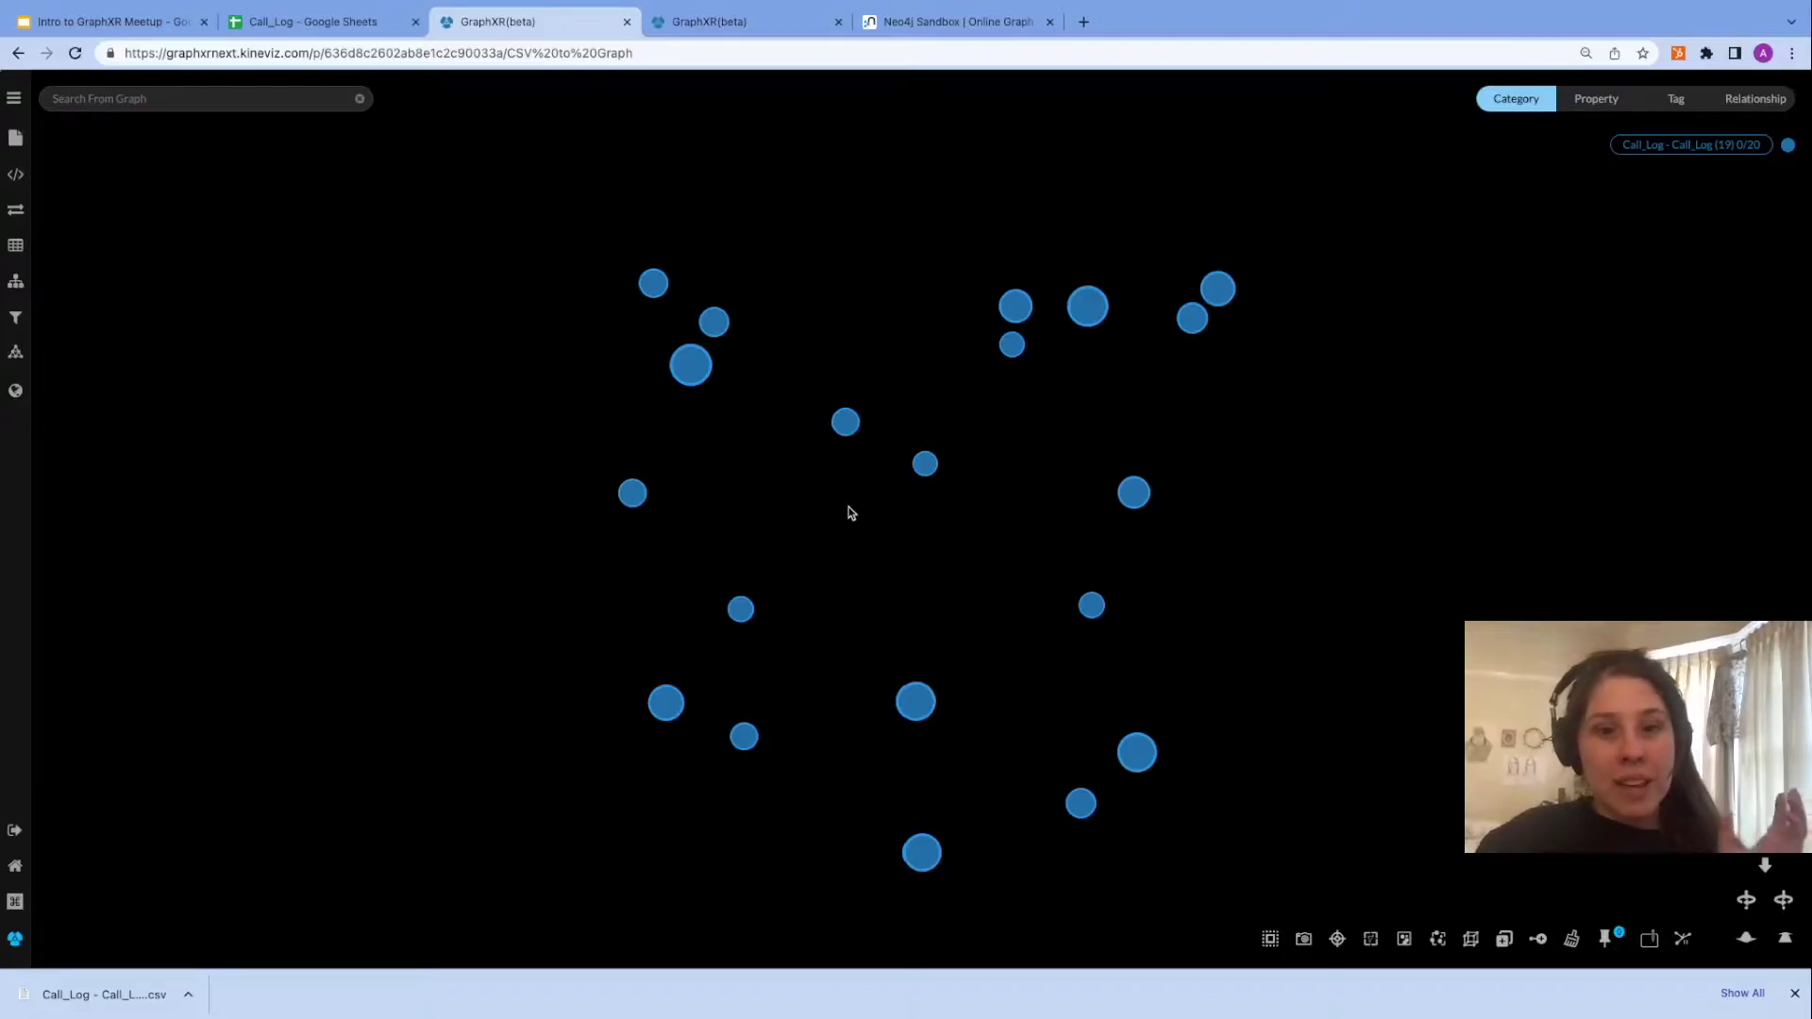
left_click(925, 465)
left_click_drag(1749, 553, 1255, 390)
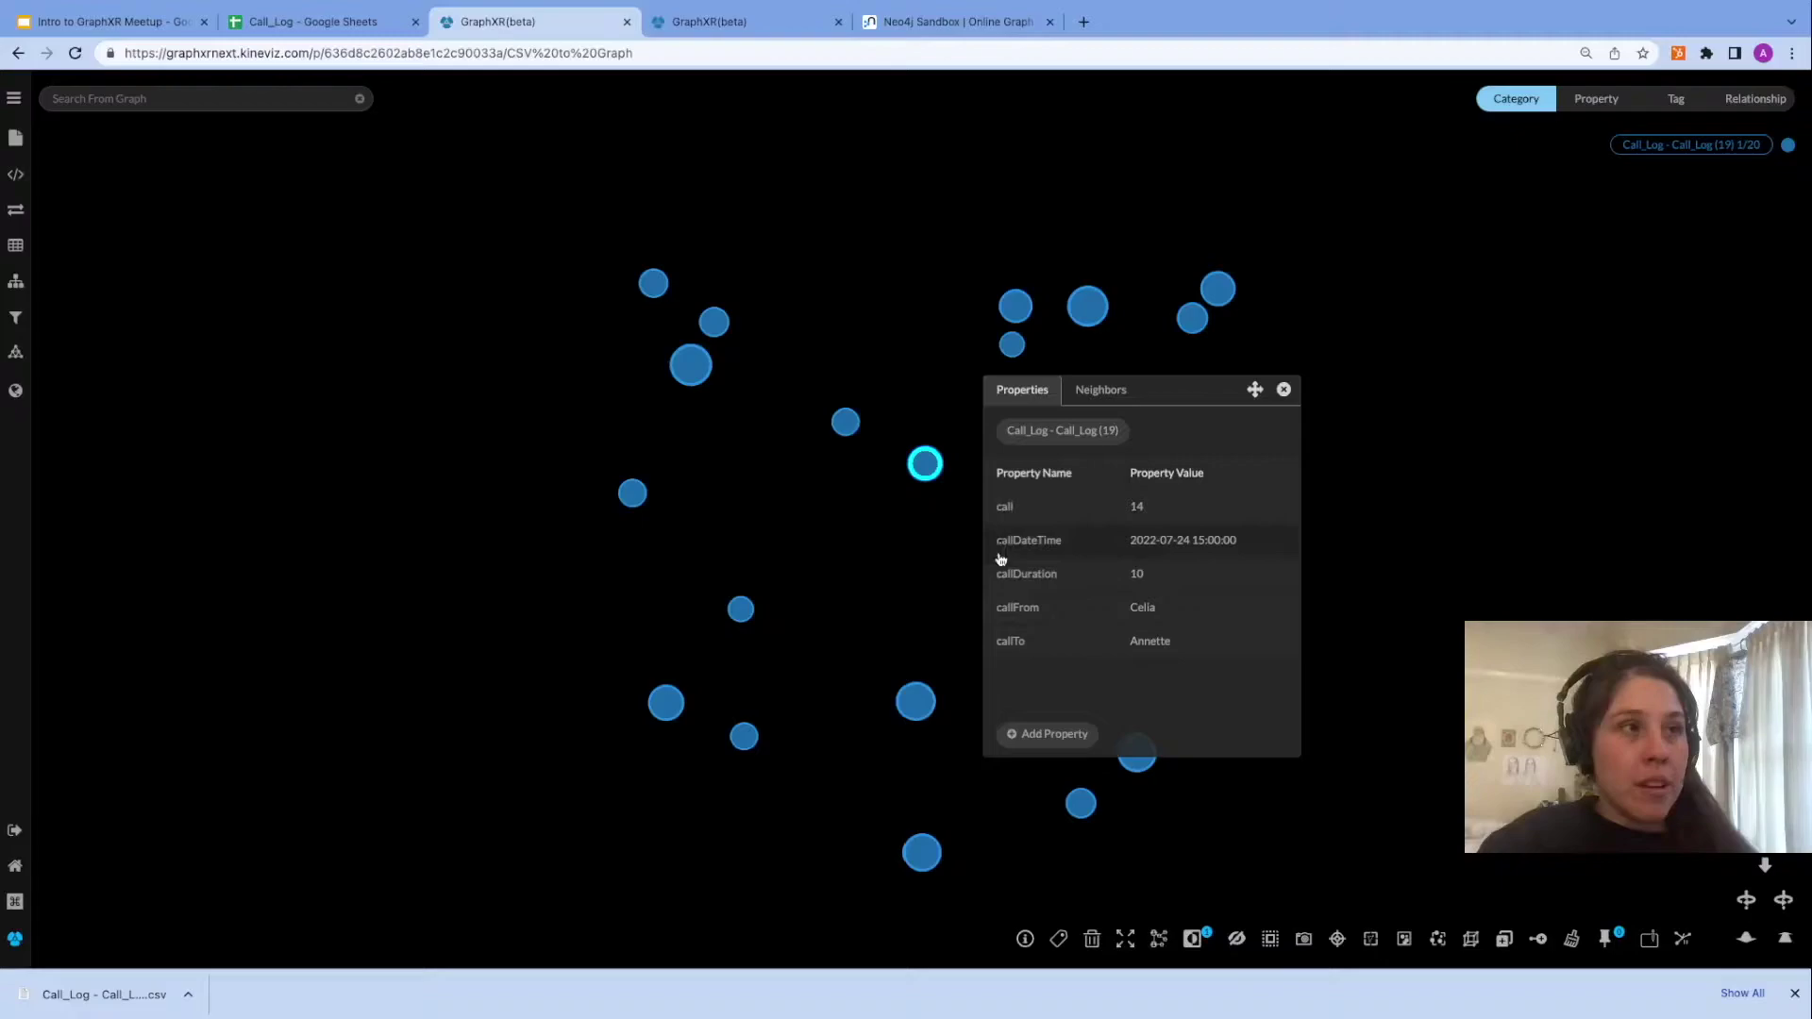
left_click(1285, 391)
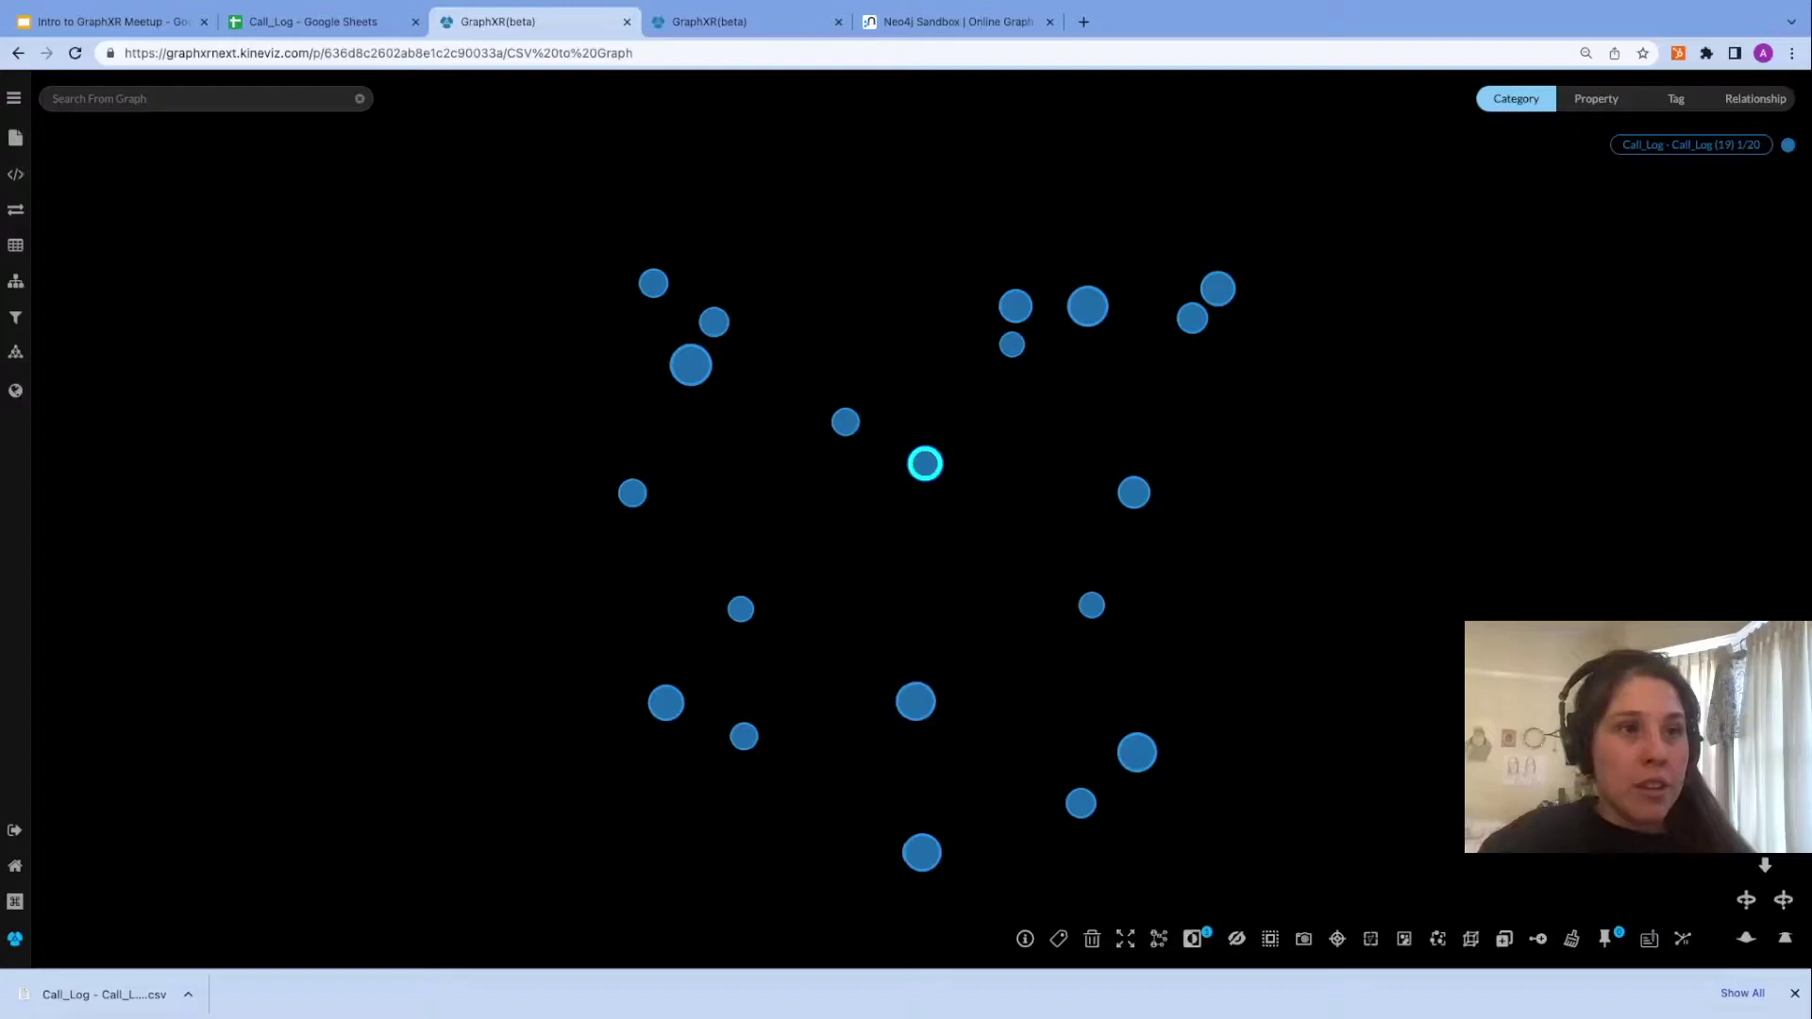
Enable information pop-ups for graph nodes, check the details of several calls, and clear the node selection.
left_click(1649, 940)
mouse_move(1089, 323)
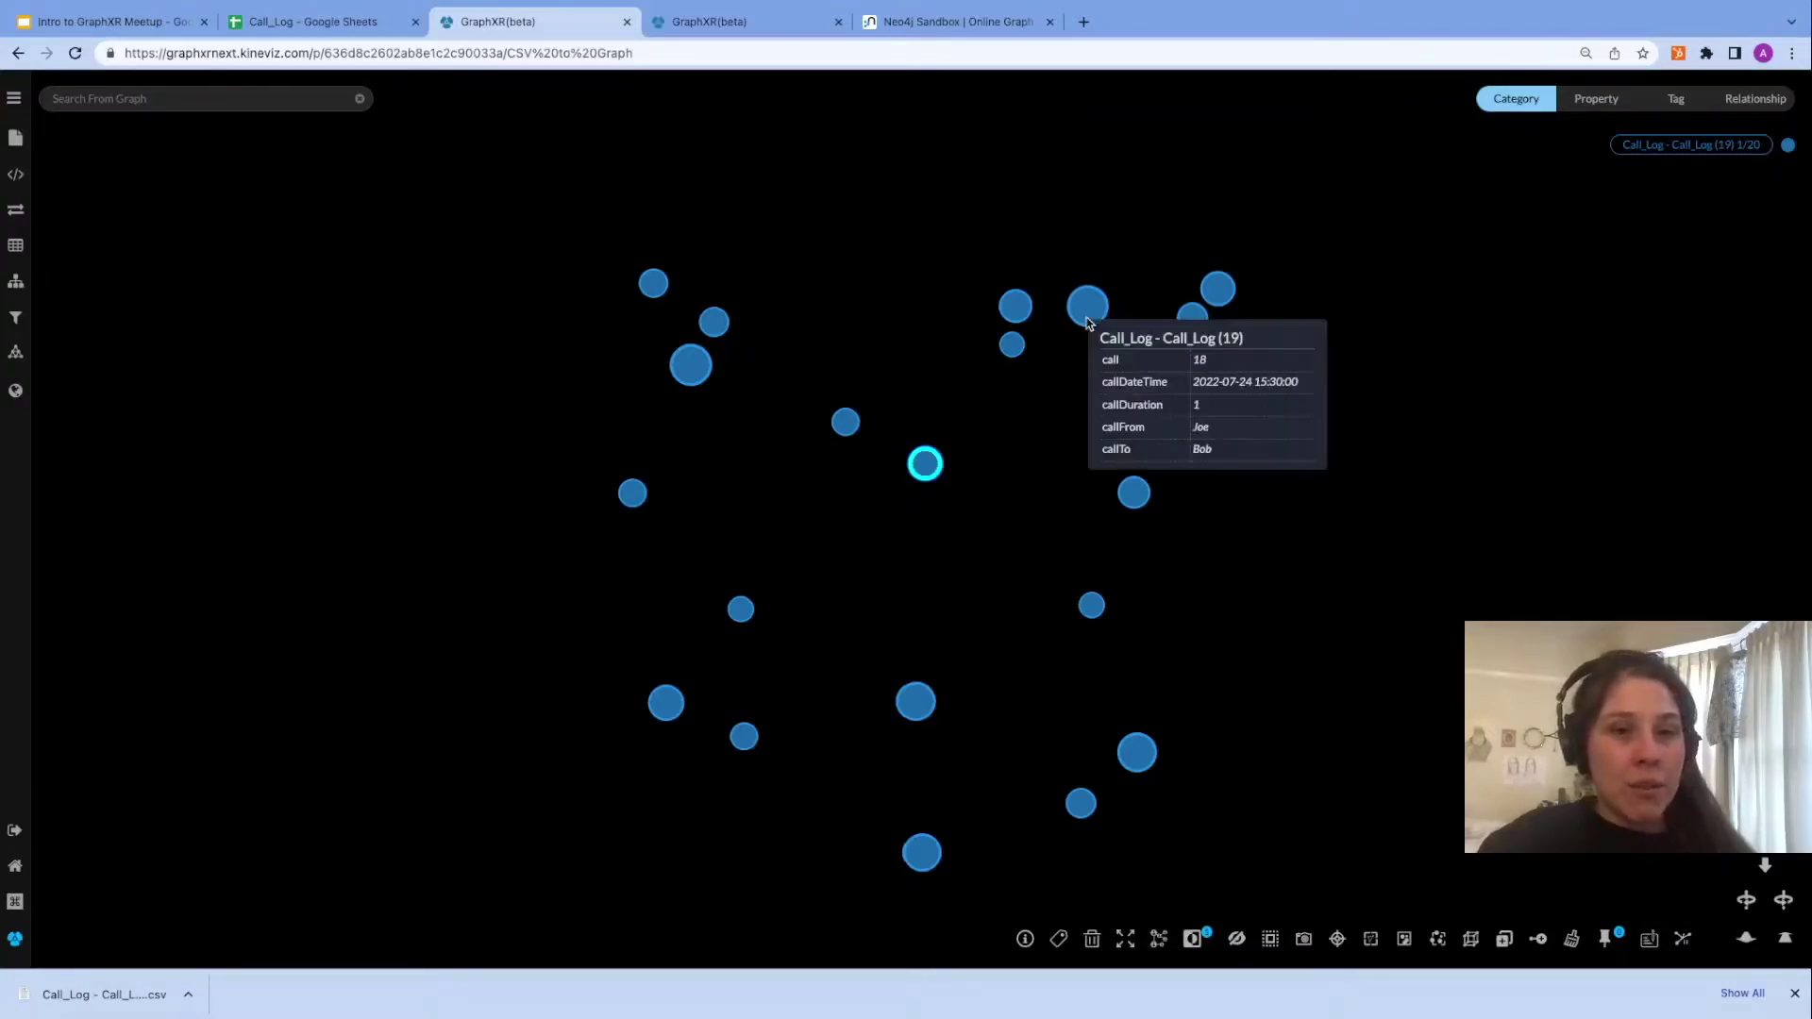
mouse_move(1018, 353)
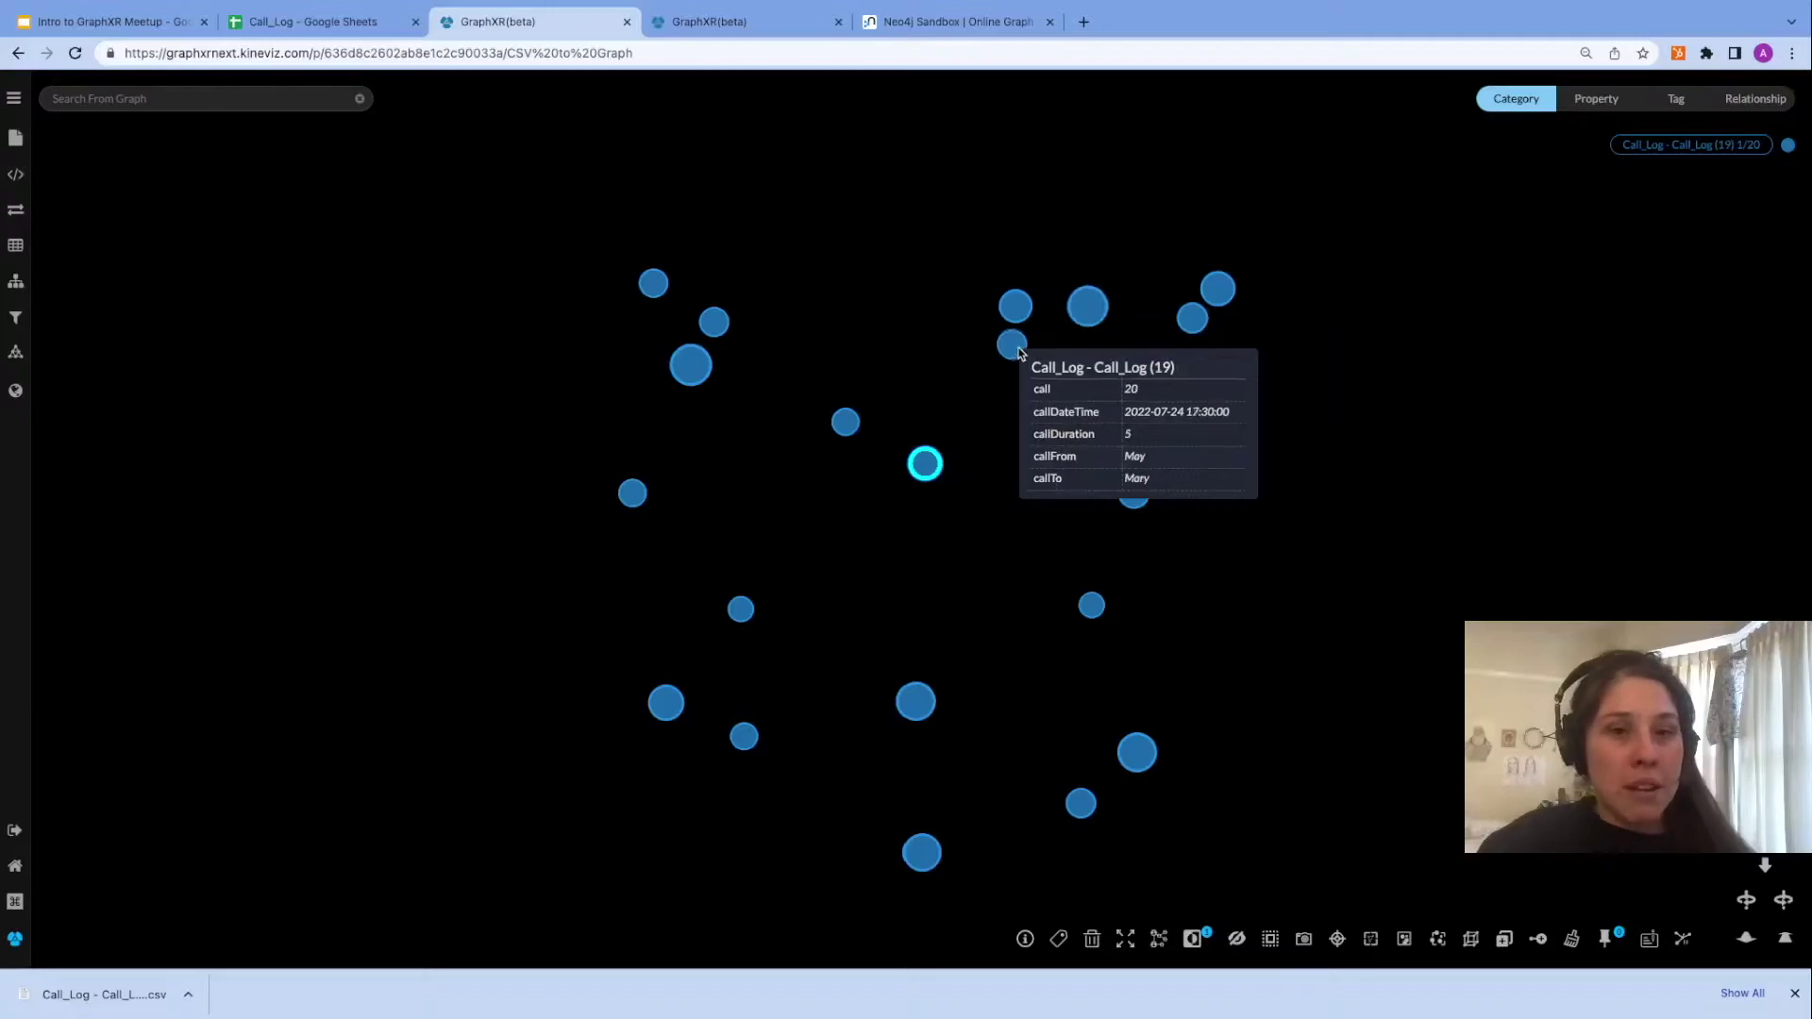
mouse_move(1020, 313)
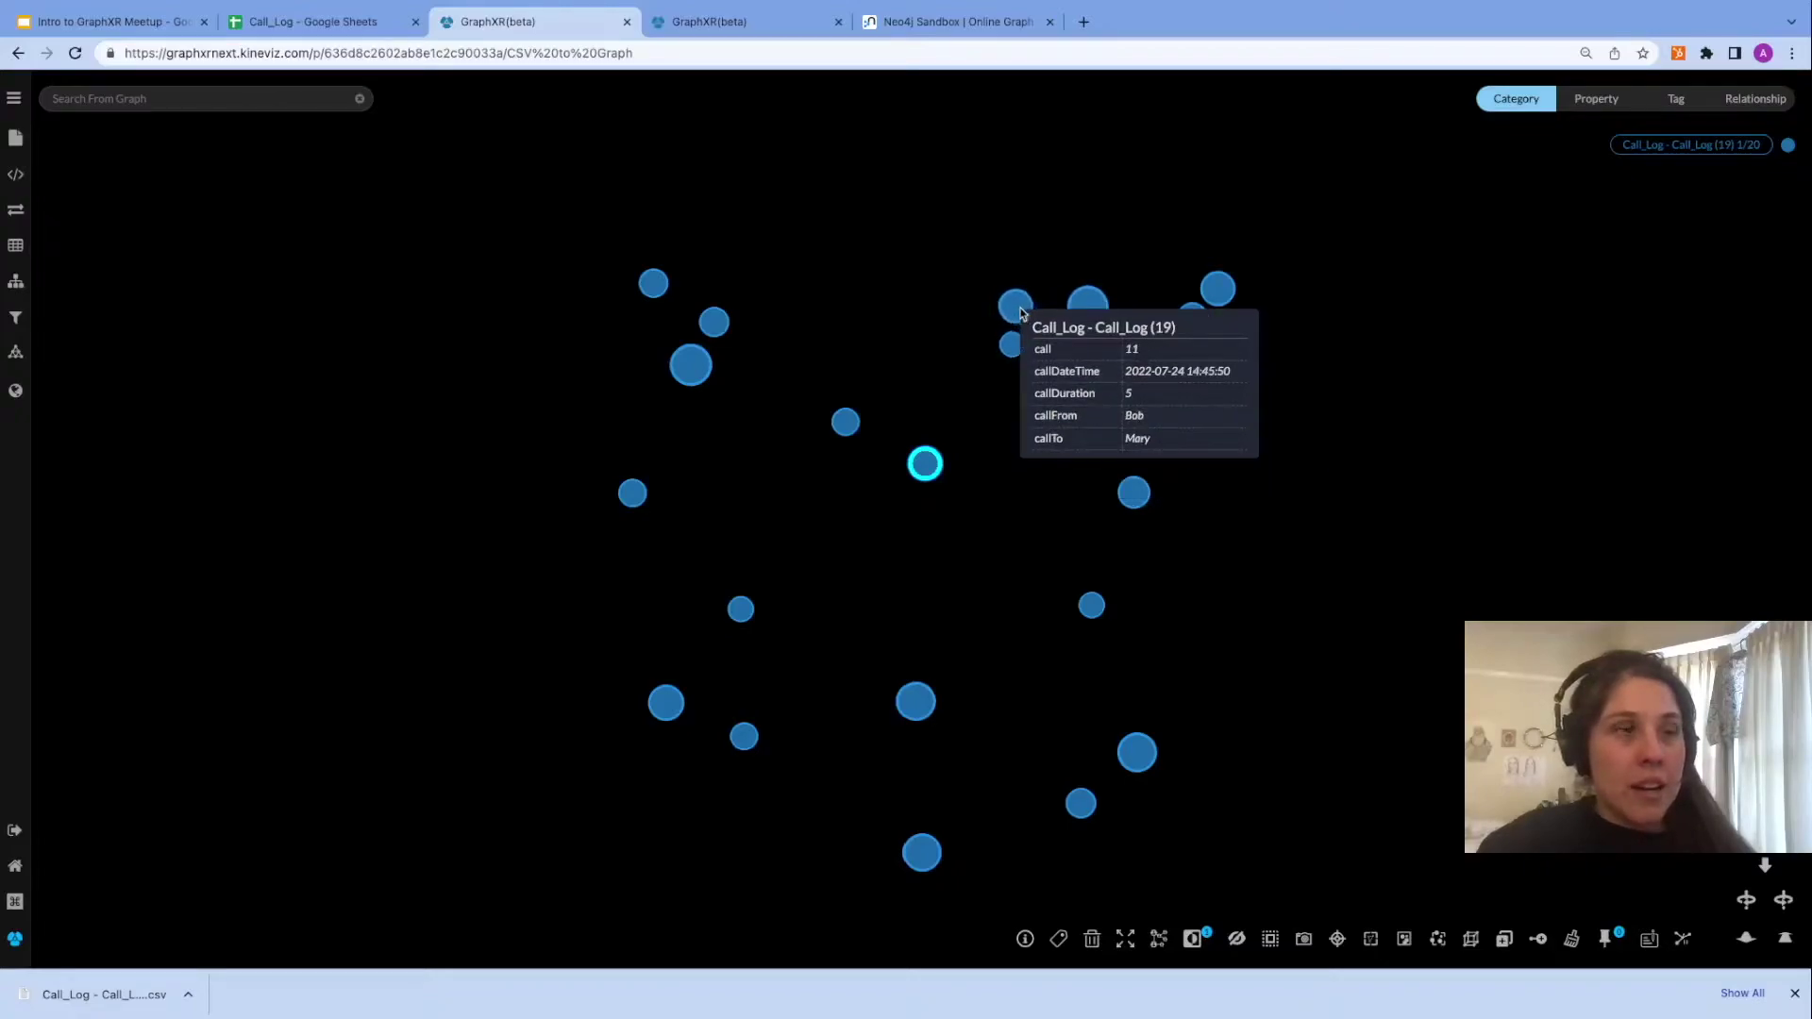
left_click(1795, 993)
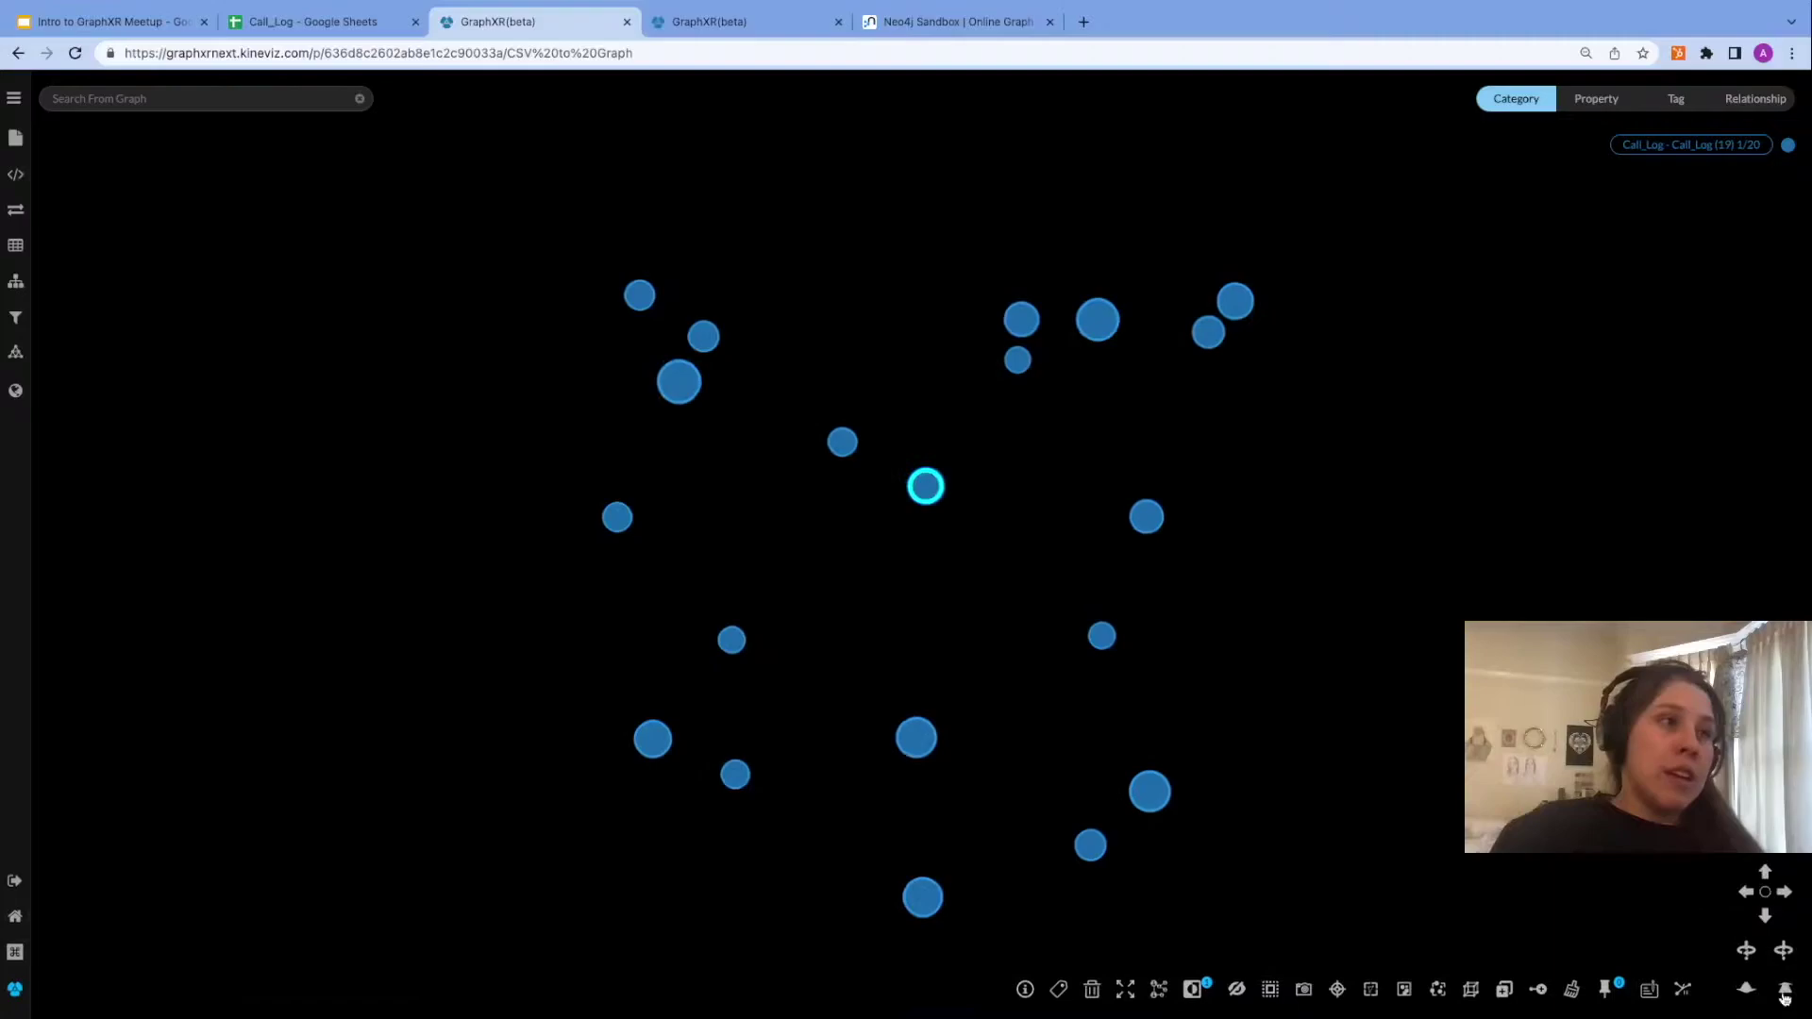
left_click(844, 605)
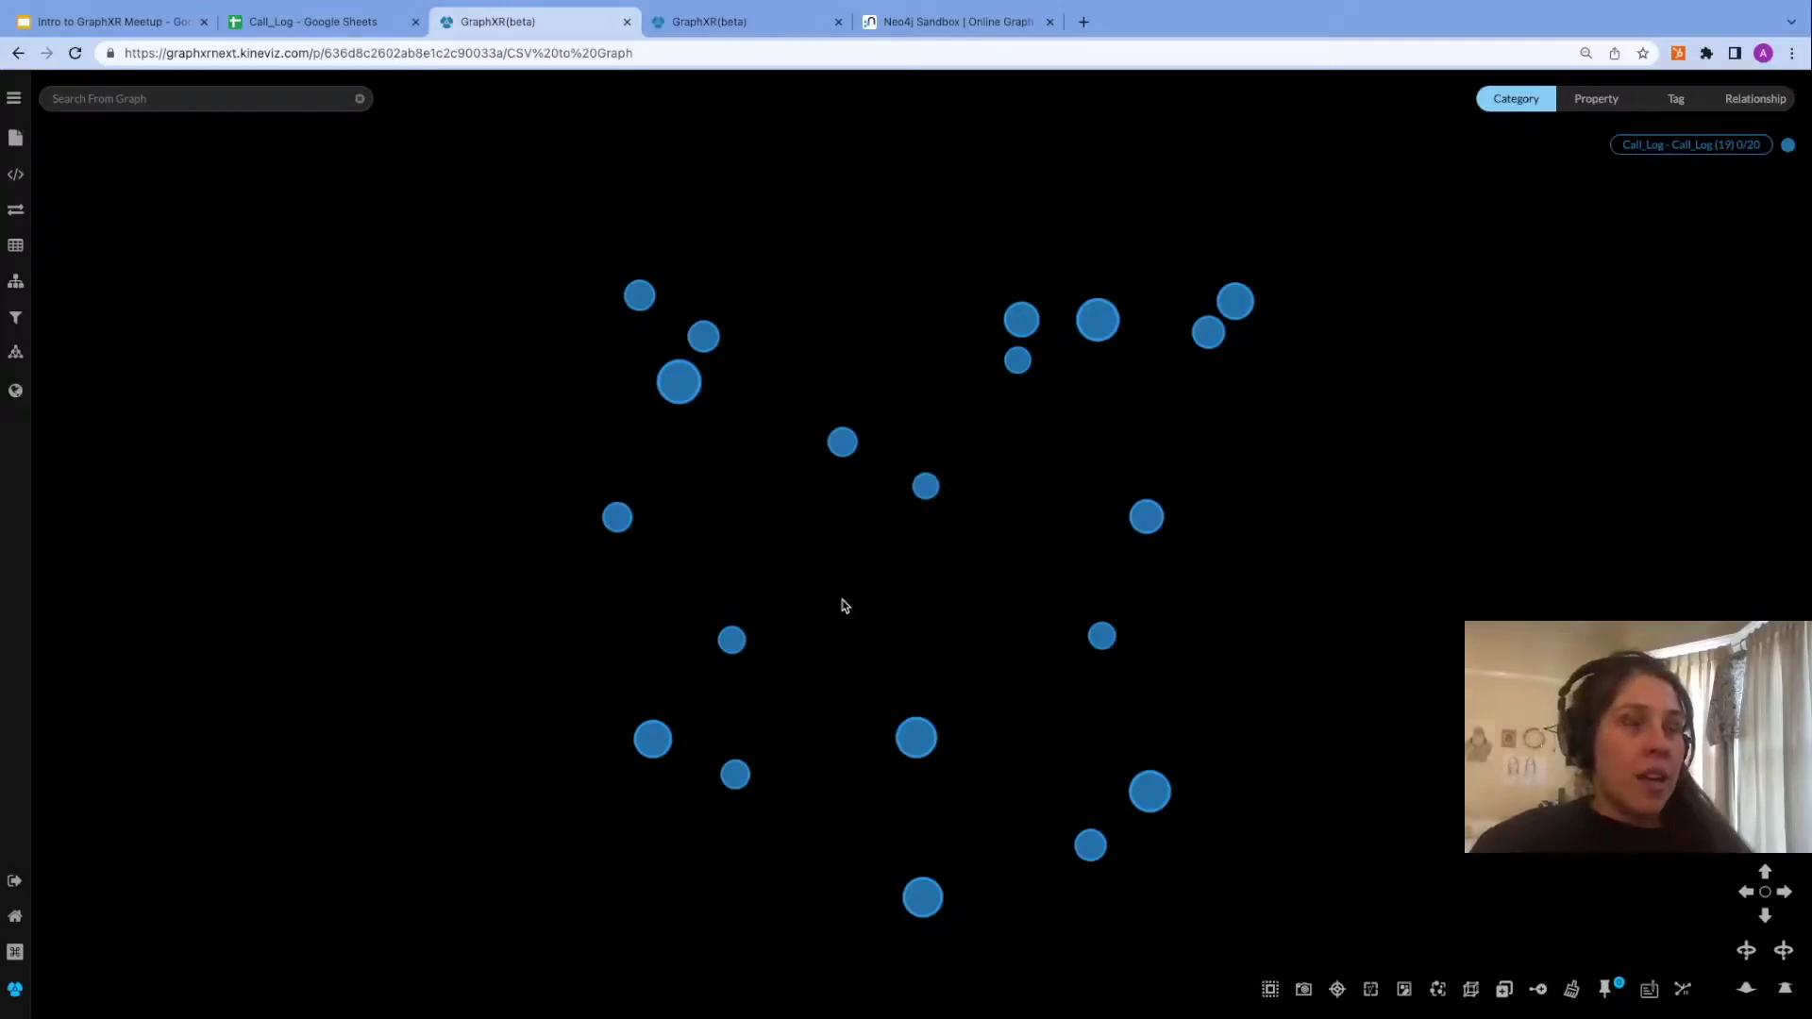
Examine the spatial arrangement of the call nodes from different distances and angles.
scroll(890, 614, "up", 10)
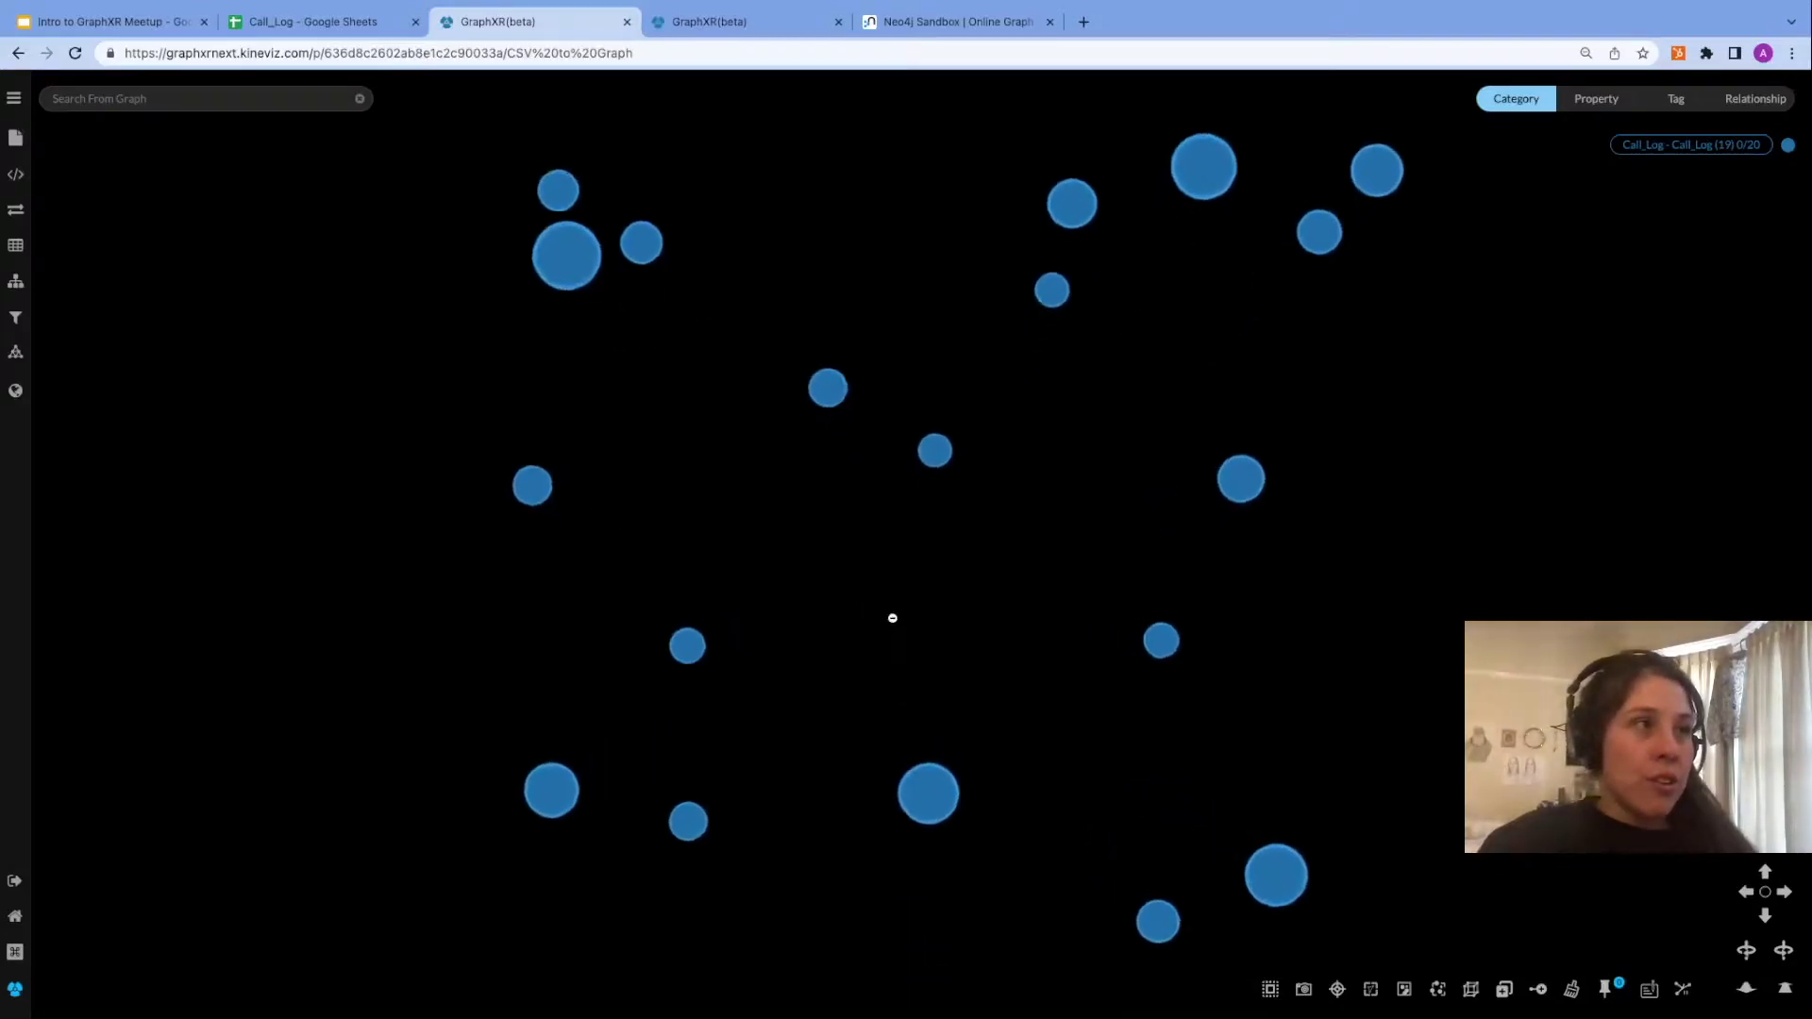
scroll(897, 615, "down", 8)
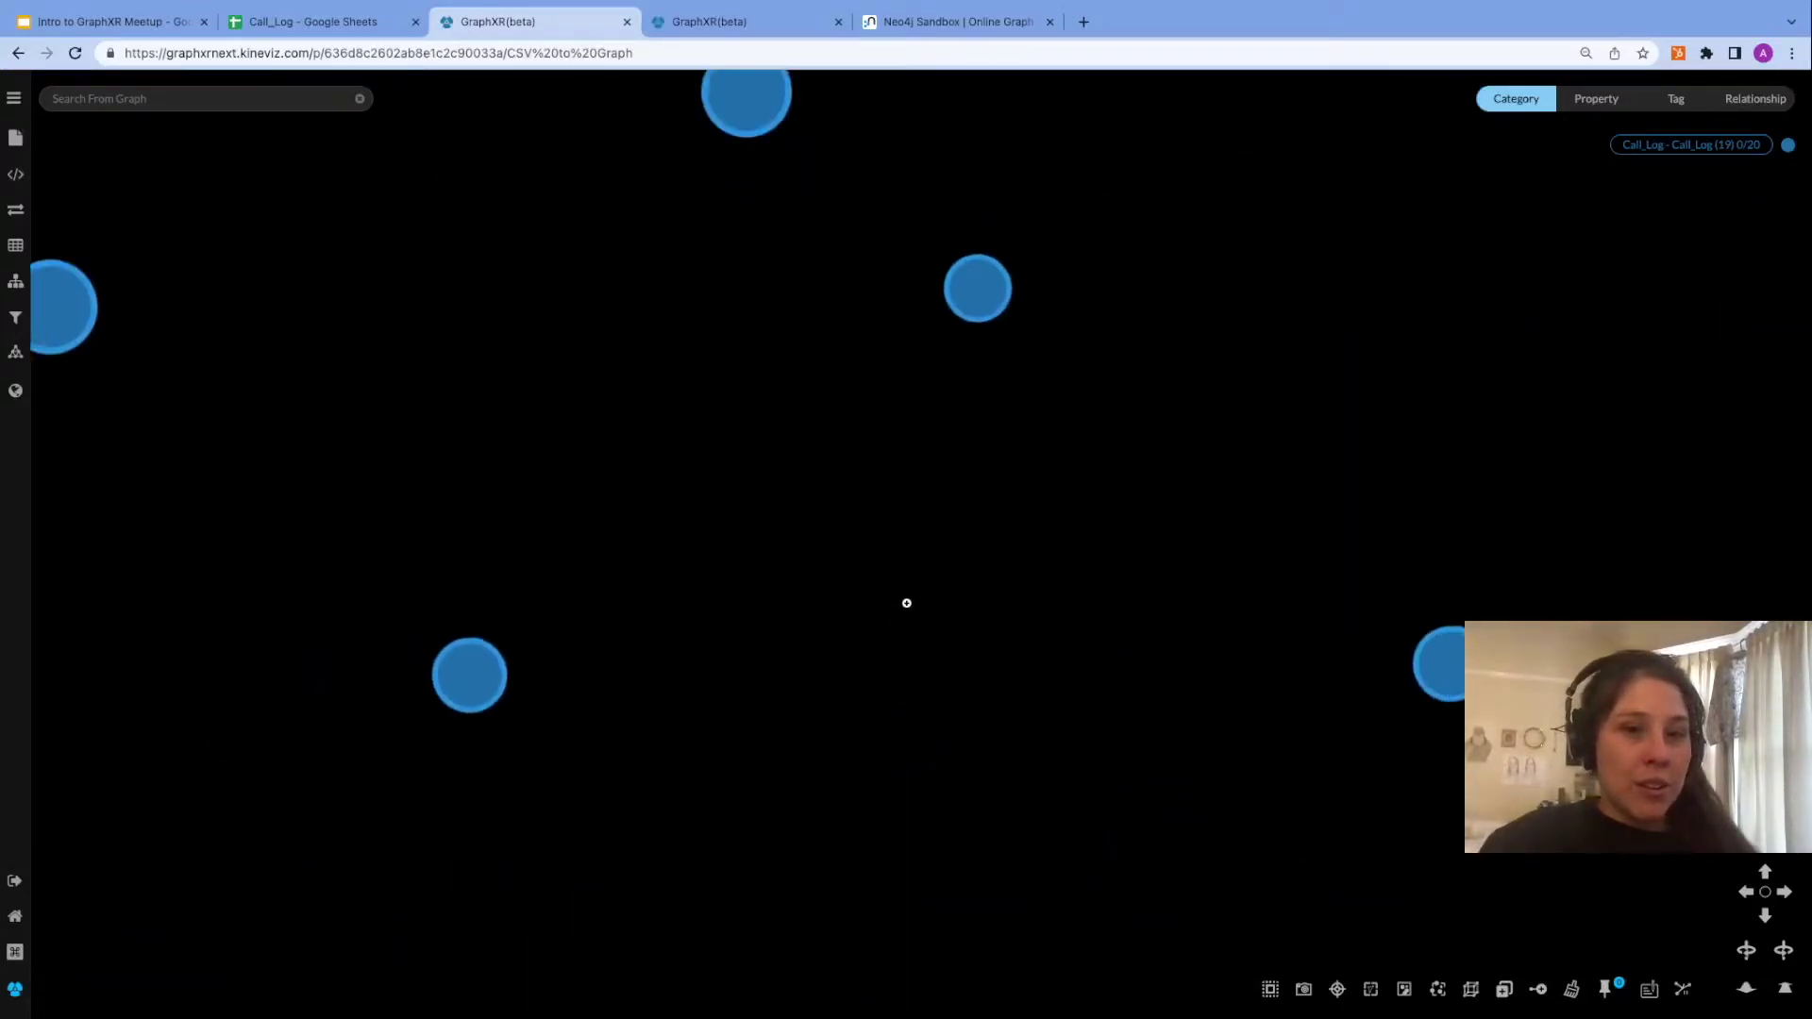
scroll(1036, 601, "down", 5)
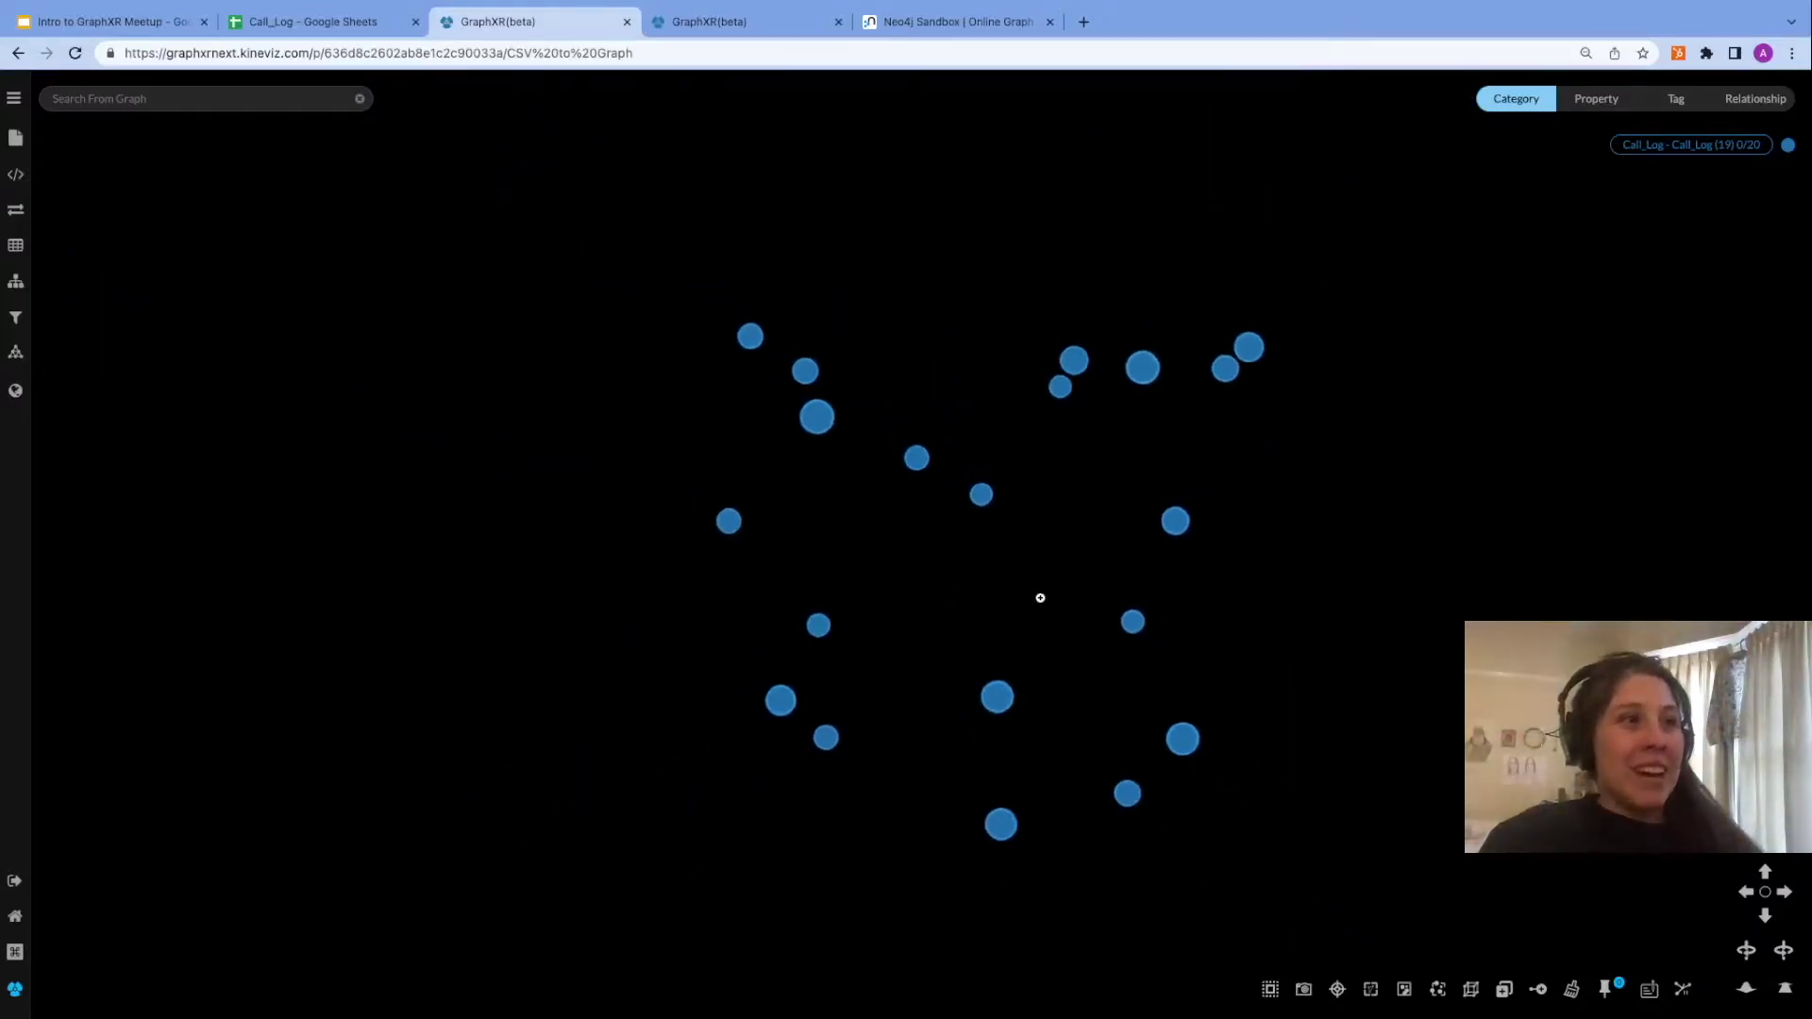
scroll(1048, 599, "up", 5)
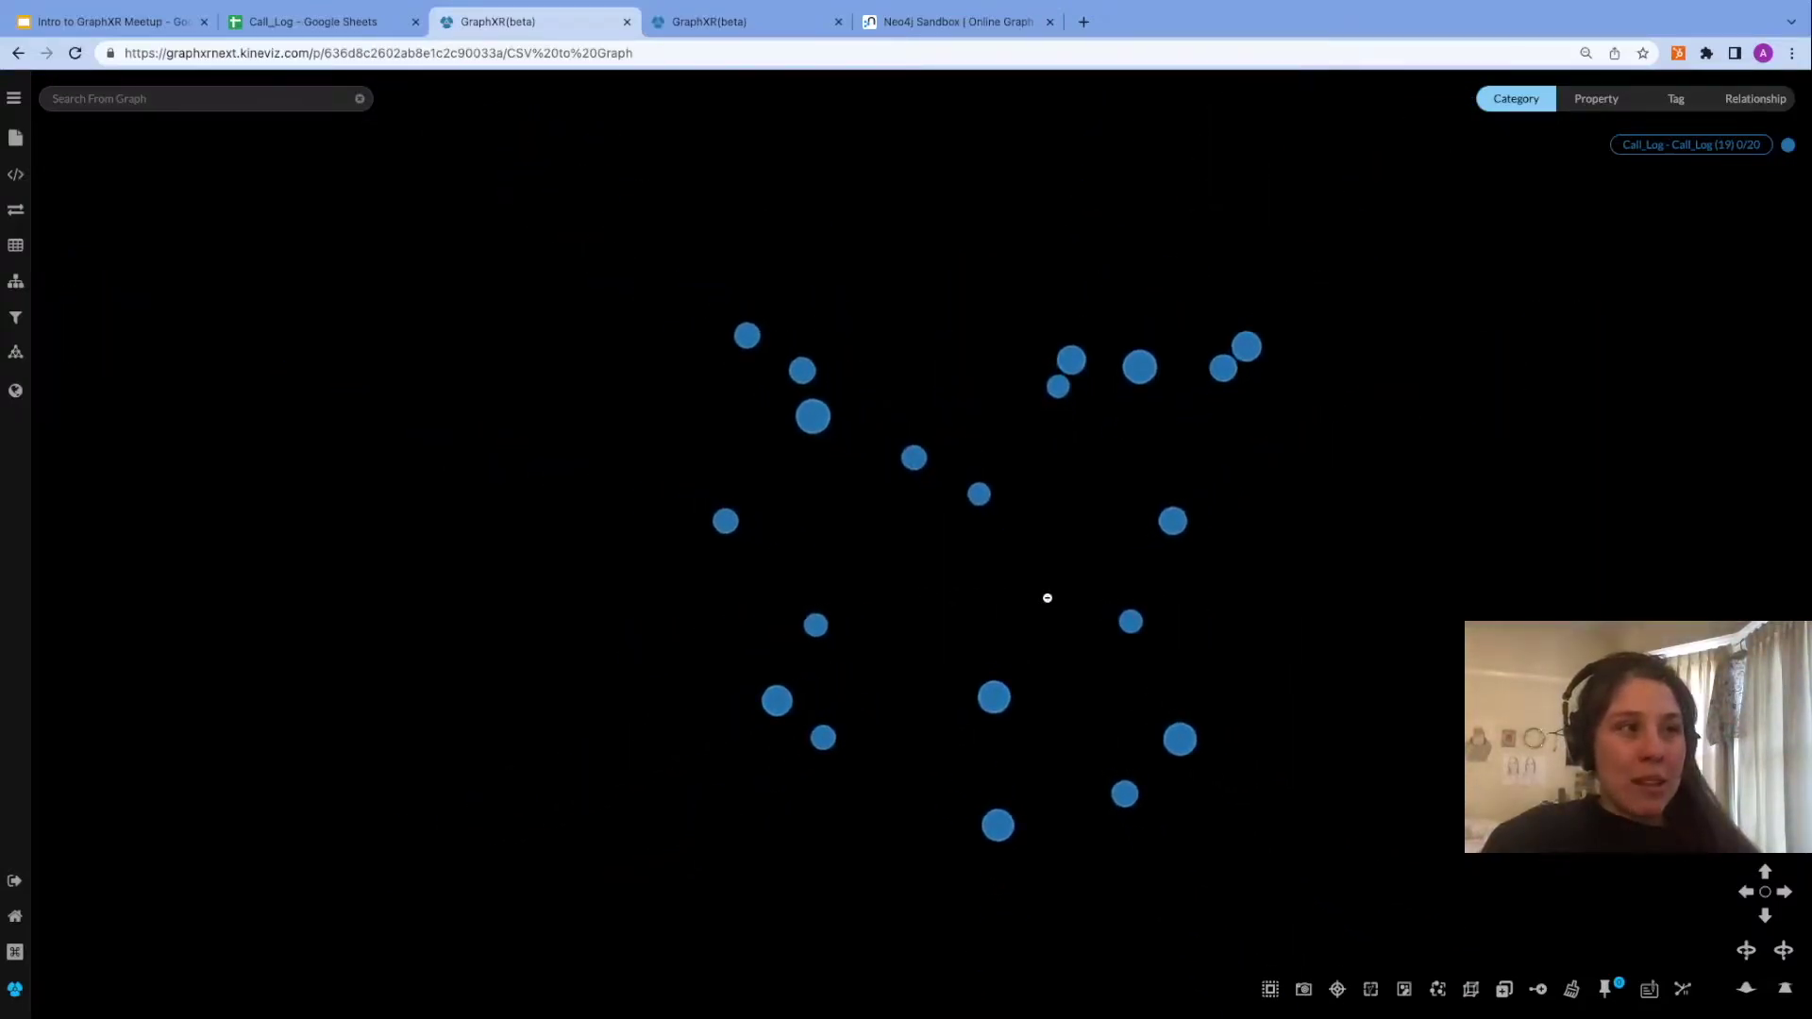
scroll(1047, 600, "down", 3)
scroll(1048, 599, "up", 10)
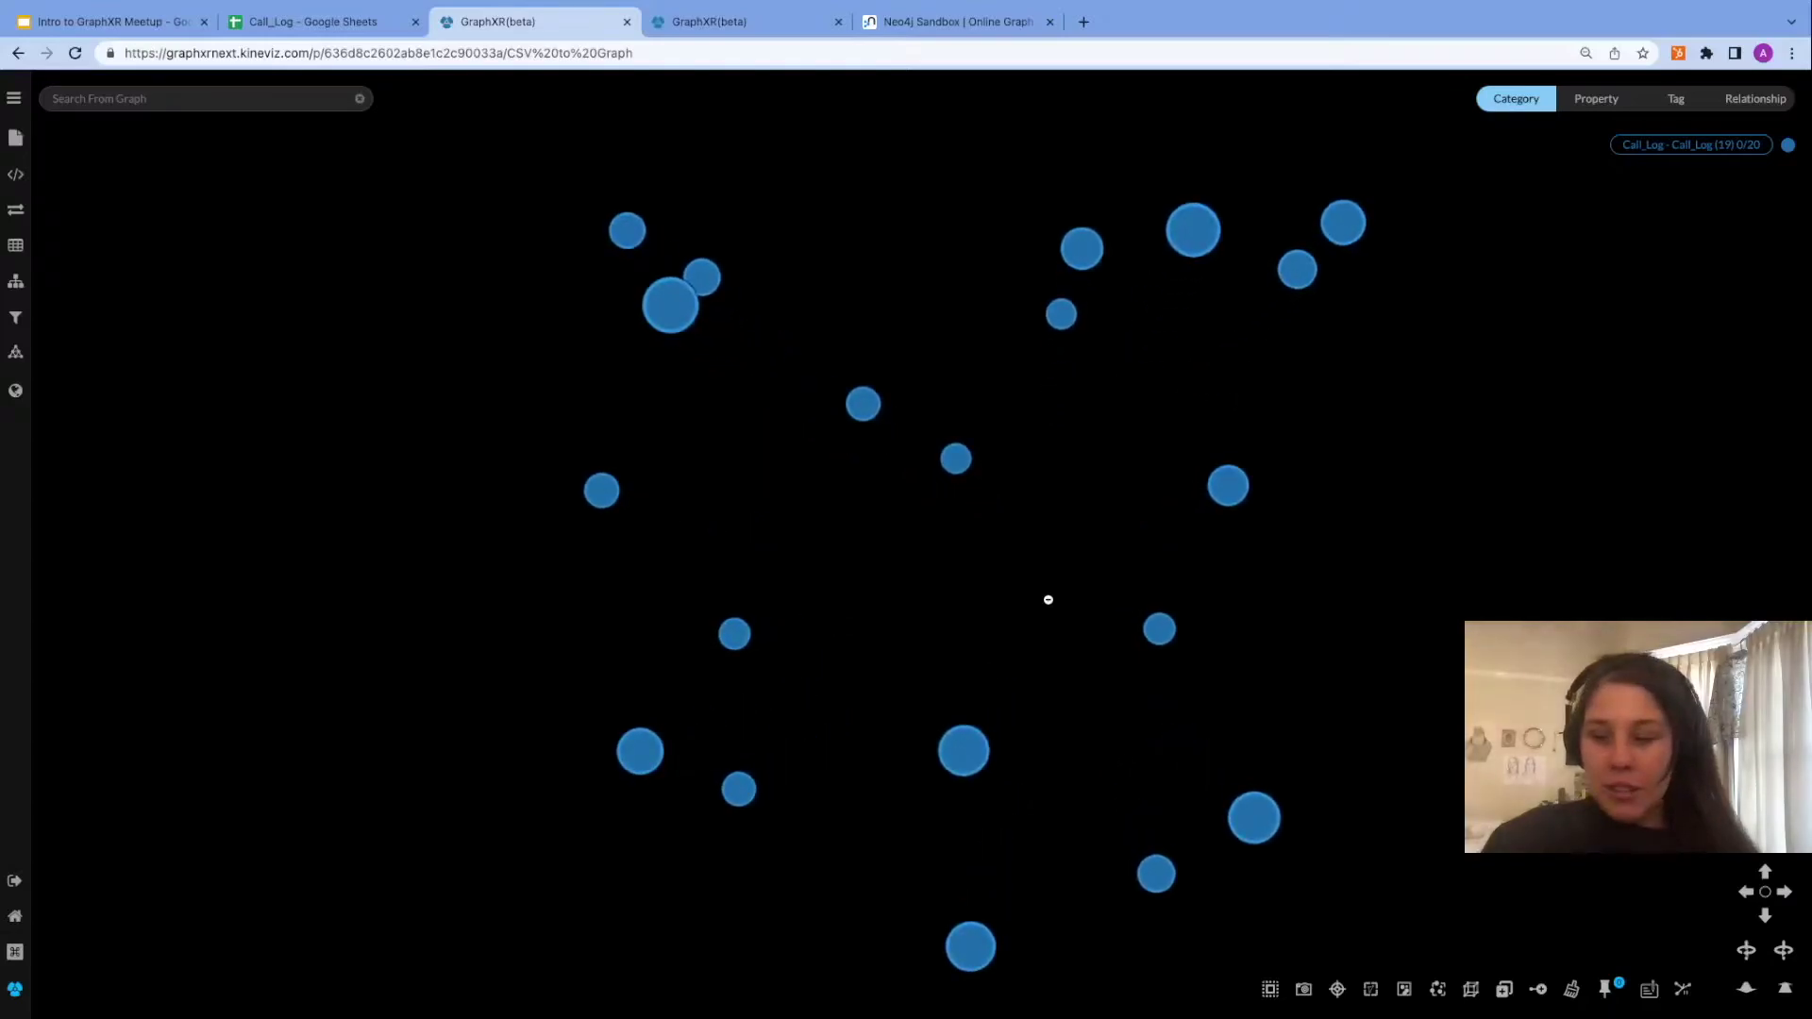
scroll(1048, 599, "down", 7)
scroll(1048, 600, "down", 2)
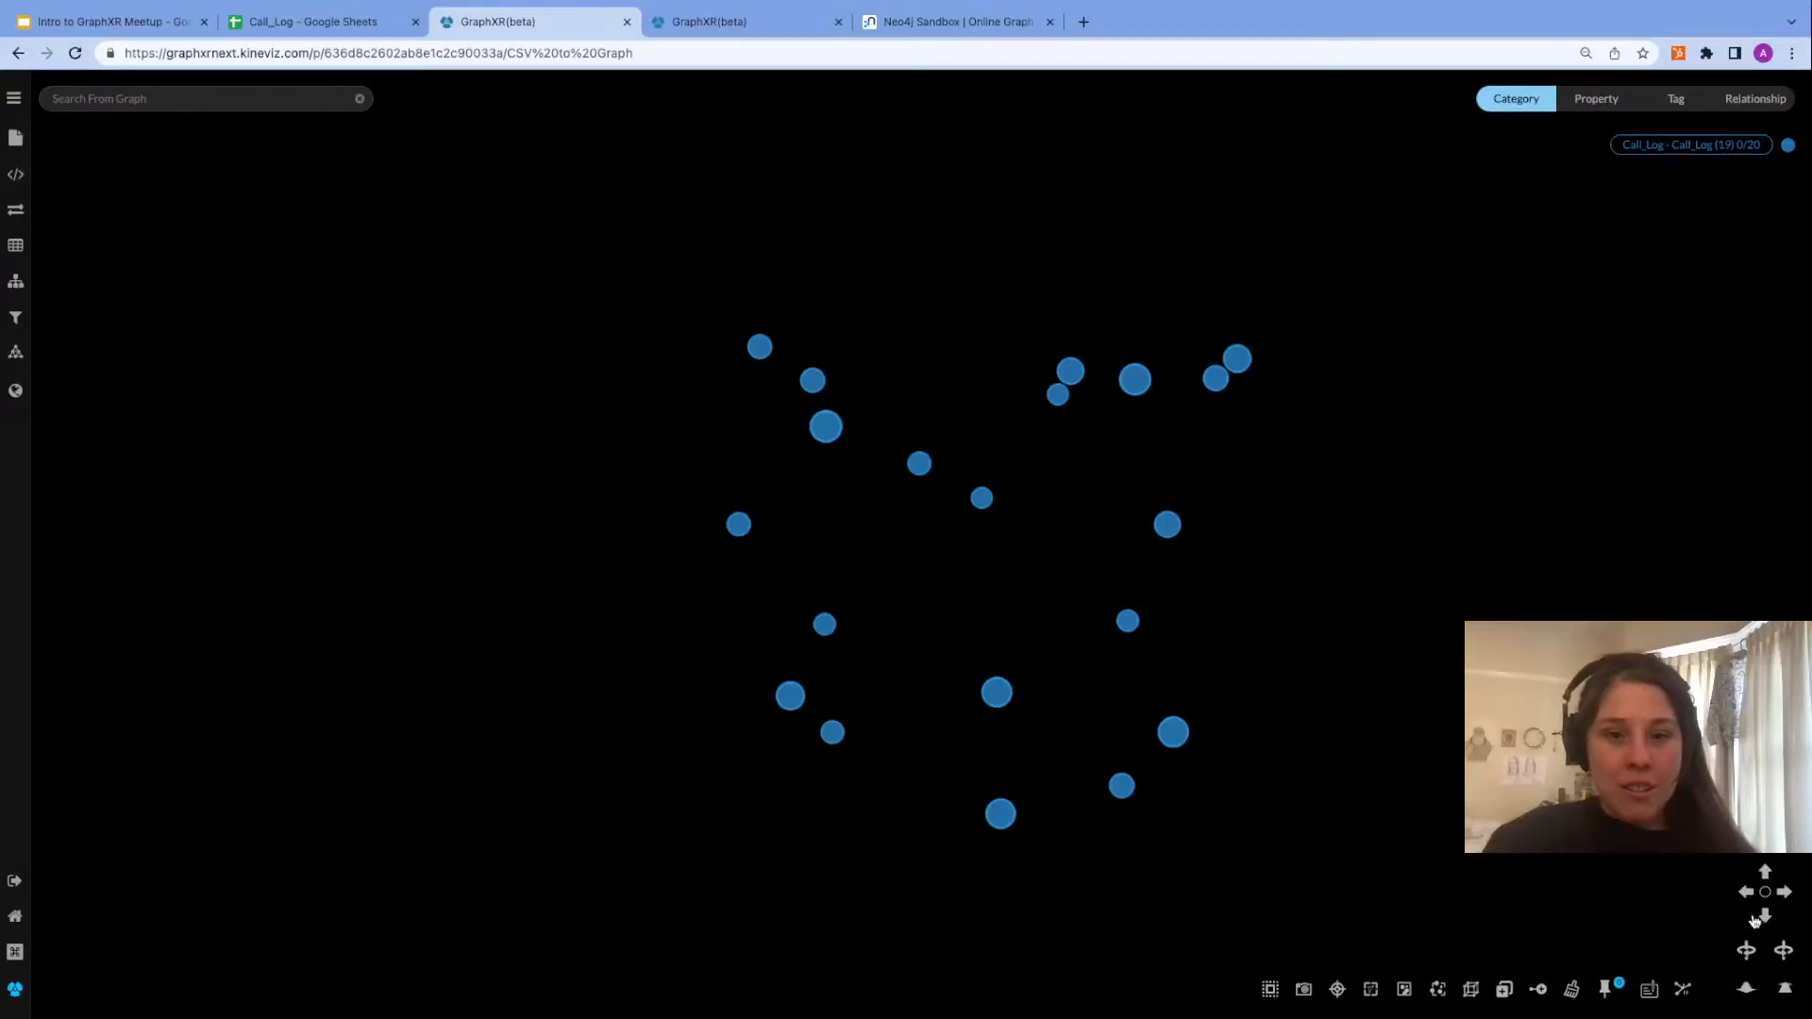
left_click(1750, 991)
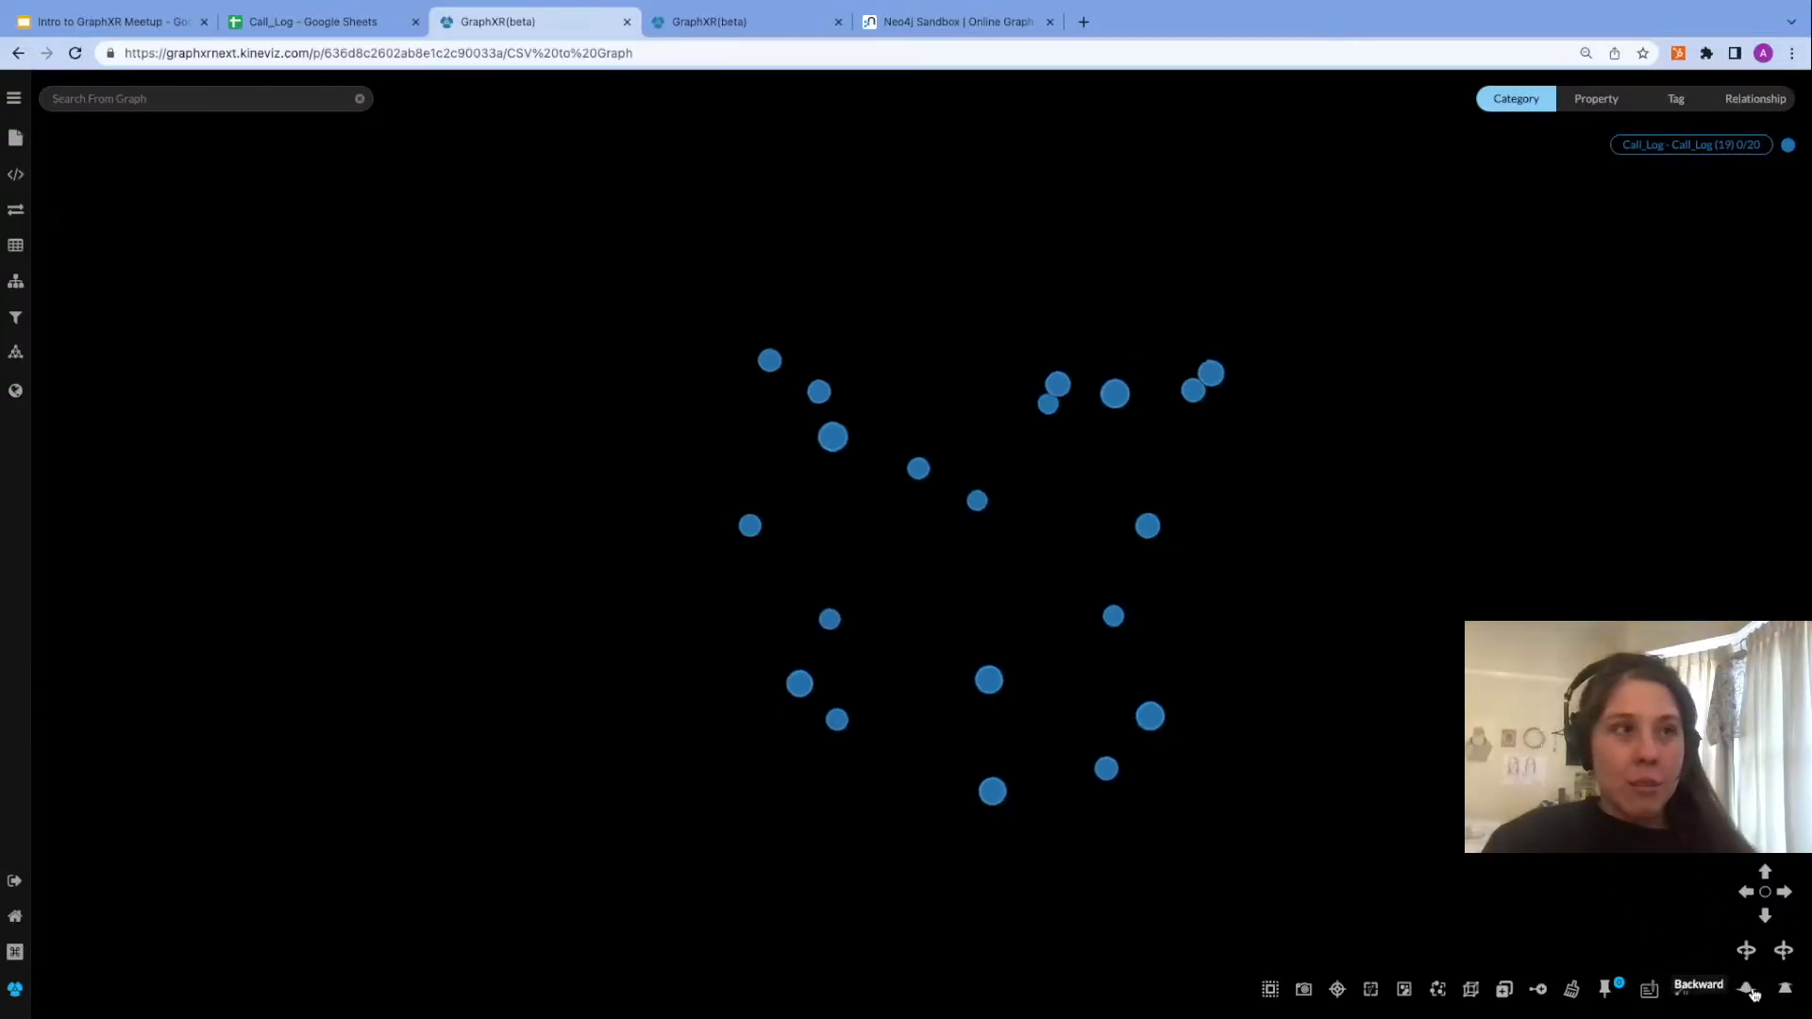
left_click(1792, 991)
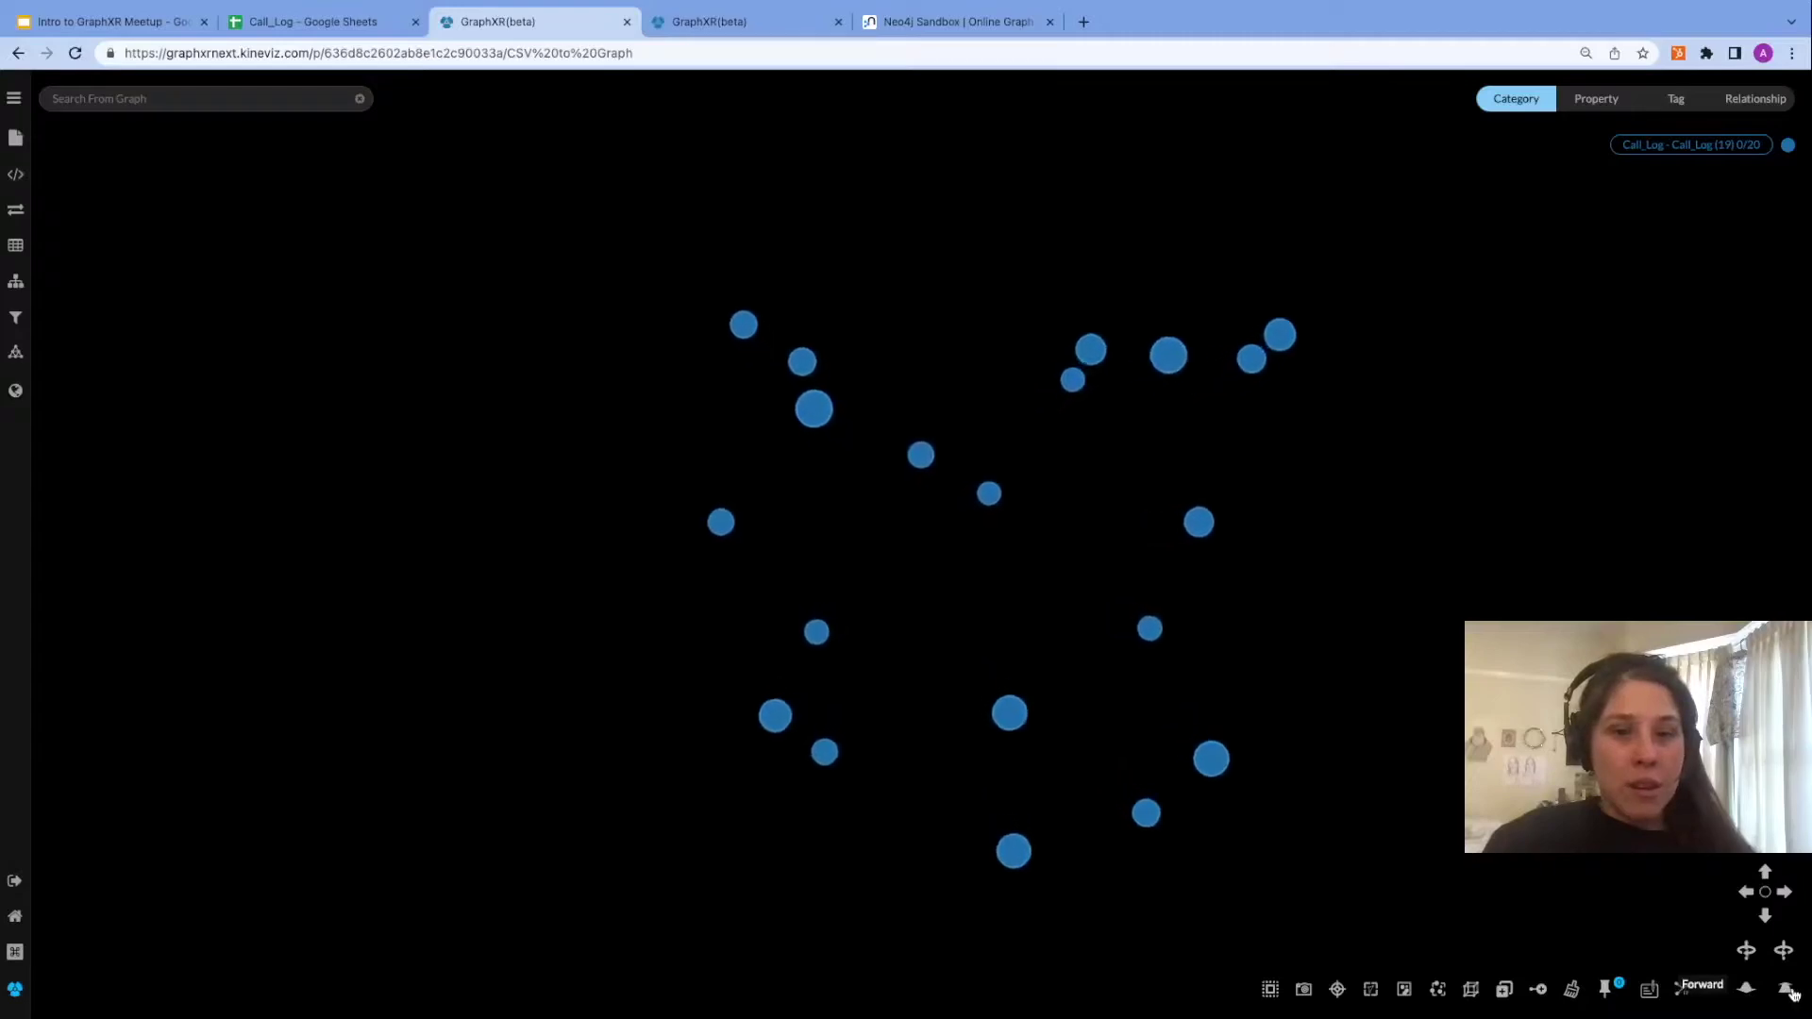
mouse_move(1466, 666)
left_mouse_down()
mouse_move(1005, 654)
mouse_move(1472, 652)
mouse_move(1314, 635)
mouse_move(1349, 616)
mouse_move(1363, 558)
mouse_move(1367, 603)
mouse_move(1186, 619)
mouse_move(1463, 680)
mouse_move(1456, 661)
left_mouse_up()
left_click_drag(1425, 545, 1332, 654)
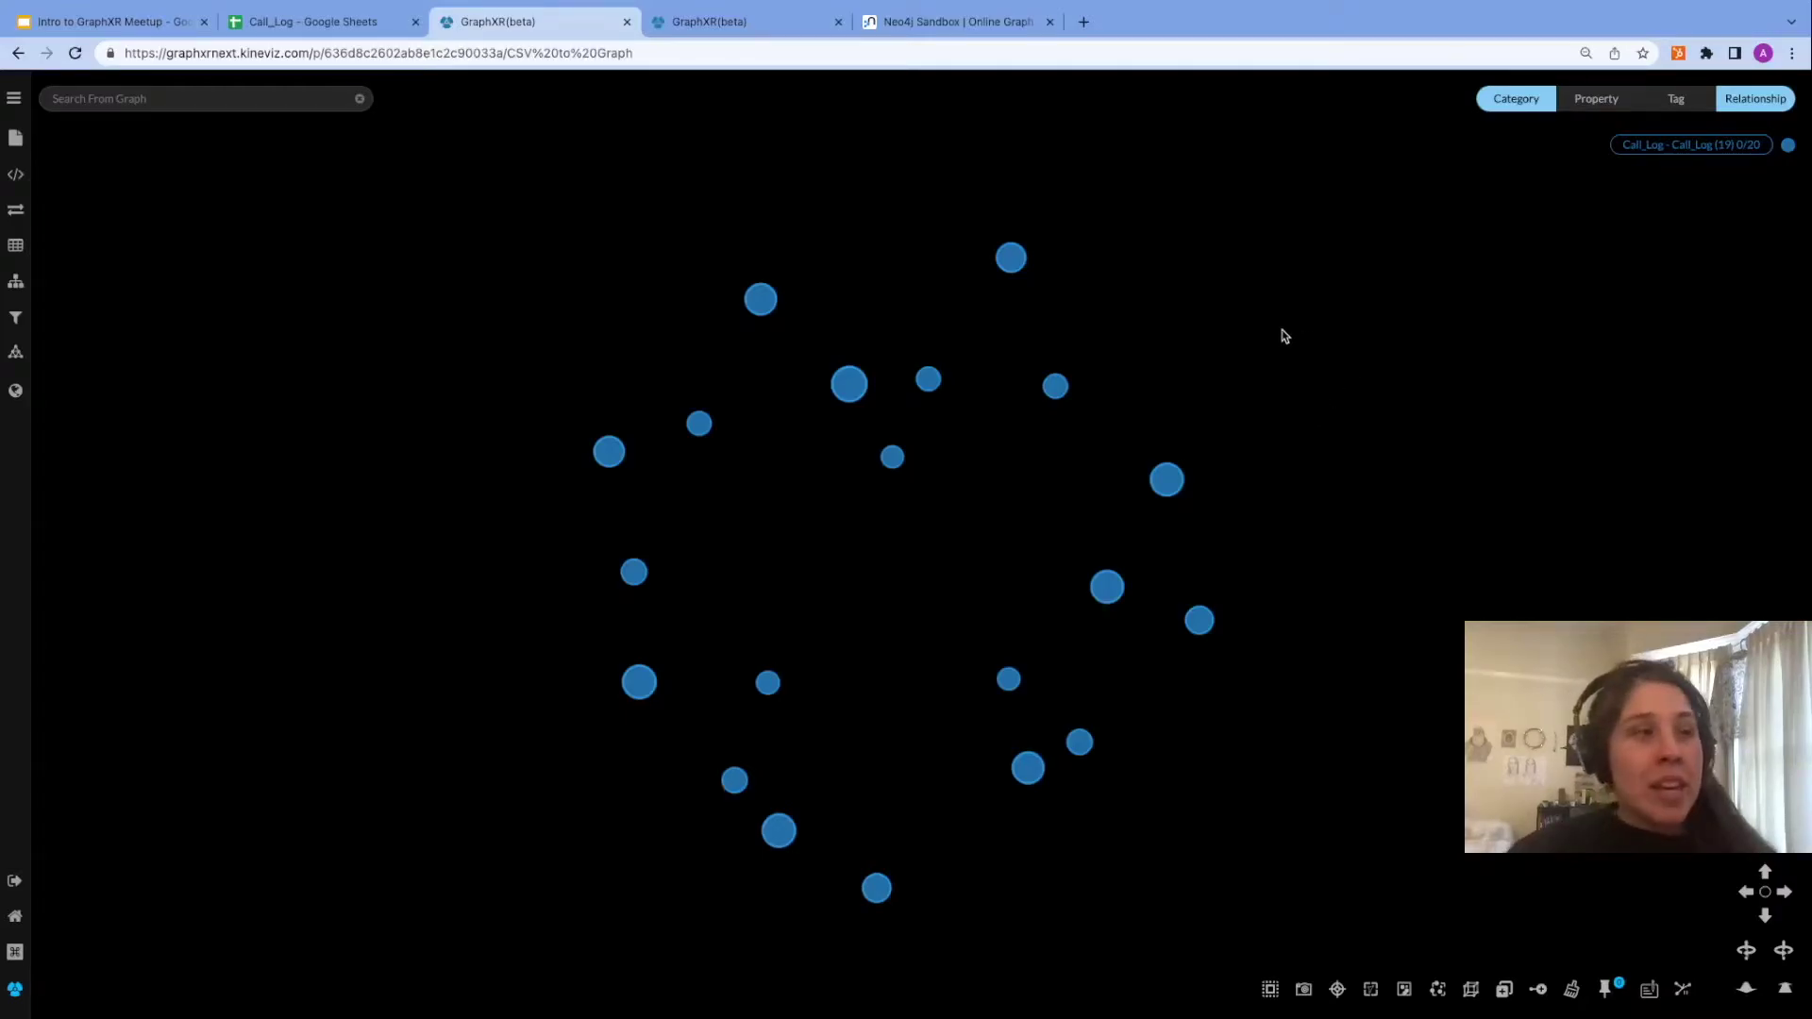
Switch to the finished sample graph and examine how the Person nodes are connected by CALLED relationships.
left_click(743, 20)
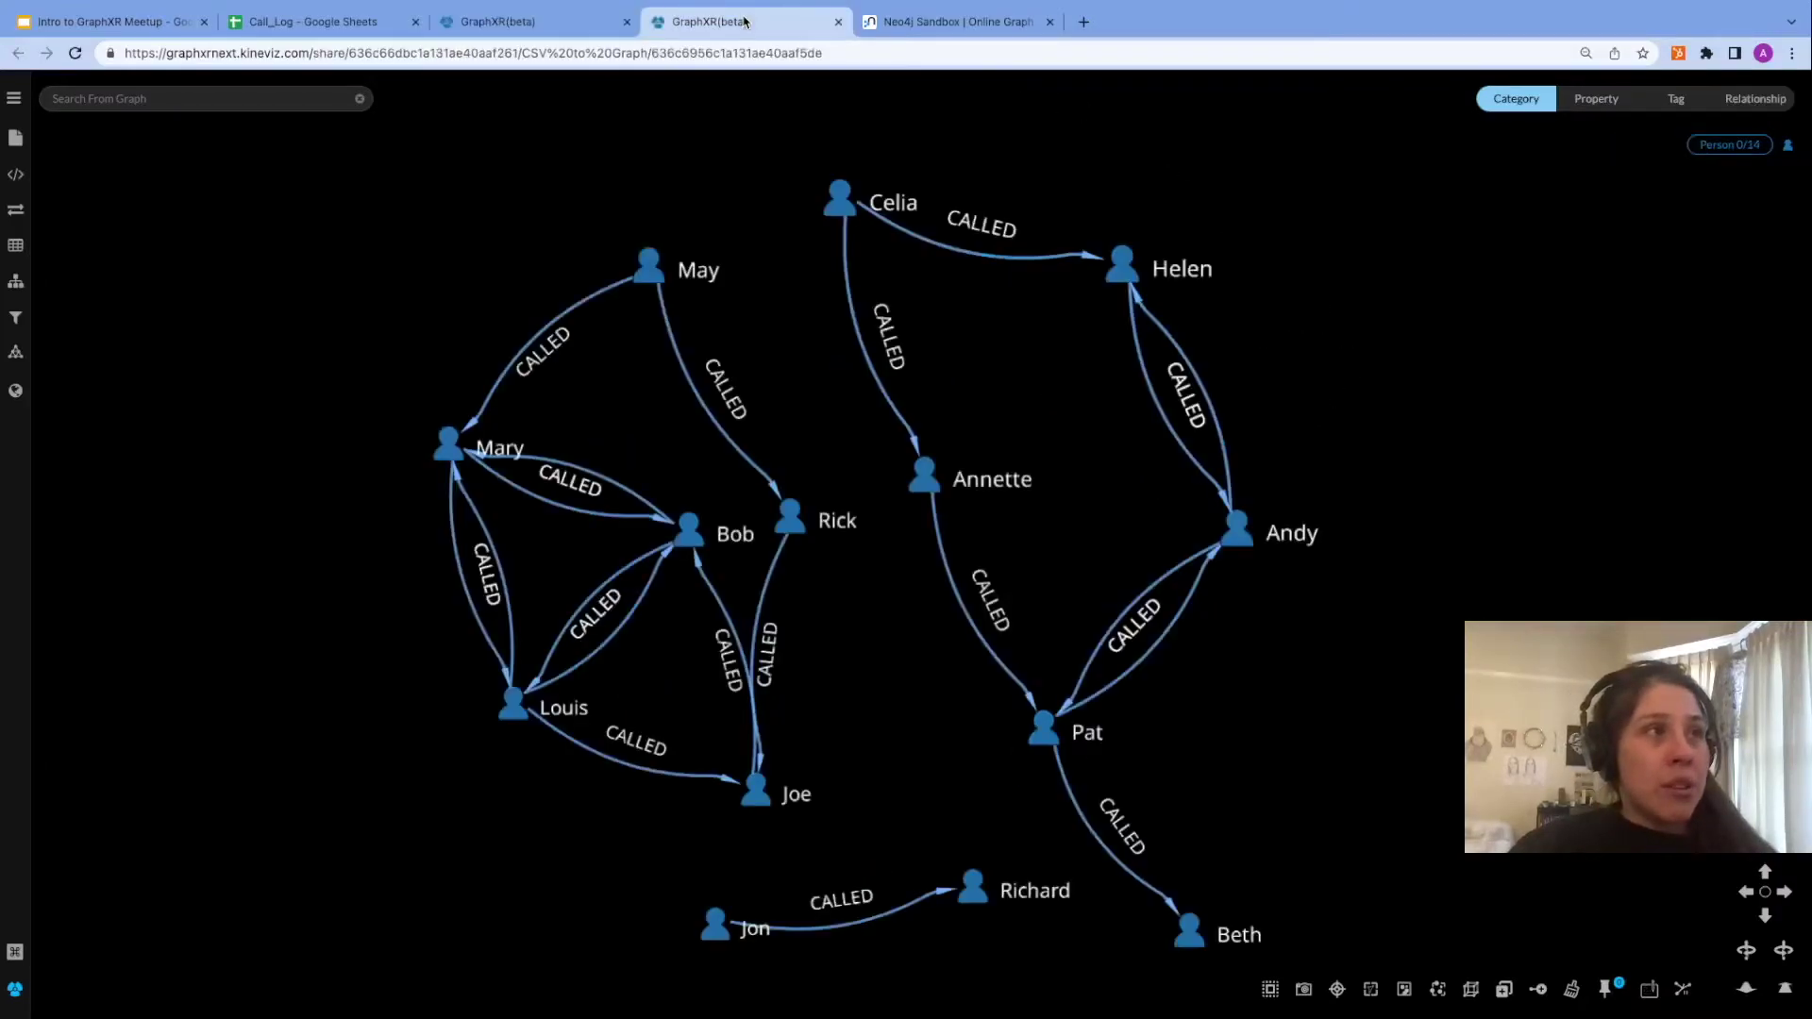
left_click_drag(1300, 354, 1365, 327)
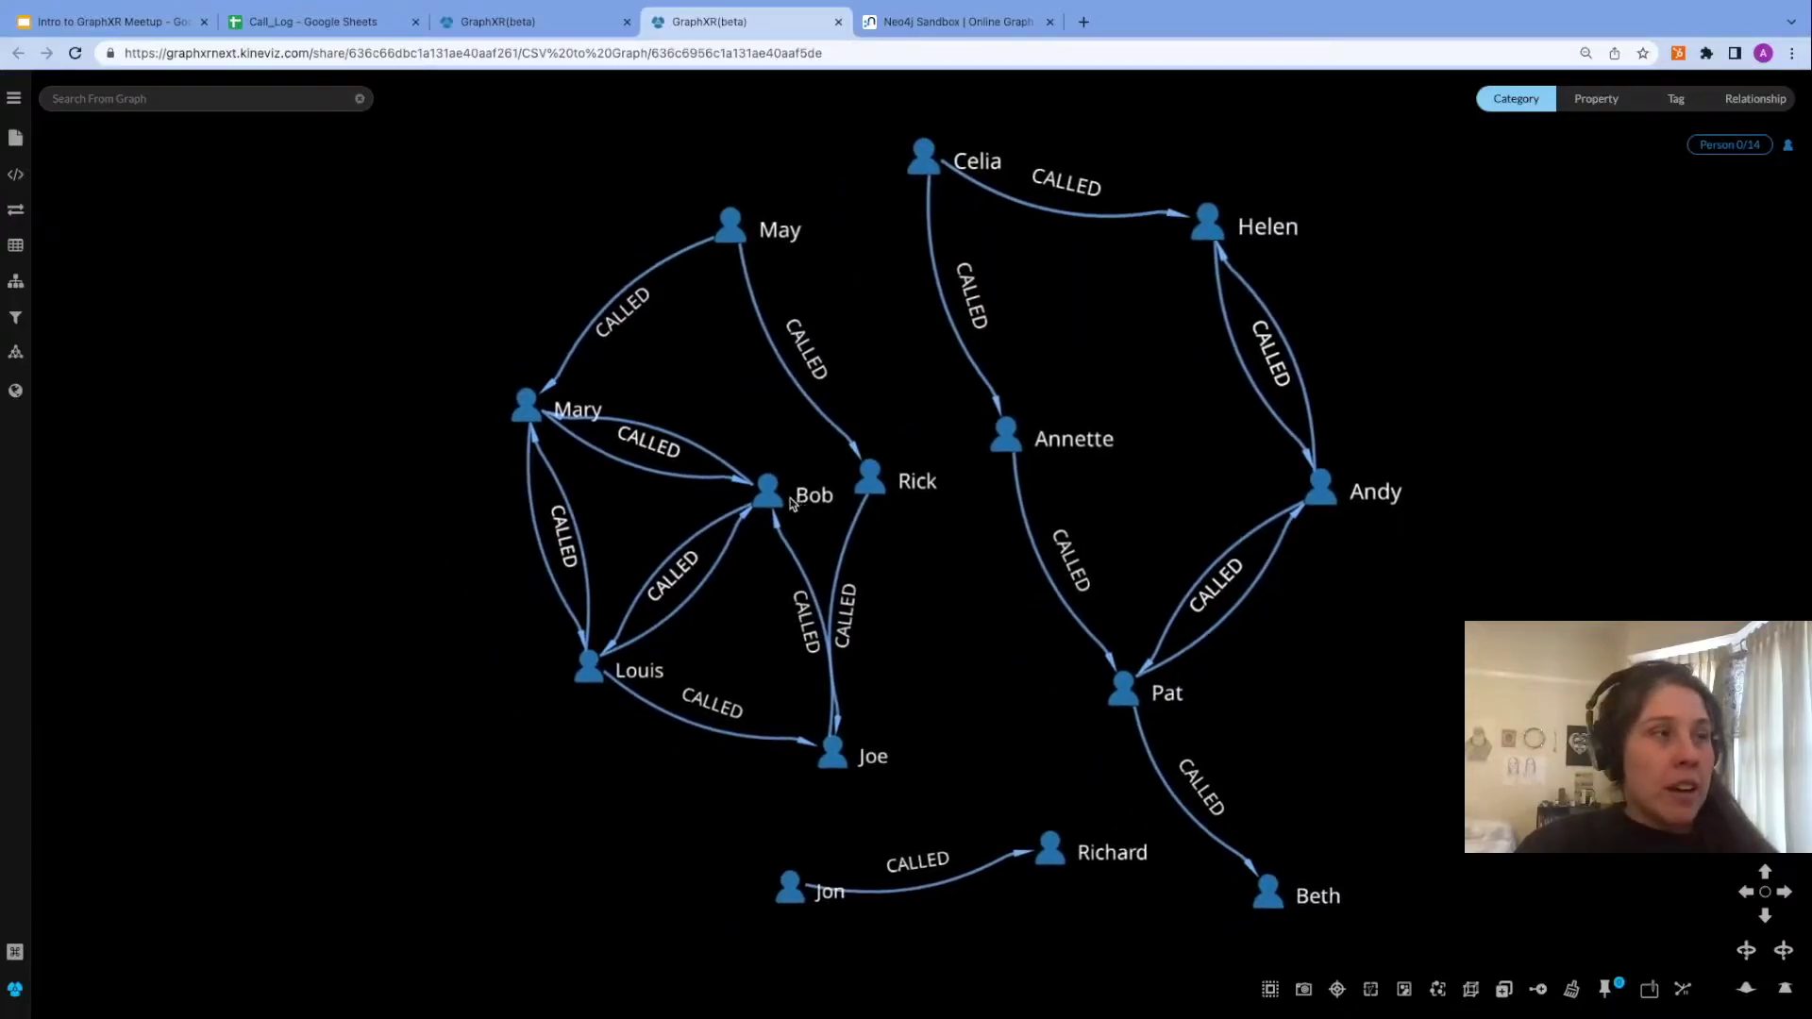
left_click_drag(776, 497, 740, 496)
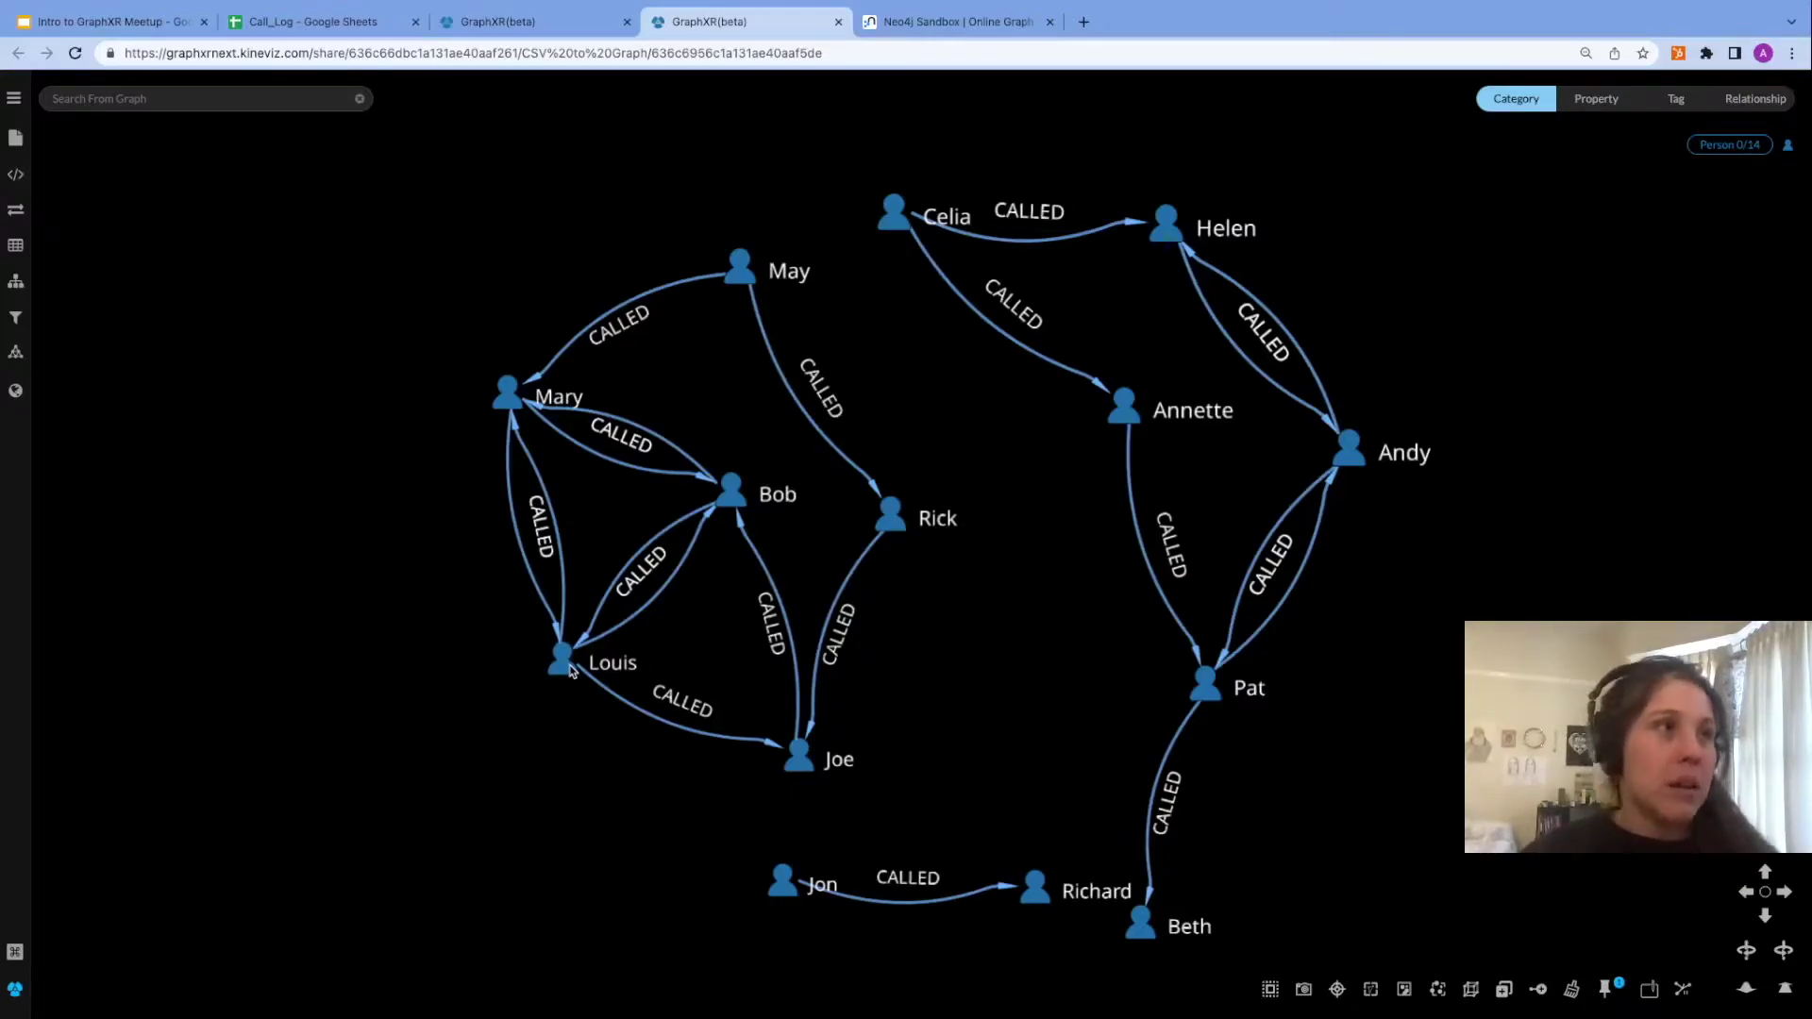
Return to the CSV to Graph project and clear all call nodes from the canvas.
left_click(497, 34)
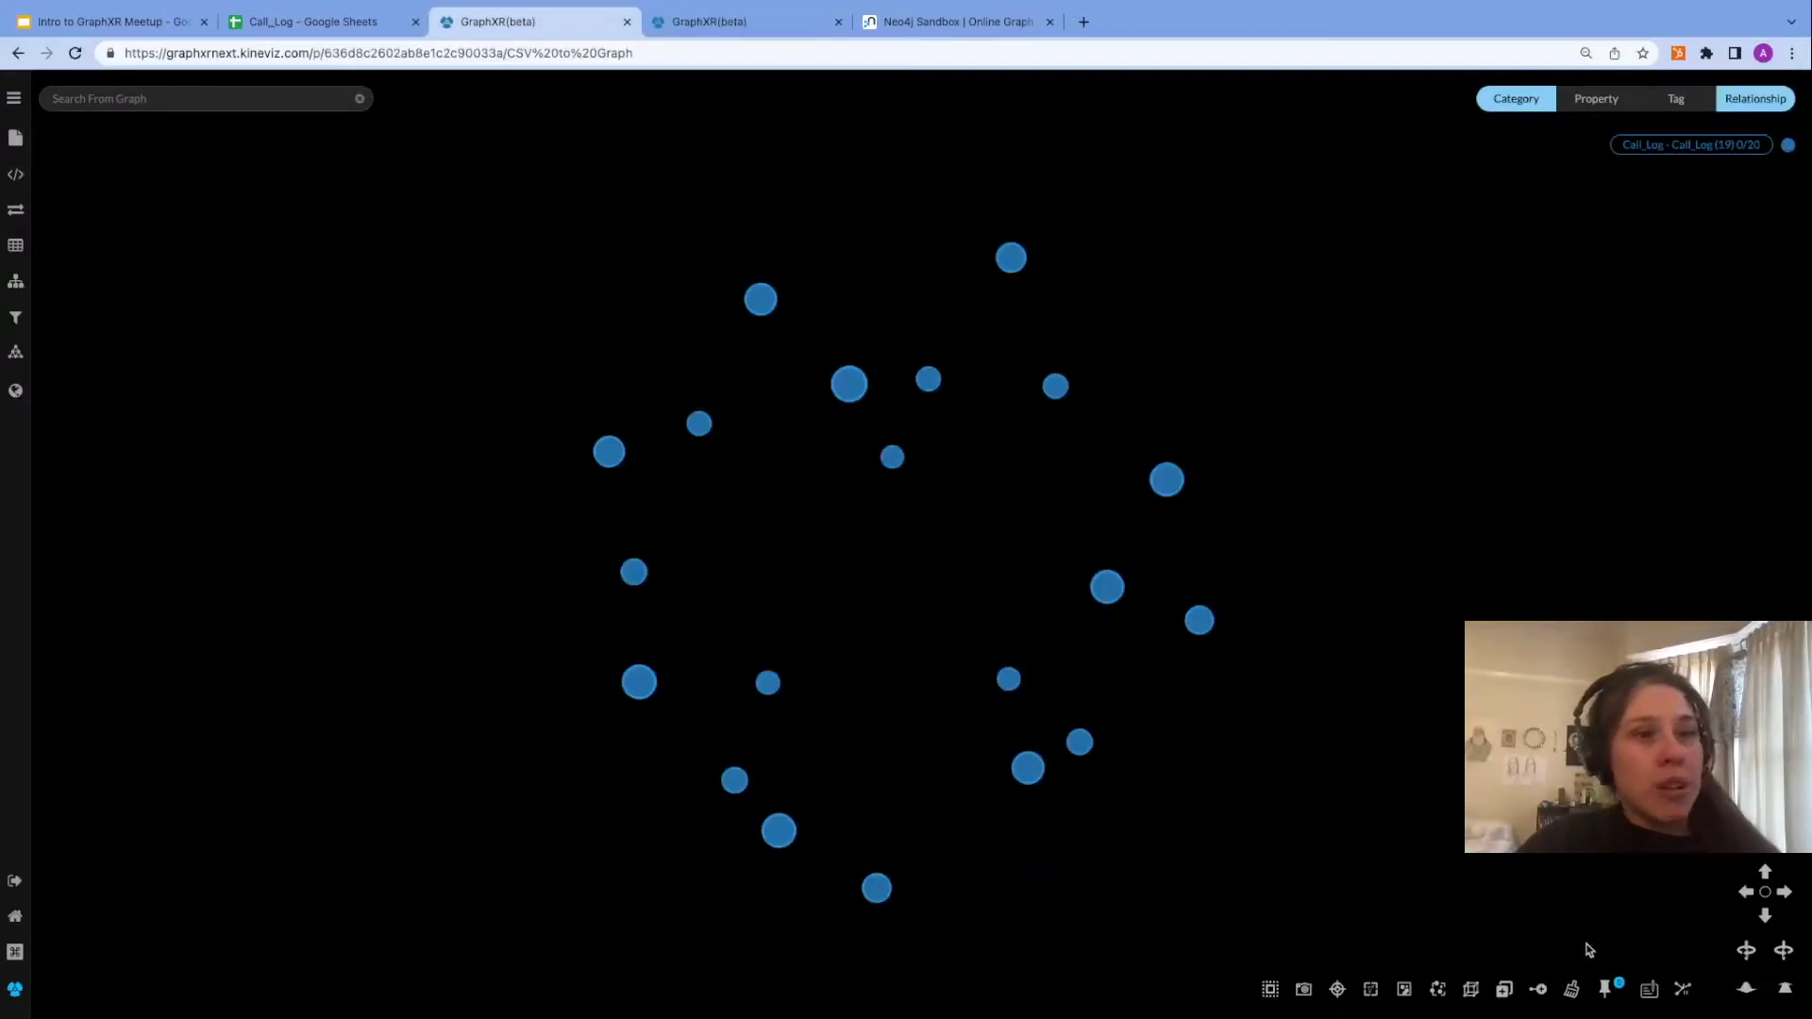
left_click(1573, 991)
left_click(1072, 208)
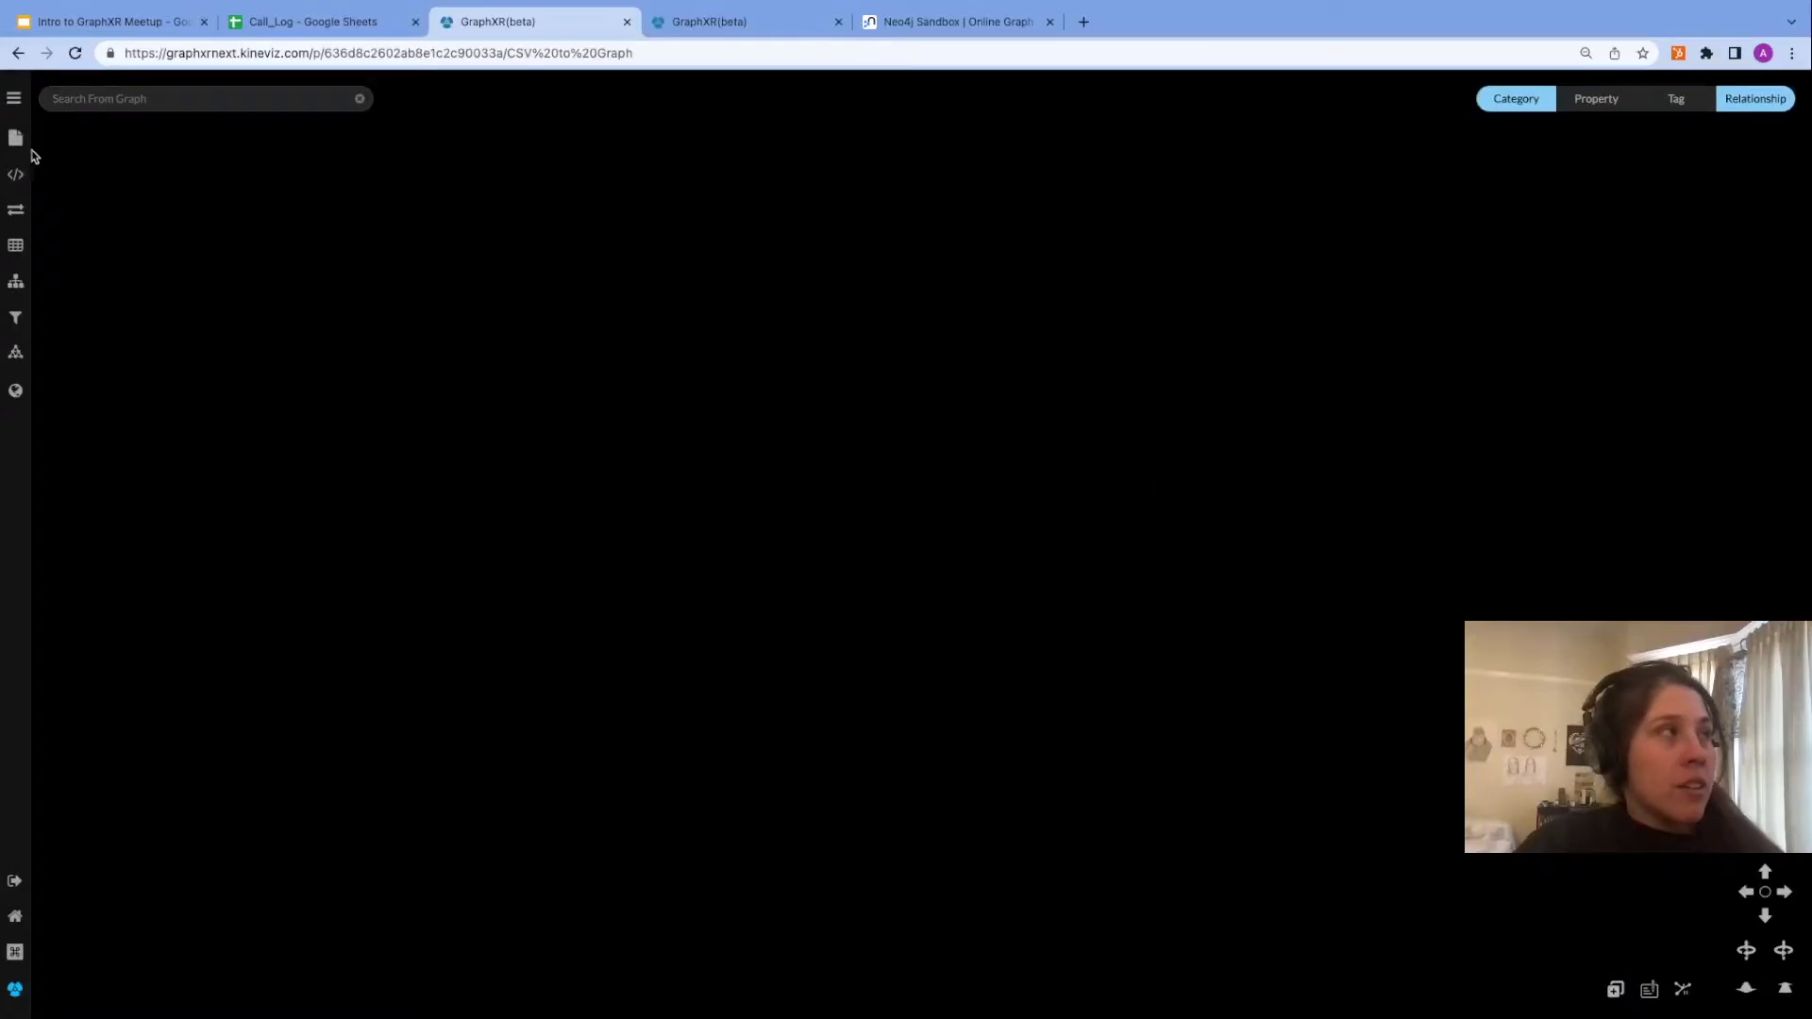
Load the file Call_Log - Call_Log (19).csv from Downloads as a CSV query source.
left_click(15, 100)
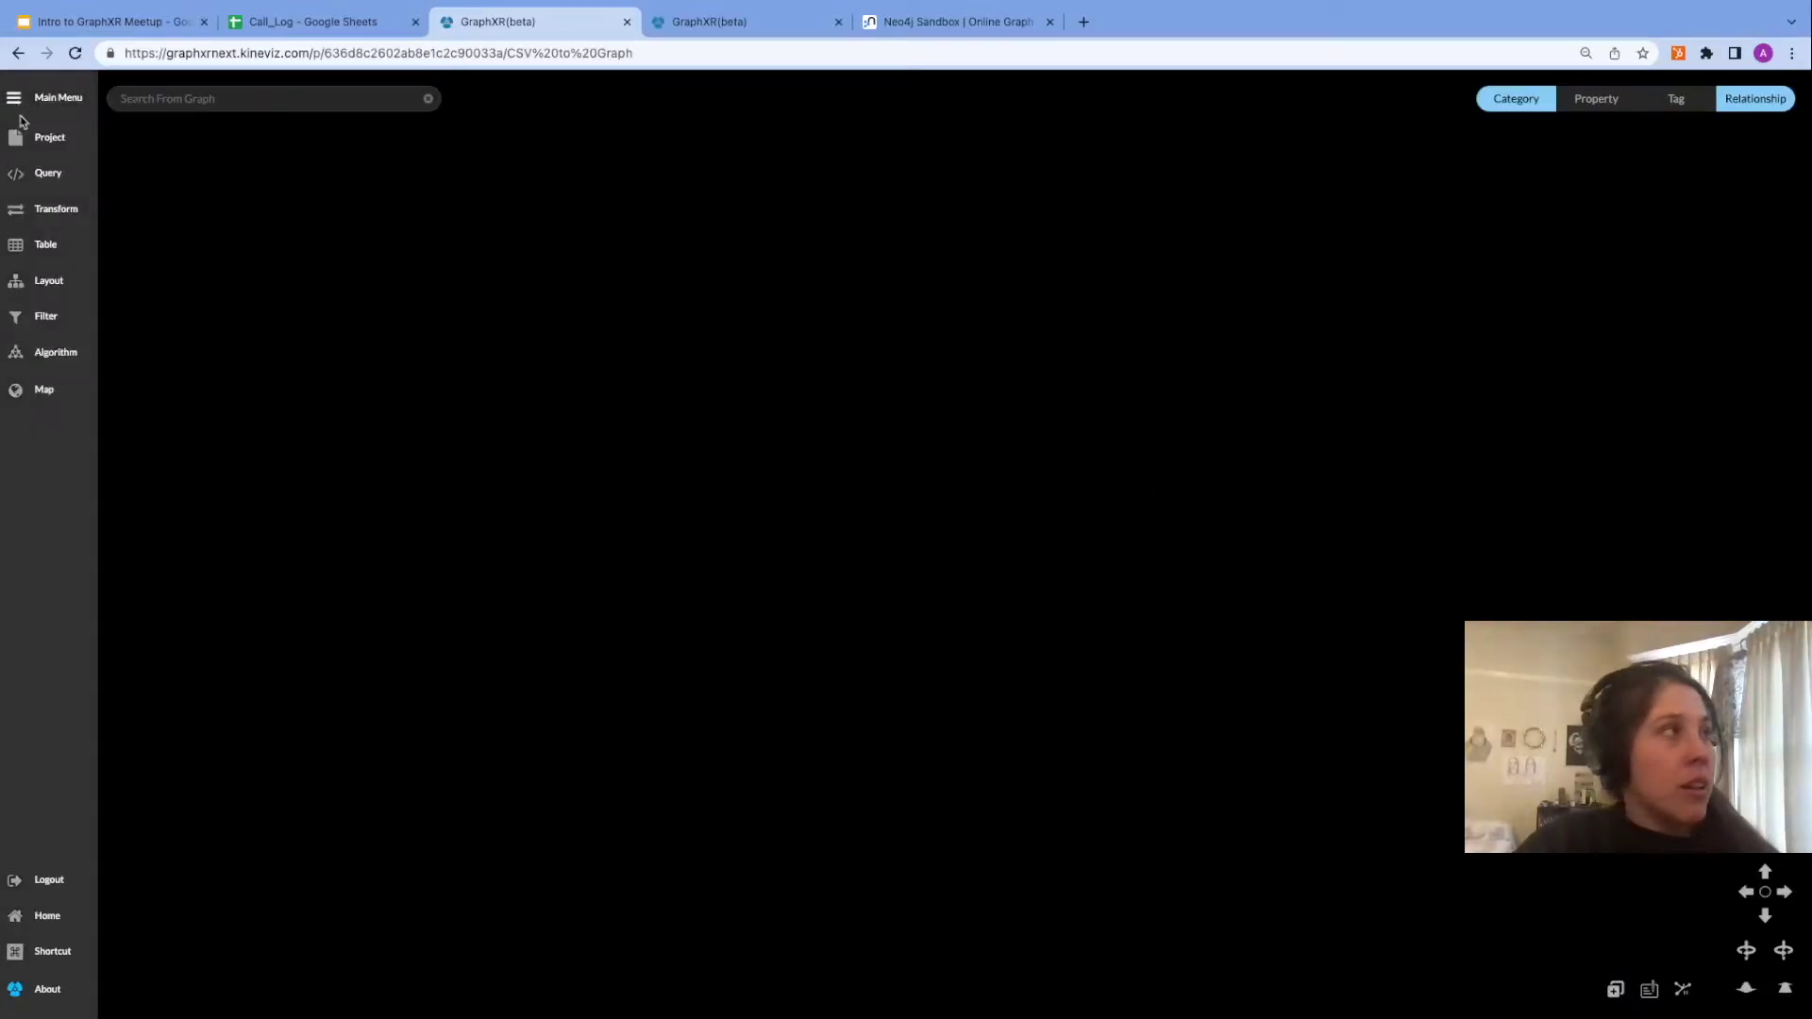
left_click(49, 175)
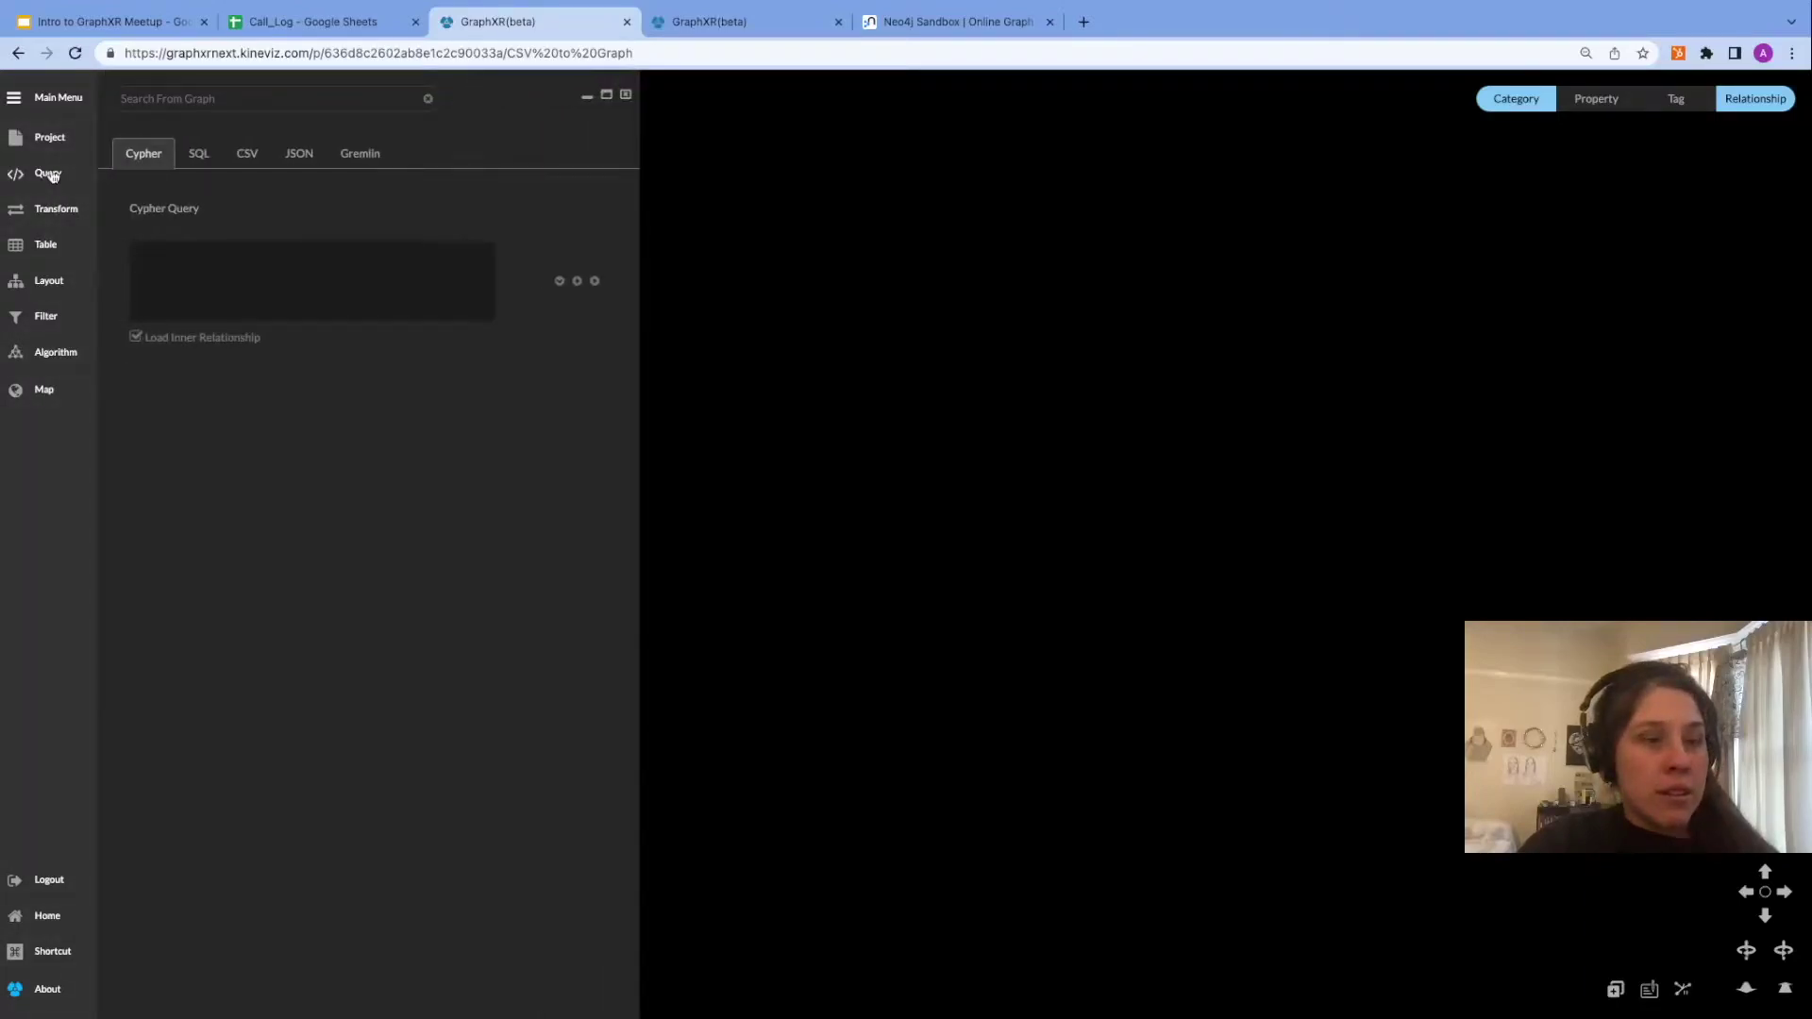
left_click(253, 158)
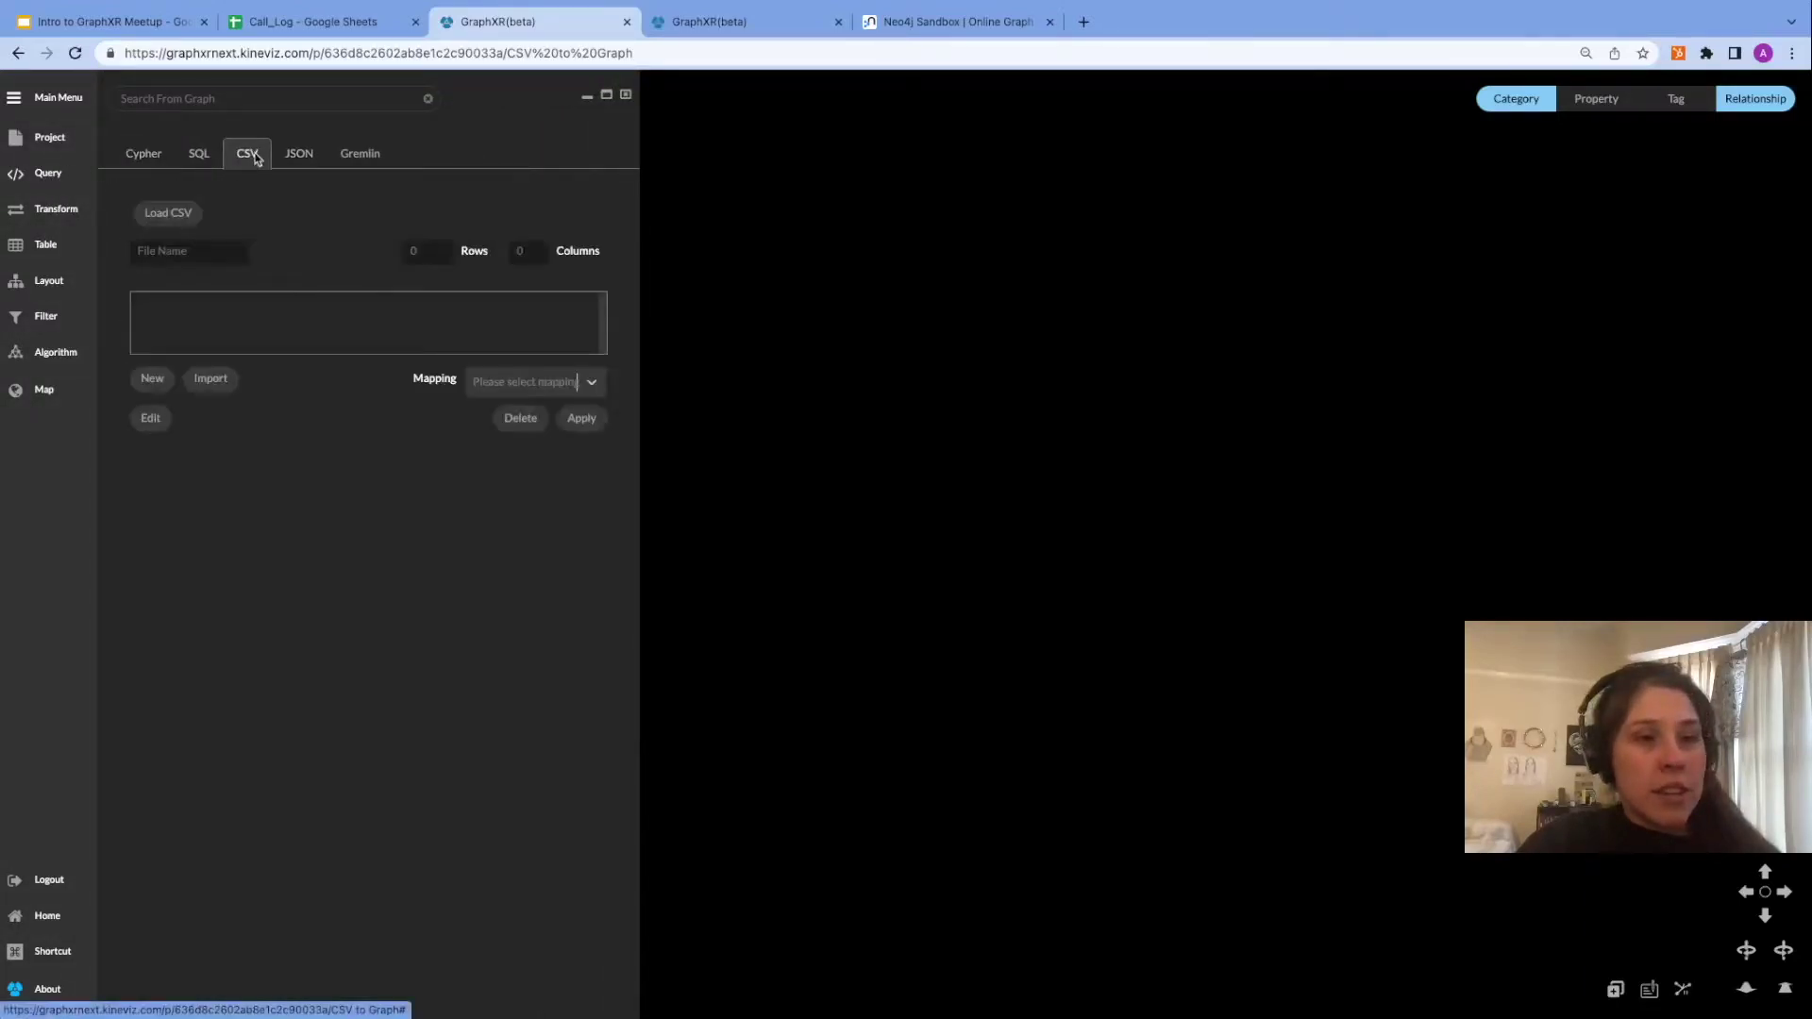
left_click(167, 217)
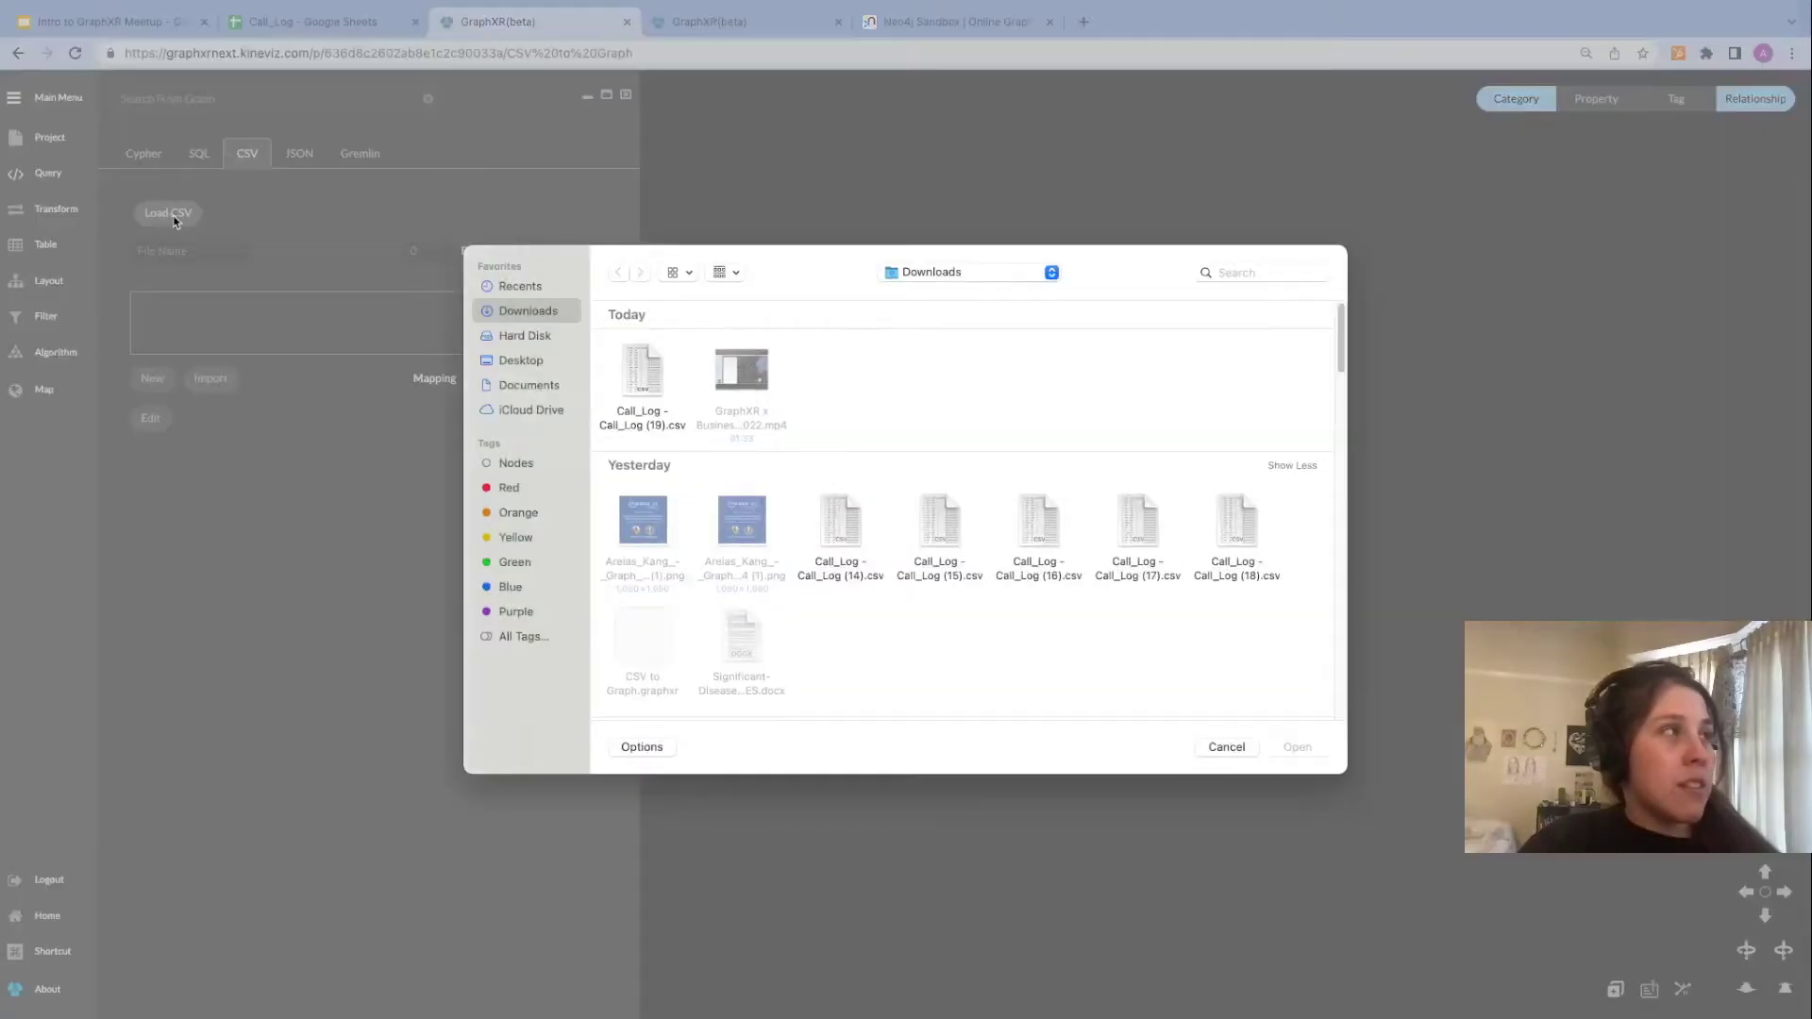
left_click(656, 385)
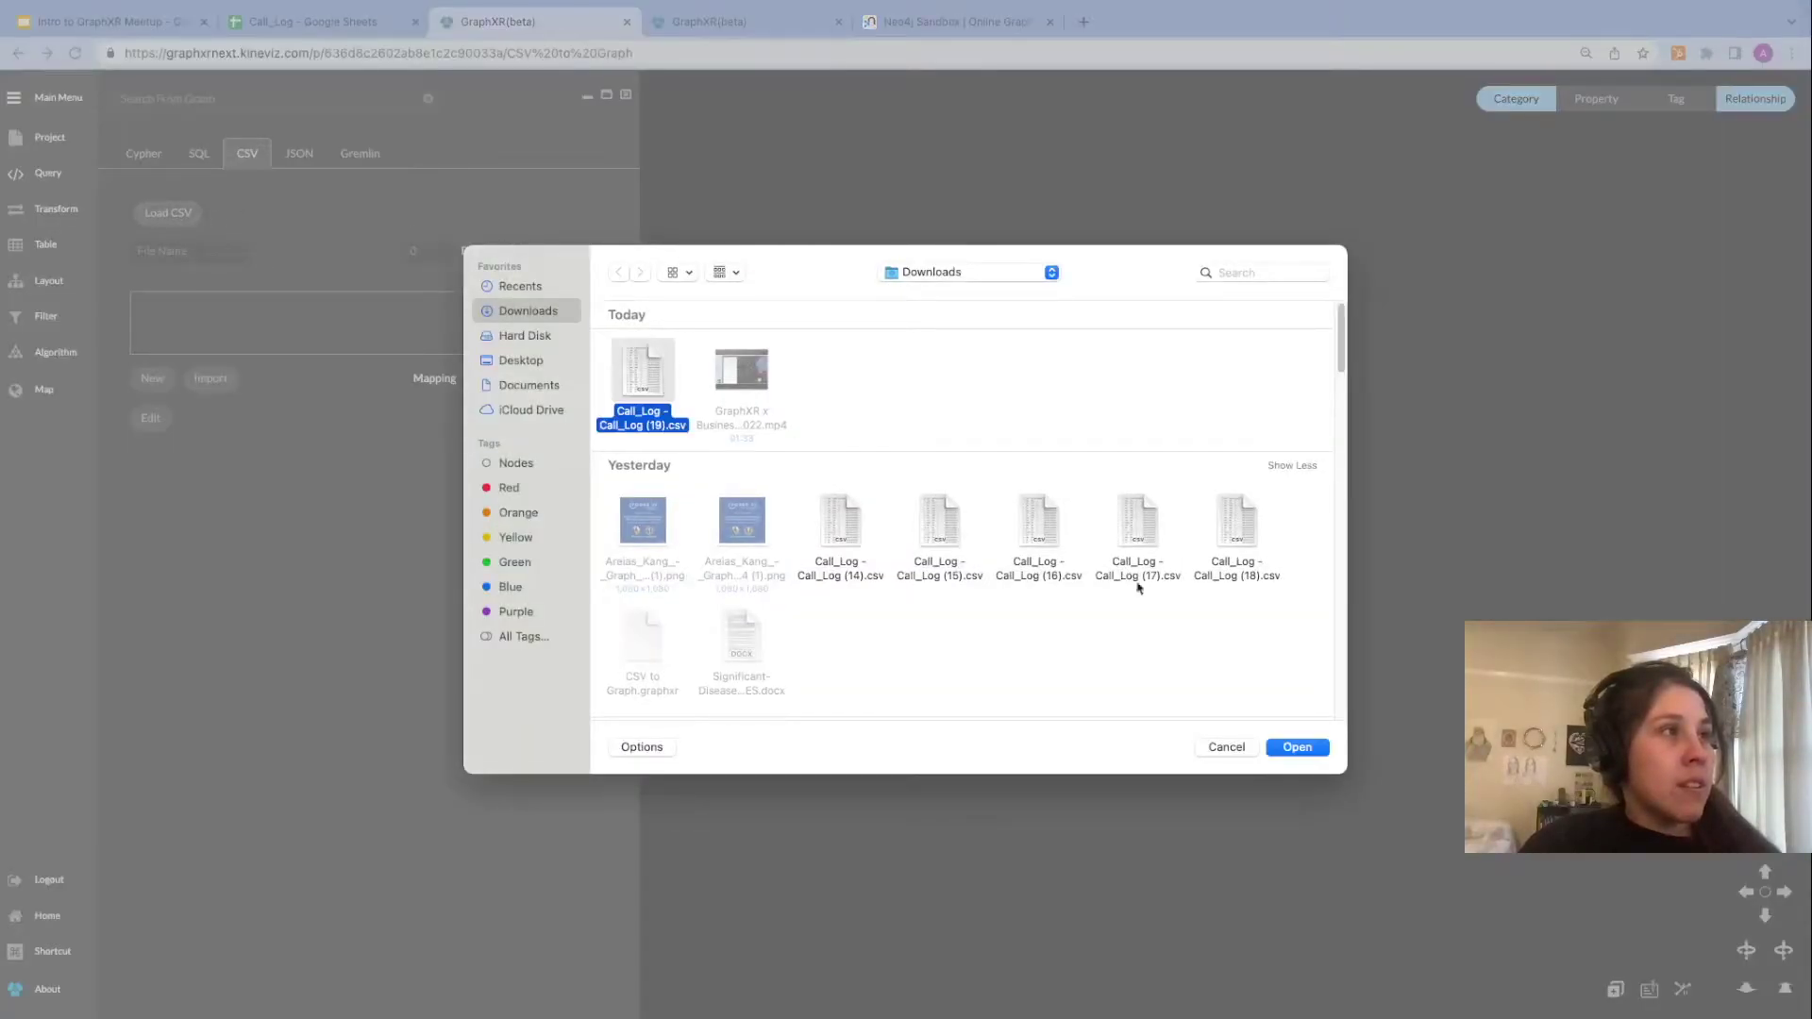
left_click(1307, 747)
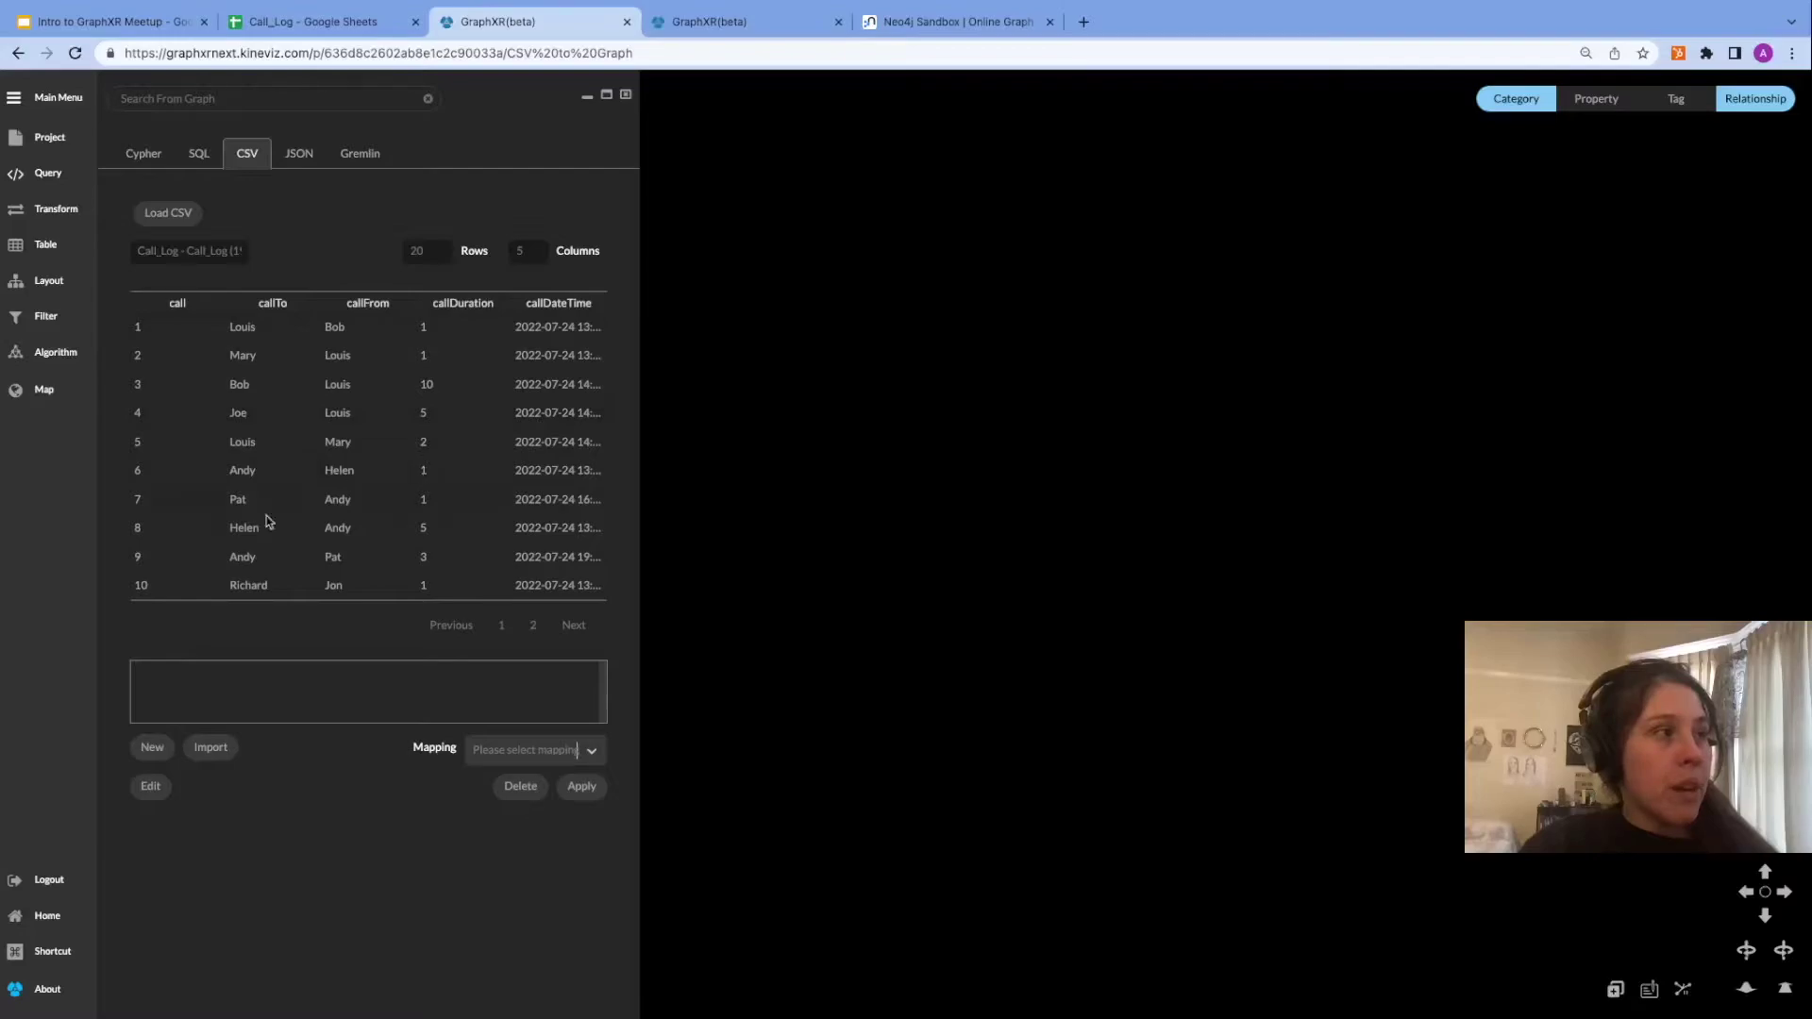
Create a new mapping for the loaded CSV and name its first category Person.
left_click(153, 748)
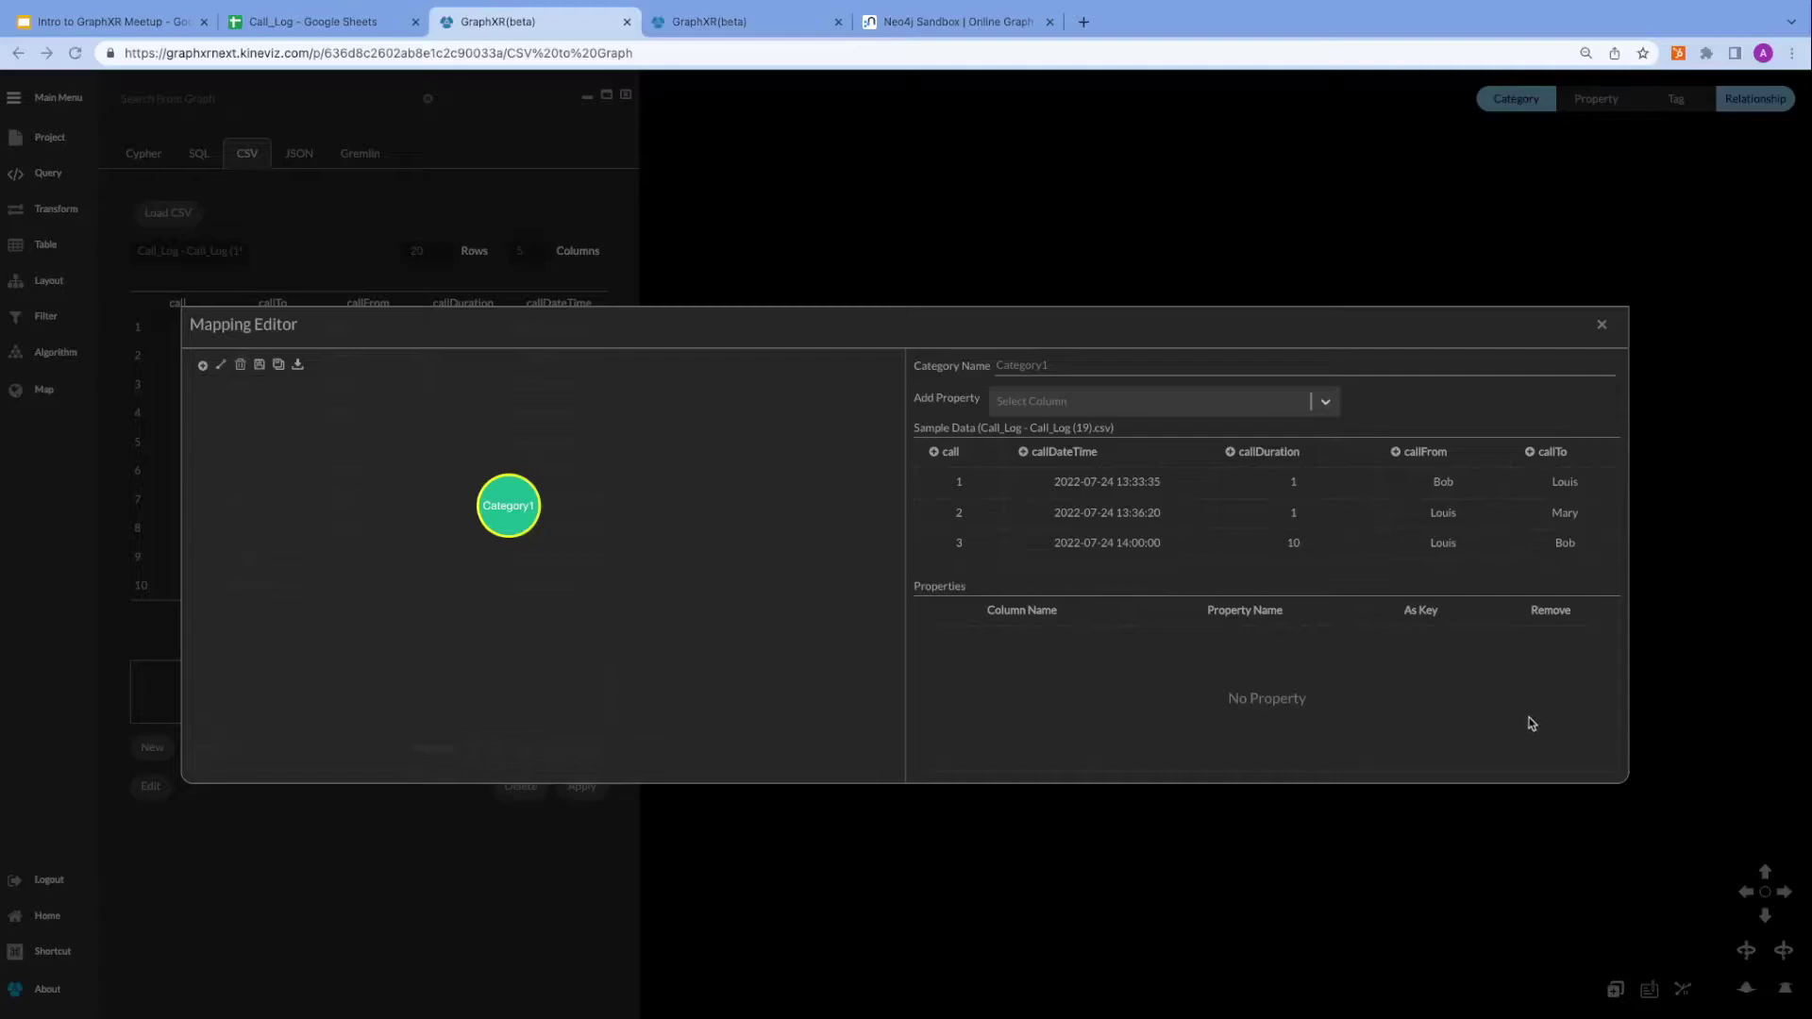
left_click_drag(484, 522, 378, 546)
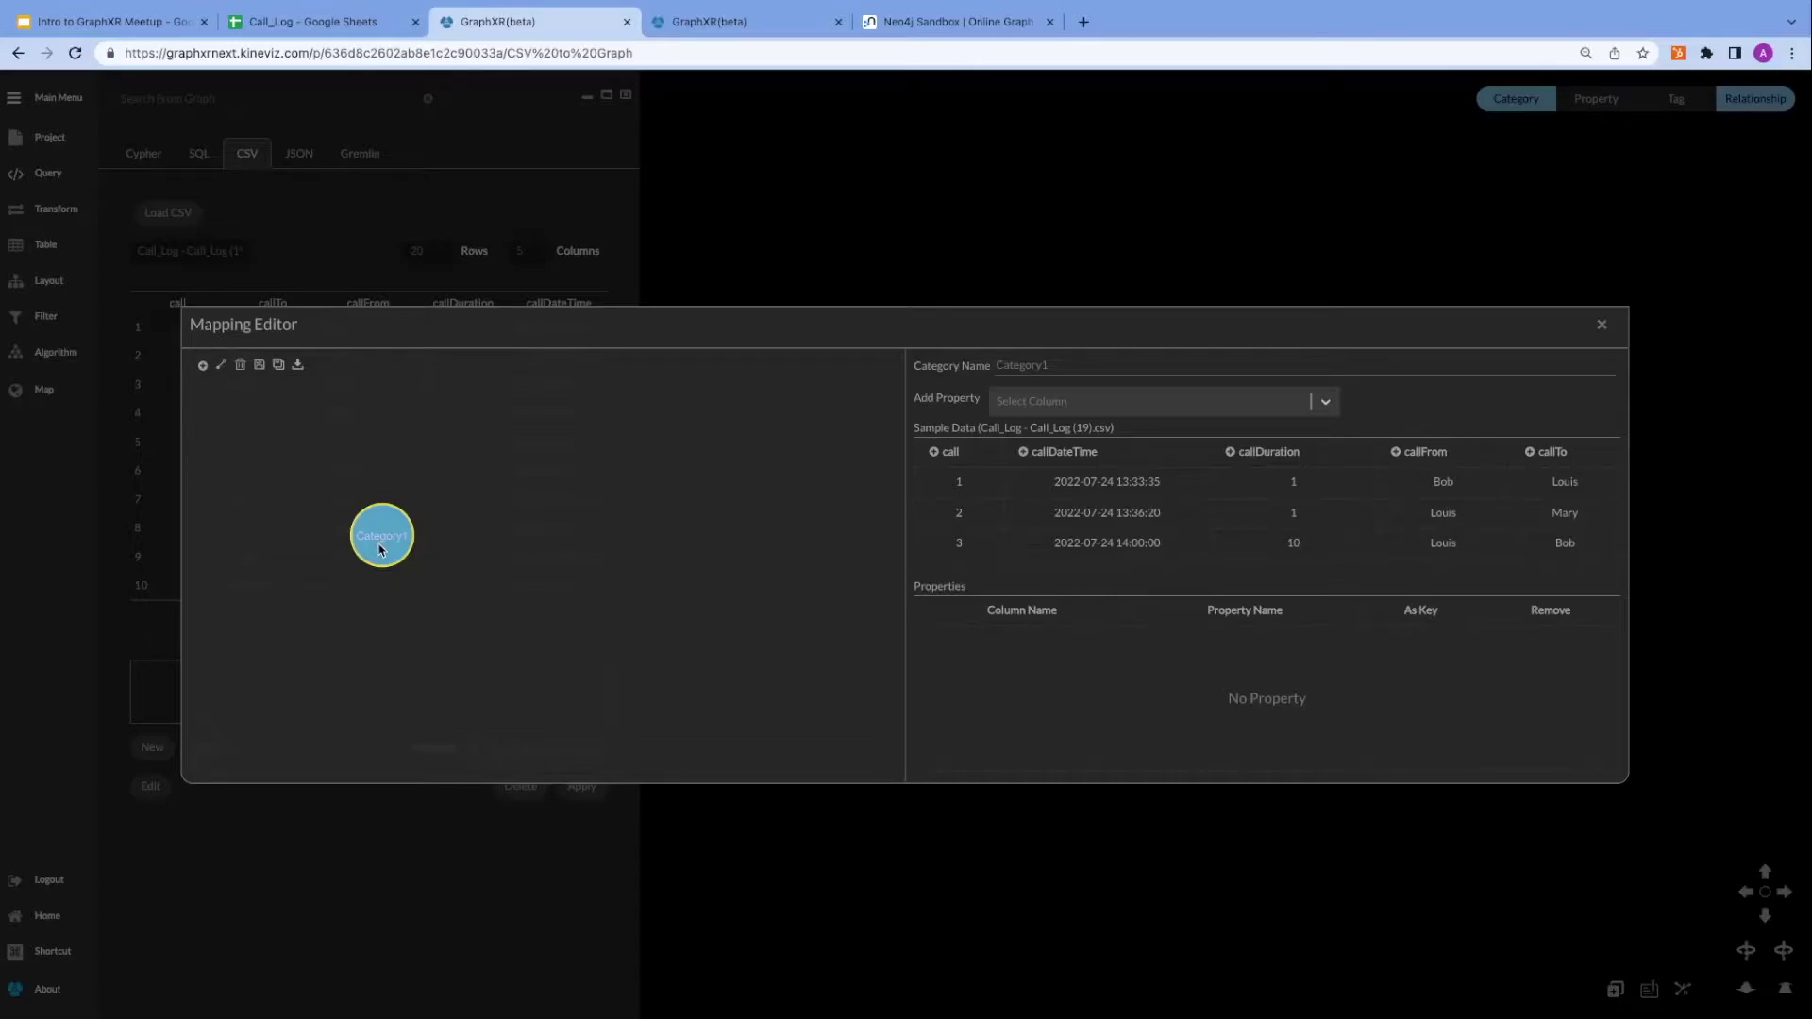
double_click(1055, 365)
type("Pers")
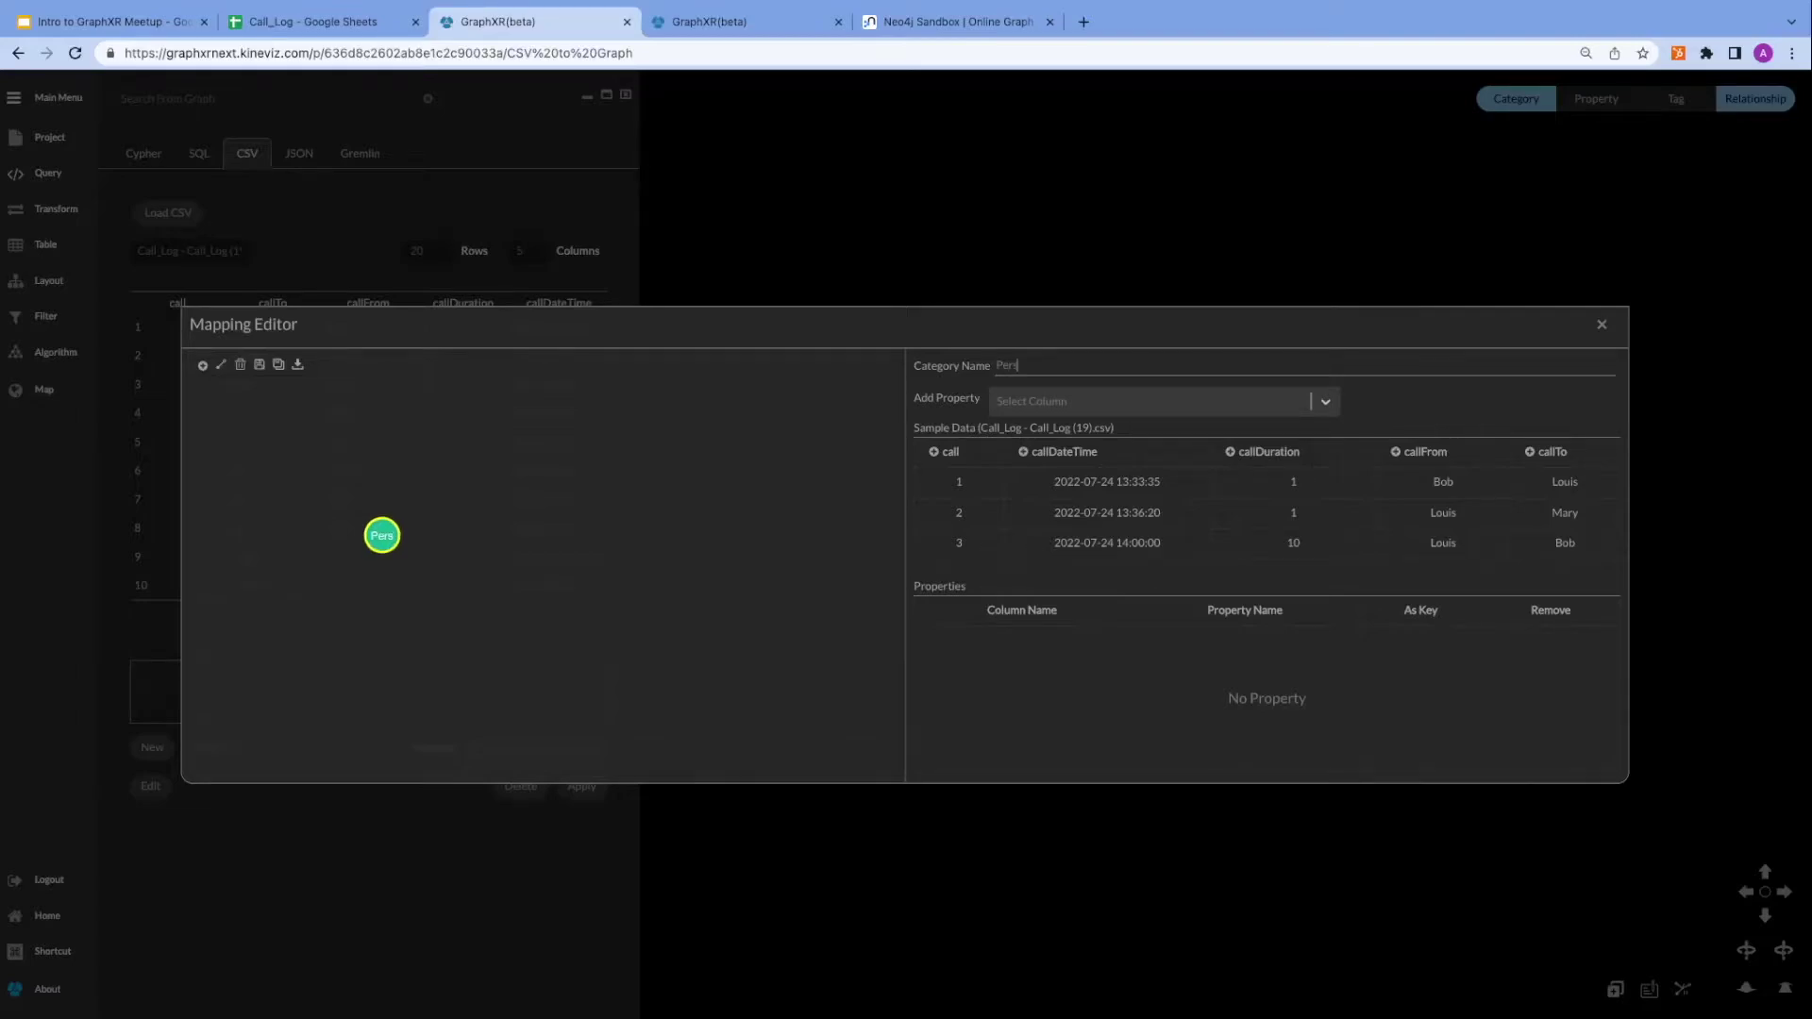
type("on")
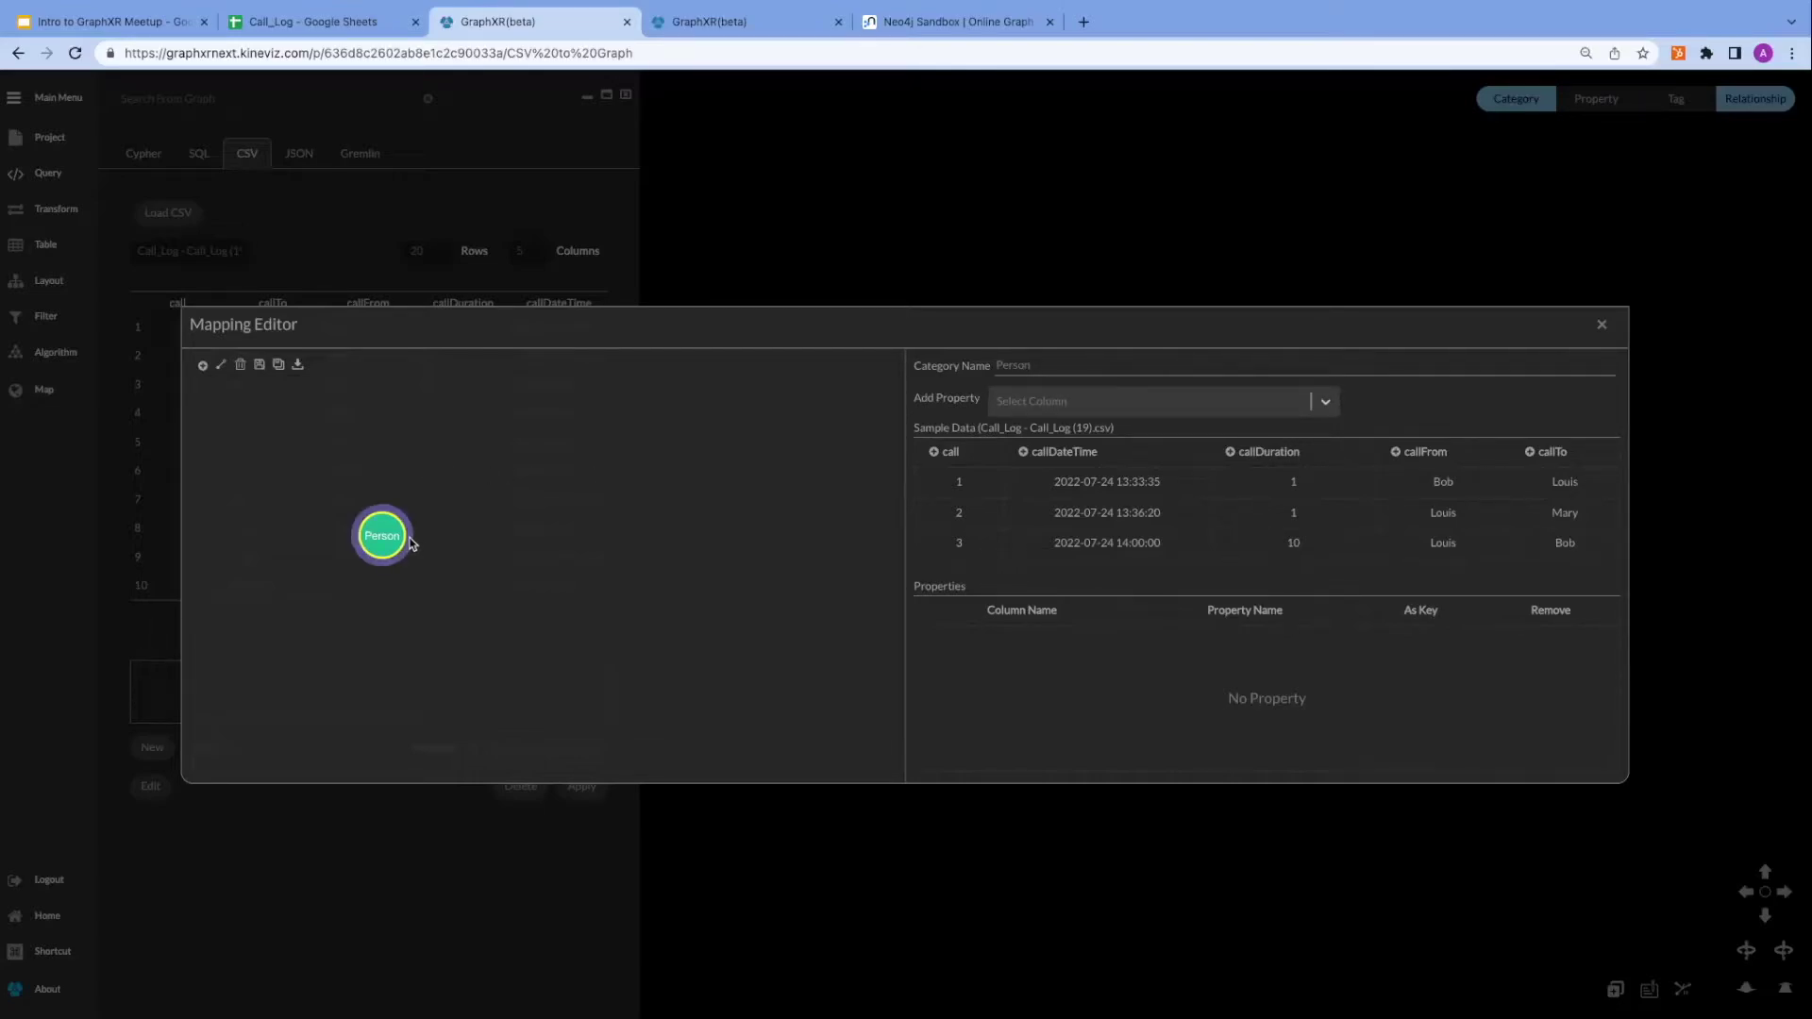
Add a second category linked from the Person category and name it Person as well.
left_click_drag(411, 543, 791, 540)
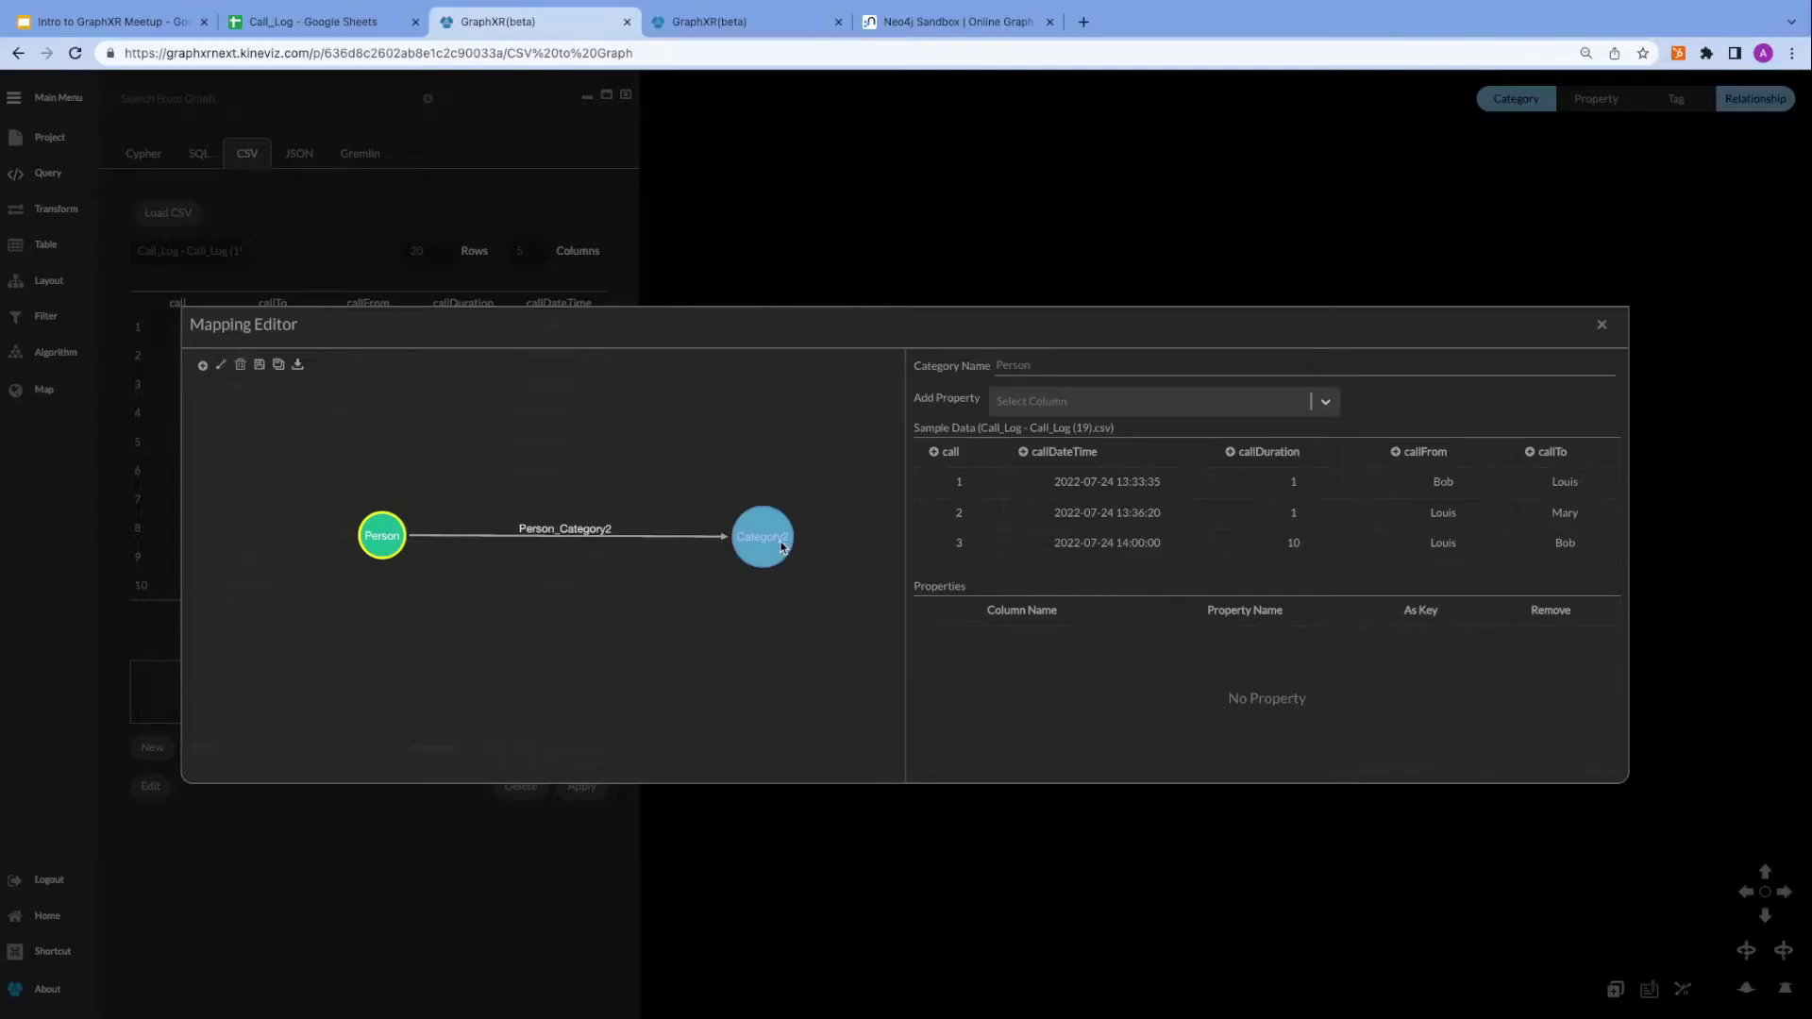
left_click(770, 546)
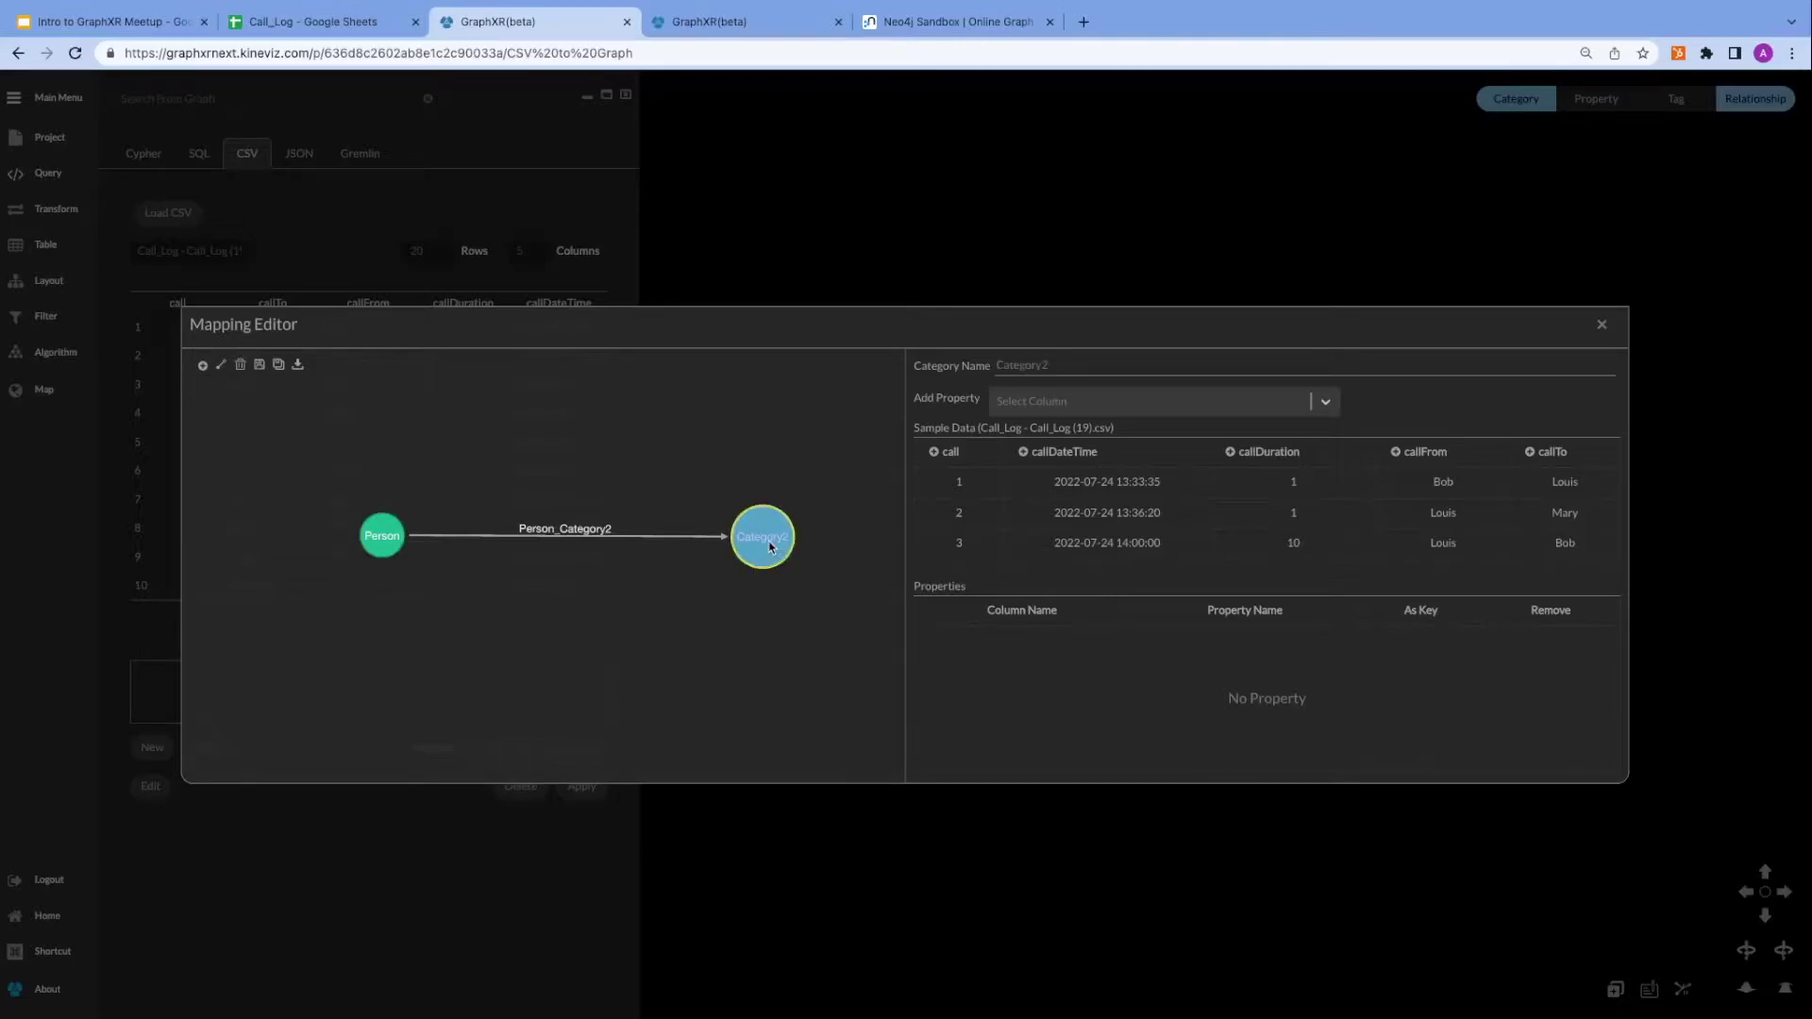
double_click(1040, 363)
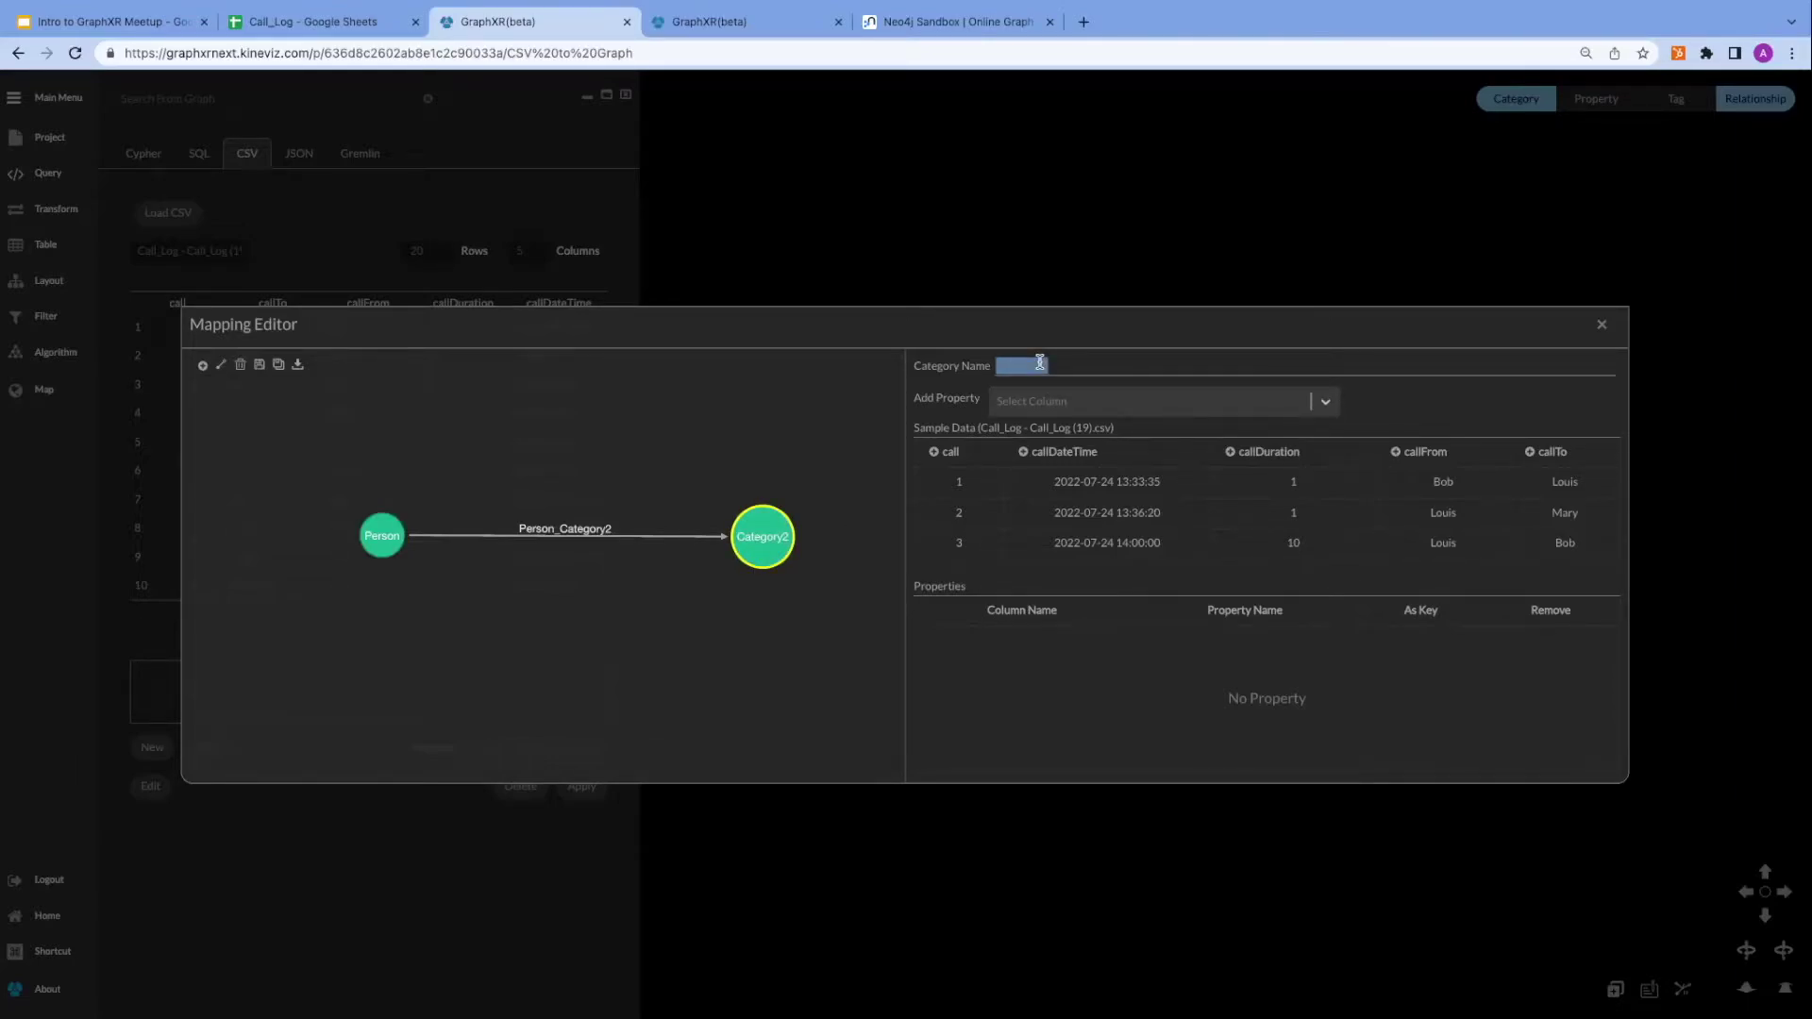
type("Pers")
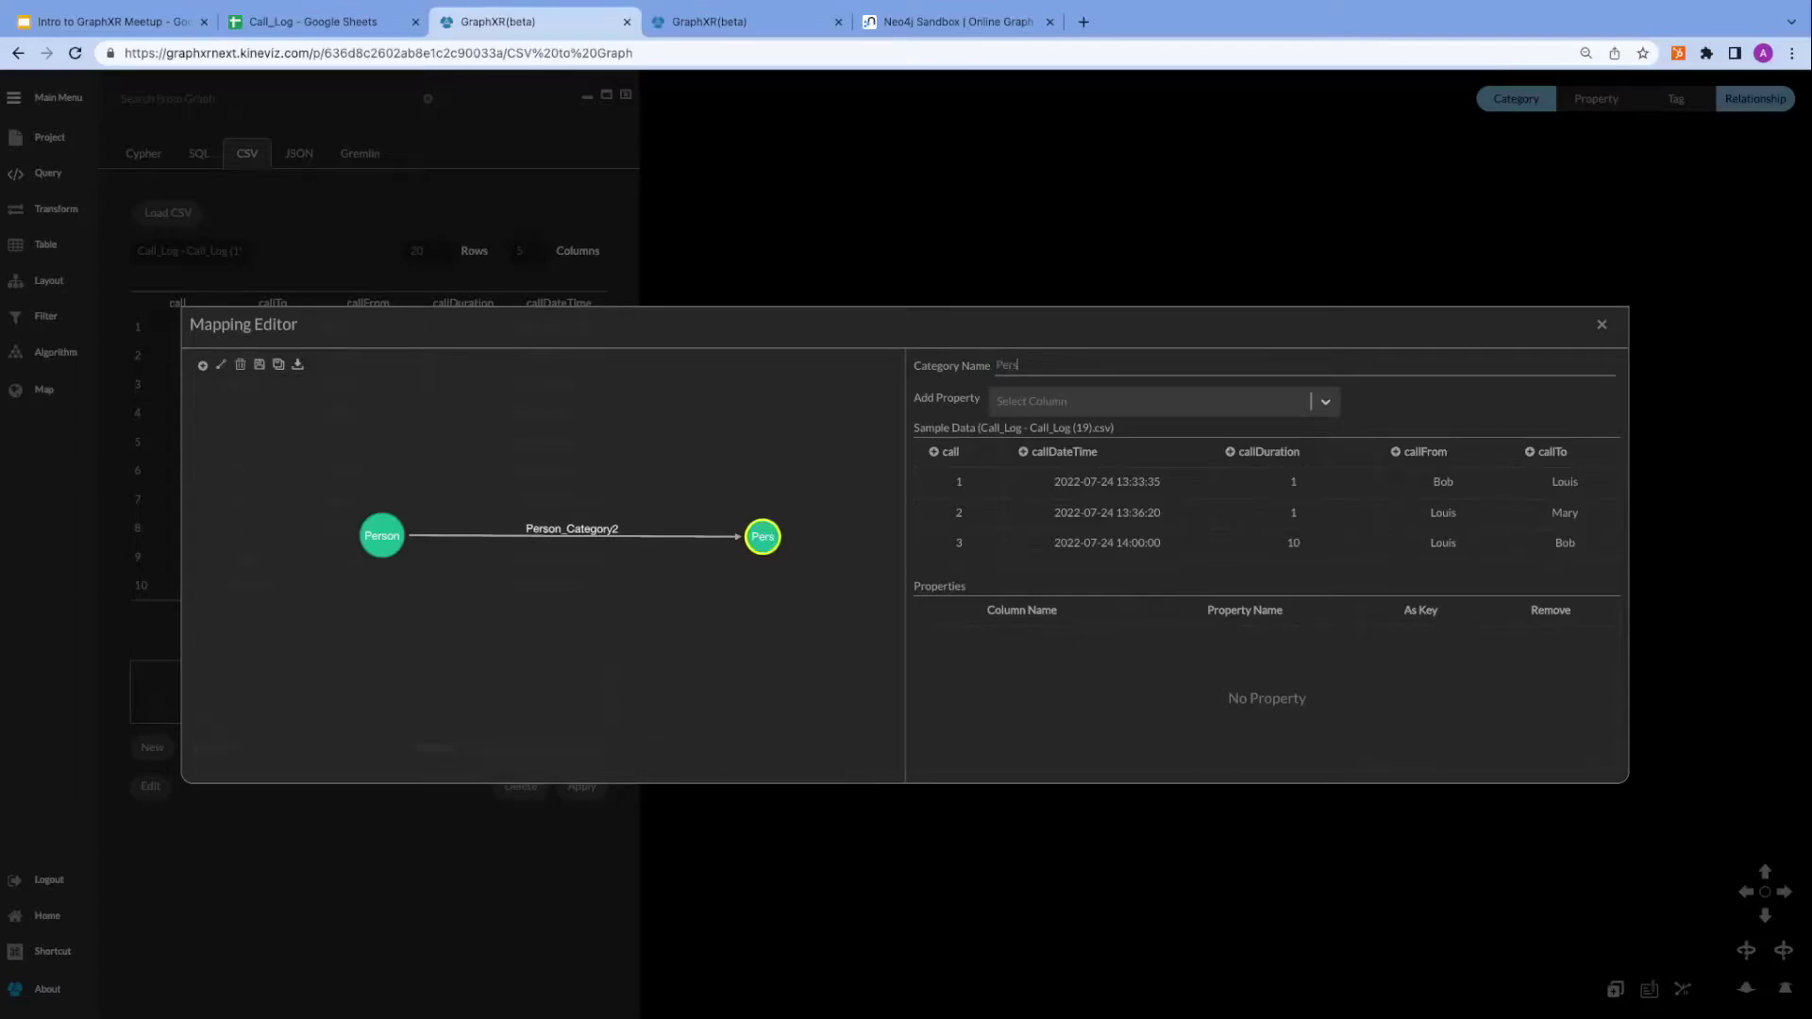
type("on")
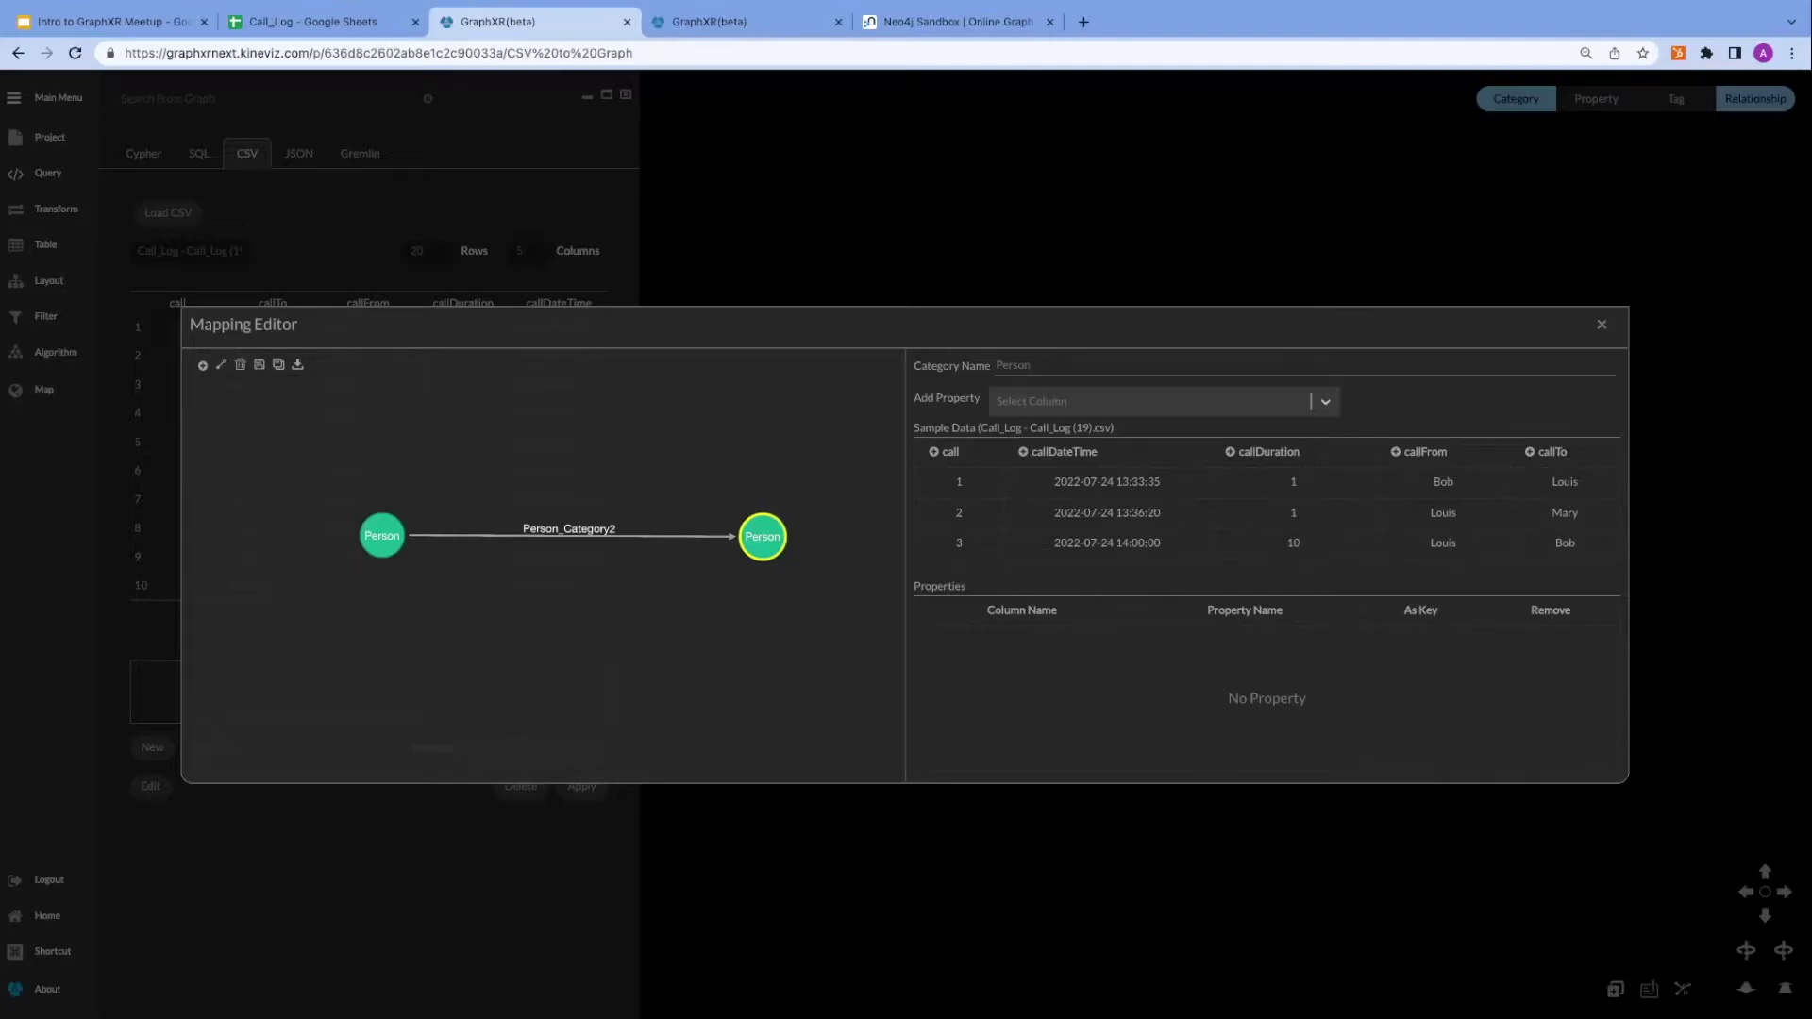
Rename the relationship between the two Person categories as CALLED.
left_click(567, 539)
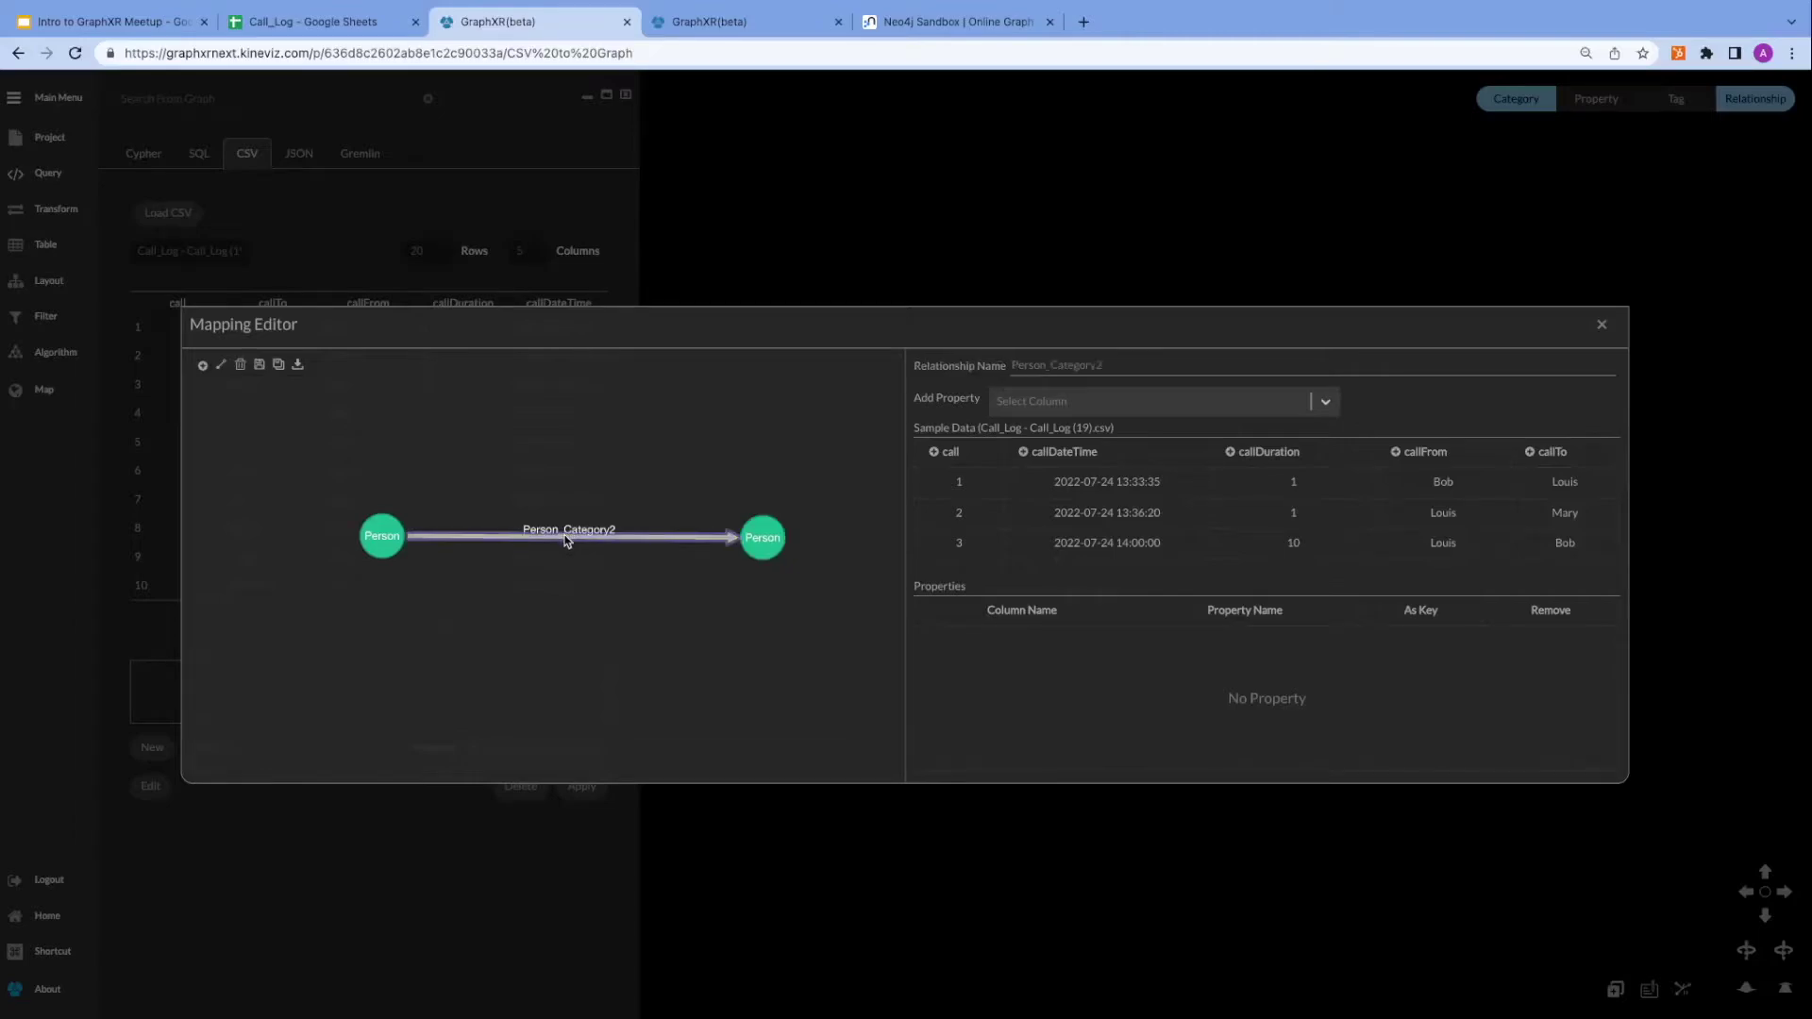
double_click(1067, 364)
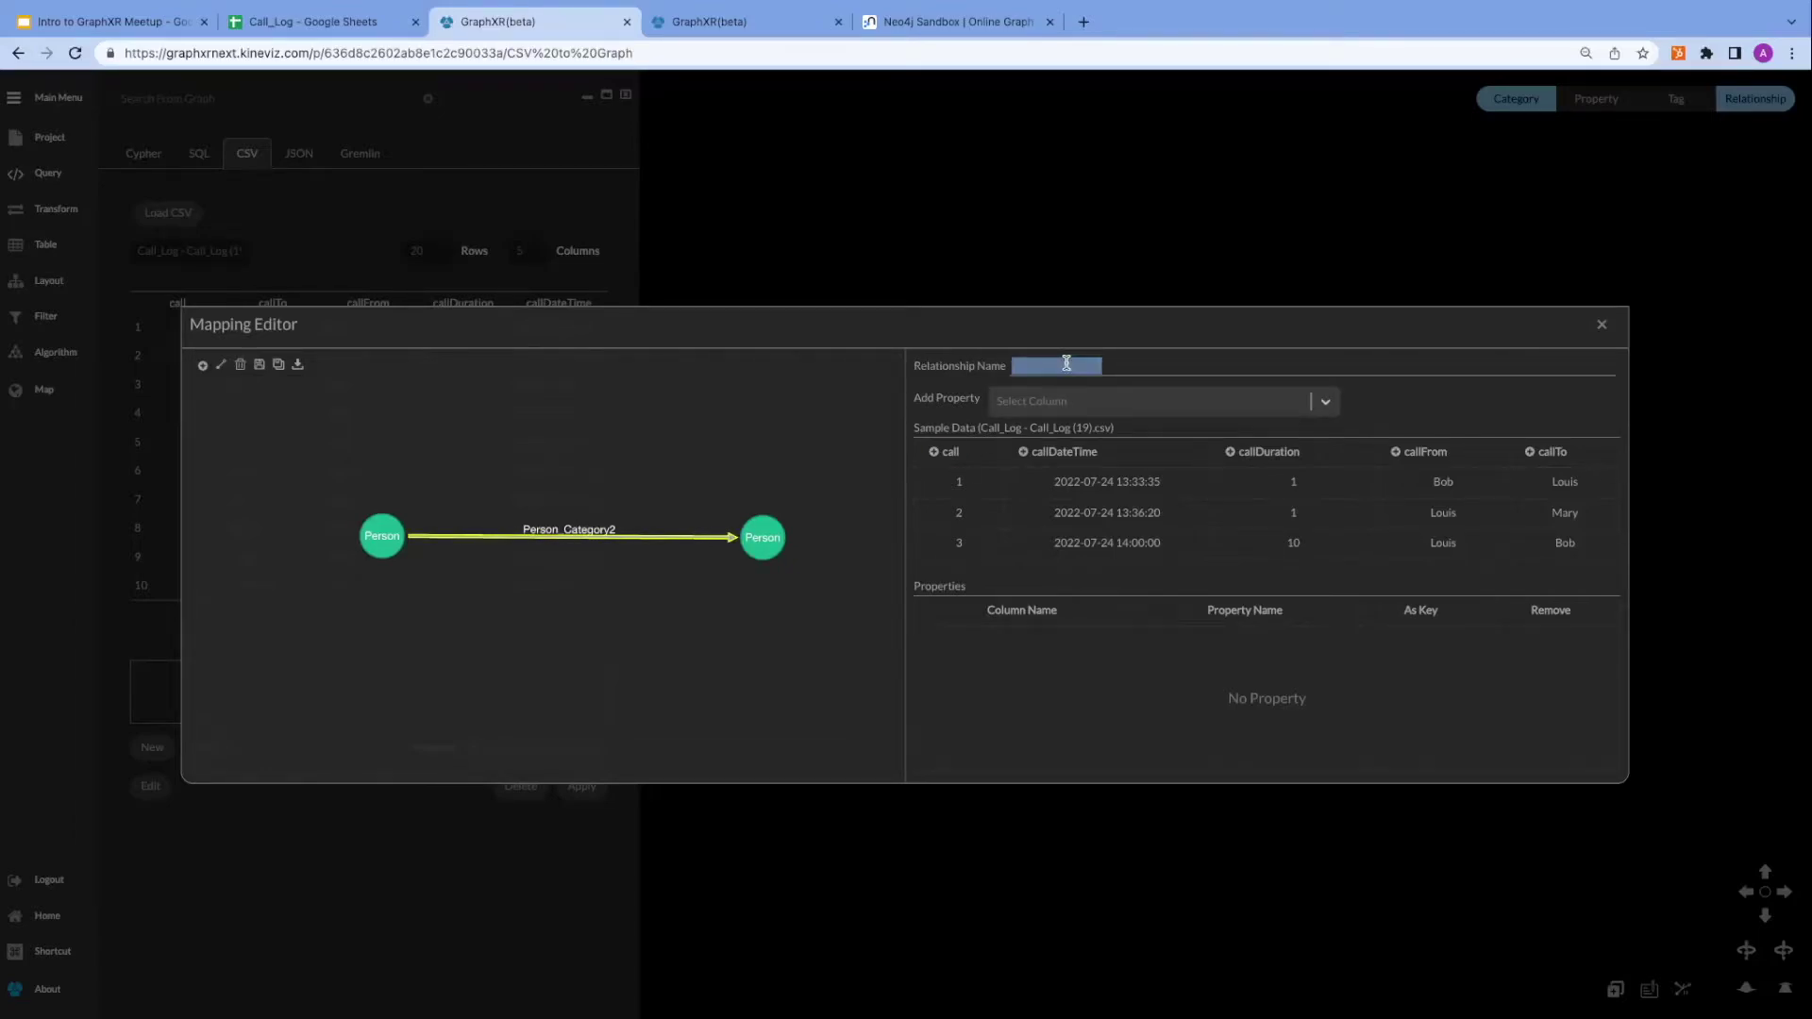
type("CALLED")
Add the callFrom column to the source Person category as key property Name, and check the columns in the Call_Log spreadsheet.
left_click(381, 553)
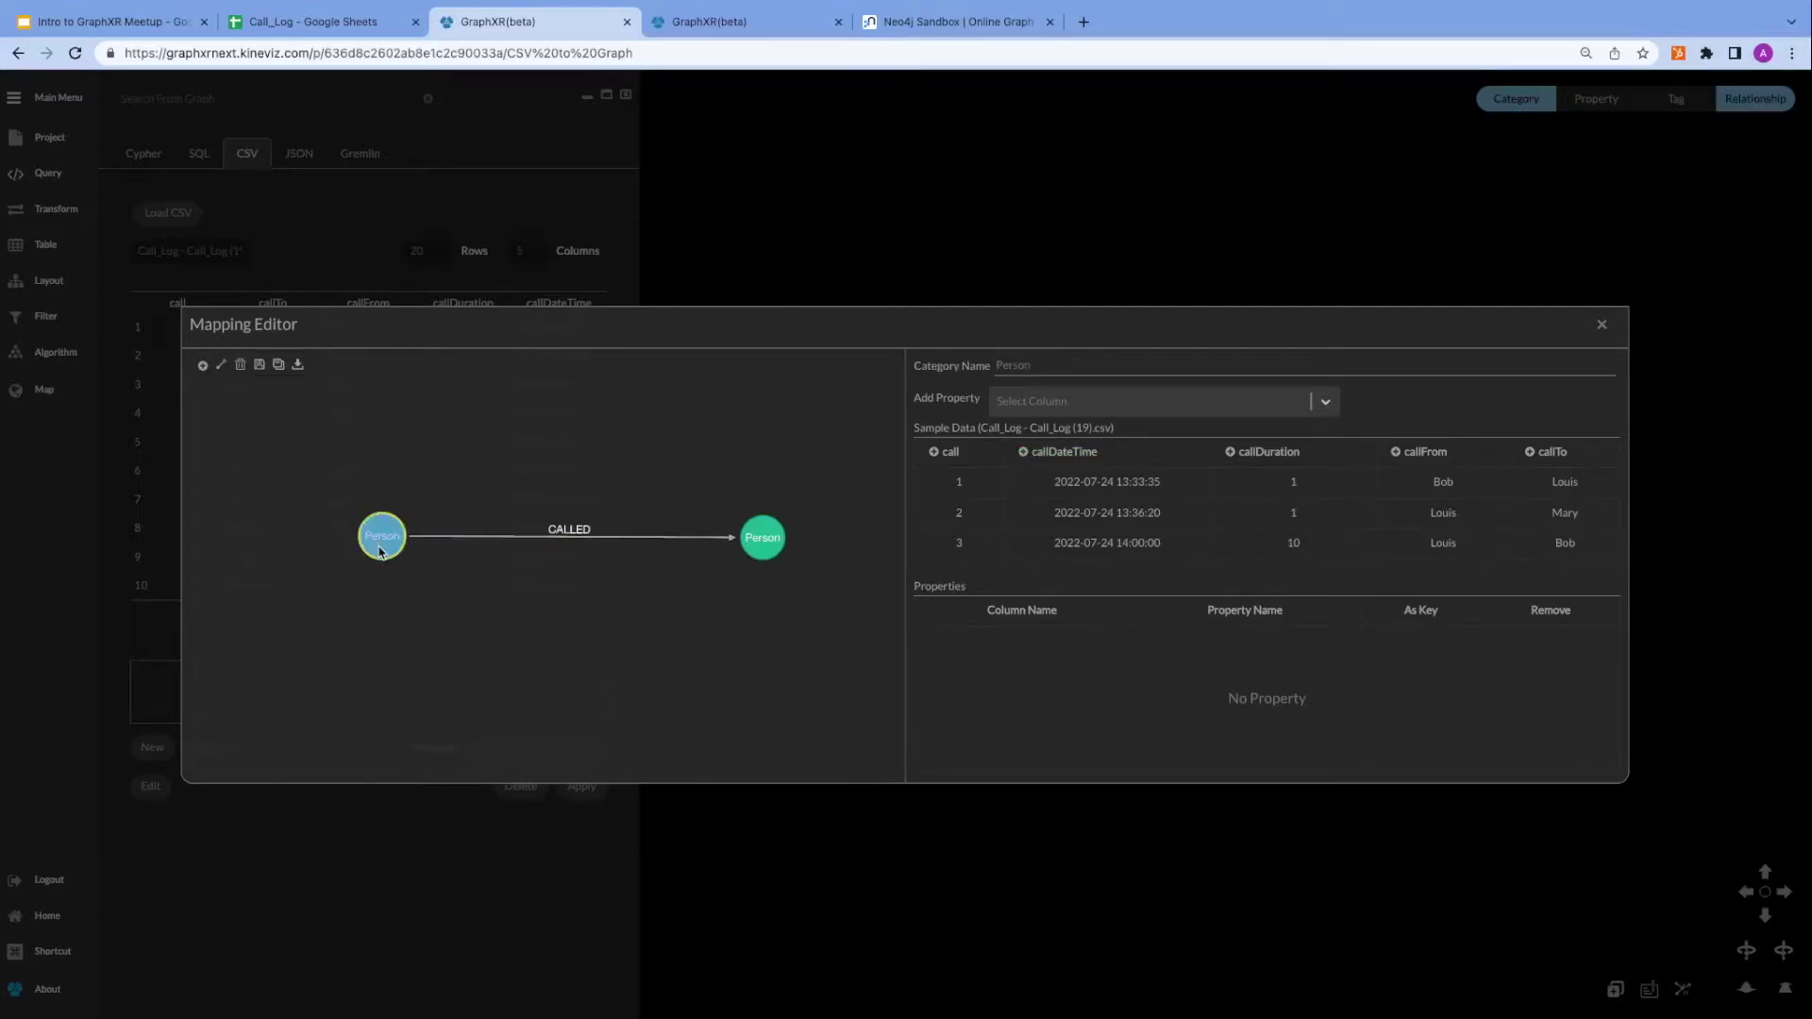
left_click(1395, 454)
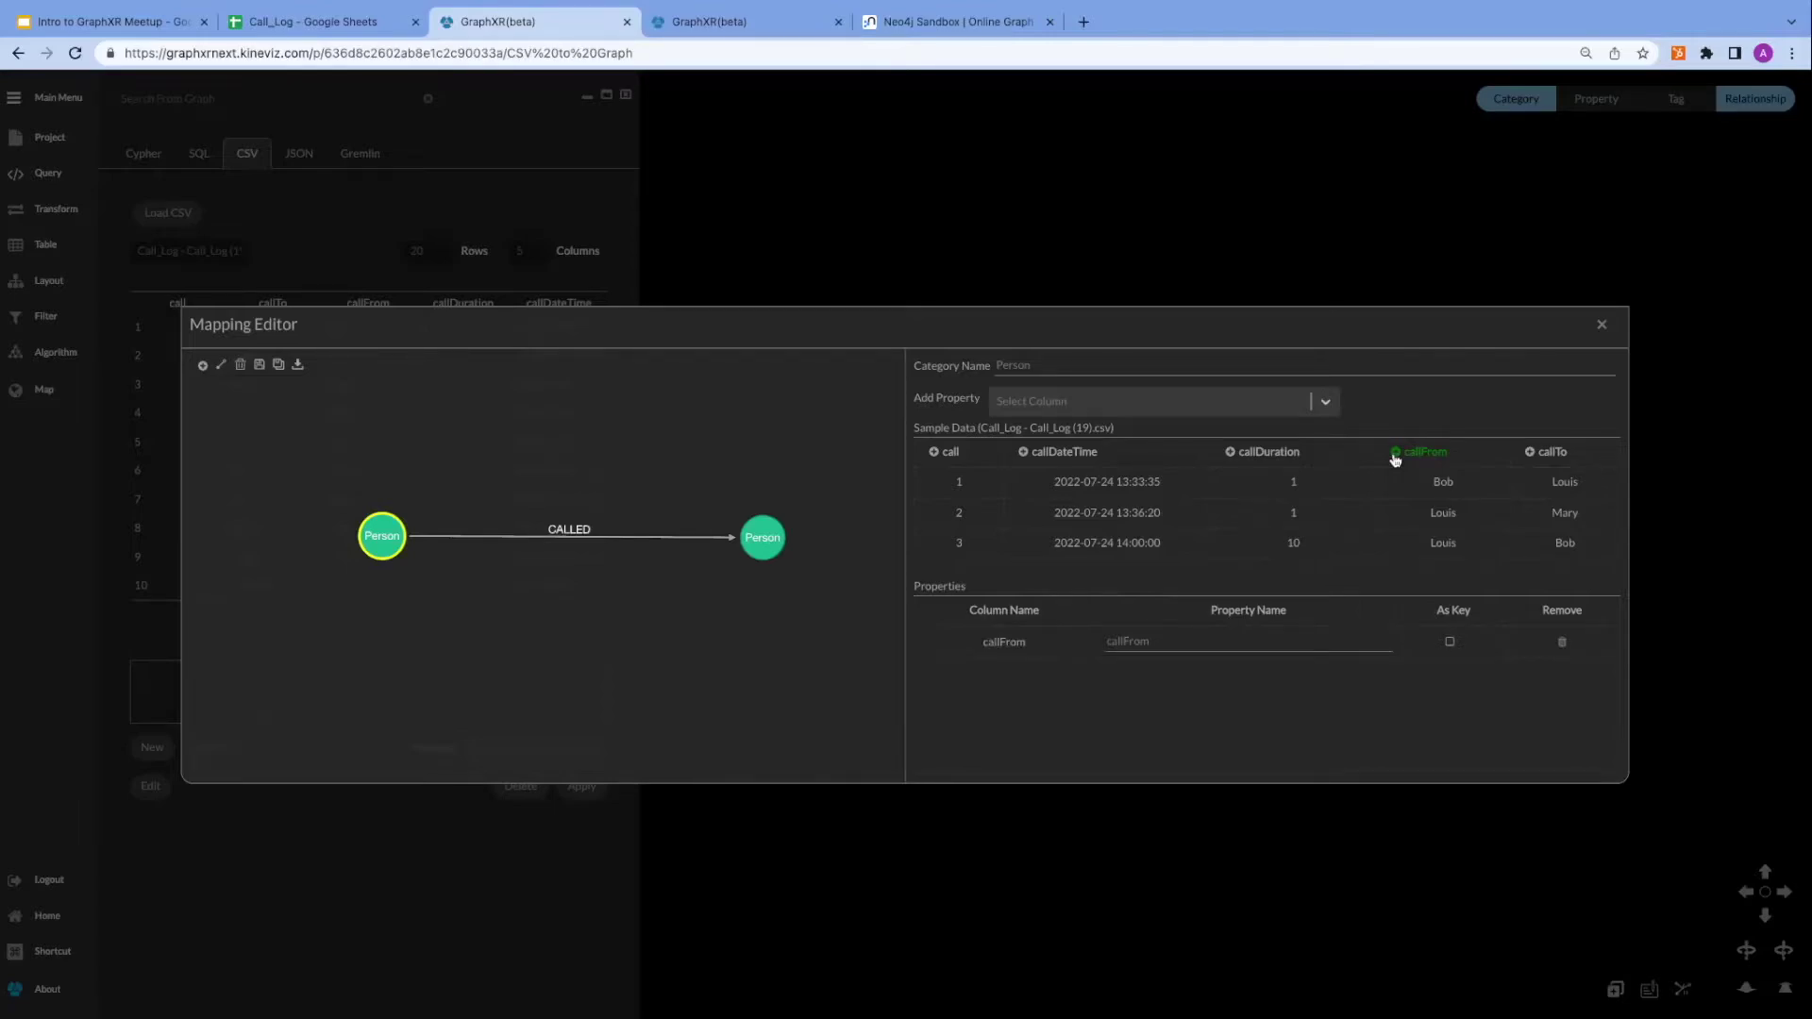
double_click(1176, 642)
type("NAme")
key("BackSpace")
key("BackSpace")
key("BackSpace")
type("ame")
left_click(338, 20)
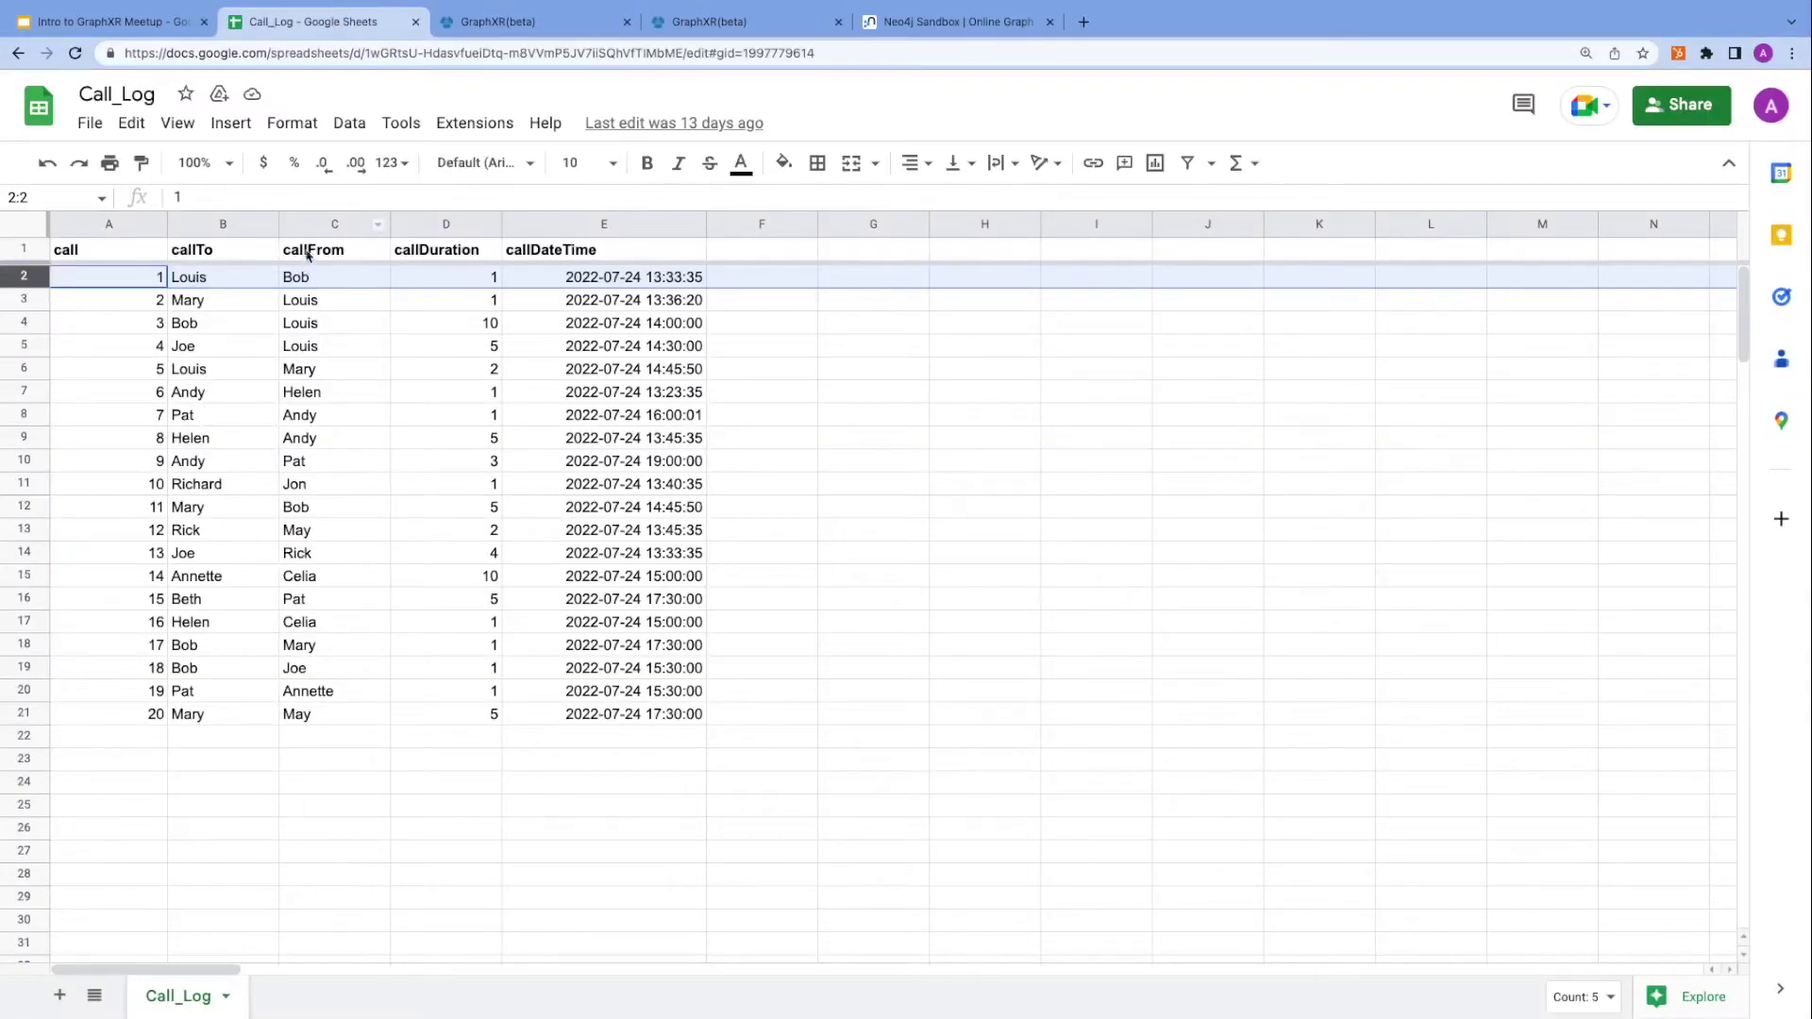
left_click(527, 24)
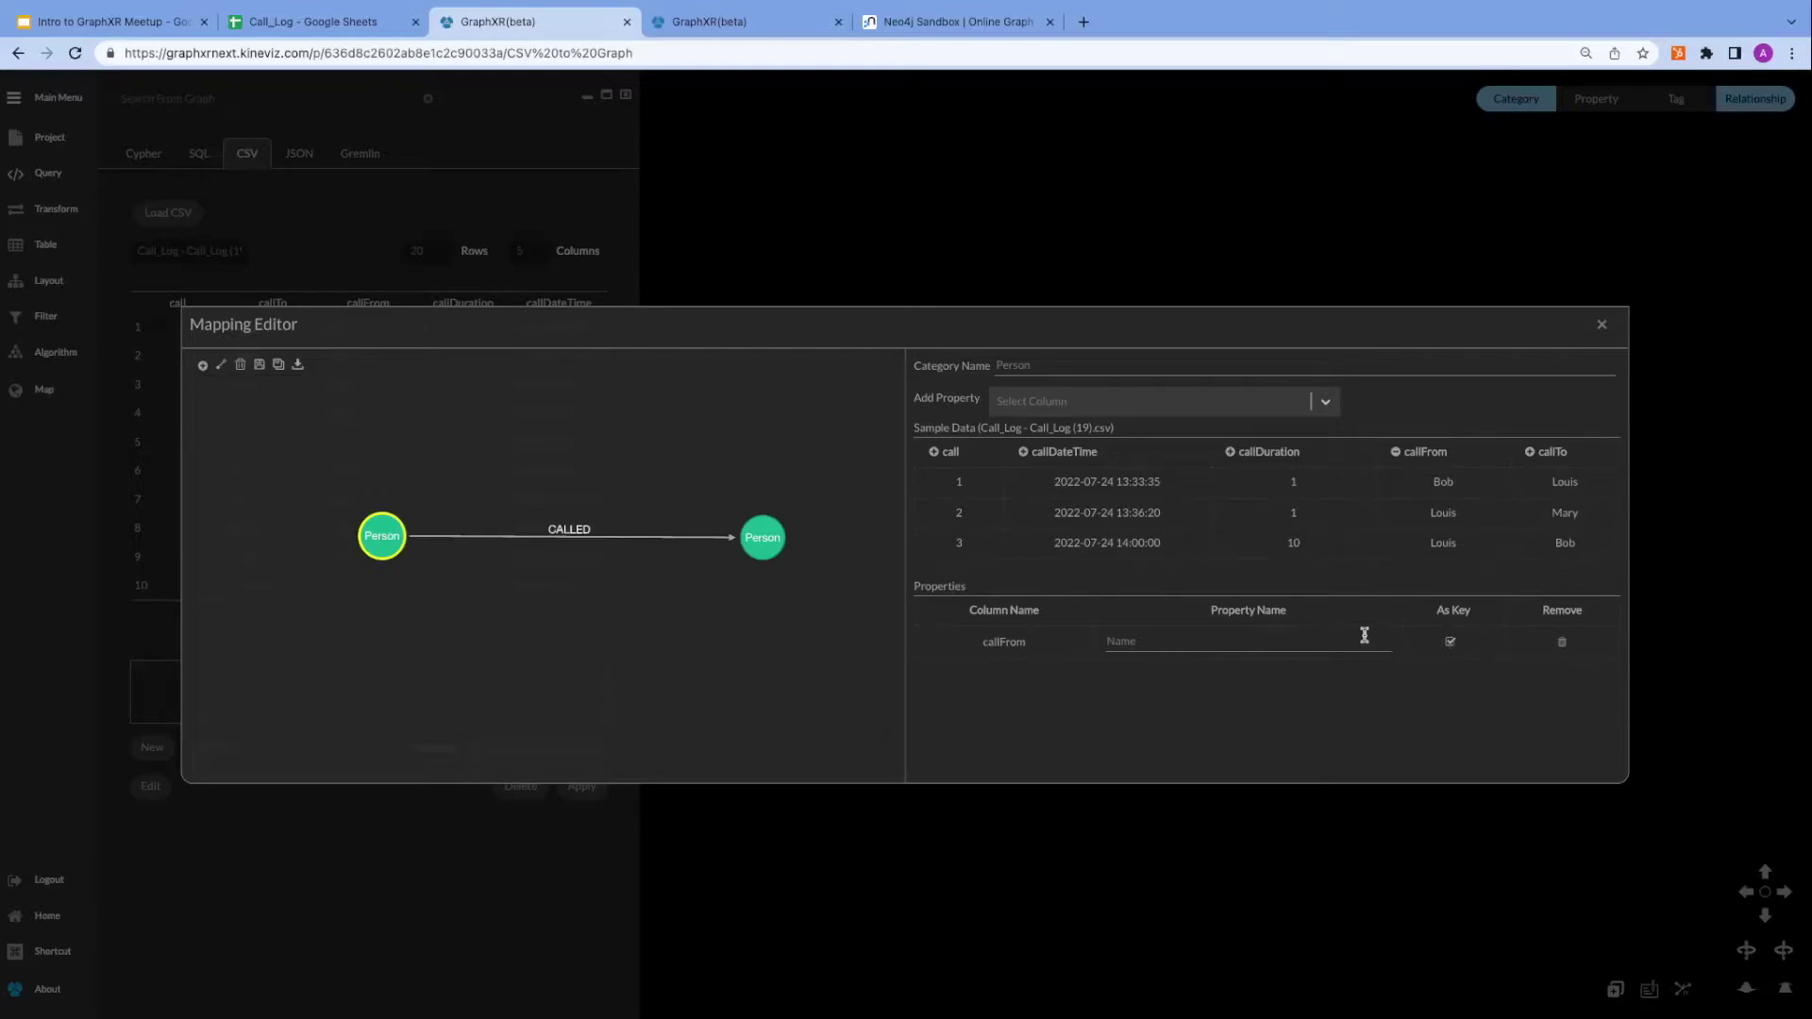
Add the callTo column to the target Person category as a key property named Name.
left_click(778, 547)
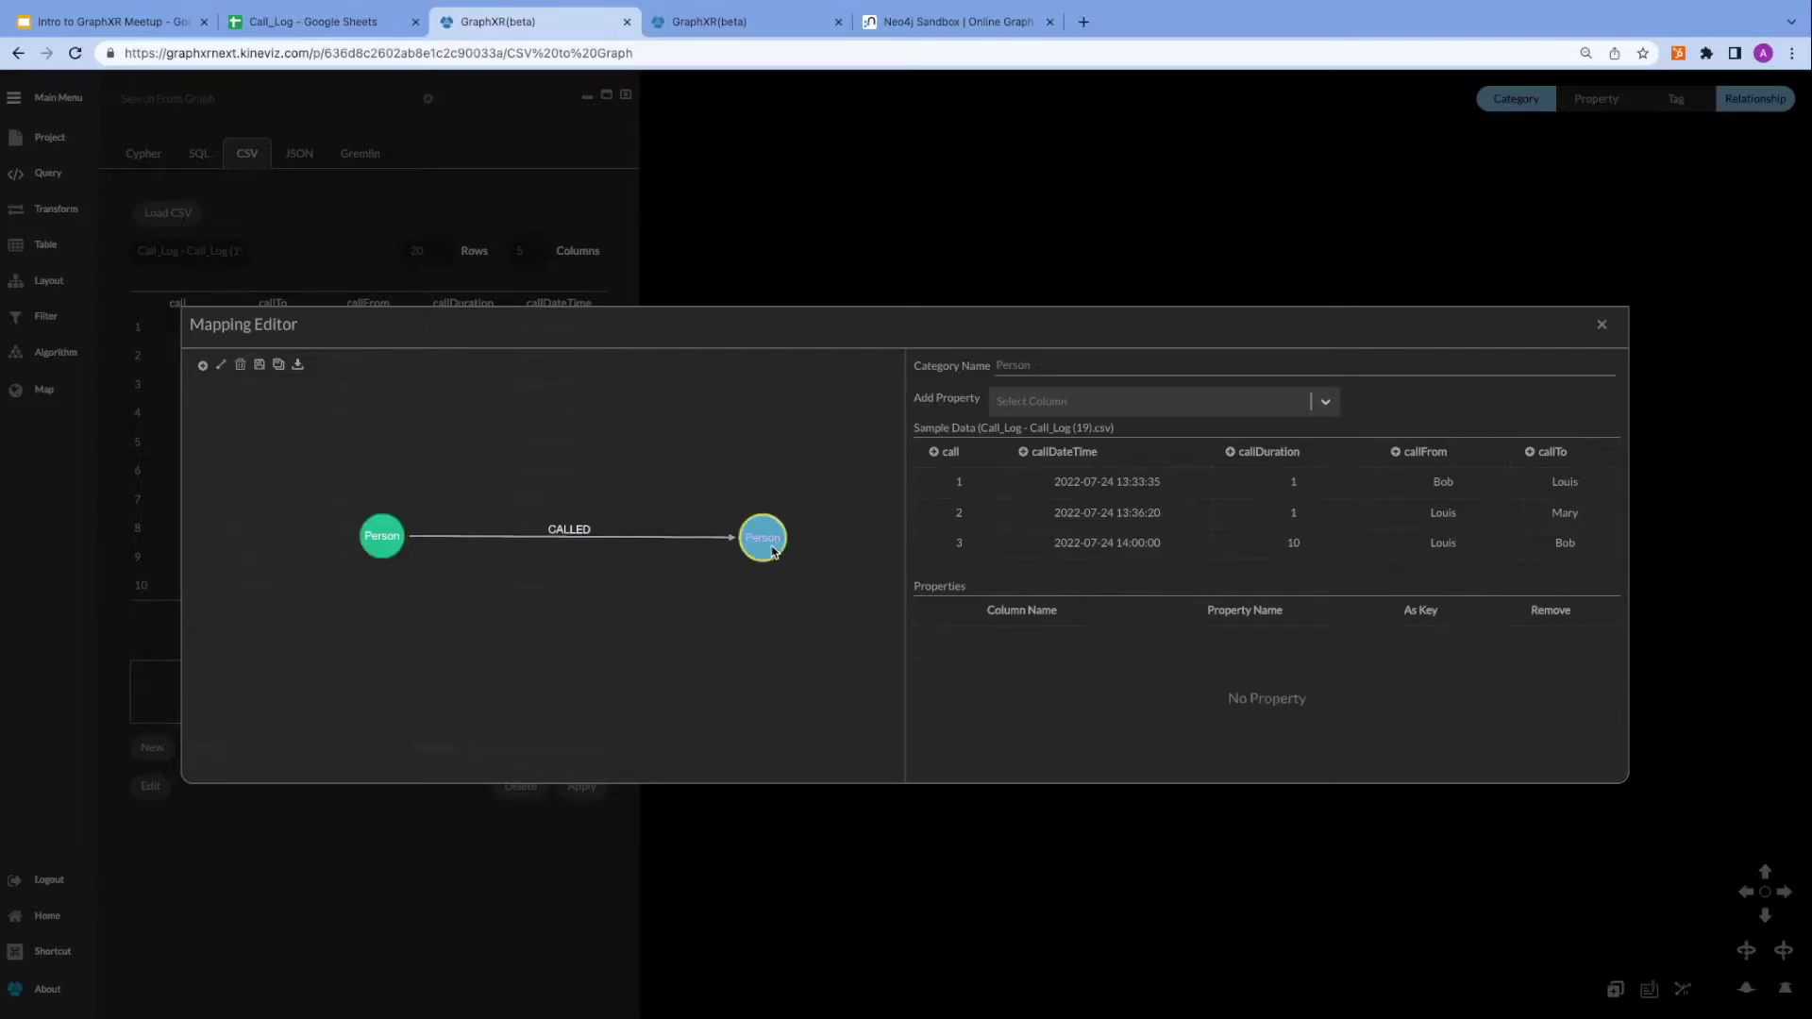
left_click(1531, 453)
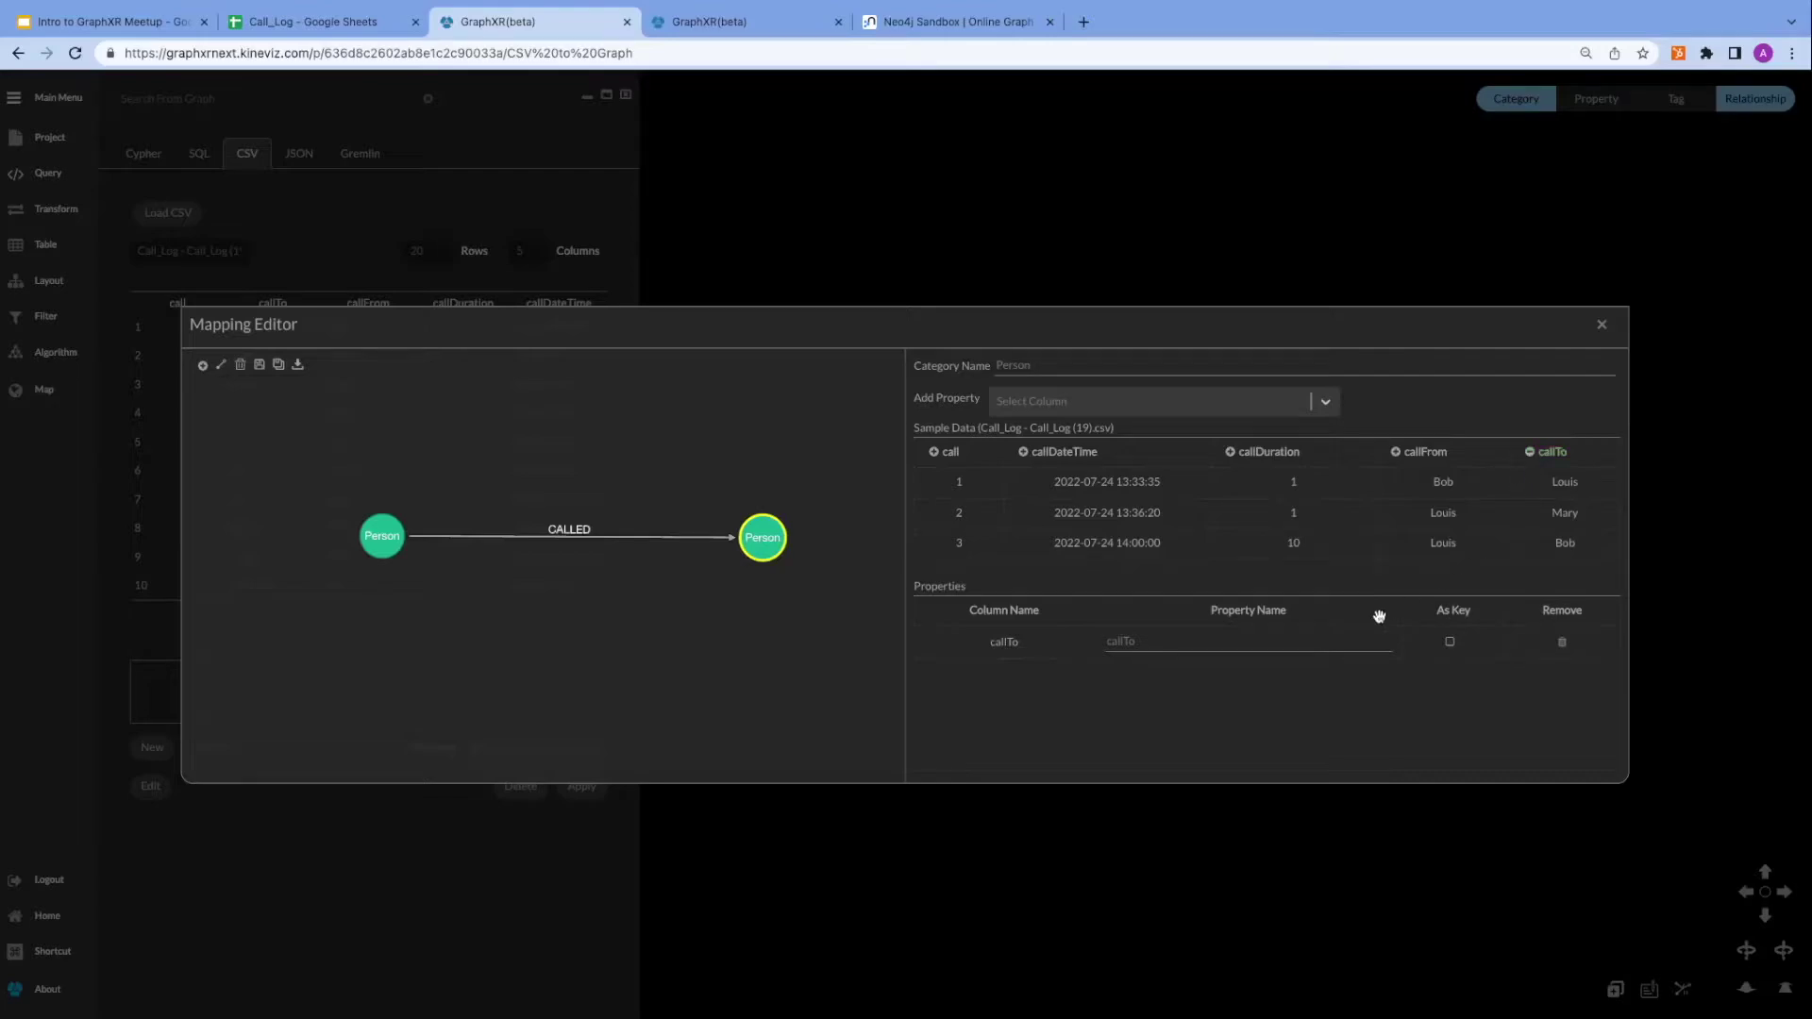
double_click(1313, 641)
type("Name")
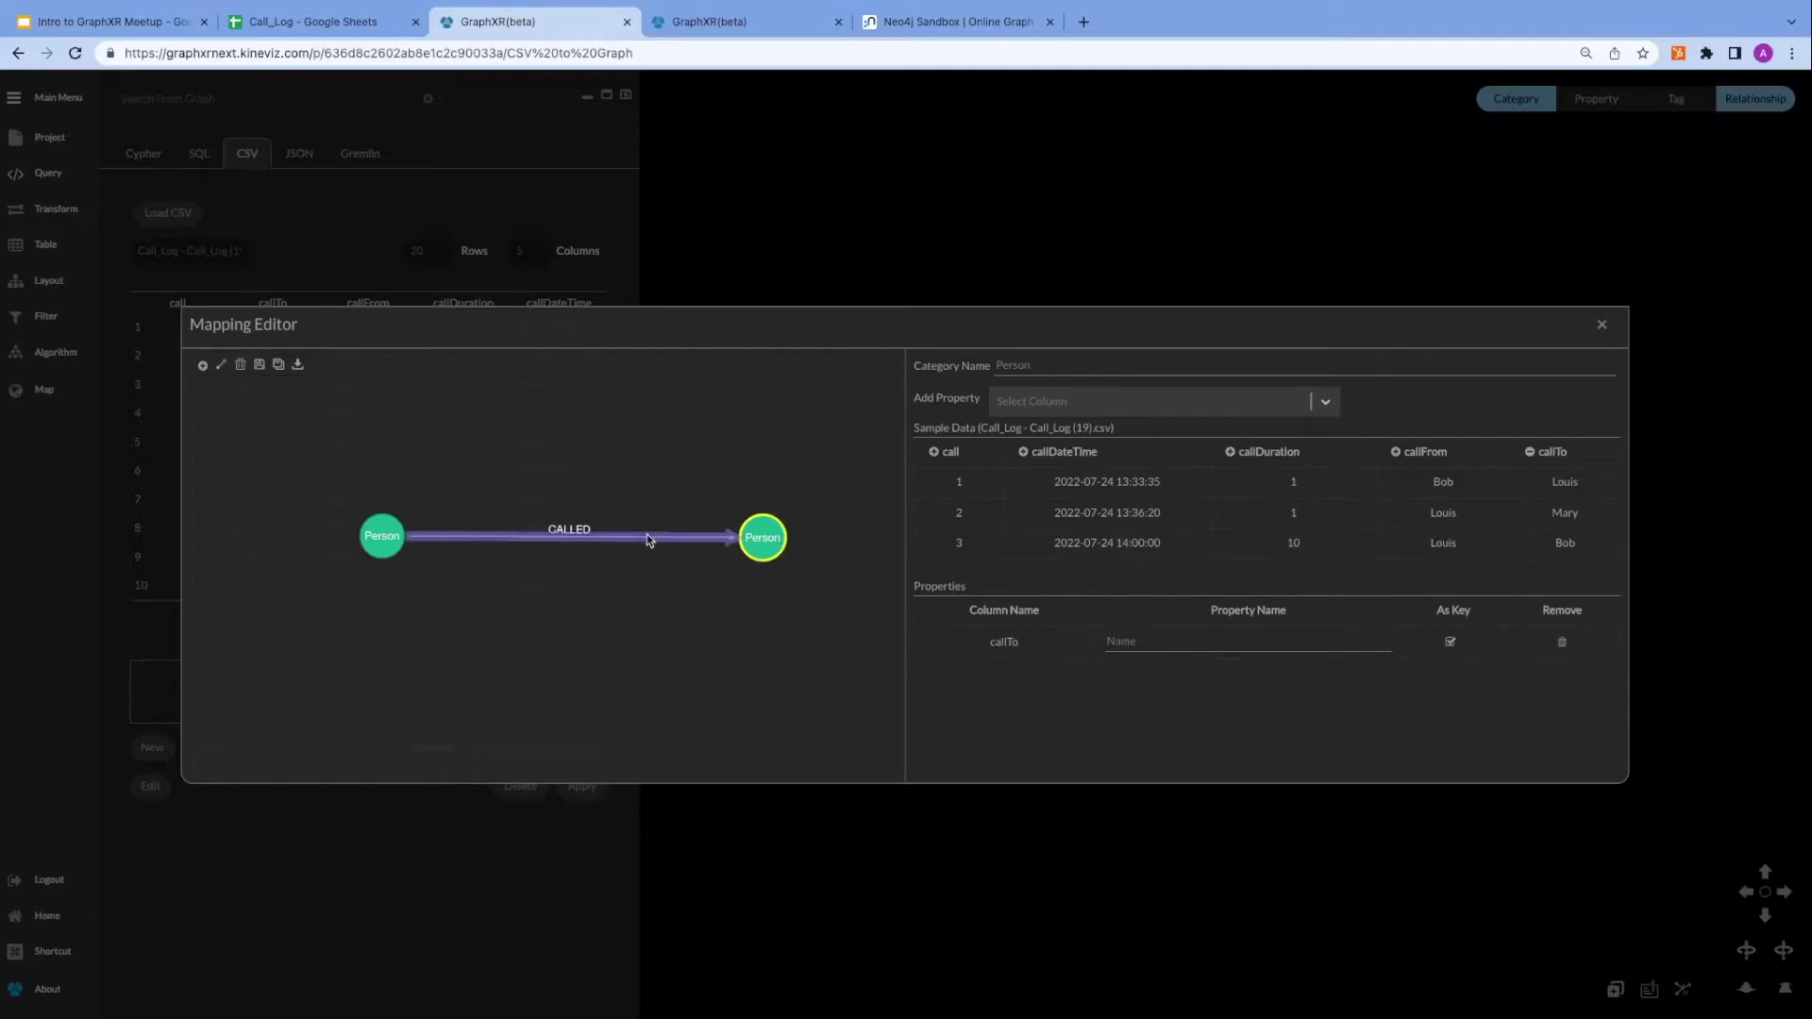
Add the call, callDateTime and callDuration columns as properties of the CALLED relationship.
left_click(605, 540)
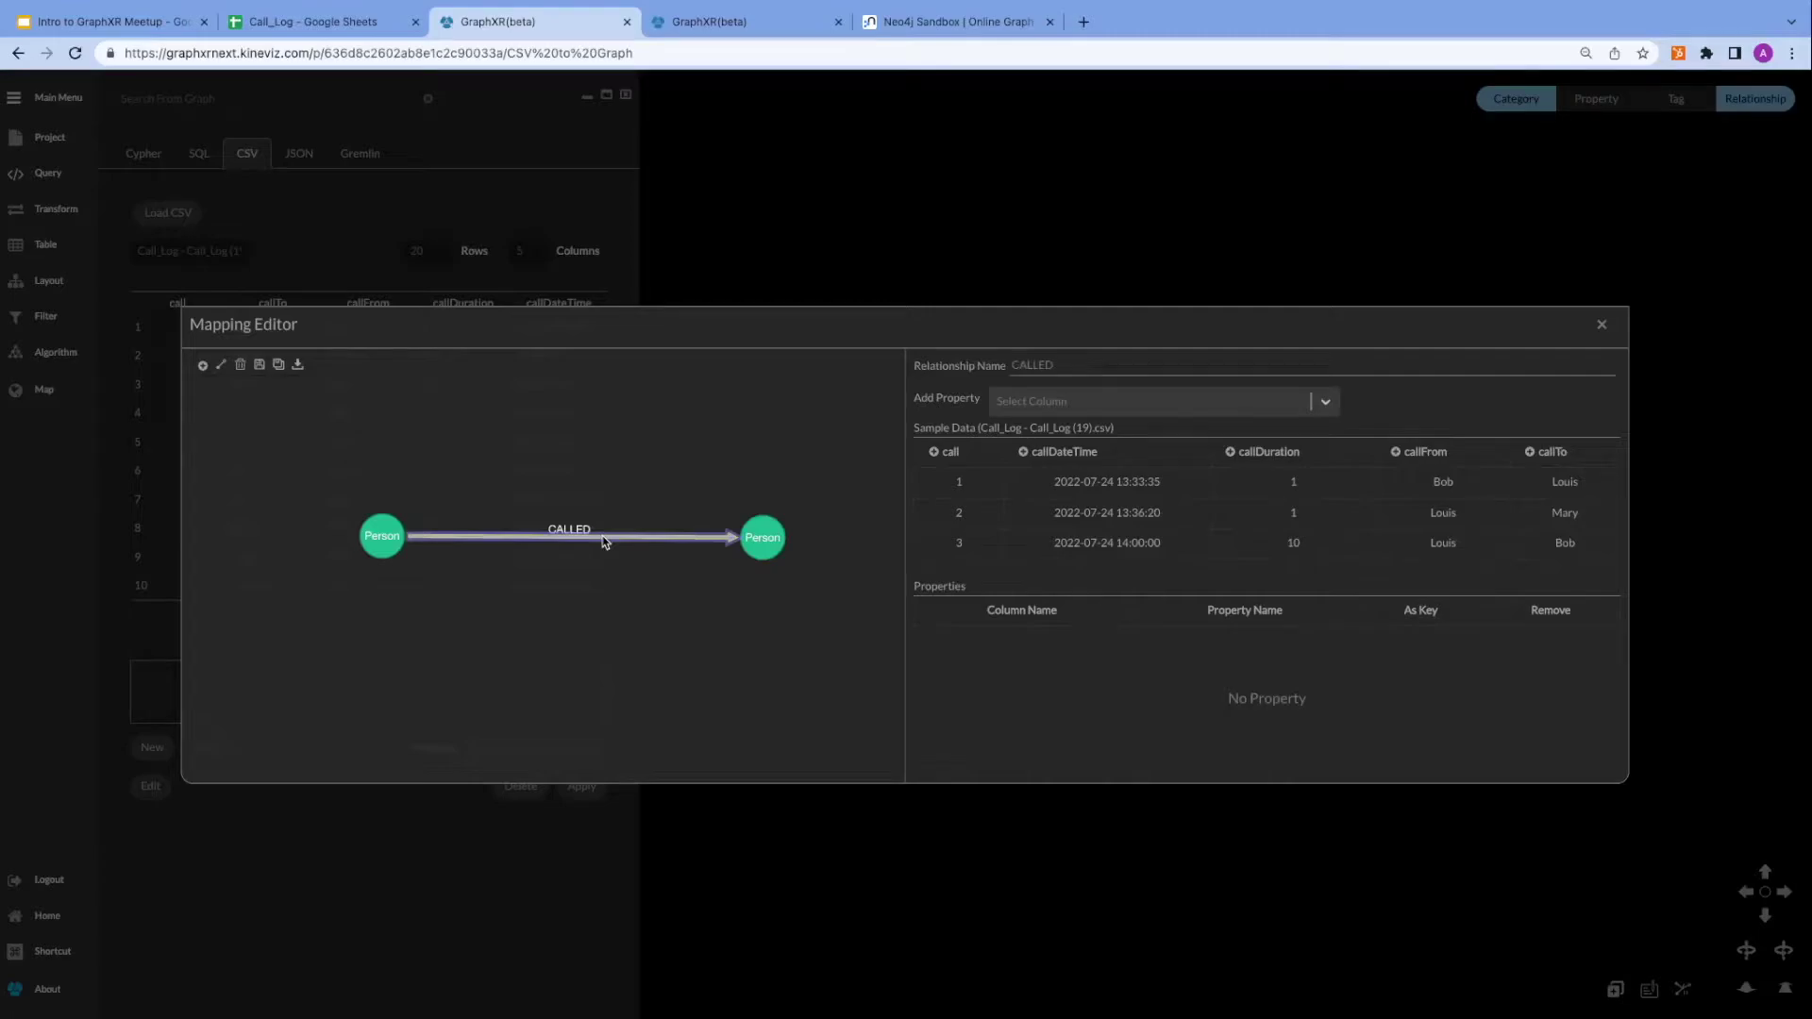
left_click(934, 452)
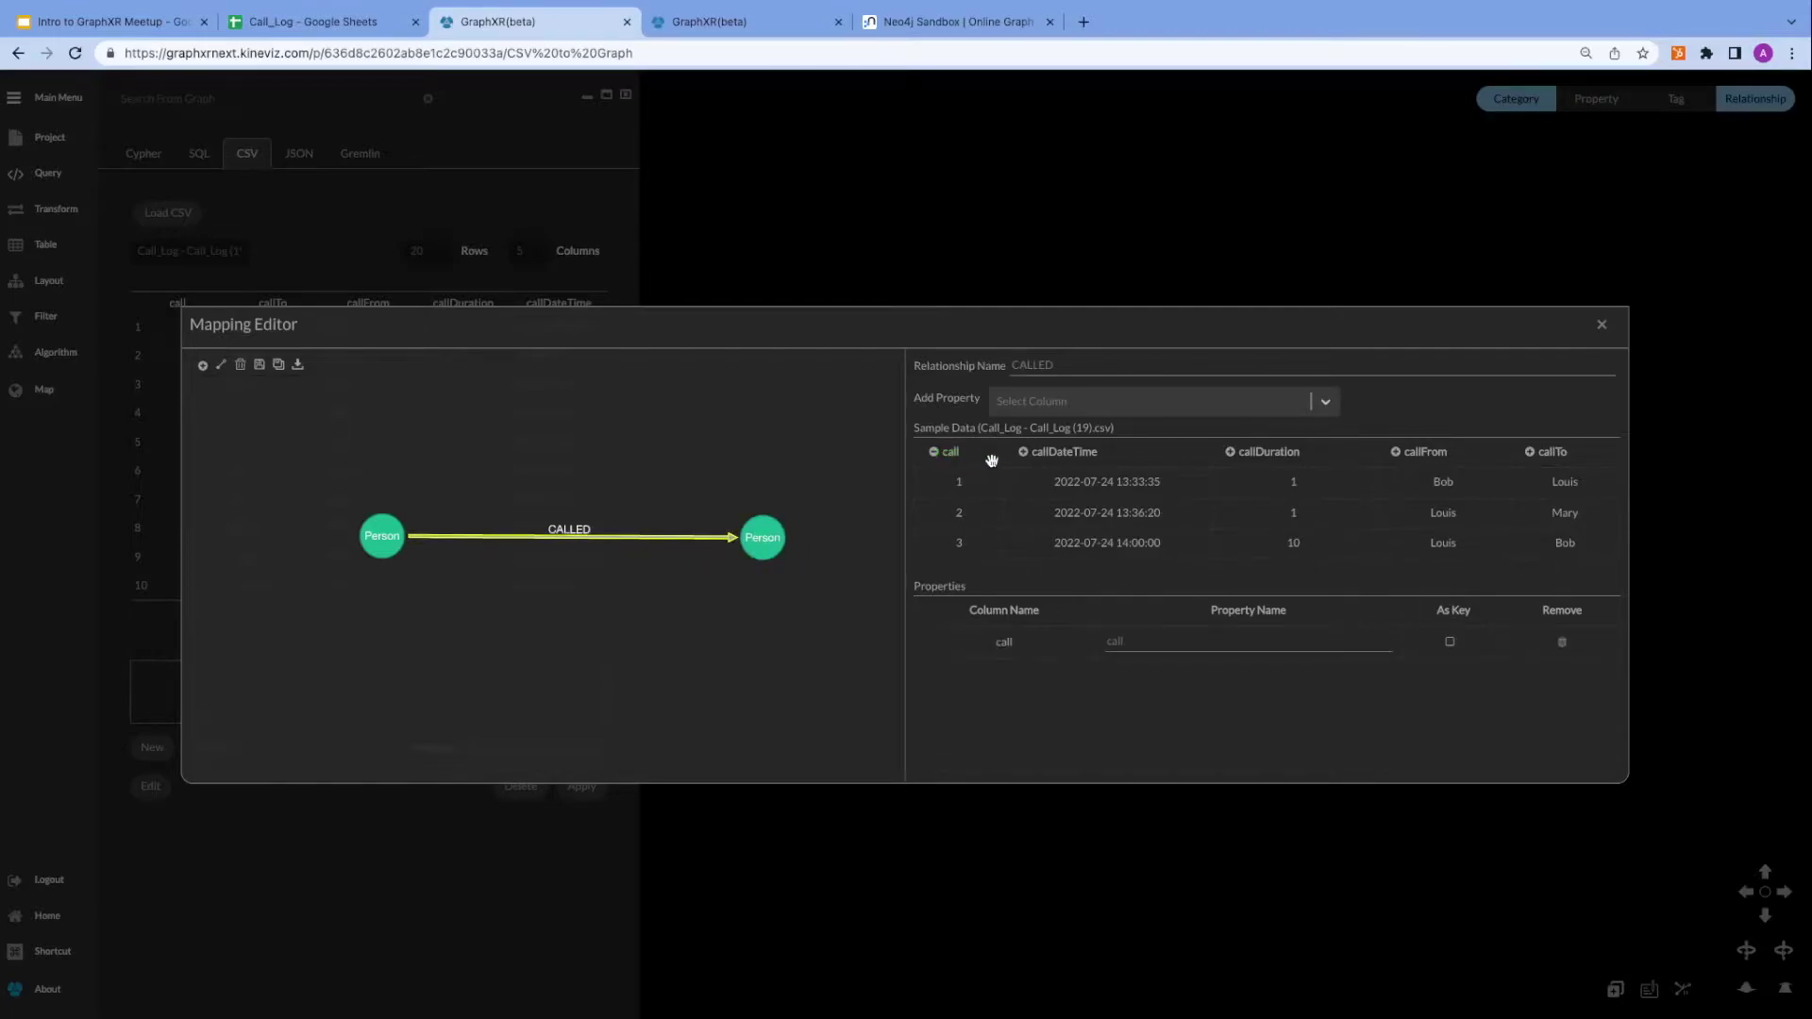
left_click(1023, 453)
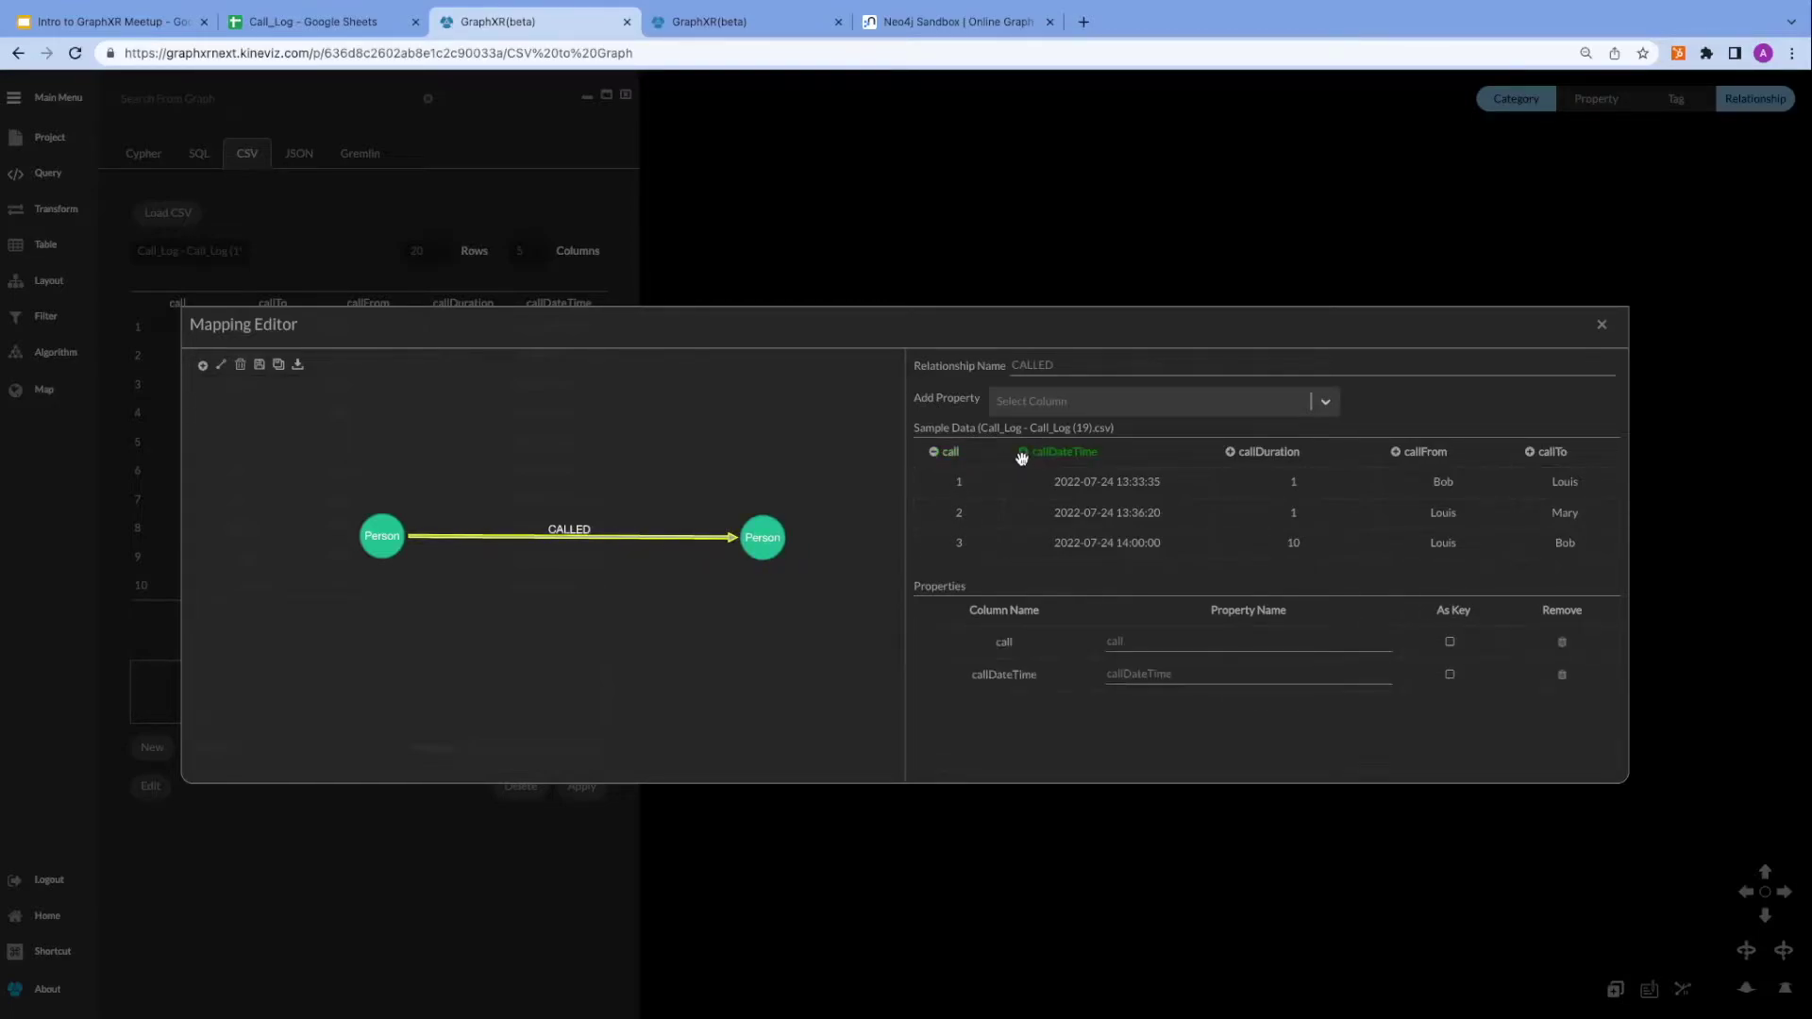
left_click(1229, 453)
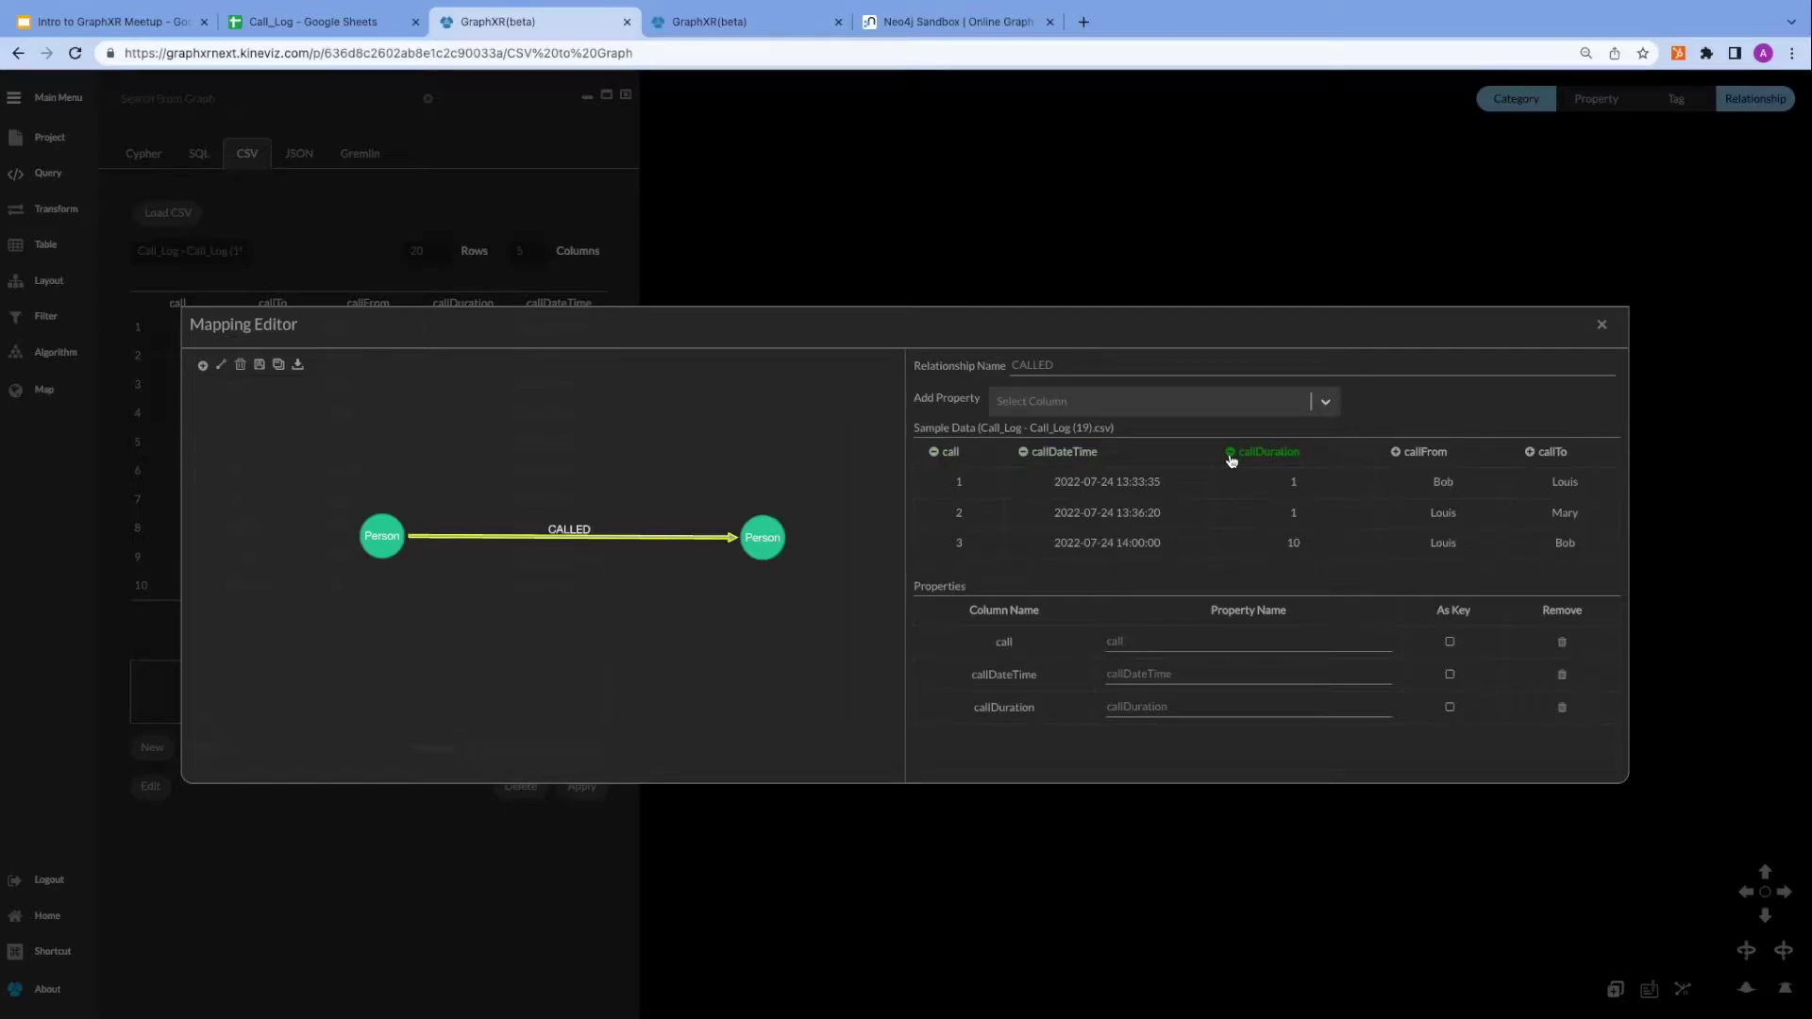
Save the mapping as CALL LOG and apply it to the CSV to generate the graph.
left_click(263, 373)
type("CALL LOG")
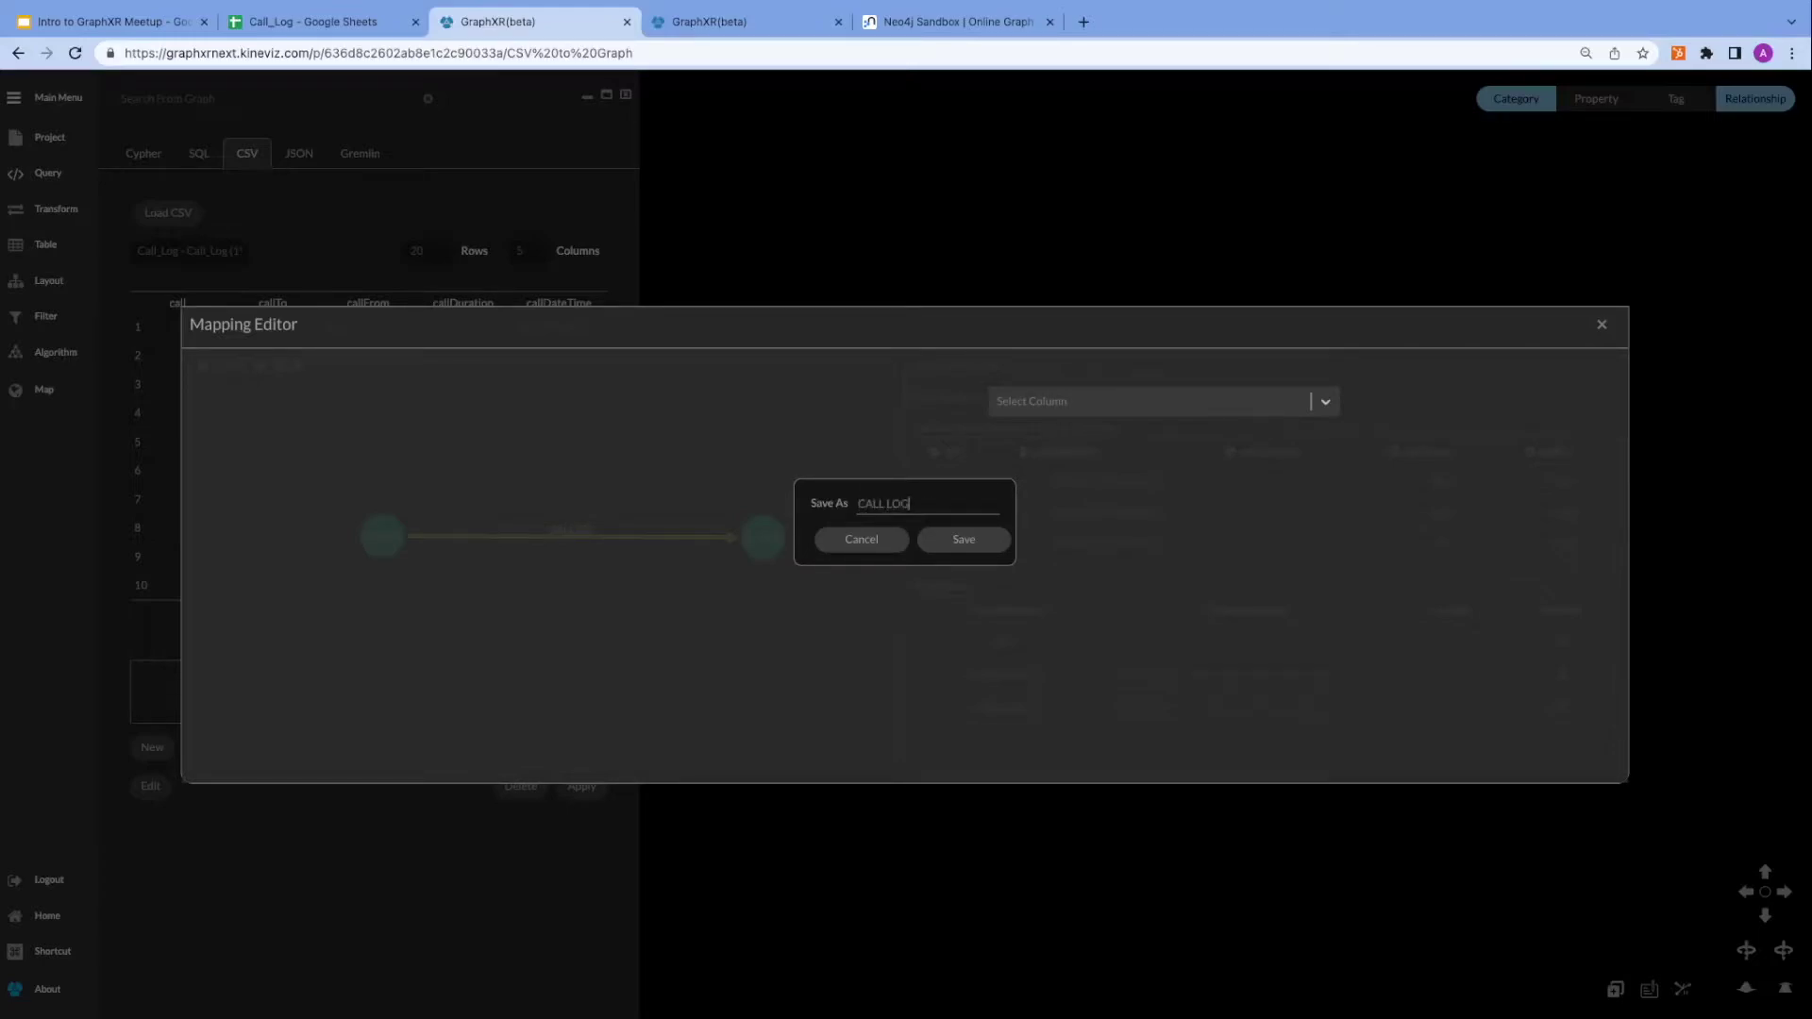
left_click(991, 542)
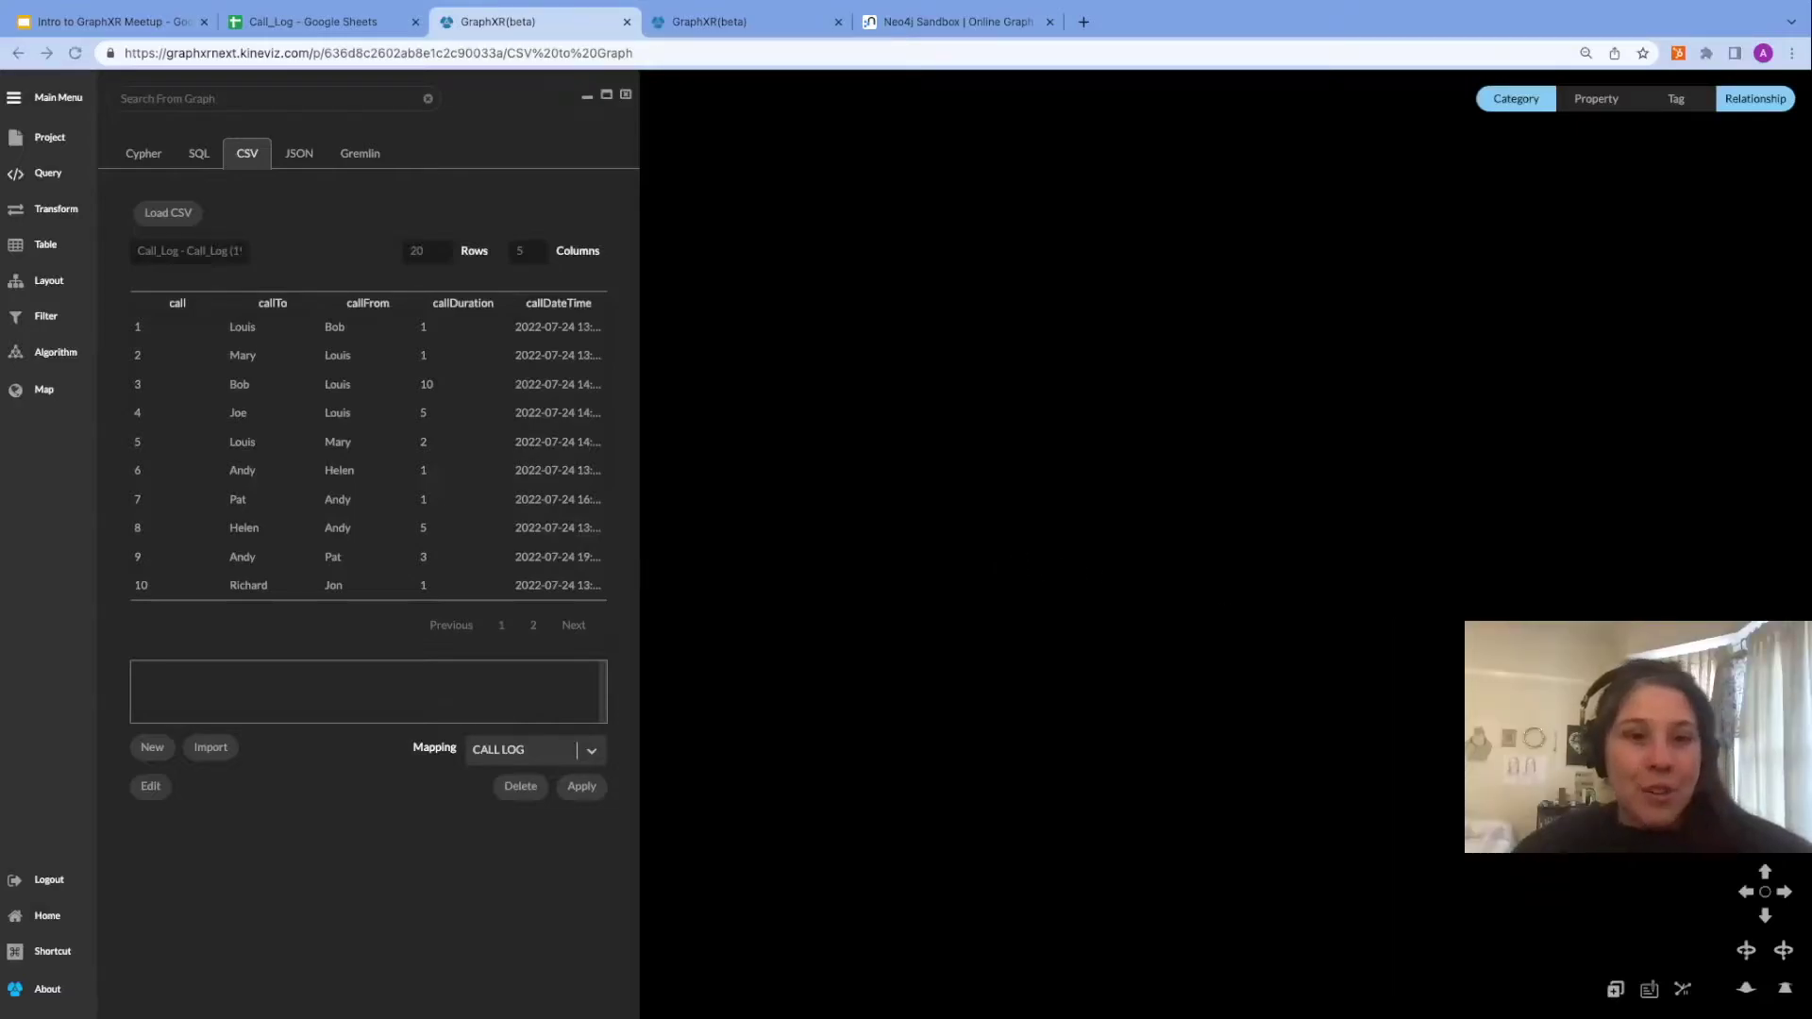
left_click(584, 789)
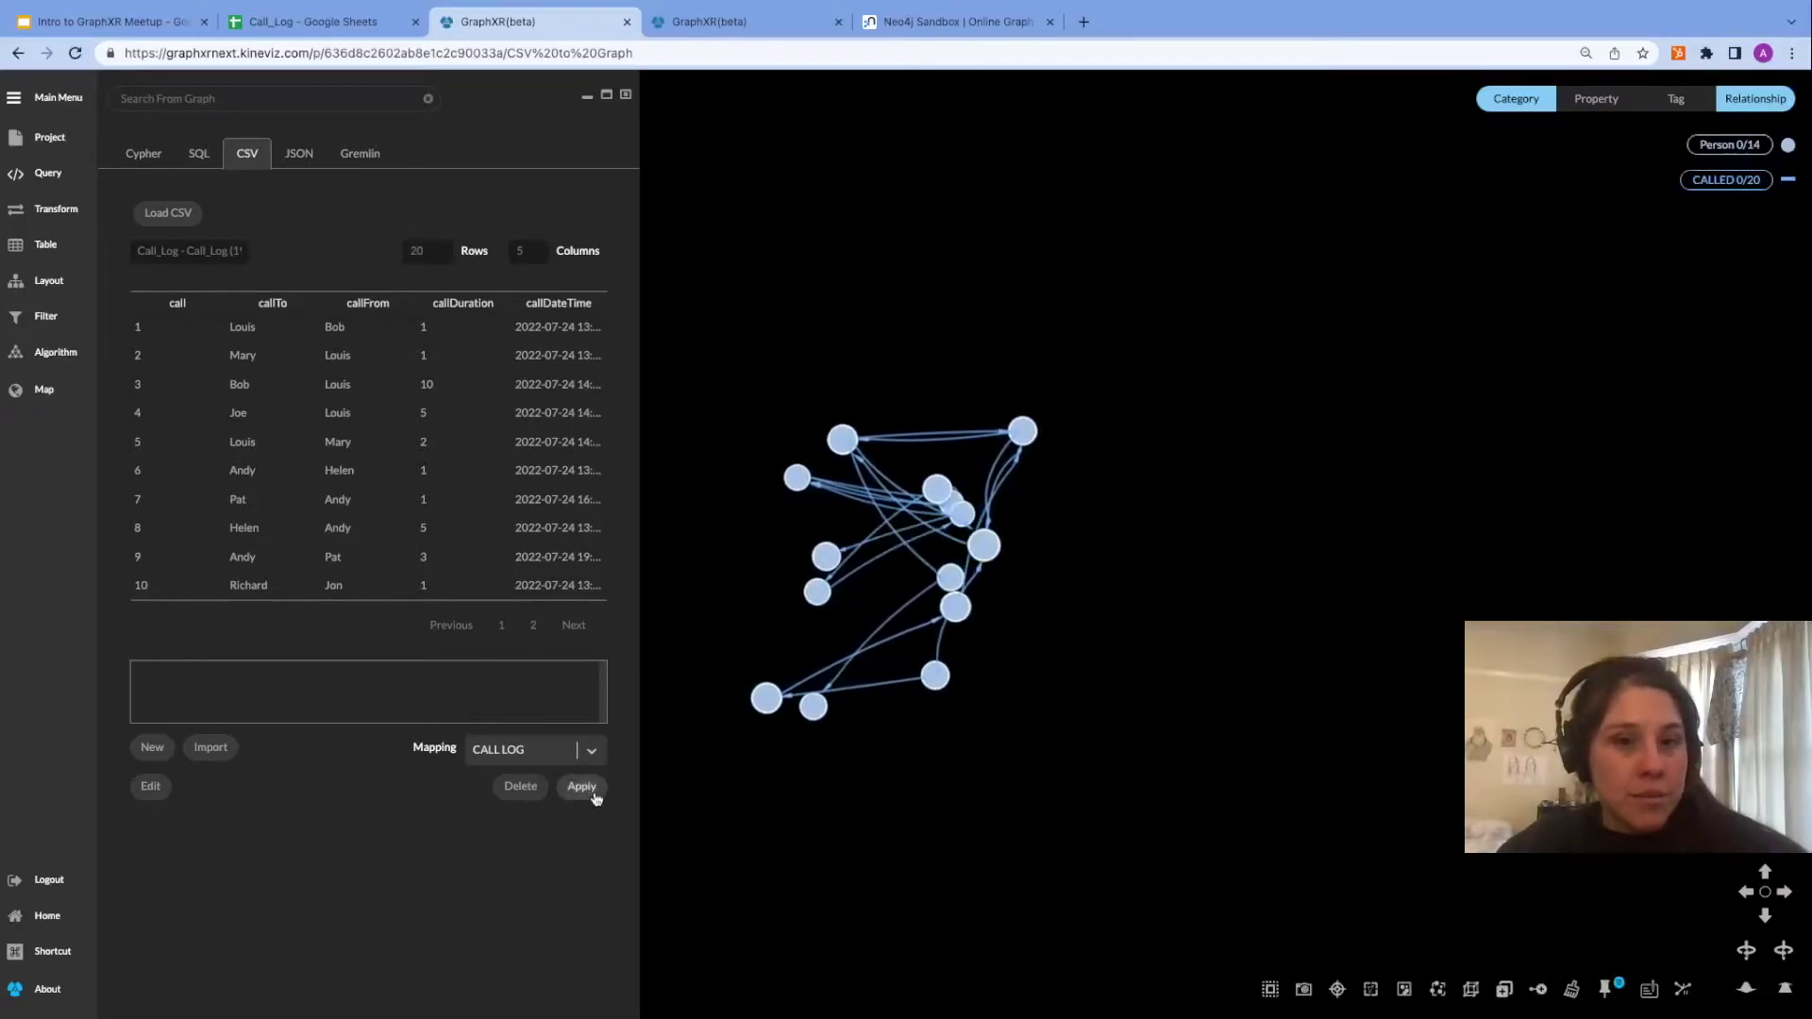
Close the query panel and spread the Person nodes apart into clearly separated groups.
left_click_drag(869, 769, 1576, 634)
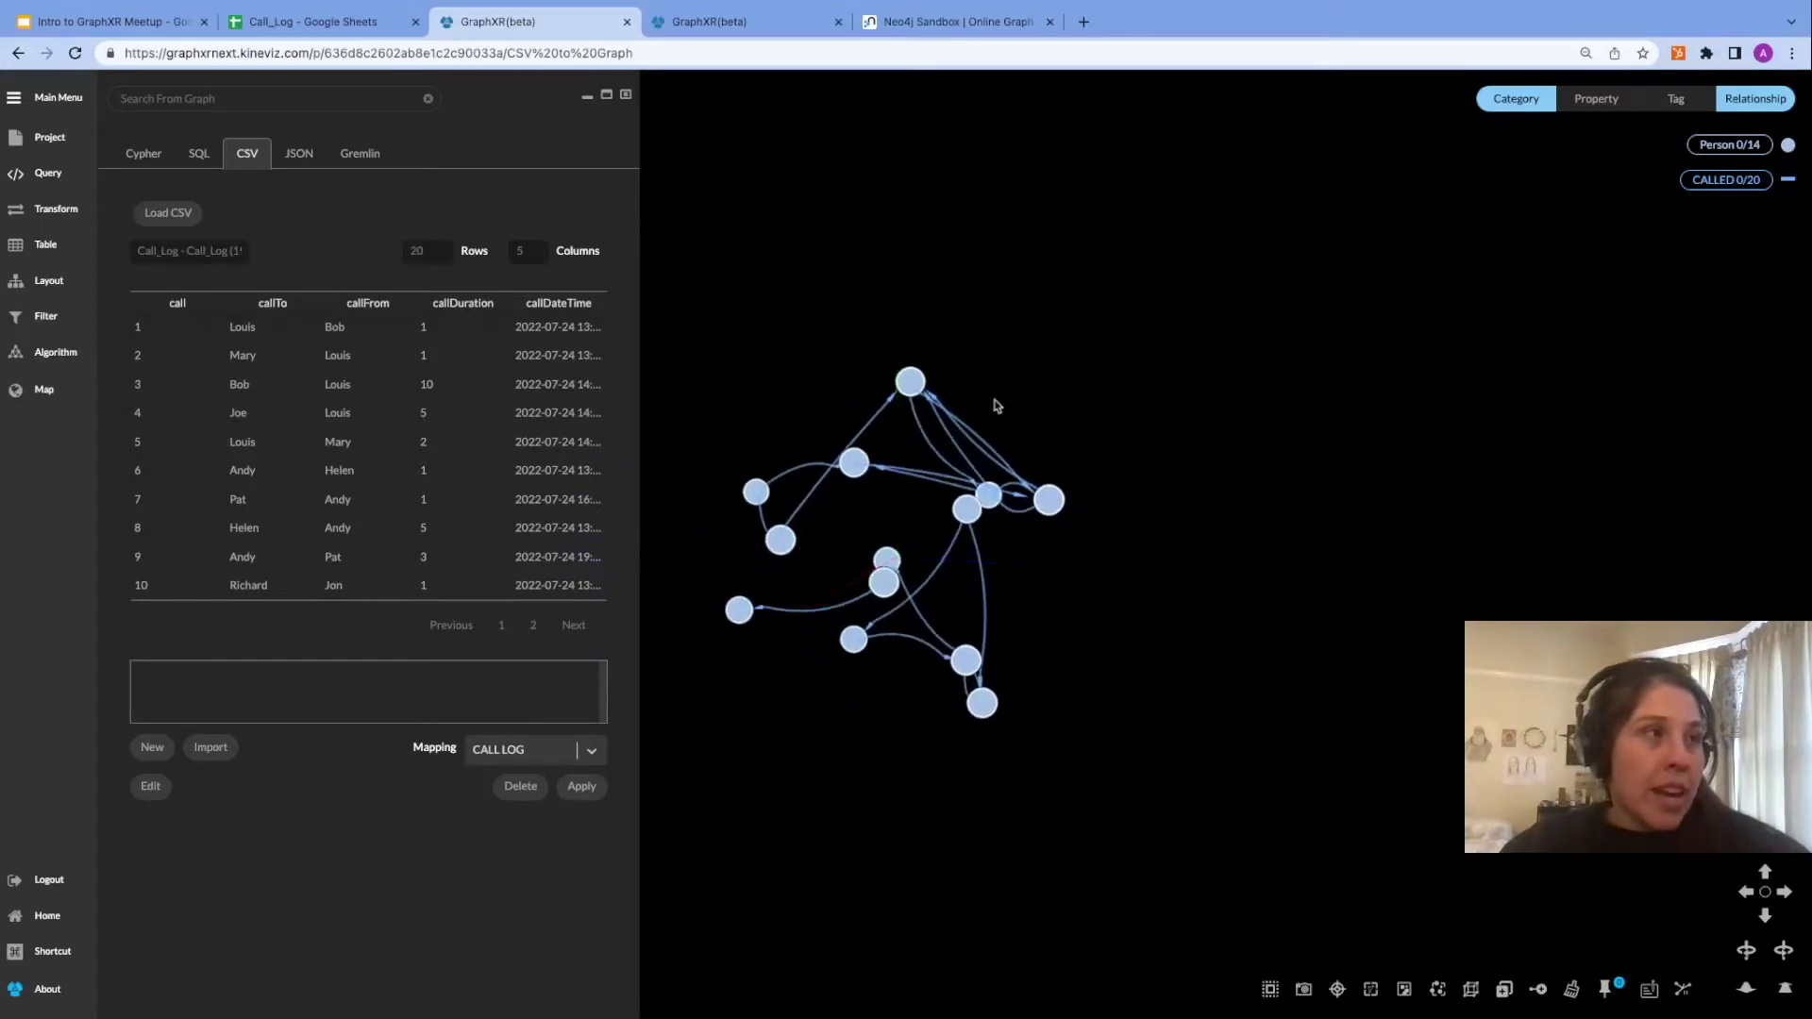
left_click(626, 94)
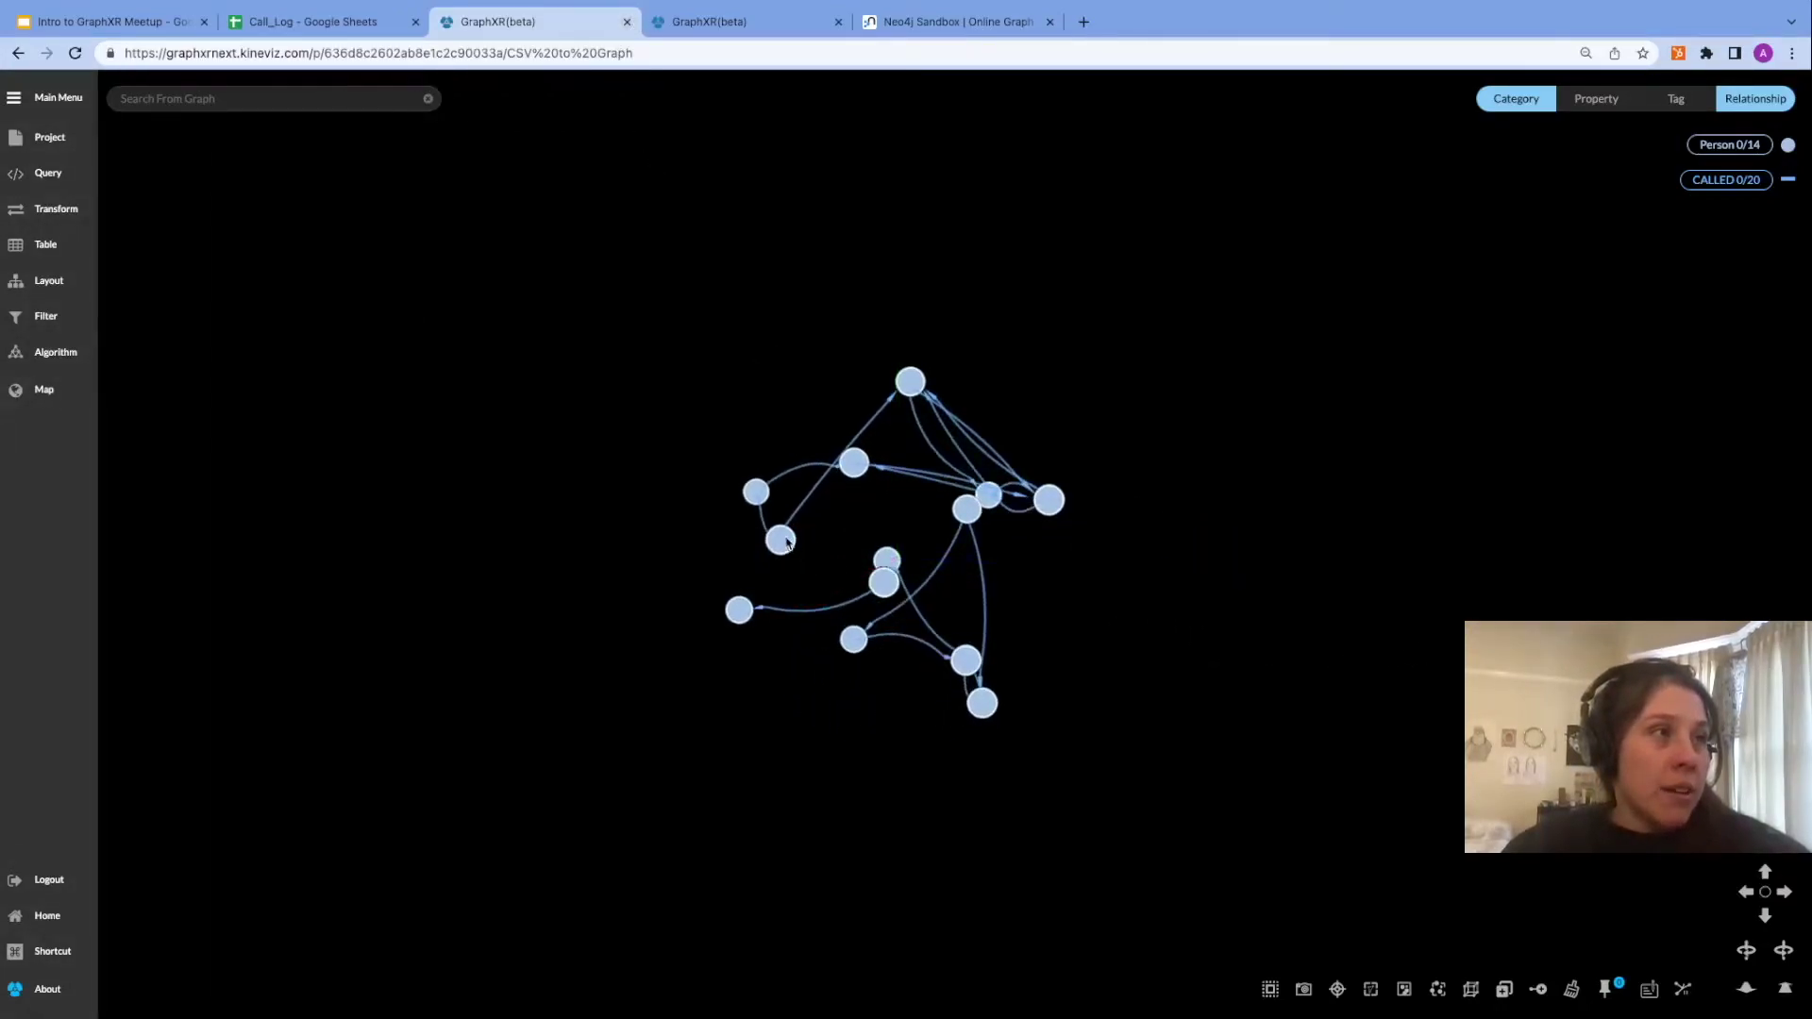
left_click_drag(783, 538, 646, 347)
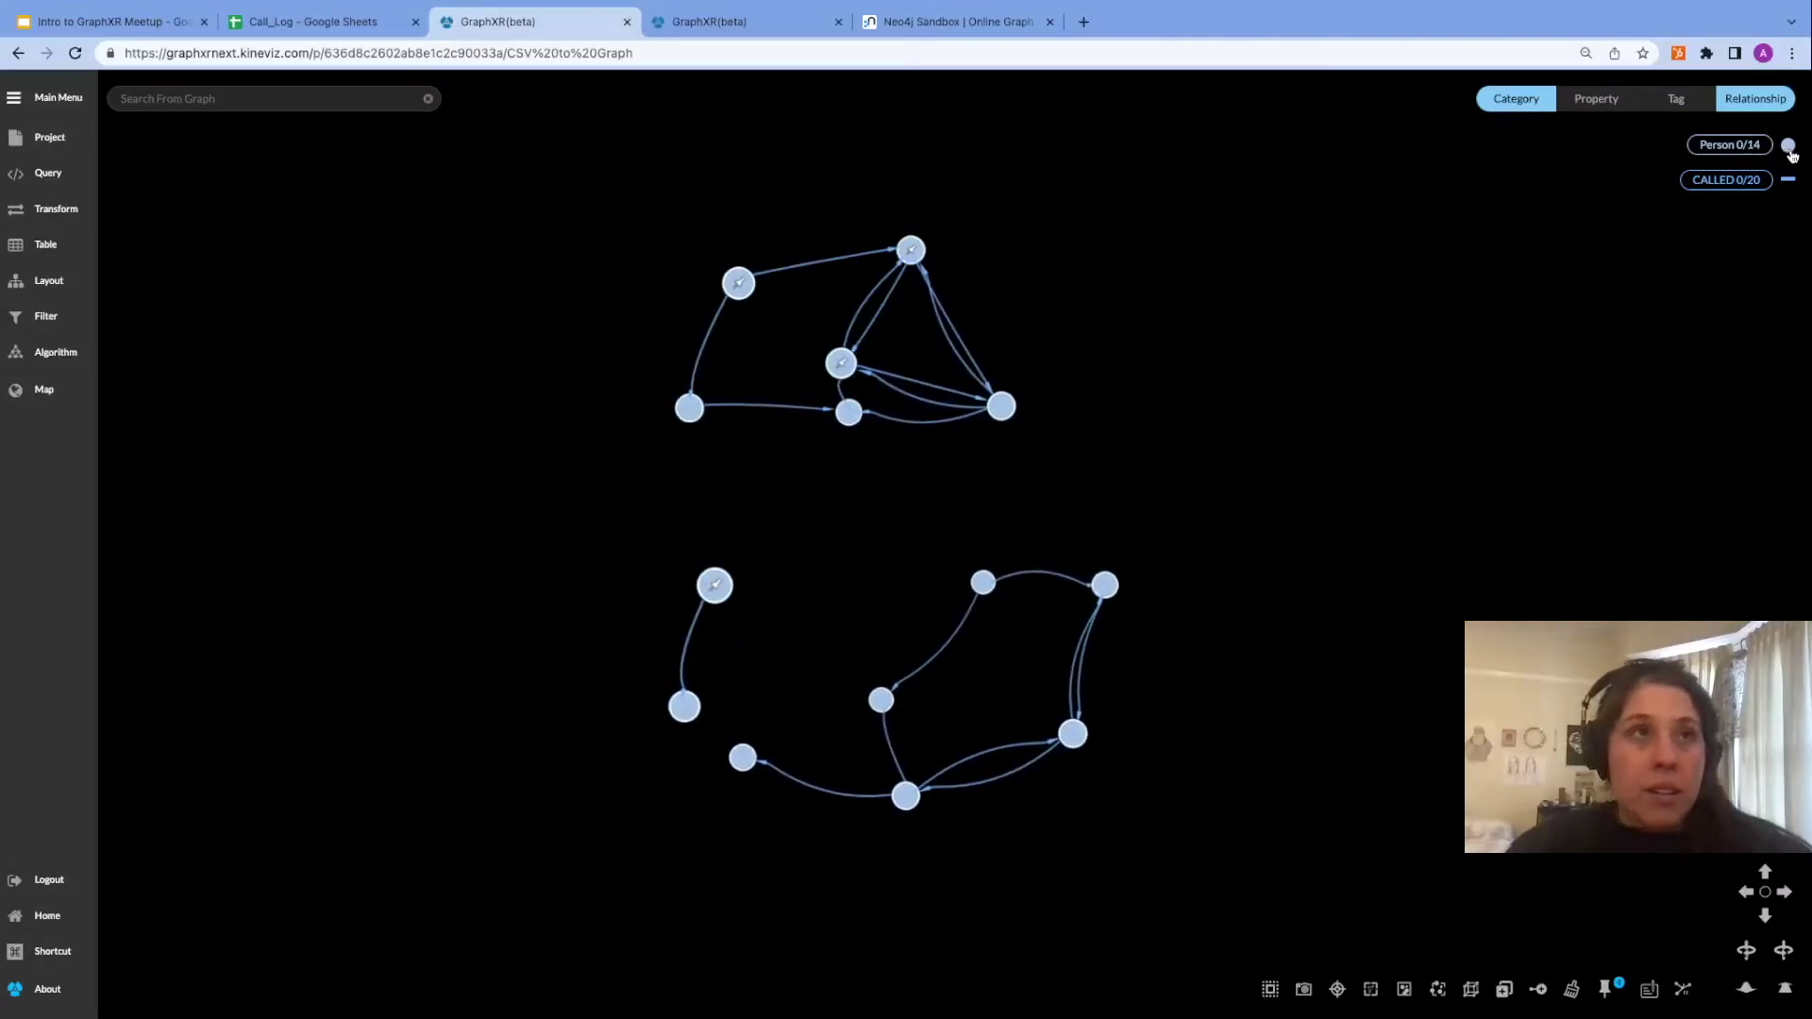
Change the Person category's node icon to the person figure found by searching the icons for "person".
left_click(1789, 147)
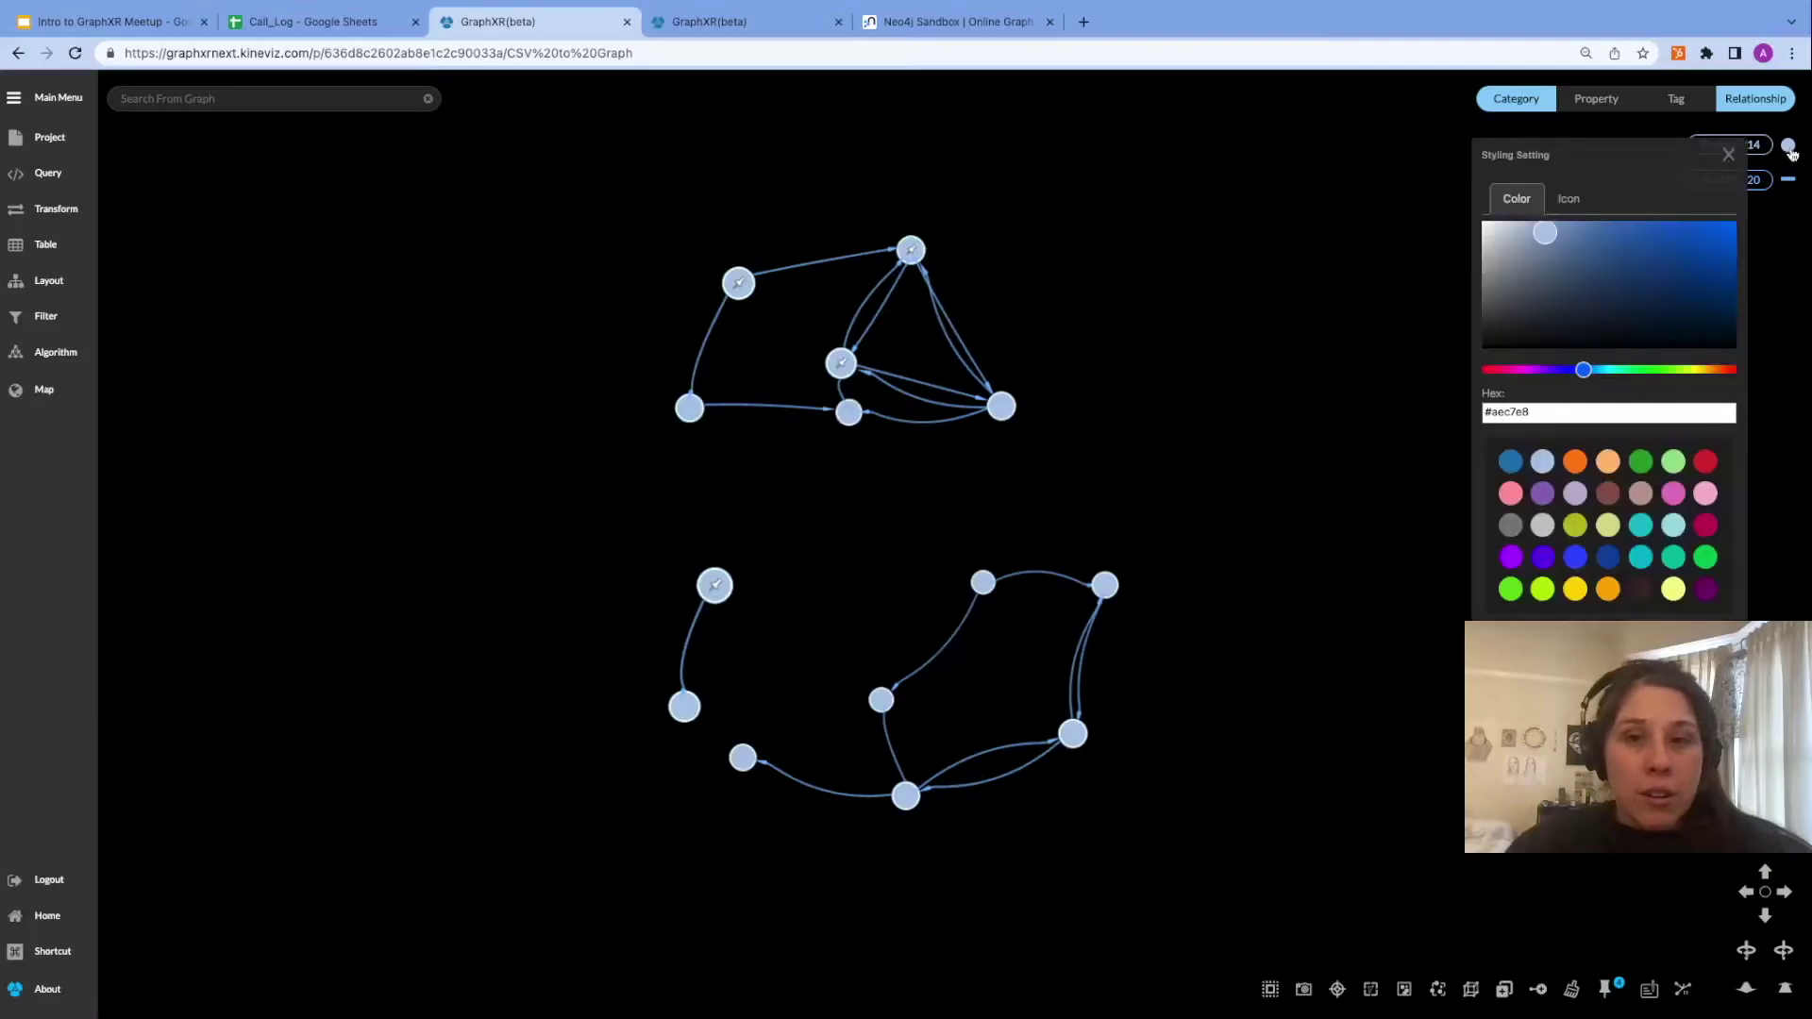
left_click(1569, 199)
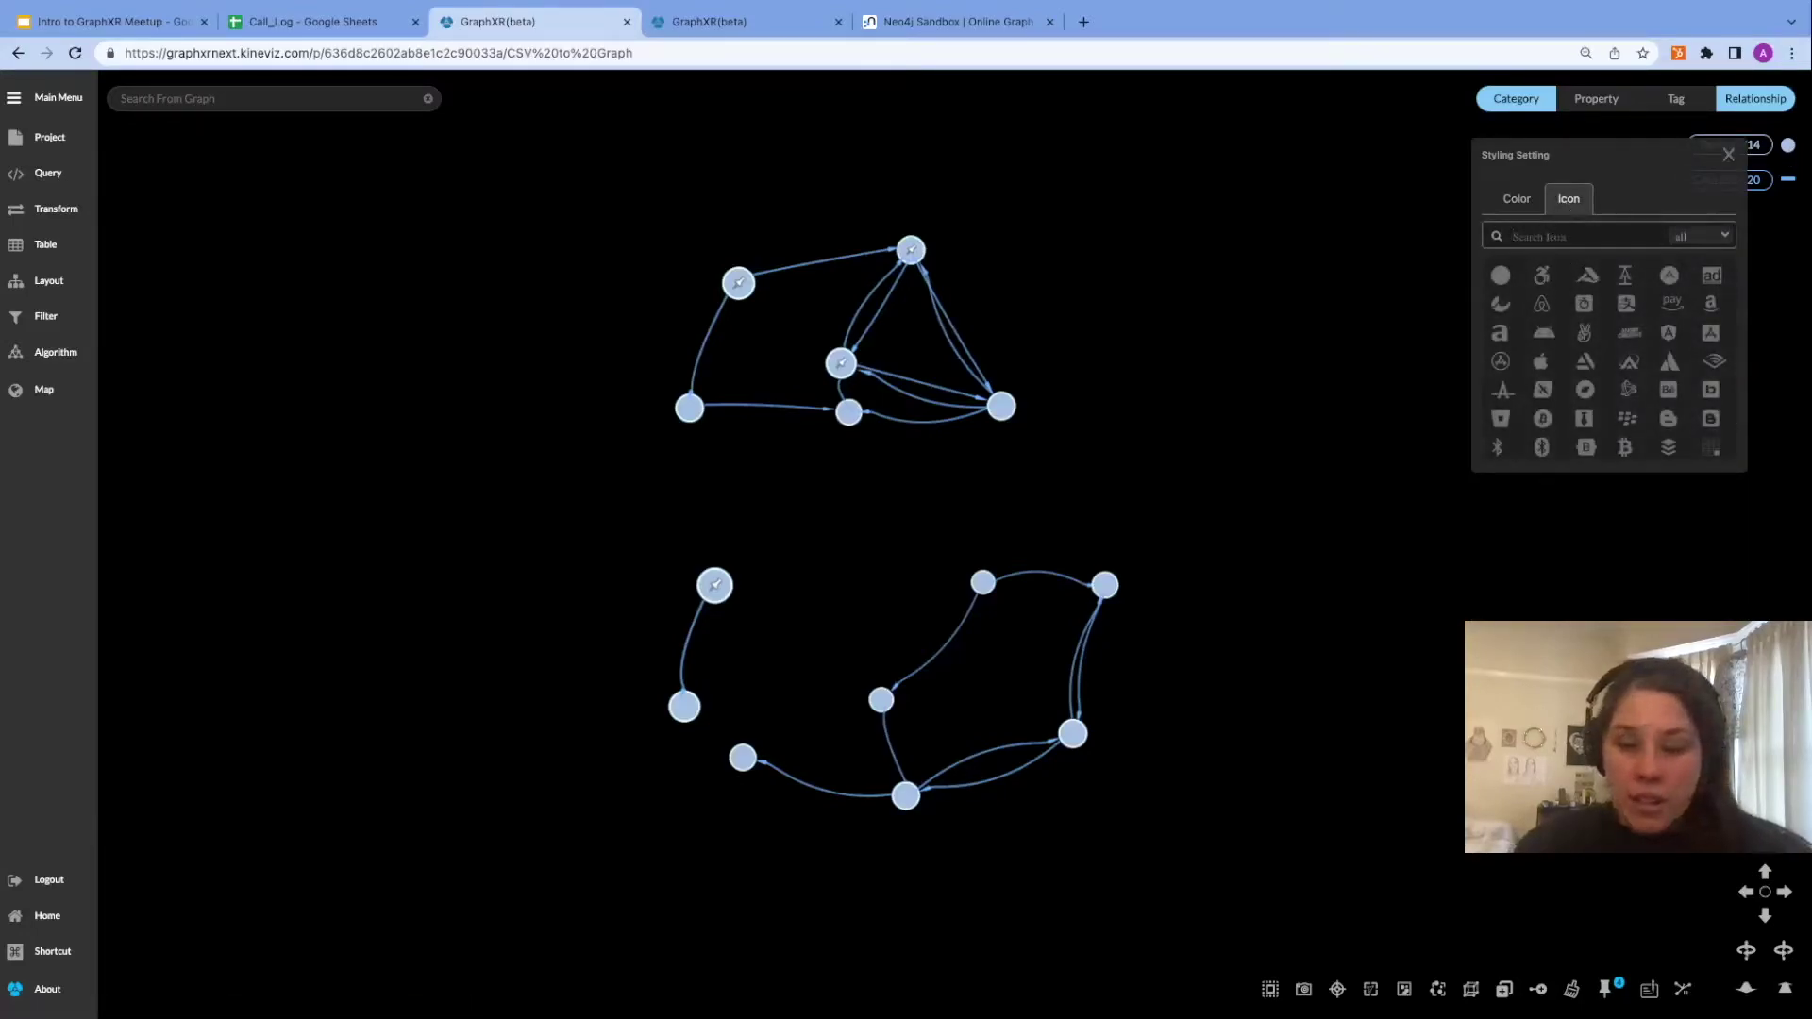
type("person")
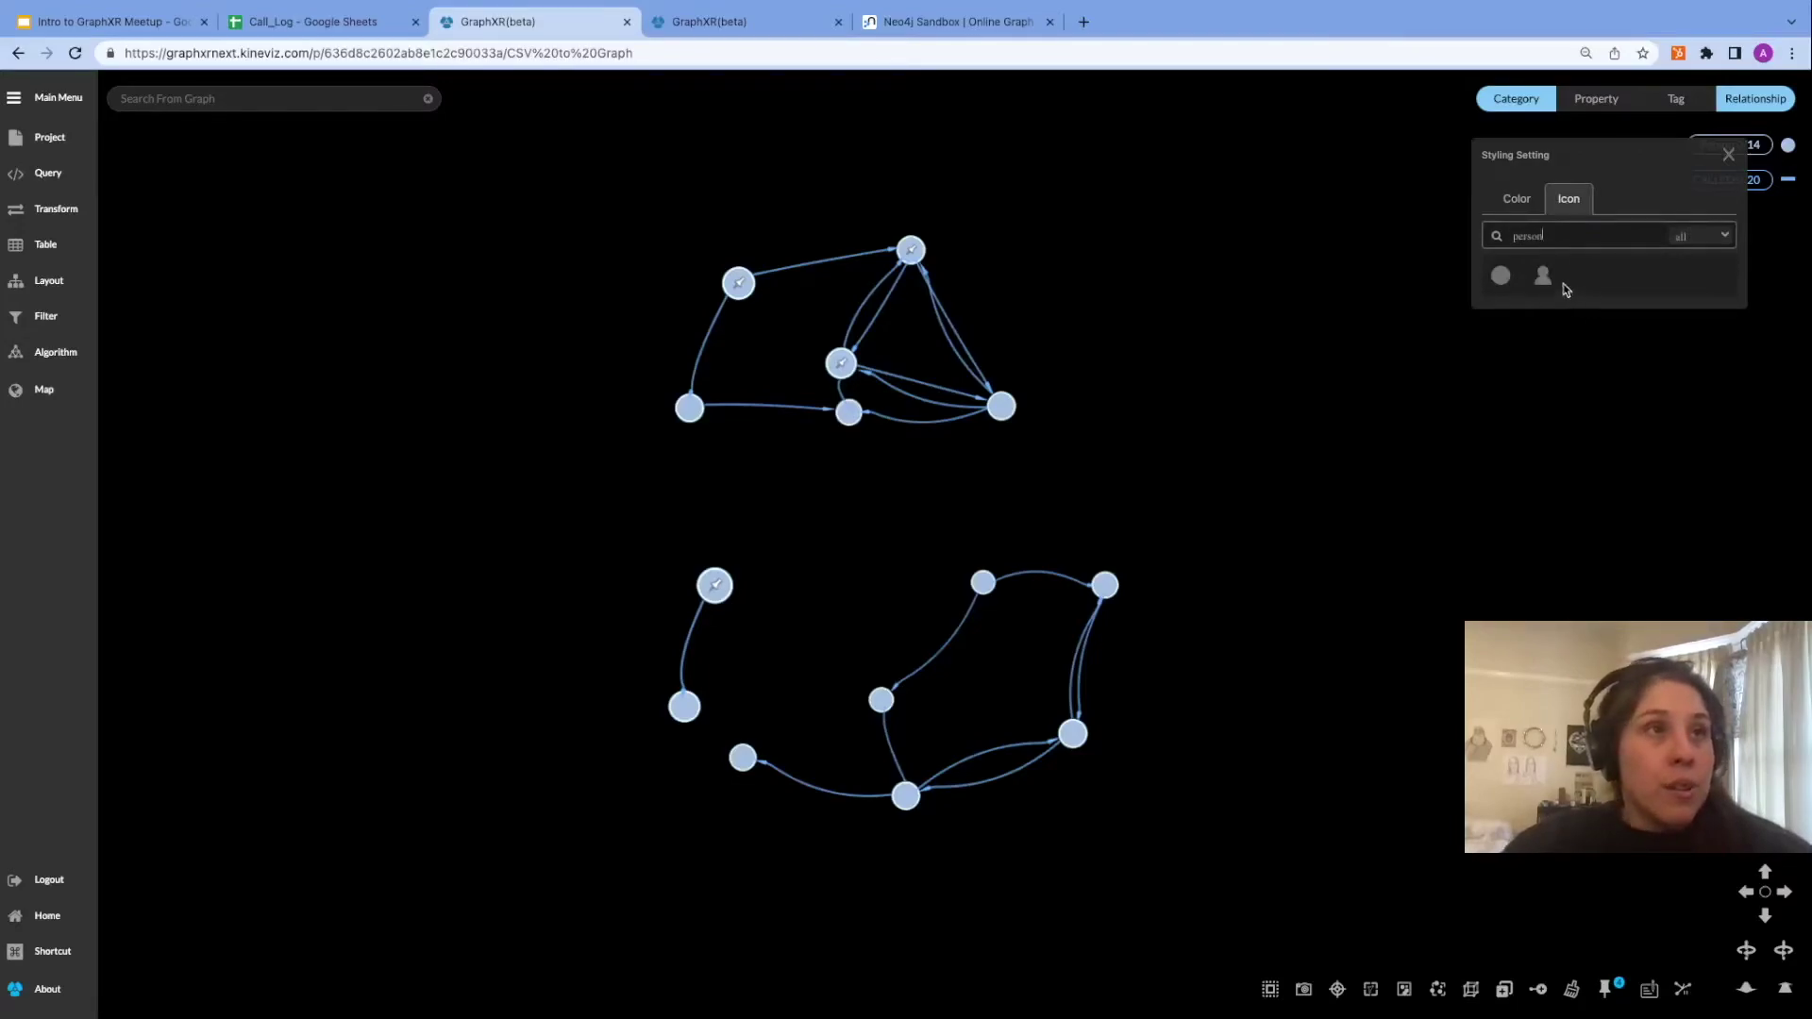
left_click(1551, 282)
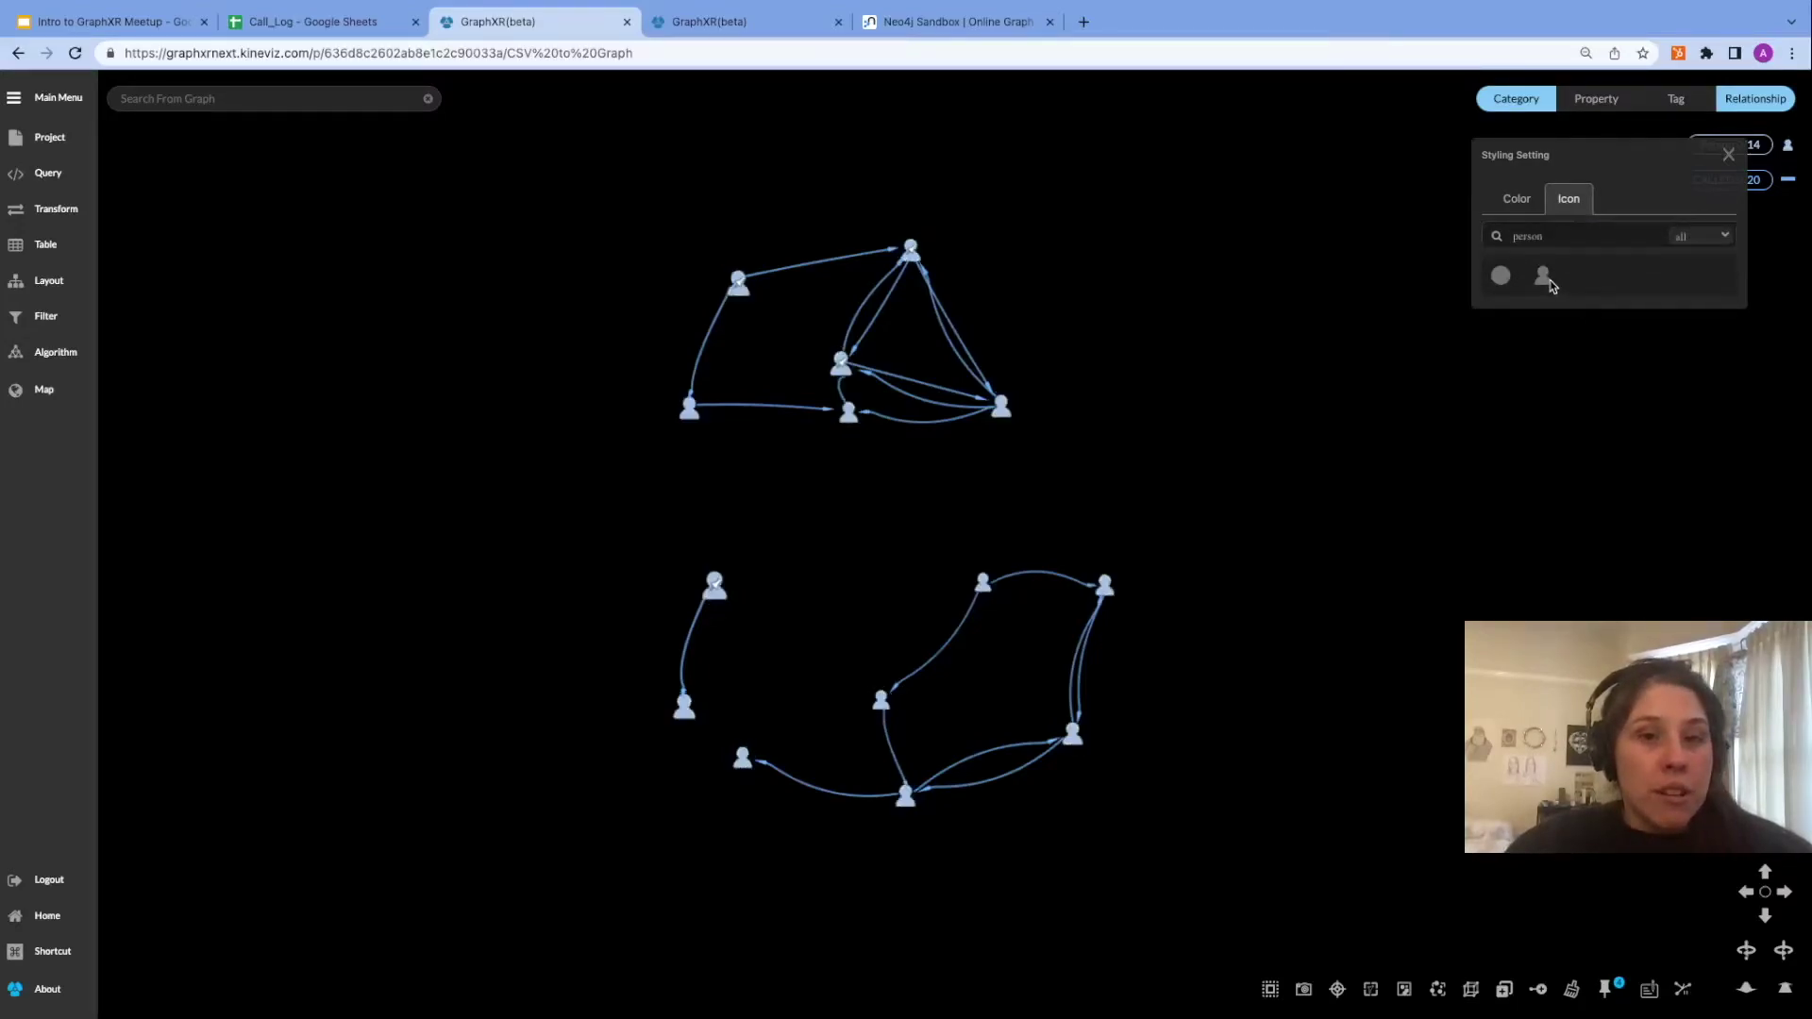
left_click(1729, 156)
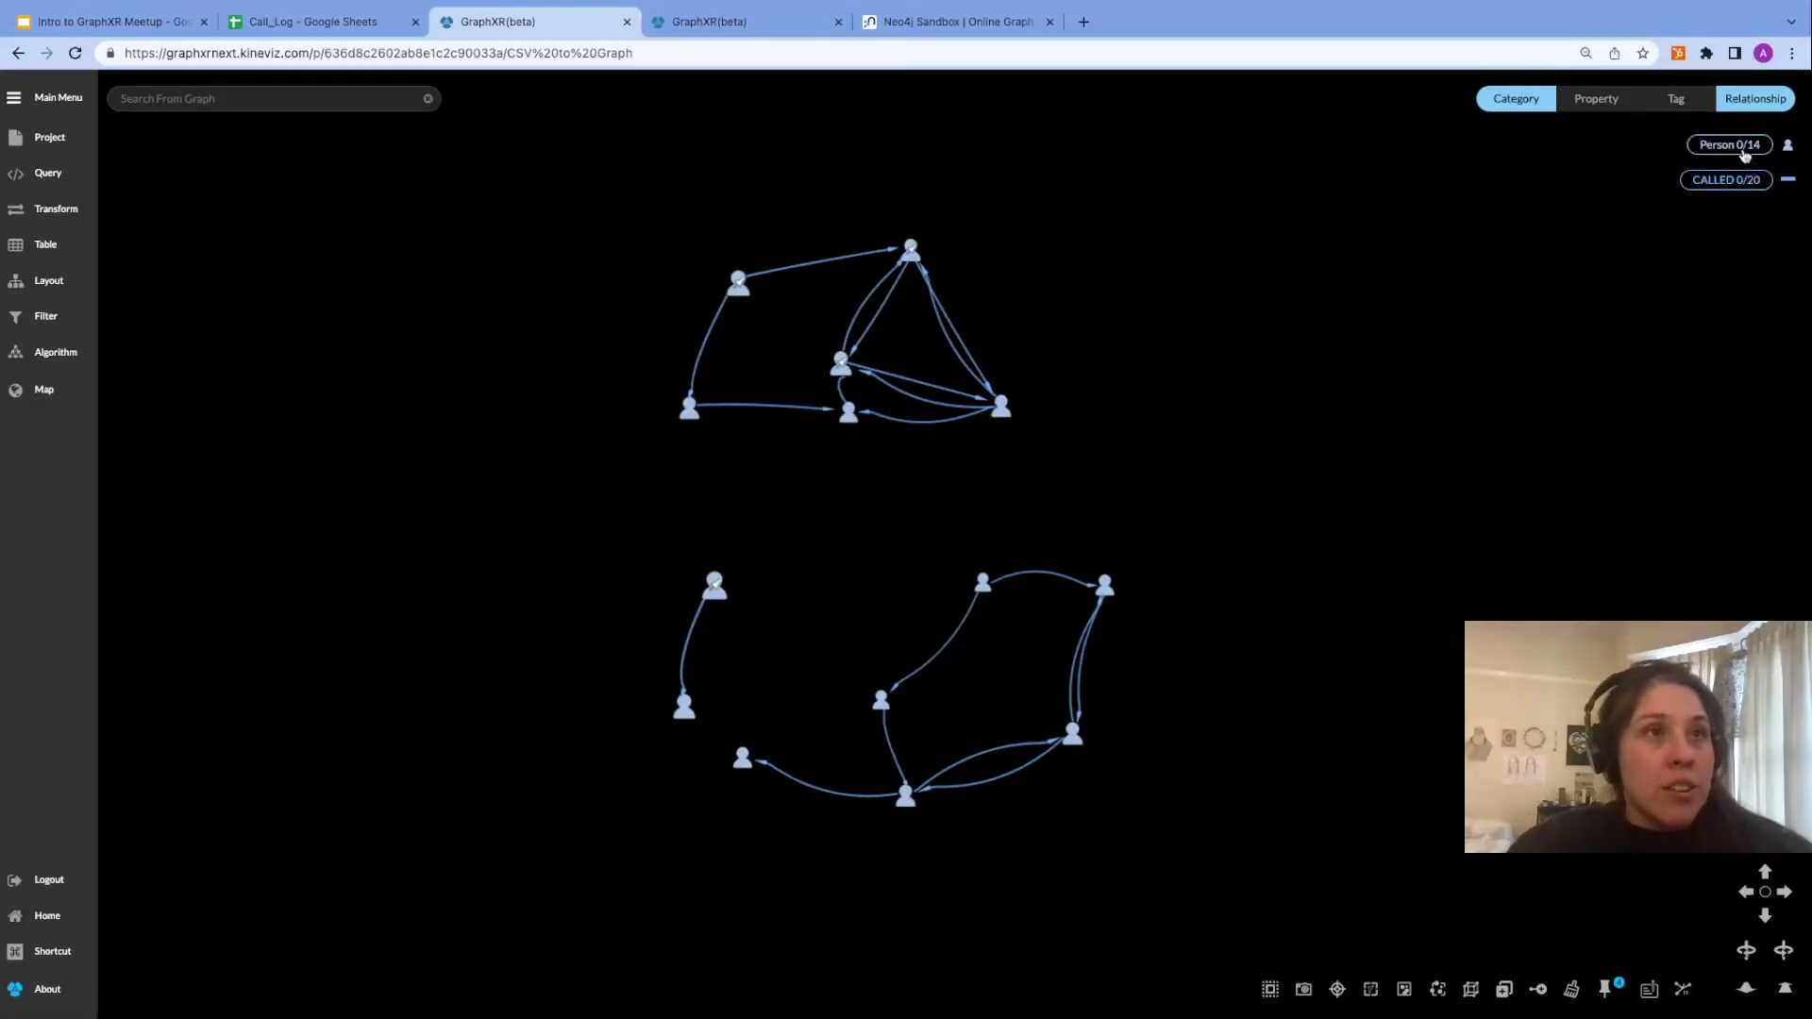
Recolor the CALLED relationships light red and move the central node of the upper group slightly up and to the right.
left_click(1789, 183)
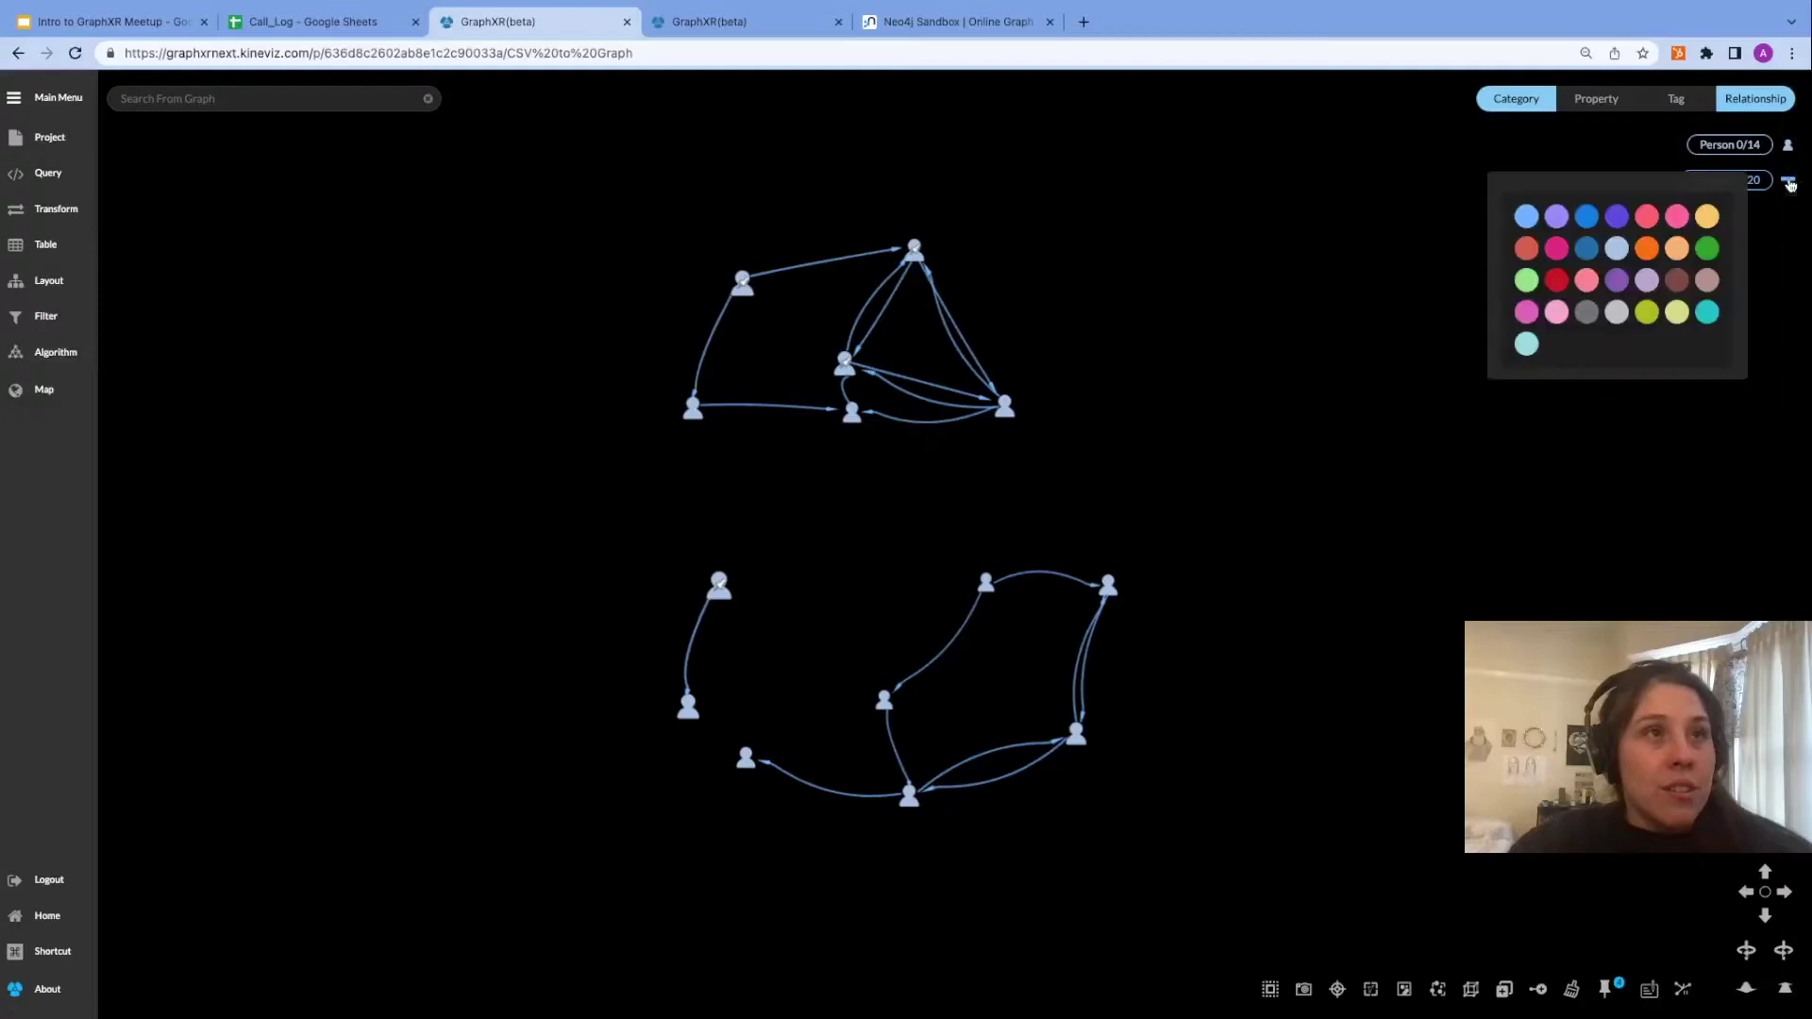
left_click(1649, 219)
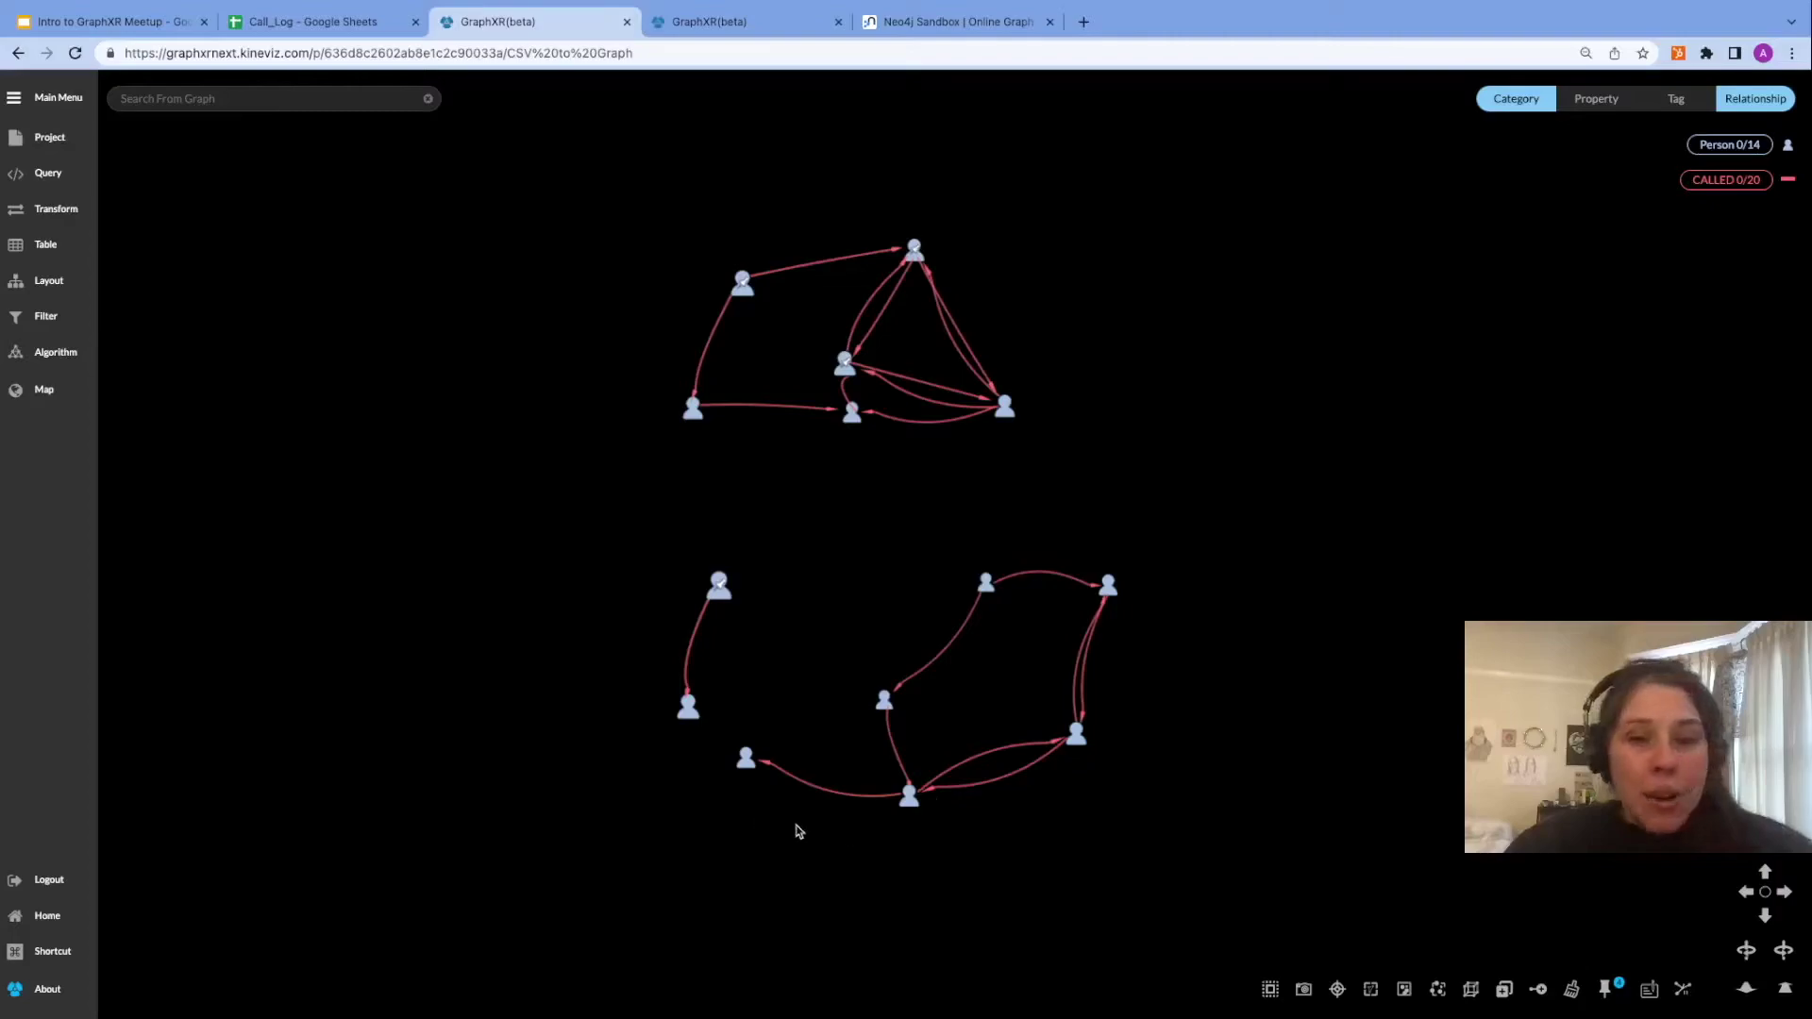
left_click_drag(847, 364, 876, 341)
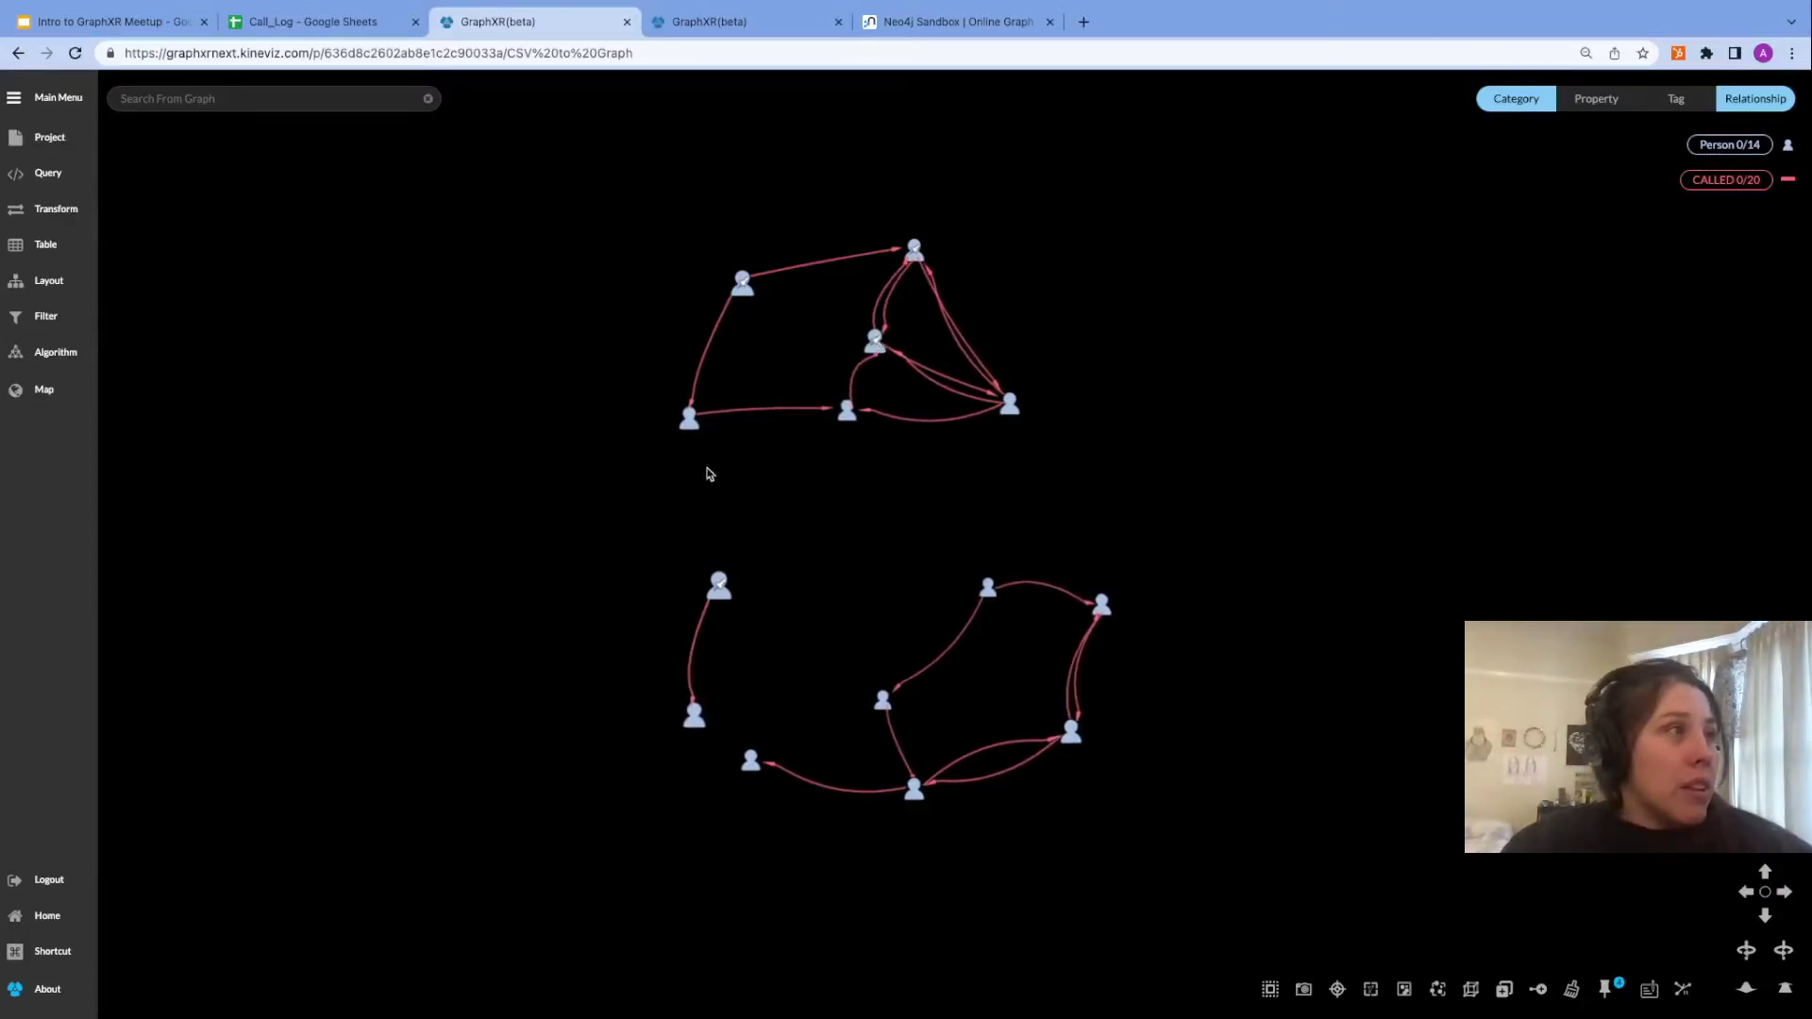
Show the Name property as the caption on the Person category's nodes.
left_click(52, 140)
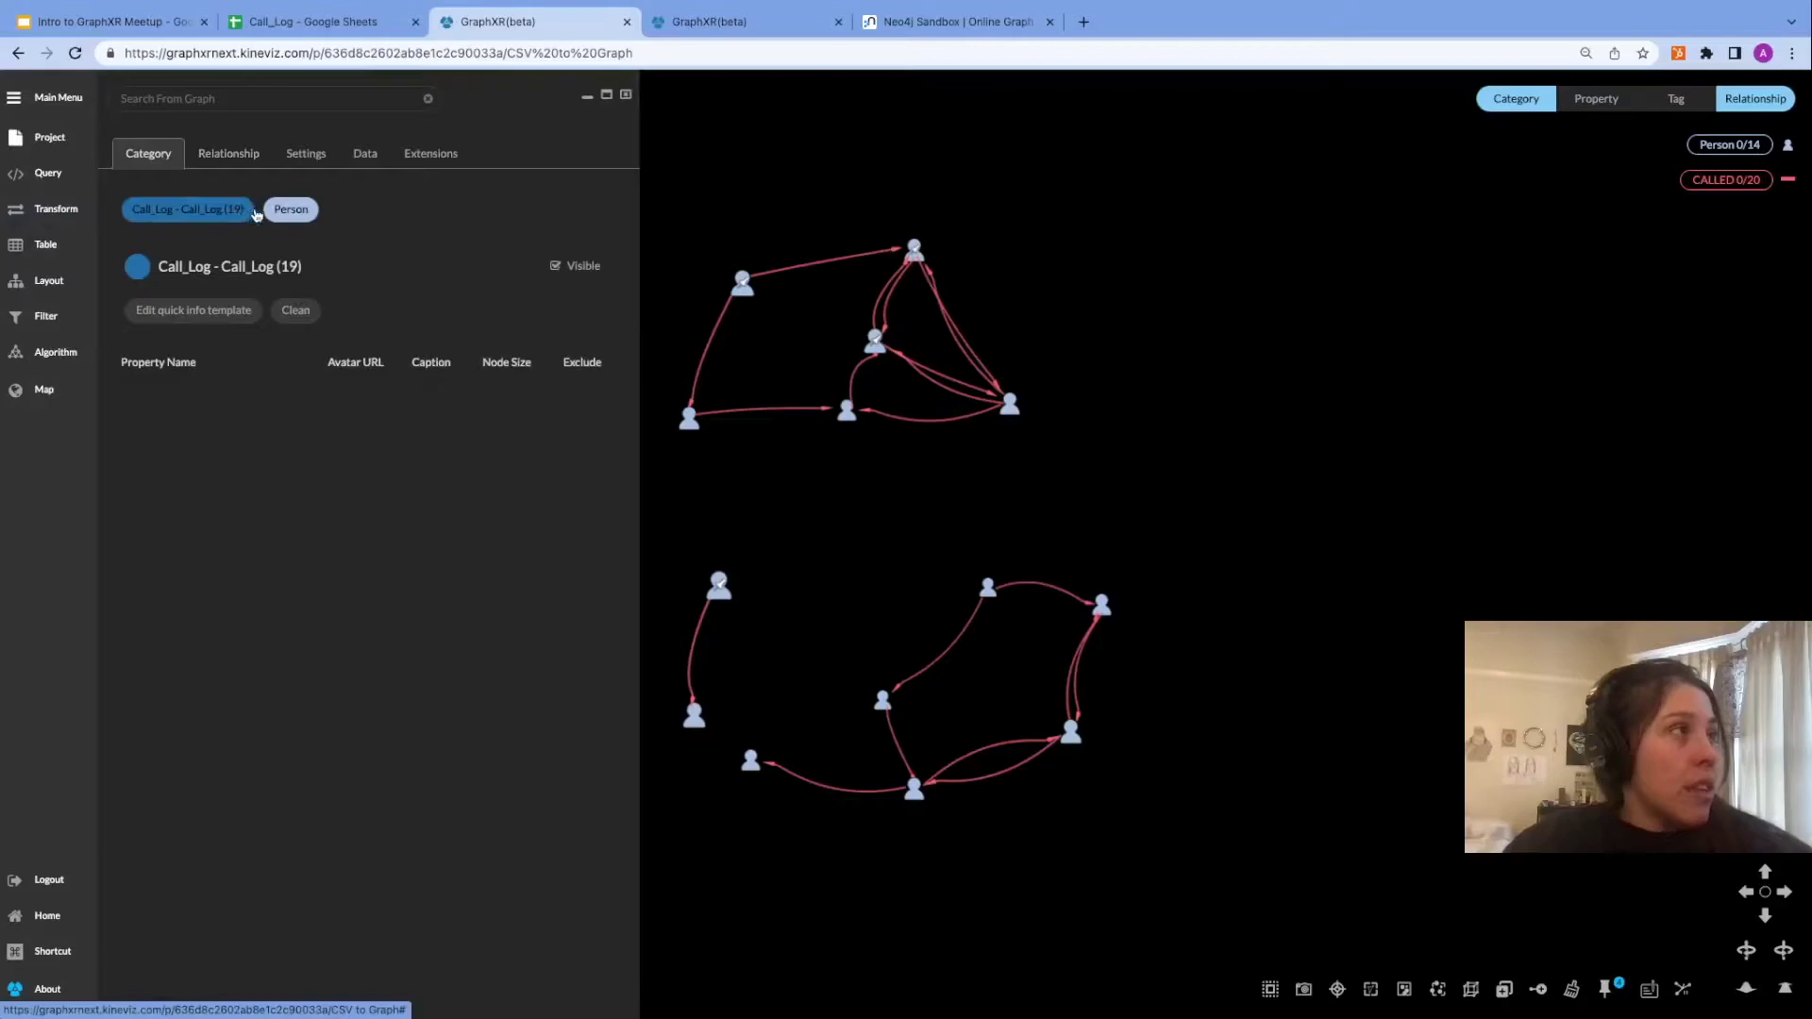
left_click(280, 213)
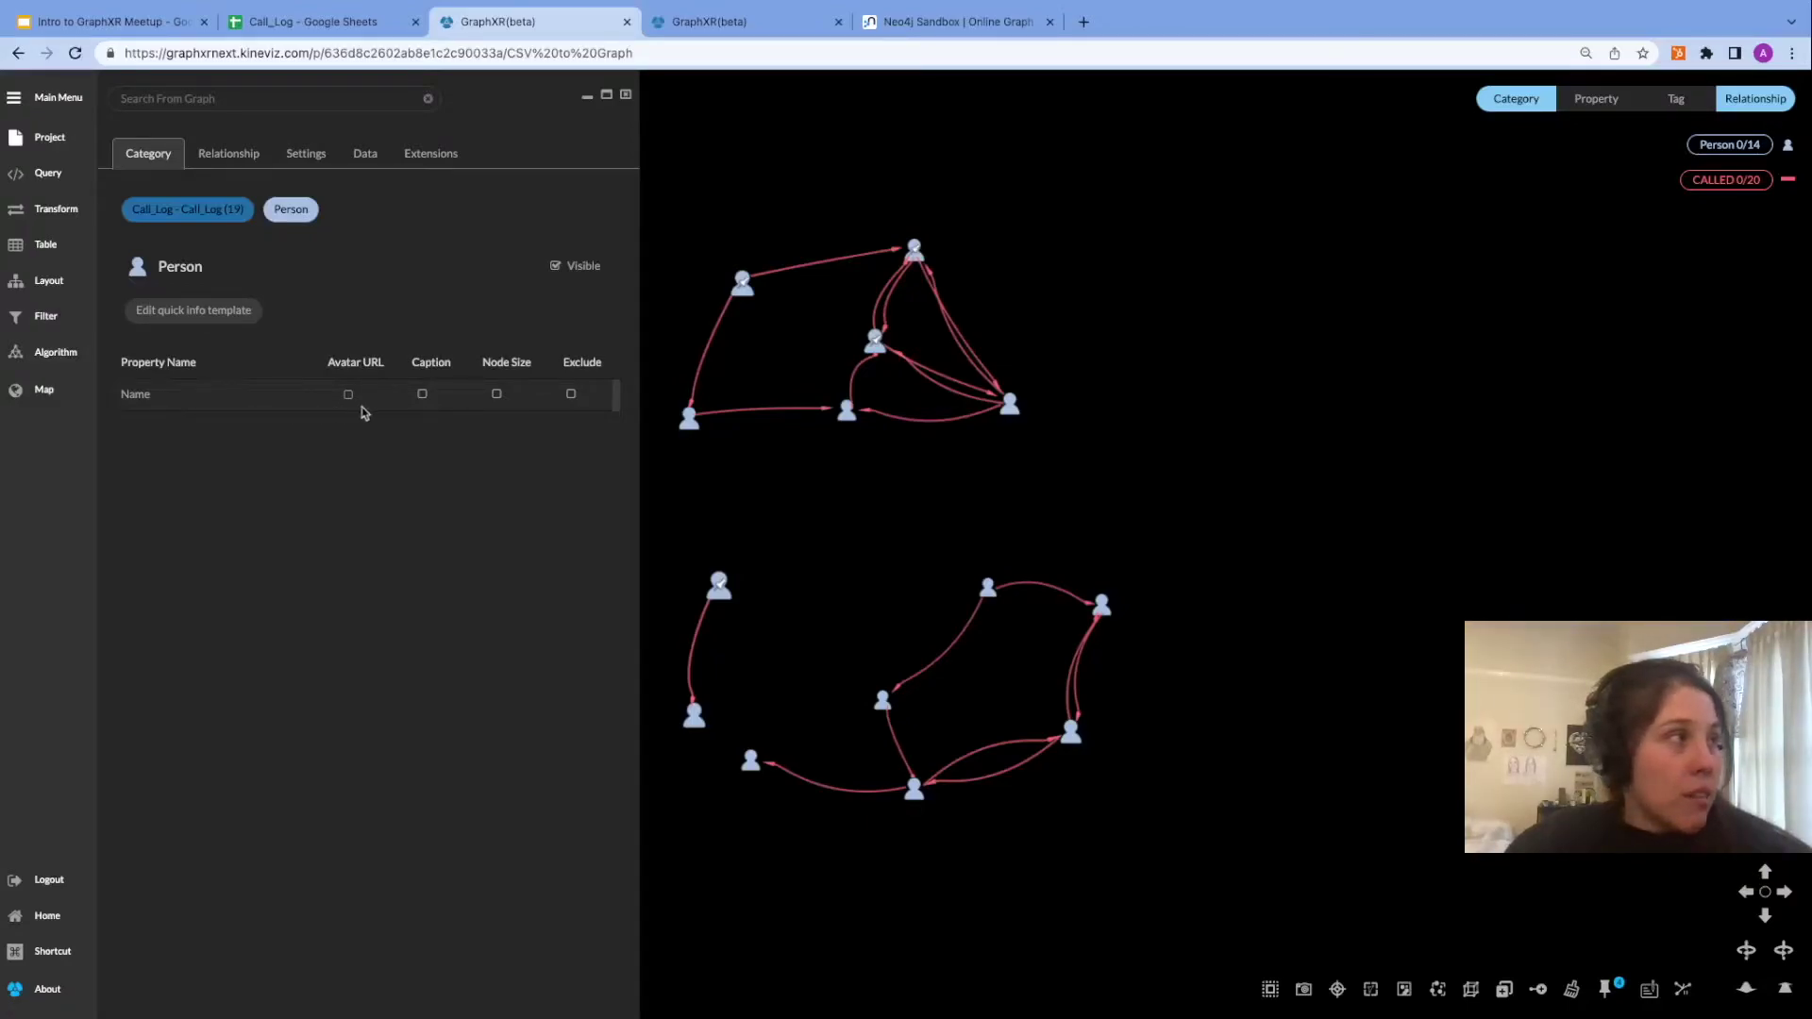
left_click(422, 395)
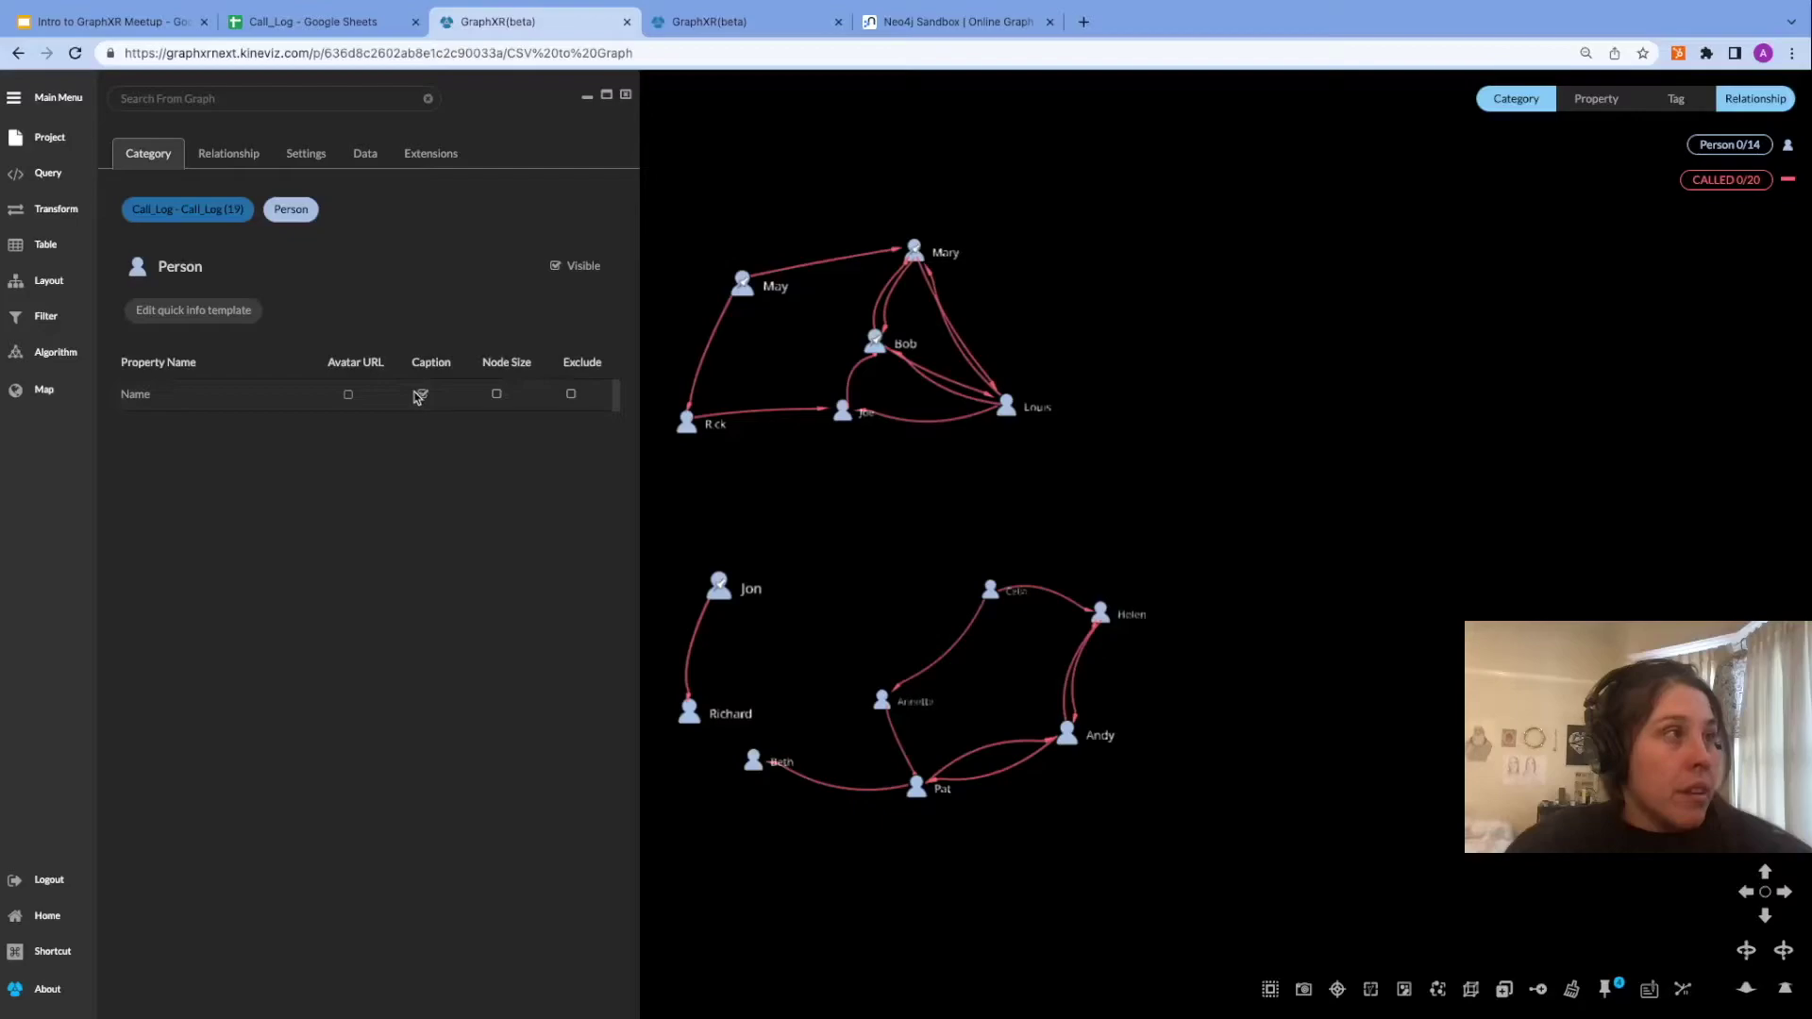
Show the relationship names on the graph and set the Caption Size Scale to 1.2.
left_click(303, 163)
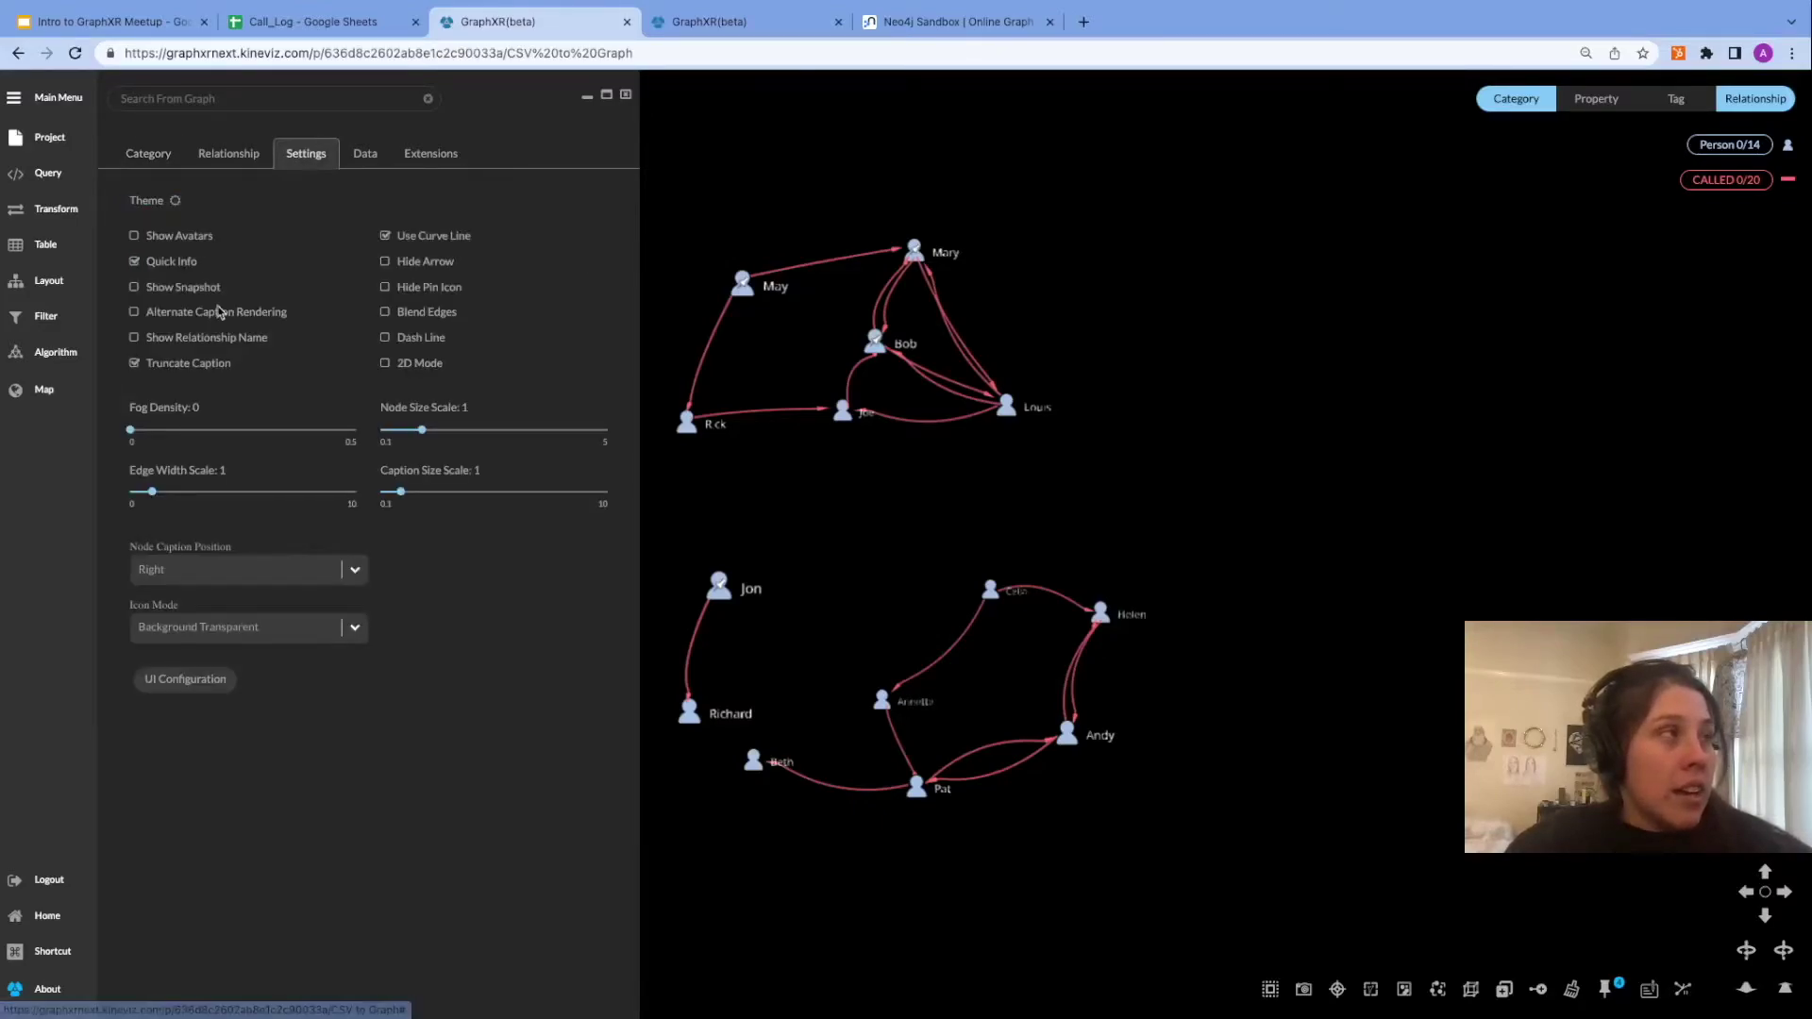
left_click(134, 337)
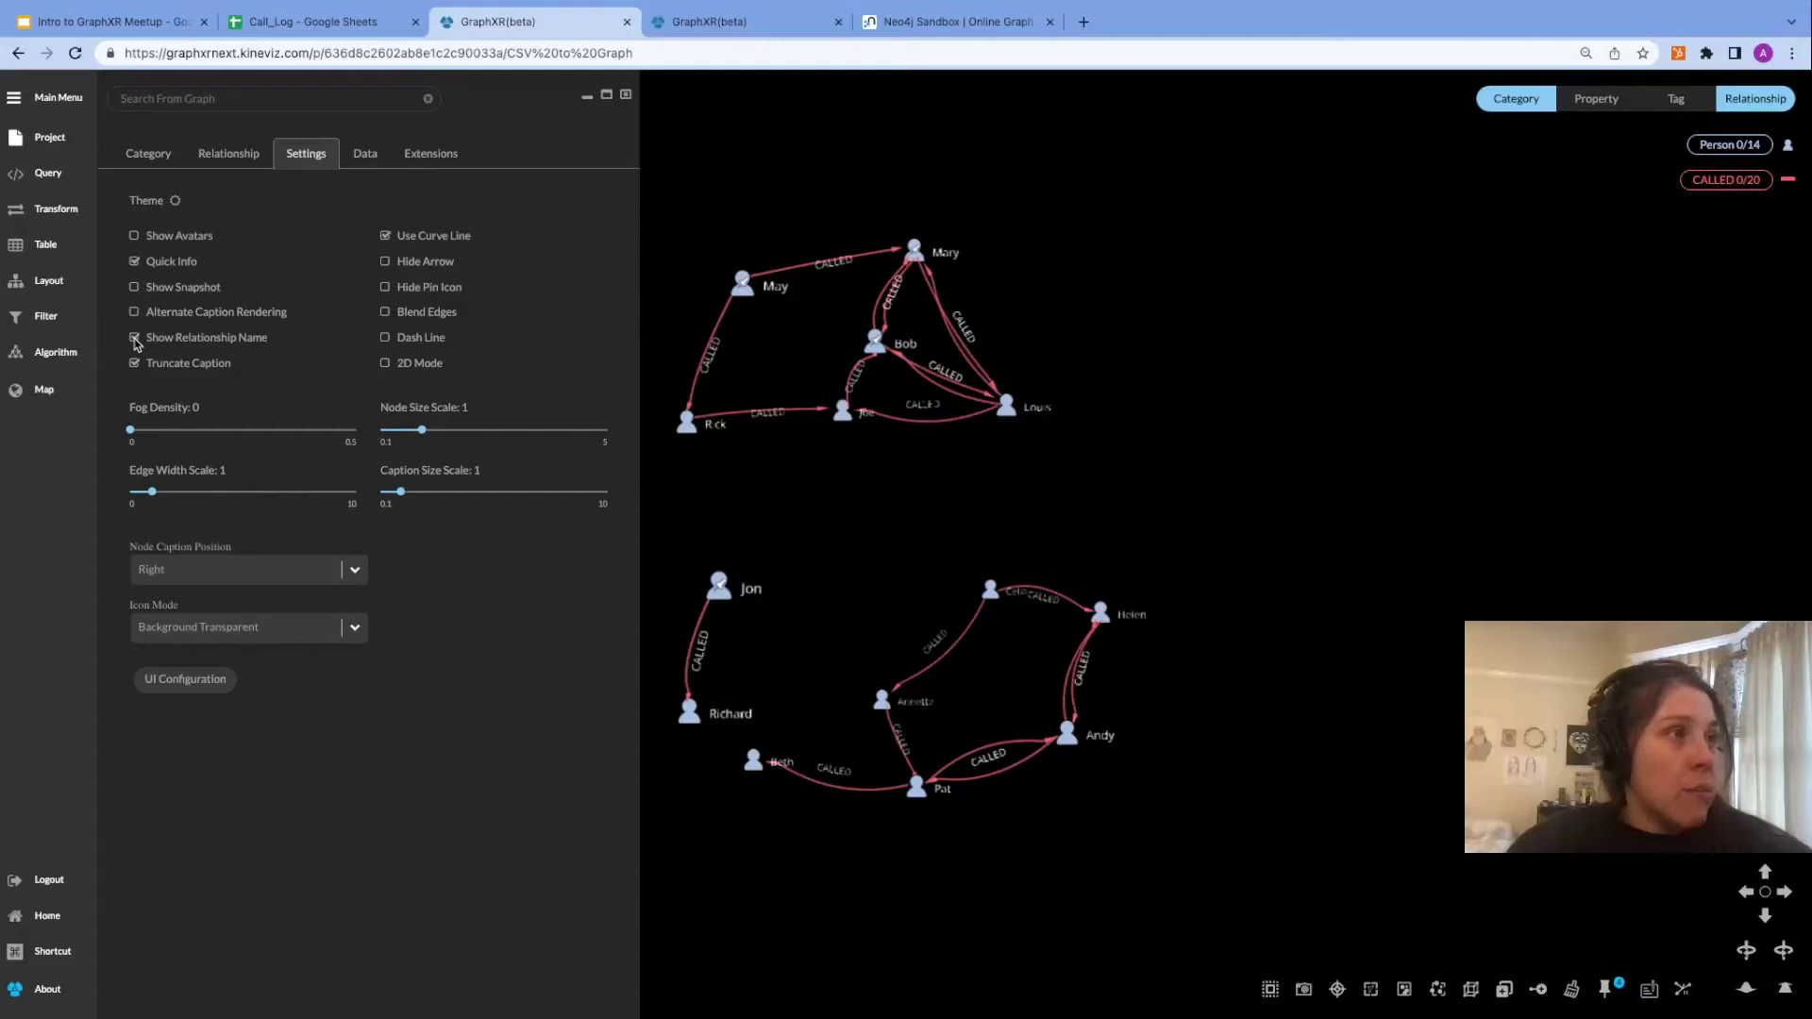
left_click(412, 494)
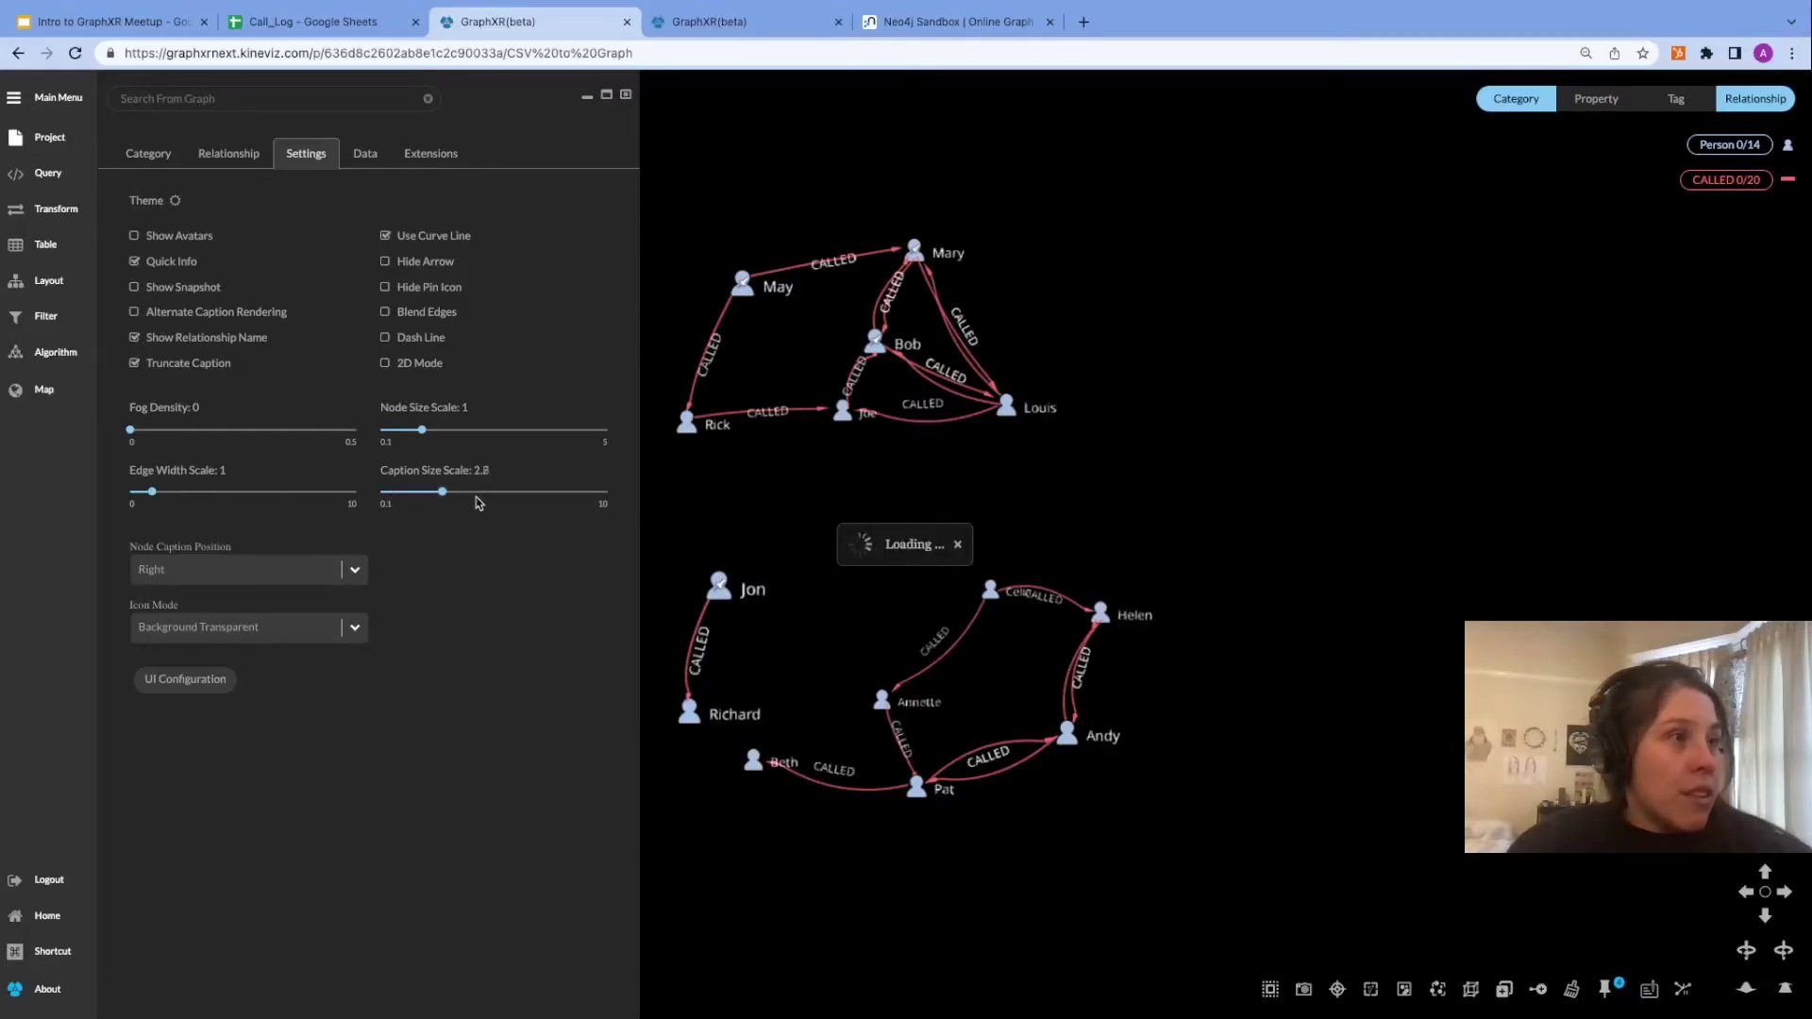
left_click(390, 493)
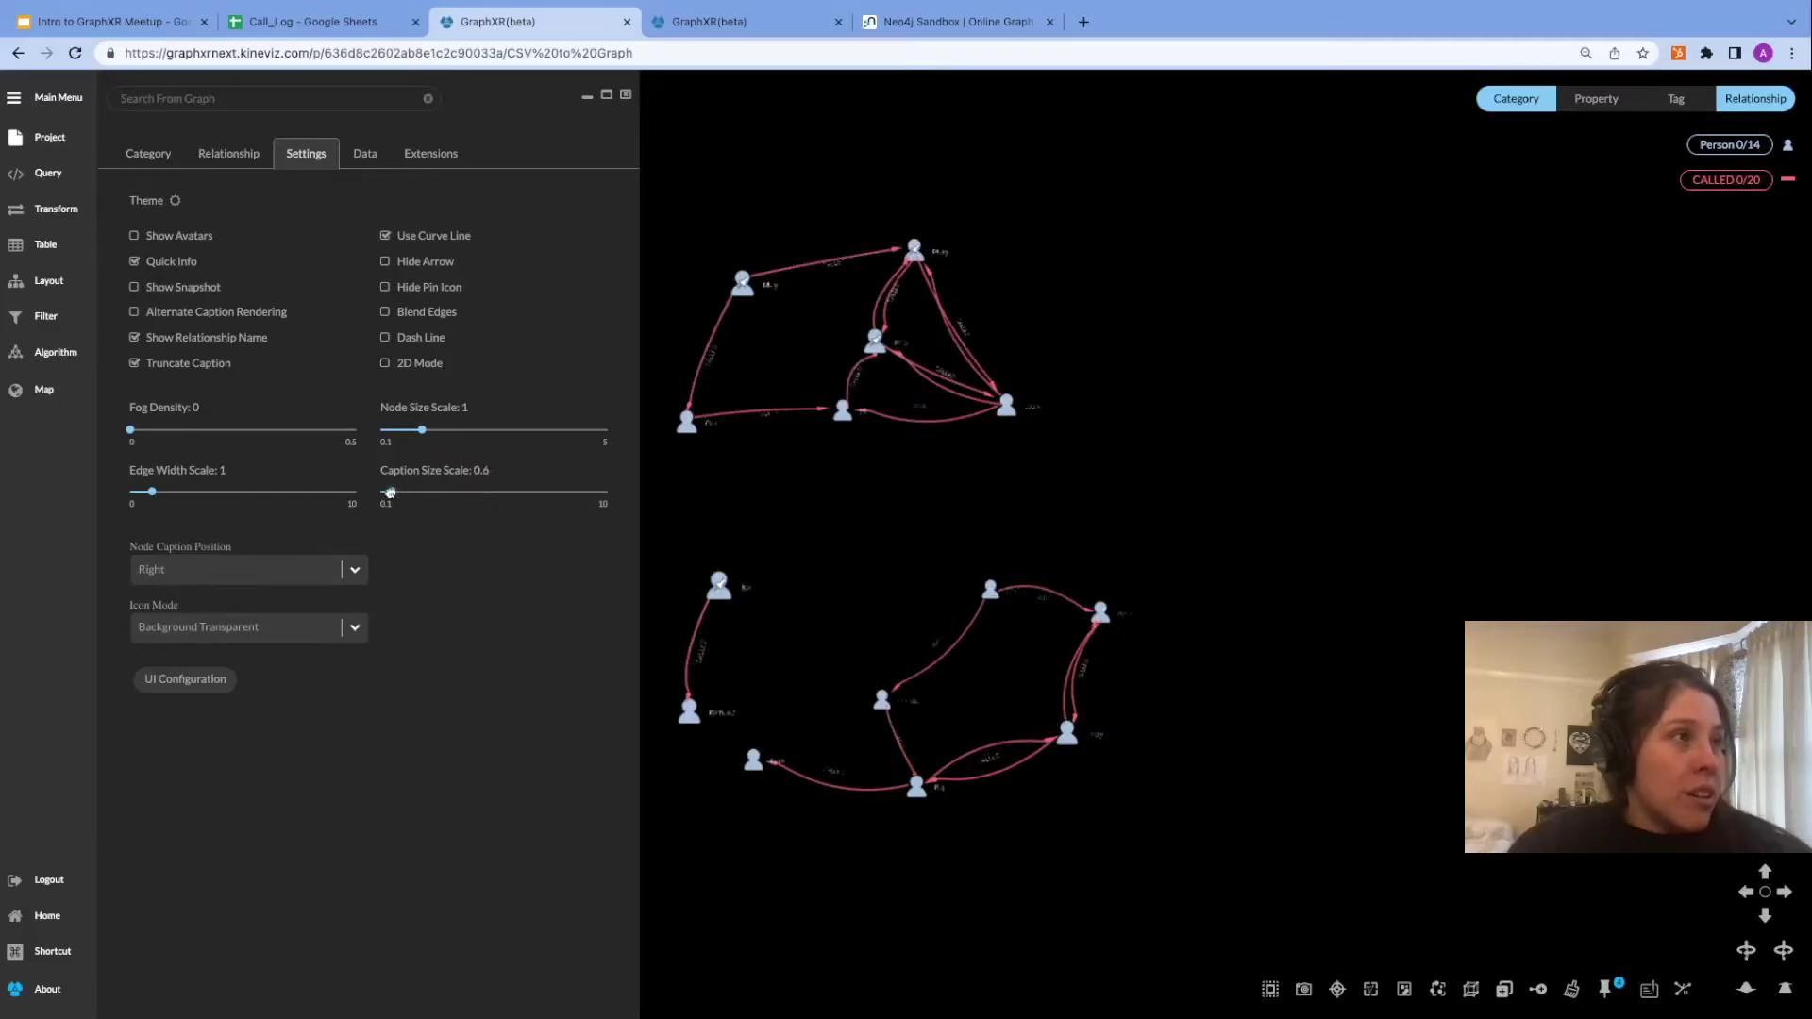
left_click(399, 492)
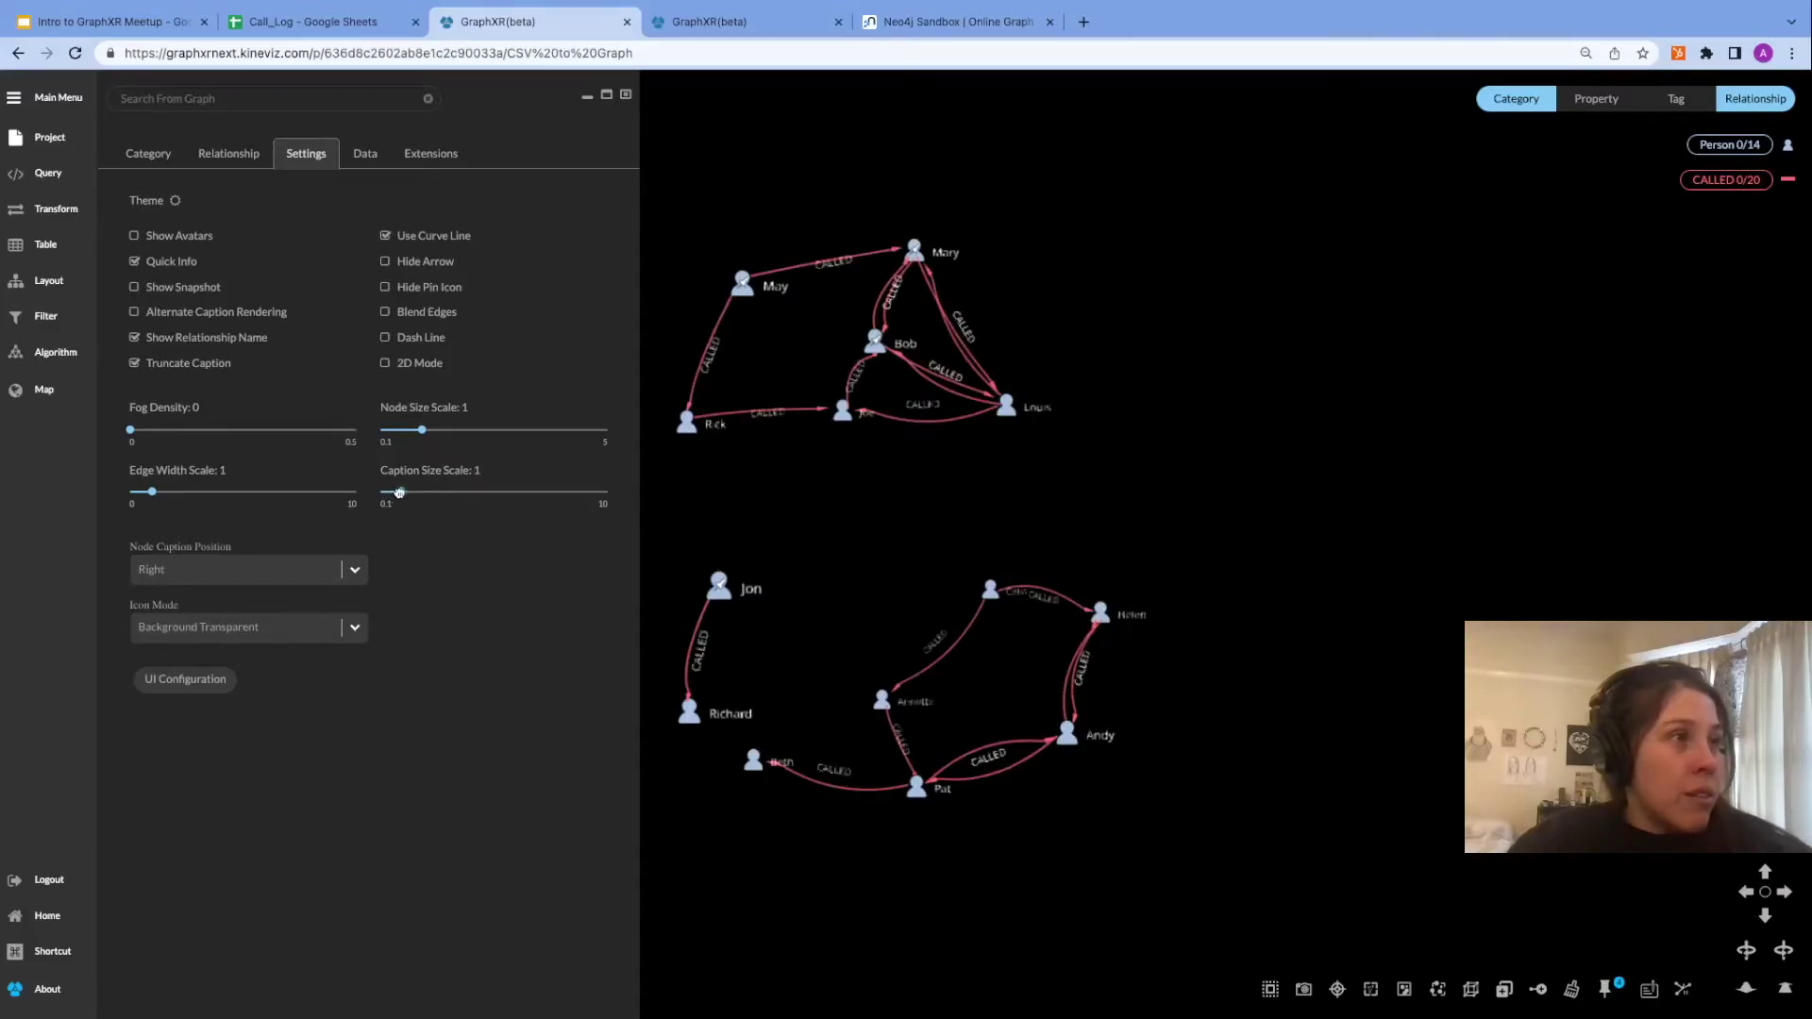
left_click(403, 492)
left_click(407, 492)
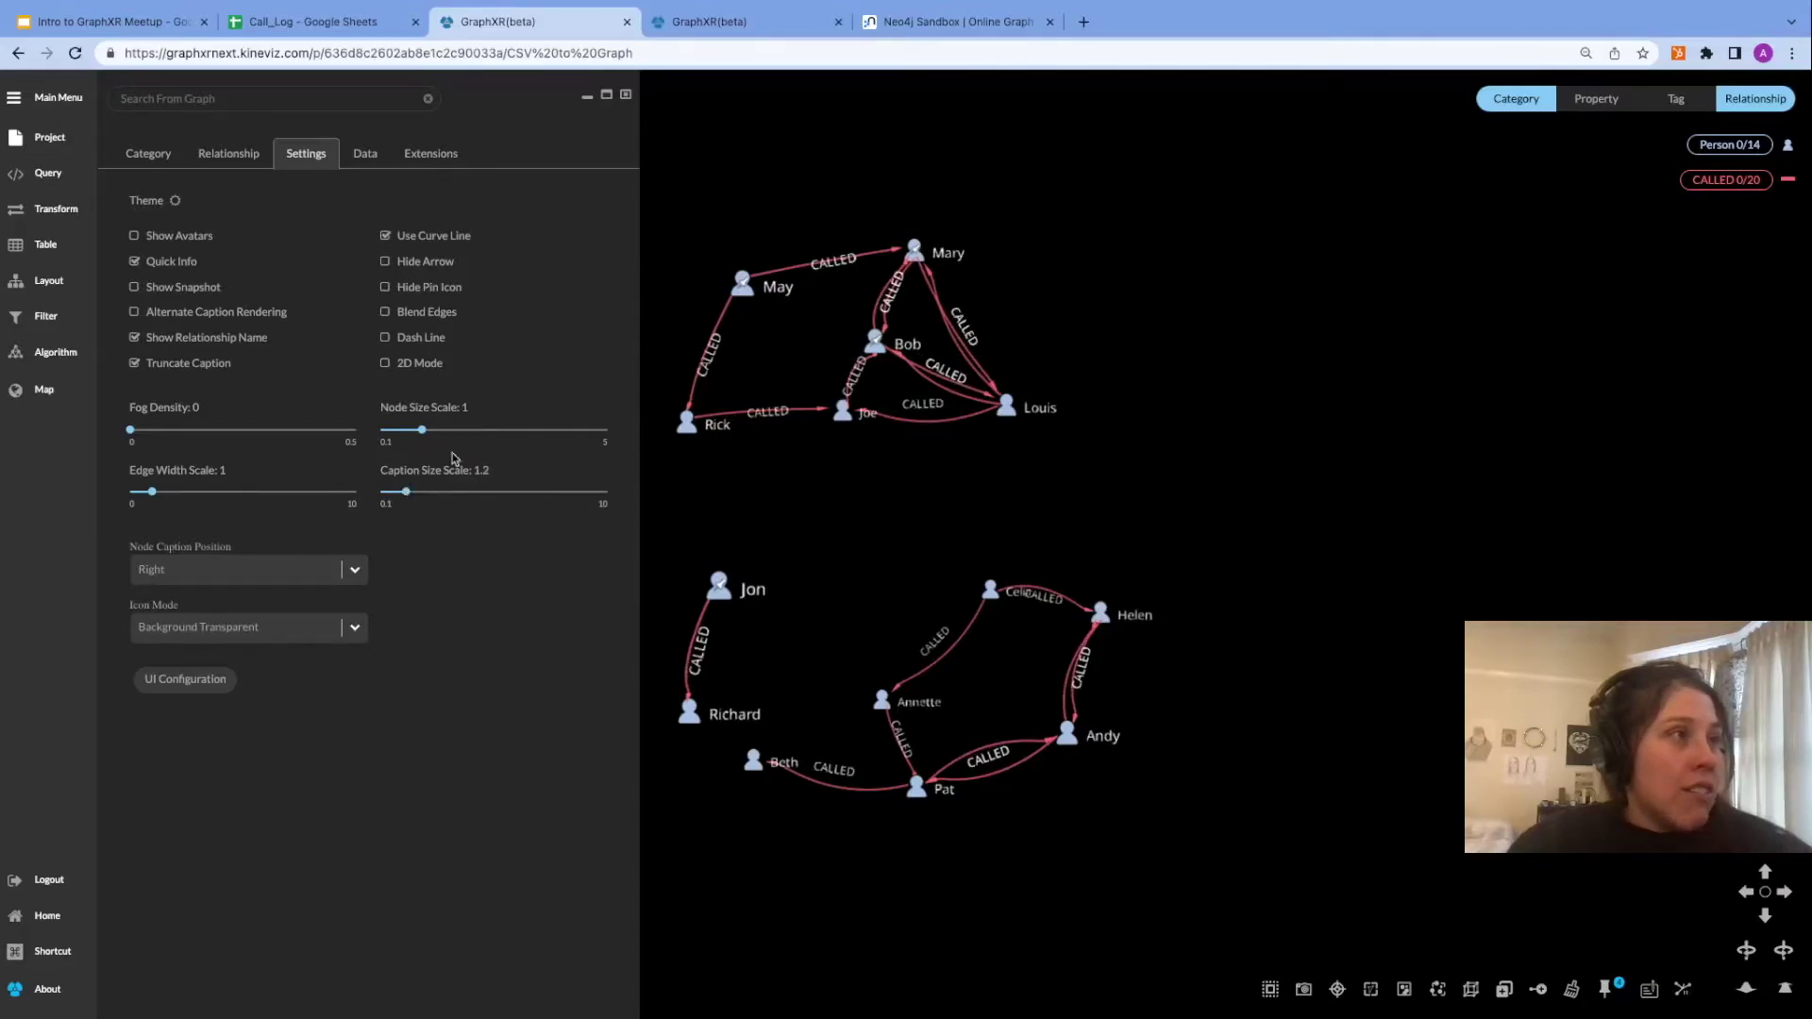
Enable 2D Mode for the graph and close the project settings.
left_click(385, 364)
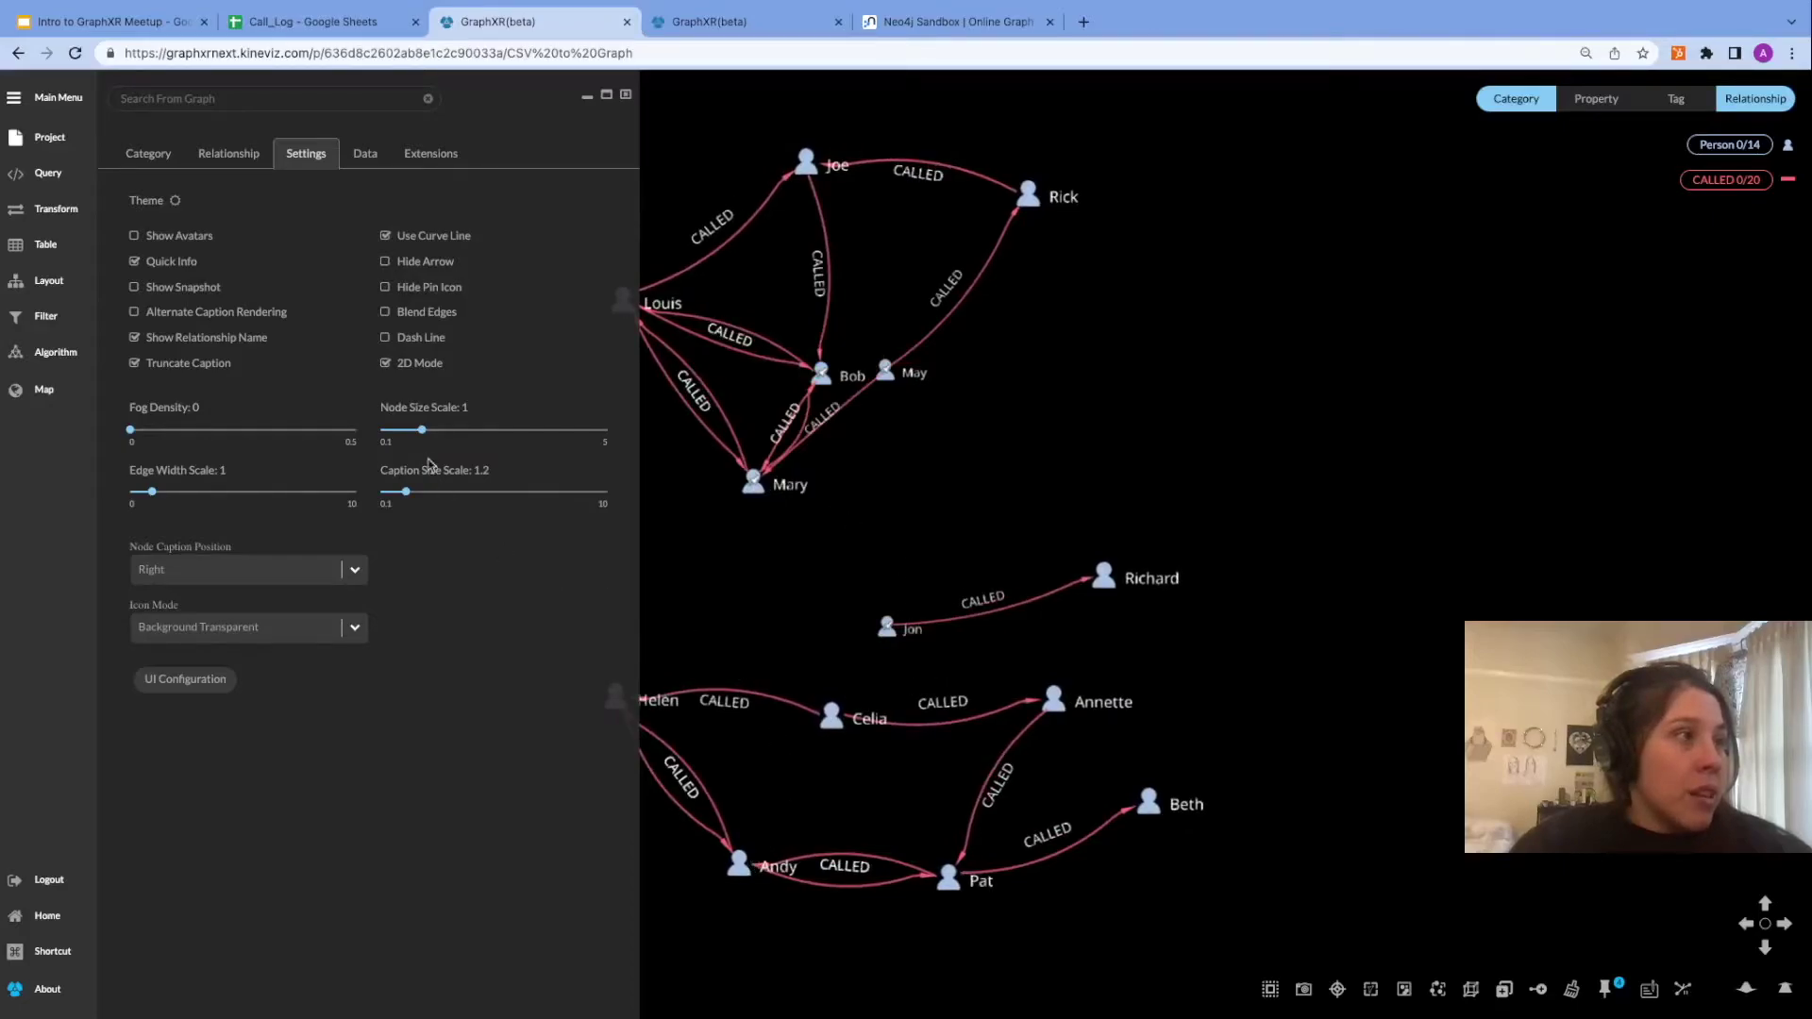
scroll(788, 519, "up", 2)
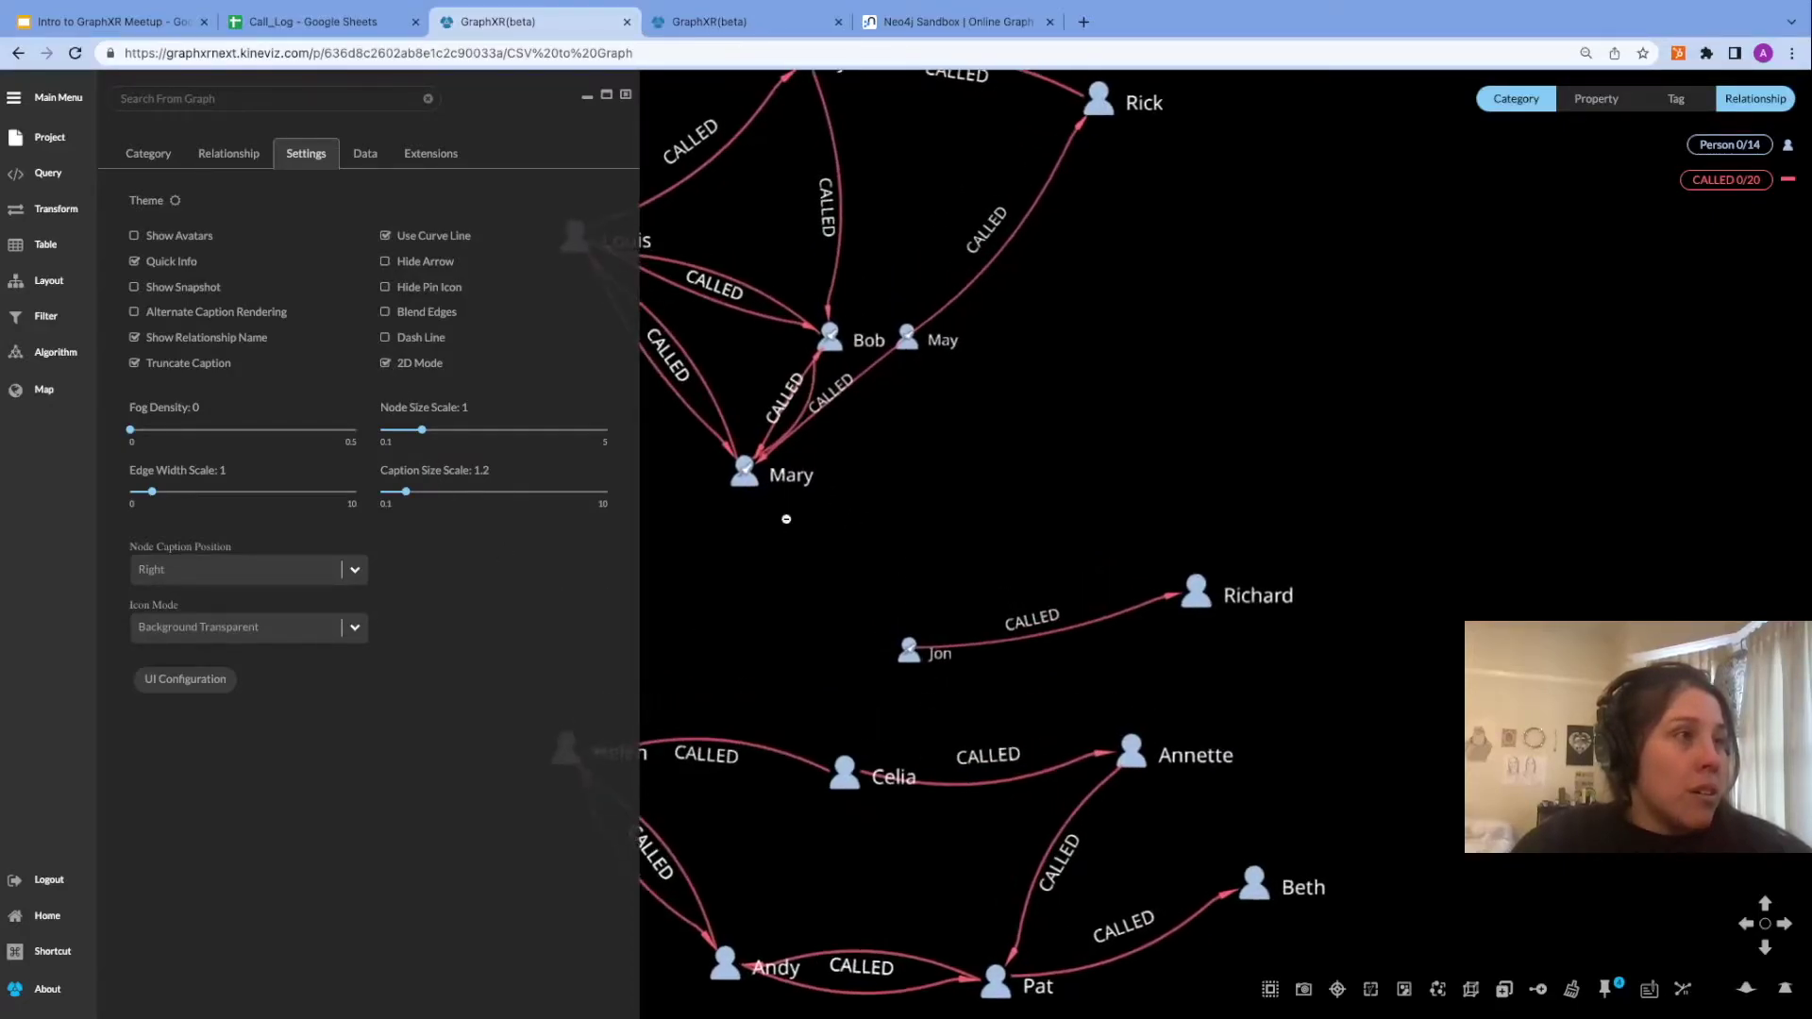
scroll(797, 519, "down", 4)
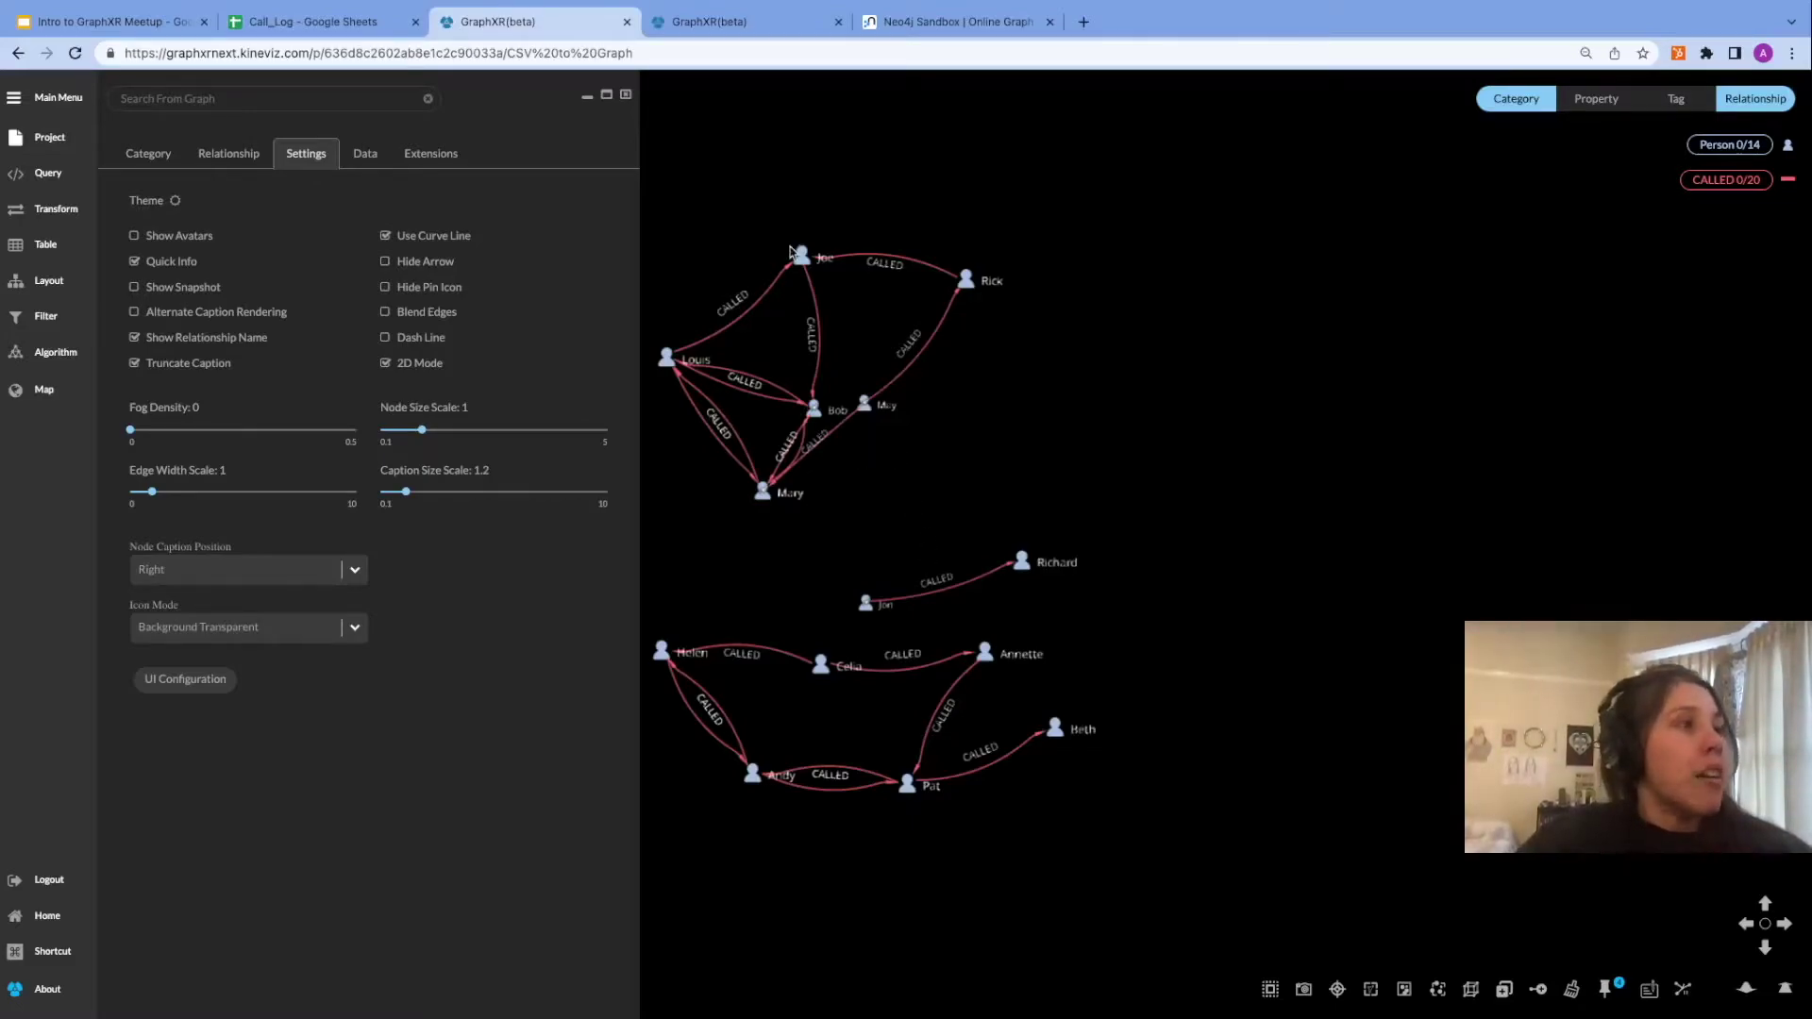
left_click(627, 96)
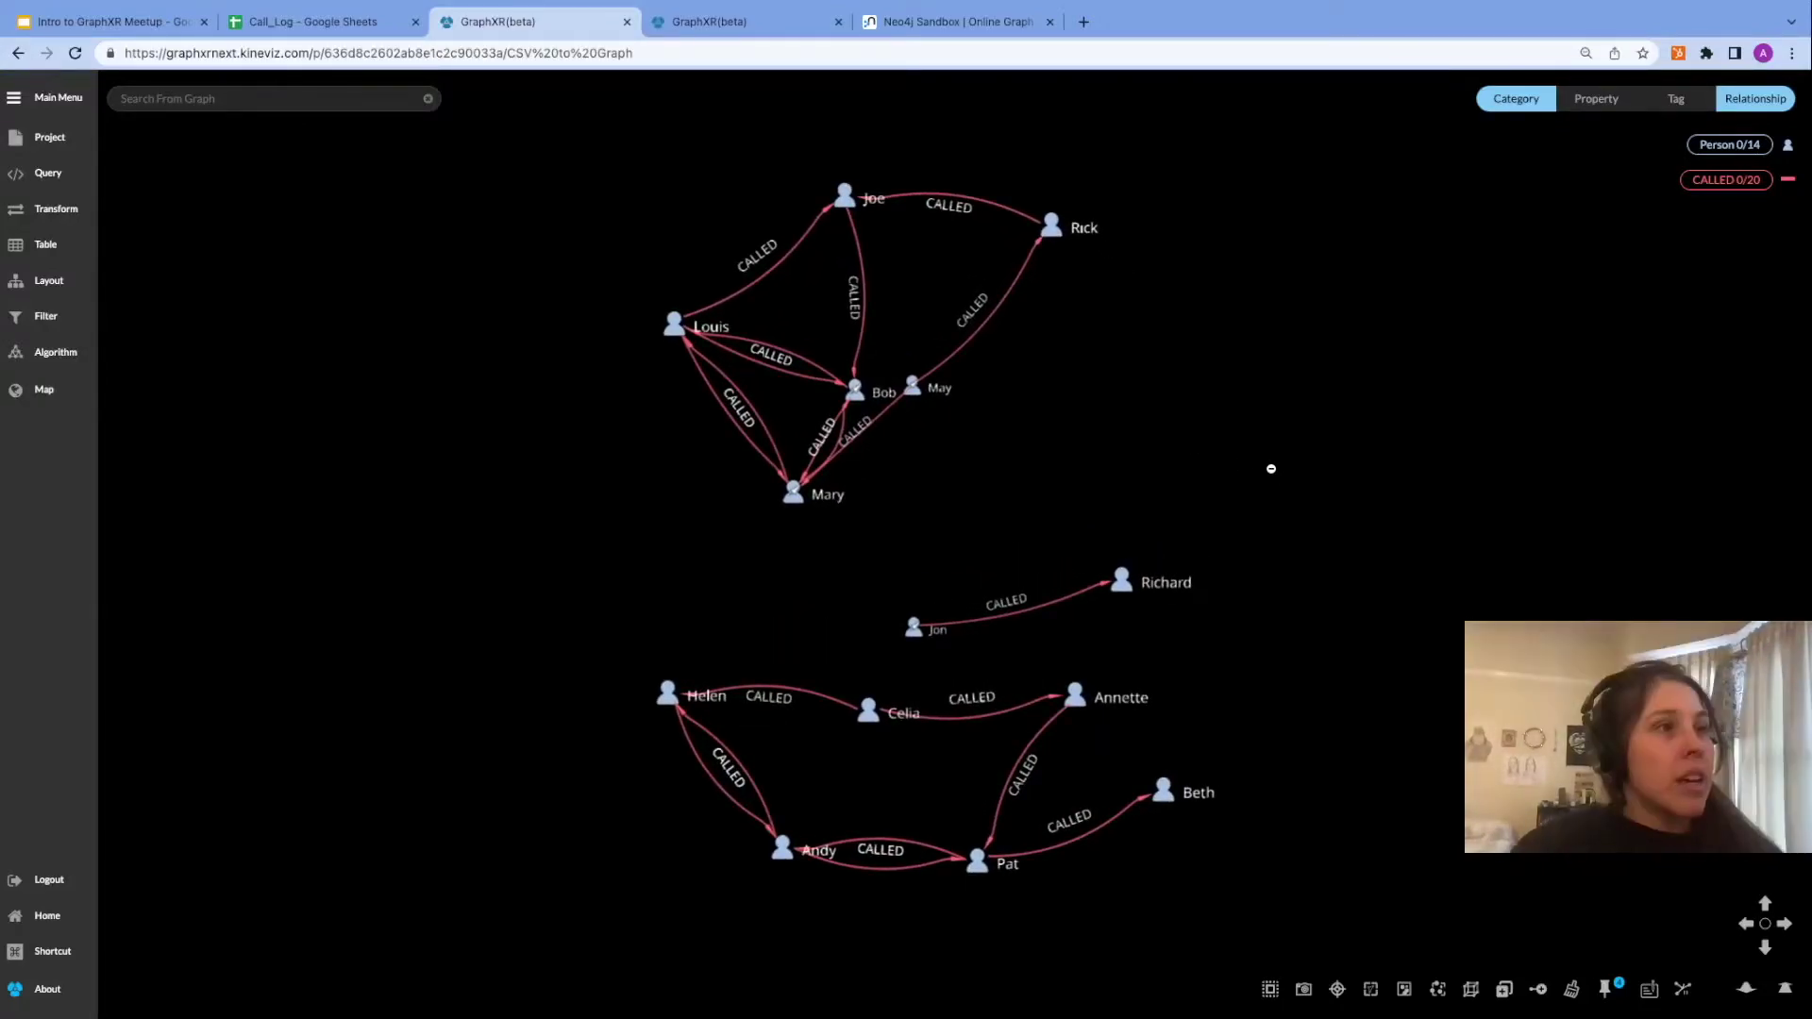
Reopen the project settings, hide the pin icons on the nodes, and close the settings.
left_click(63, 147)
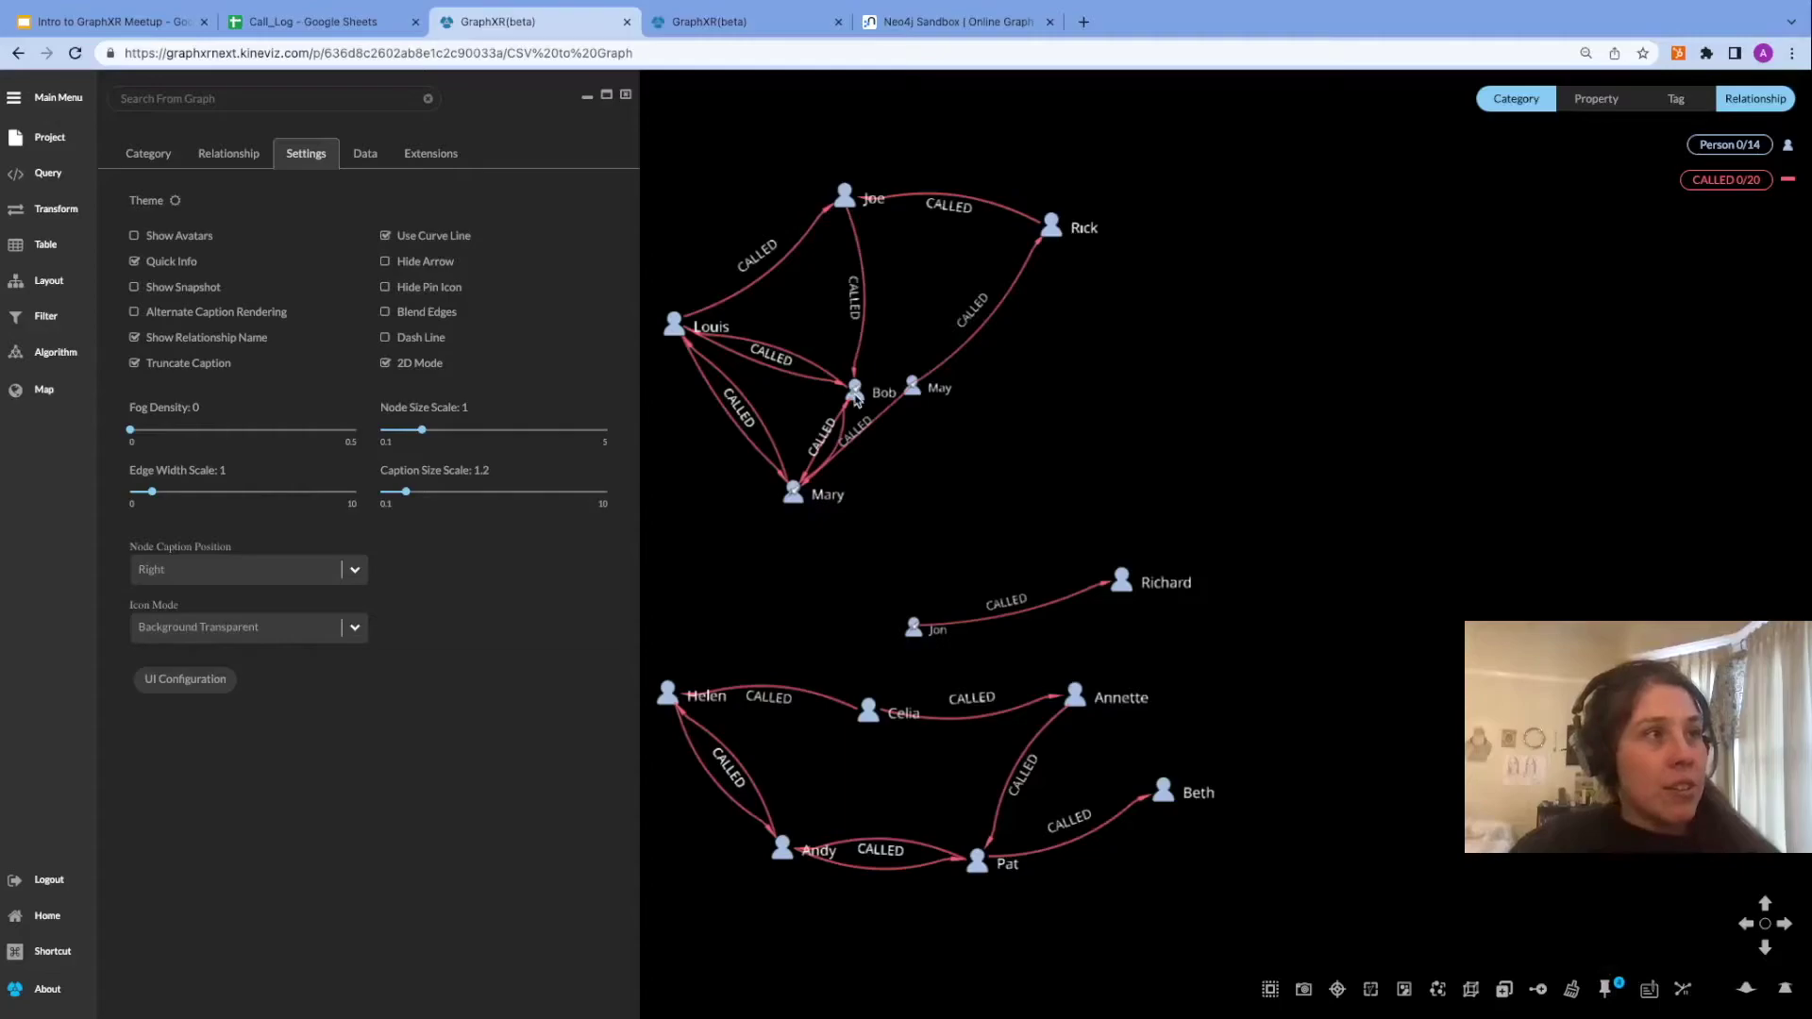
mouse_move(856, 397)
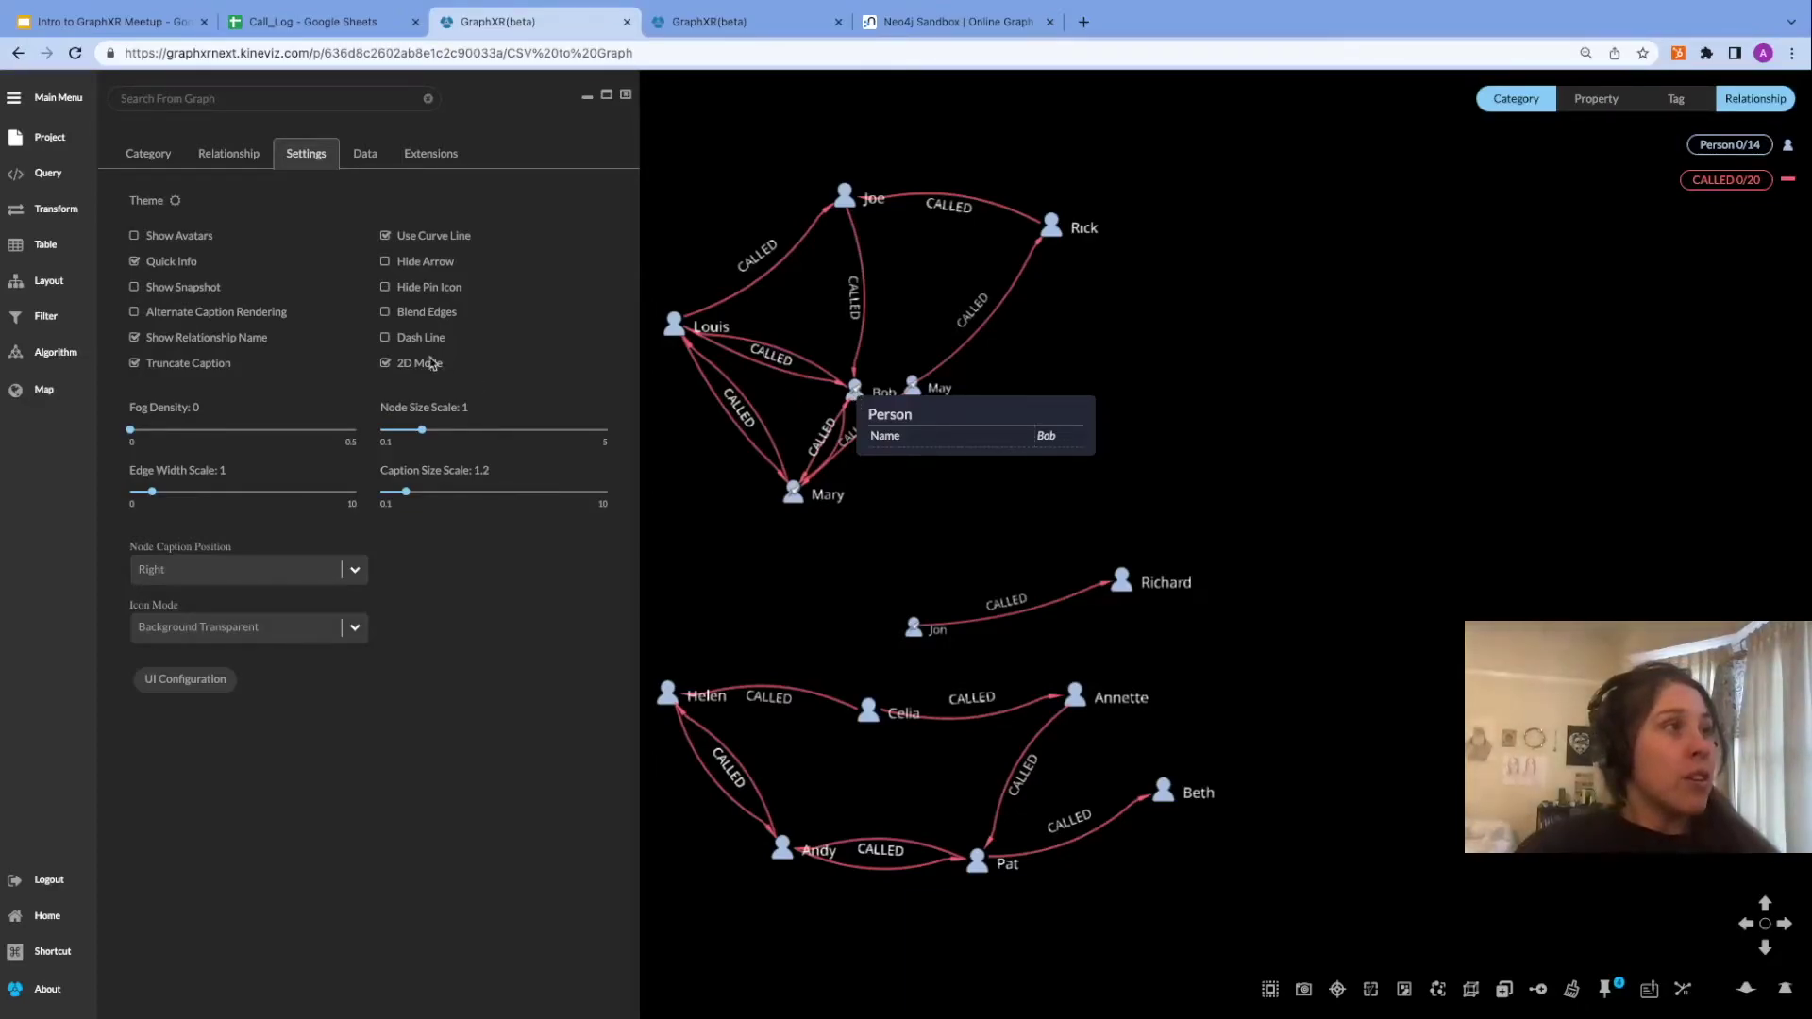
left_click(386, 288)
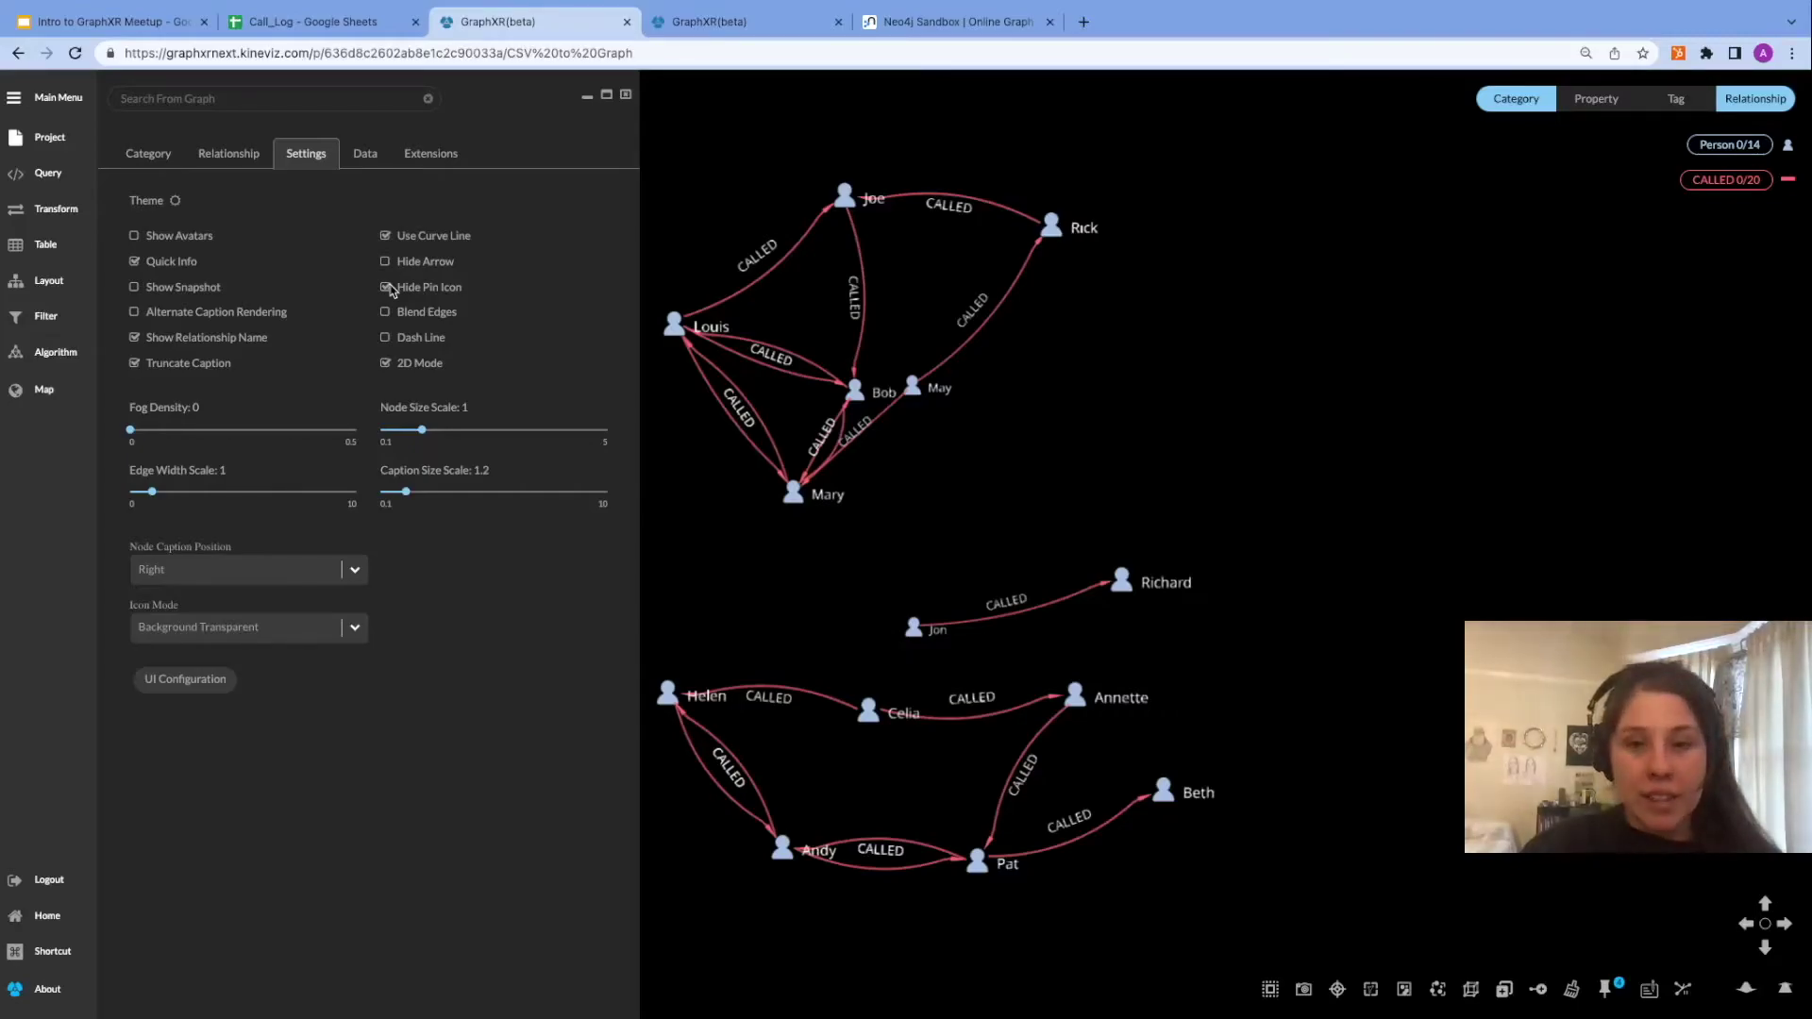
left_click(627, 95)
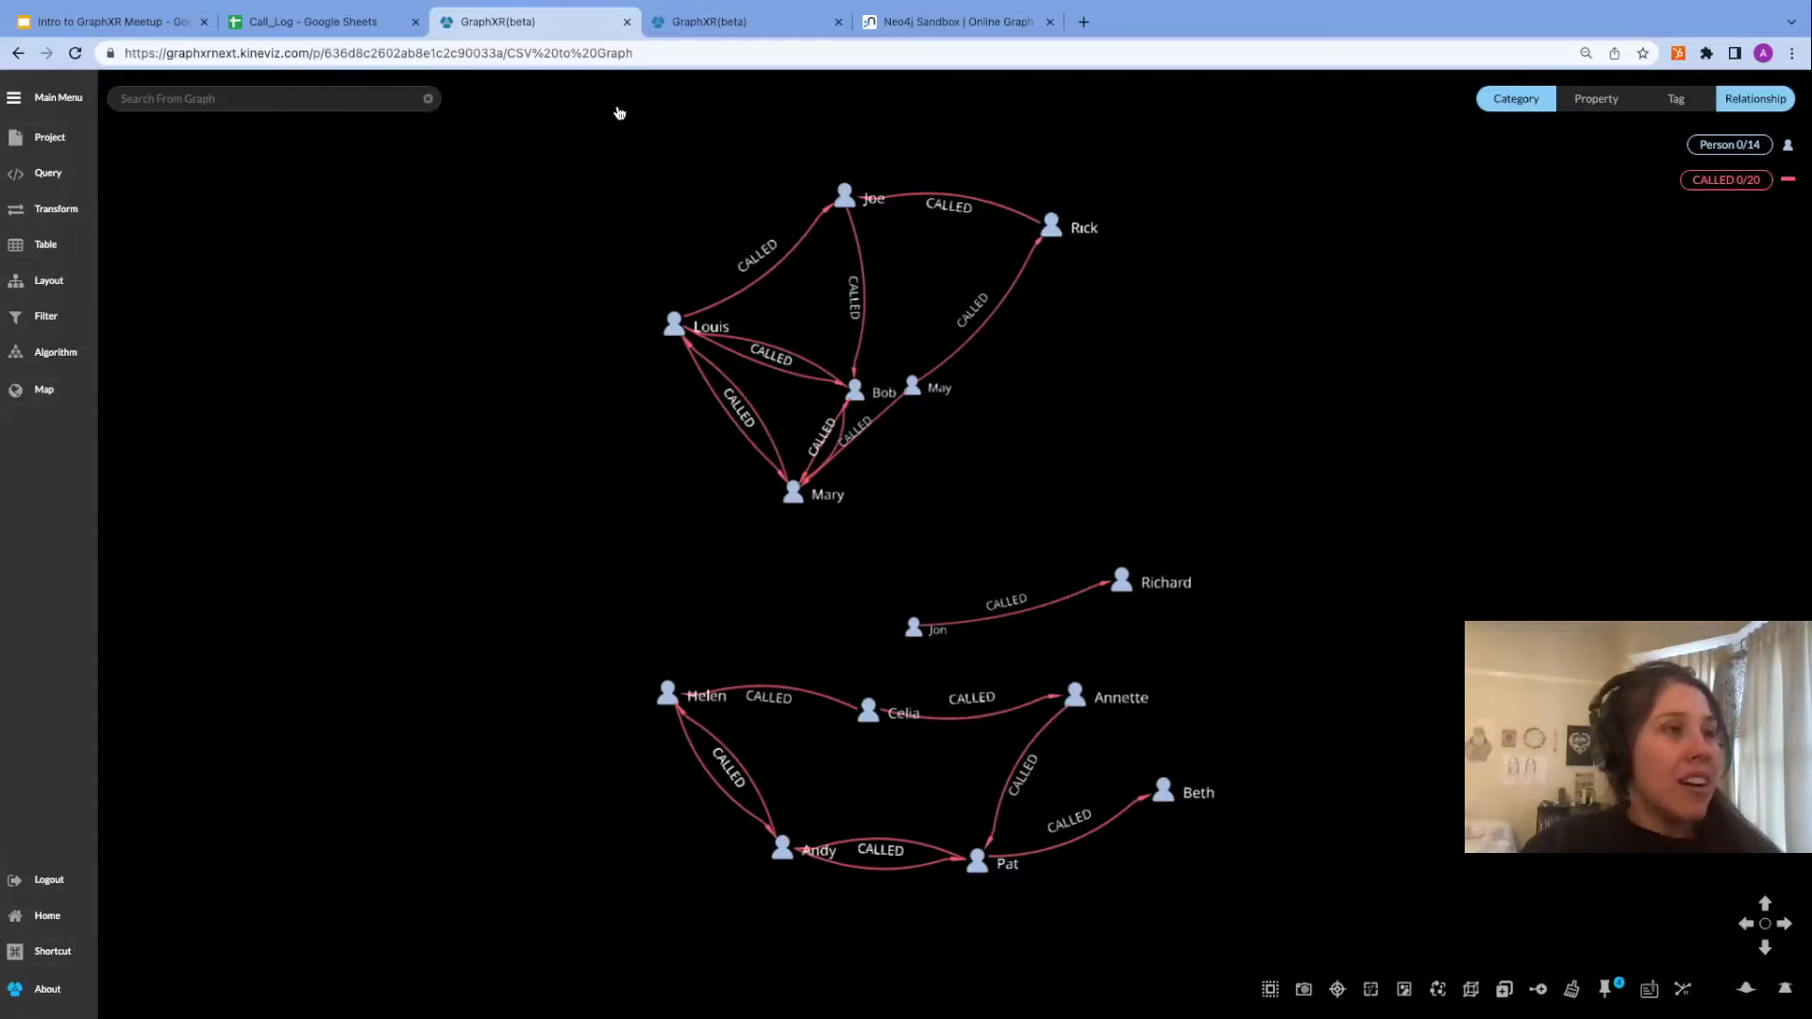
Save the current graph as a project view named Call log.
left_click(40, 142)
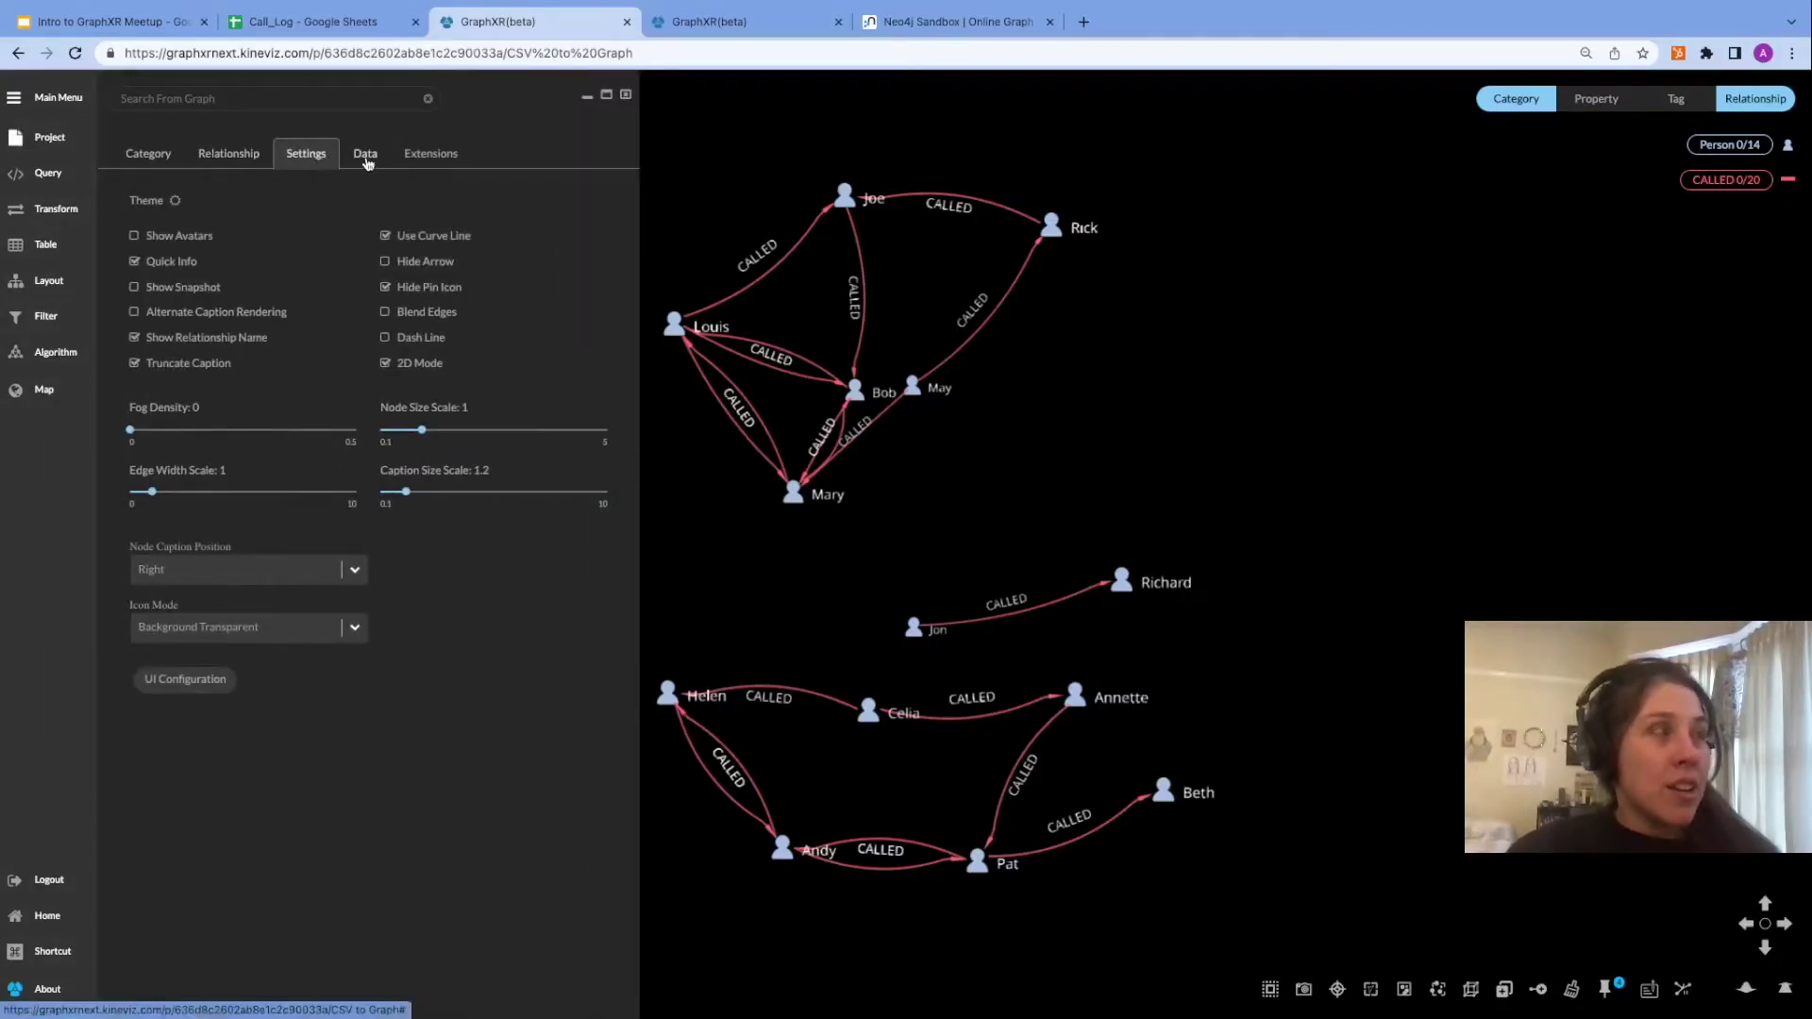
left_click(367, 159)
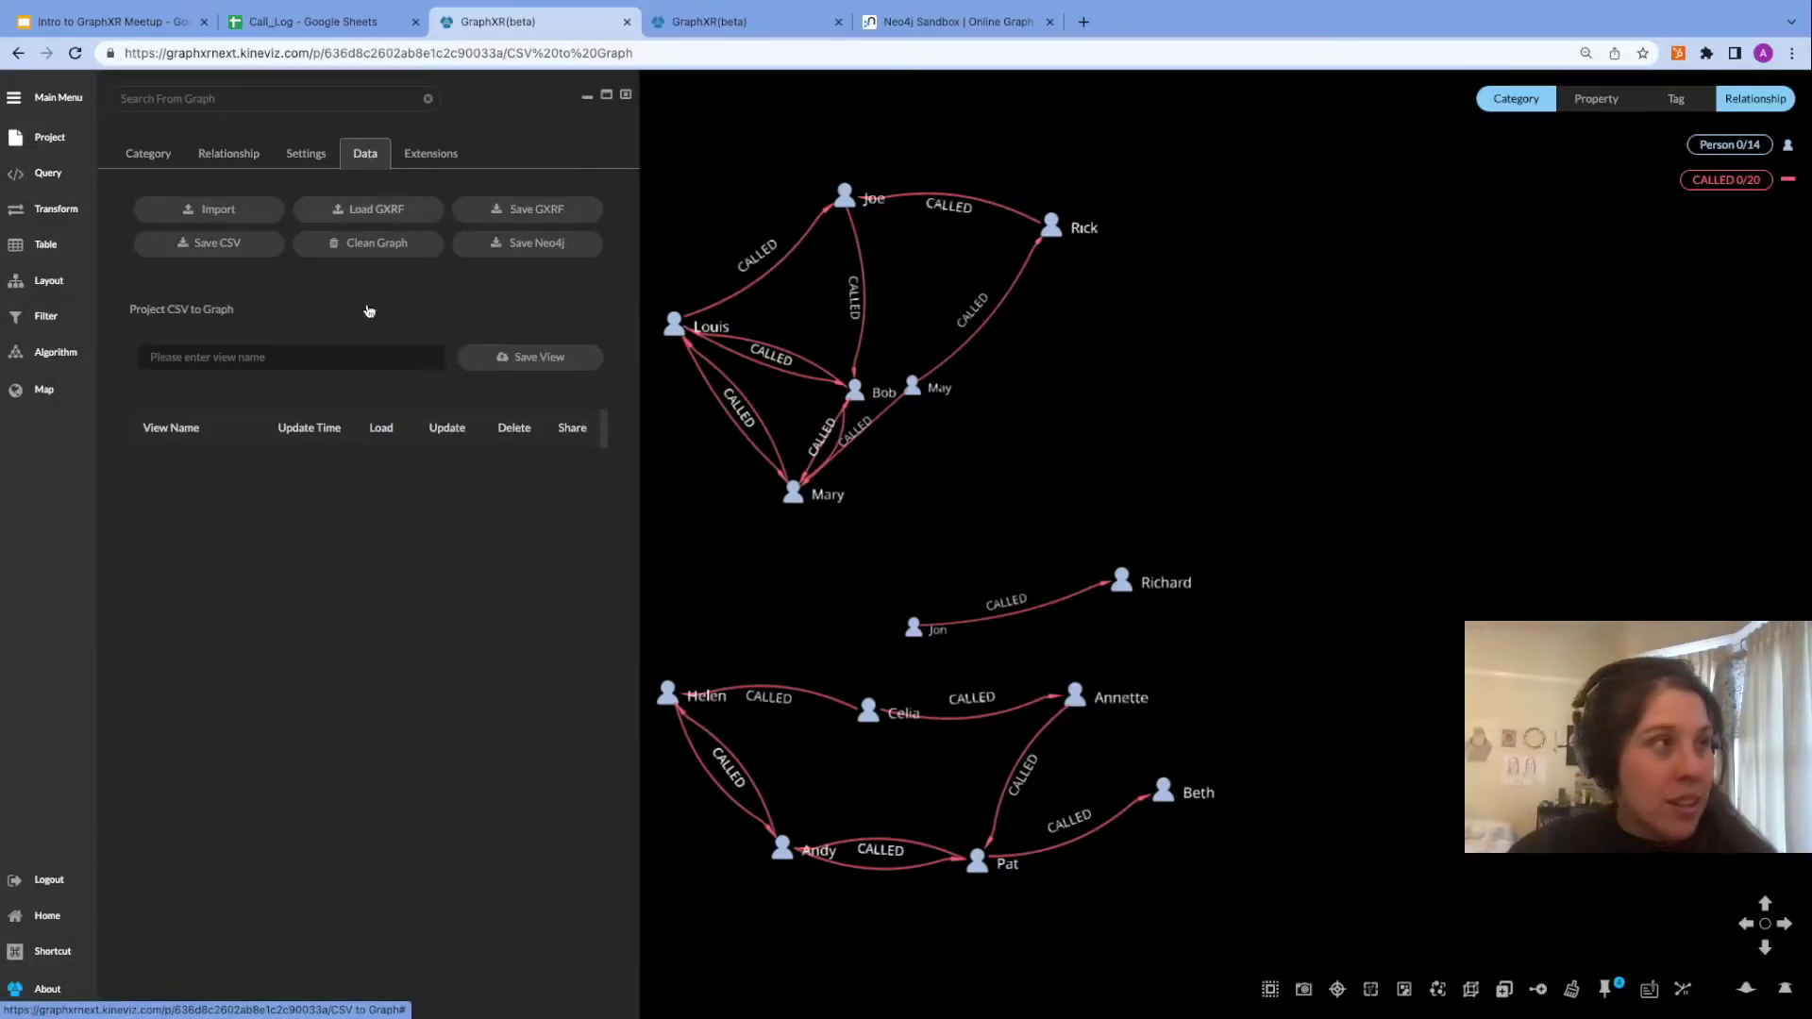
left_click(370, 357)
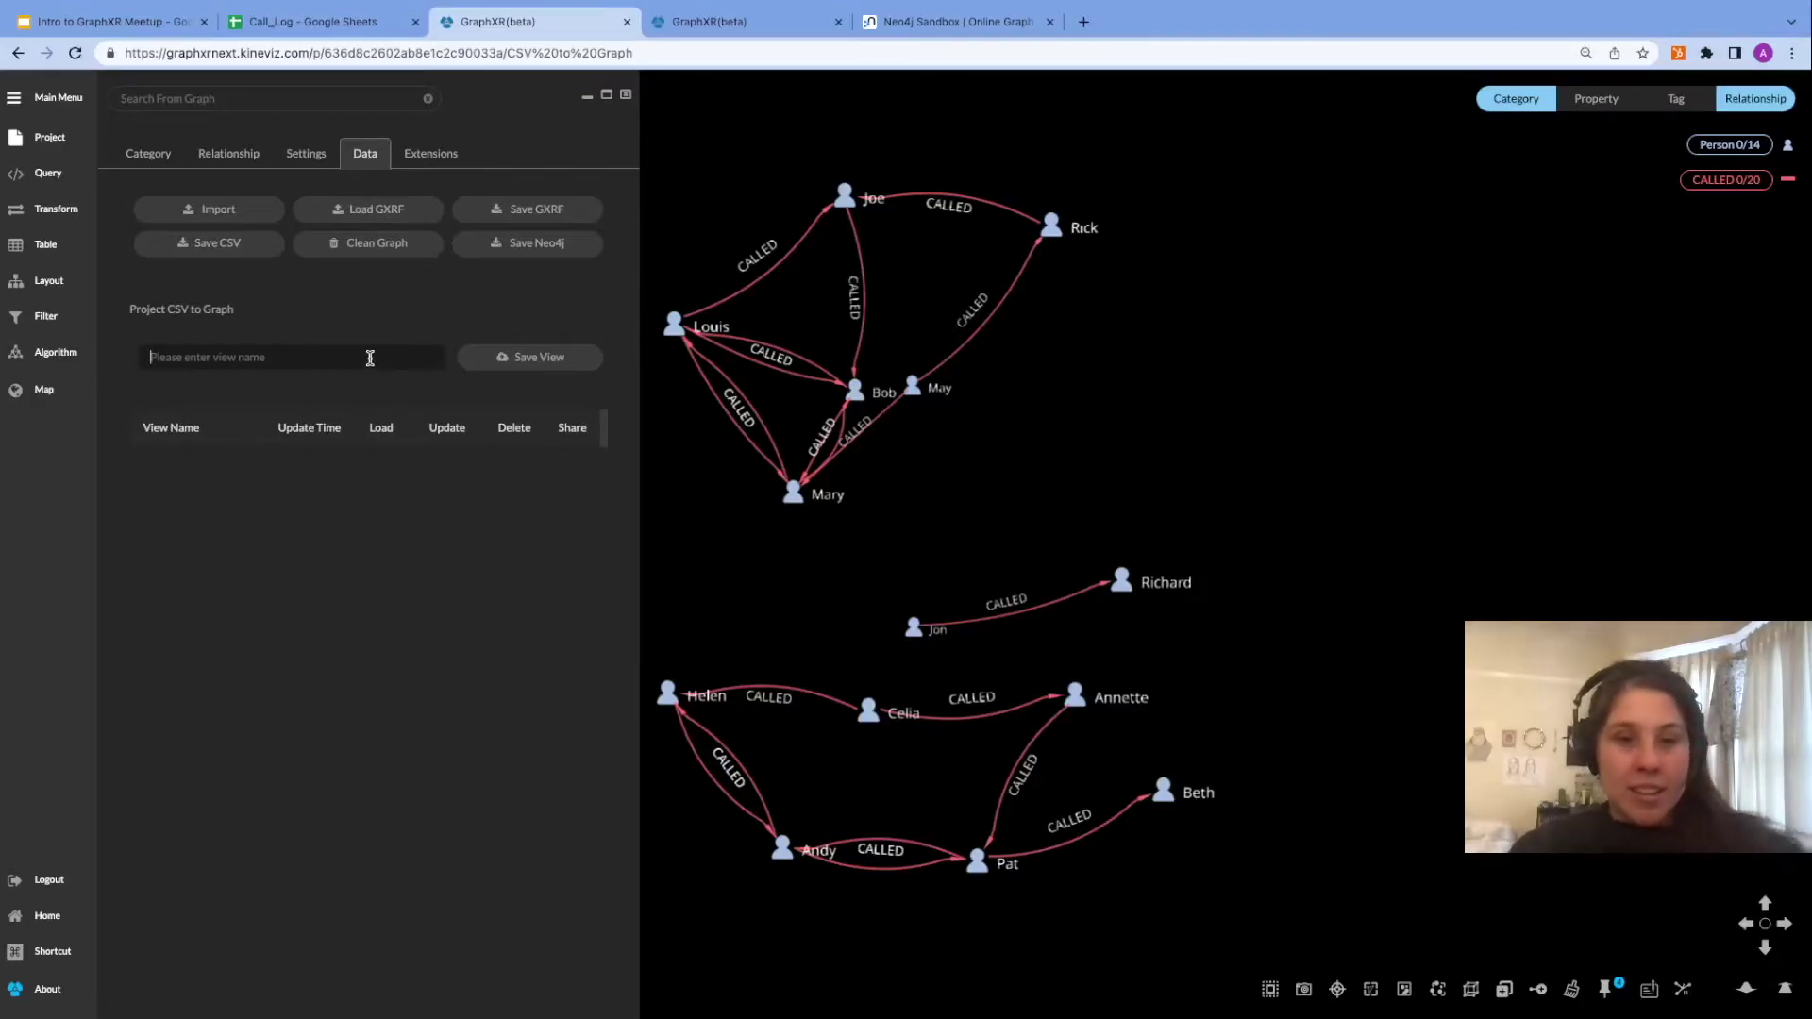
type("Ca")
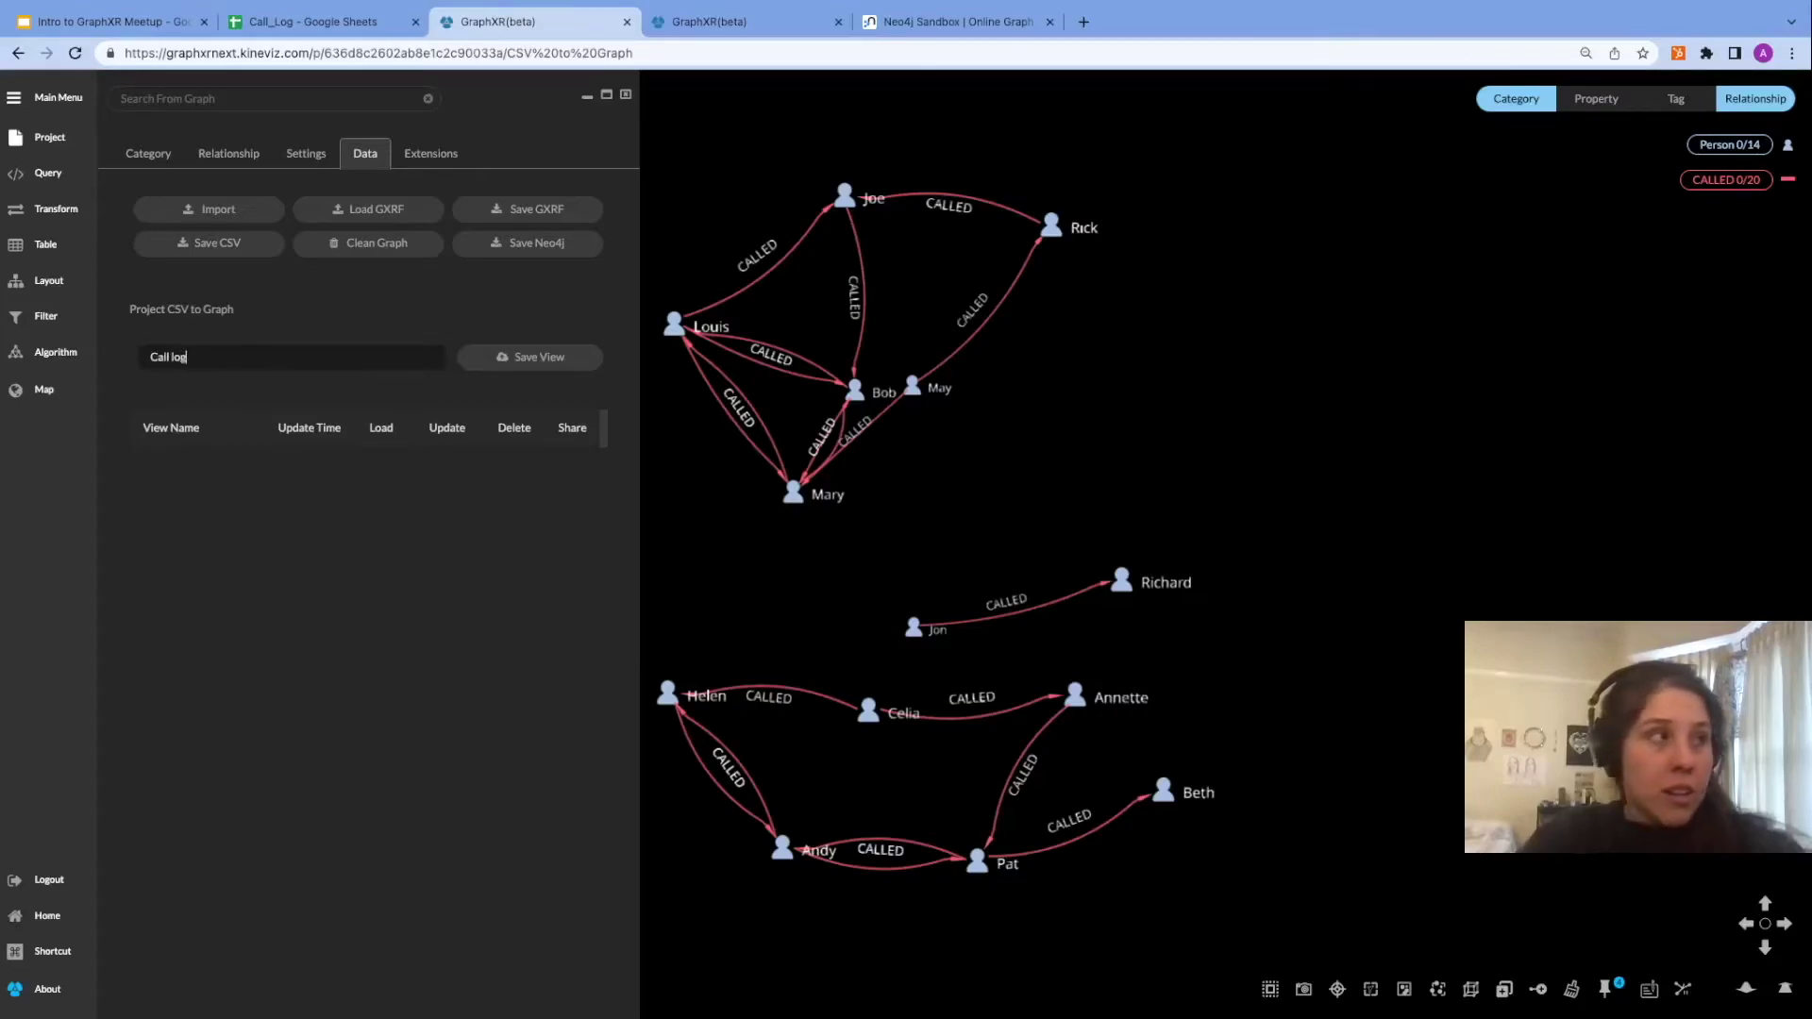
type("ll log")
left_click(571, 359)
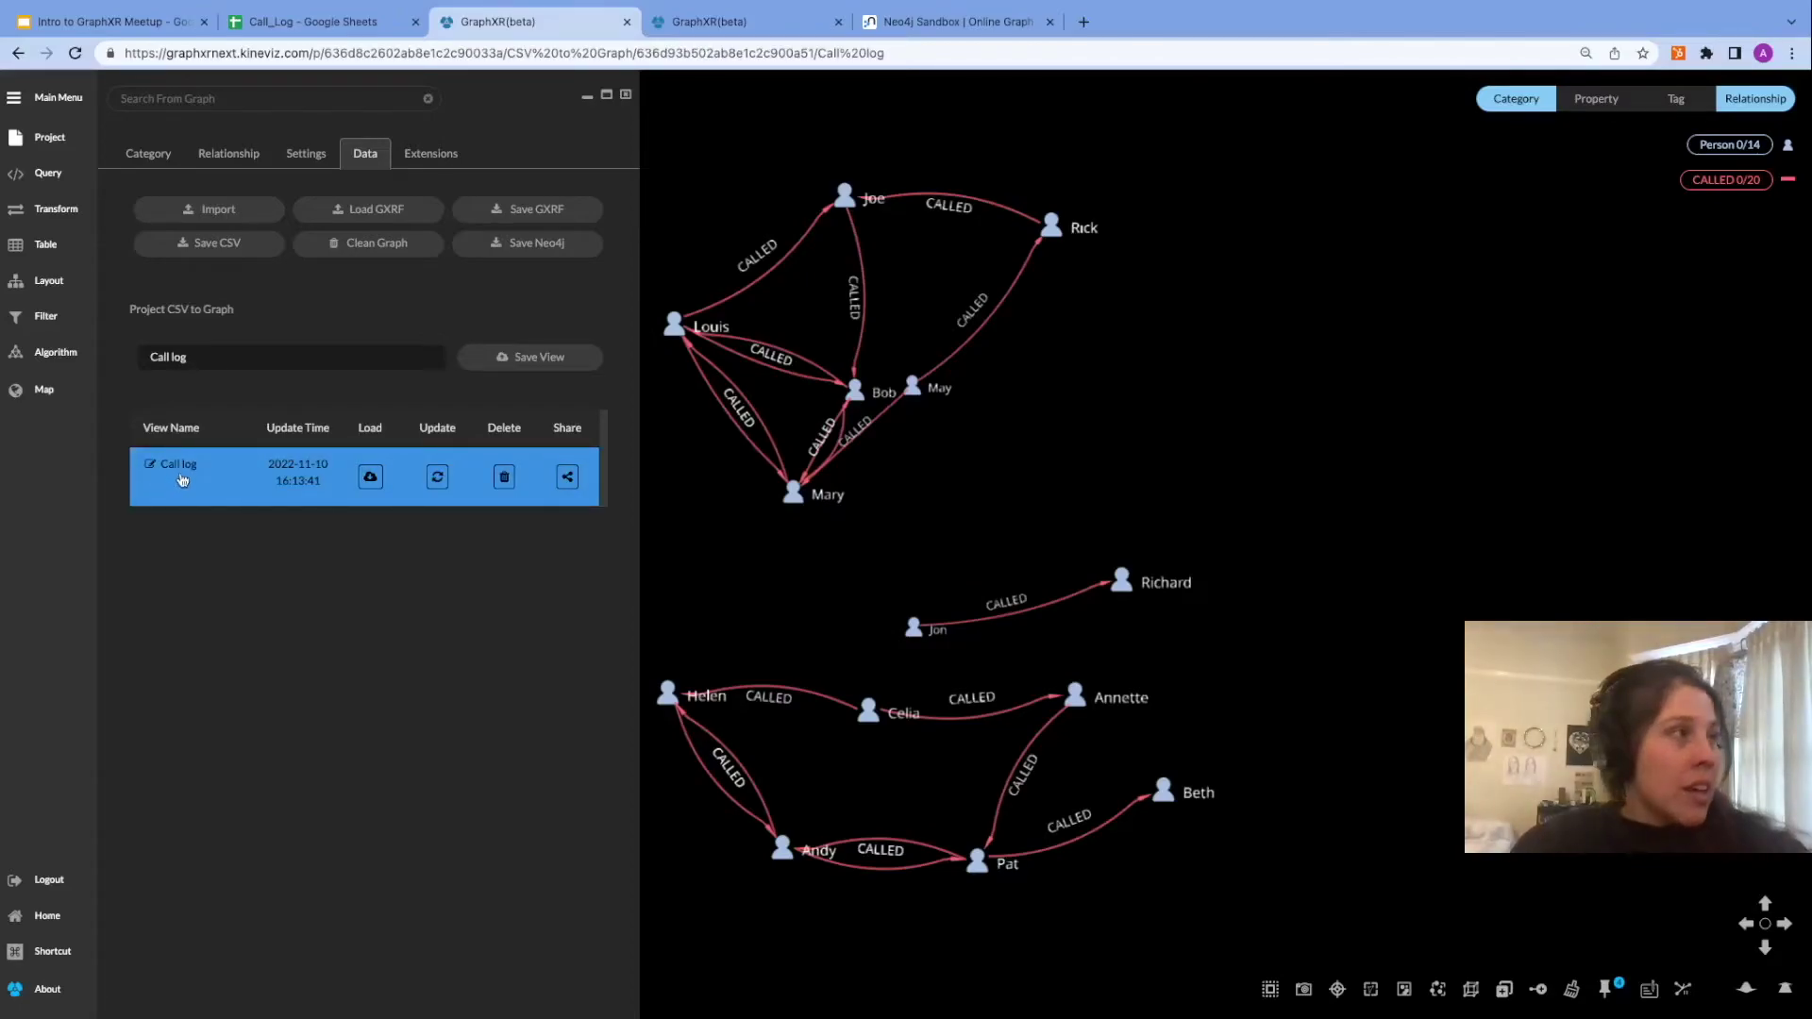
Open the share link of the Call log view and examine the share part of its address.
left_click(567, 478)
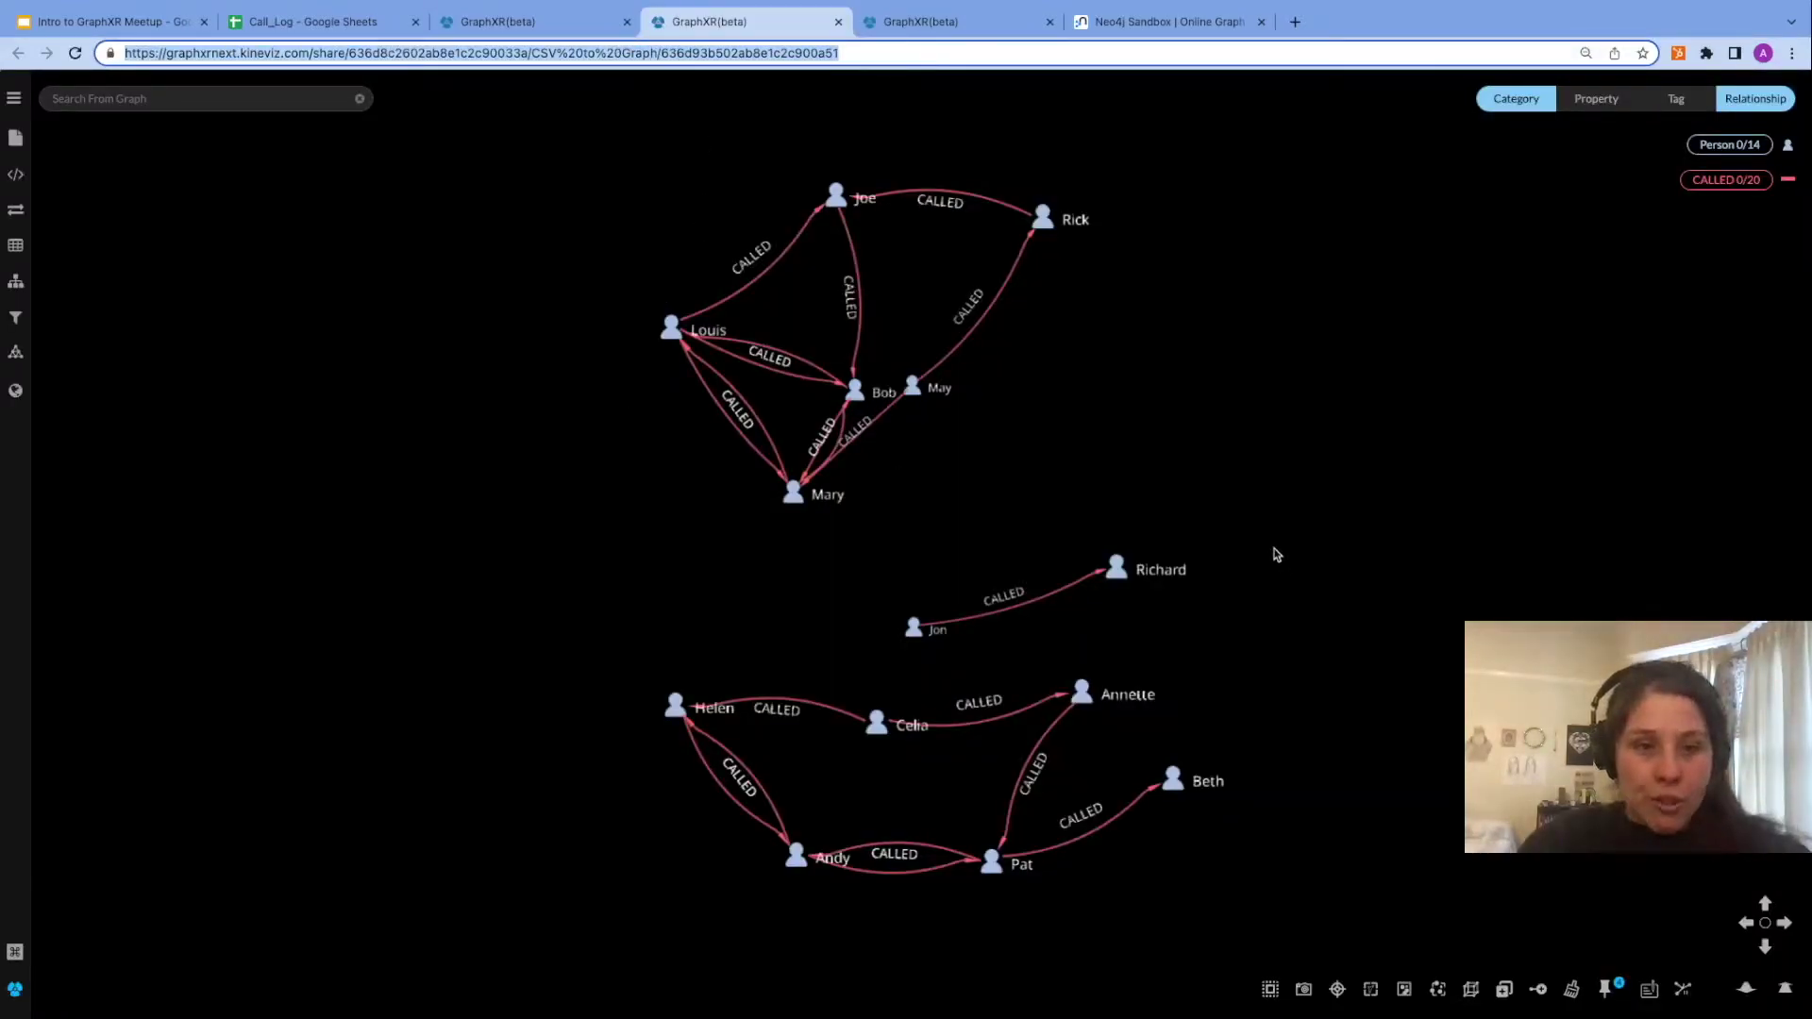
left_click(538, 55)
left_click_drag(310, 55, 337, 56)
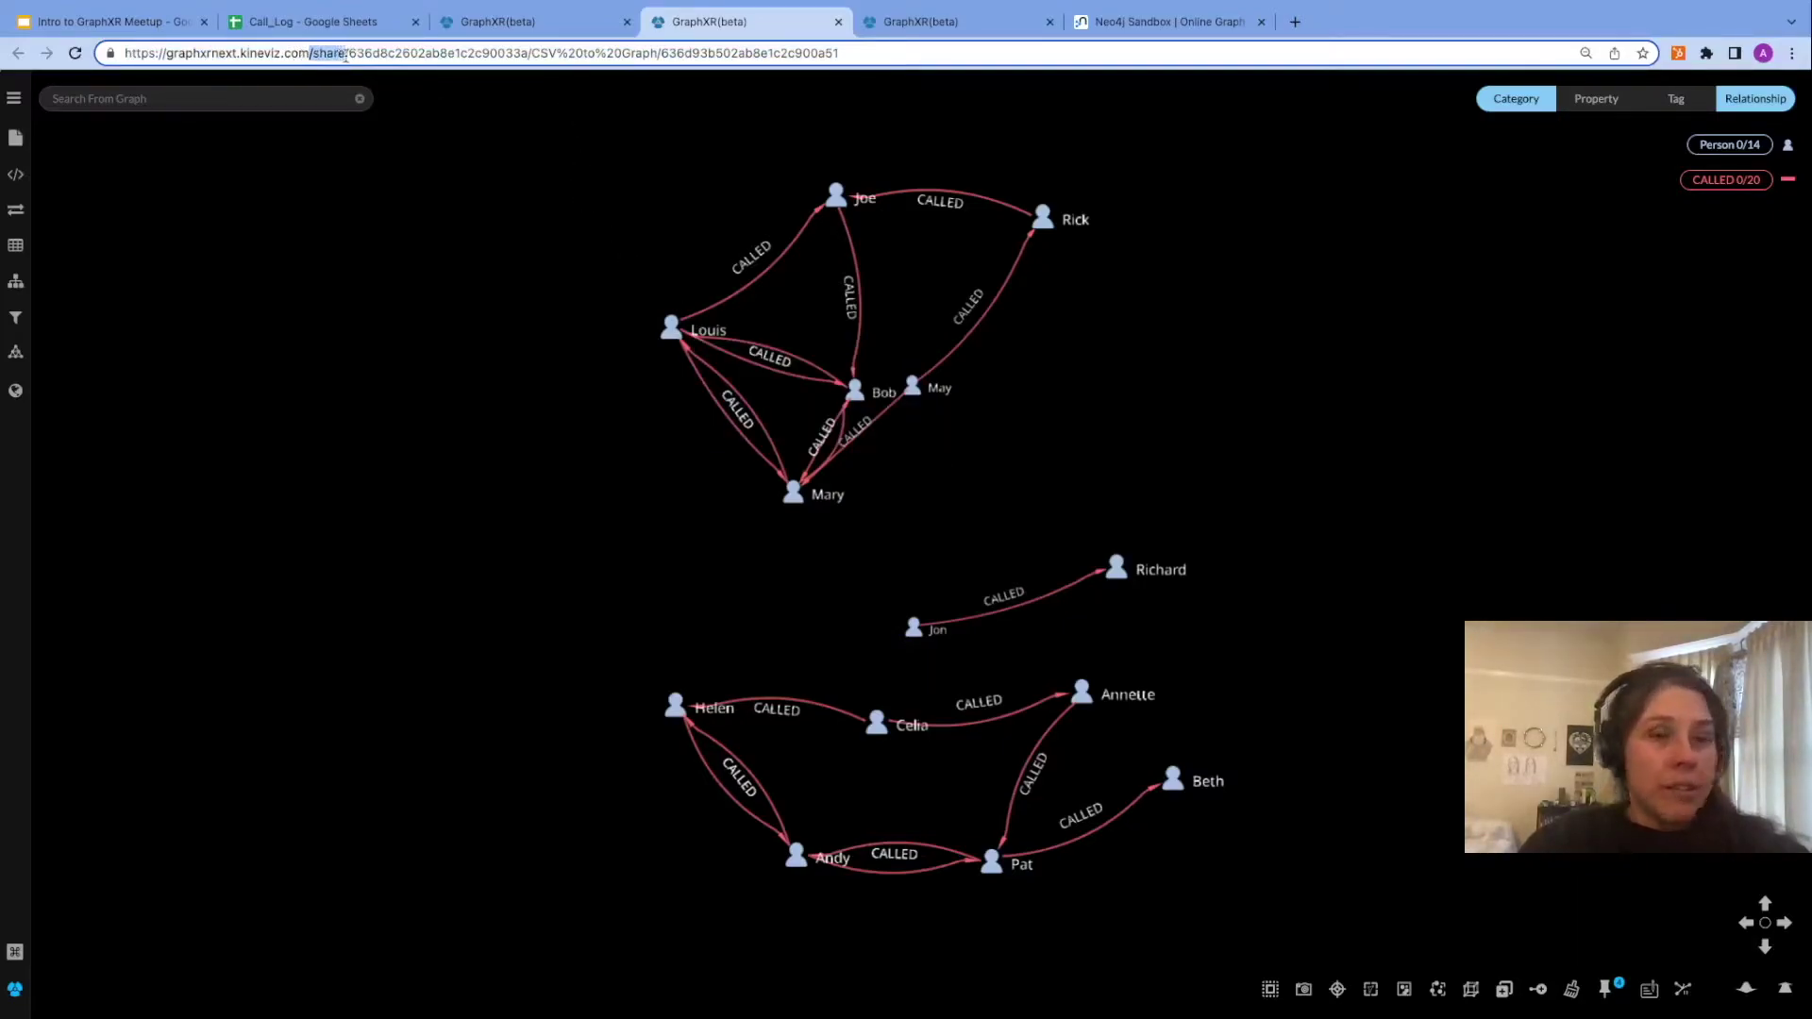
left_click(421, 187)
left_click(498, 23)
left_click(715, 27)
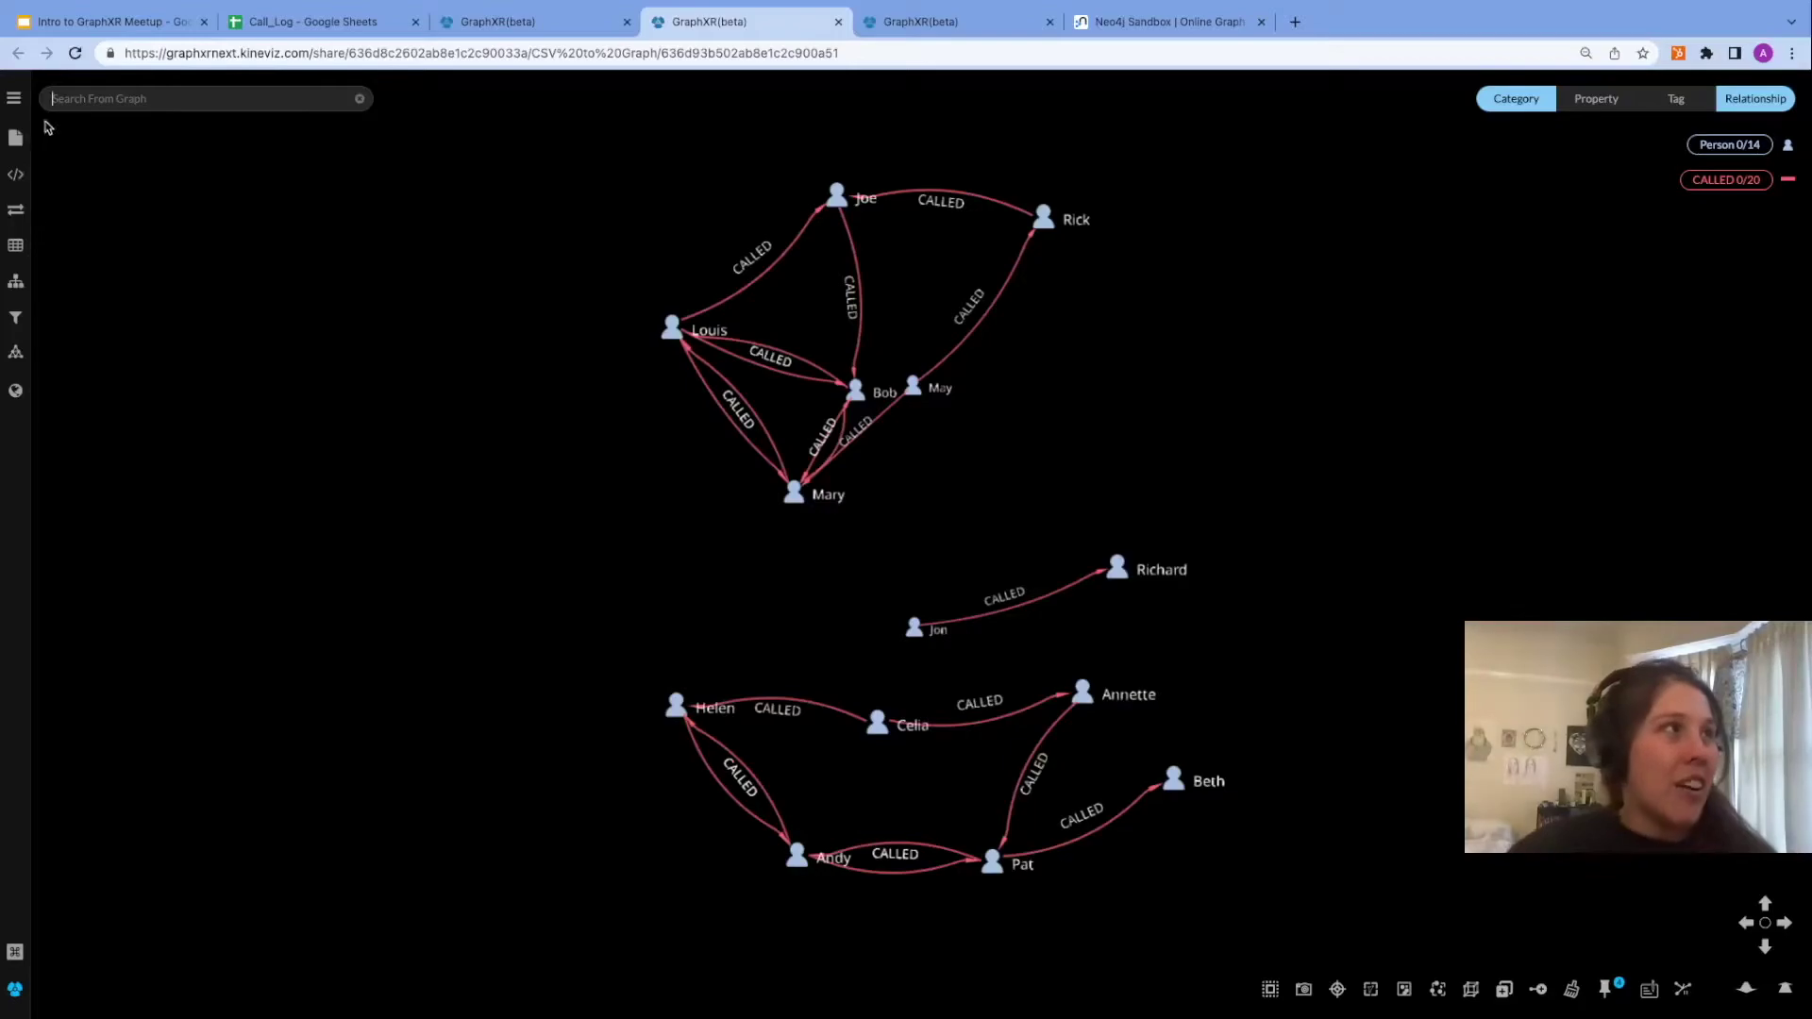
Return to the original project and export the graph as a GXRF file.
left_click(563, 23)
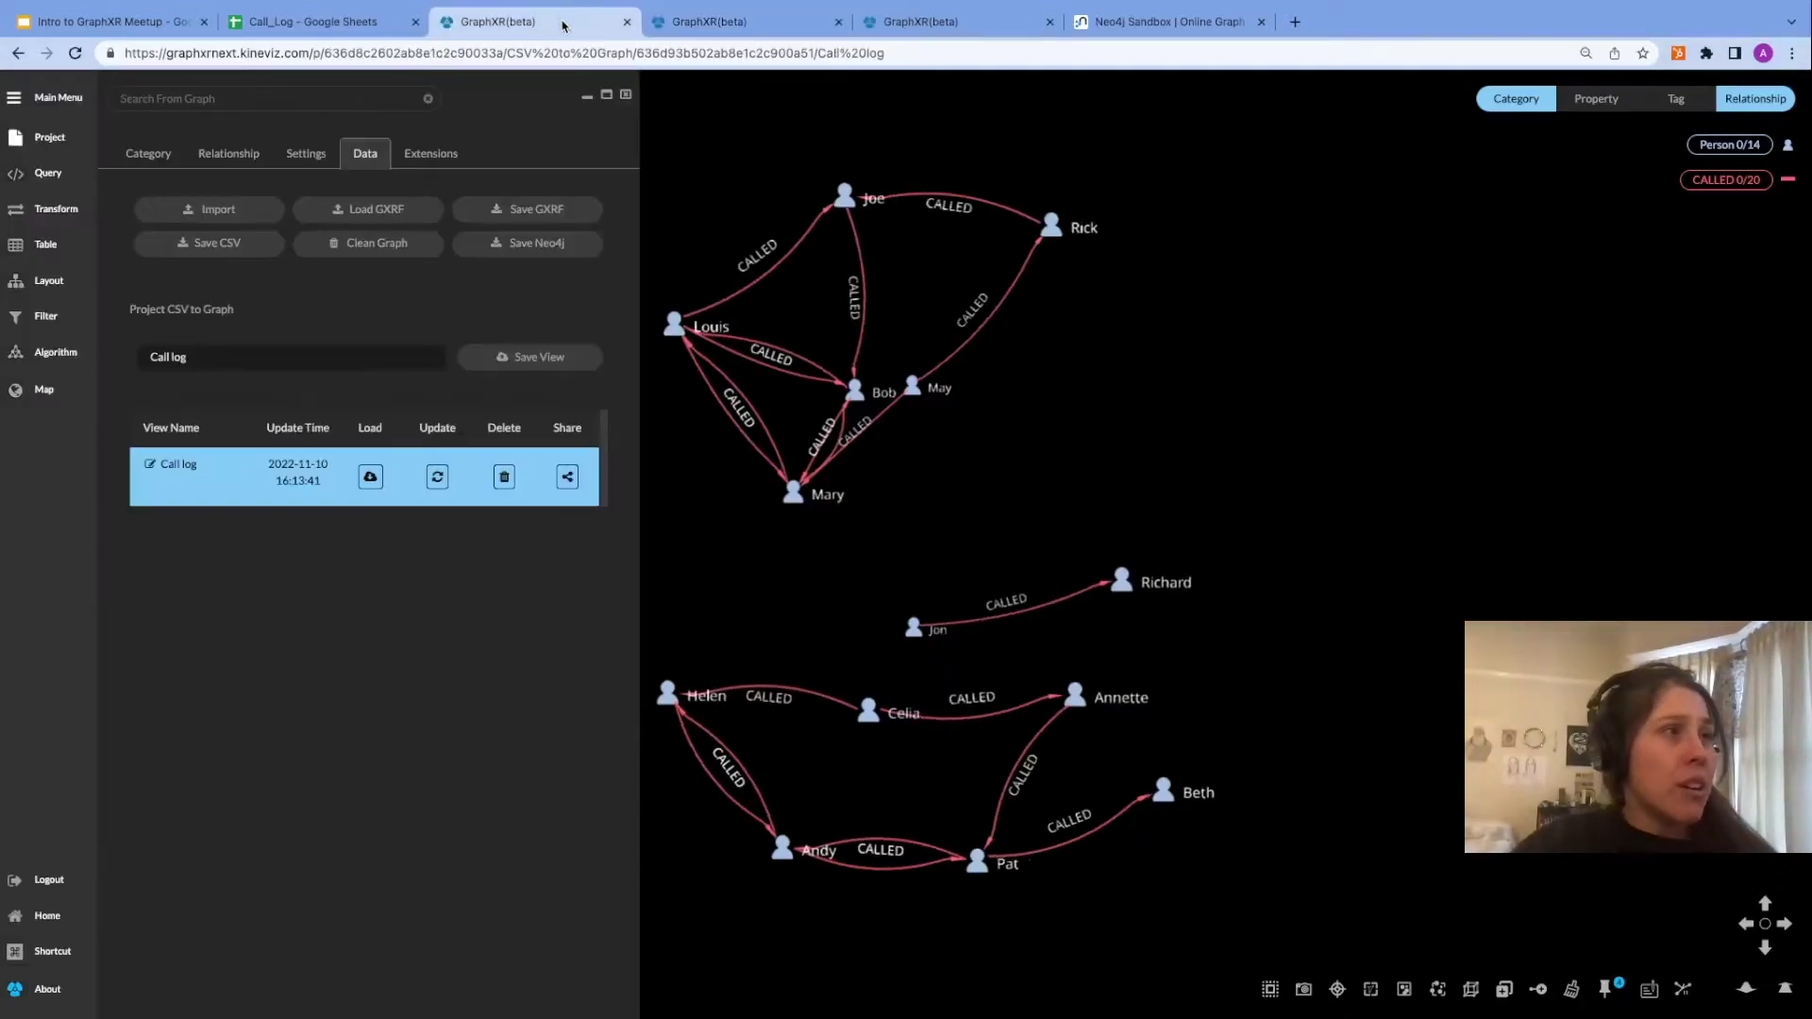
left_click(531, 211)
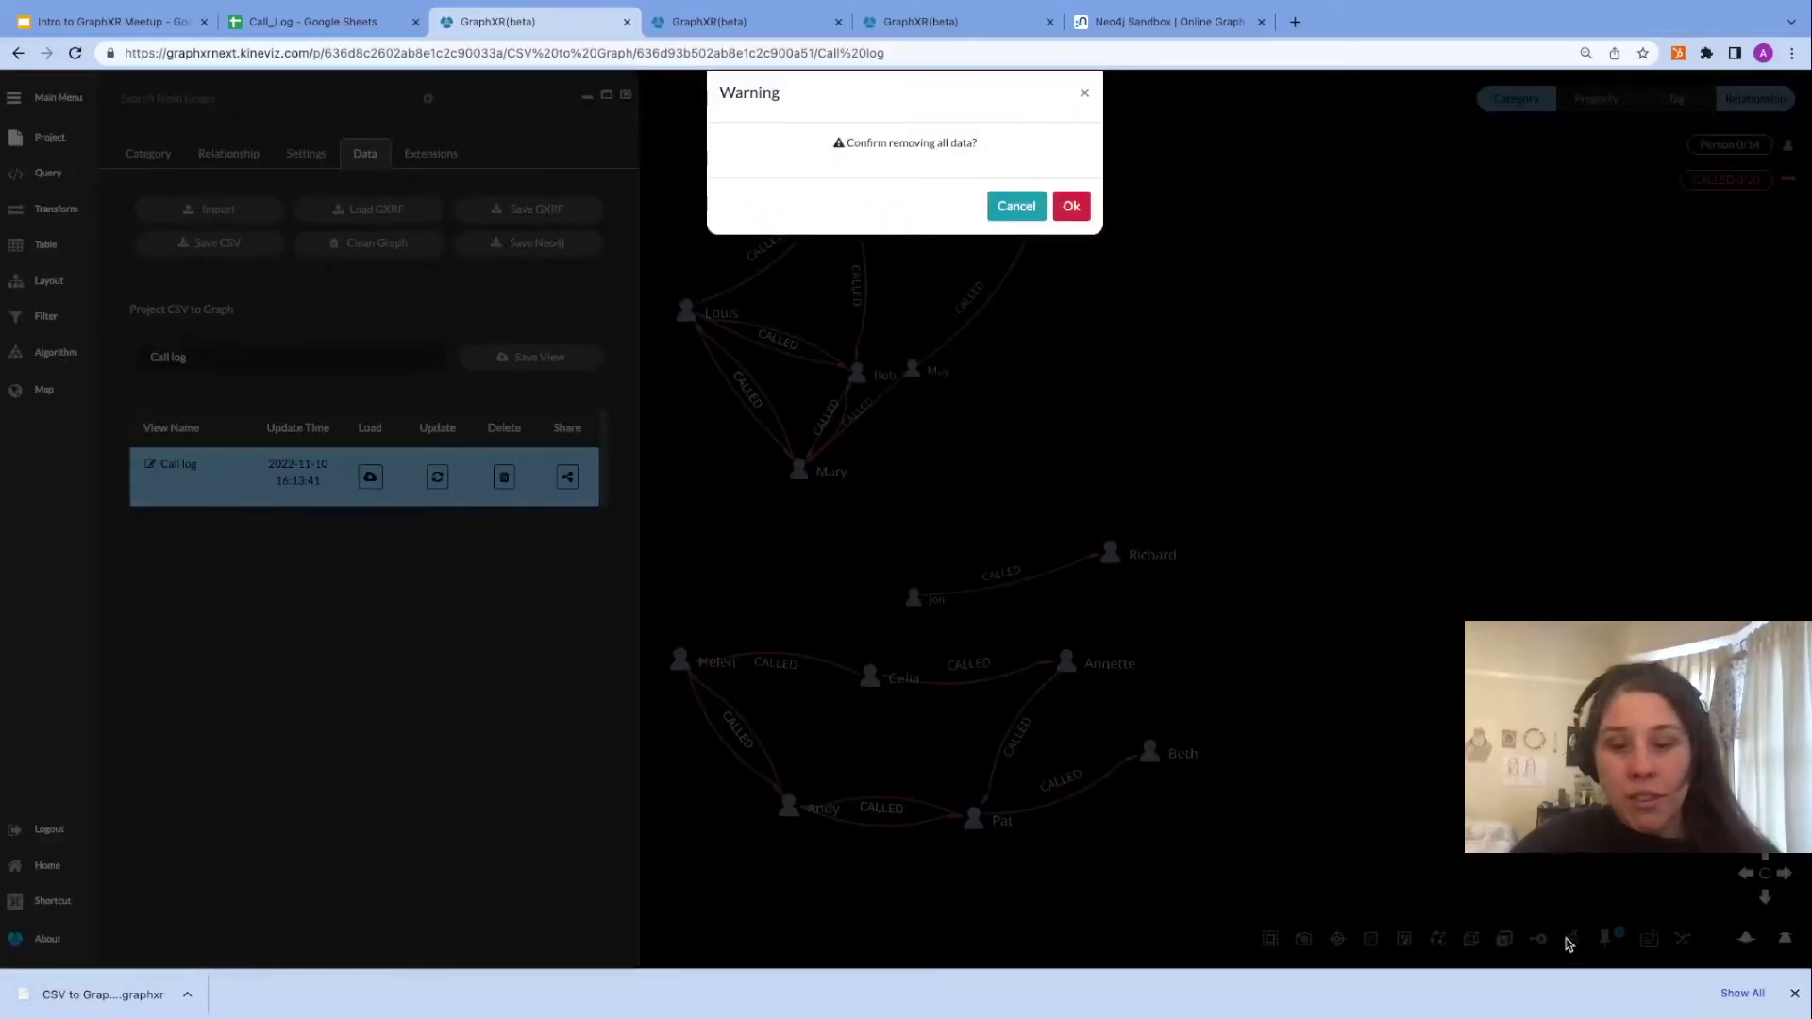
Clear and restore the graph from the downloaded .graphxr file, and return to the presentation slides.
left_click(1072, 205)
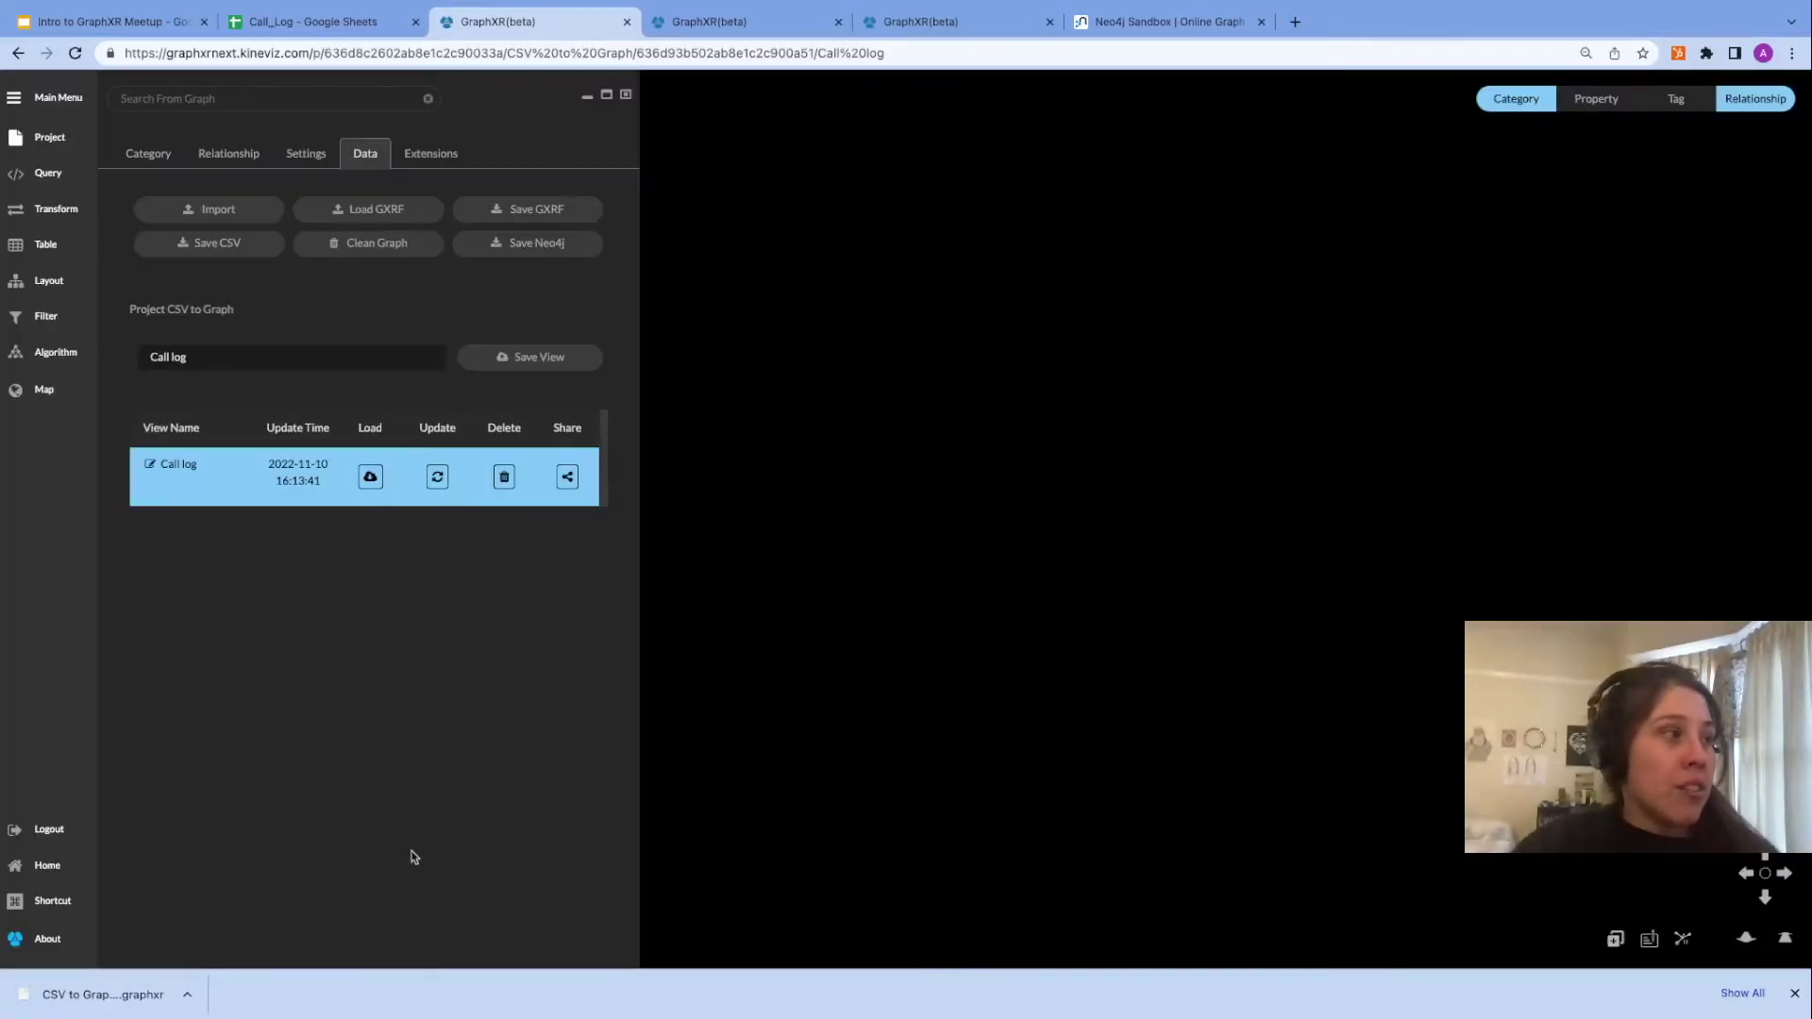
left_click_drag(99, 997, 1044, 525)
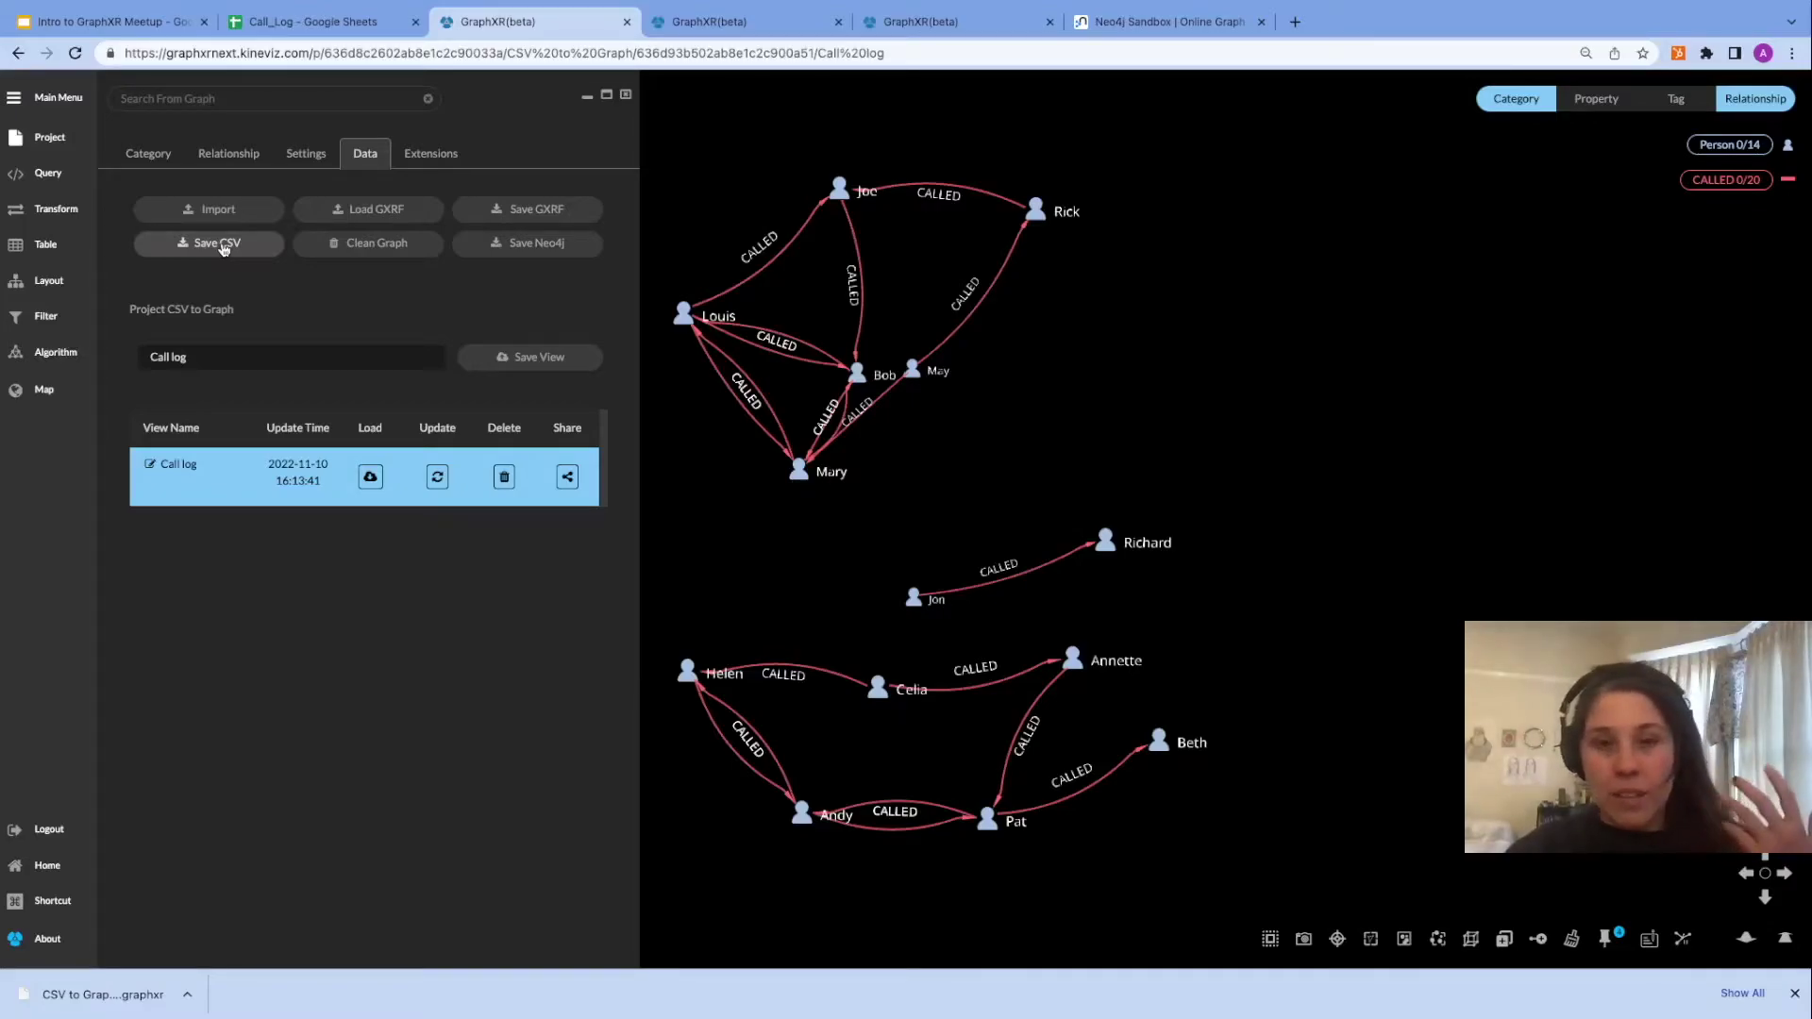
key("super+1")
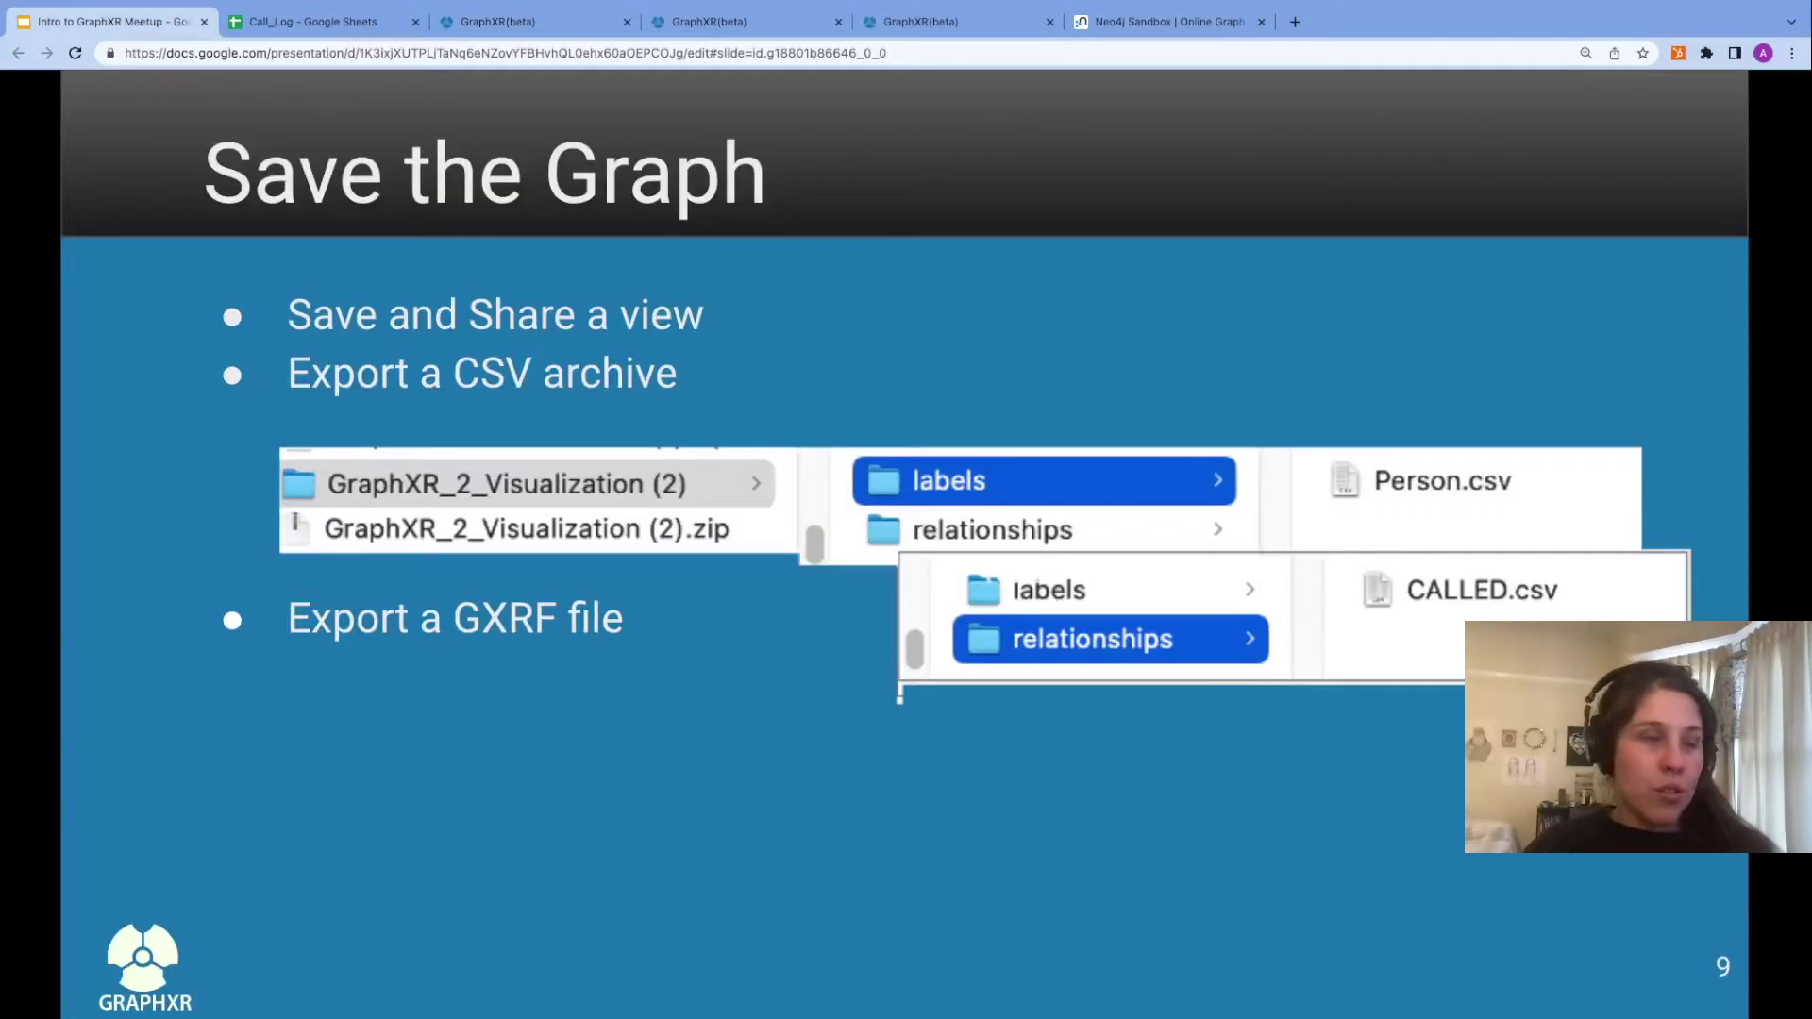
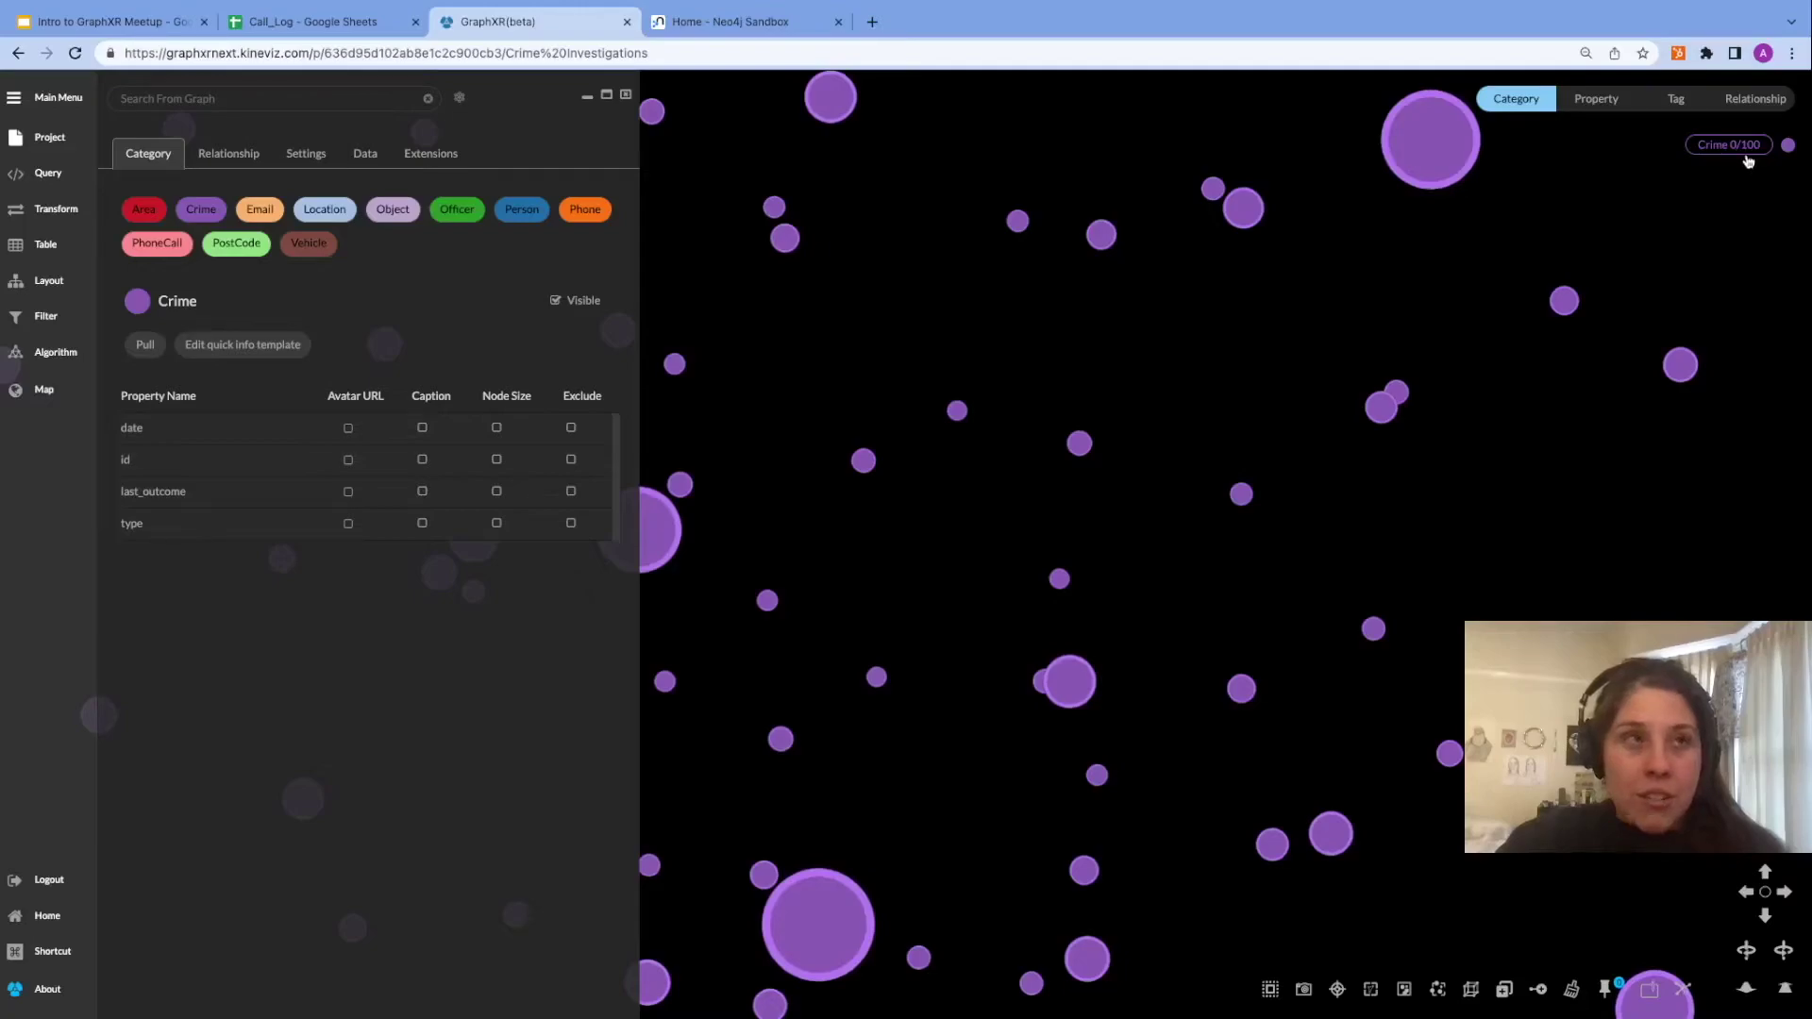
Pull the OCCURRED_AT relationships into the Crime Investigations graph repeatedly to link more crimes with their locations.
left_click(236, 166)
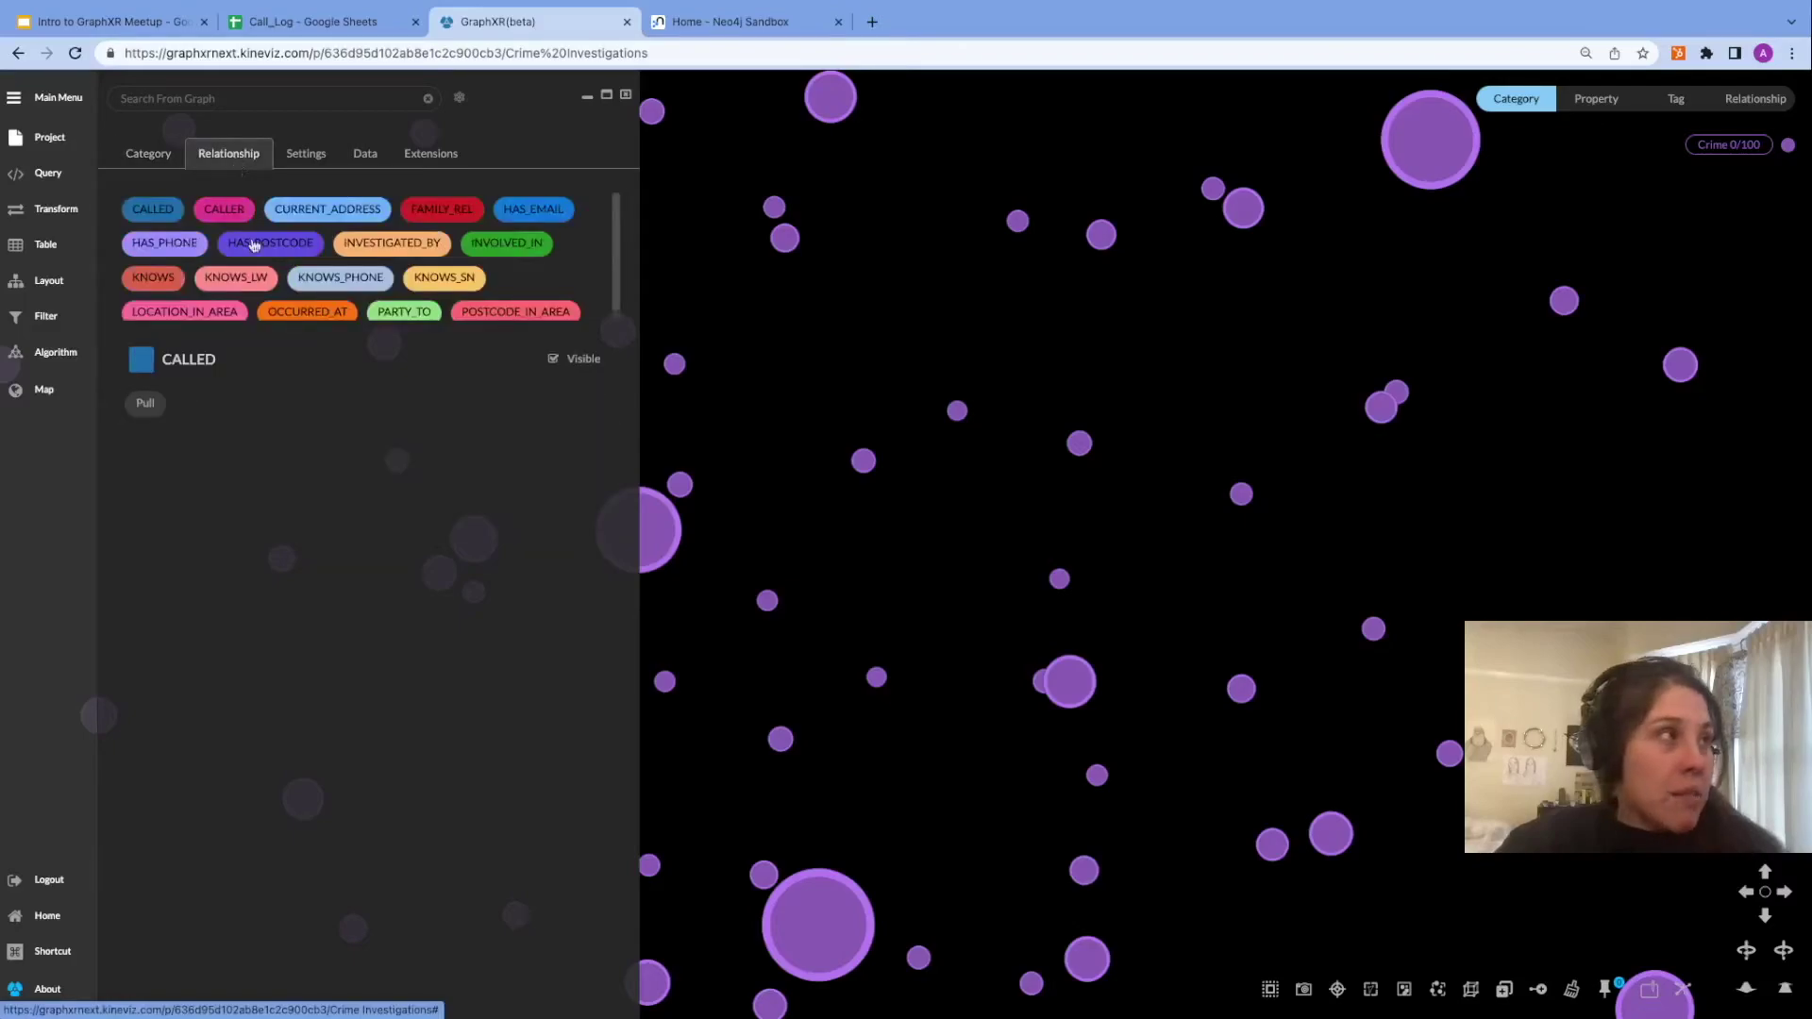
scroll(270, 270, "down", 1)
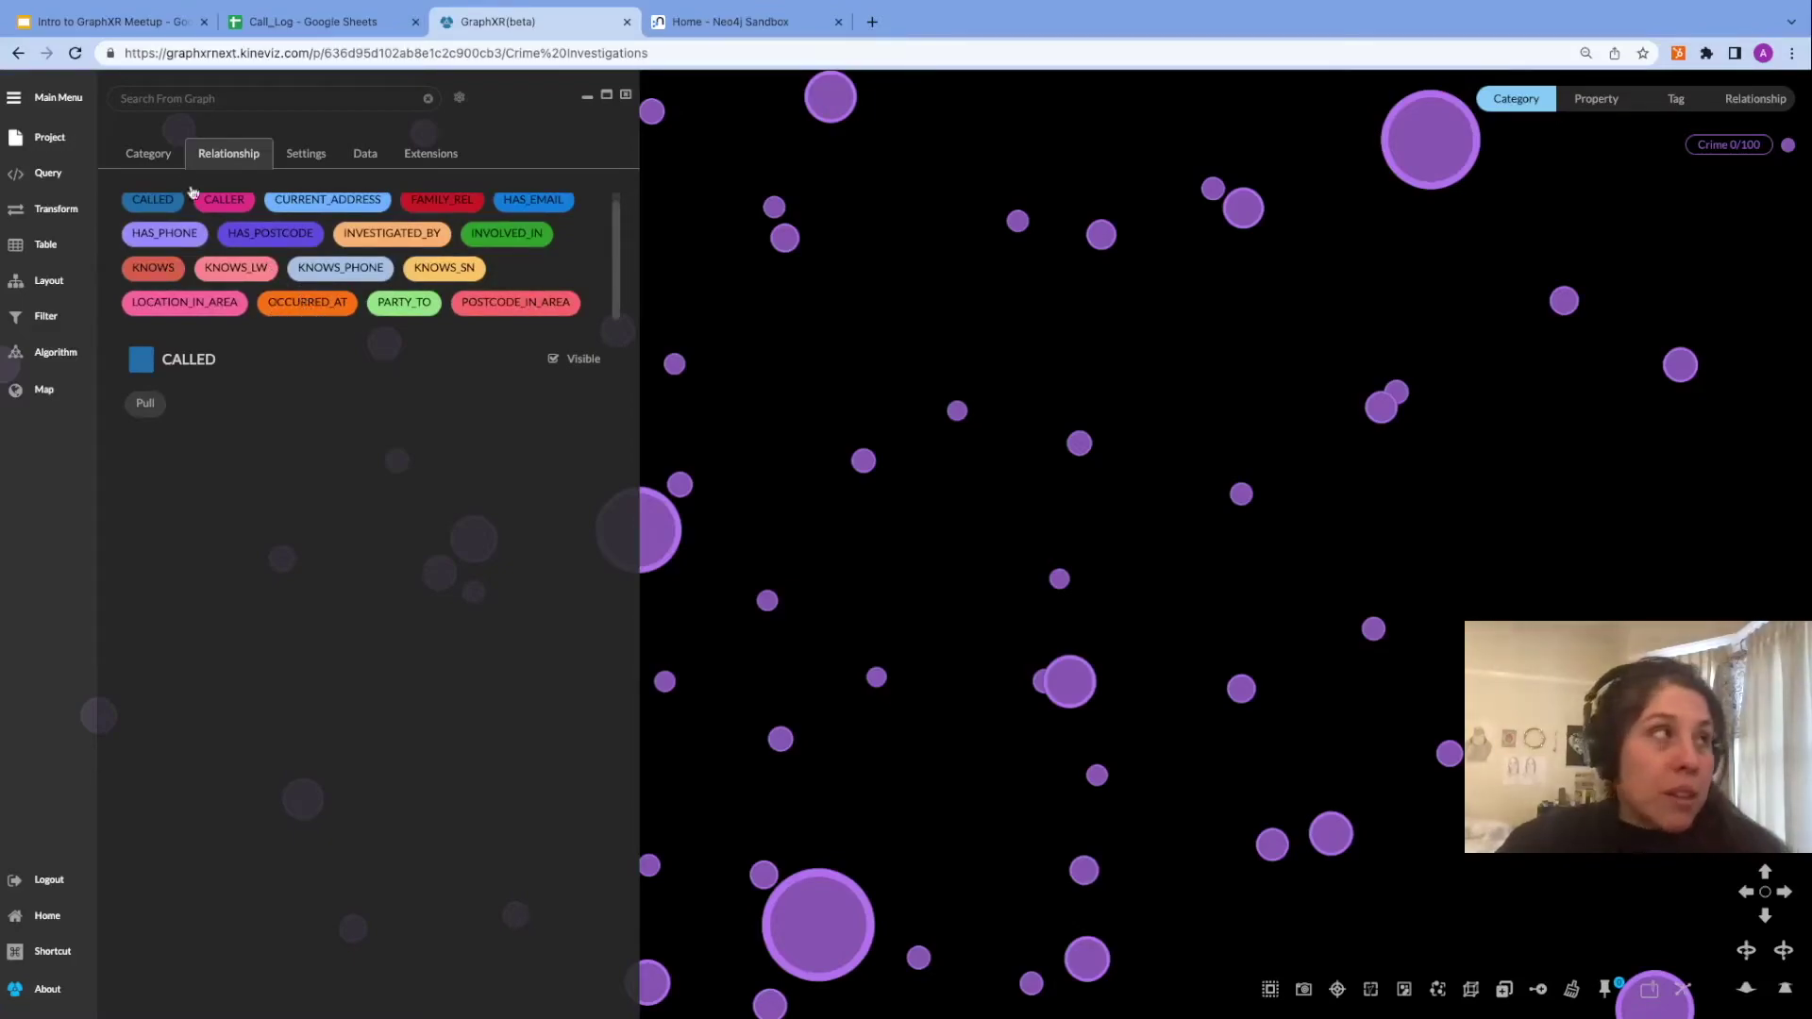
mouse_move(167, 5)
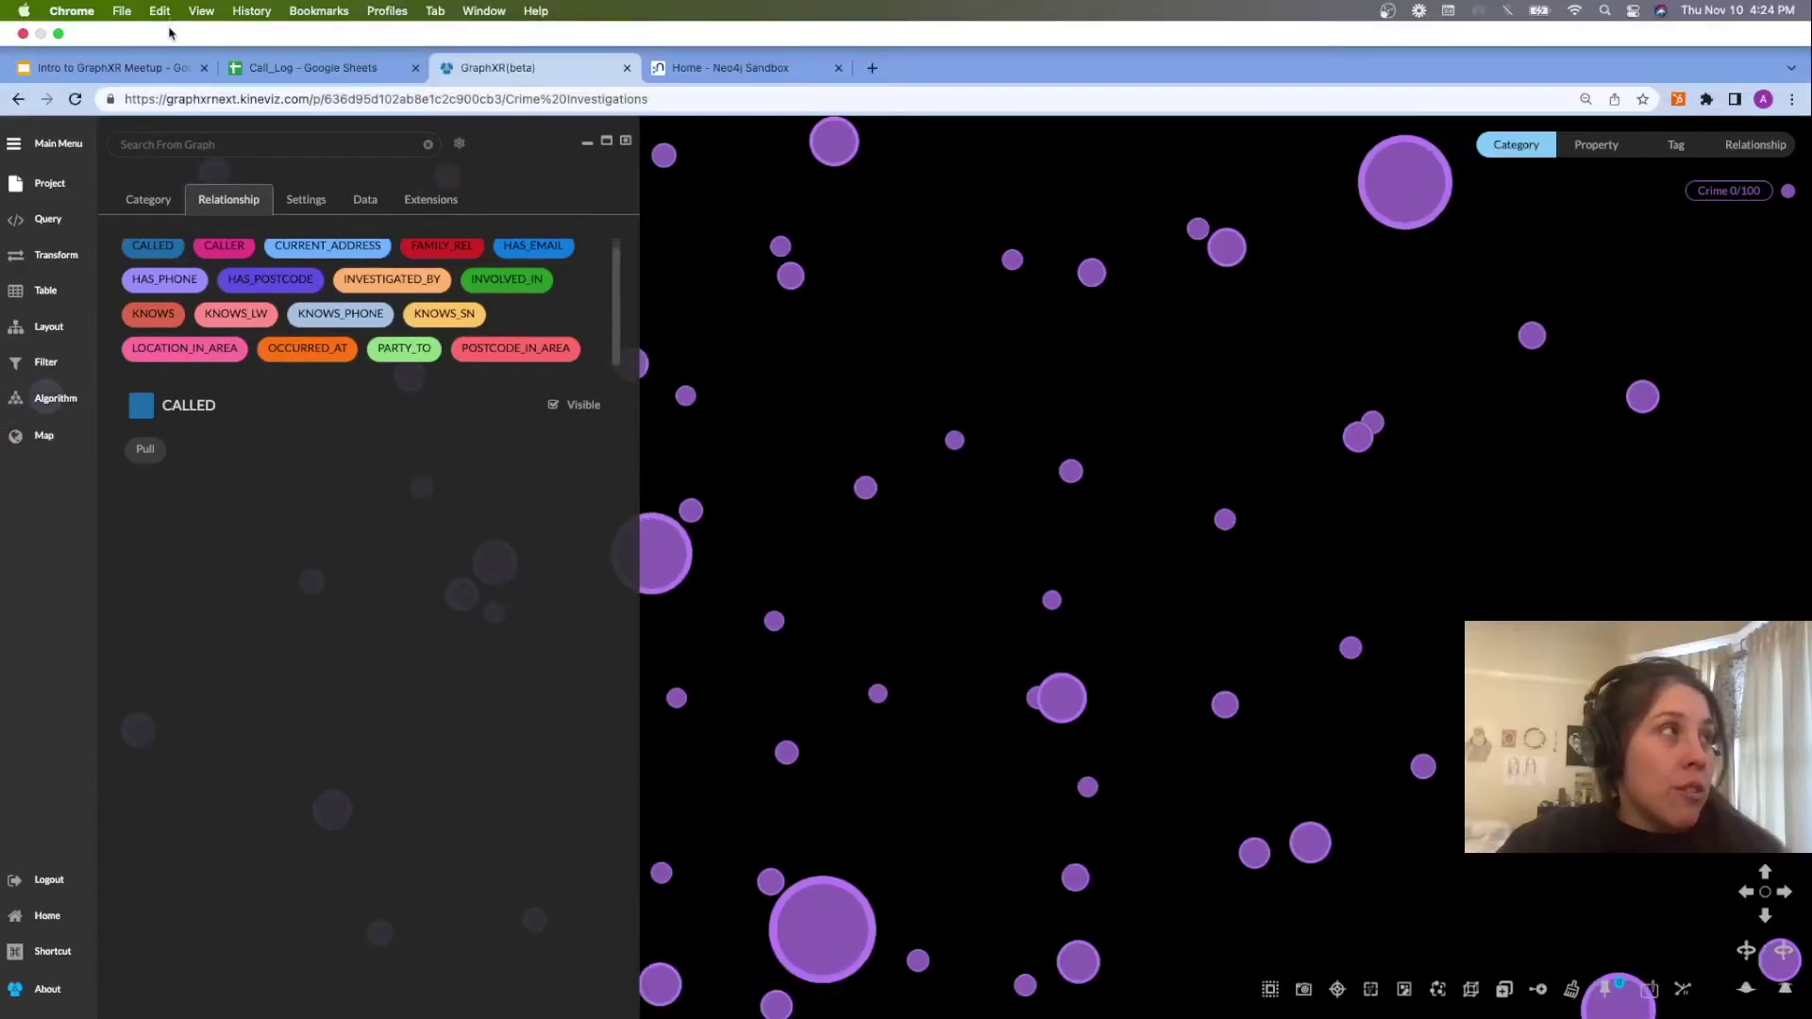
left_click(336, 311)
left_click(147, 408)
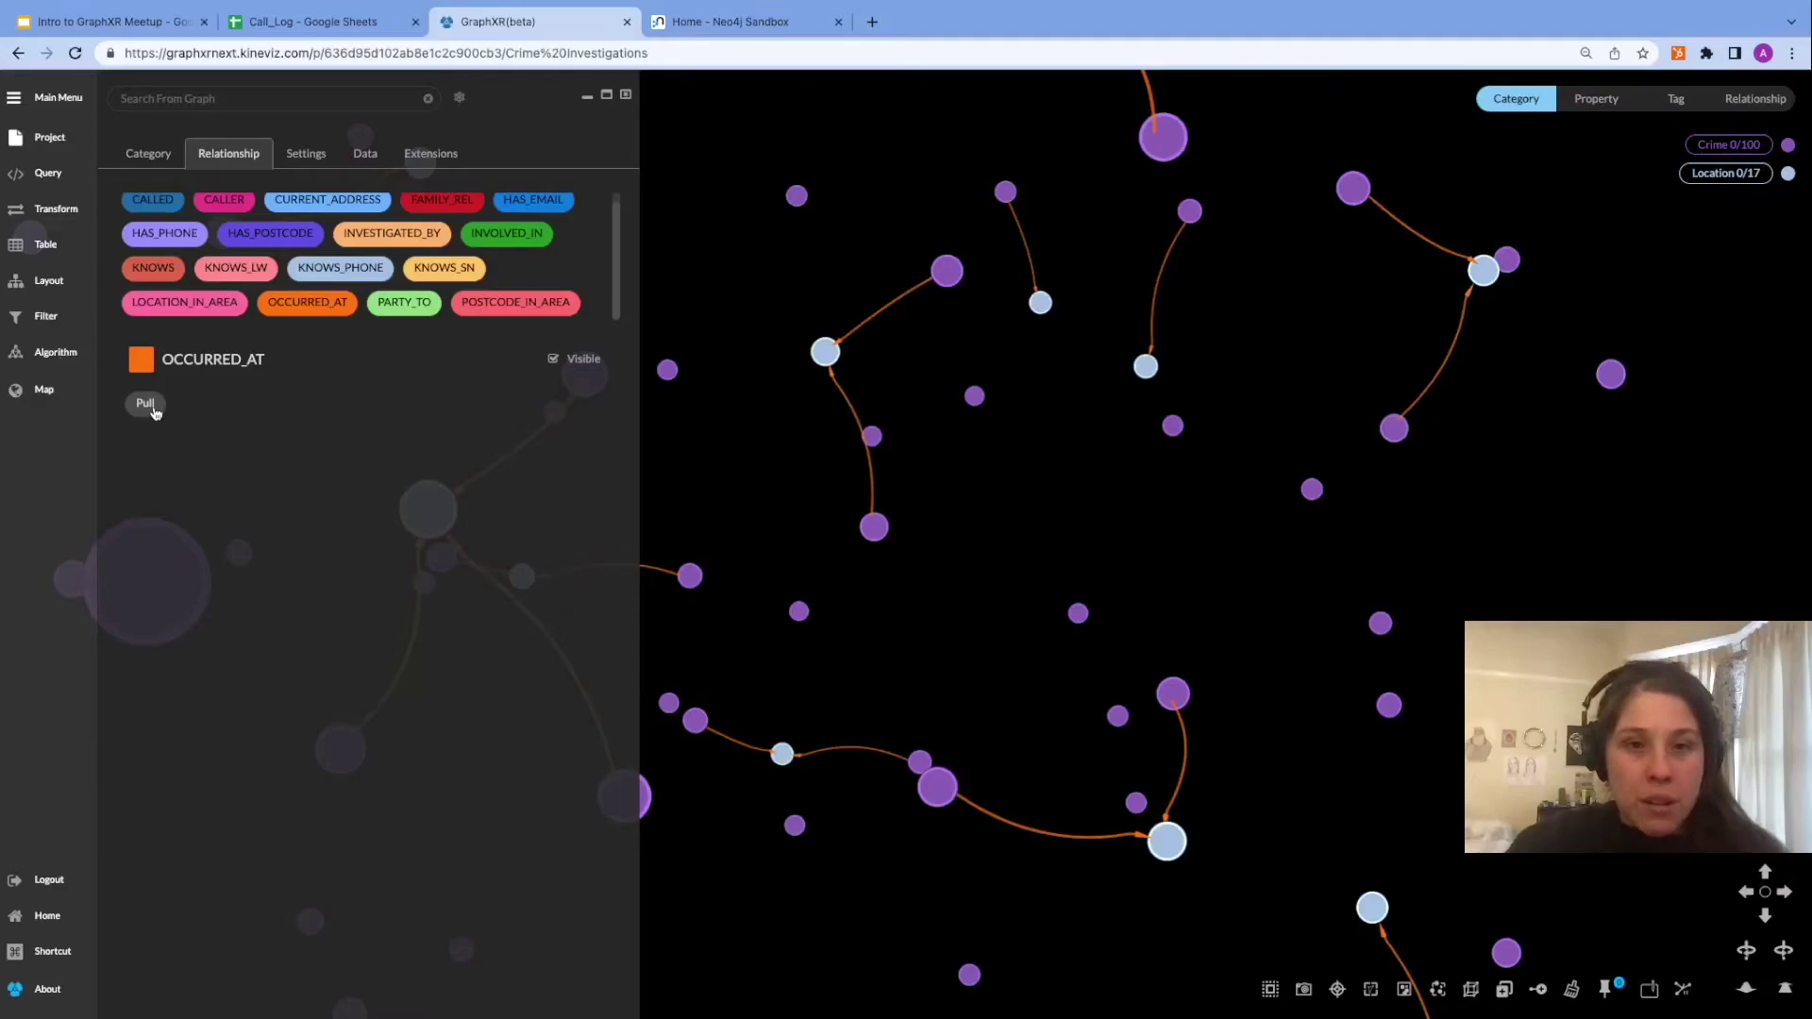
left_click(151, 406)
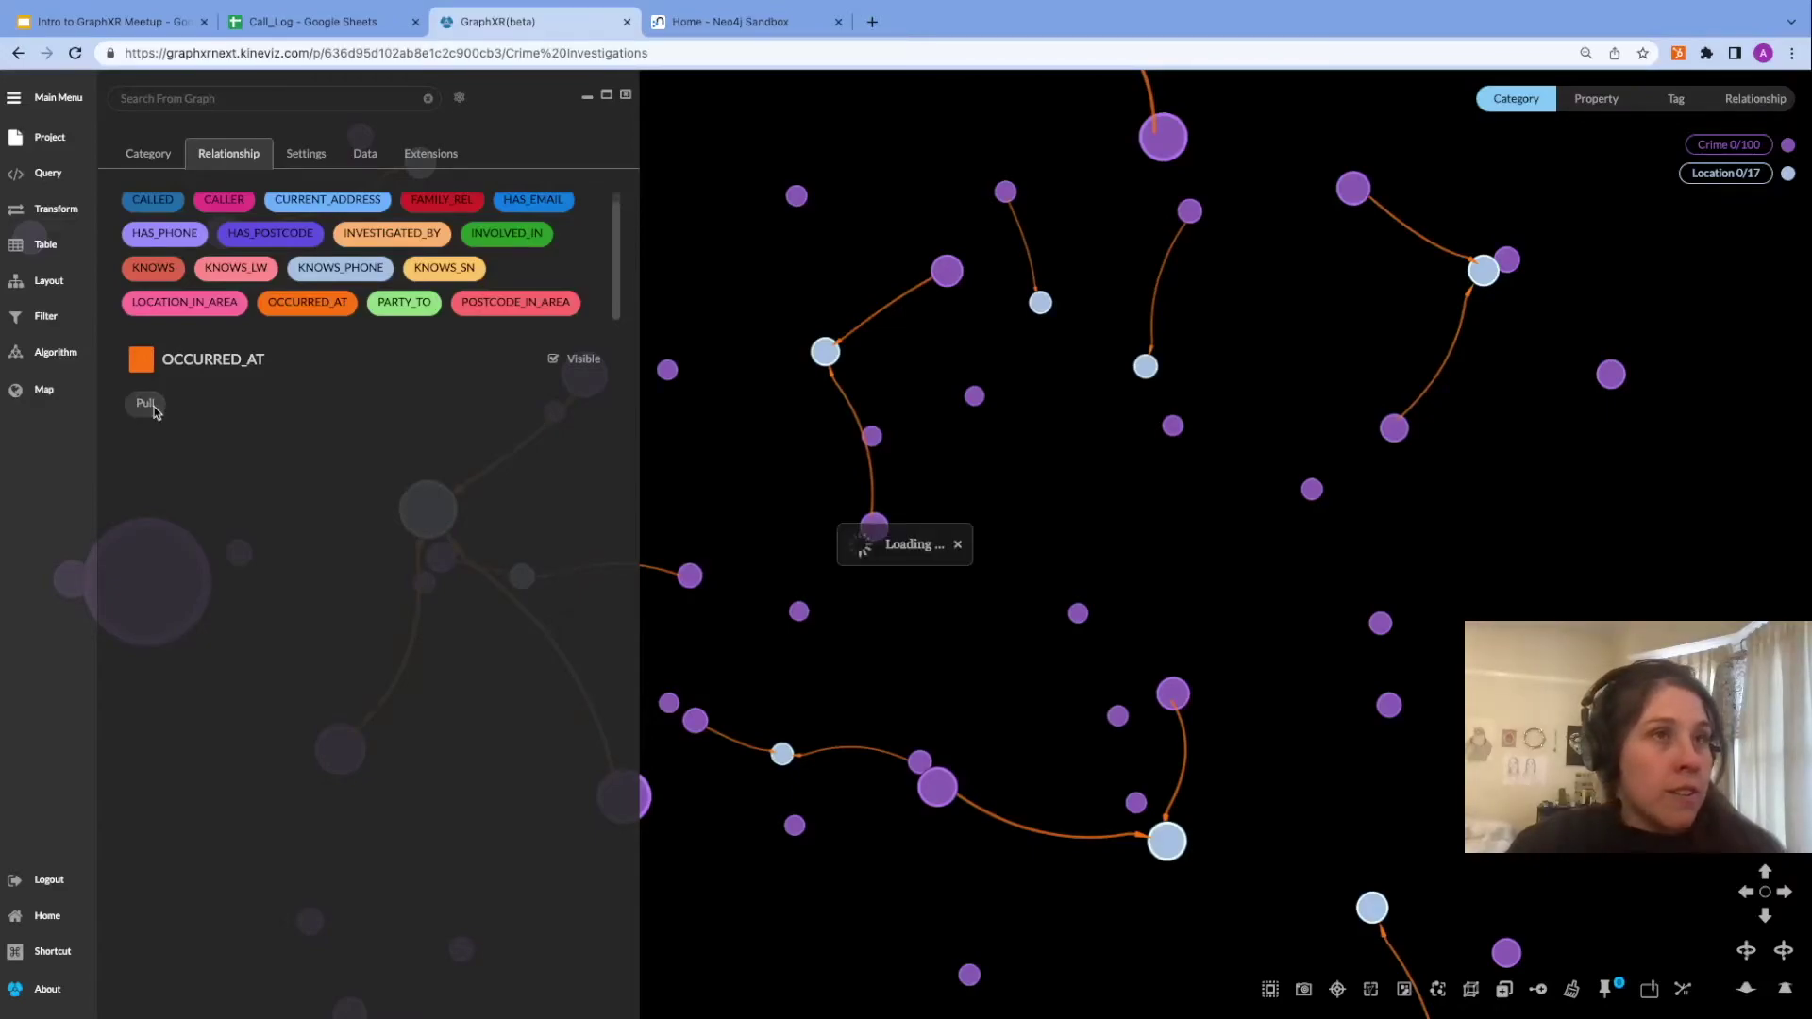
left_click(151, 407)
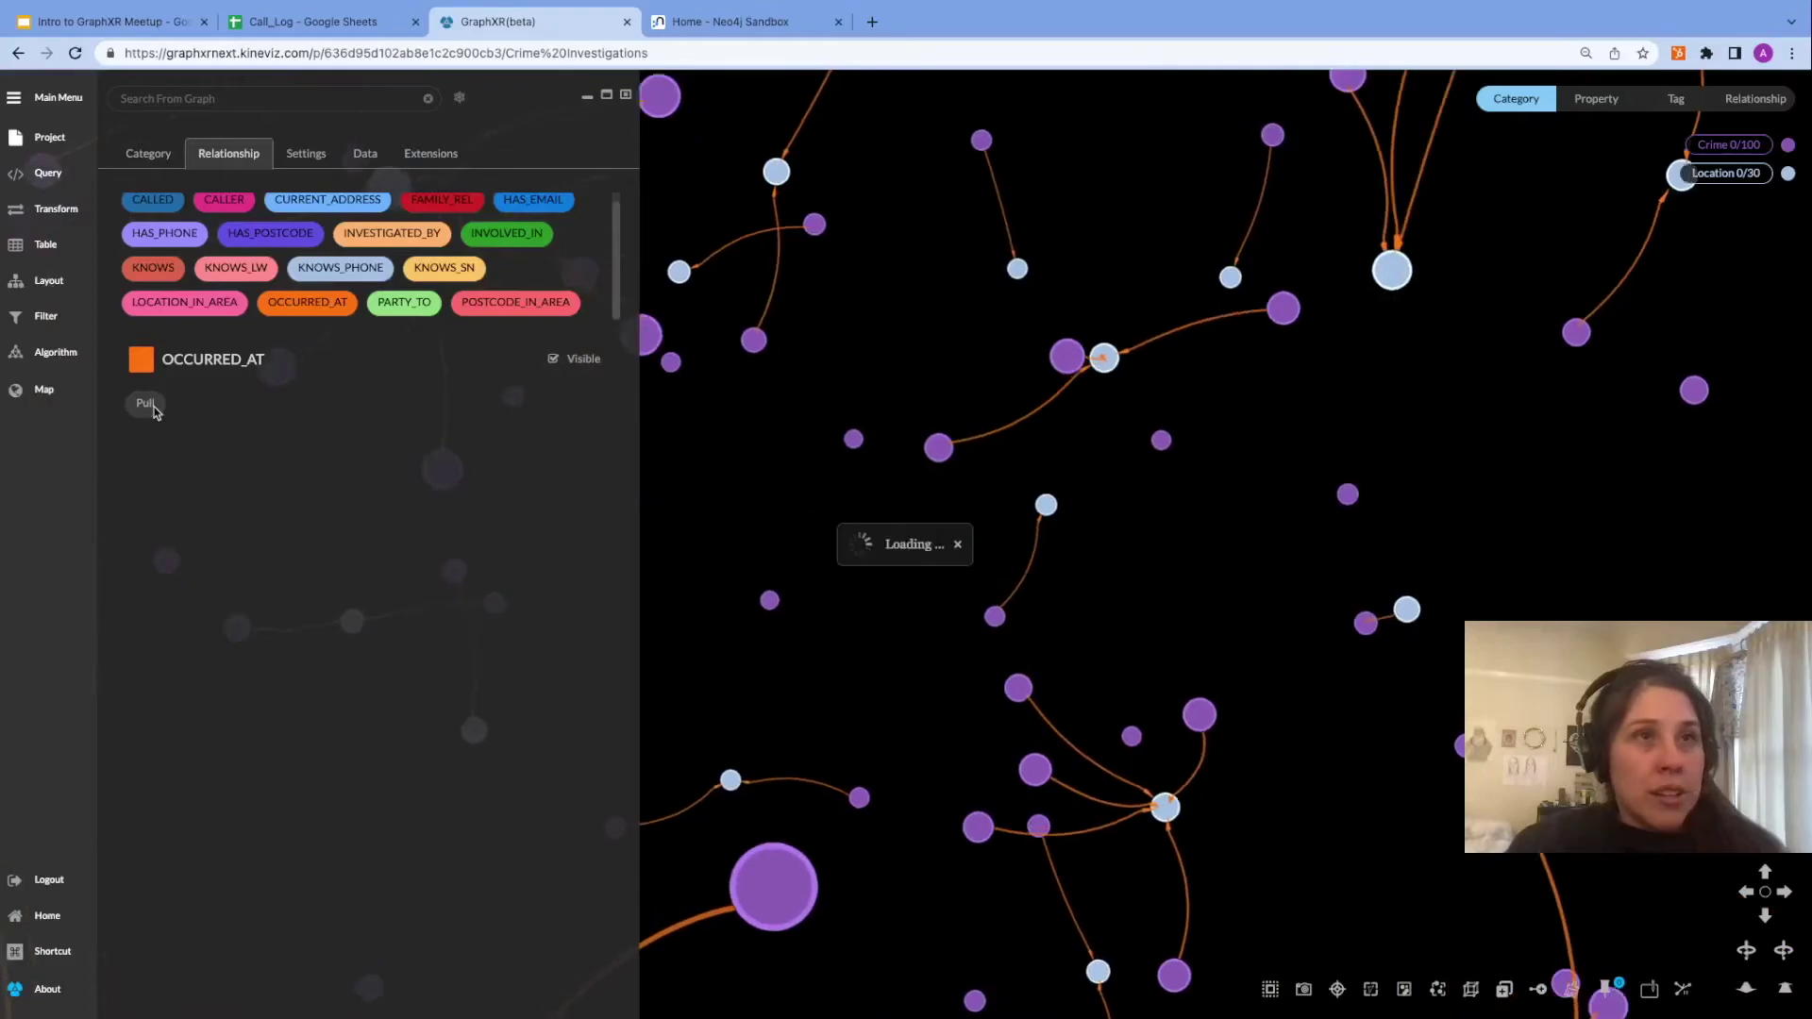
left_click(151, 407)
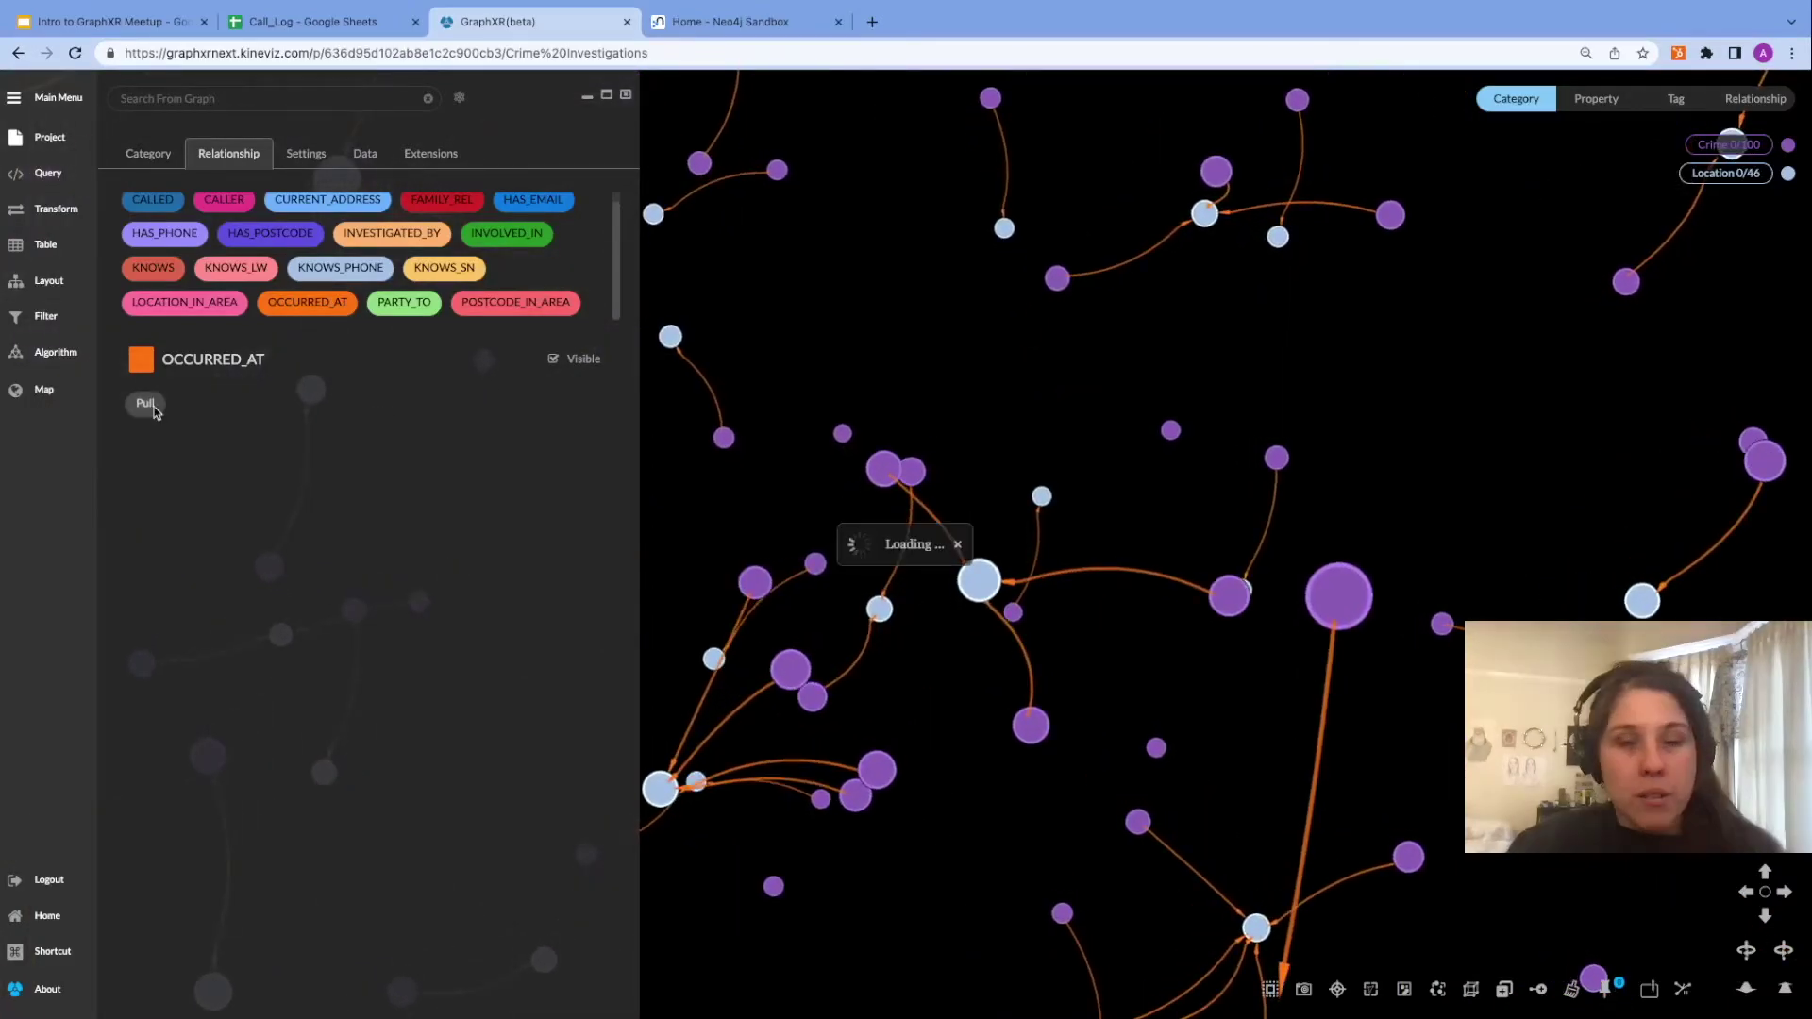
left_click(151, 407)
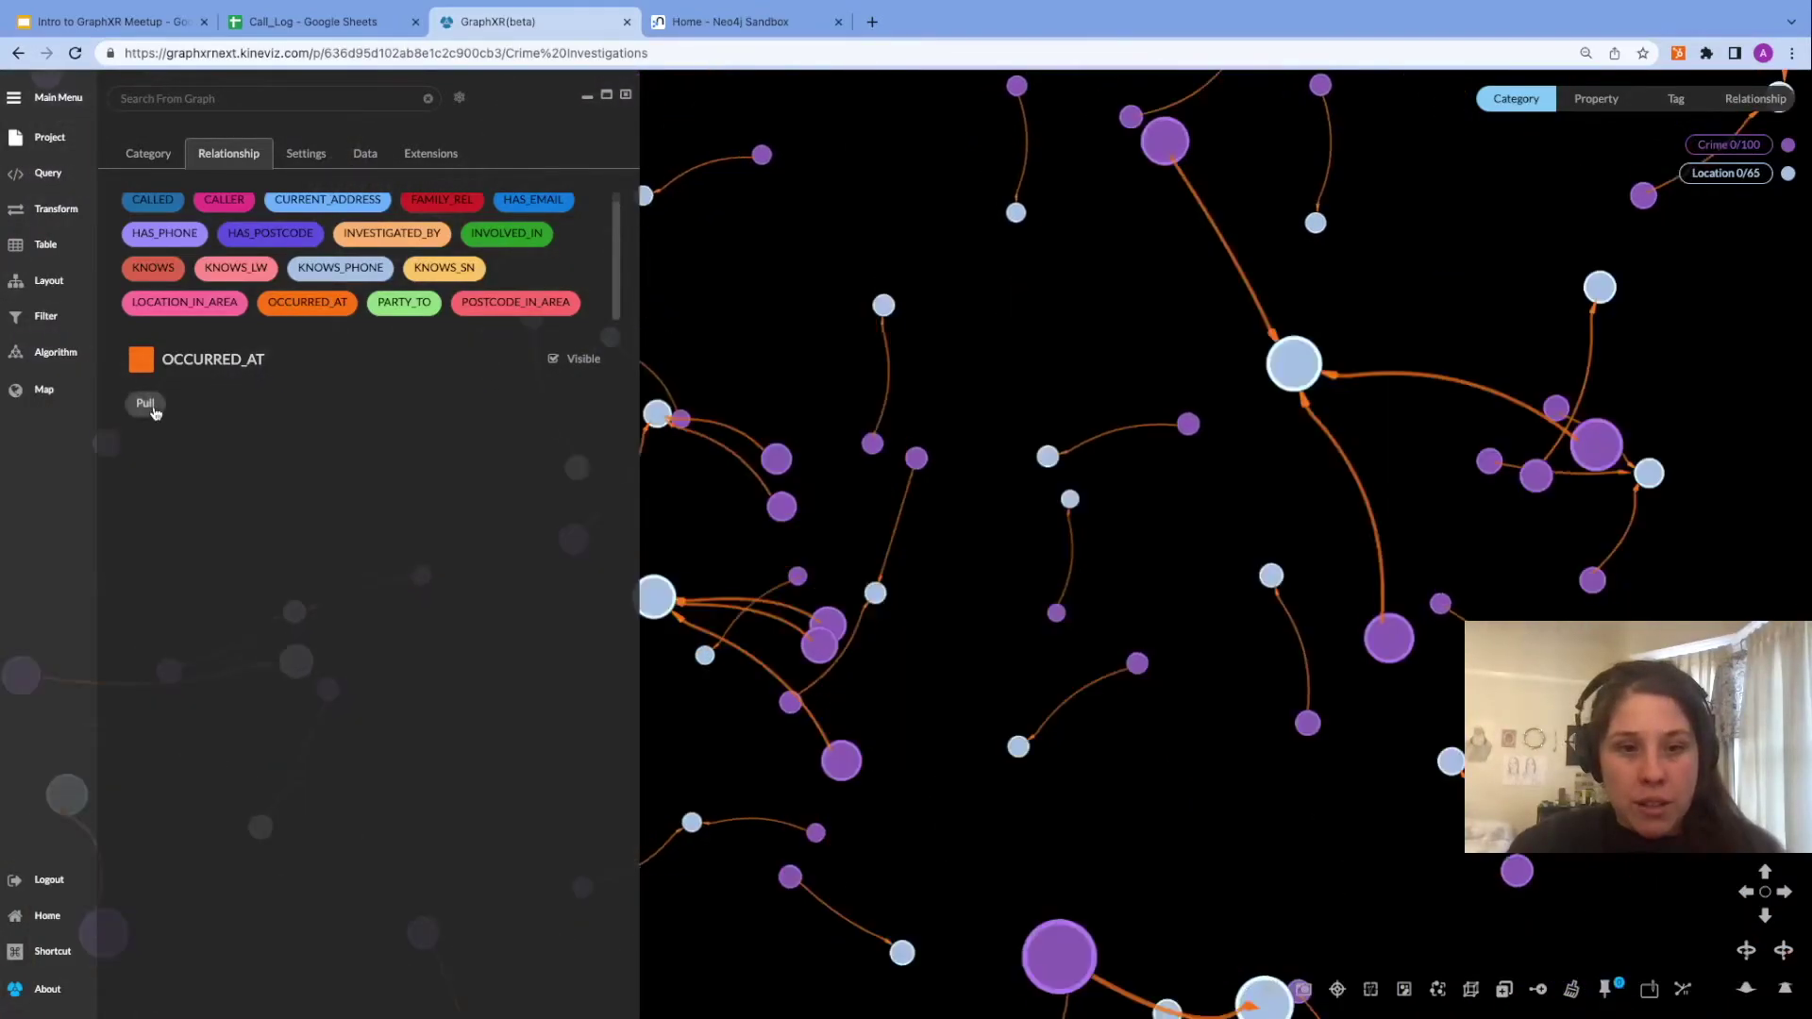
left_click(149, 405)
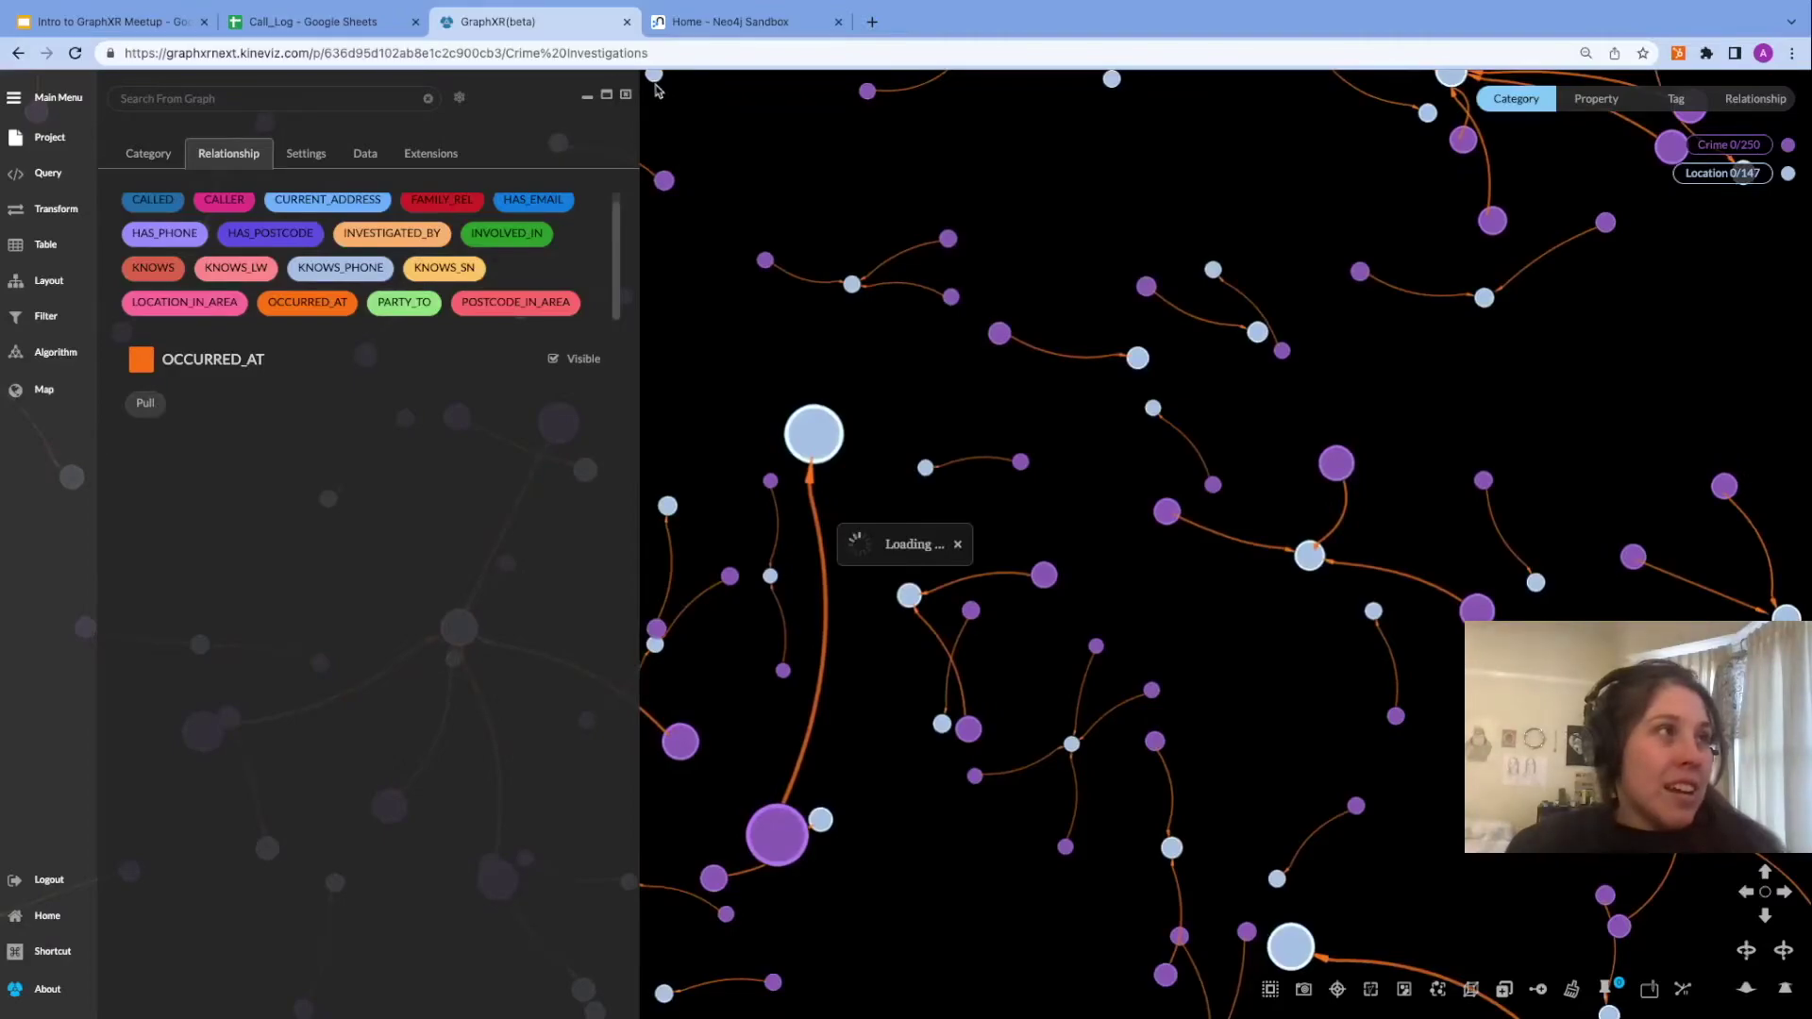
Close the project panel to see the whole graph, and show the relationship types in the legend.
left_click(626, 98)
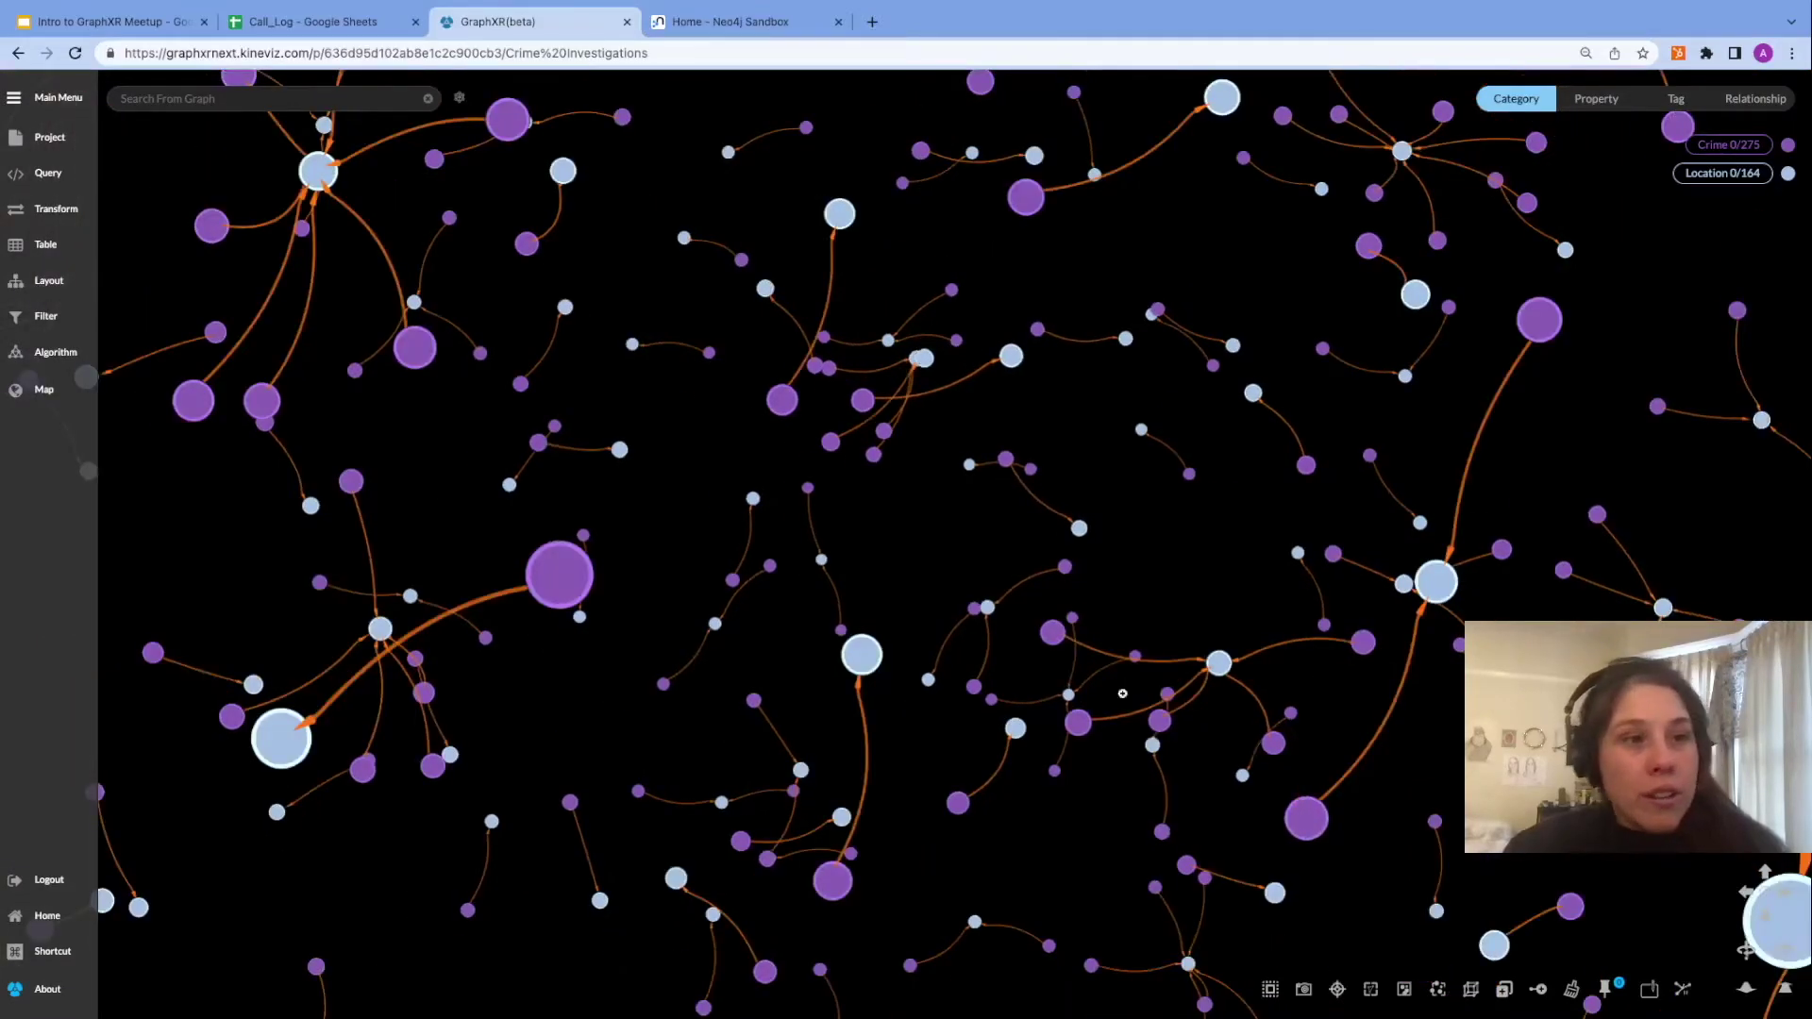
left_click(1371, 990)
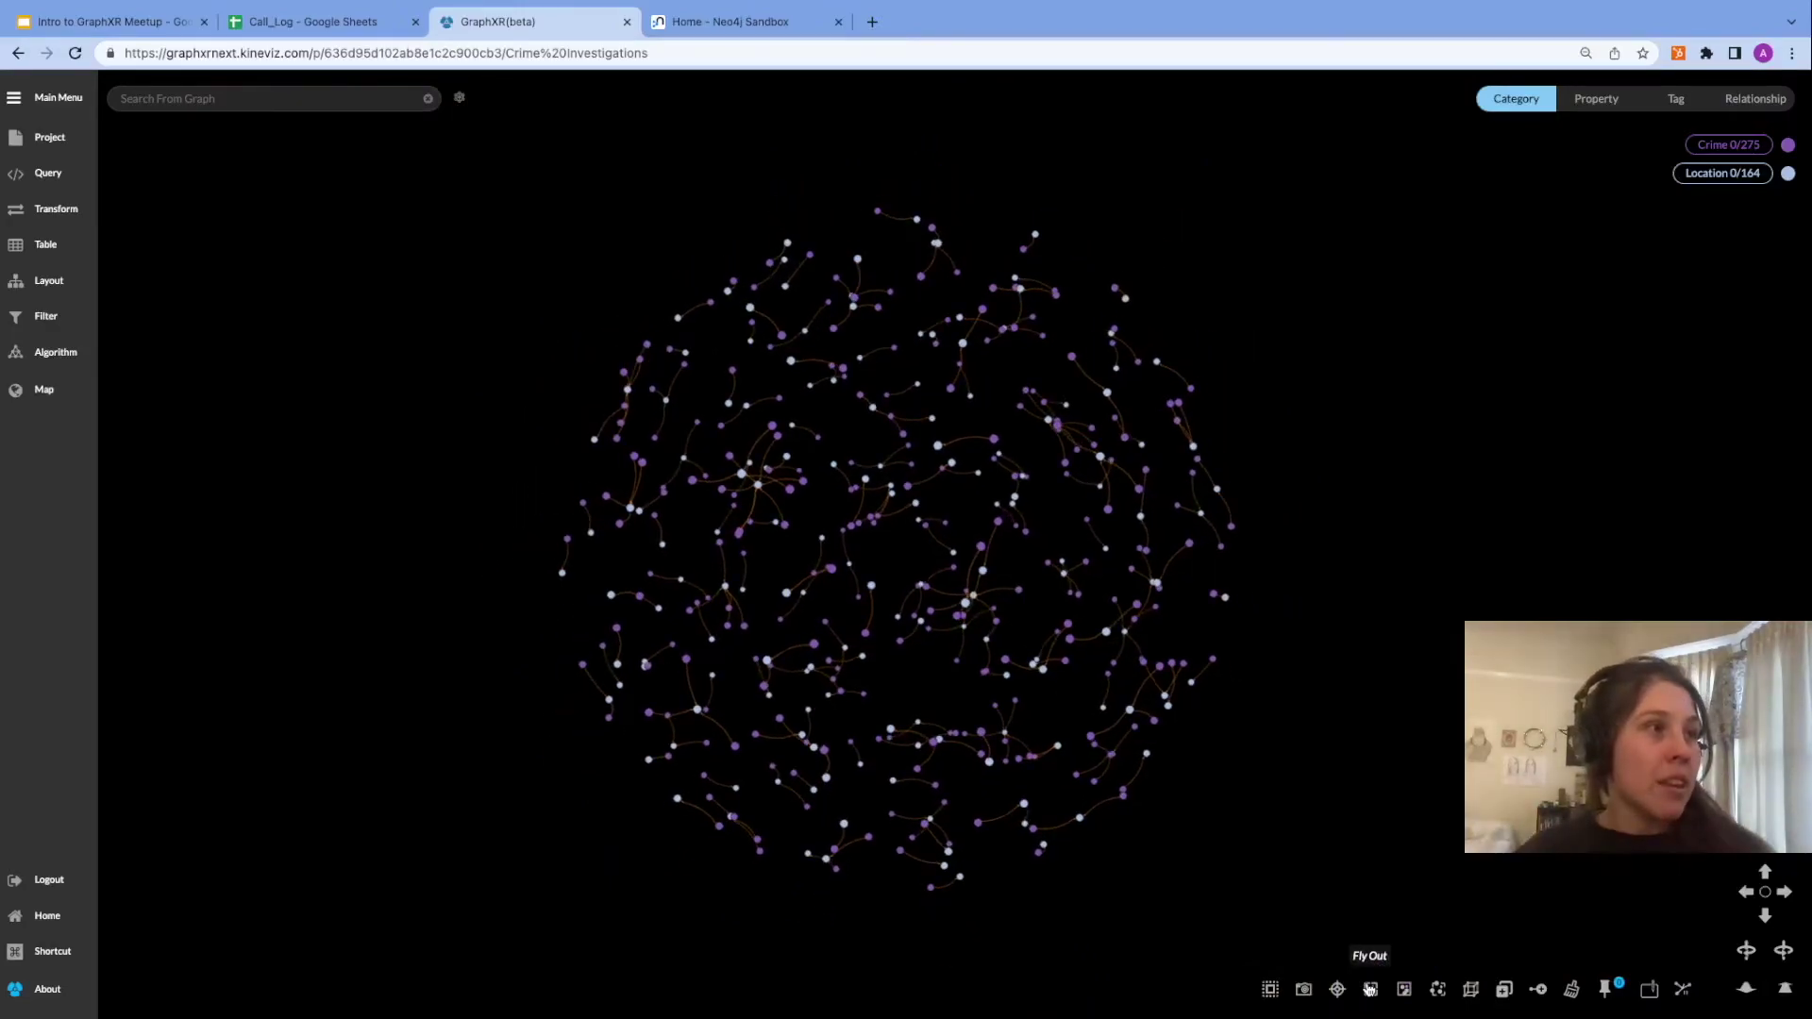
mouse_move(1180, 714)
left_mouse_down()
mouse_move(1042, 733)
mouse_move(1022, 690)
mouse_move(1234, 680)
mouse_move(1372, 699)
mouse_move(1246, 752)
mouse_move(1038, 743)
mouse_move(1305, 697)
mouse_move(1166, 737)
left_mouse_up()
right_click_drag(527, 740, 891, 740)
scroll(961, 649, "up", 3)
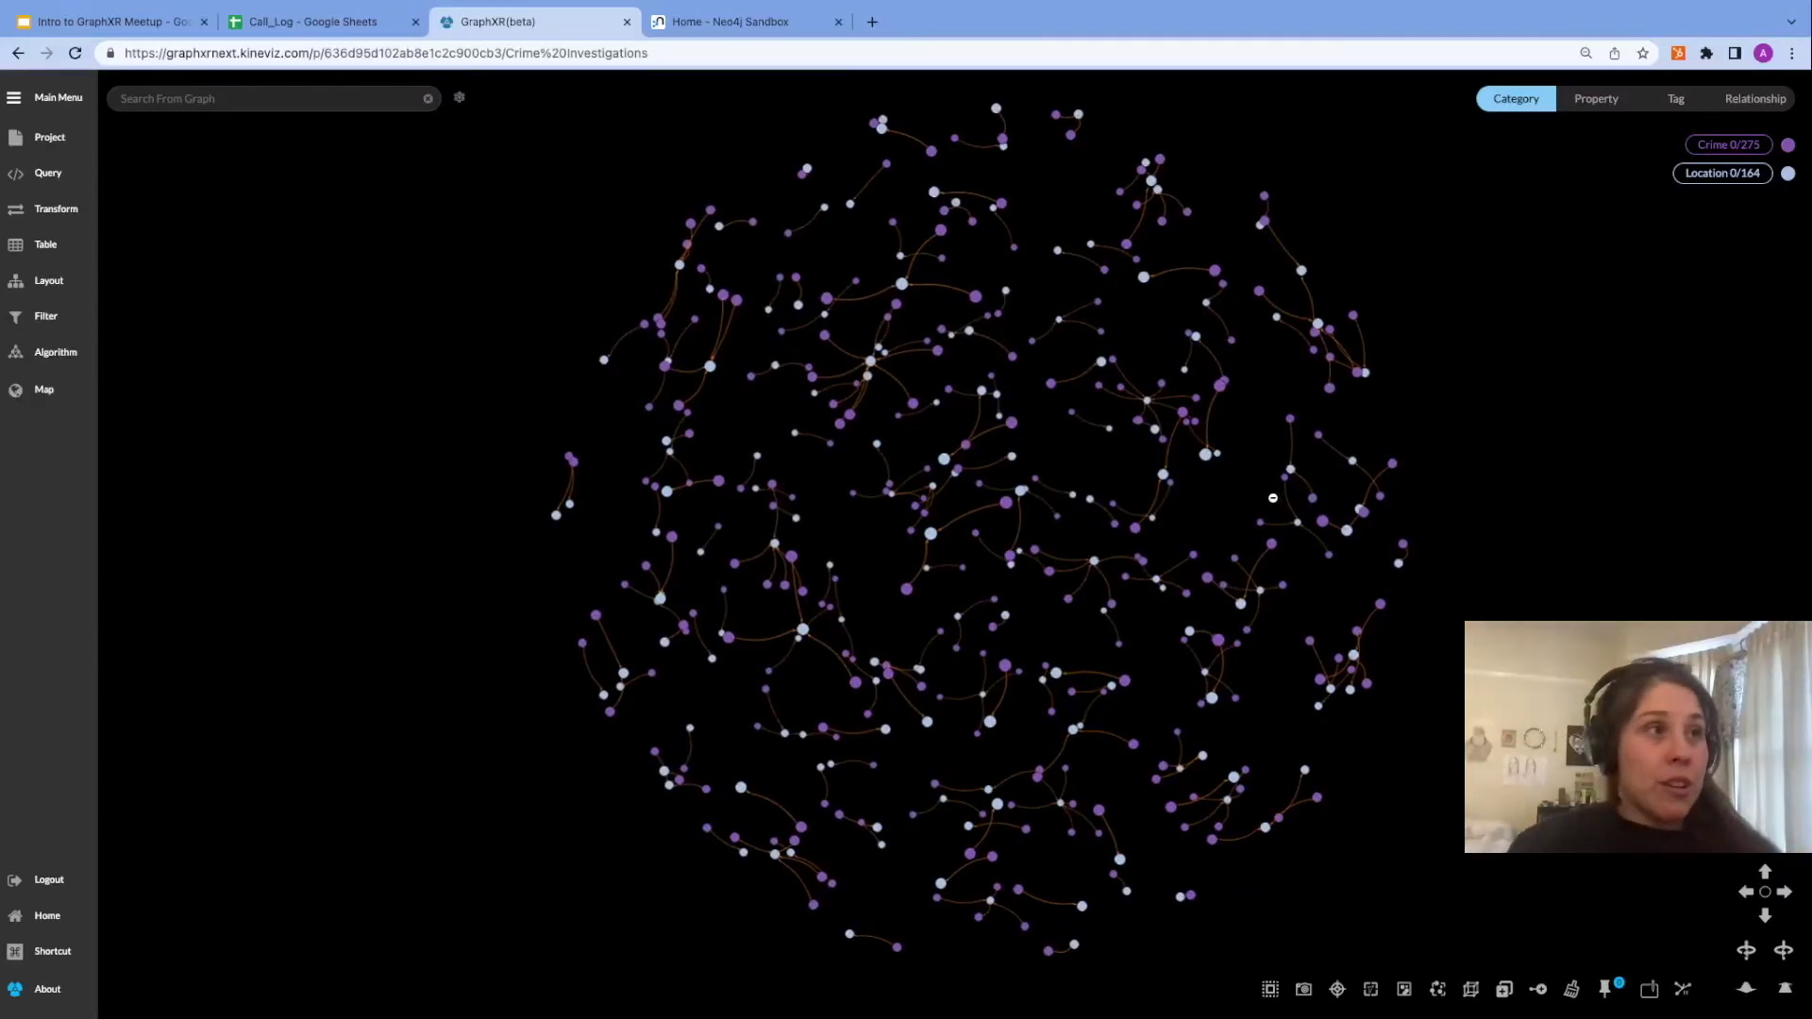
left_click(1768, 99)
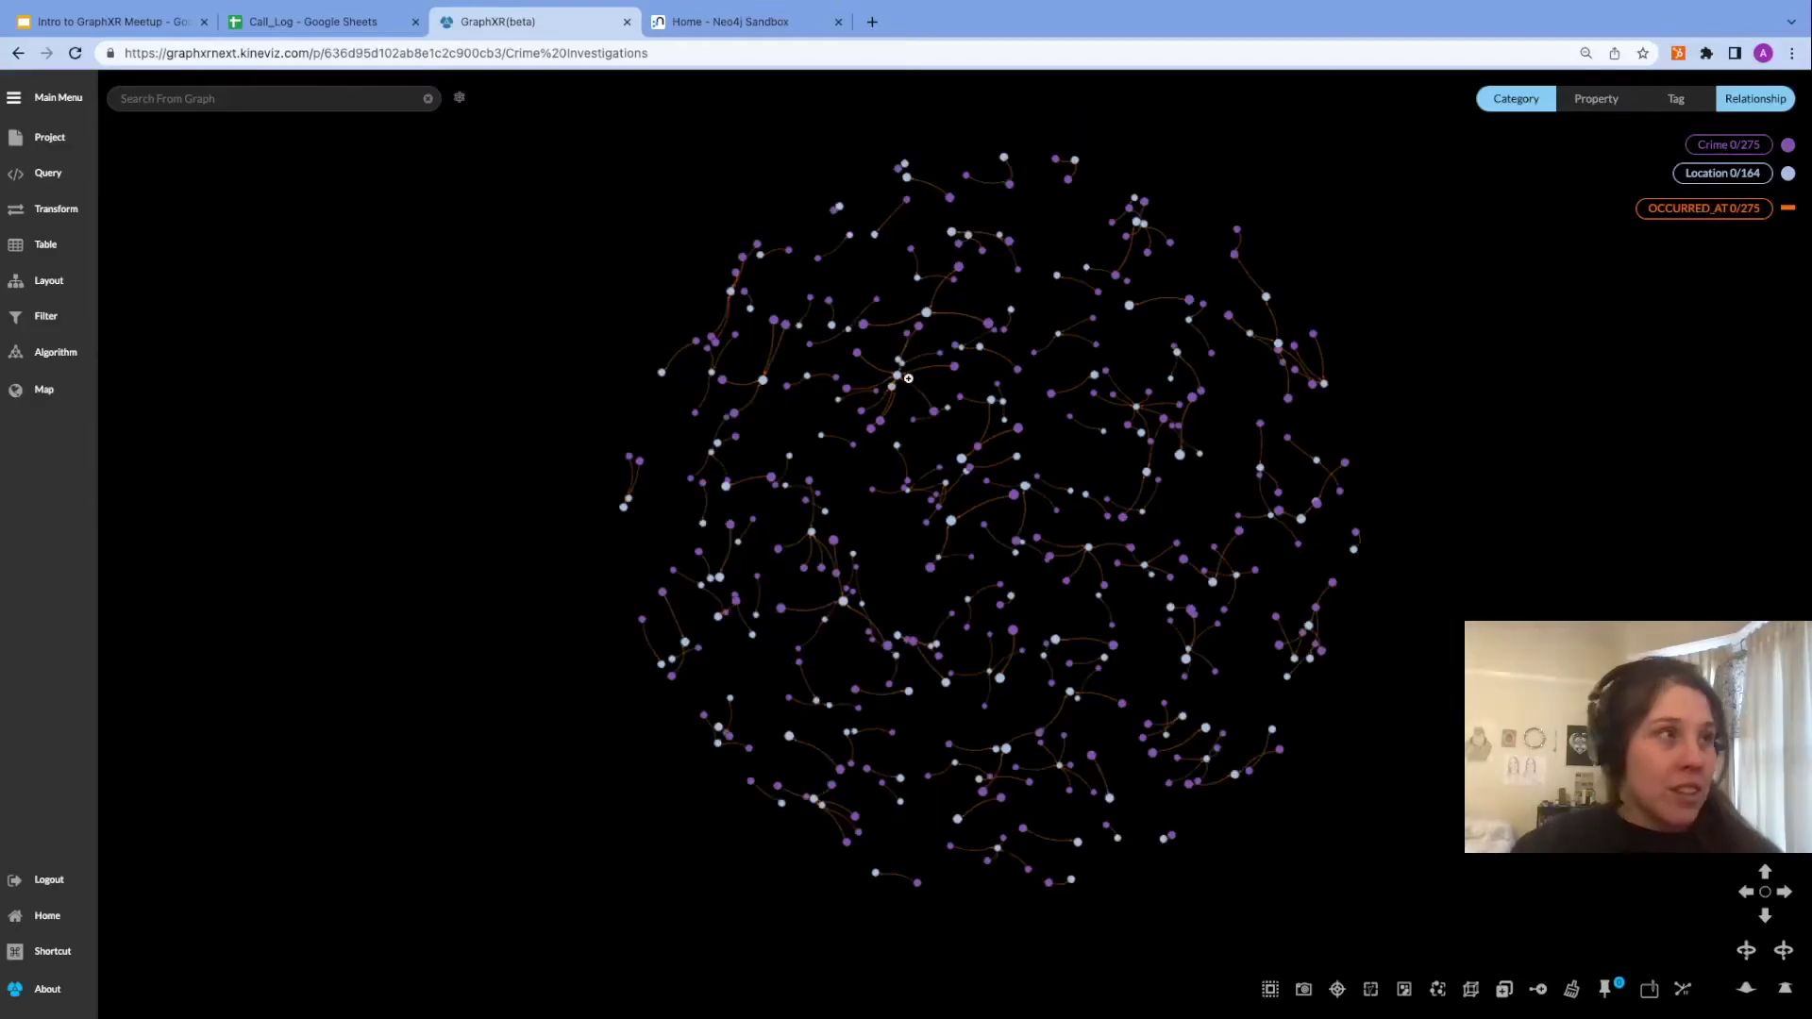
Select a Location node with many connected crimes and open its properties beside the node.
left_click(896, 376)
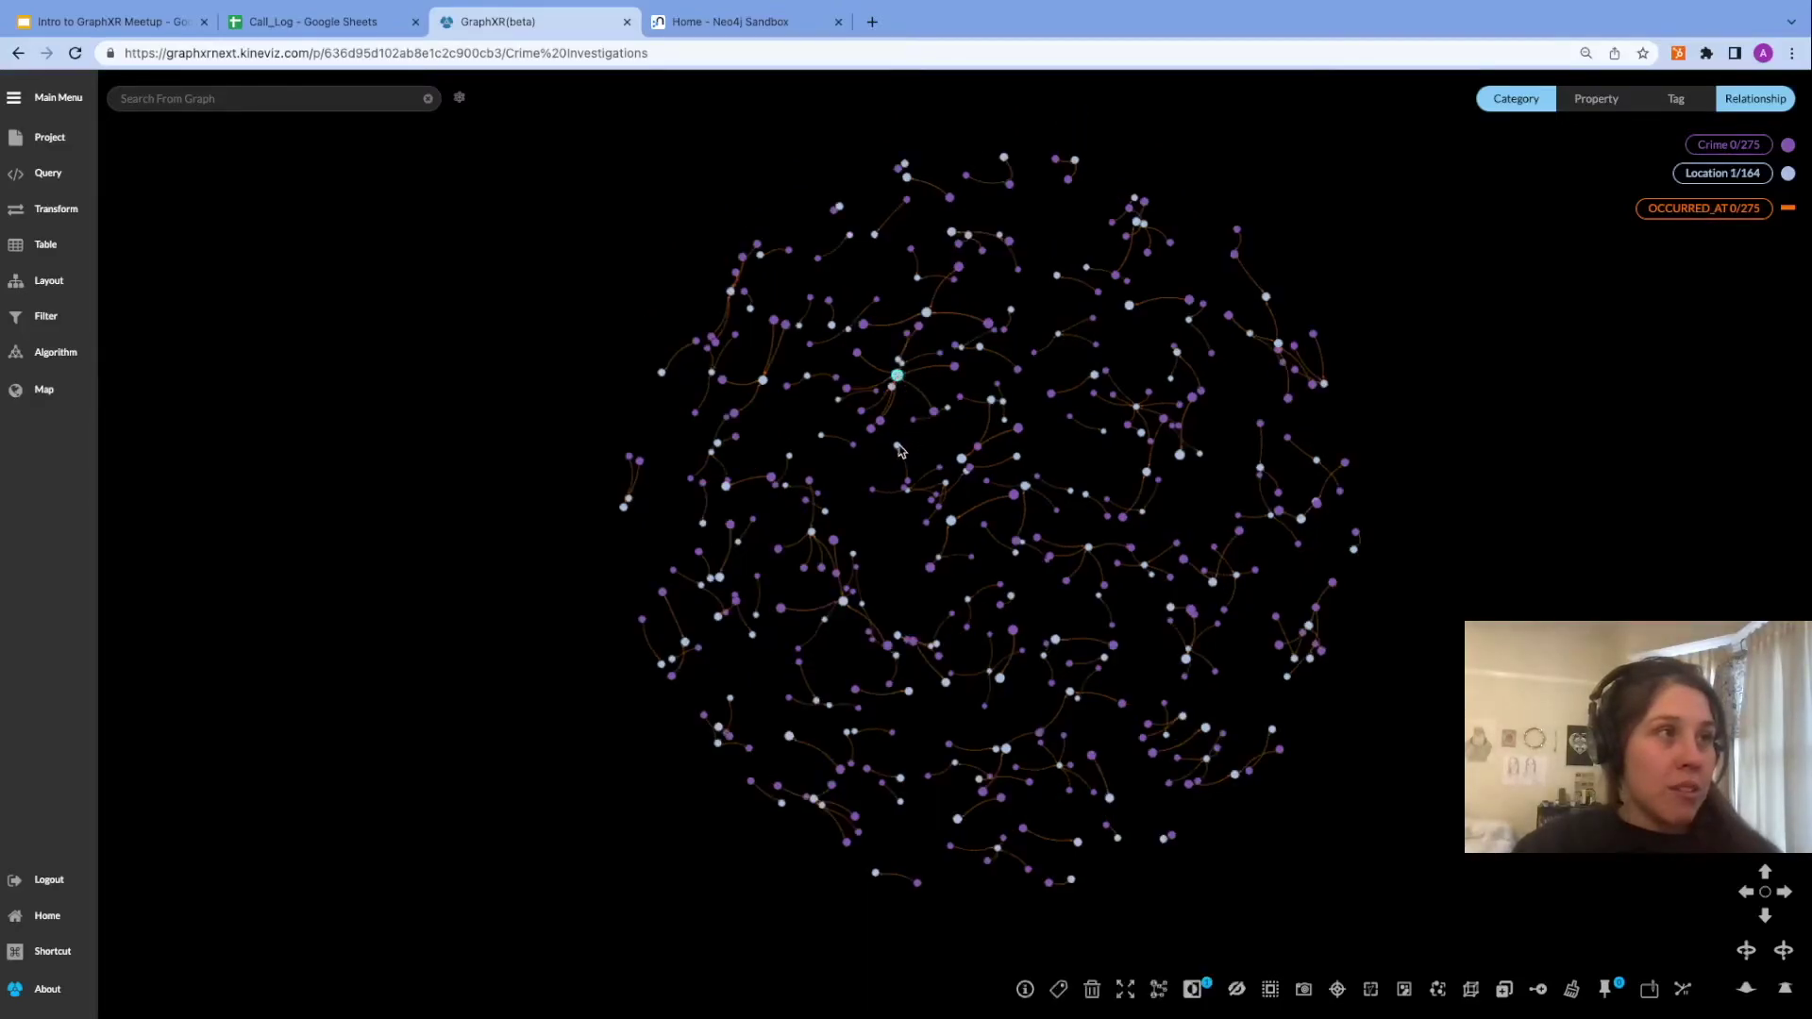
scroll(898, 447, "up", 1)
left_click_drag(844, 458, 982, 610)
scroll(906, 545, "down", 1)
scroll(913, 525, "up", 3)
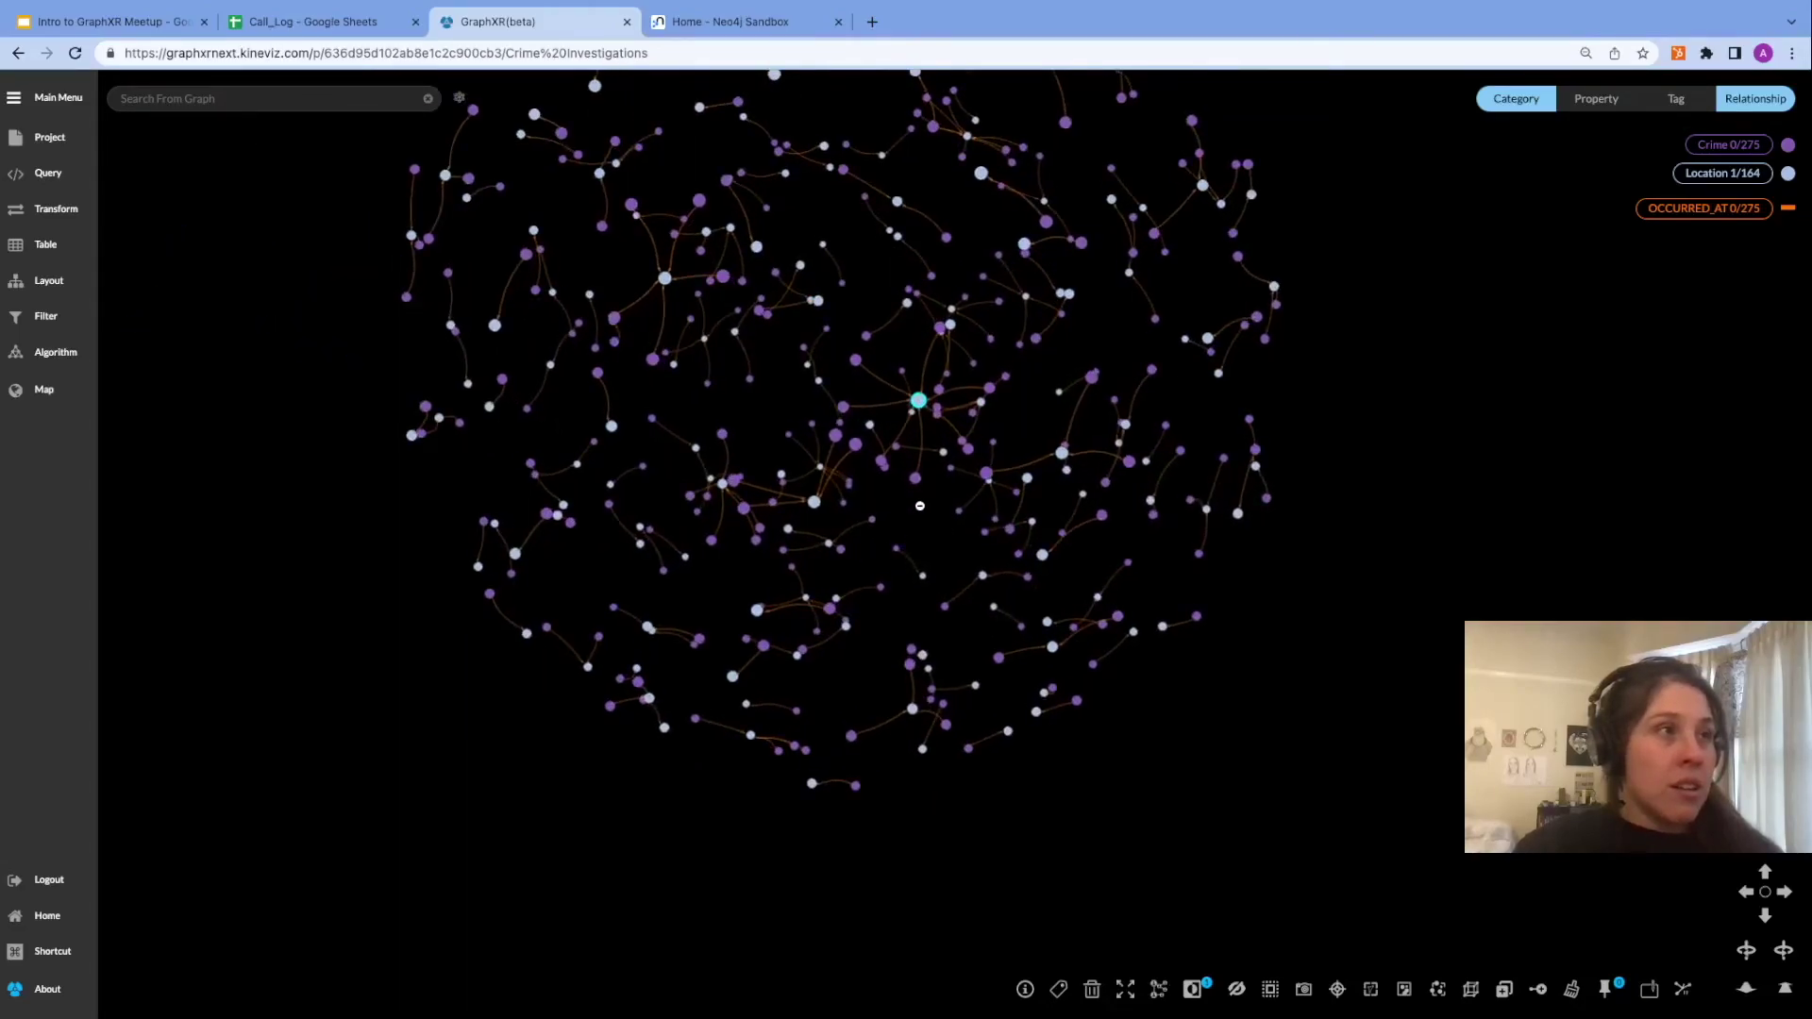
right_click_drag(967, 553, 981, 595)
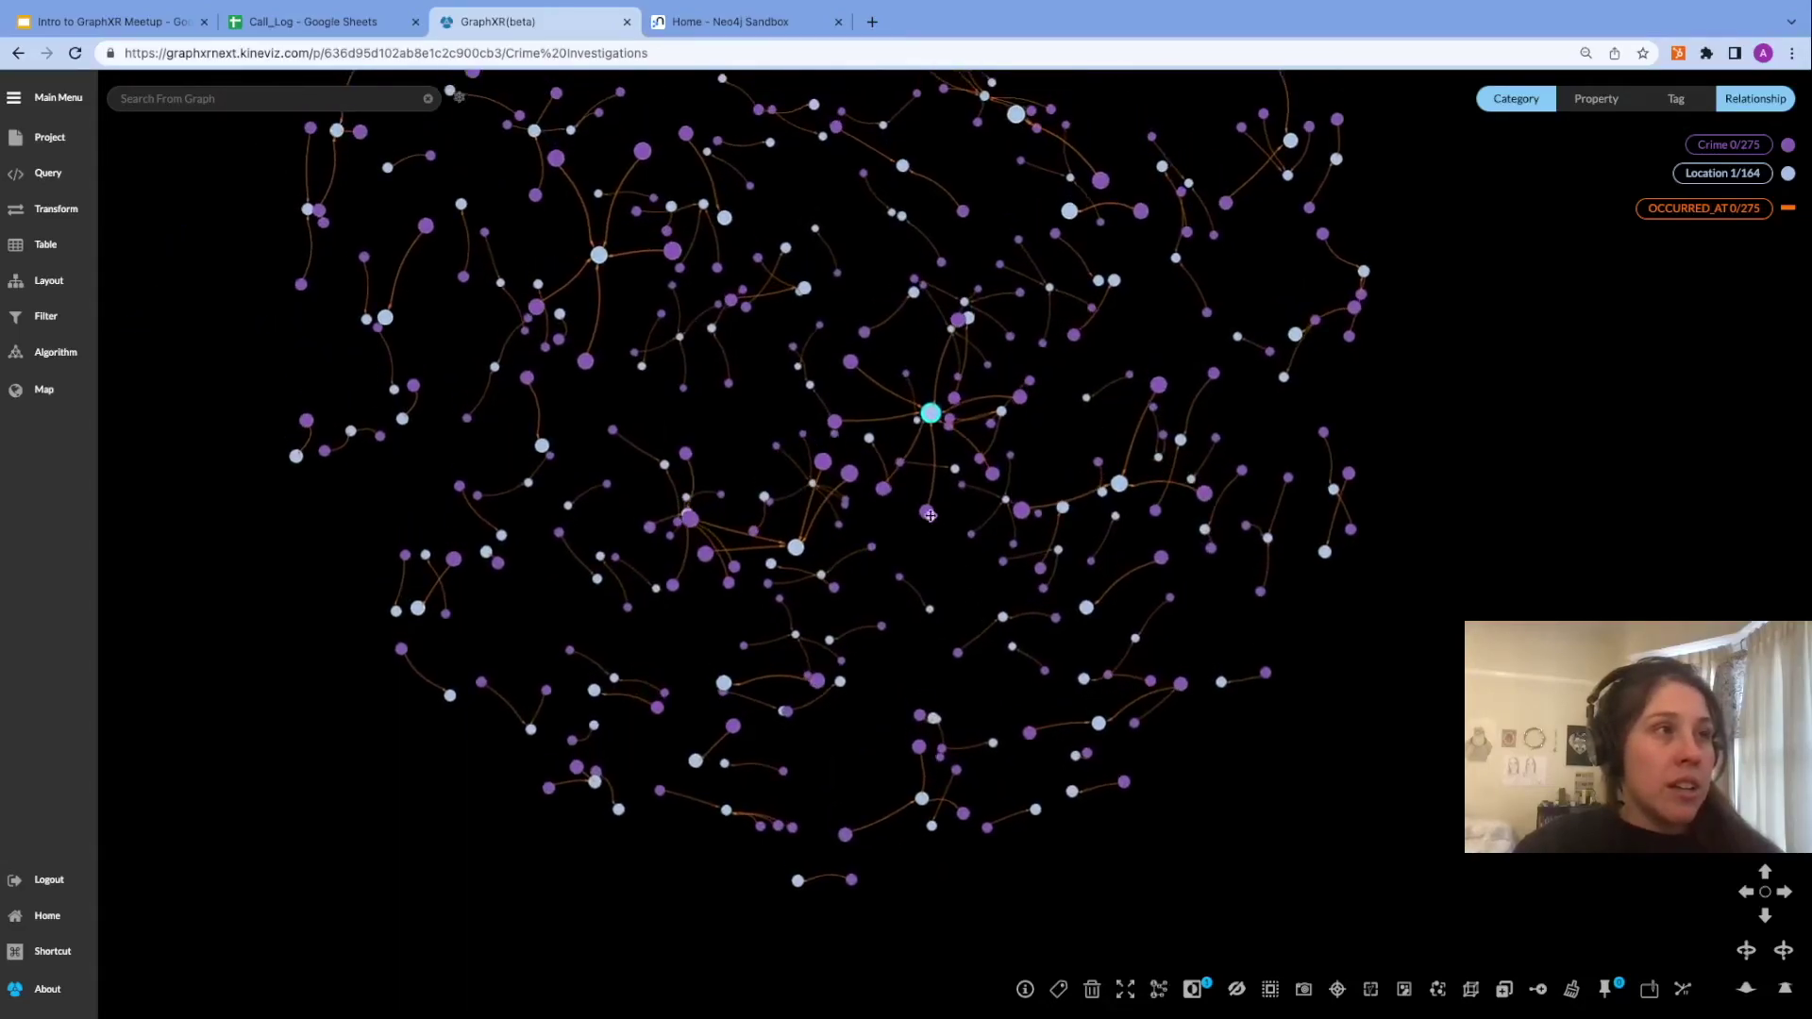
left_click(932, 416)
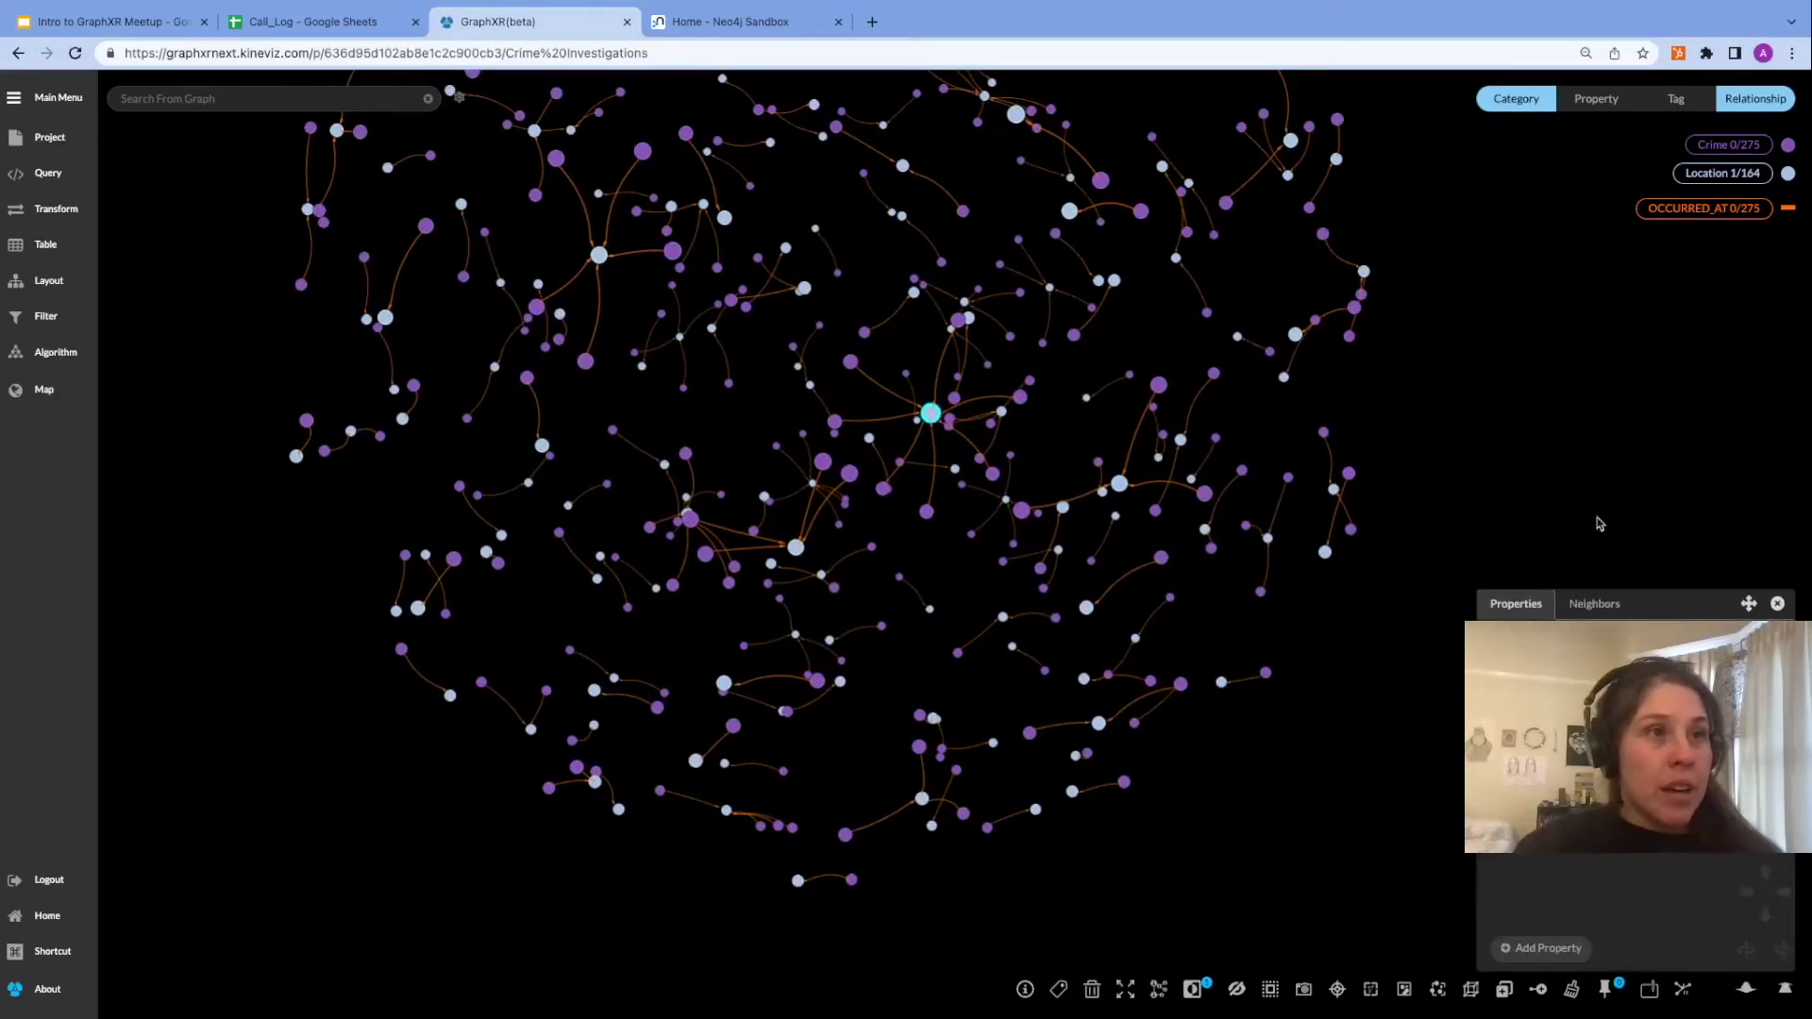
left_click_drag(1731, 602, 1248, 334)
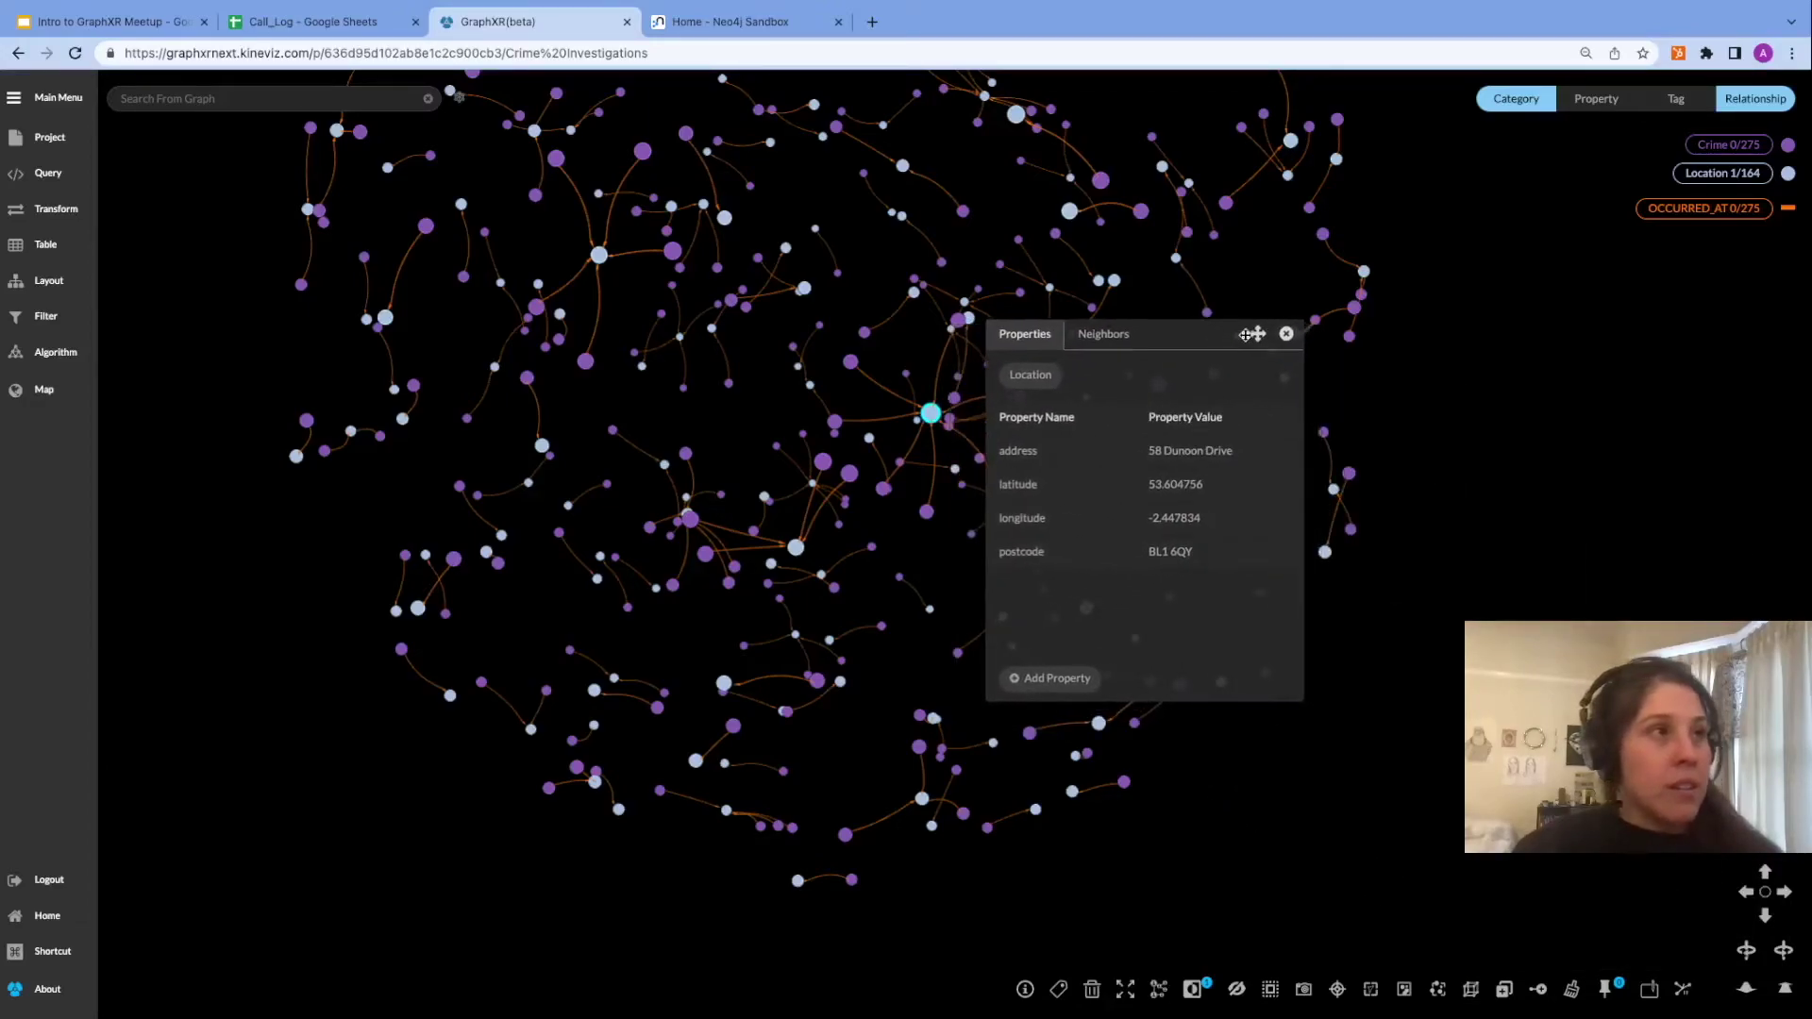
Examine the neighbors of the selected location and the details of its connected crimes, and close the information window.
left_click(1095, 343)
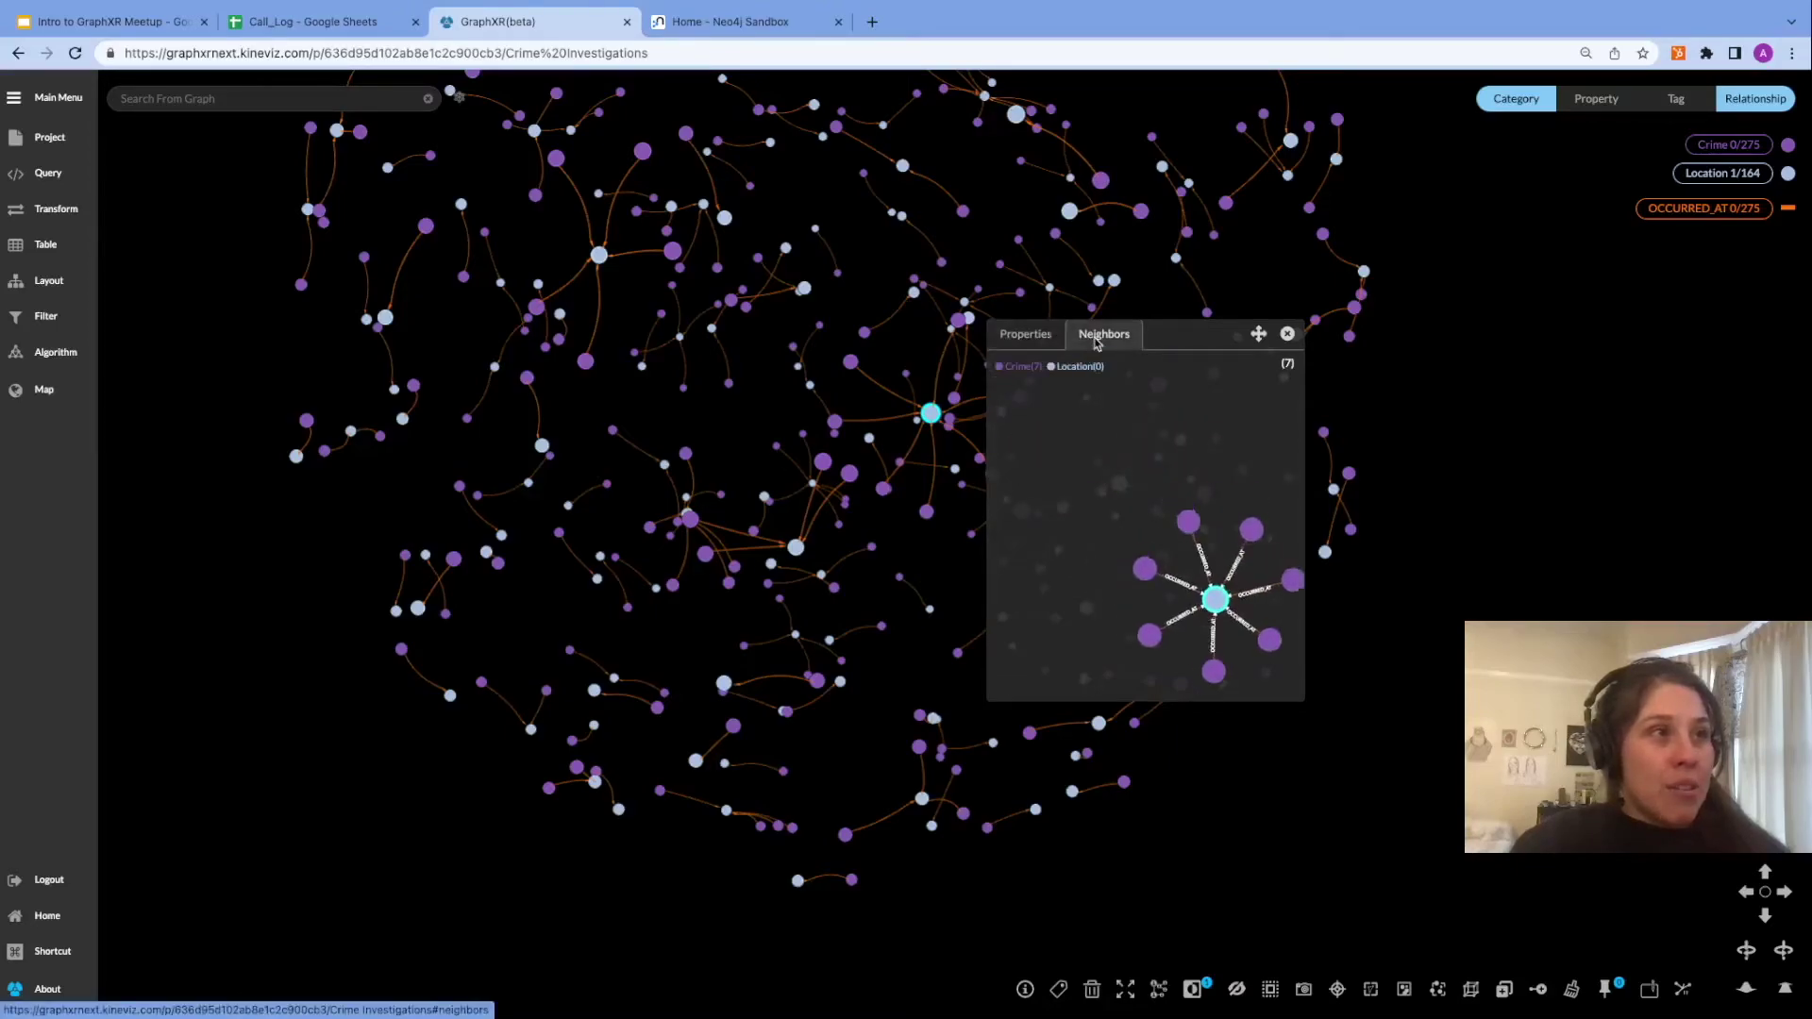
left_click_drag(1147, 472, 1023, 403)
scroll(1130, 449, "up", 2)
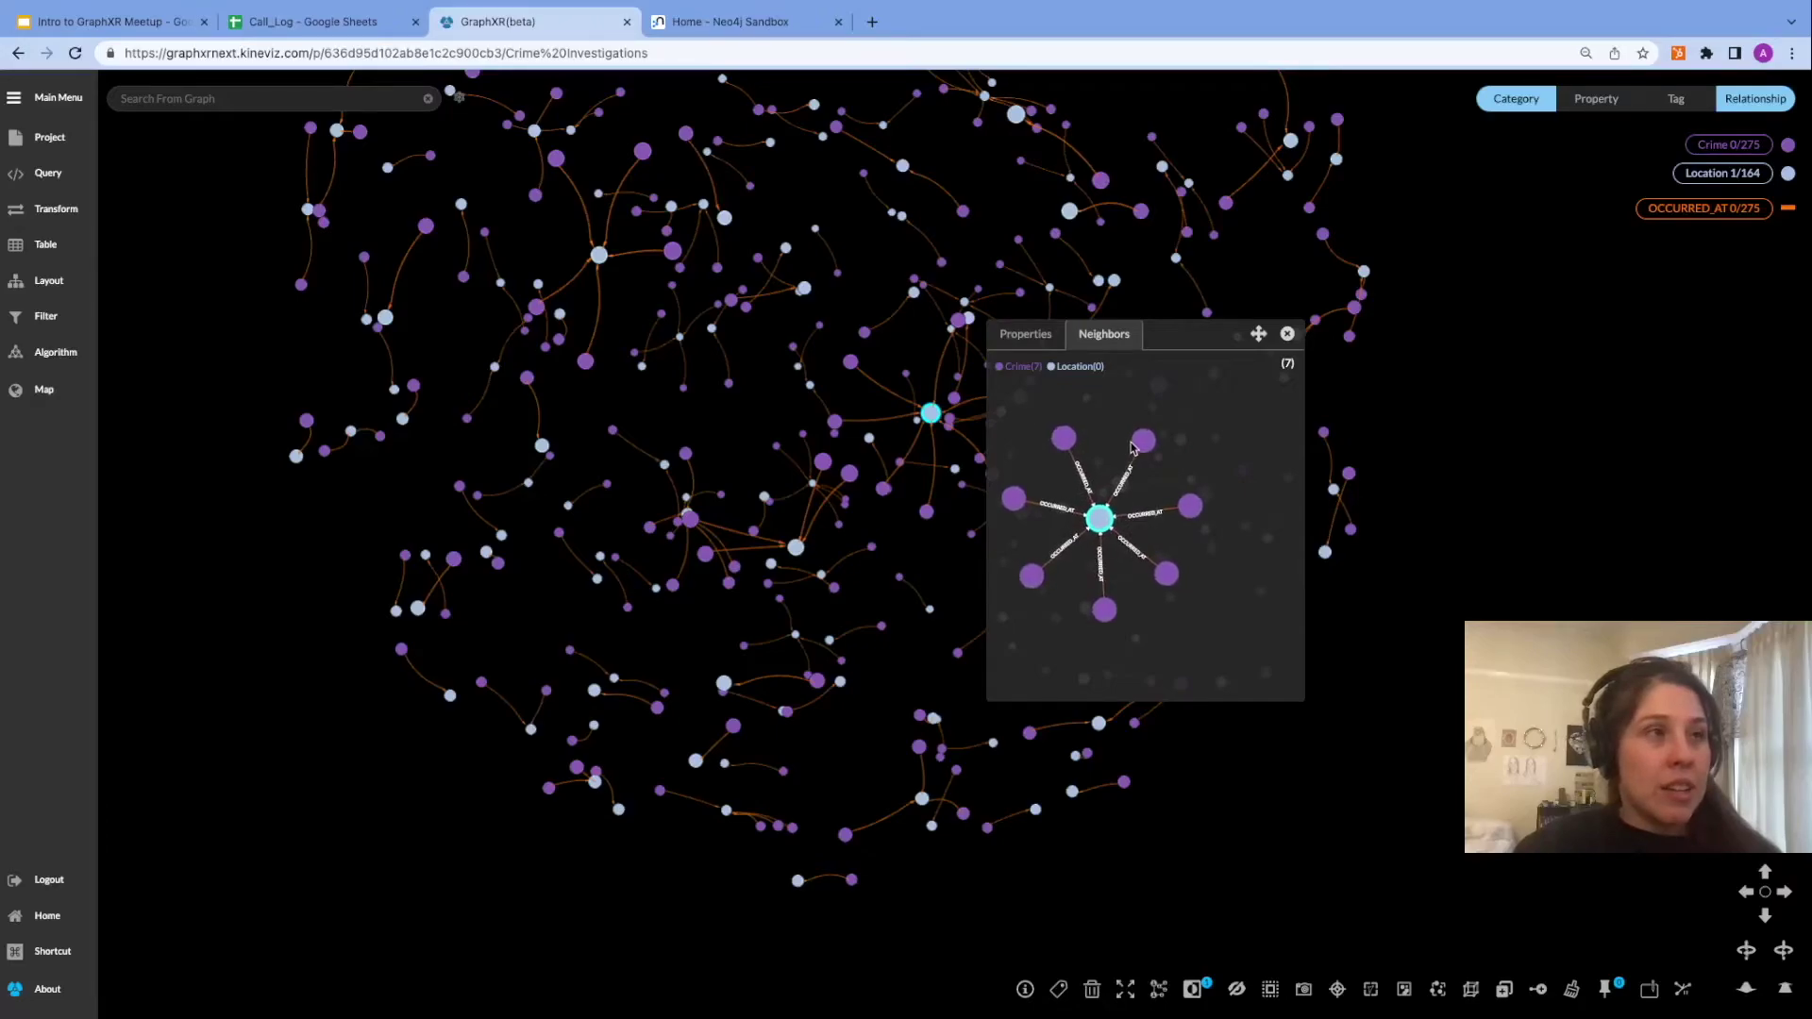
mouse_move(1214, 521)
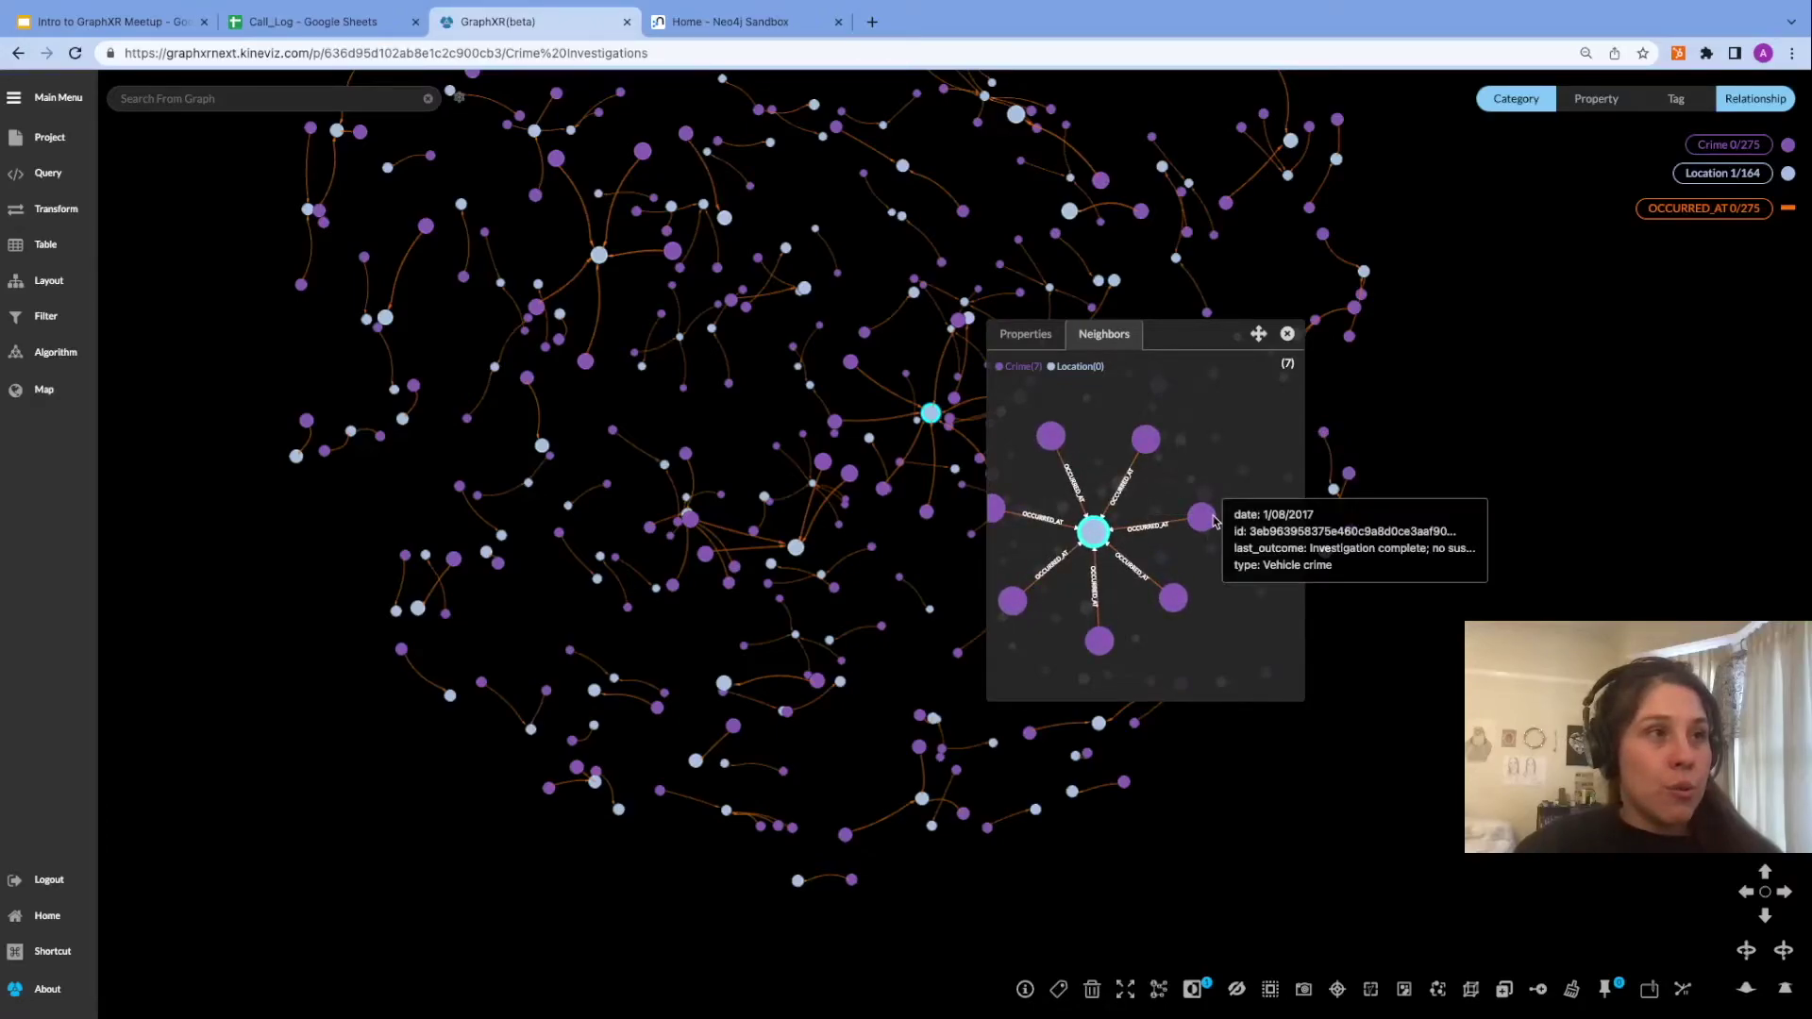
mouse_move(1185, 603)
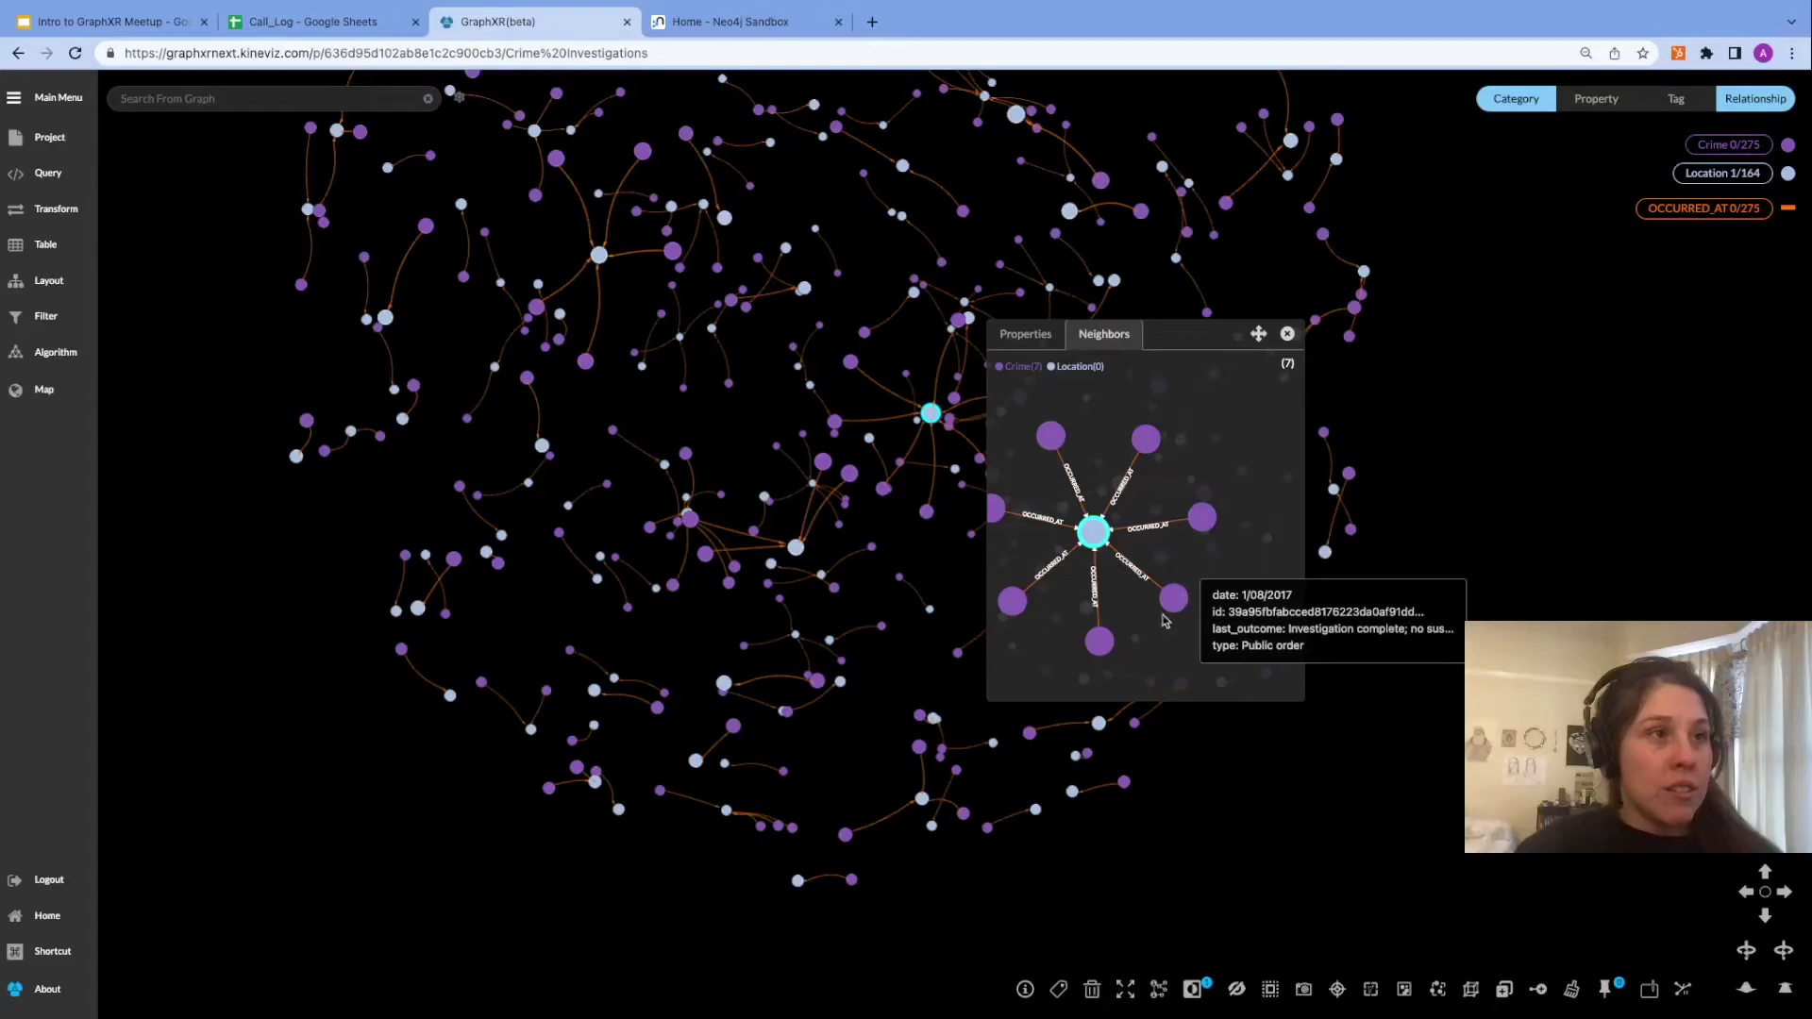
left_click_drag(1128, 610, 1184, 619)
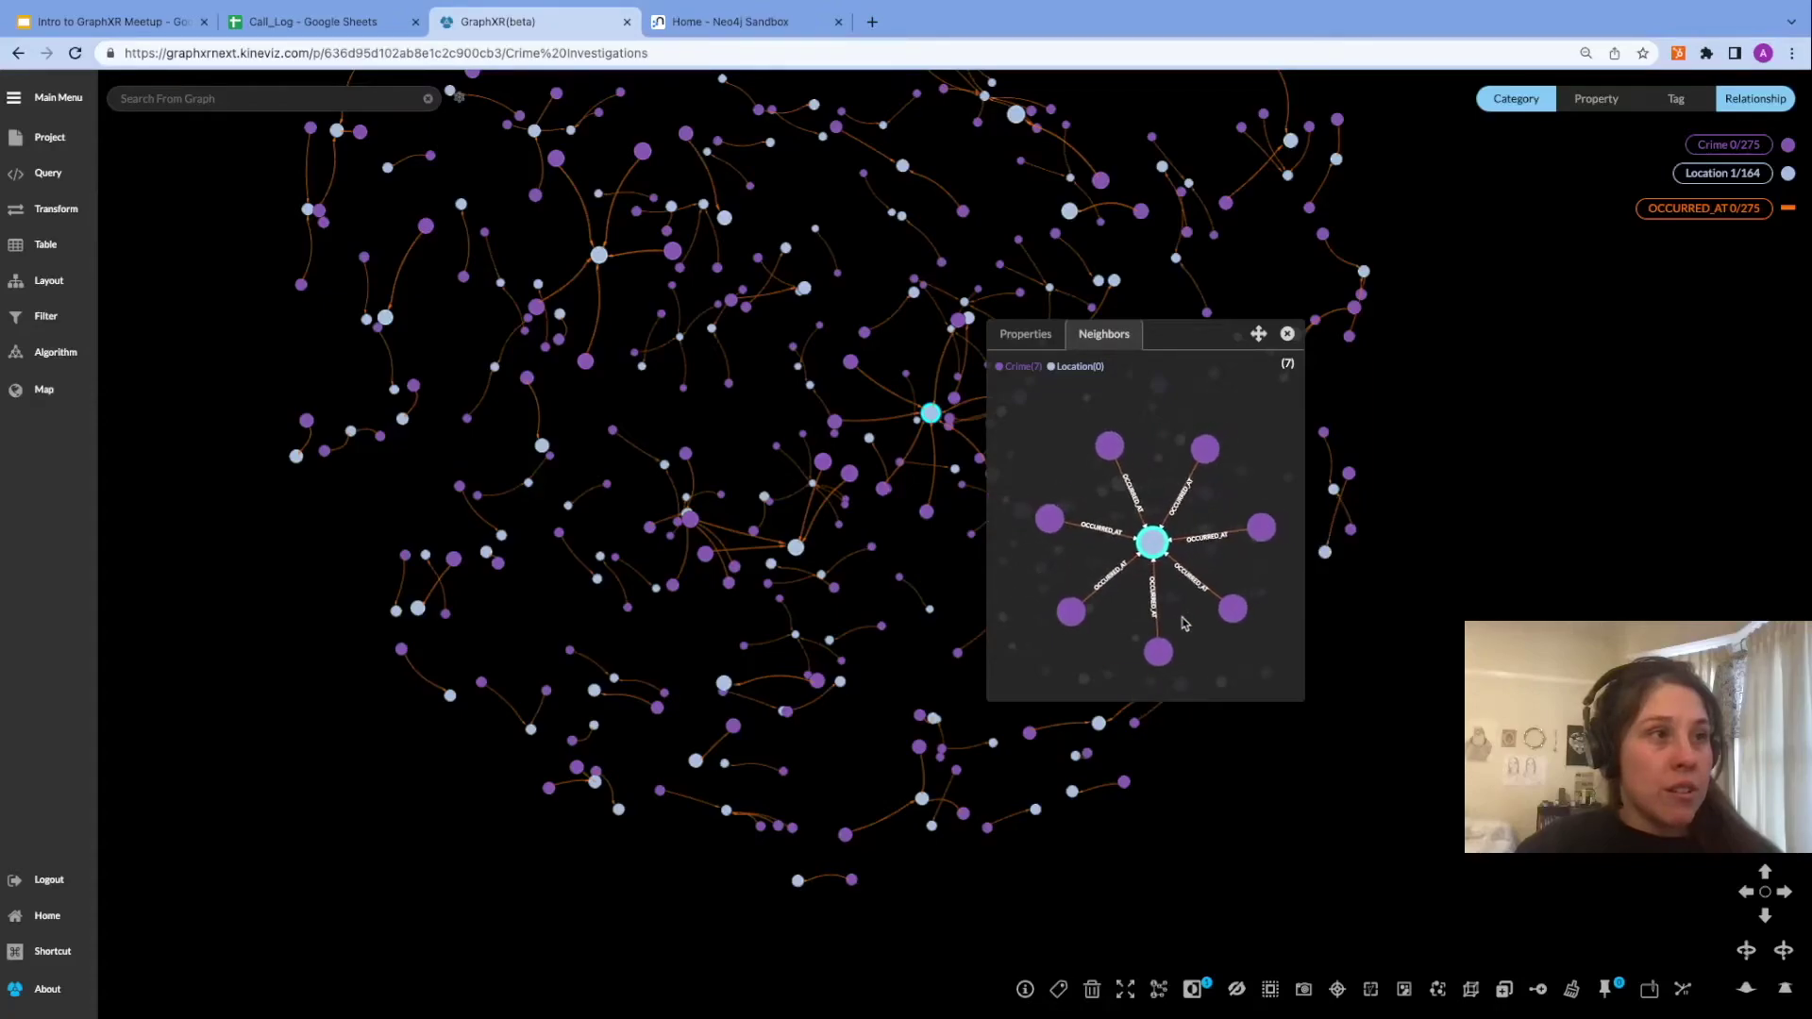
mouse_move(1071, 618)
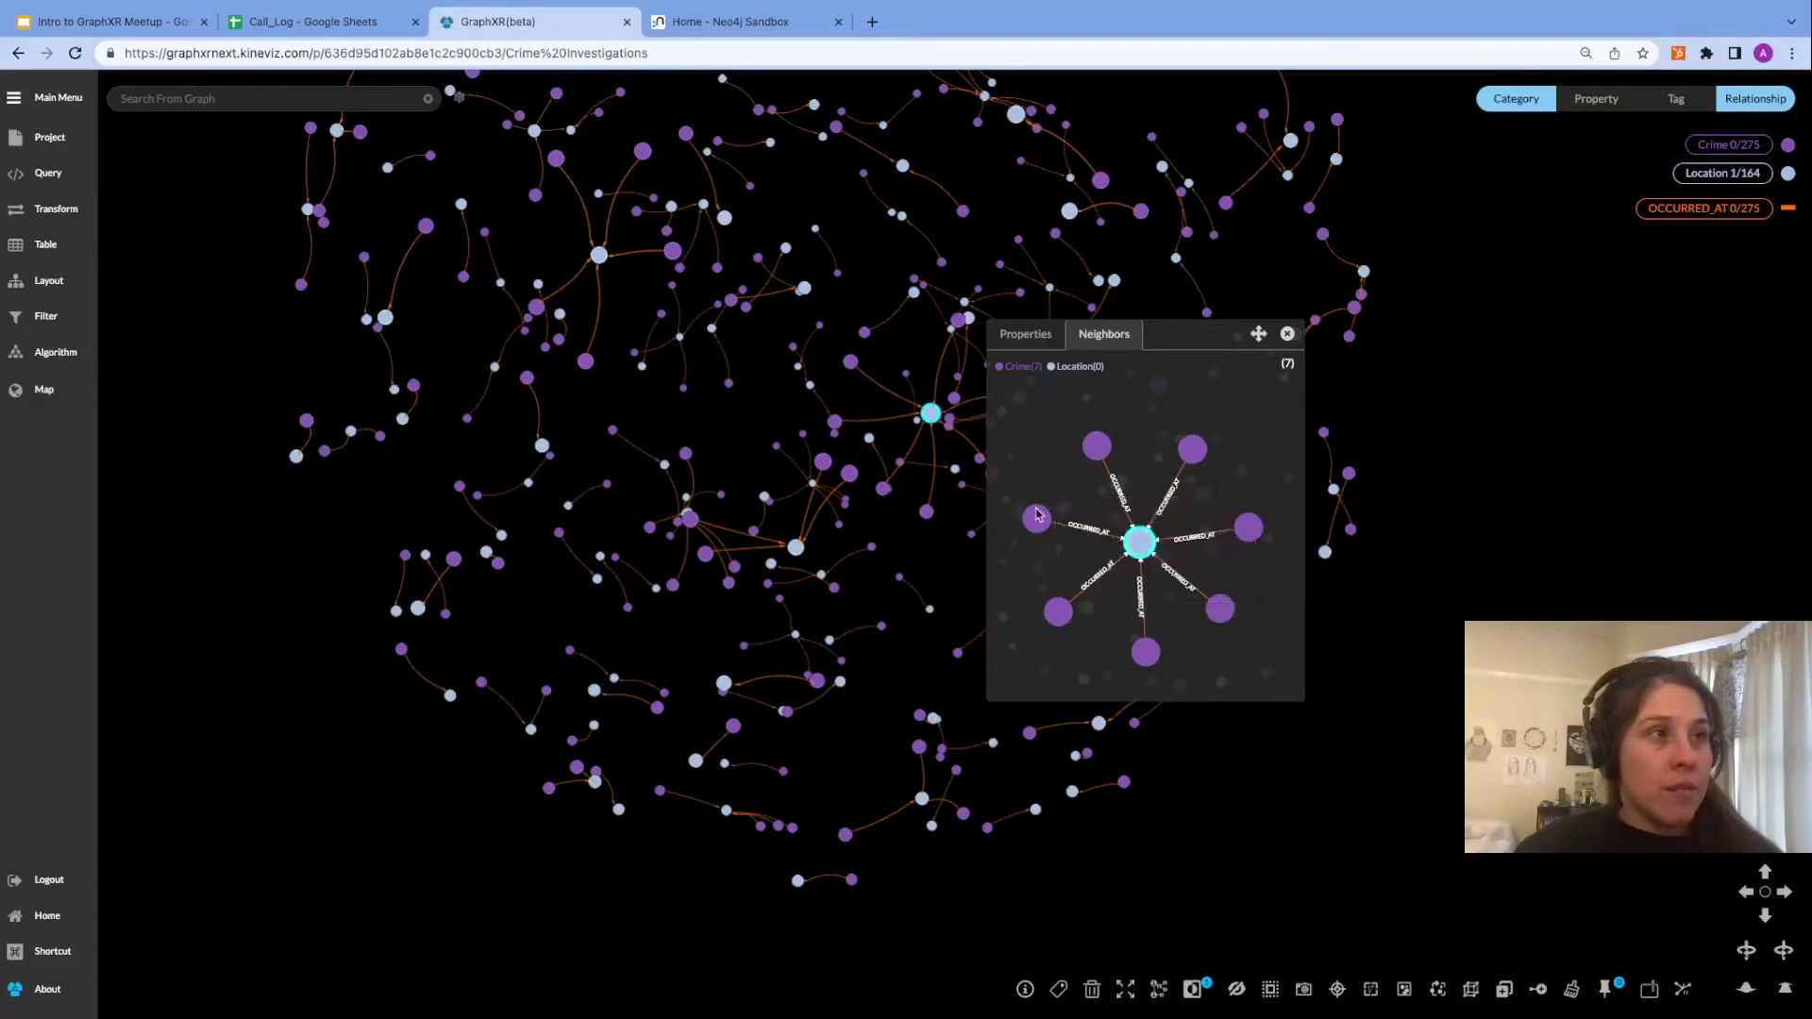
mouse_move(1092, 448)
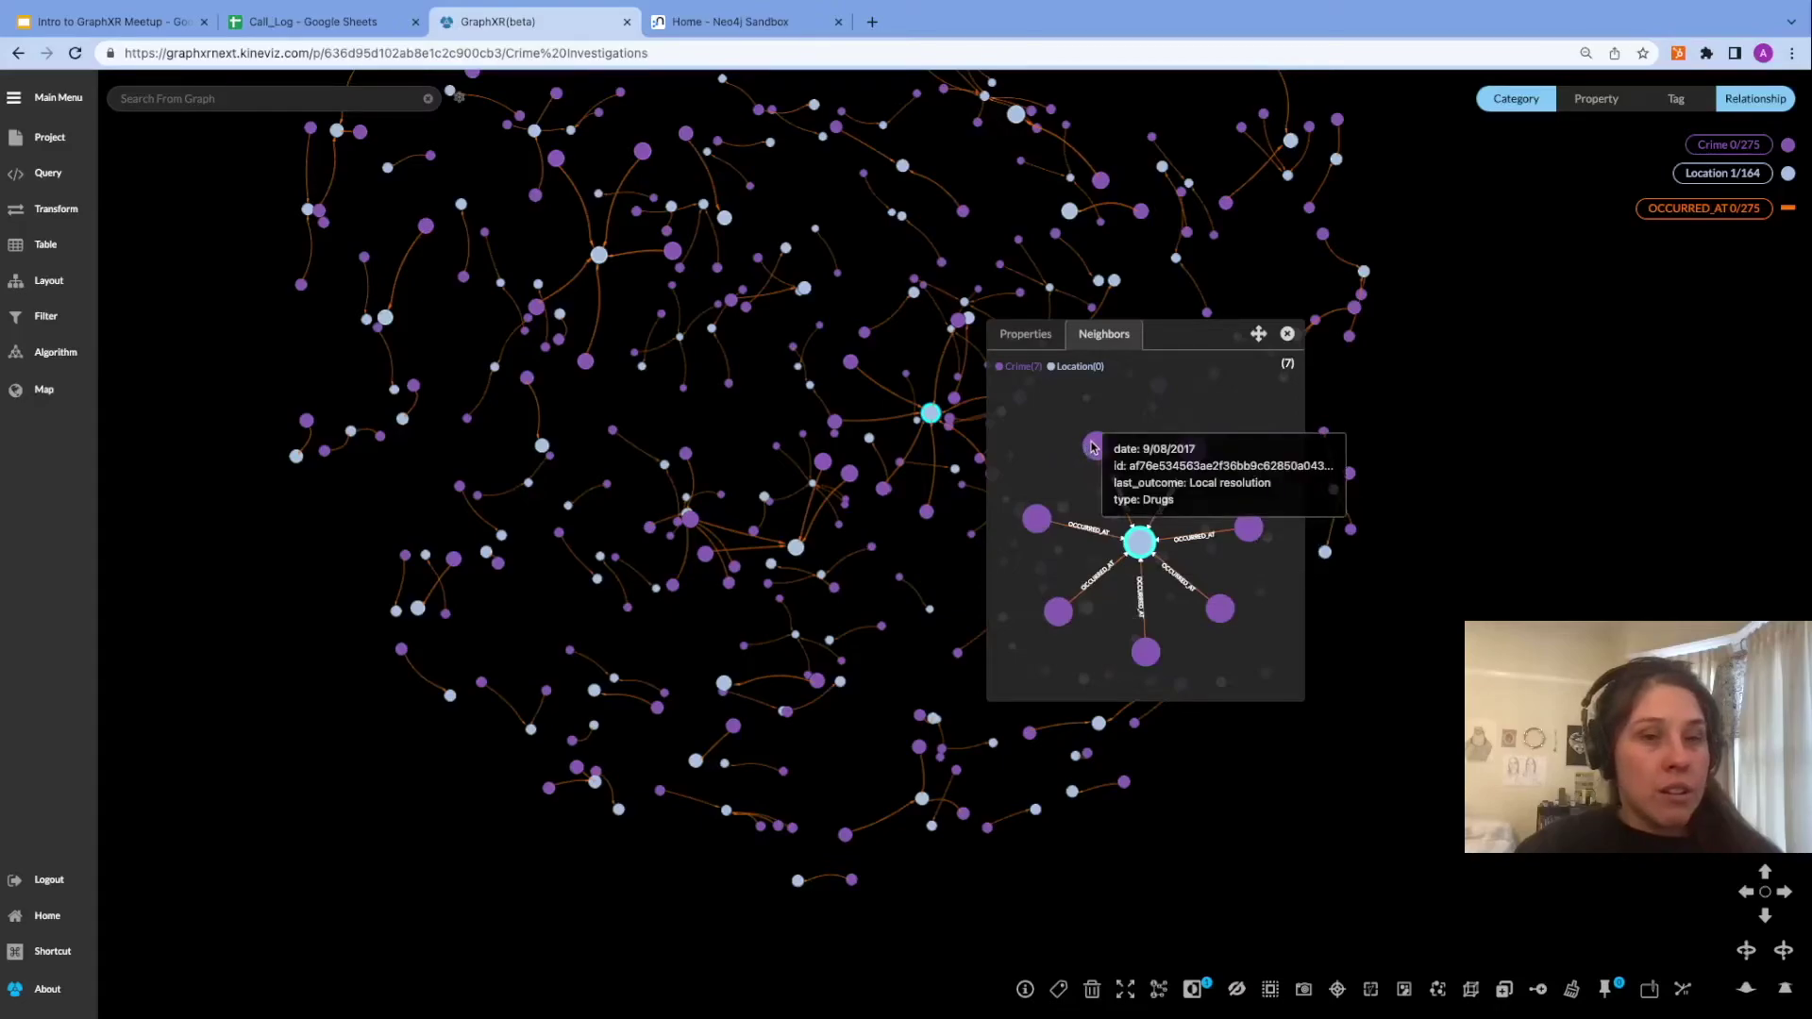
left_click(1289, 336)
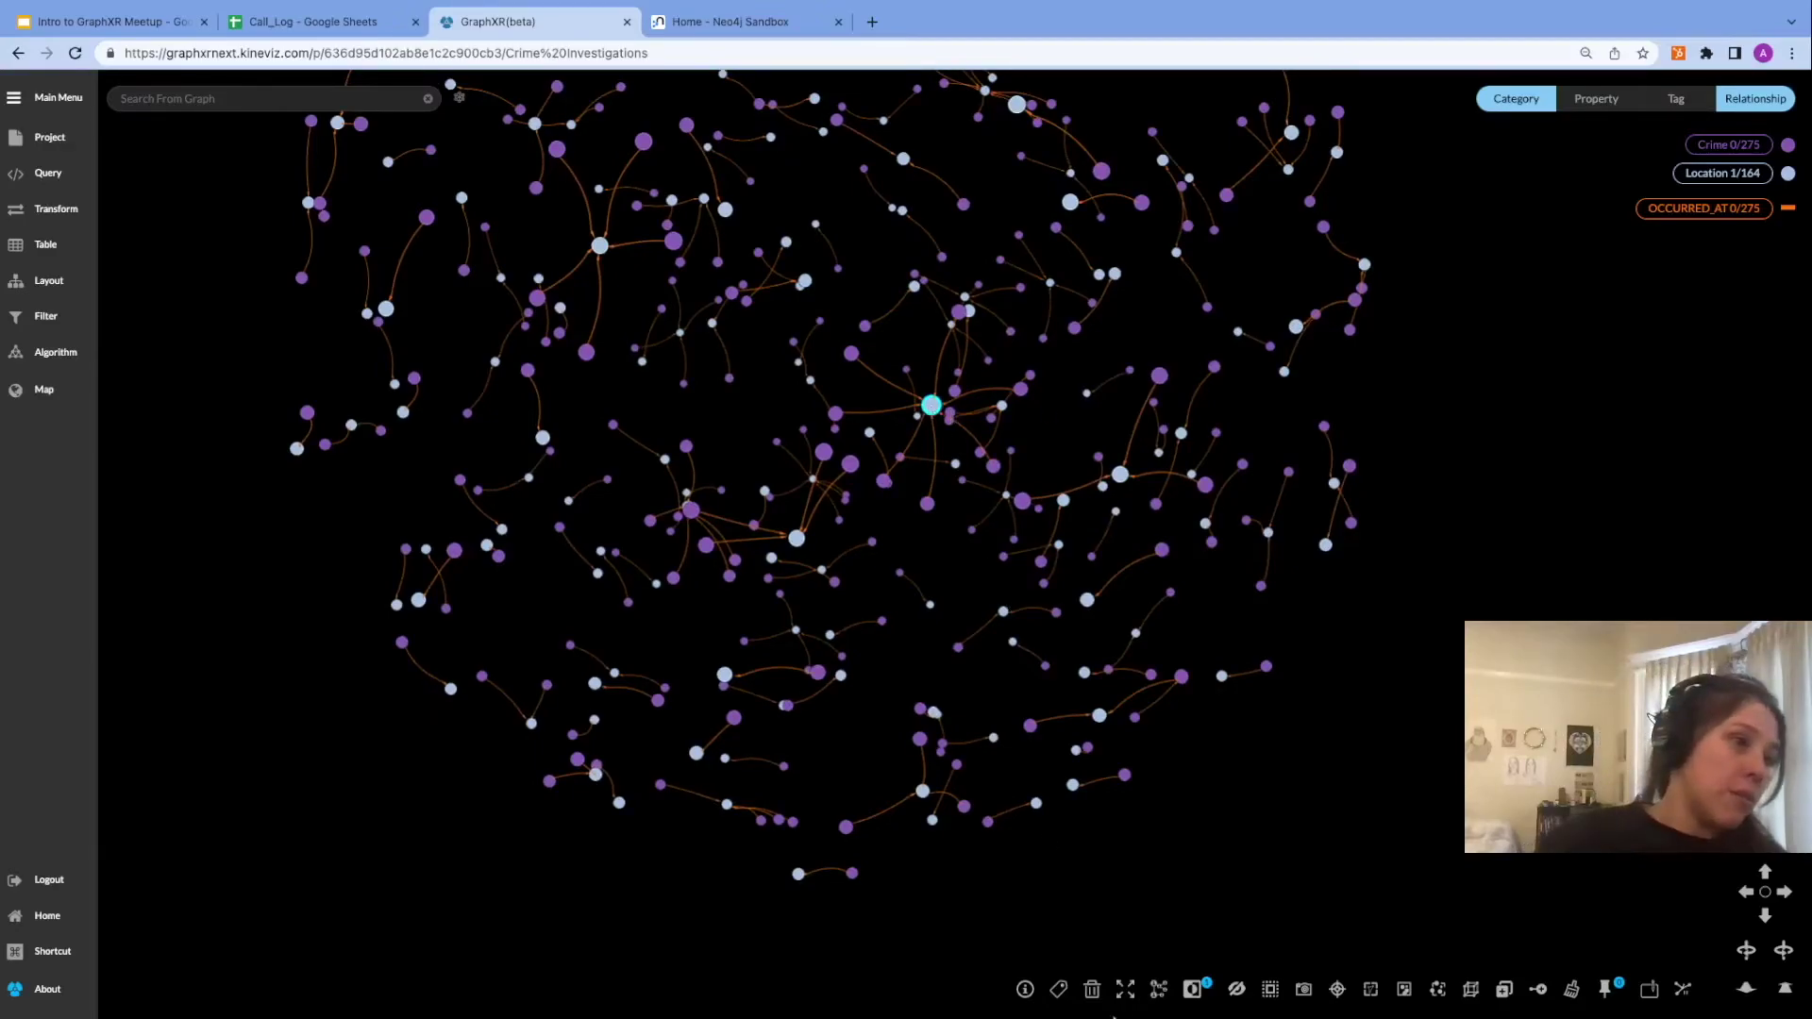
Trace the selected location's neighbors to a distance of 1, and select all nodes outside the highlighted group.
left_click(1160, 991)
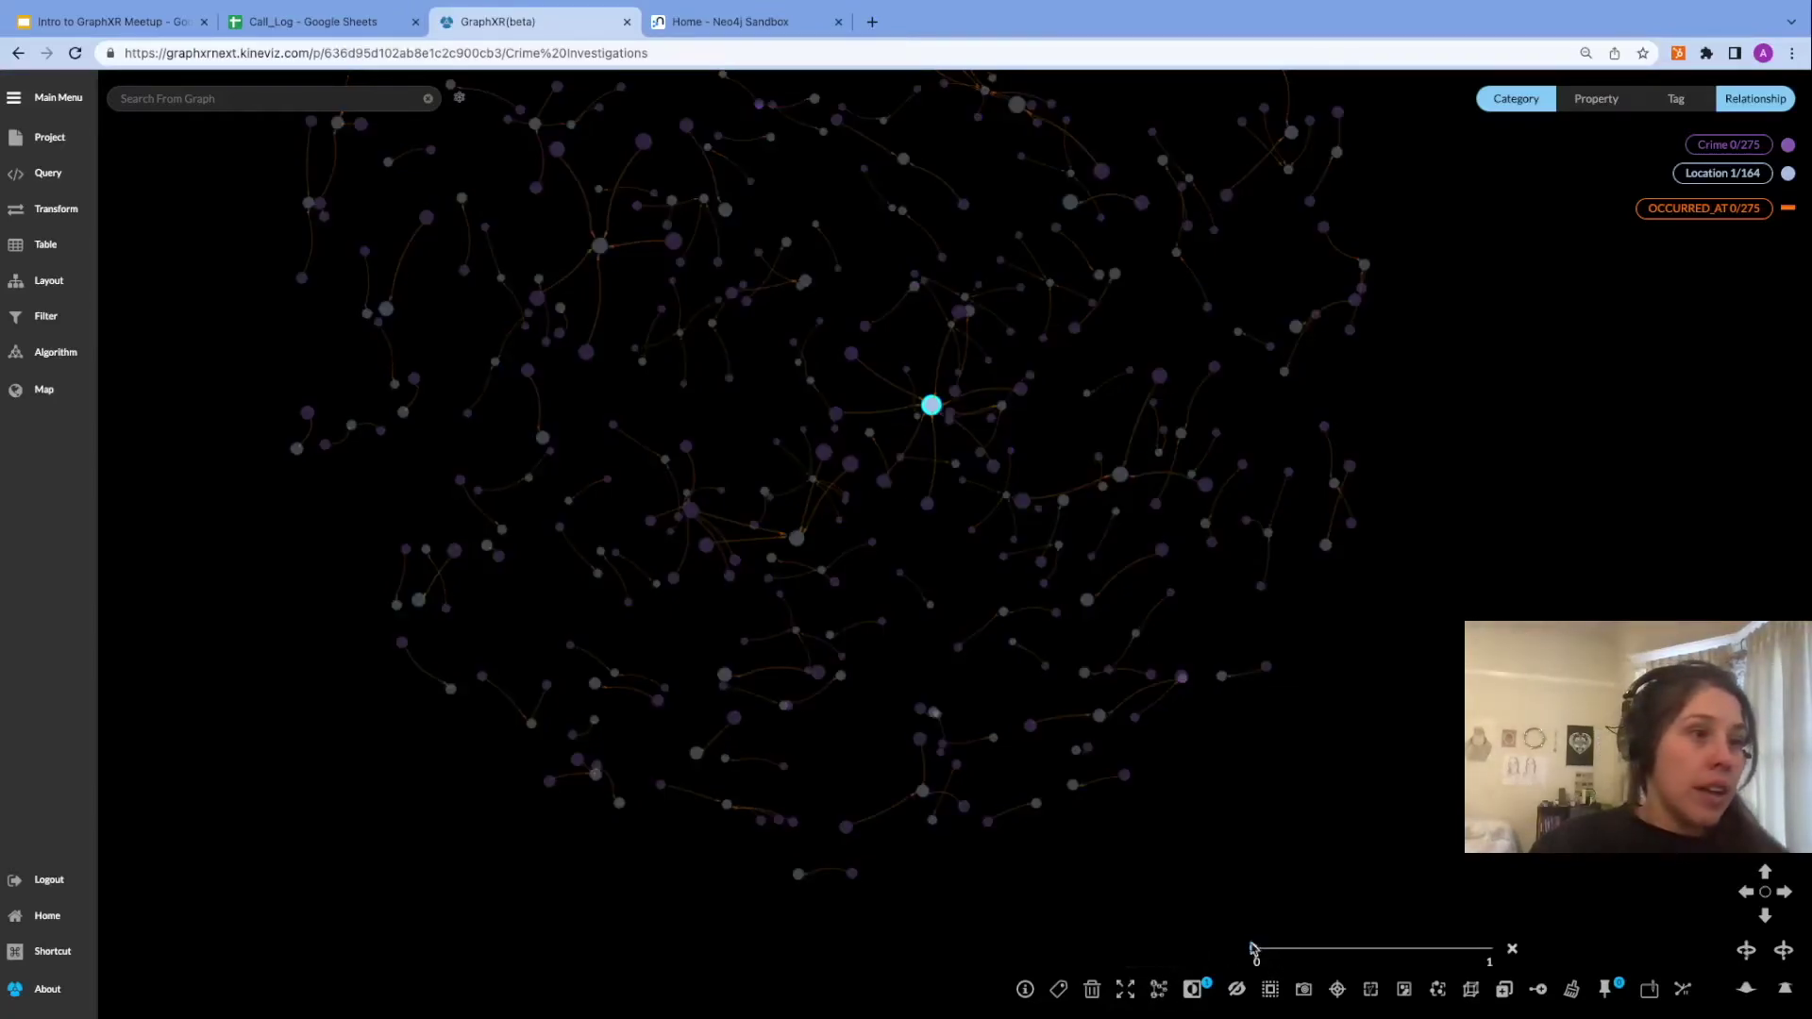
left_click_drag(1255, 951, 1500, 955)
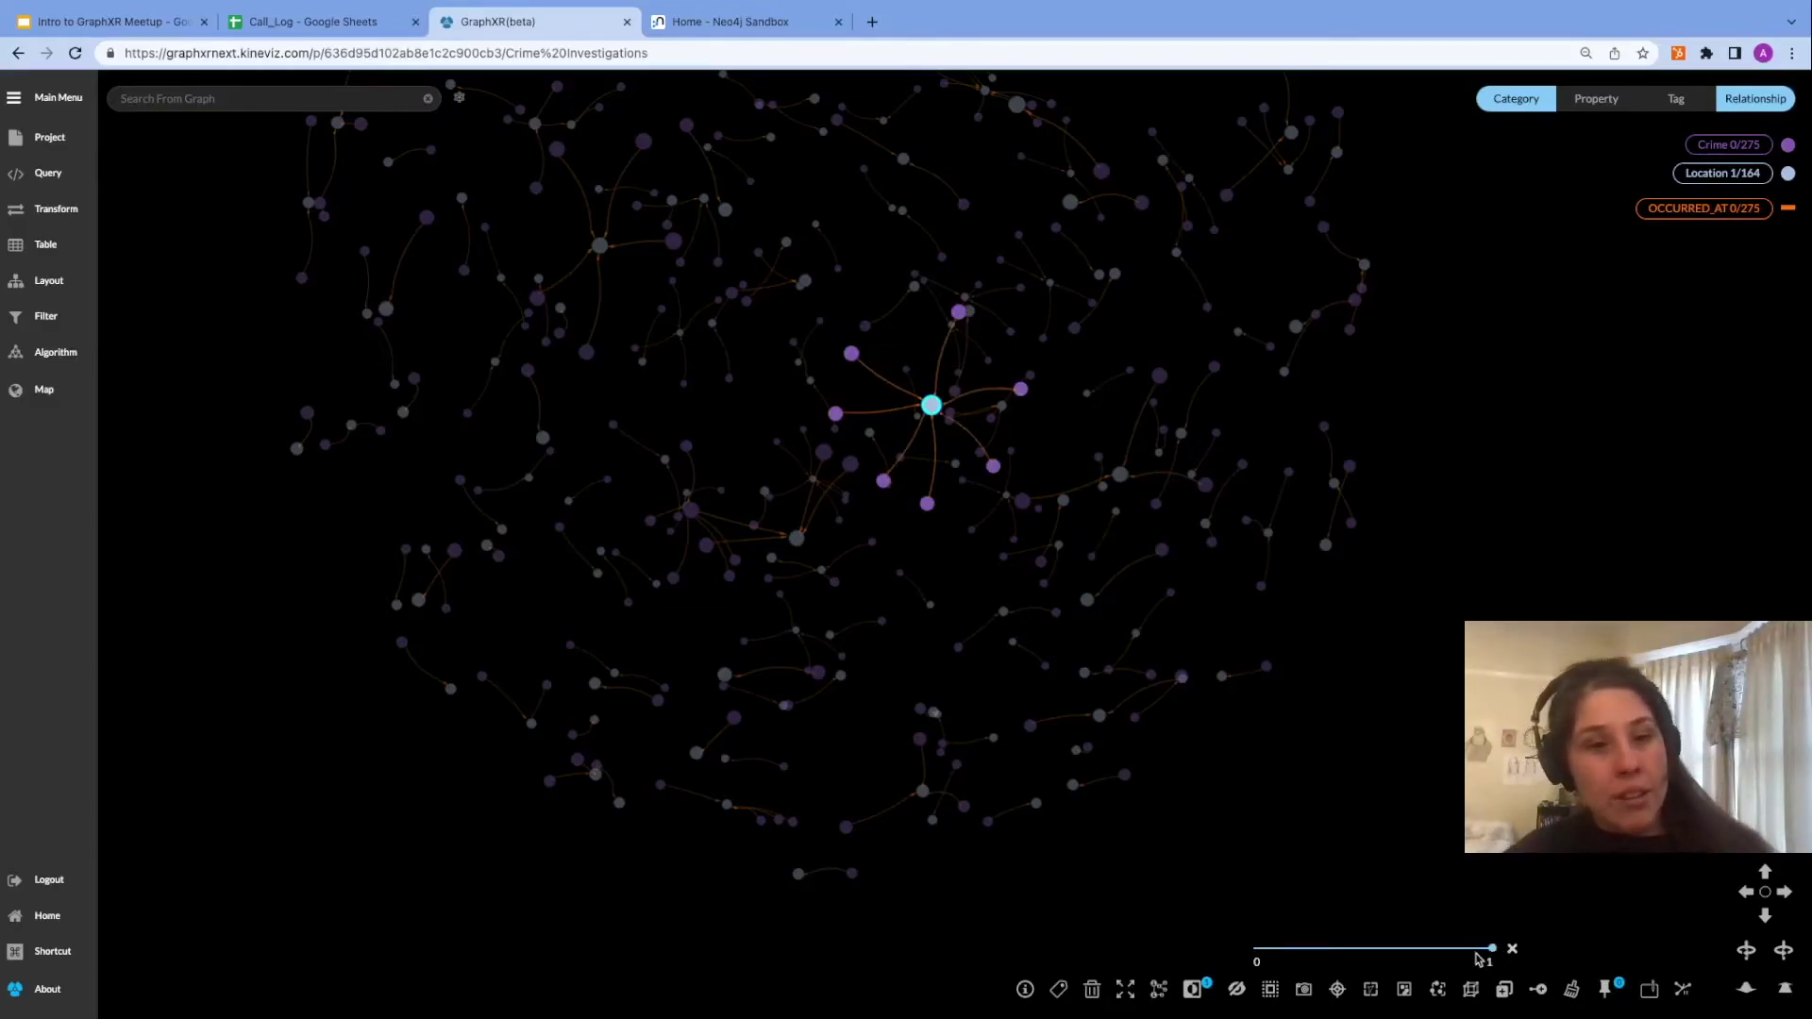
mouse_move(1490, 951)
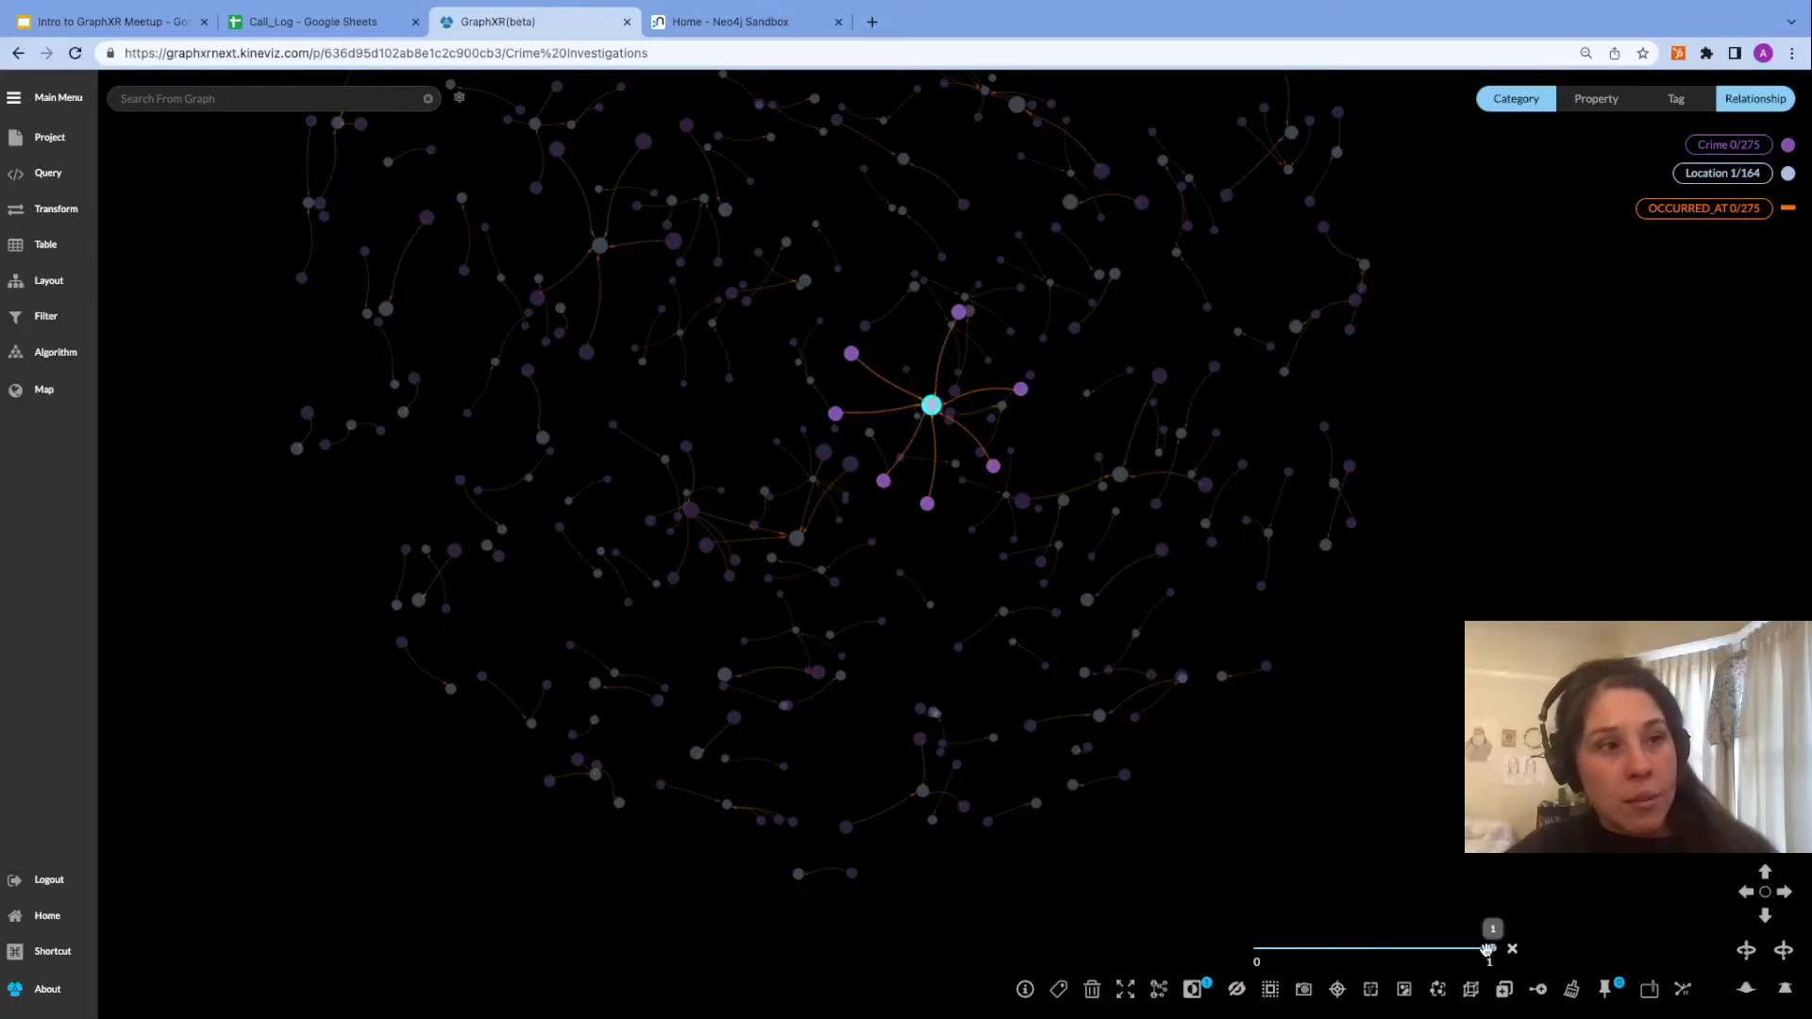
left_click(1273, 992)
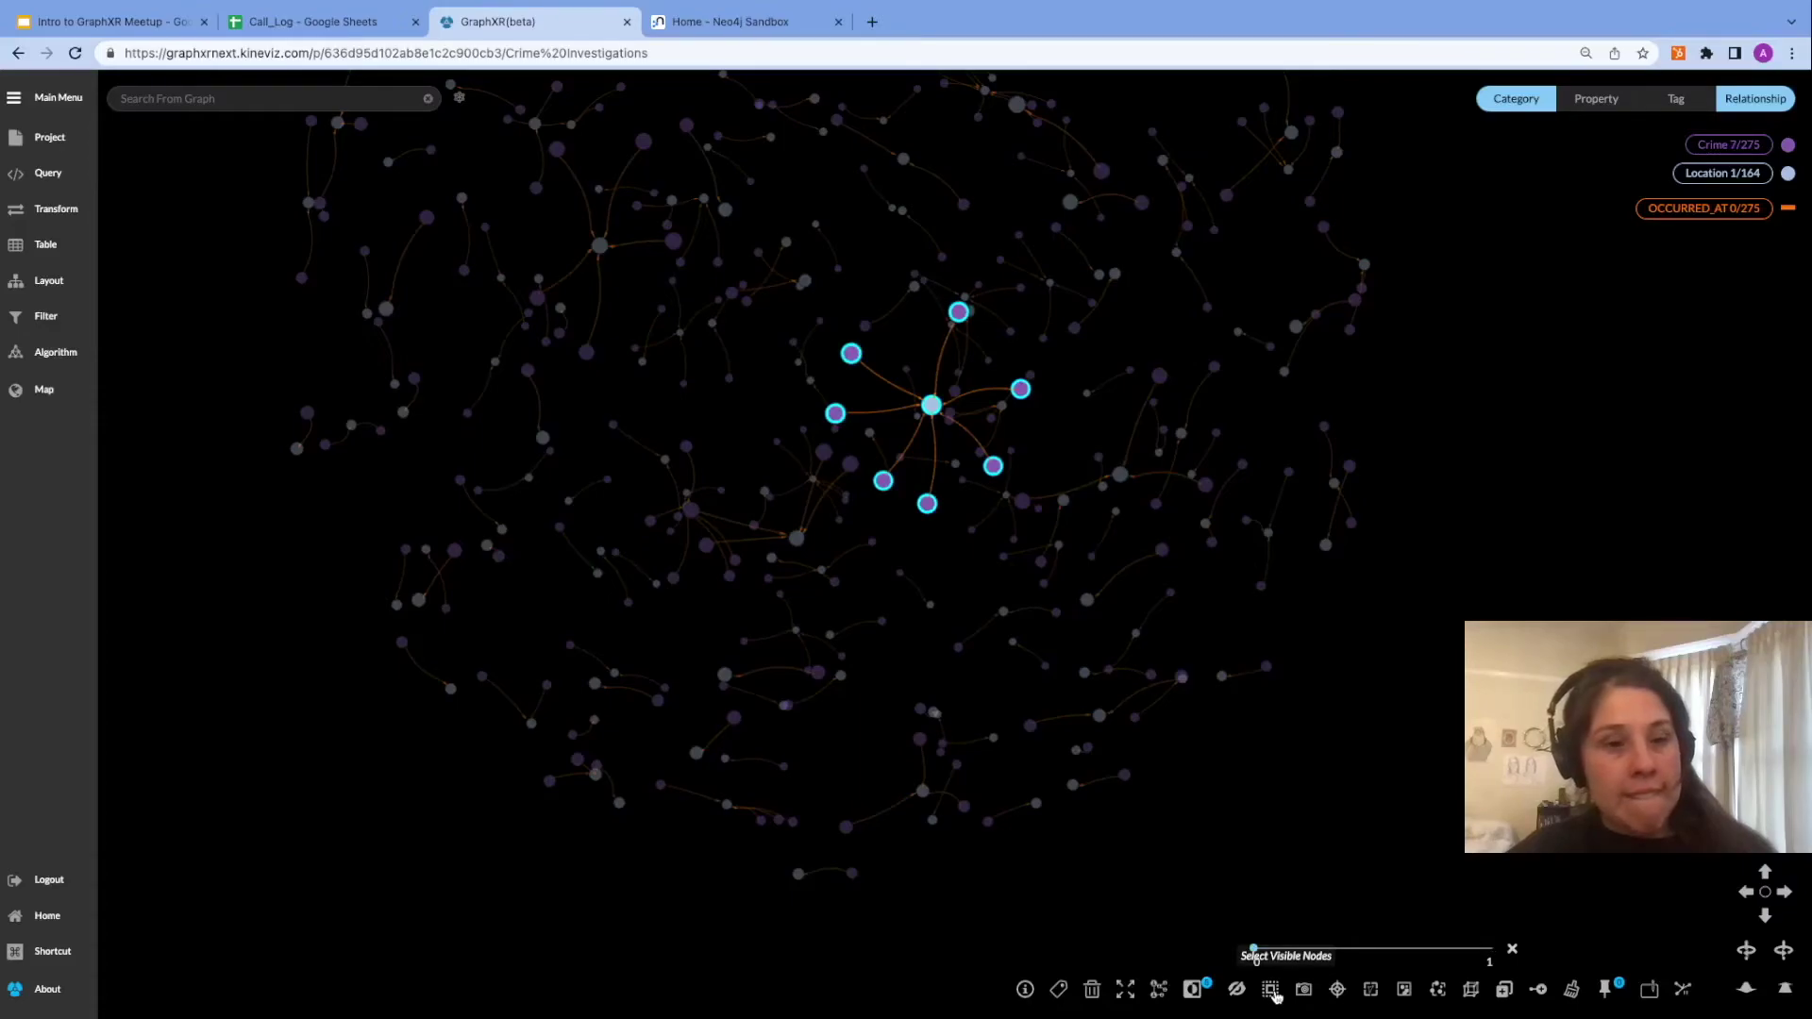
left_click(1195, 990)
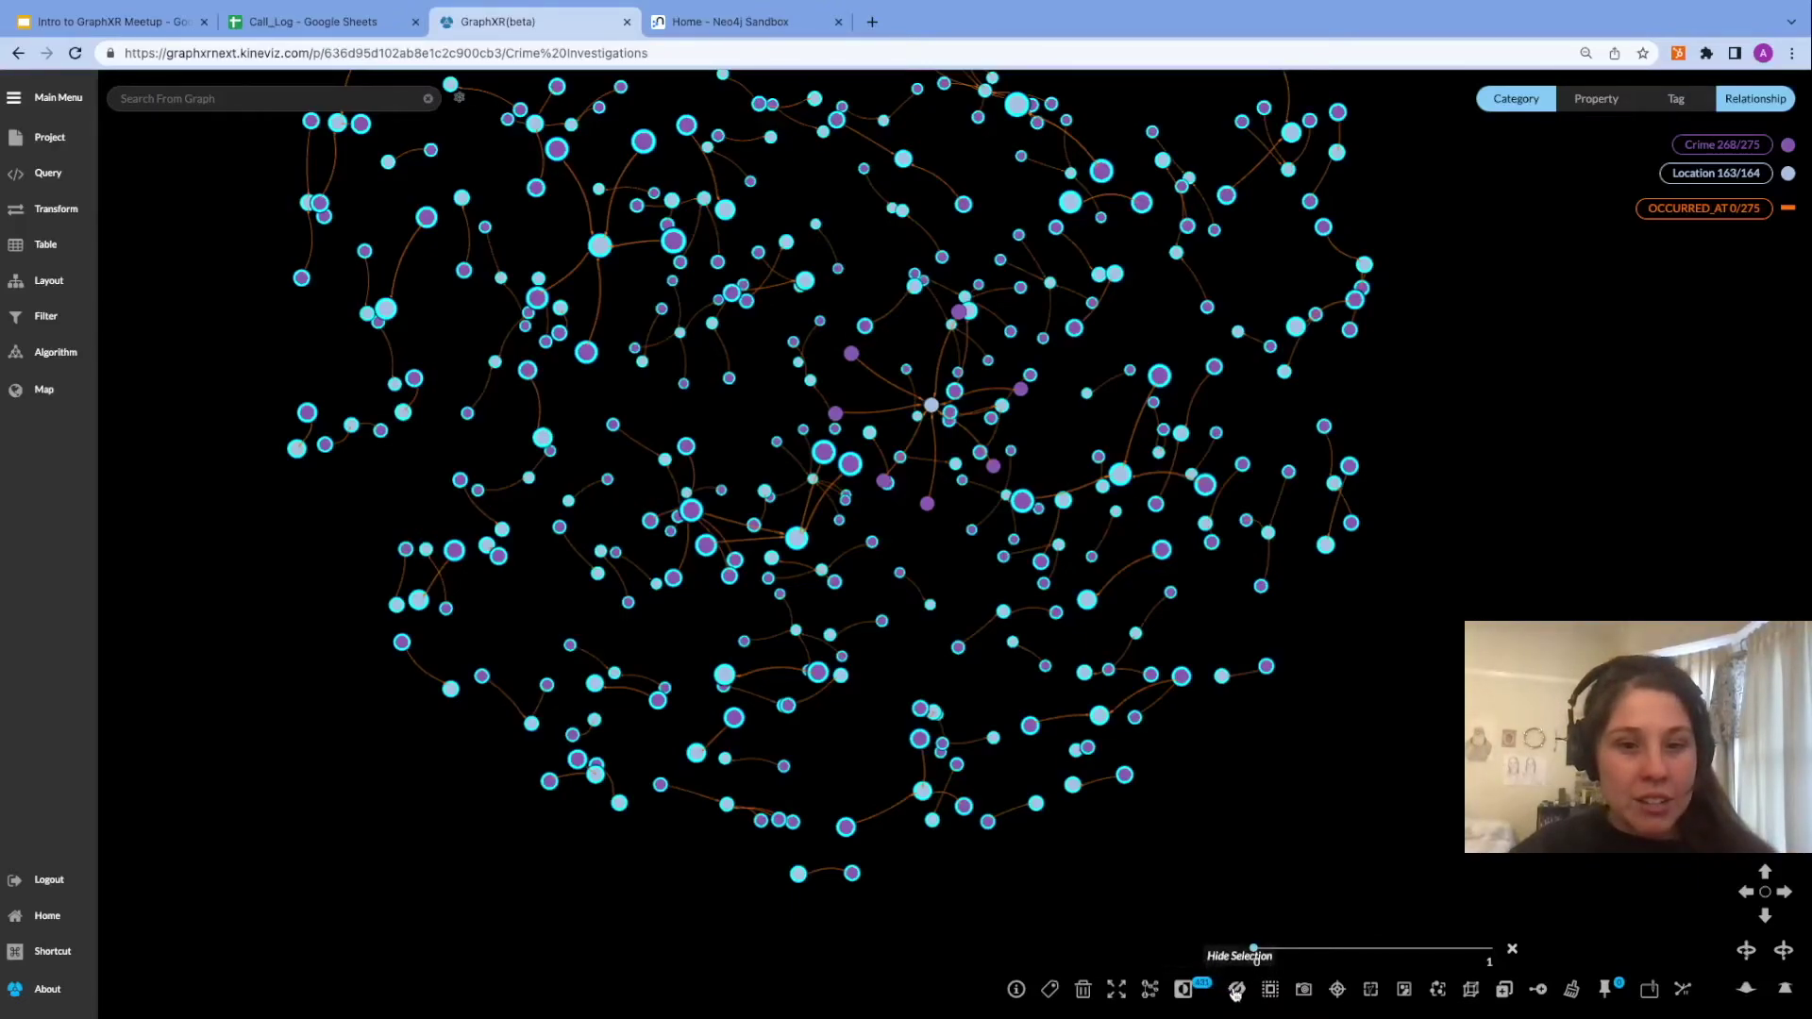
Hide the selected nodes to isolate the location and its connected crimes, and show all hidden nodes again.
left_click(1236, 990)
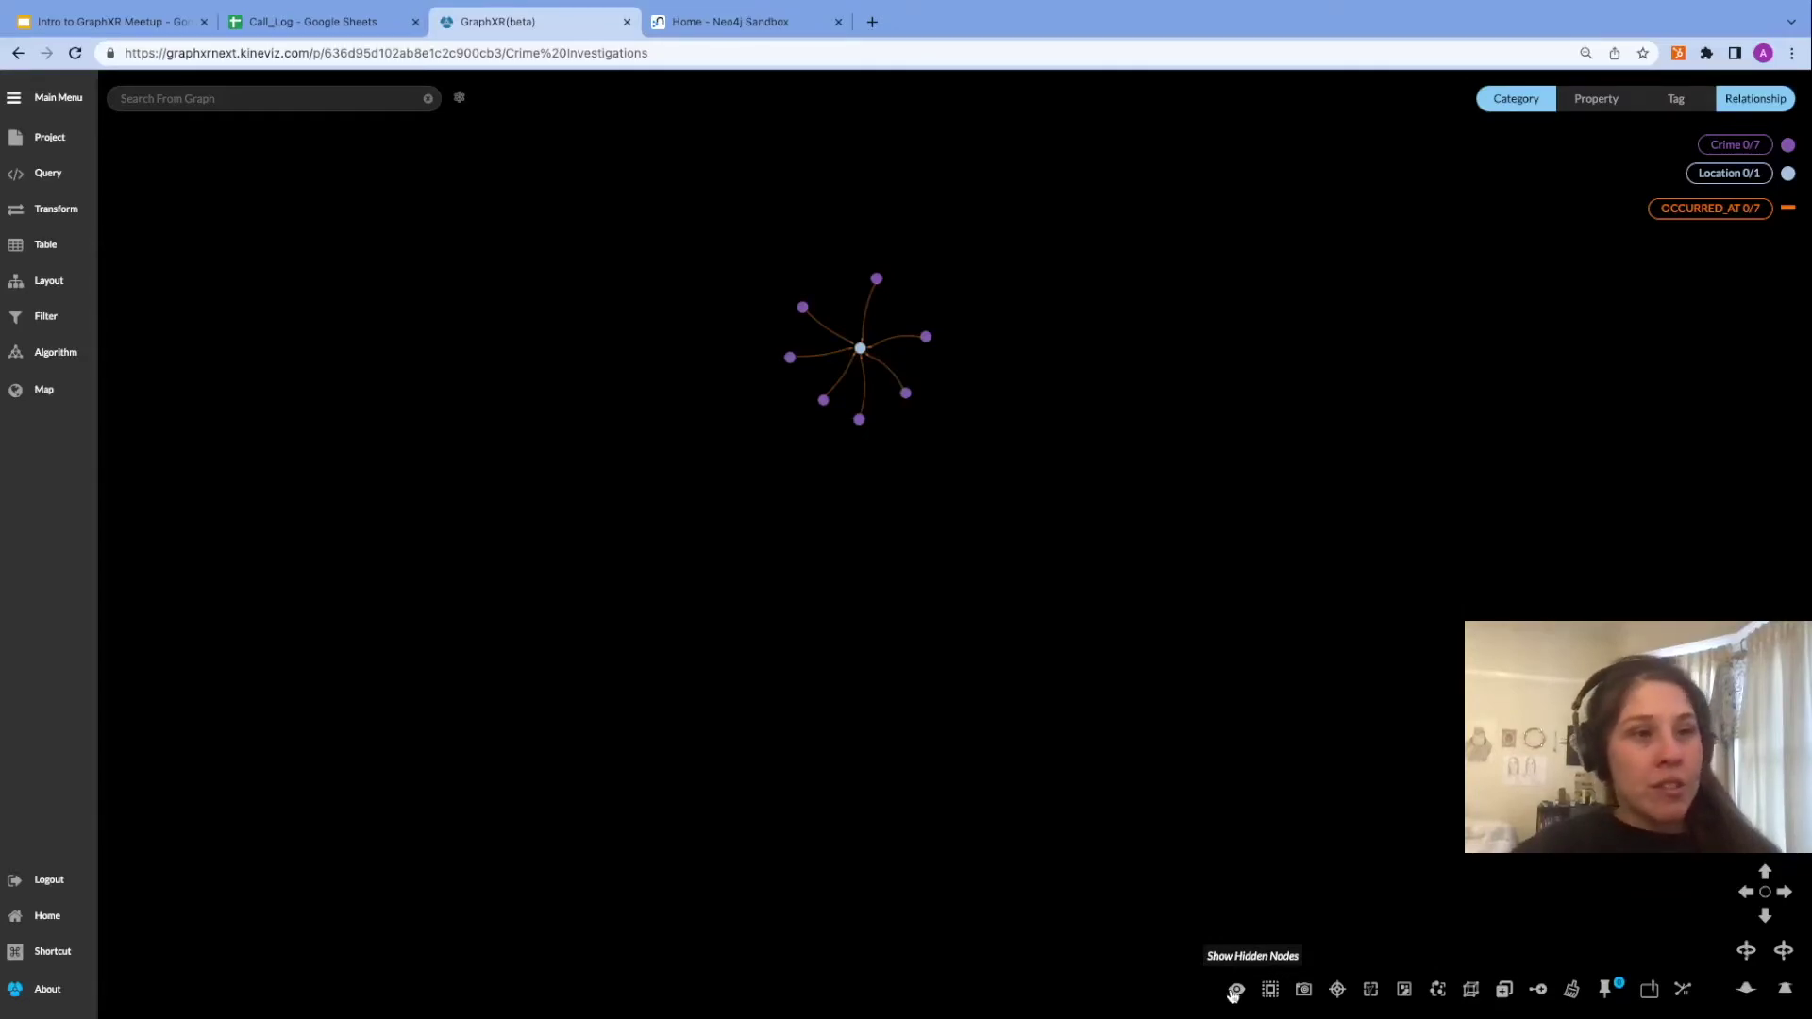
left_click(1236, 991)
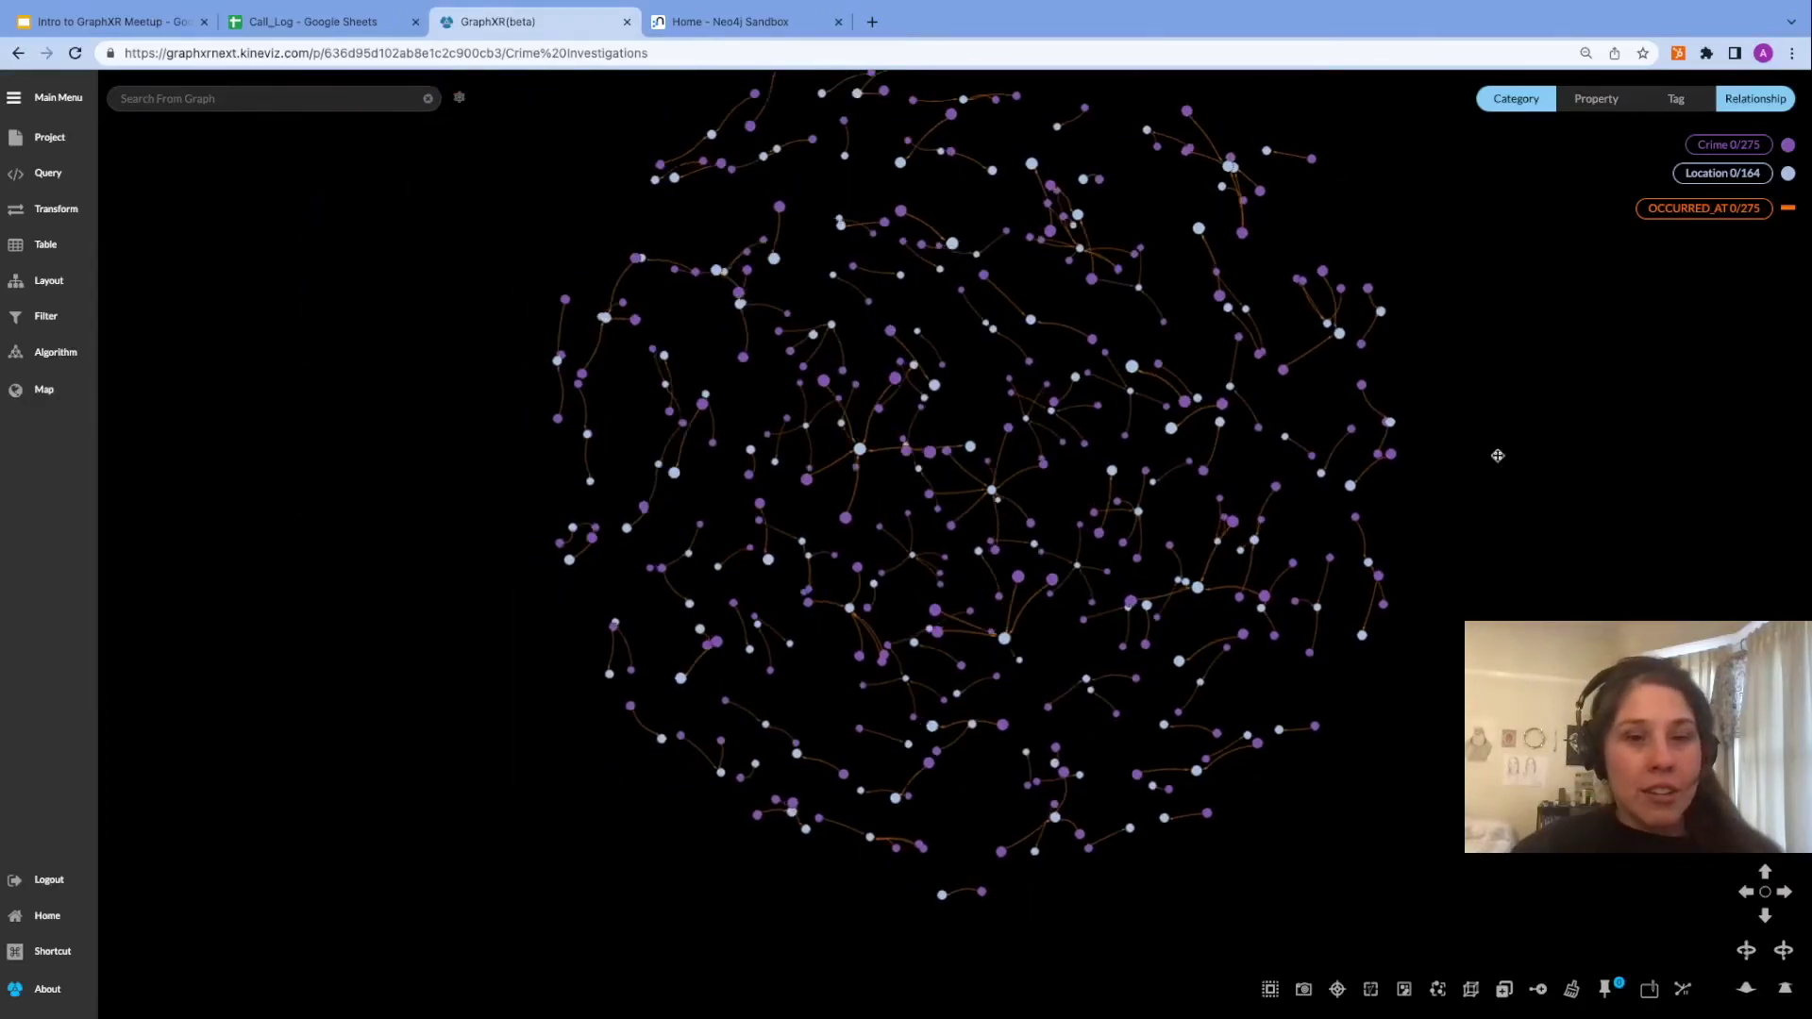
Highlight all Crime nodes, all Location nodes and all OCCURRED_AT relationships in turn, and clear the selection.
left_click(1749, 146)
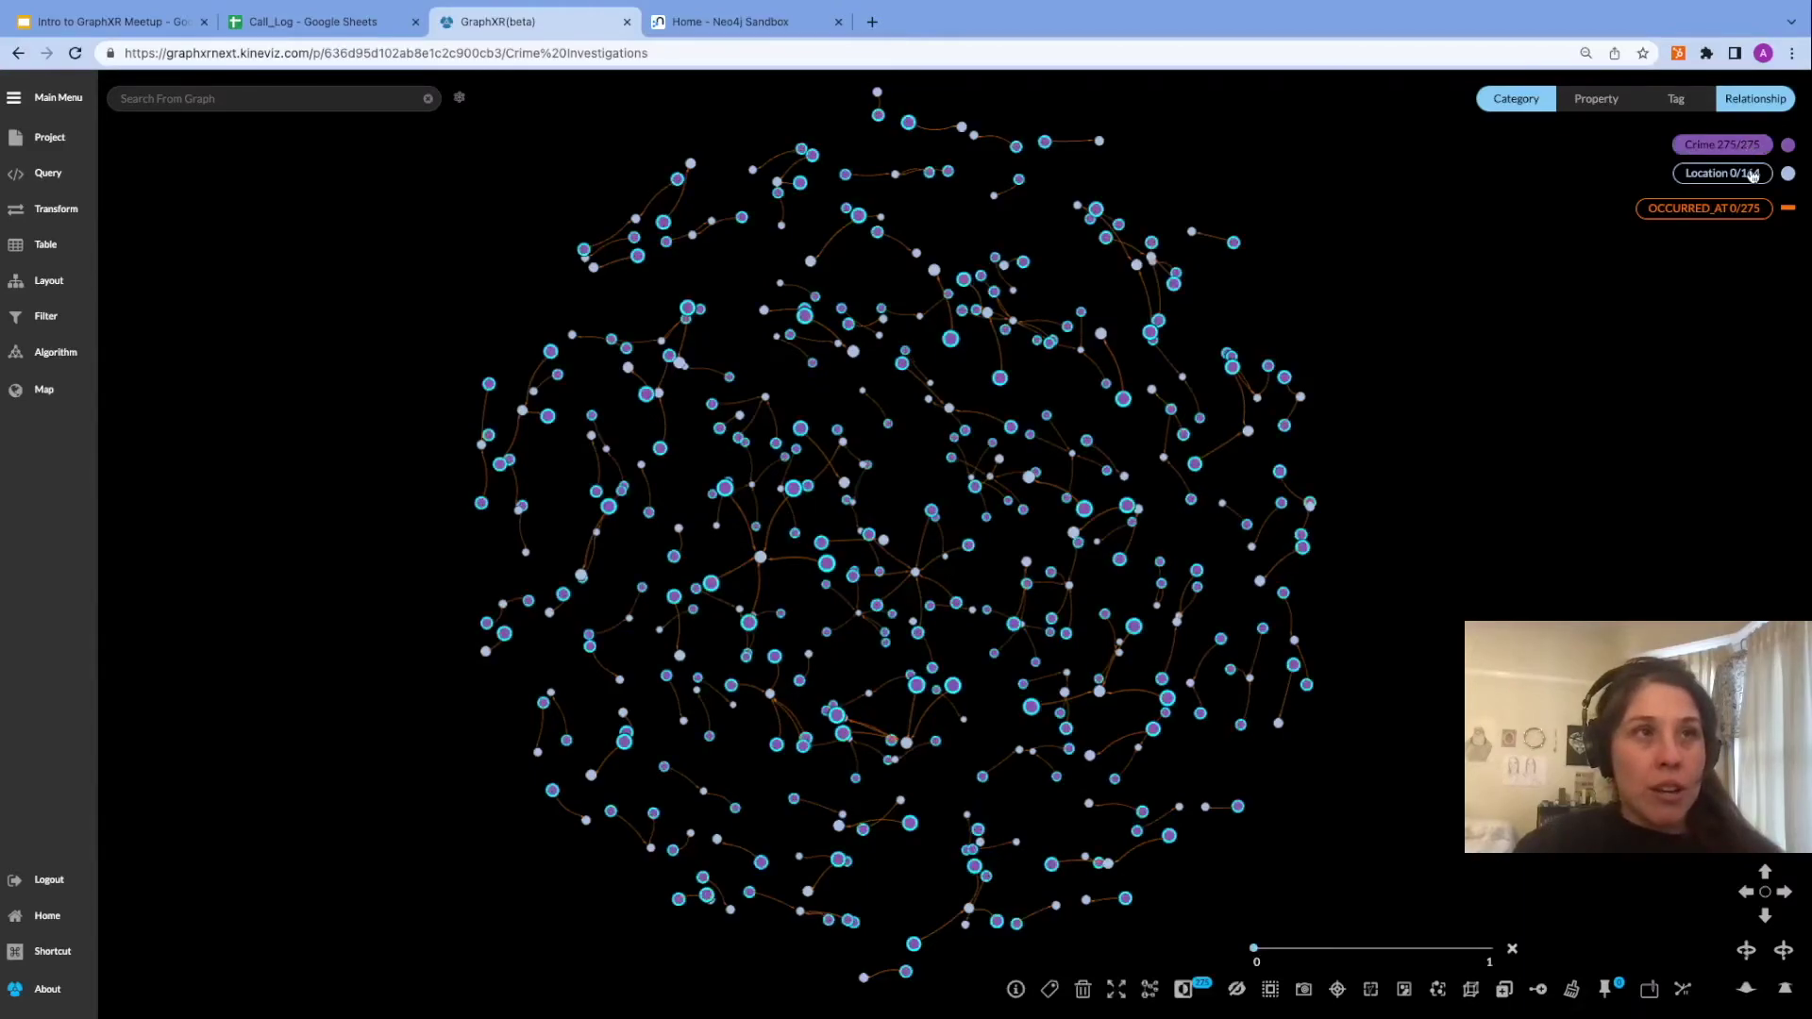
left_click(1752, 175)
left_click(1742, 210)
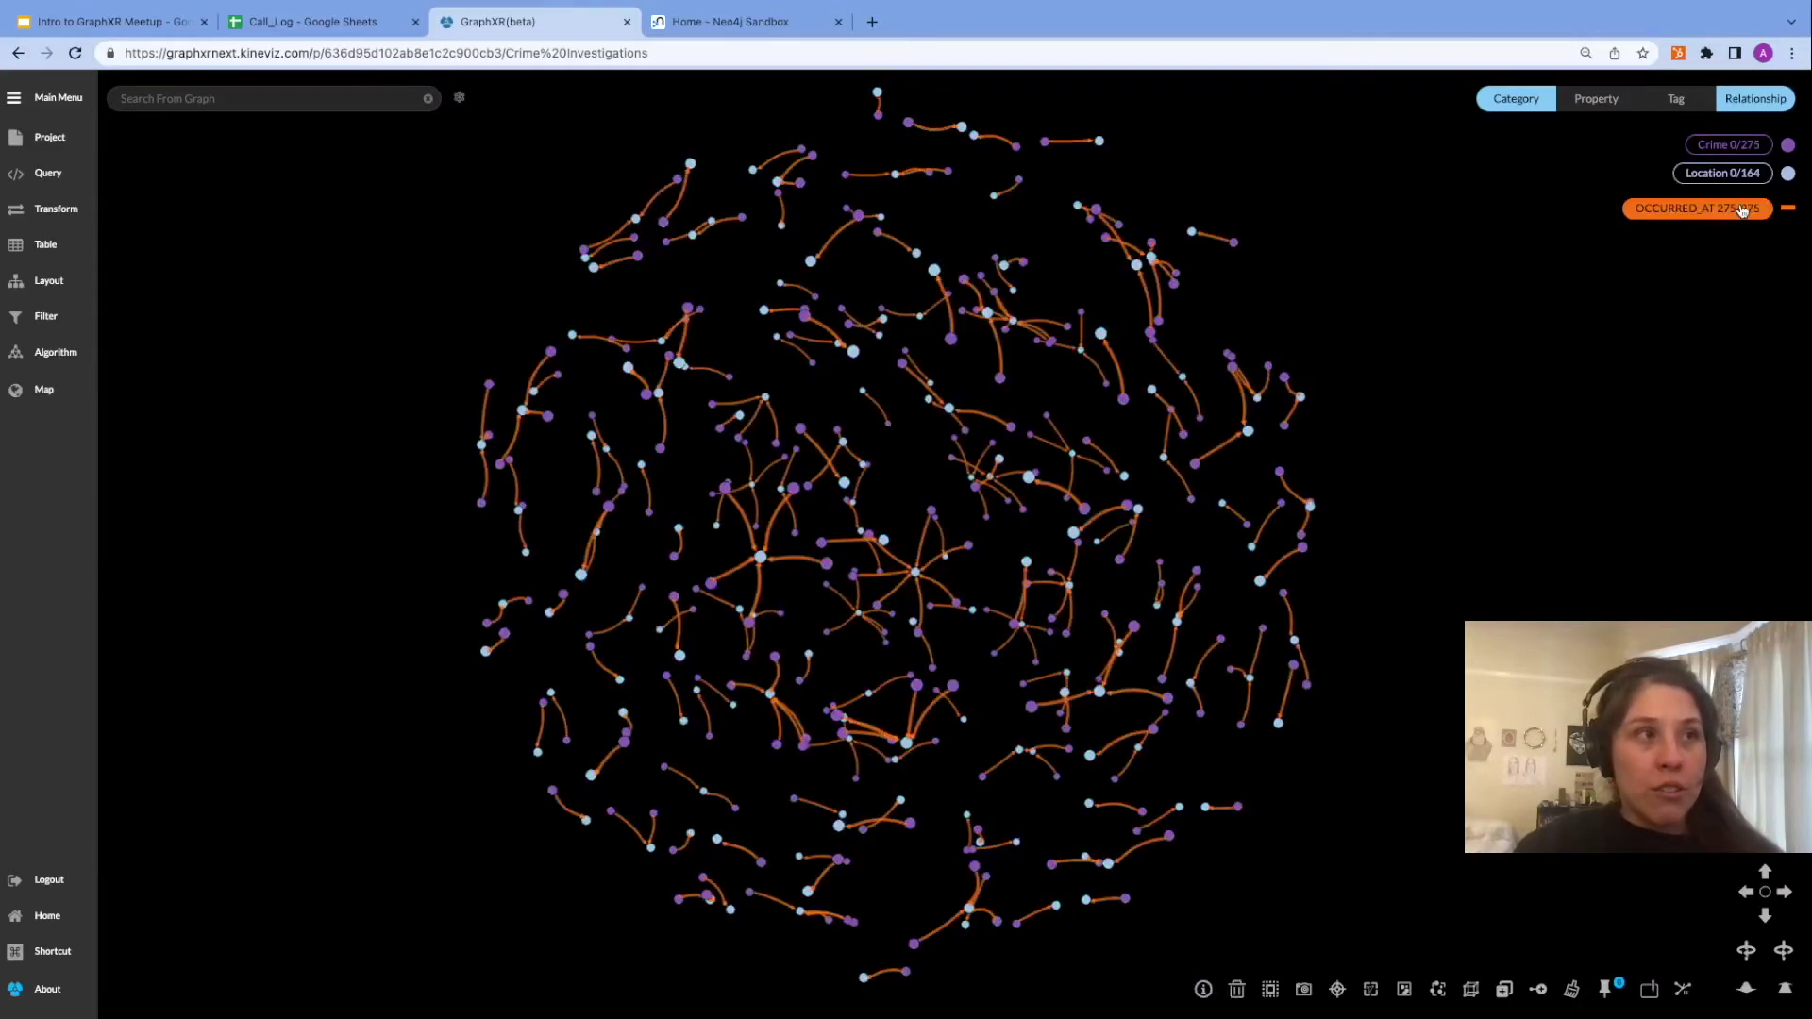
left_click(1604, 385)
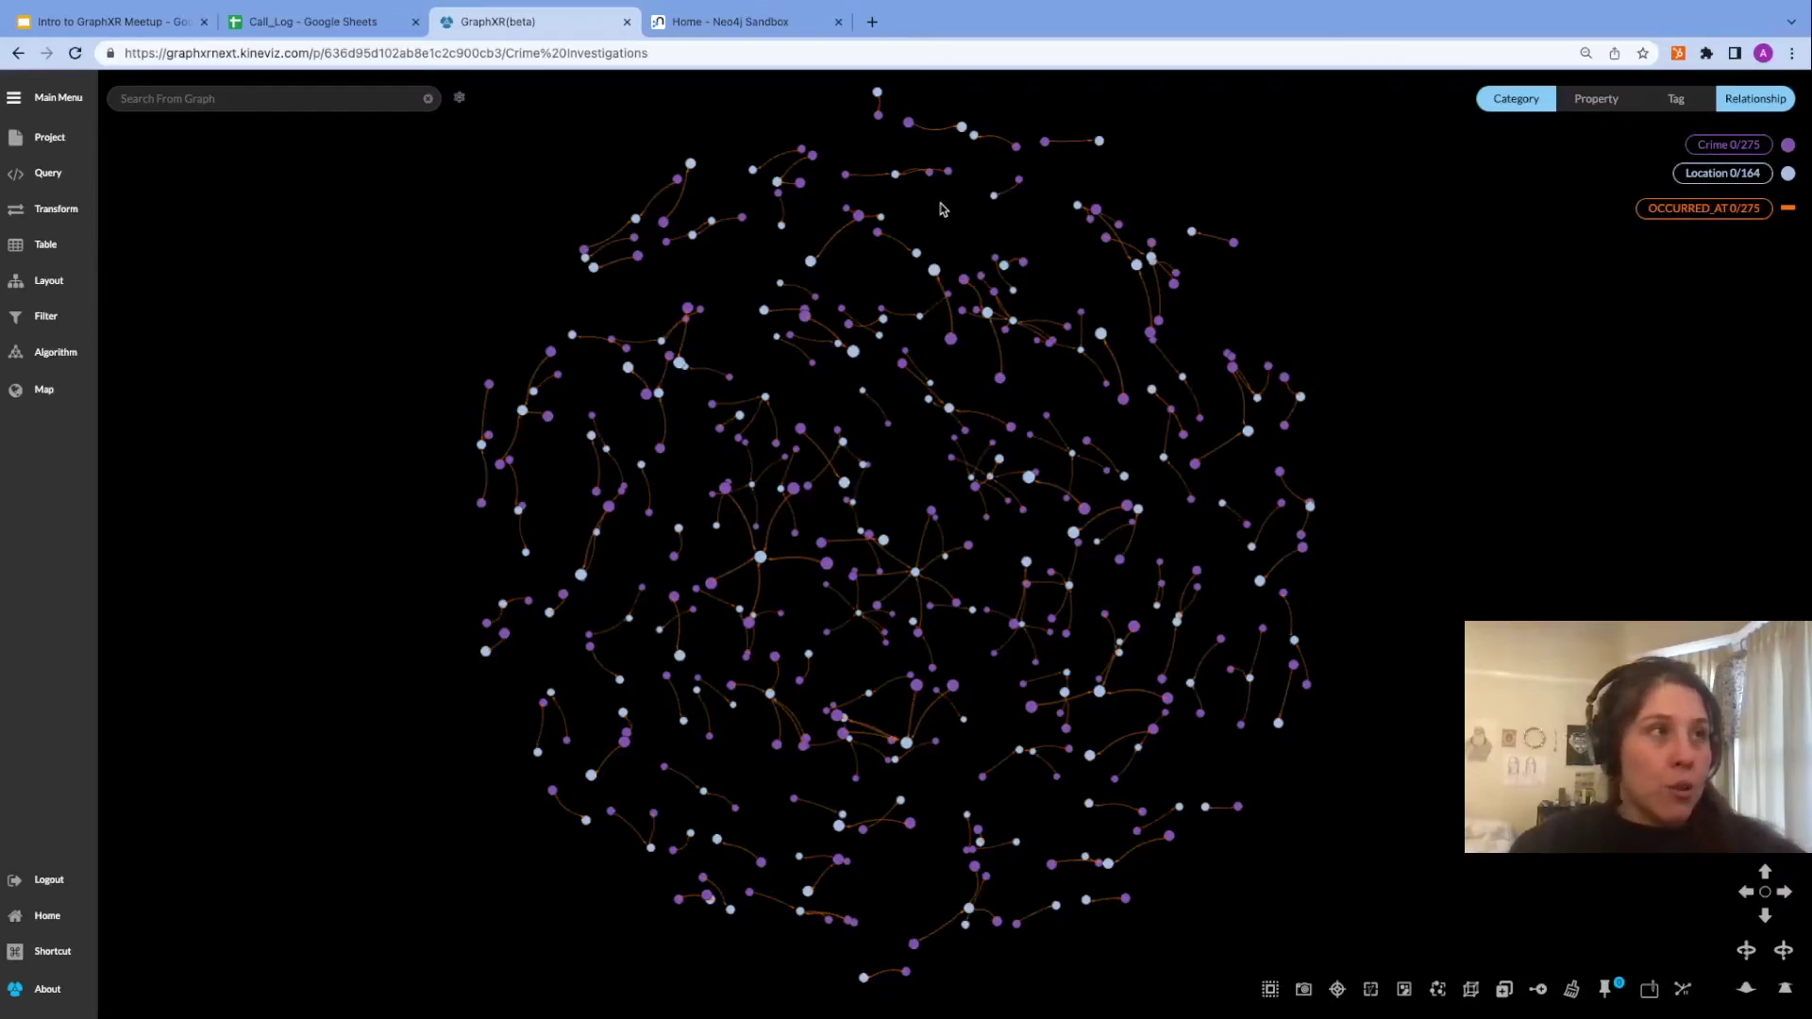
Area-select three regions of nodes in the graph, and remove the lower-right region from the selection.
left_click_drag(952, 211, 1349, 585, "shift")
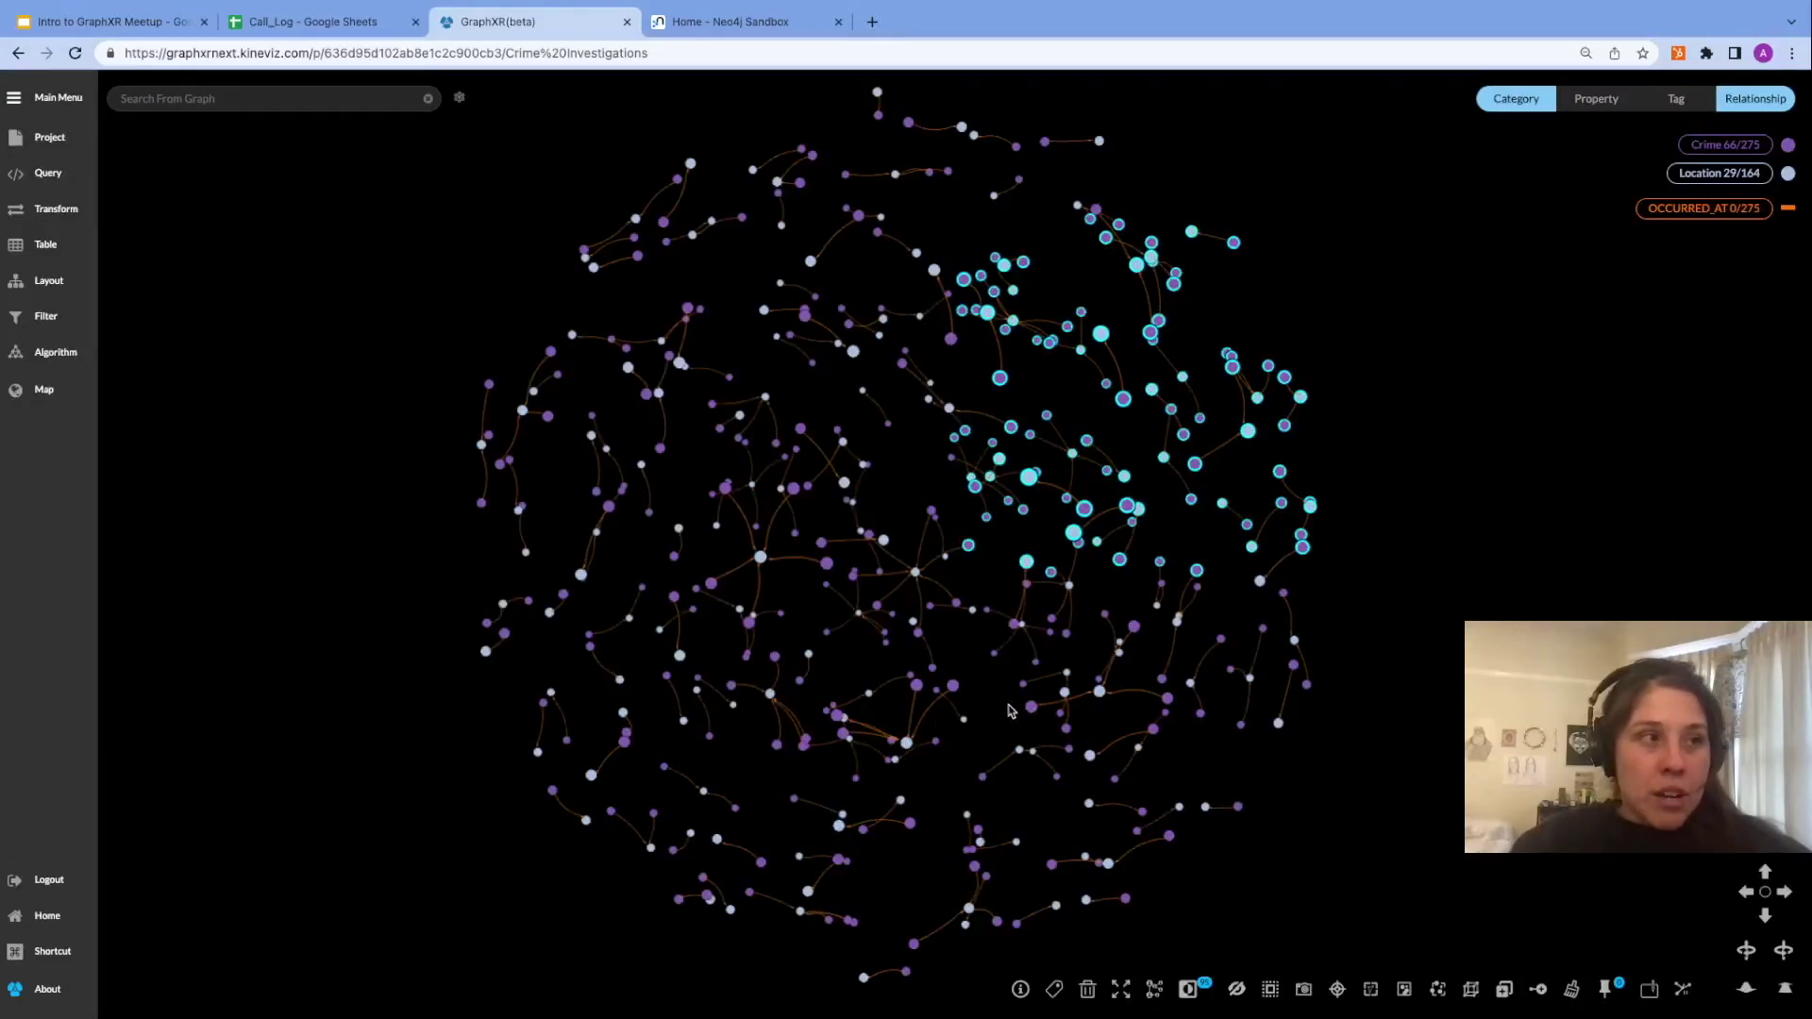
left_click_drag(993, 682, 1342, 875, "shift")
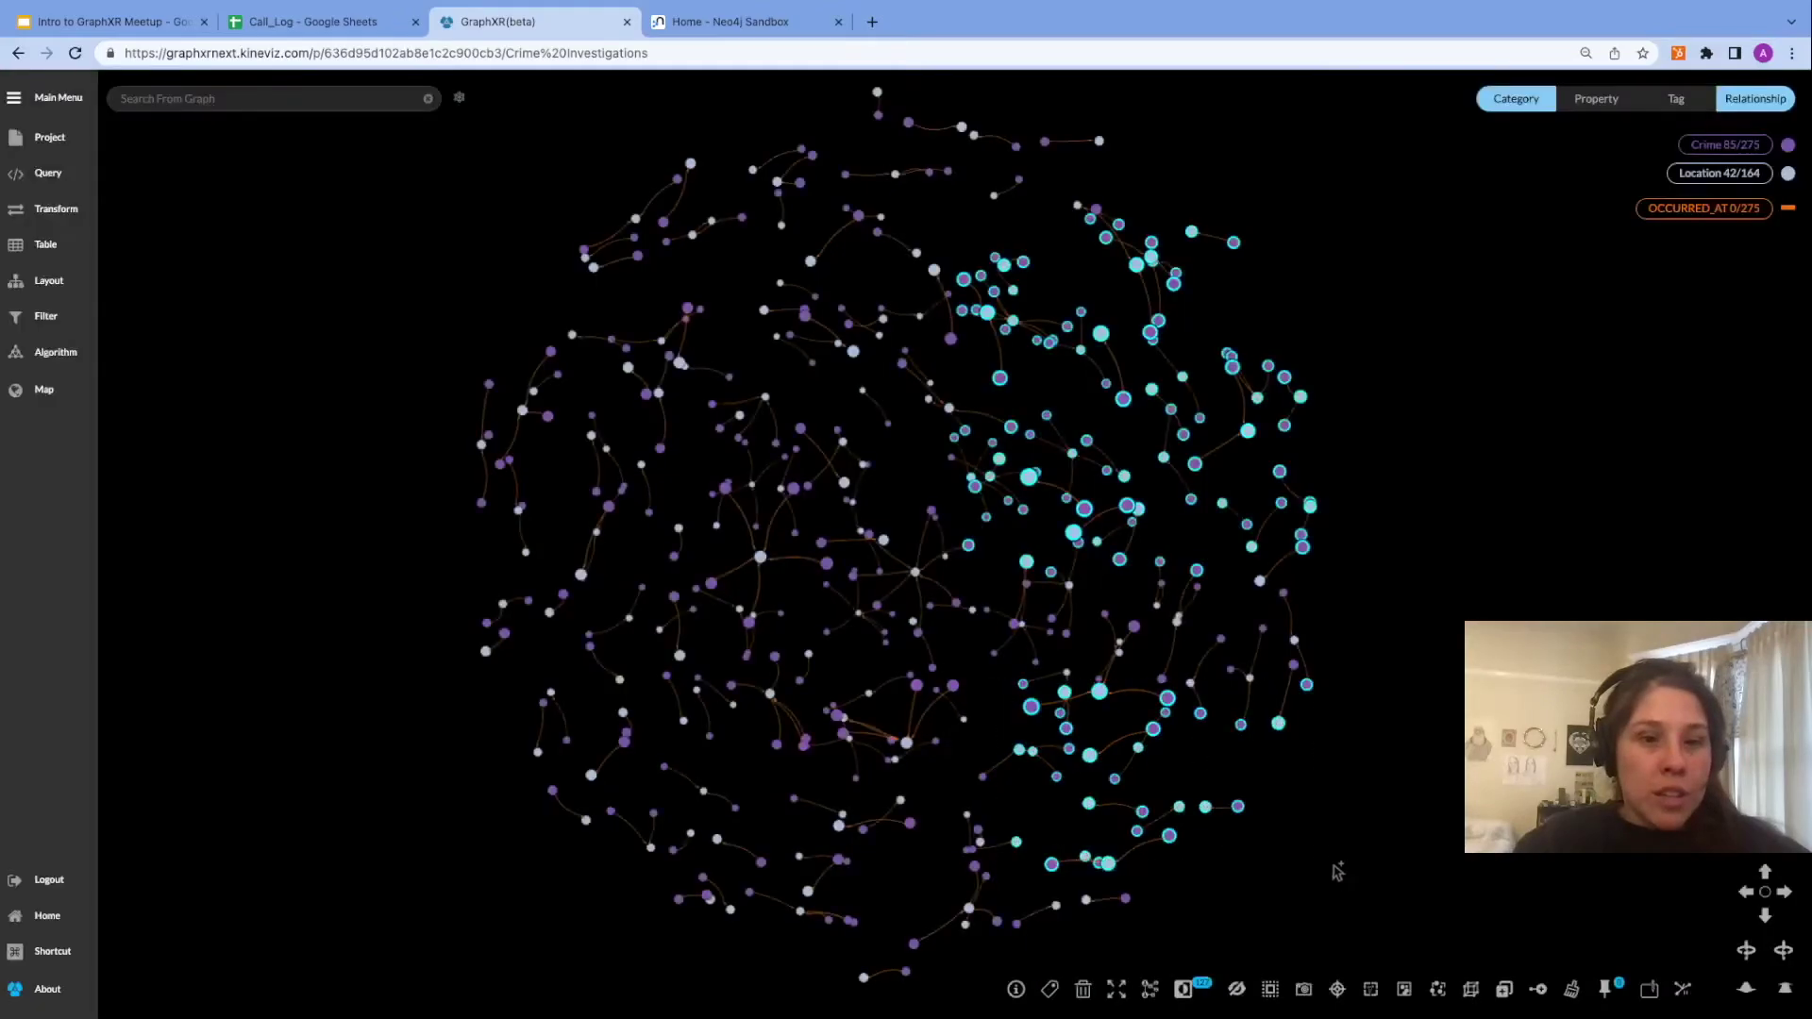
mouse_move(651, 559)
left_mouse_down("shift")
mouse_move(926, 696)
mouse_move(932, 727)
left_mouse_up("shift")
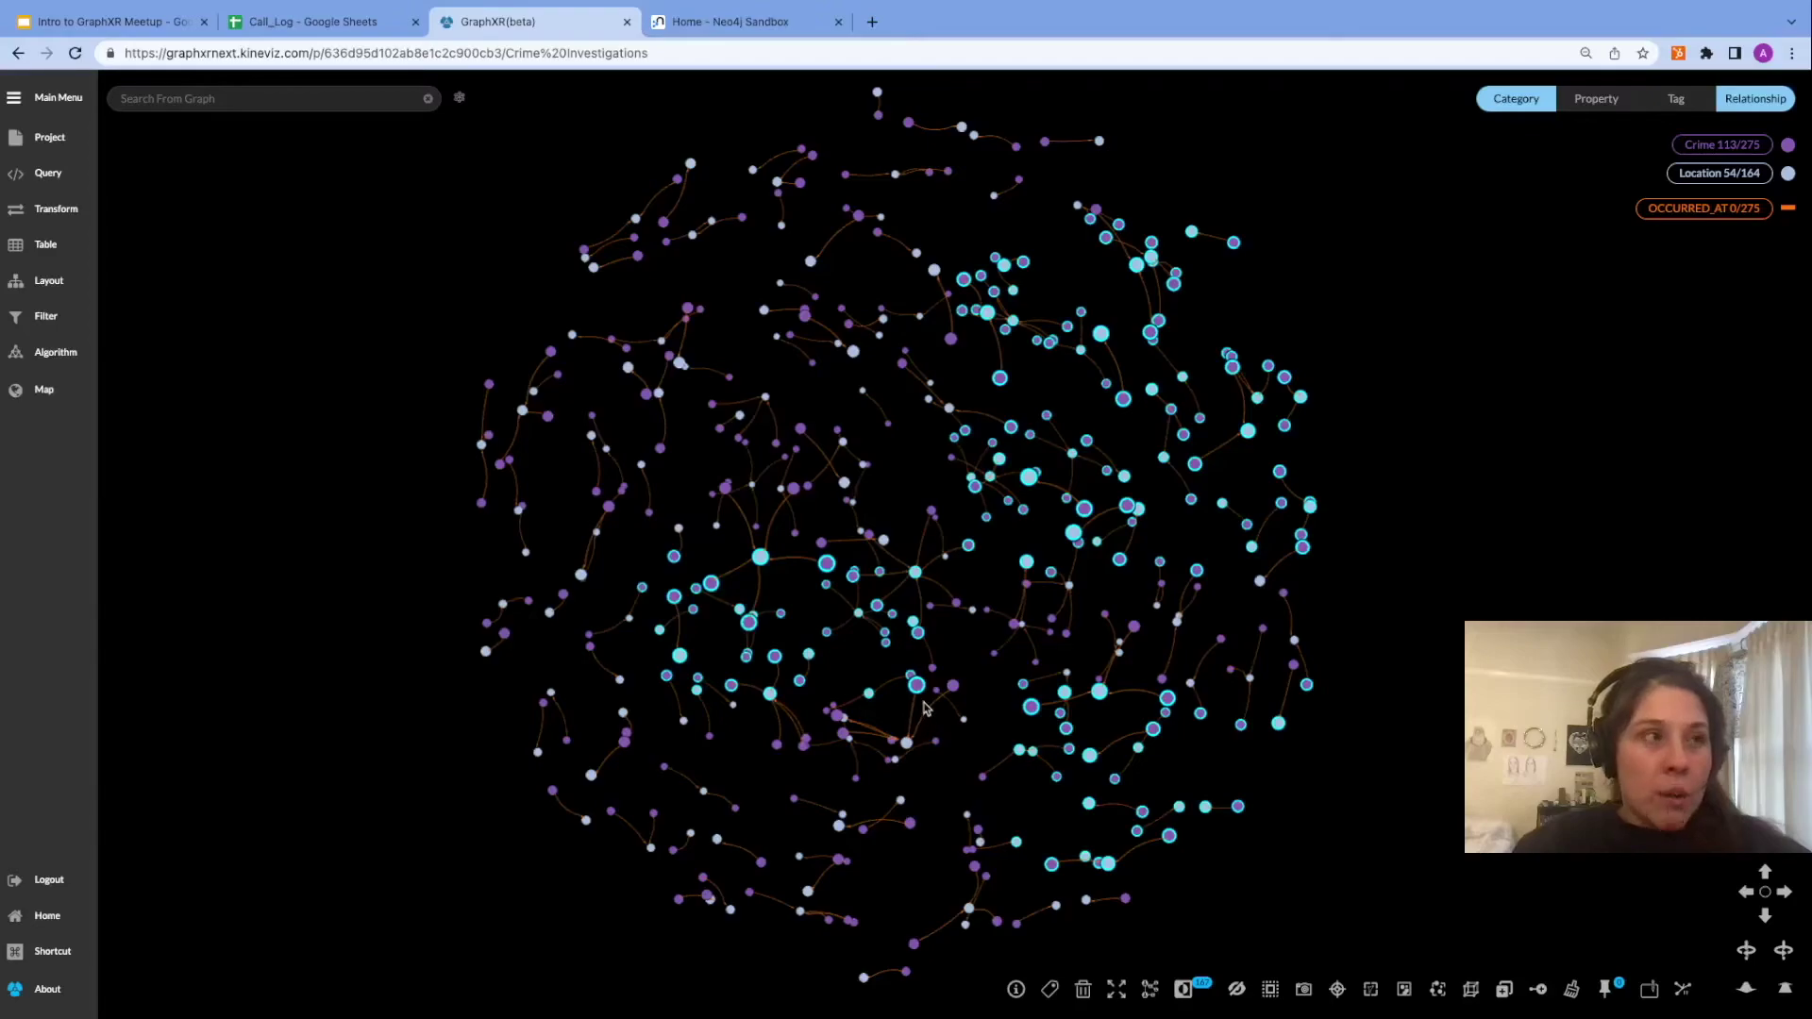
left_click_drag(994, 674, 1029, 747, "shift")
left_click_drag(1224, 859, 1343, 898)
Reposition the selected nodes, excluding part of the upper-right cluster between the two moves, and clear the selection.
left_click_drag(1053, 341, 1173, 396)
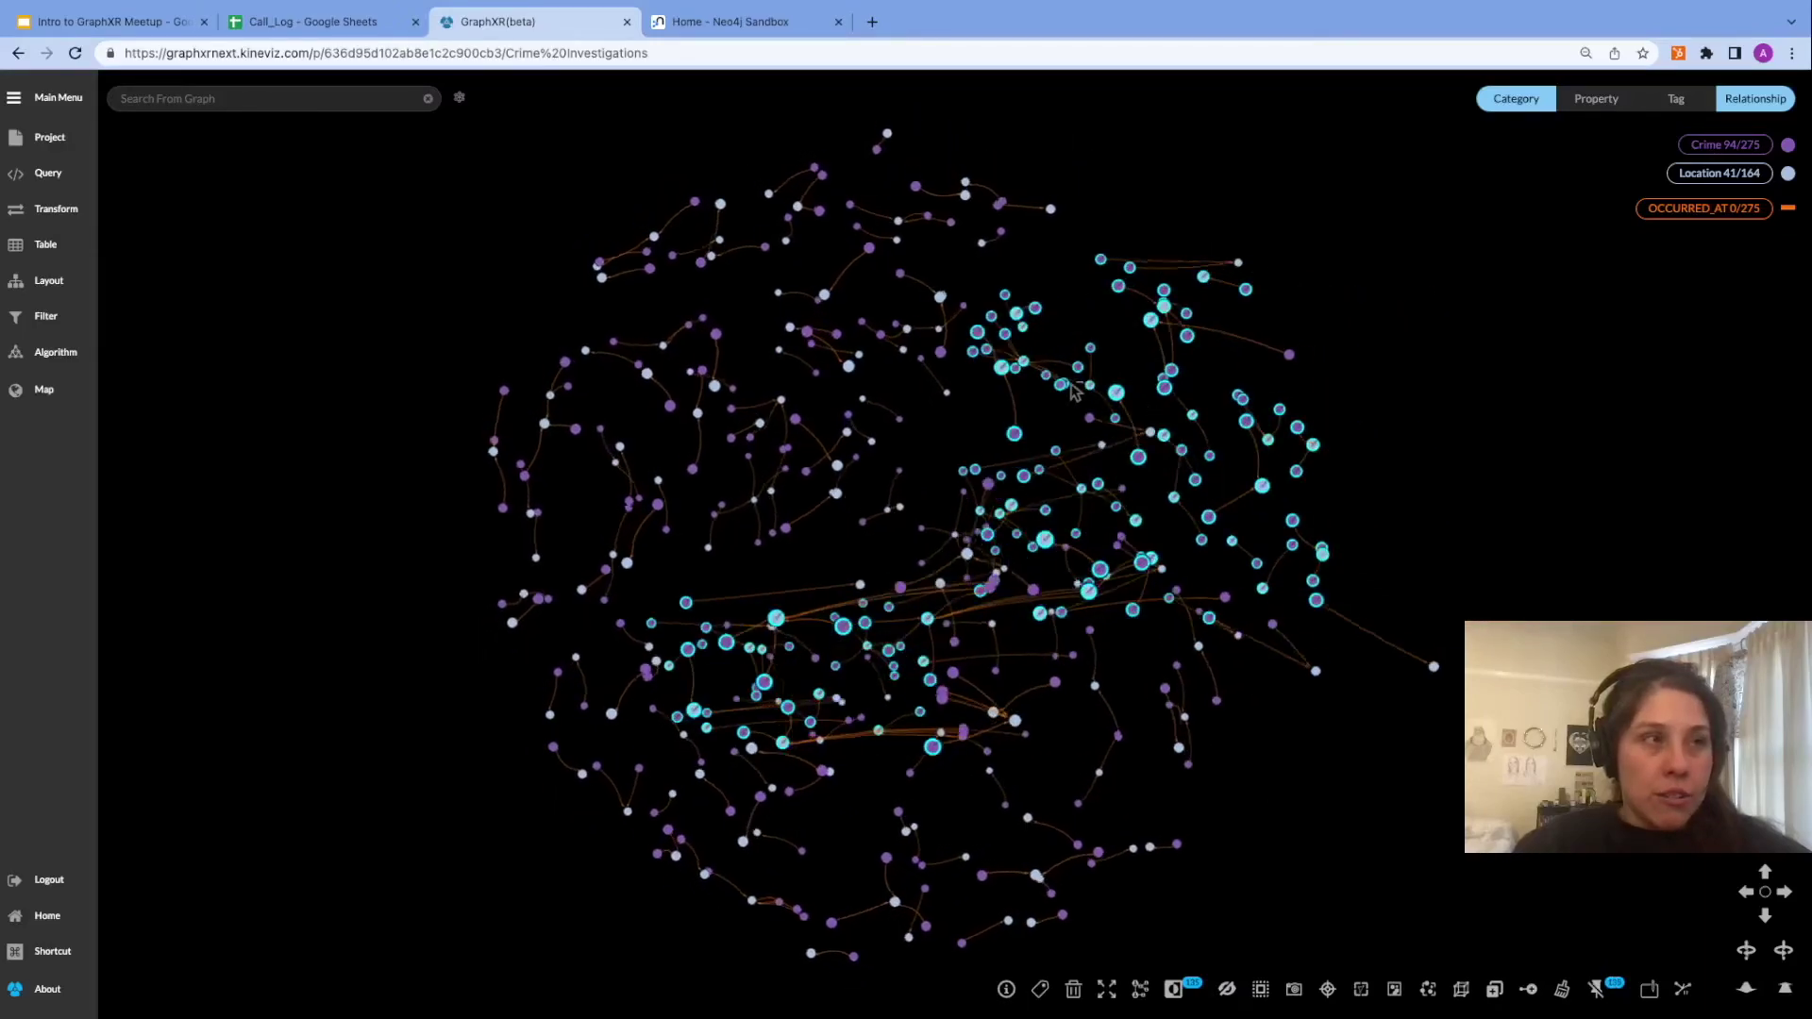
left_click_drag(1128, 366, 1416, 513)
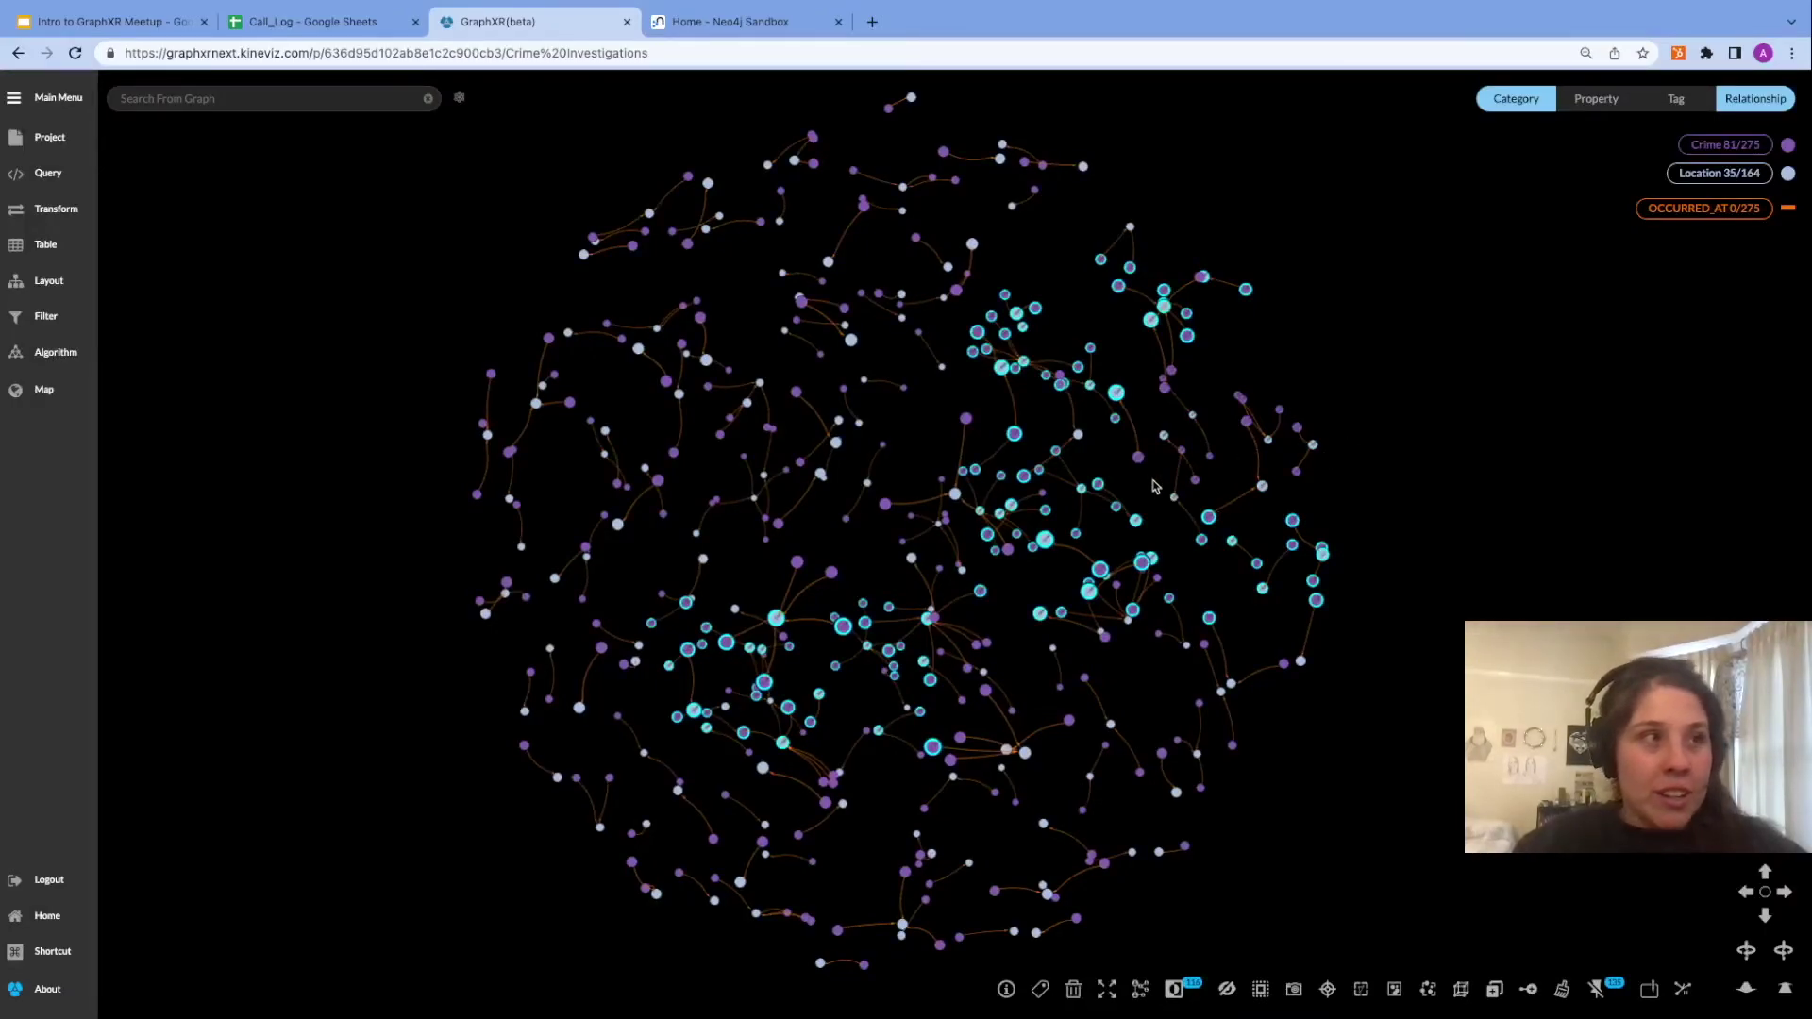
left_click_drag(1147, 501, 1217, 486)
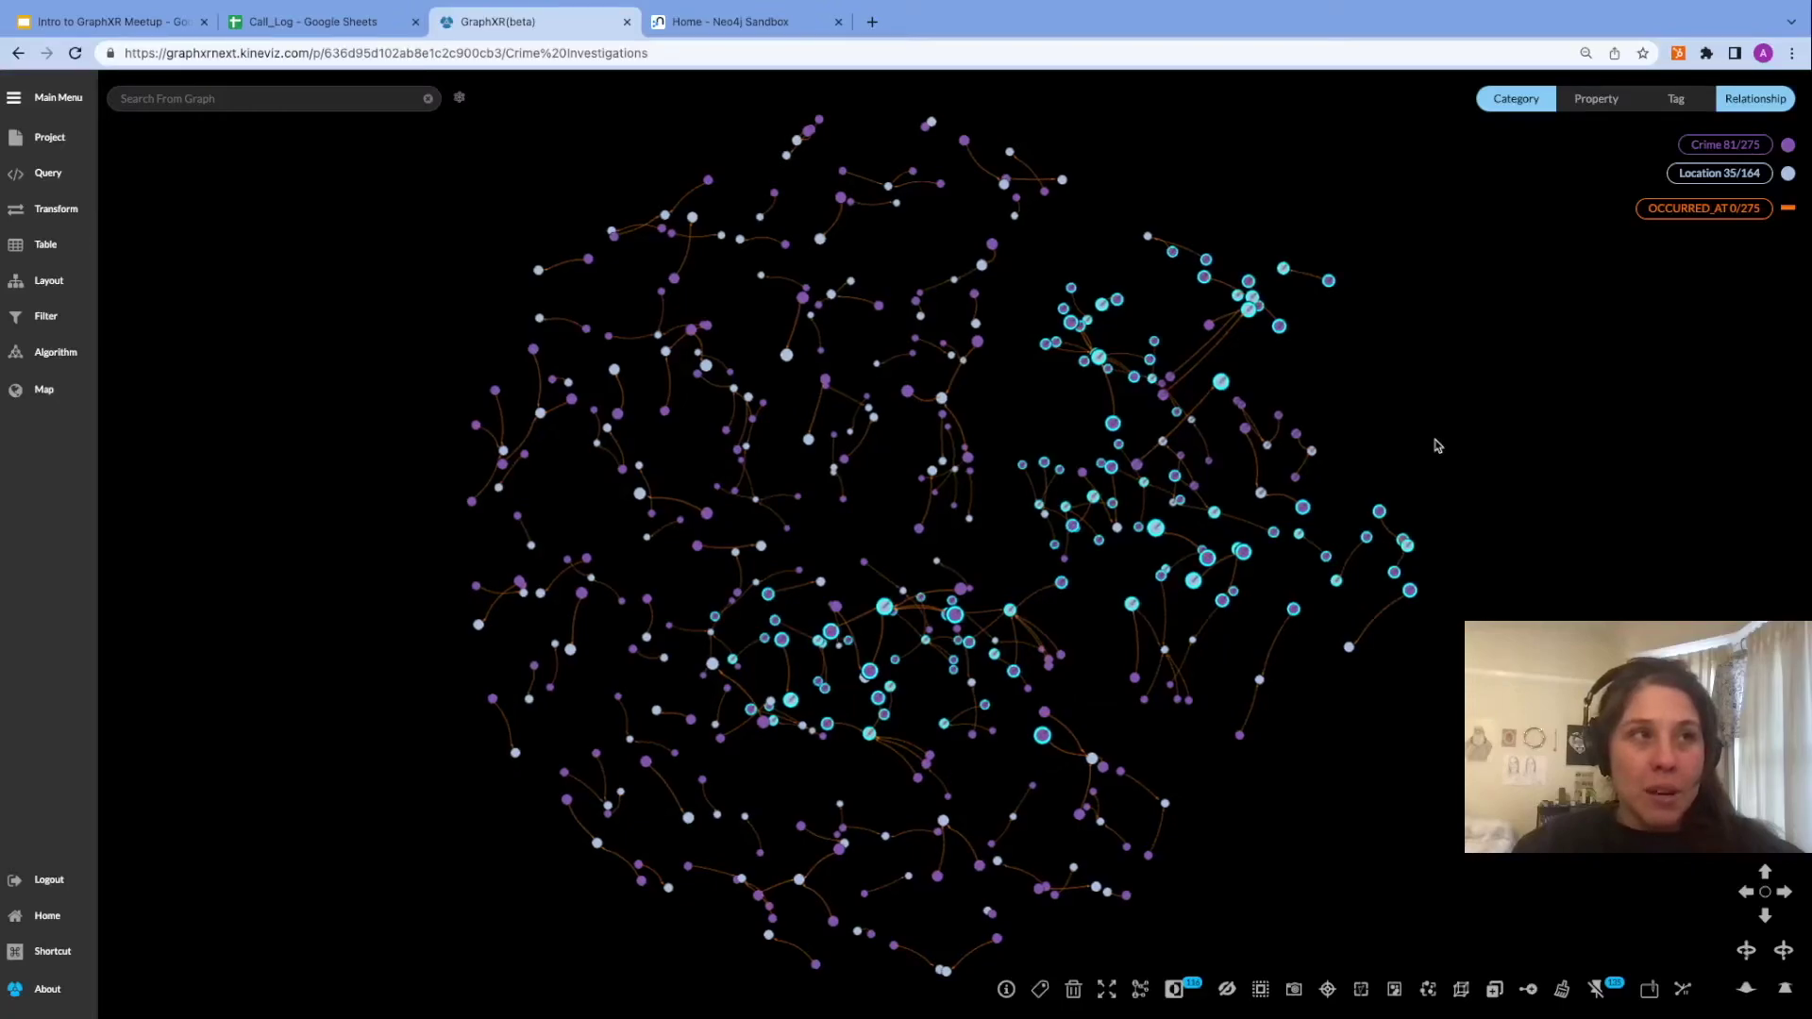
left_click(1434, 445)
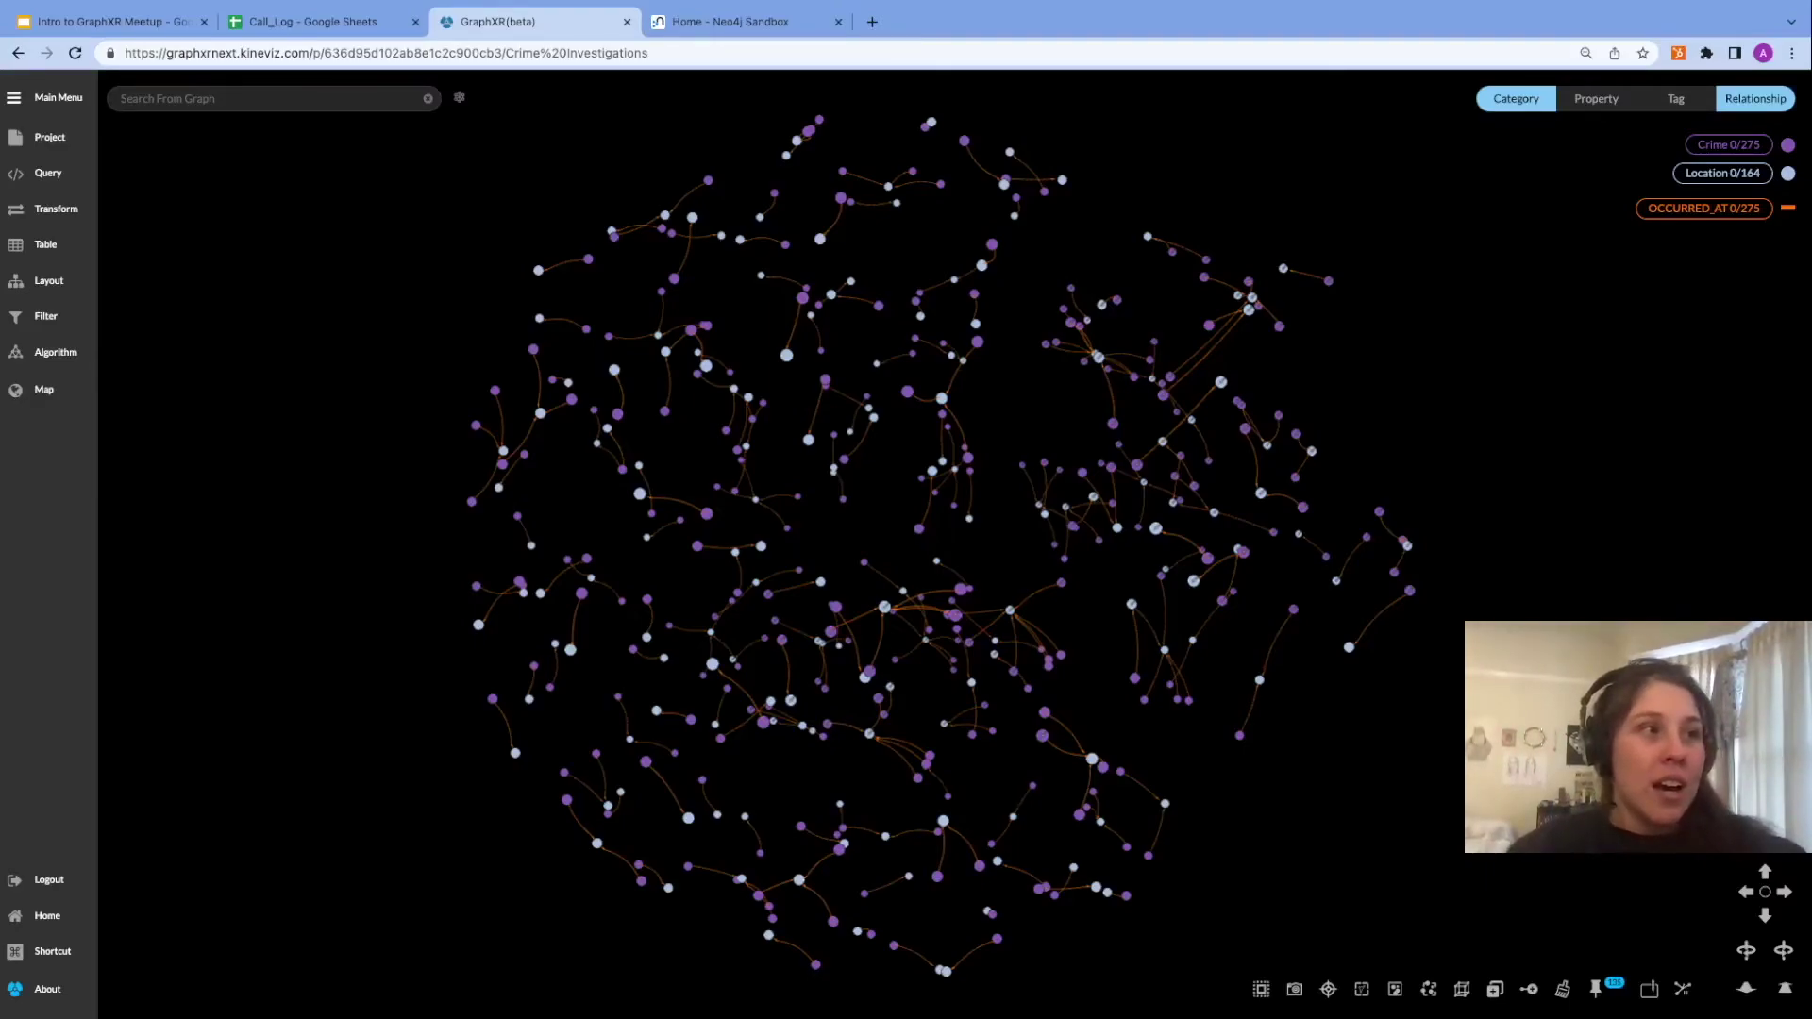
Release all pinned nodes so they can settle back into the layout.
left_click(1598, 990)
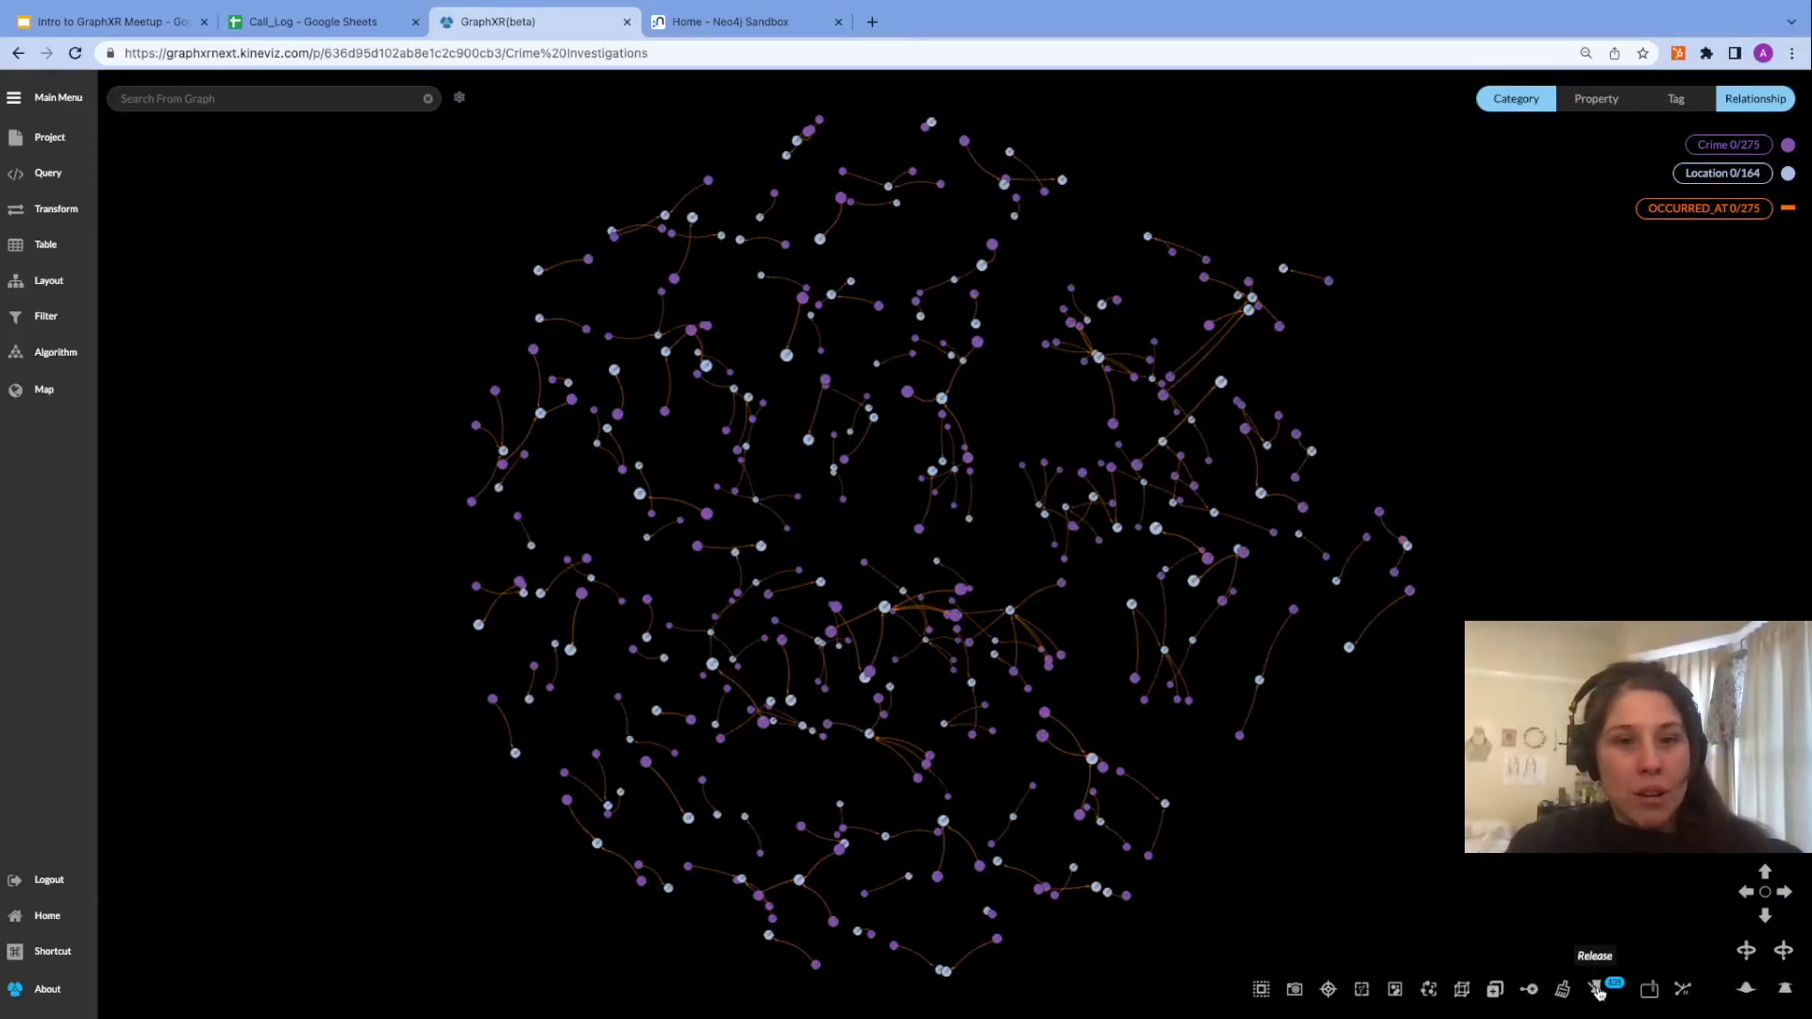
left_click(1597, 990)
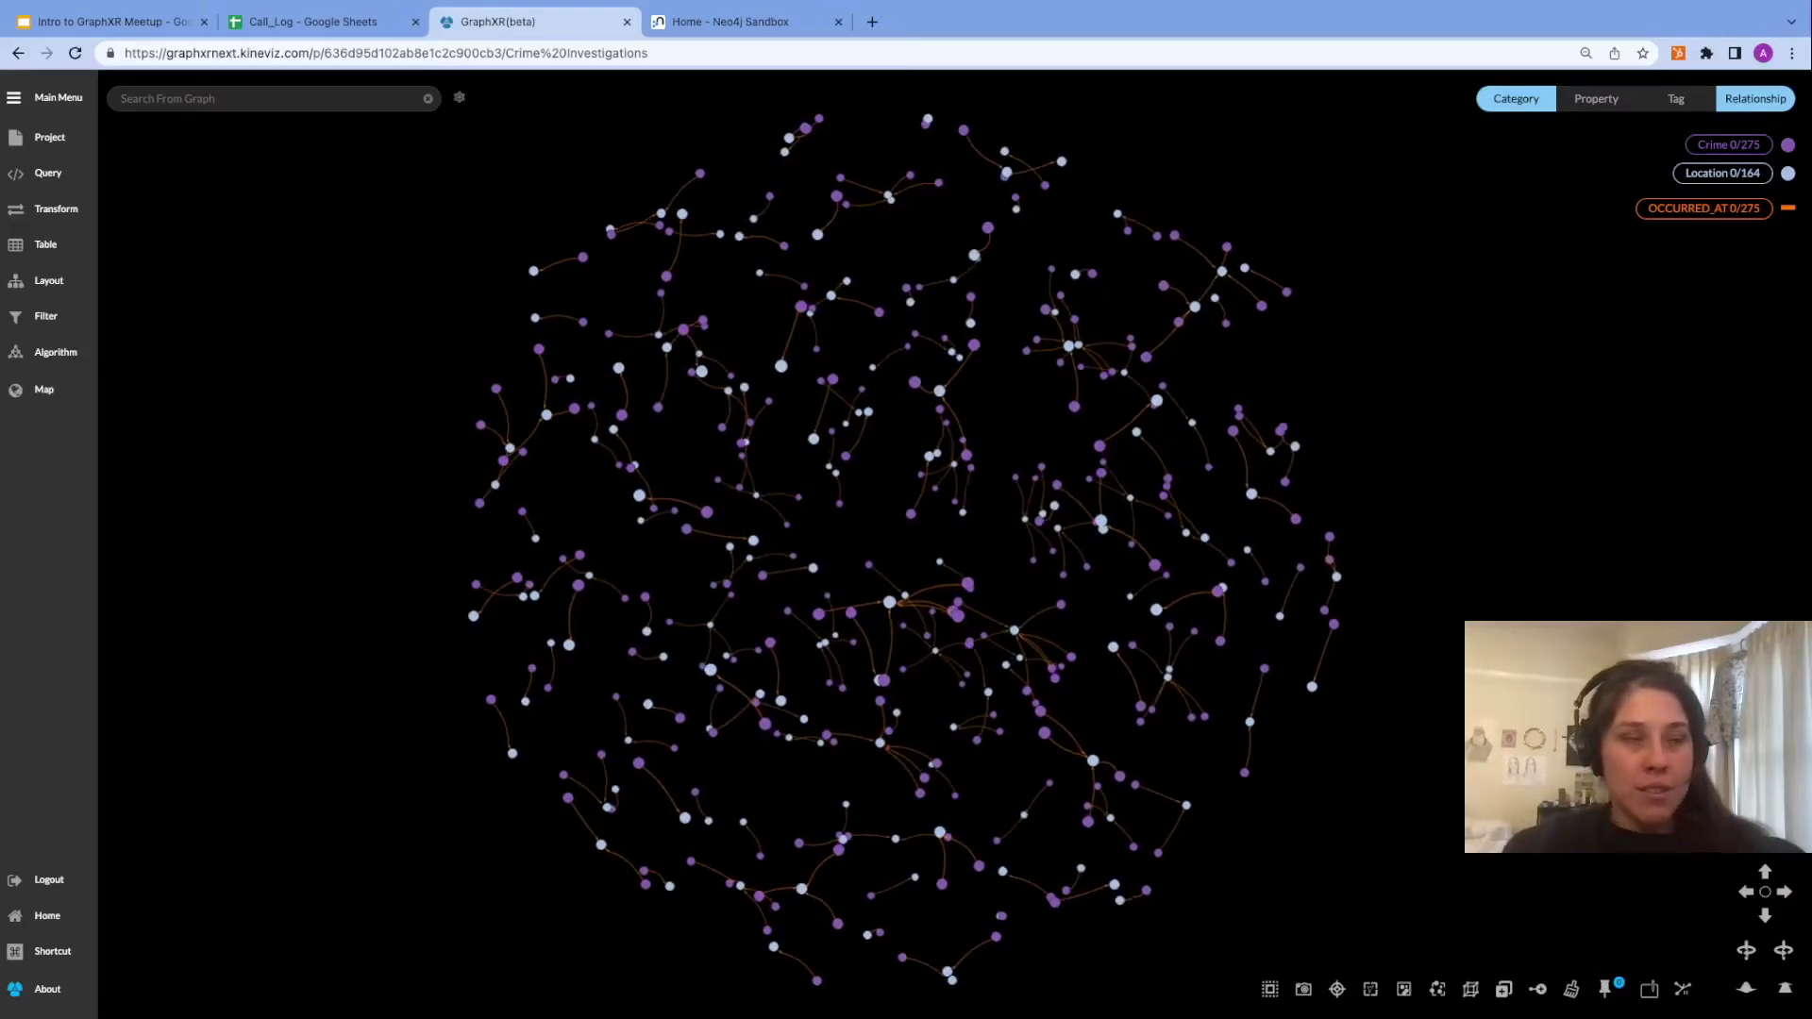
left_click_drag(1442, 714, 1180, 634)
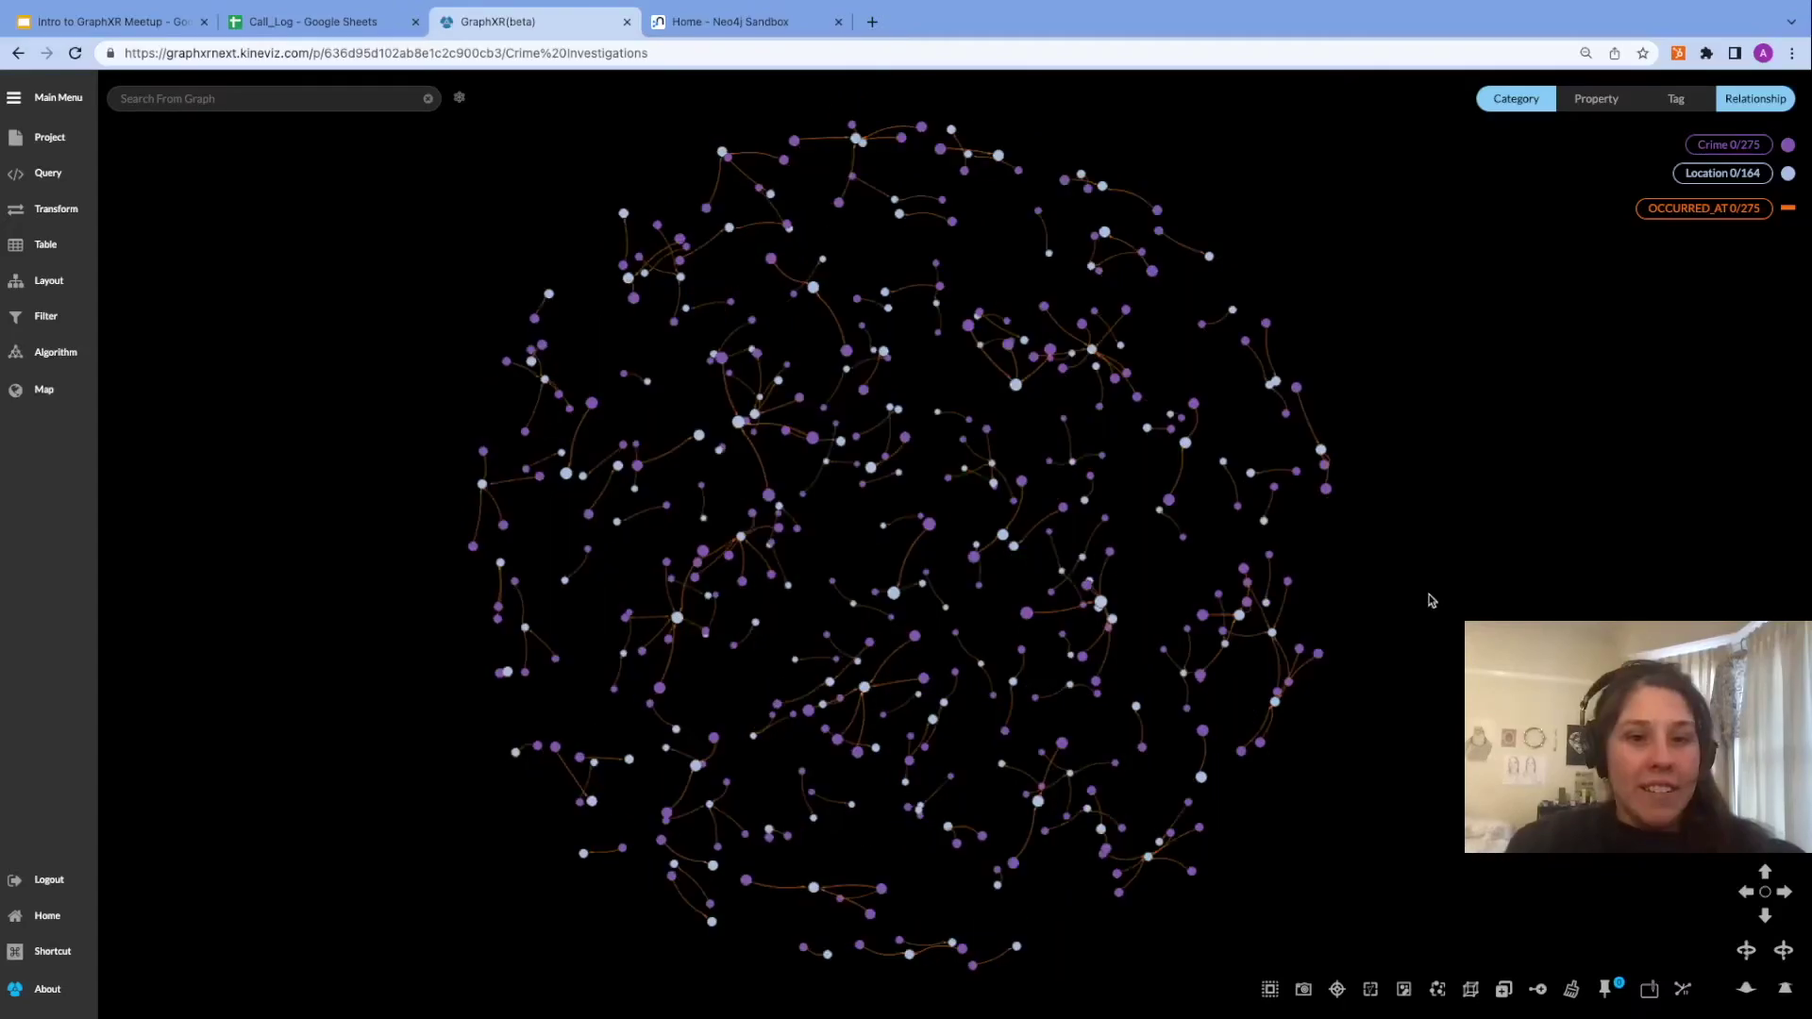
scroll(1432, 600, "up", 3)
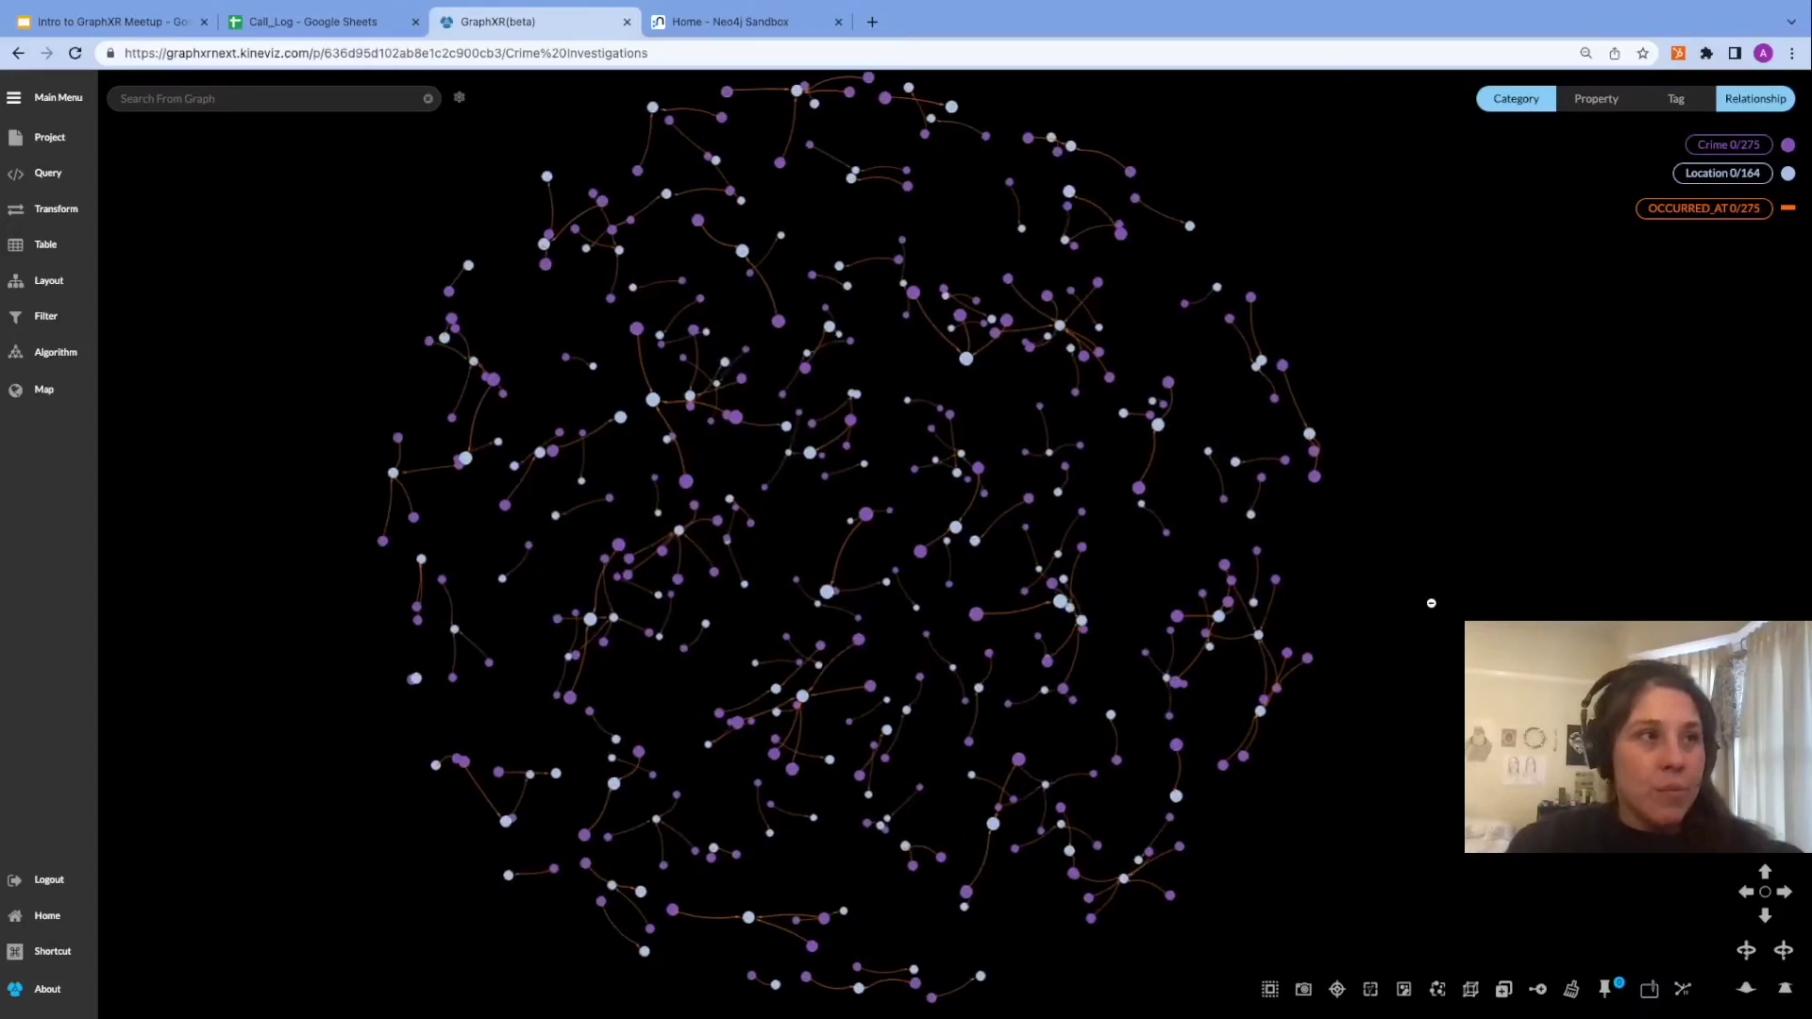
Remove all data from the graph, and switch the search from the graph to the database.
left_click(1572, 991)
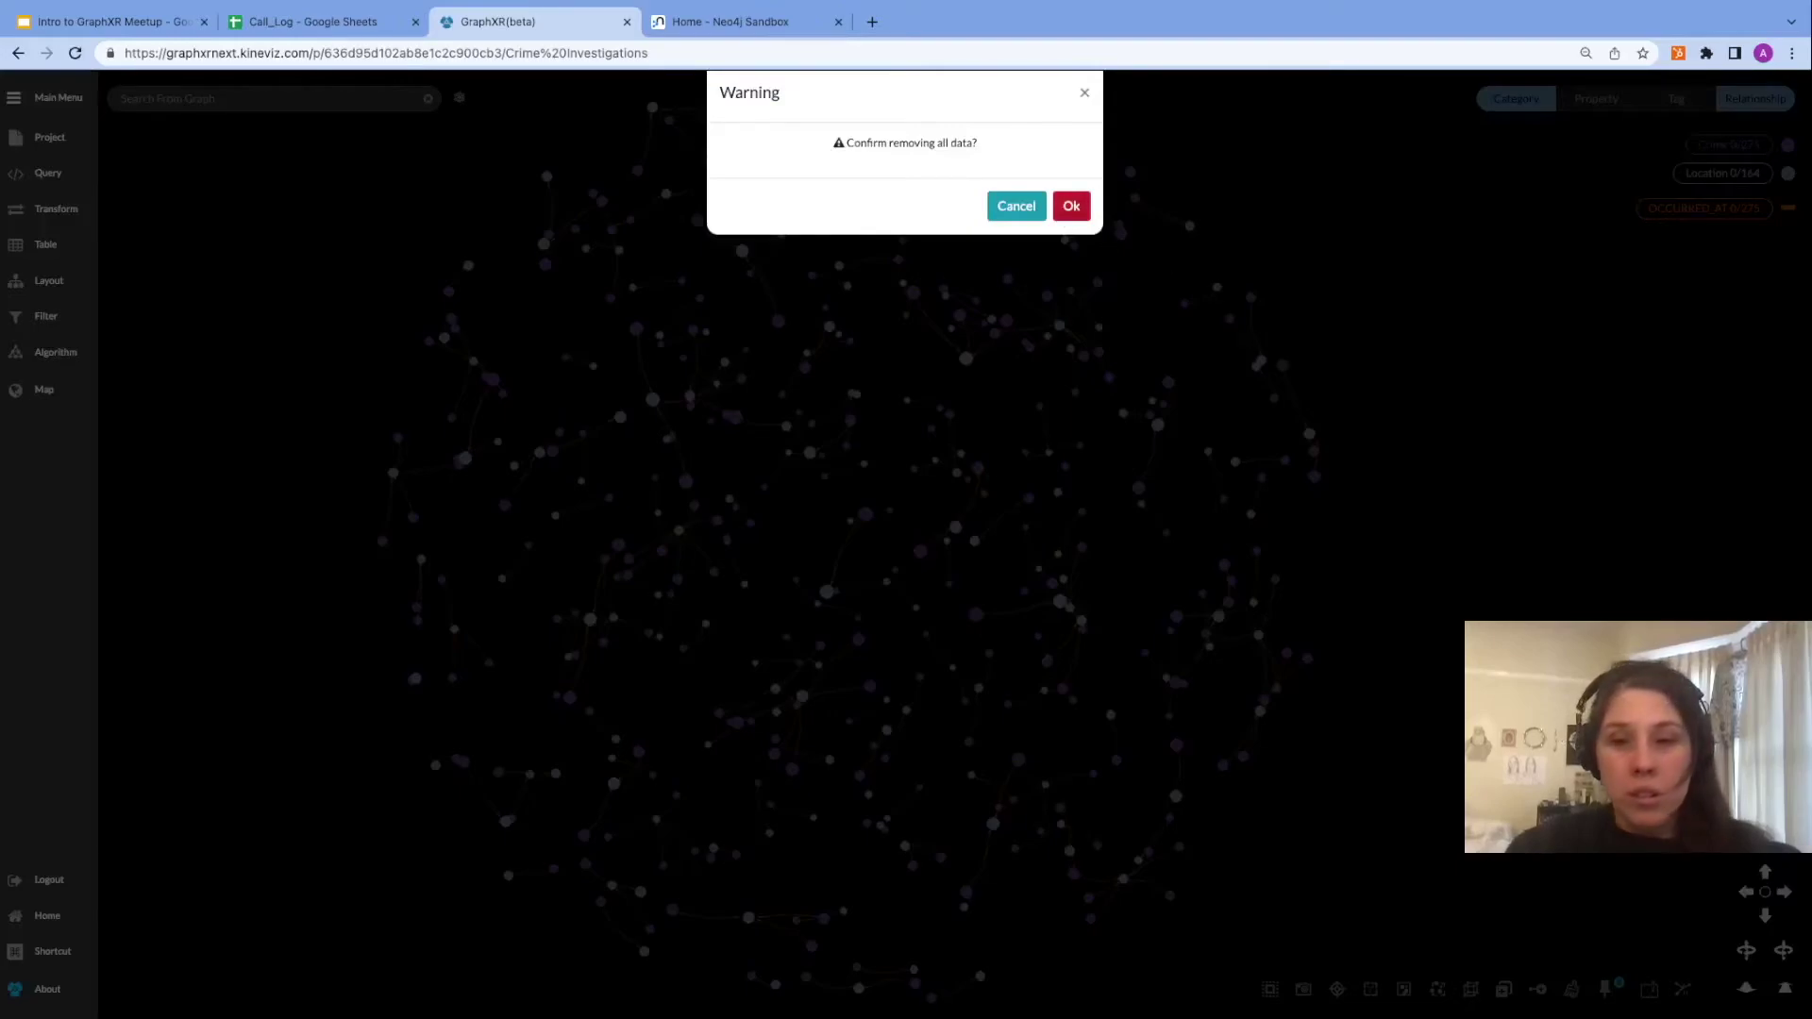
left_click(1071, 206)
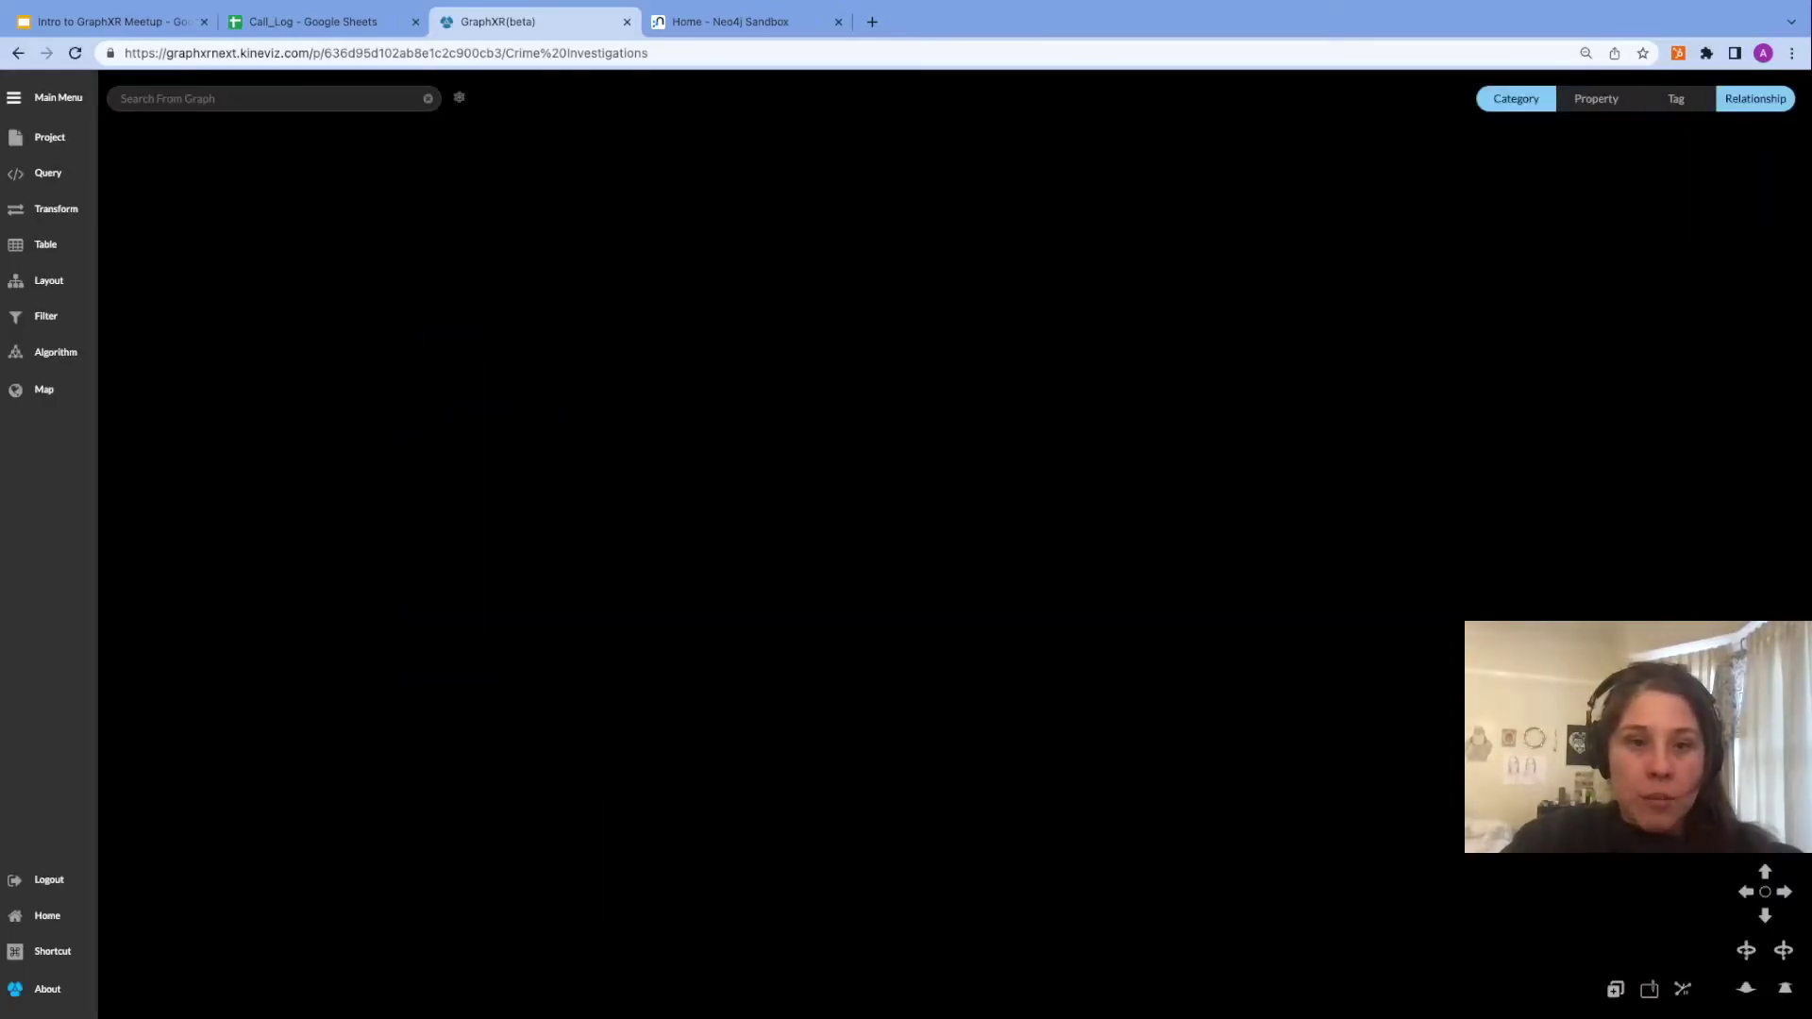
left_click(337, 107)
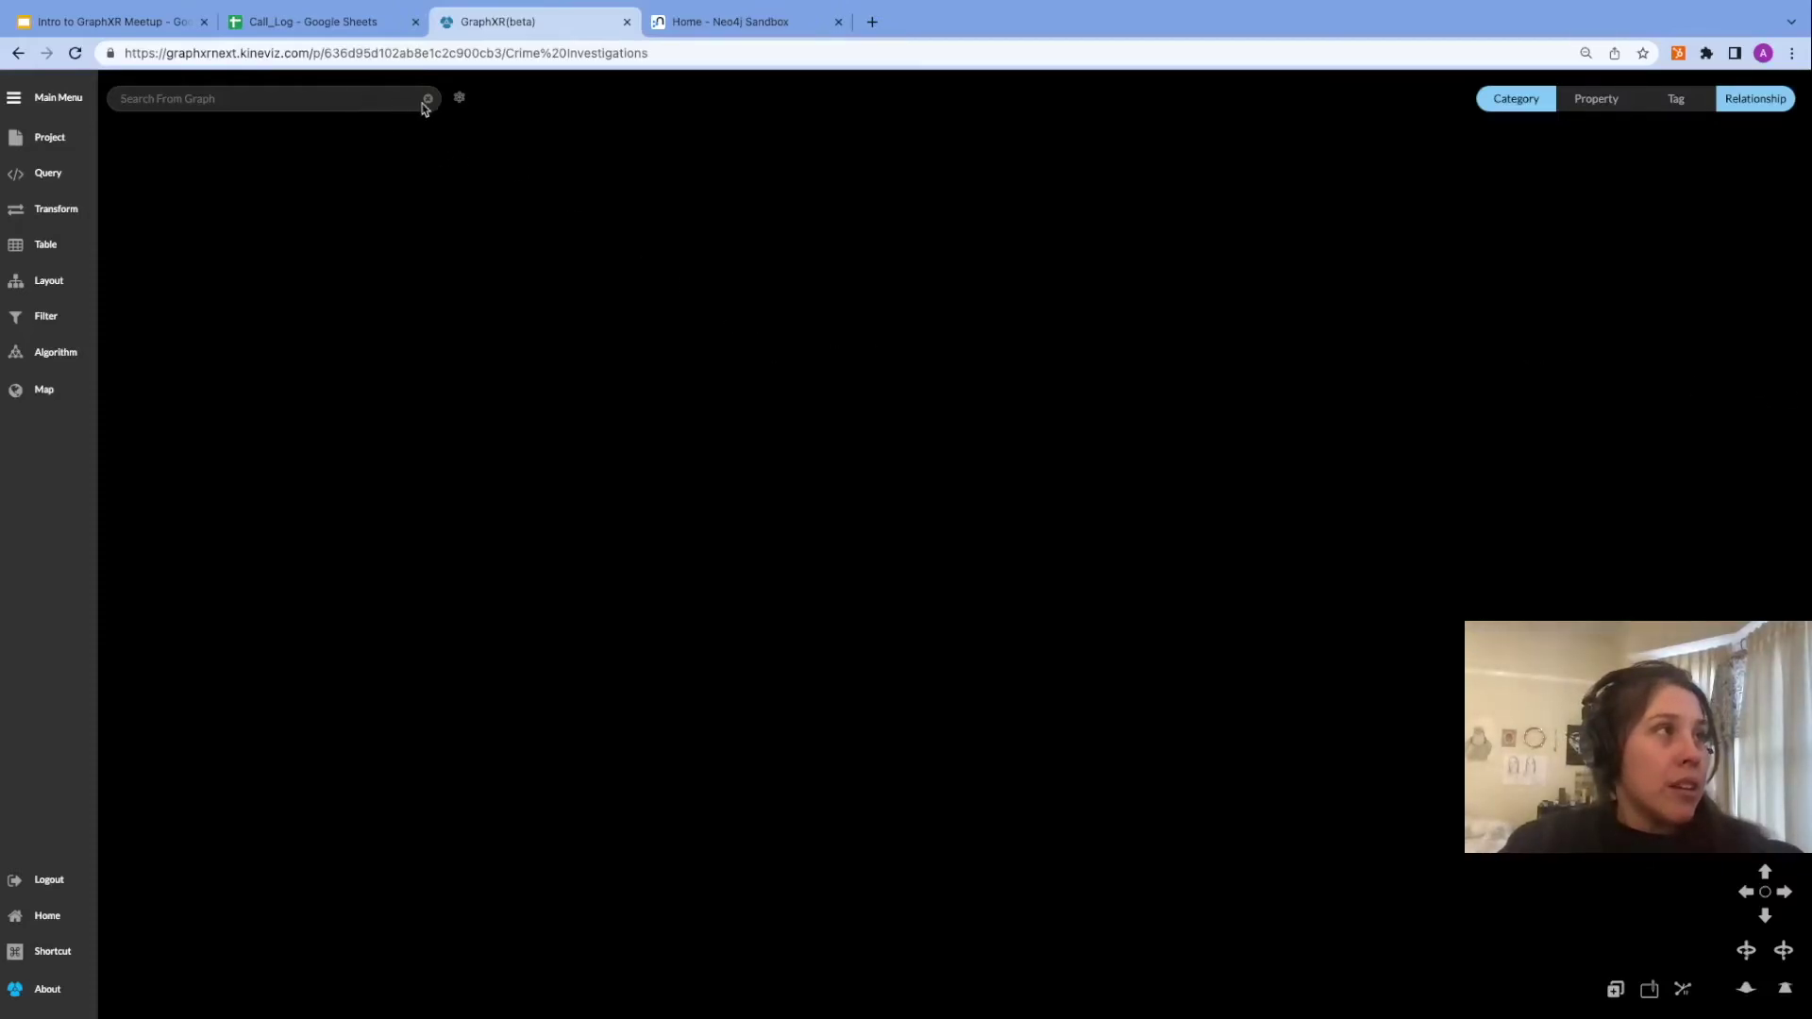
left_click(459, 102)
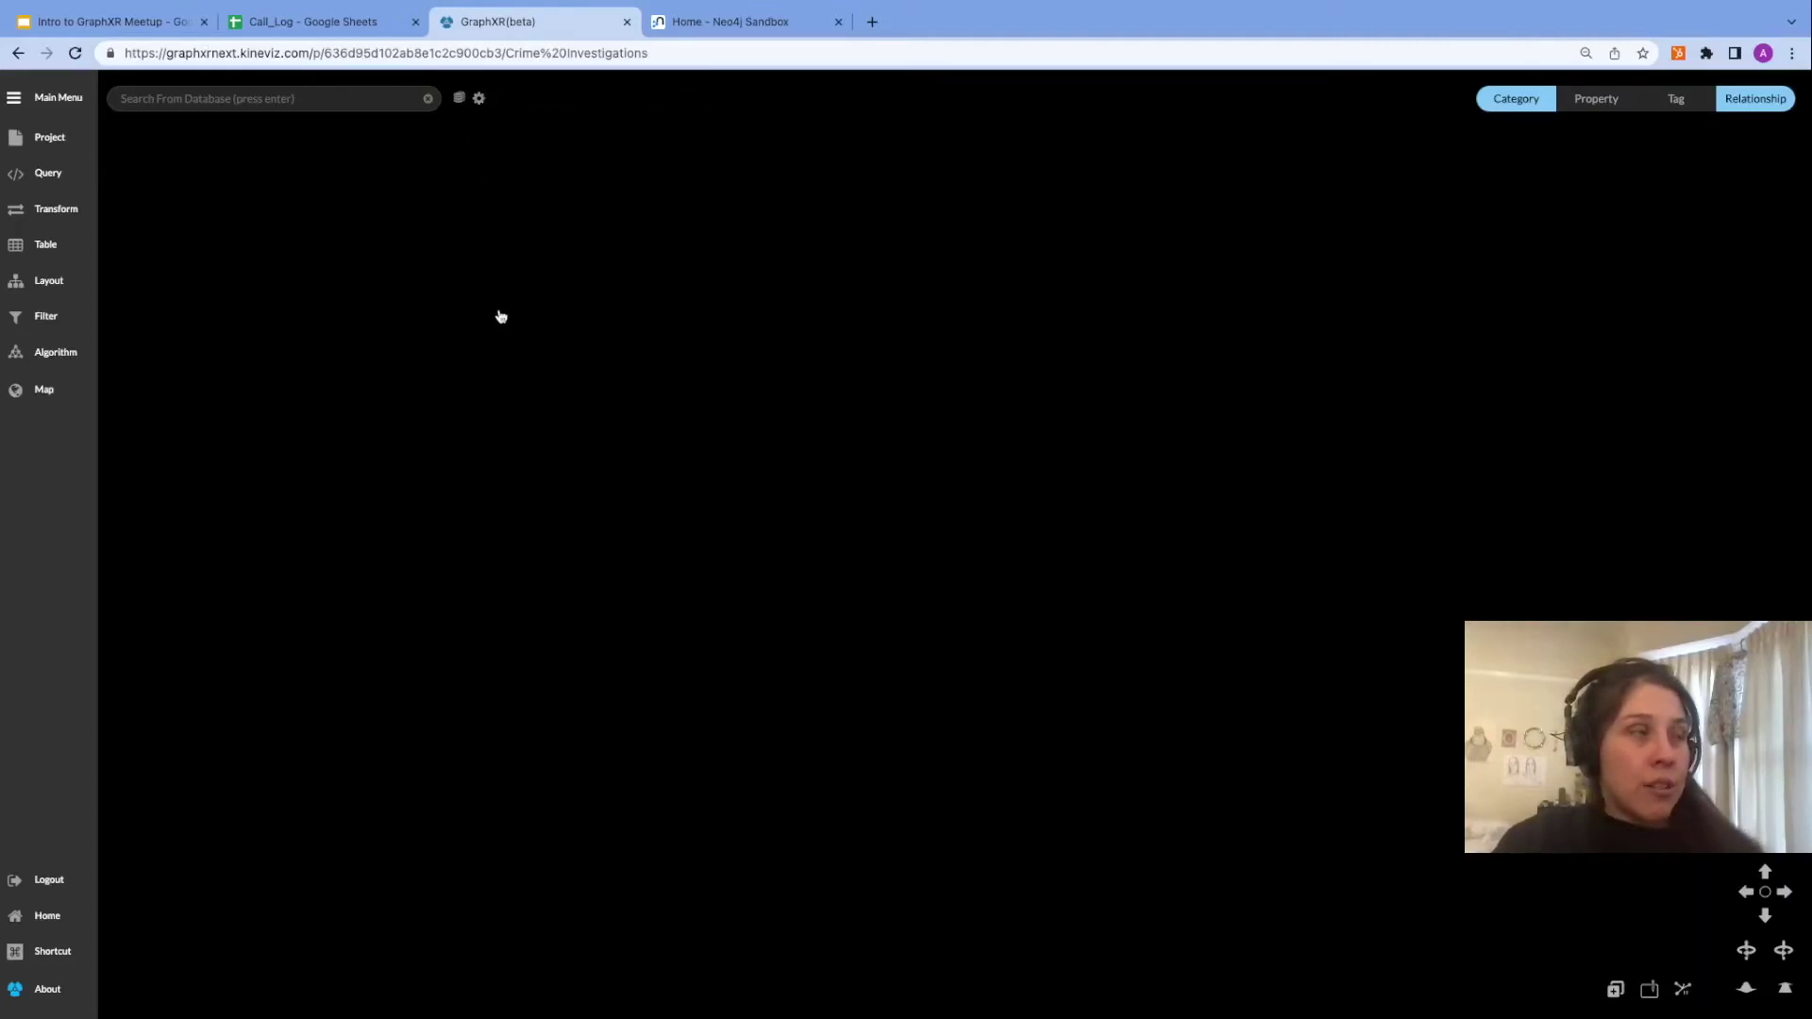
Configure the database text search index graphxrIndex to cover all category properties, submit the index task and close the configuration.
left_click(480, 99)
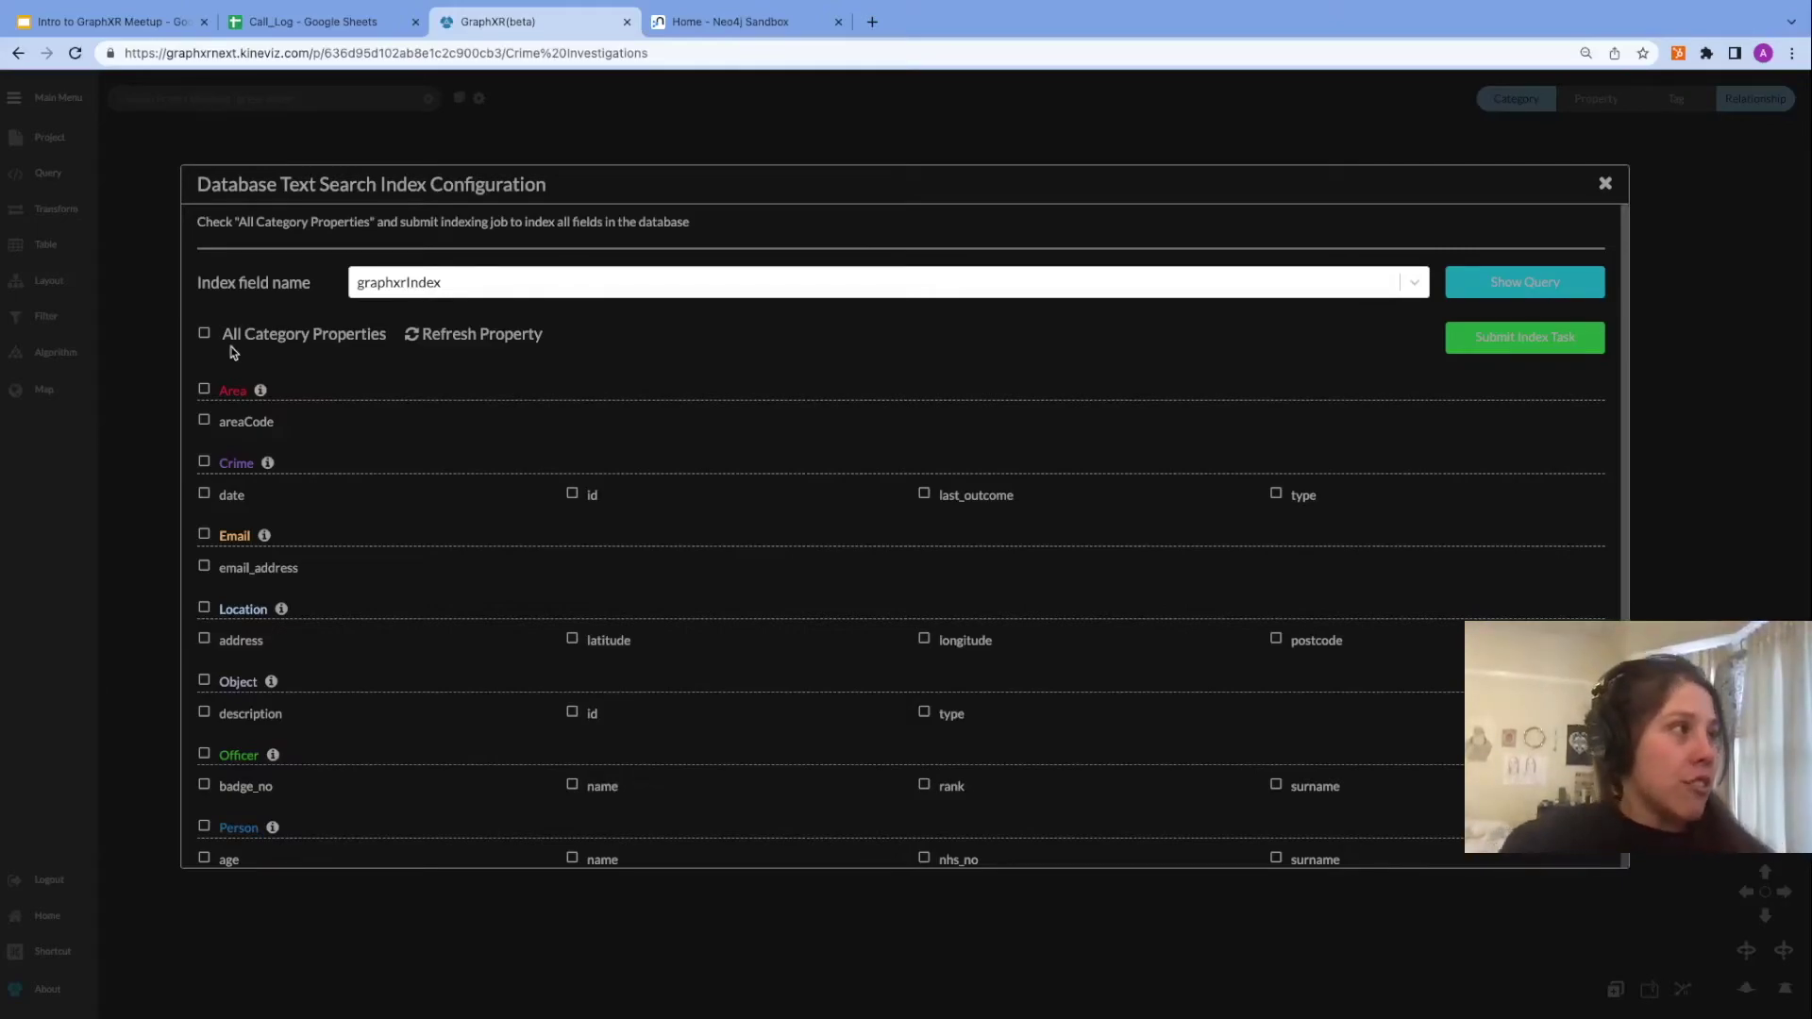
left_click(203, 335)
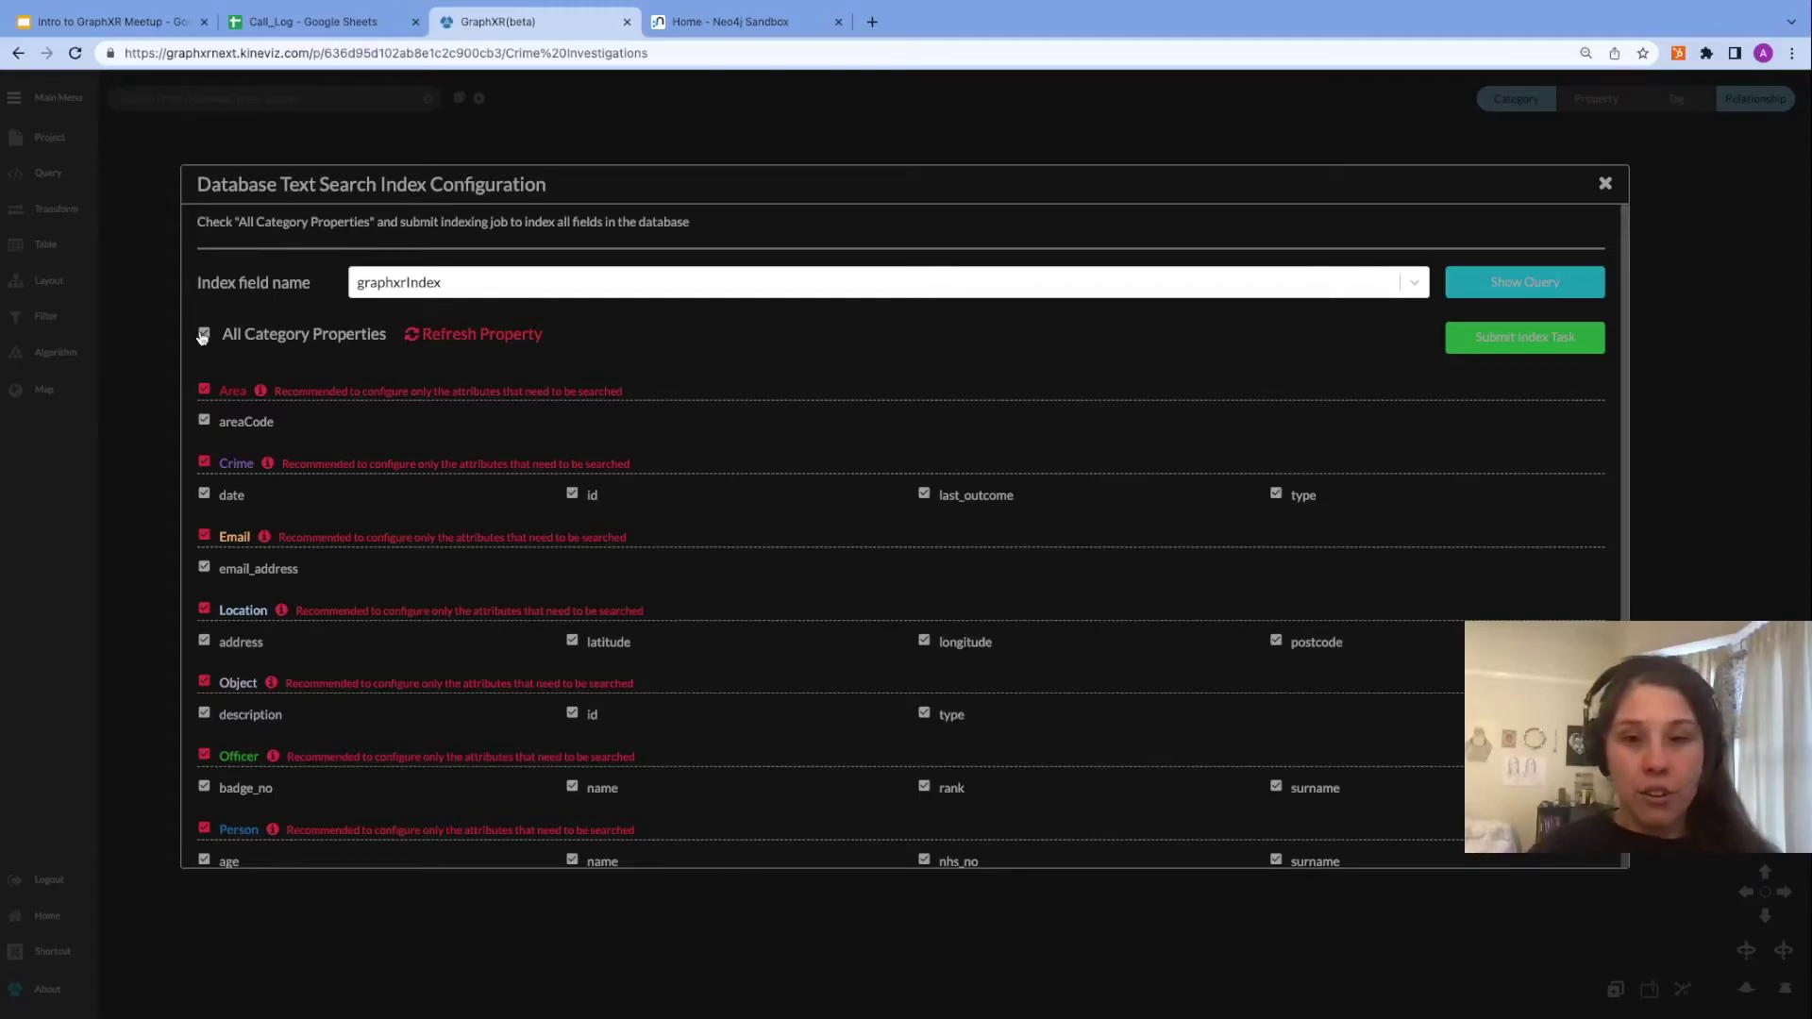
left_click(203, 336)
left_click(1494, 350)
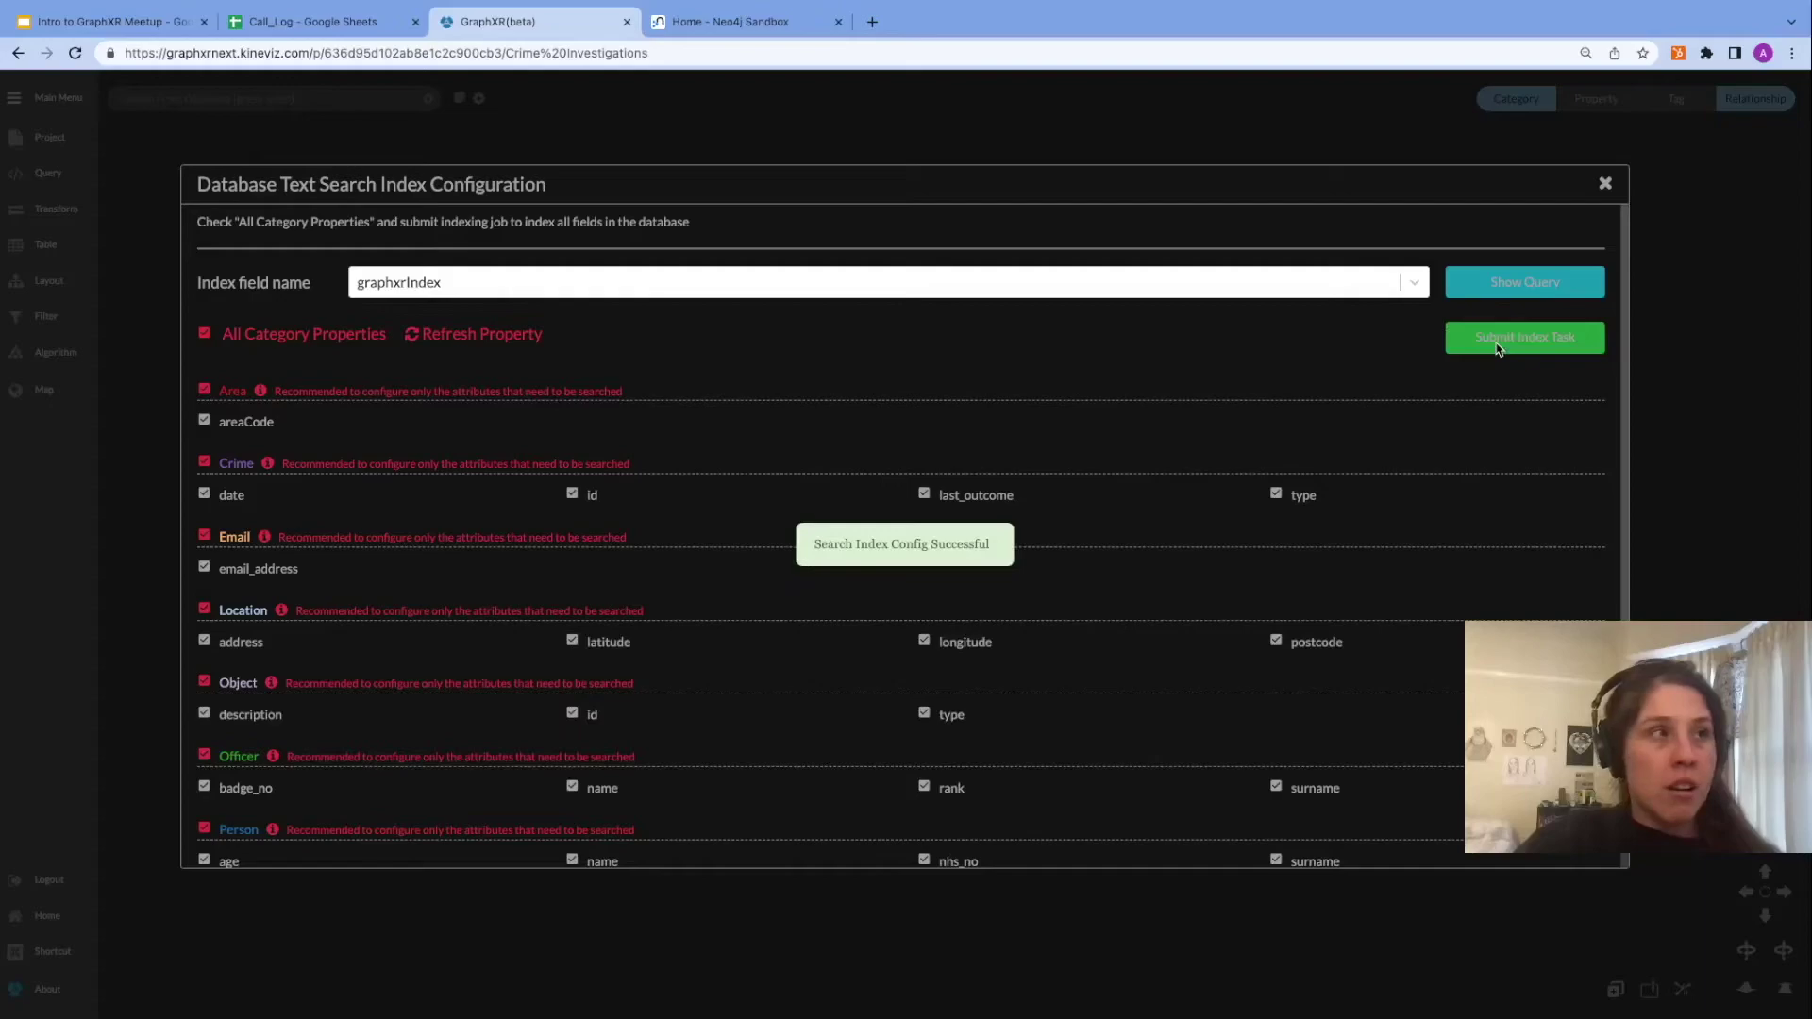
left_click(1606, 186)
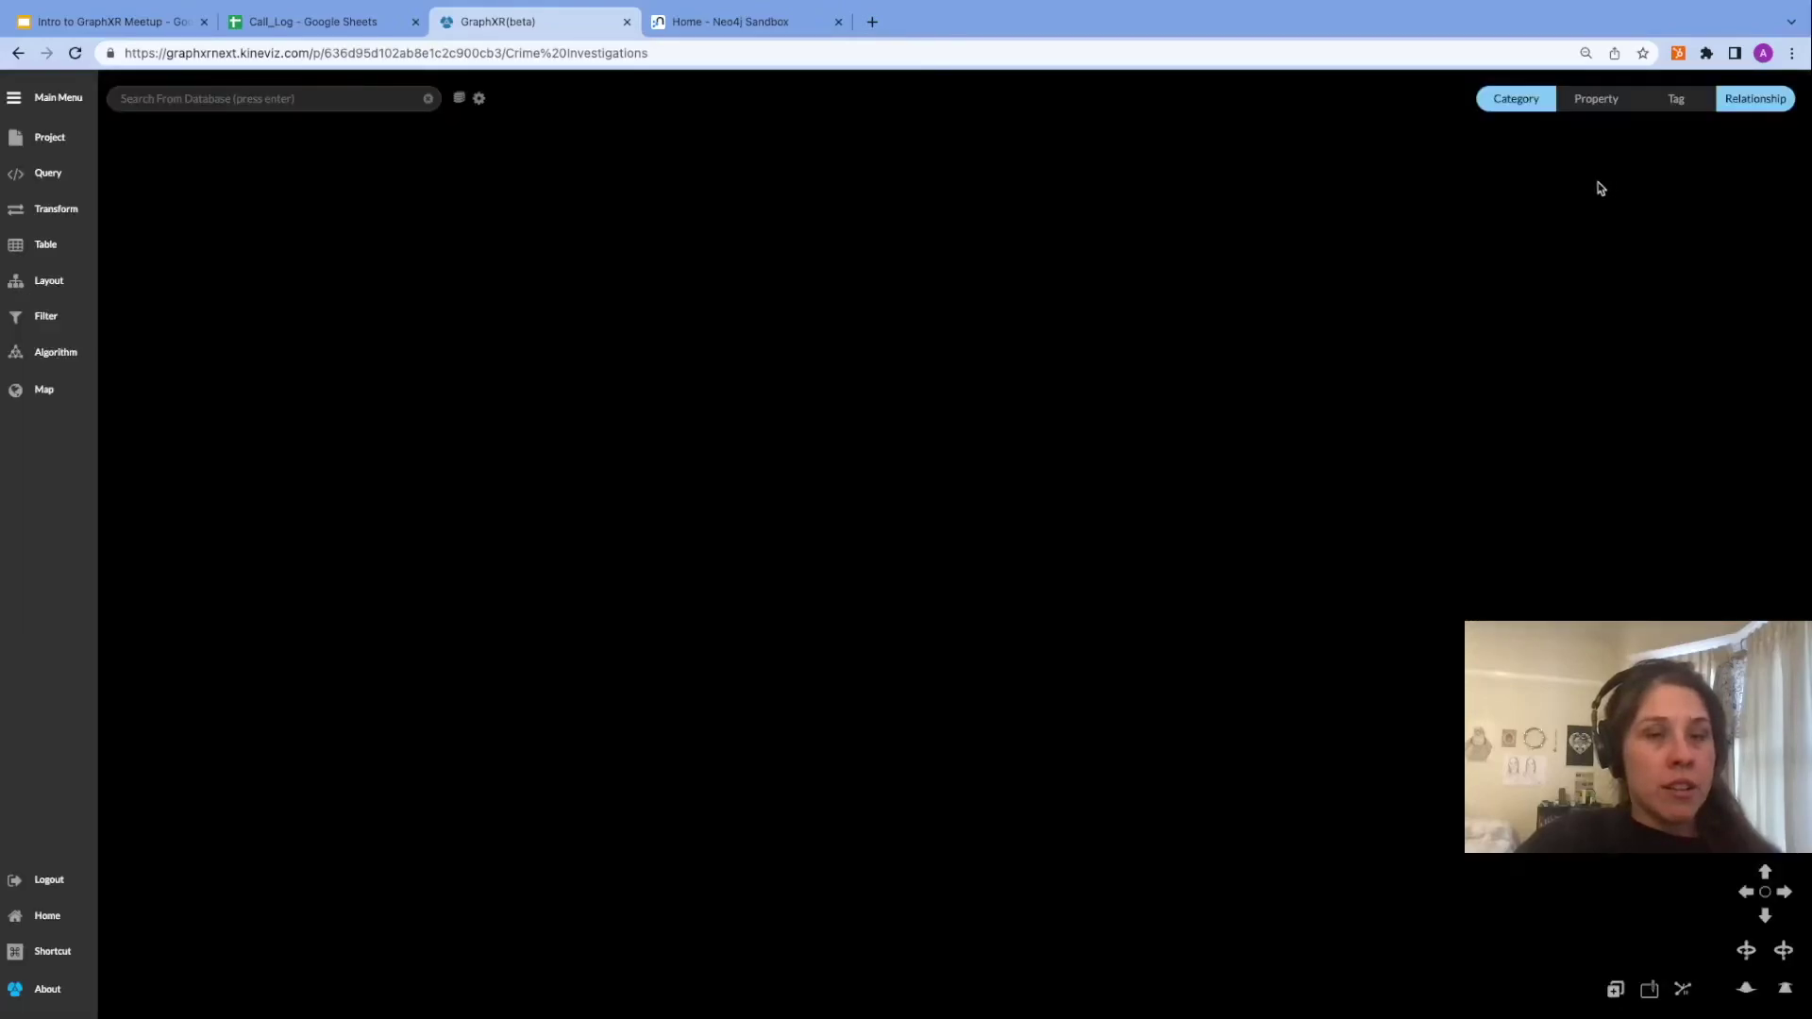
Reload the project page, and search the database for "drug" with the page enlarged.
left_click(74, 53)
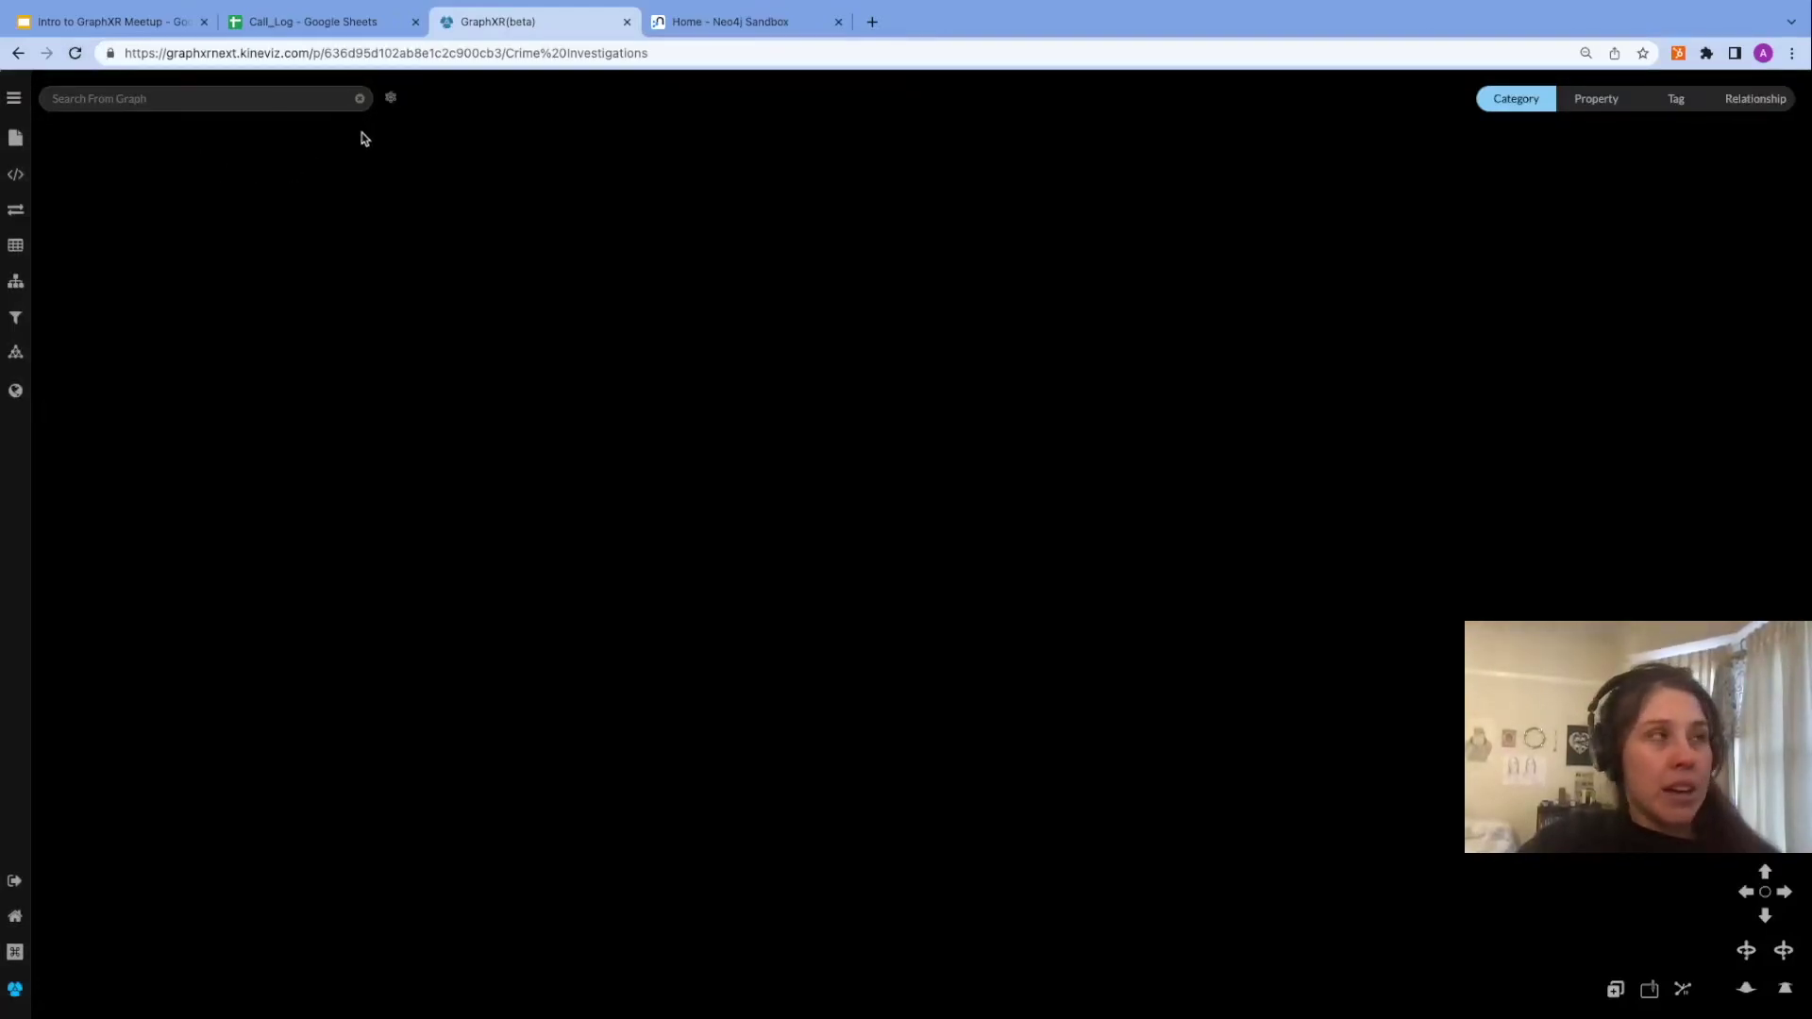
left_click(390, 97)
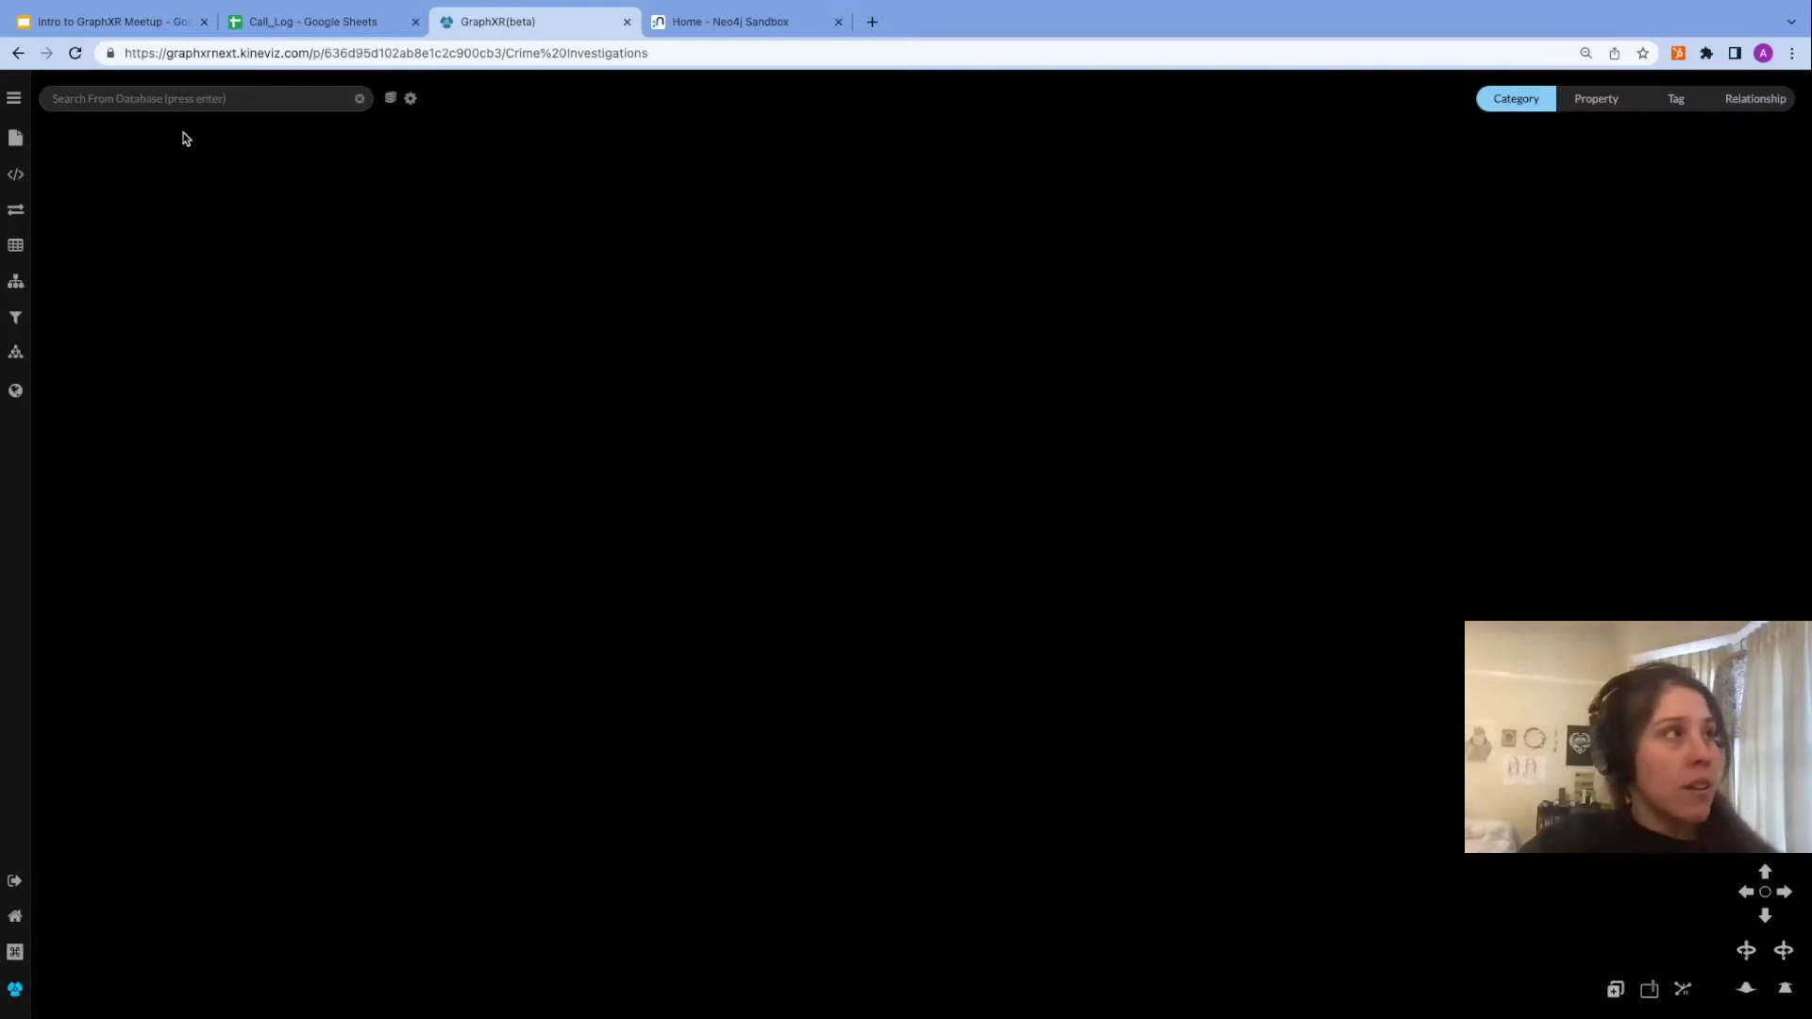
left_click(189, 97)
type("drug")
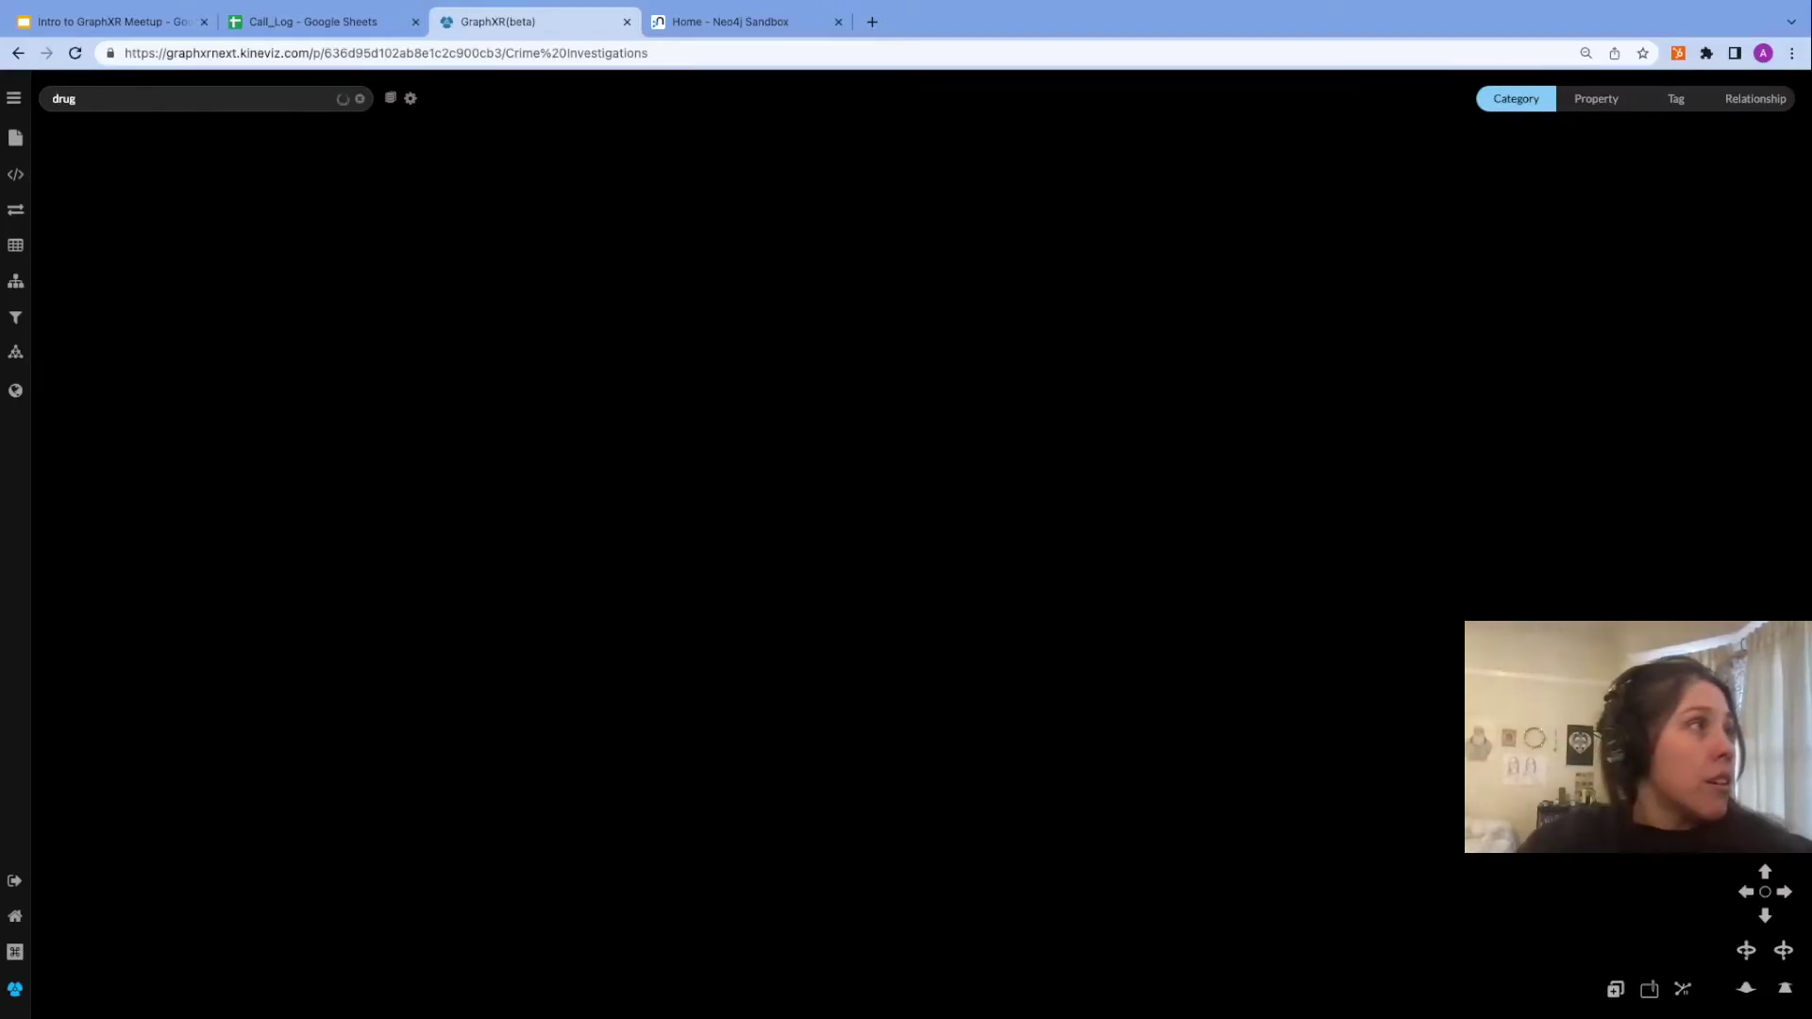
key("super+plus")
key("super+plus")
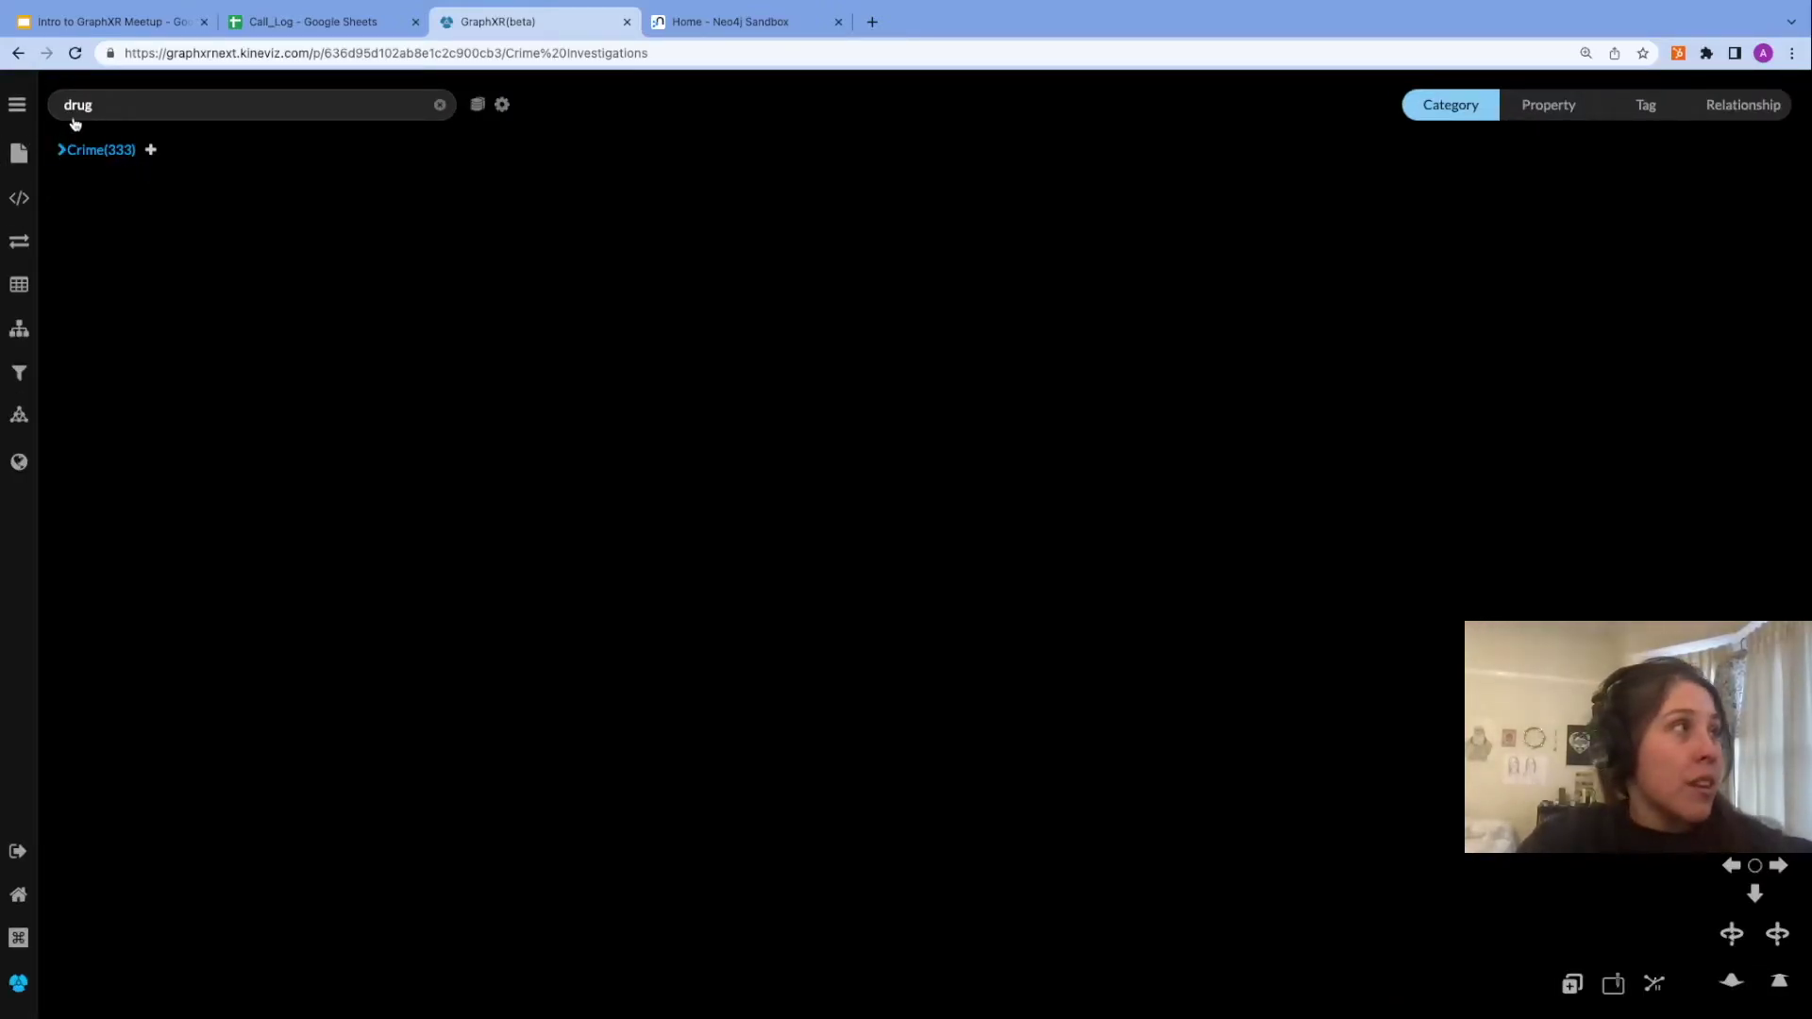
Expand the Crime search results and examine the details of several drug crimes.
left_click(62, 154)
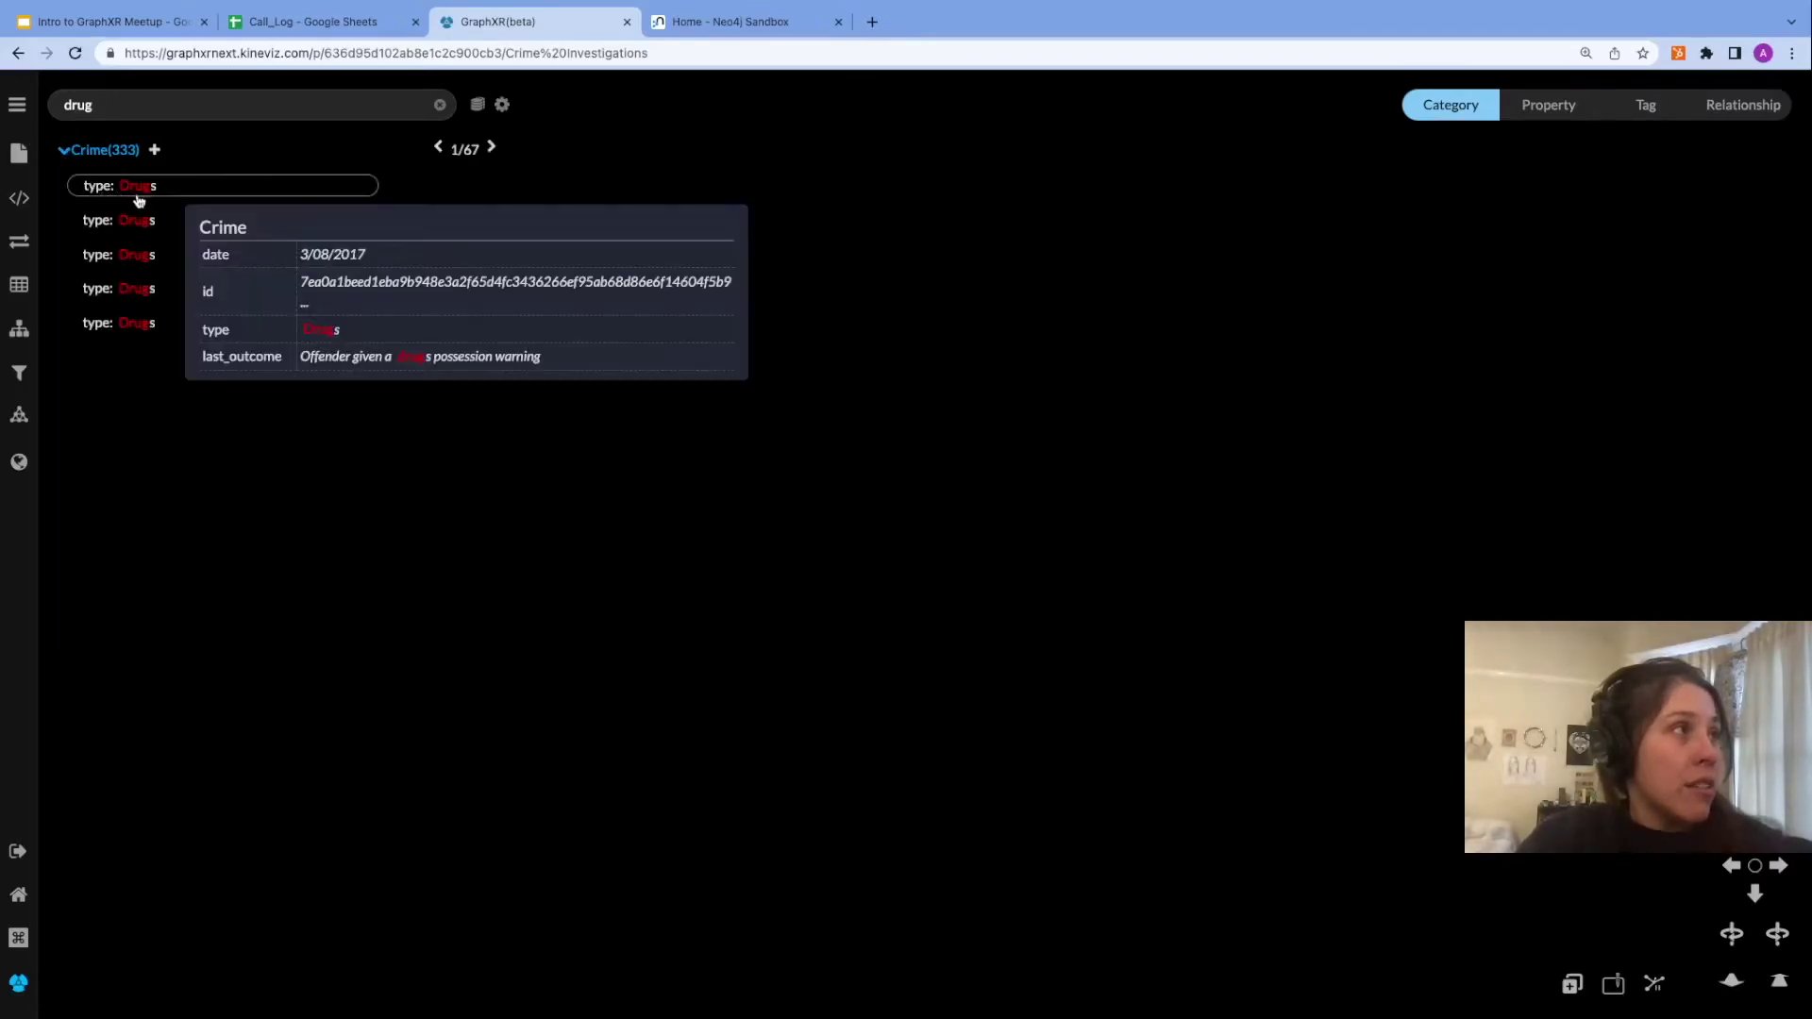
mouse_move(137, 294)
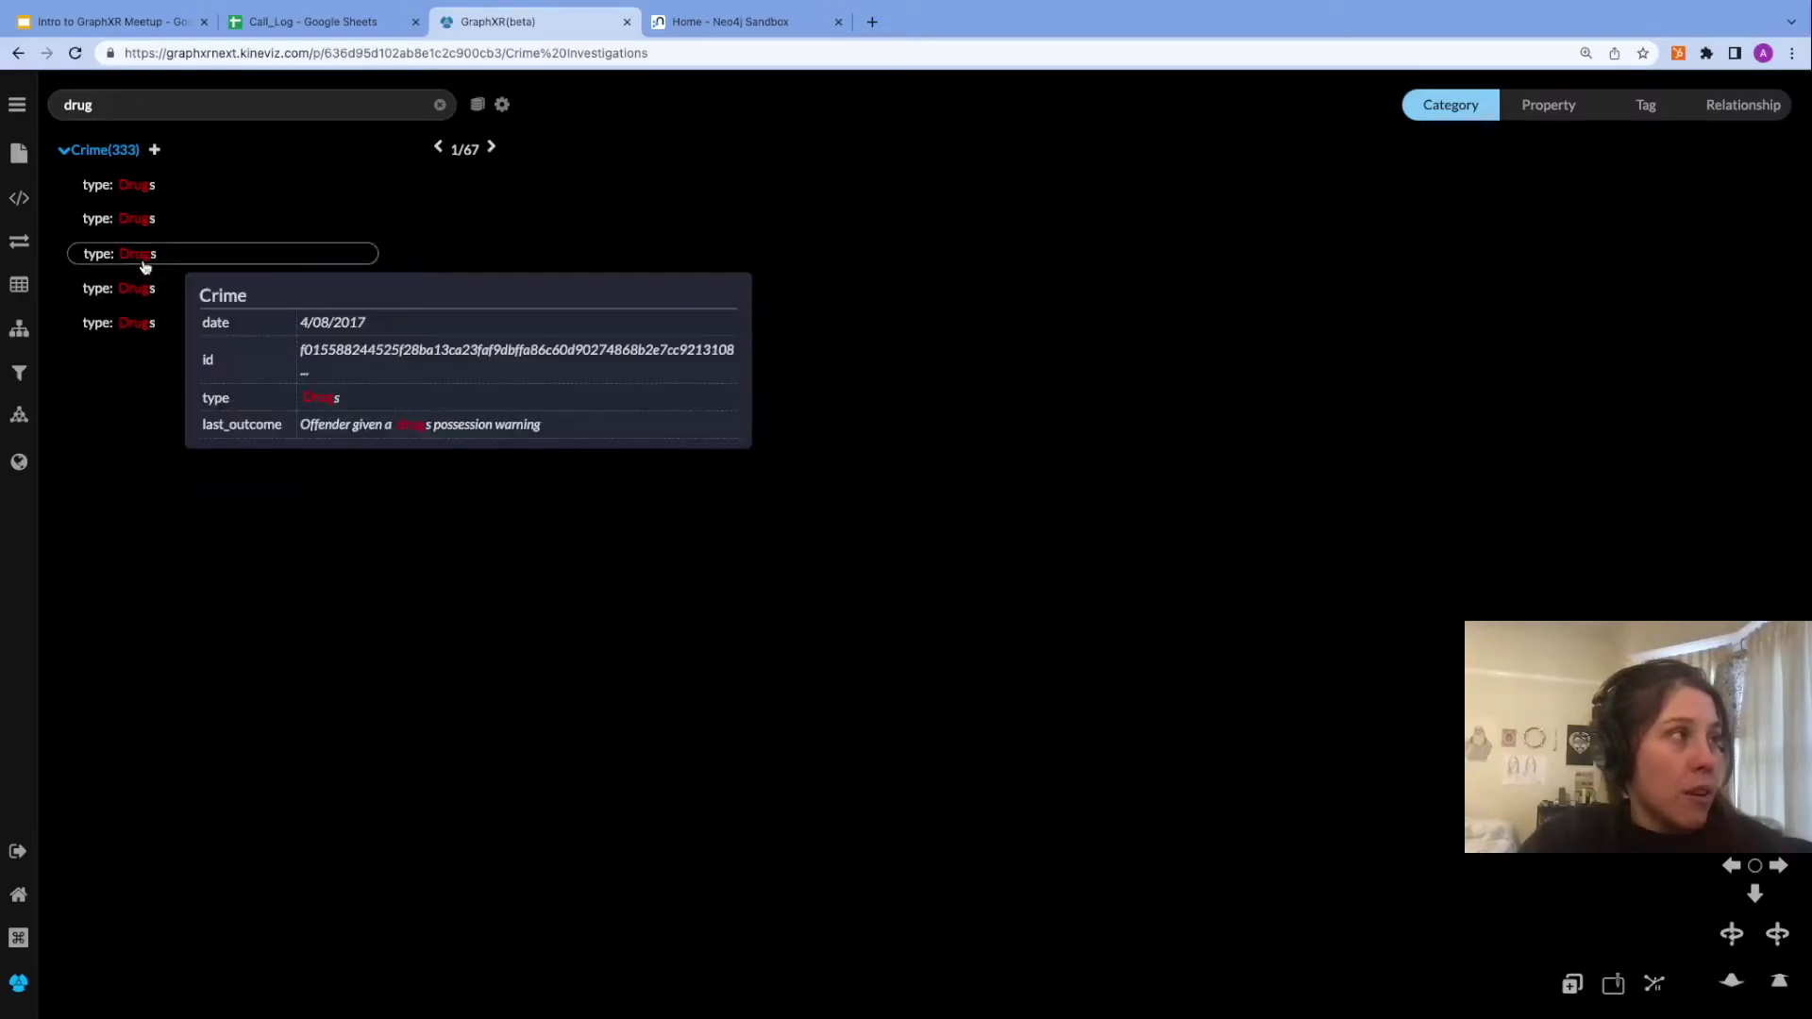
mouse_move(145, 228)
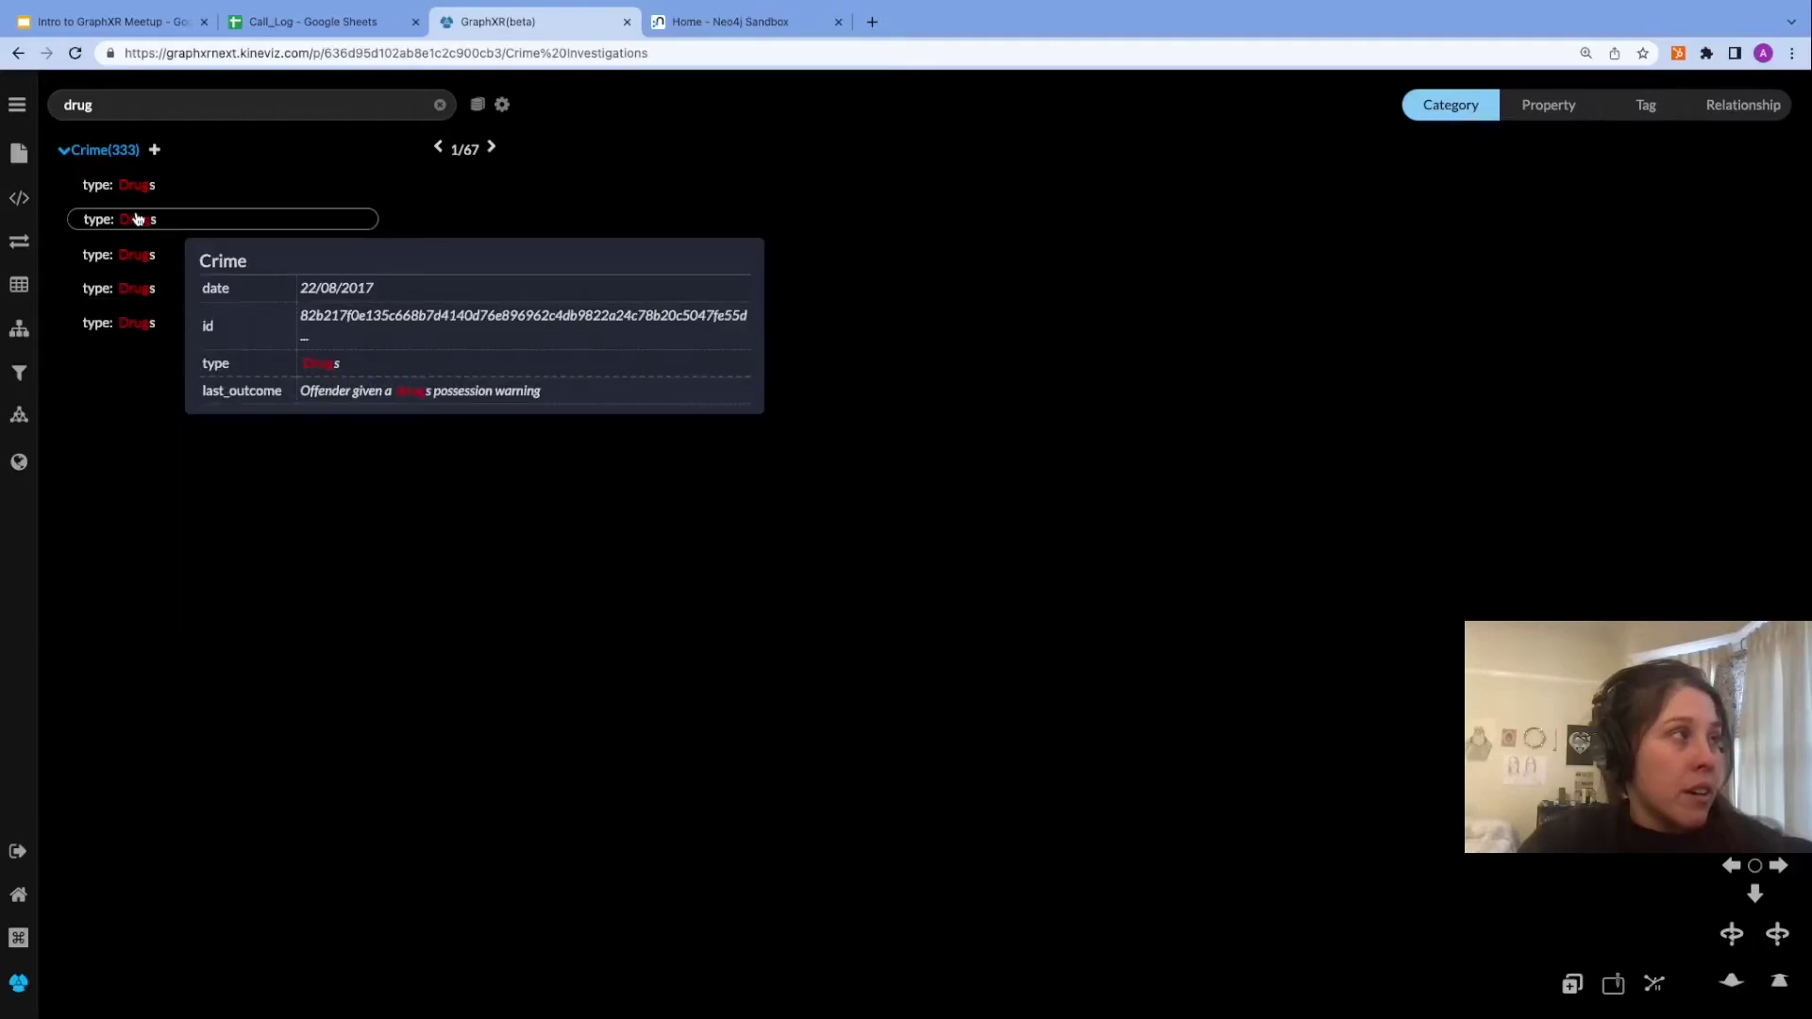
Add all Crime search results to the graph, collapse the results list and fly out to the whole graph.
left_click(156, 151)
left_click(81, 153)
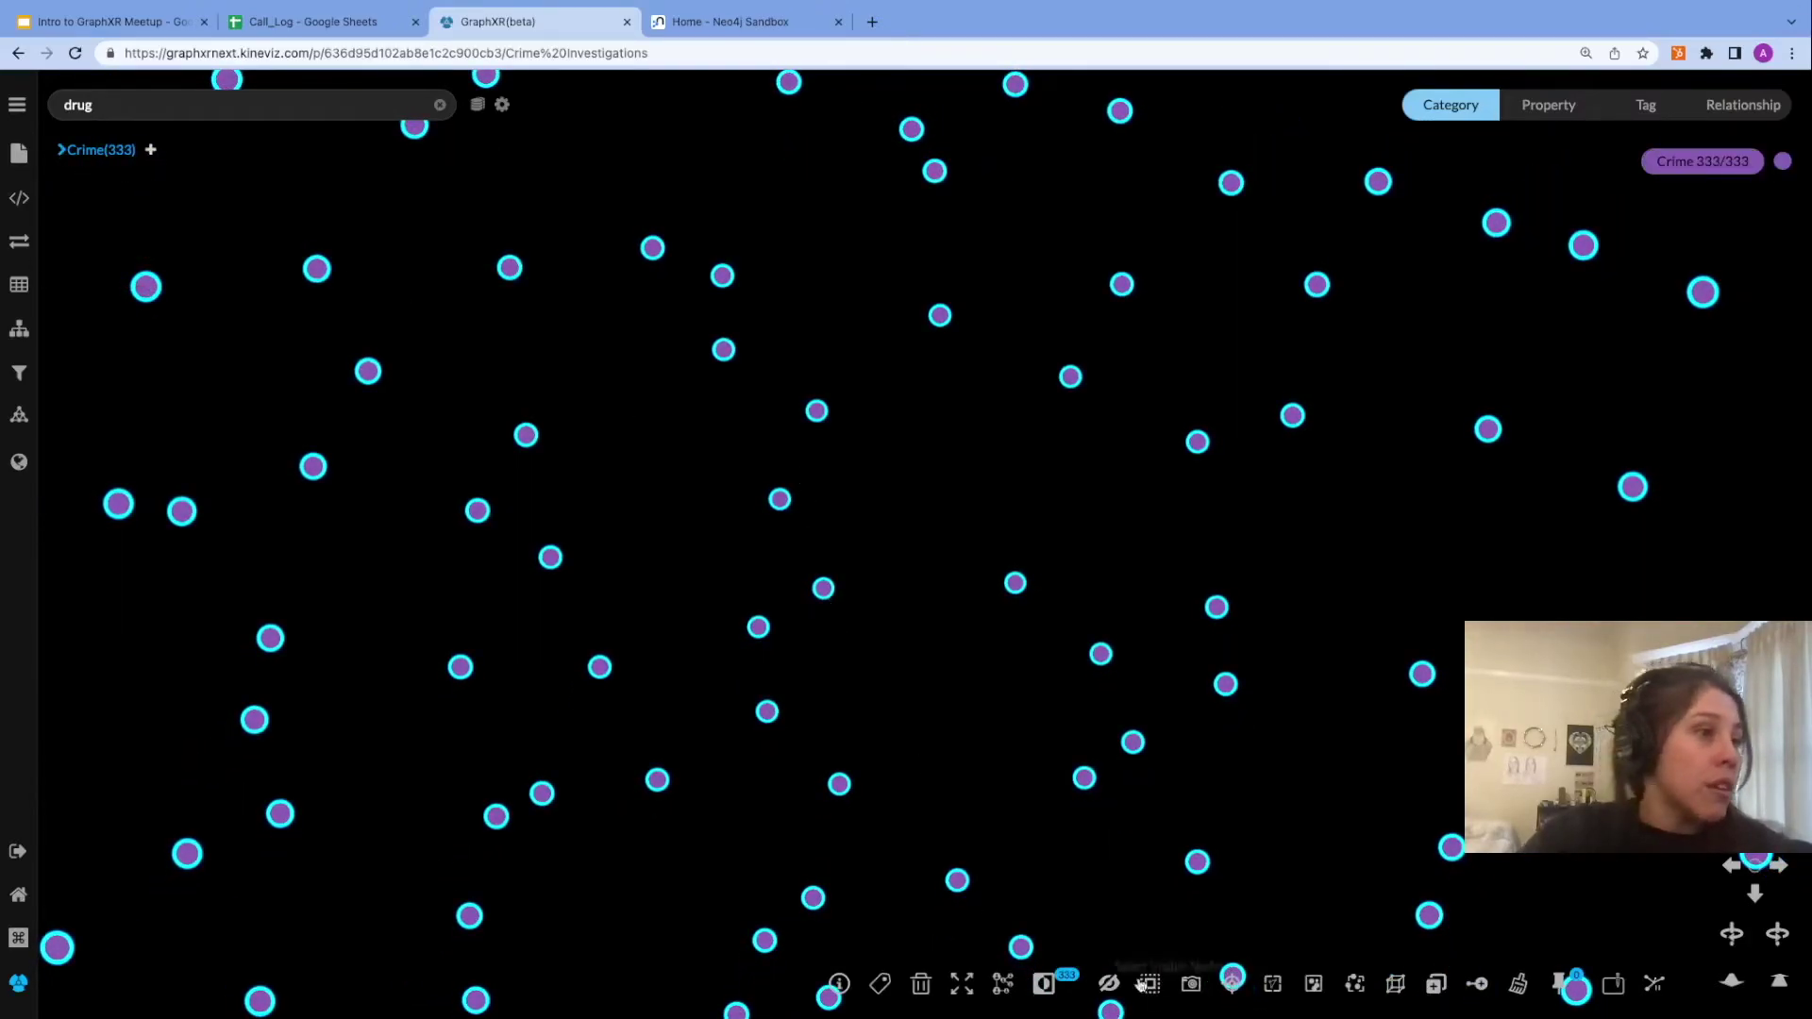
left_click(1273, 982)
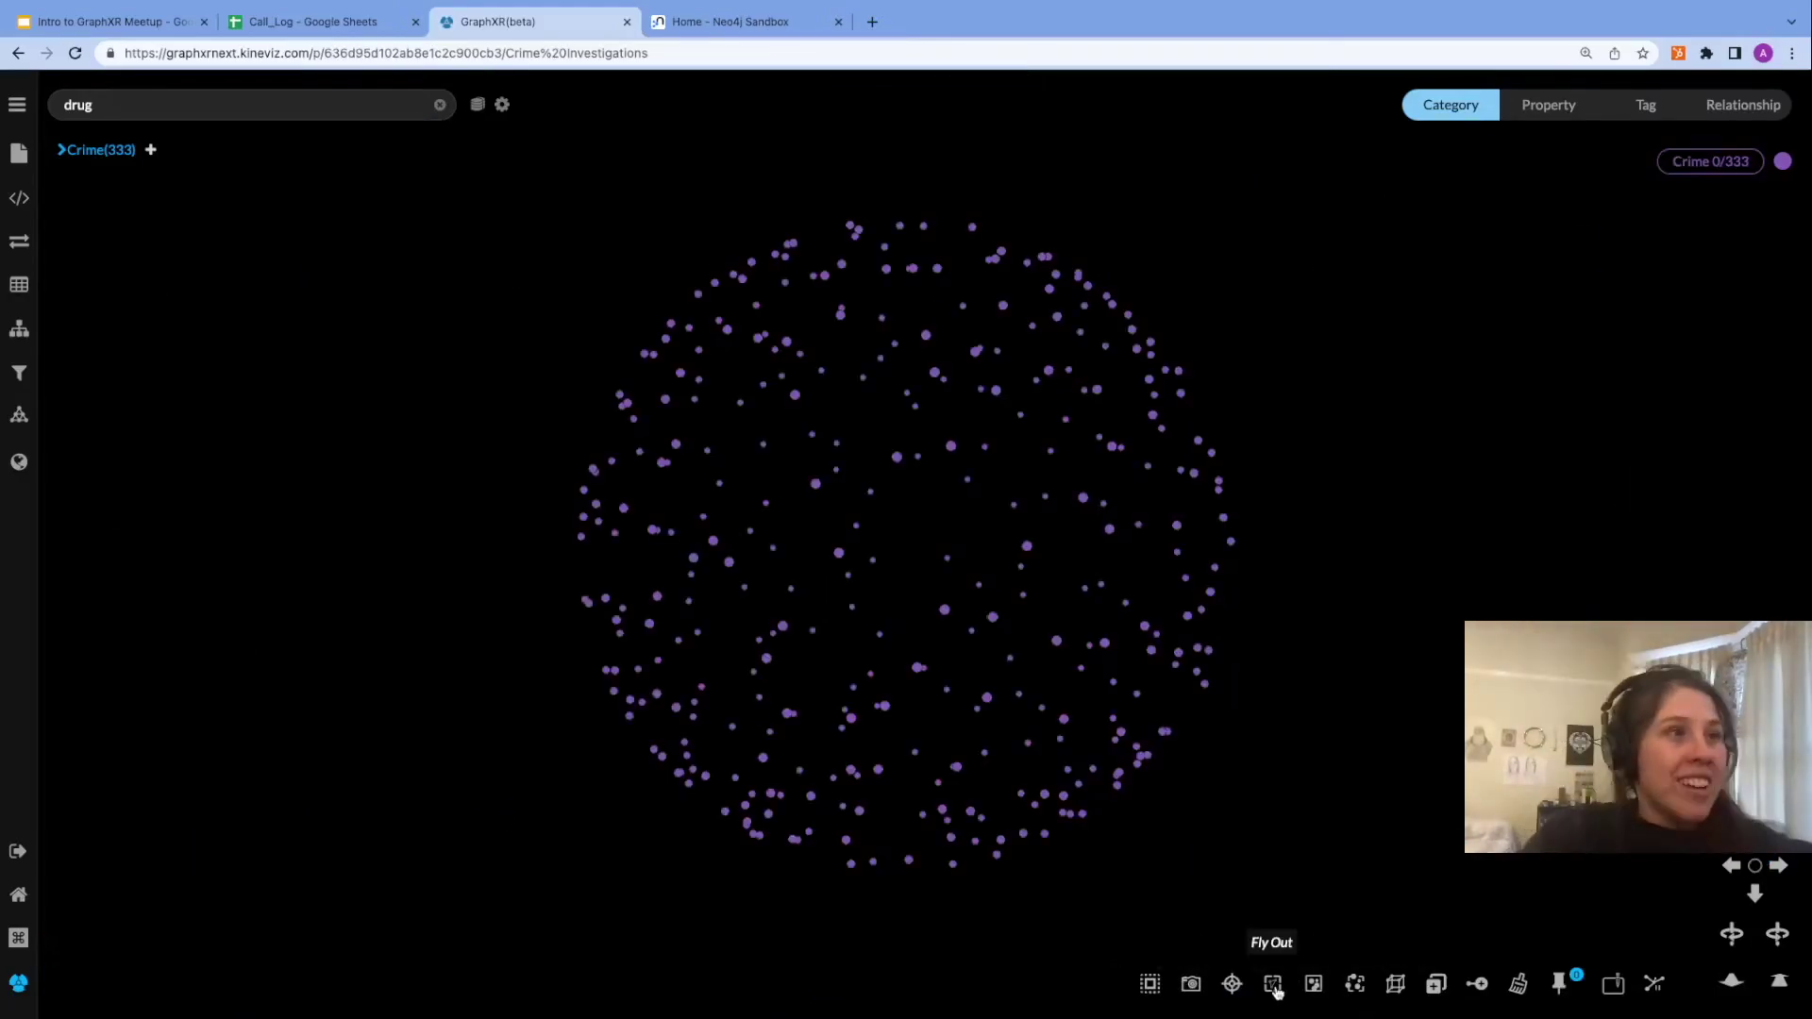
Clear the search text and select all Crime nodes in the graph.
left_click(440, 106)
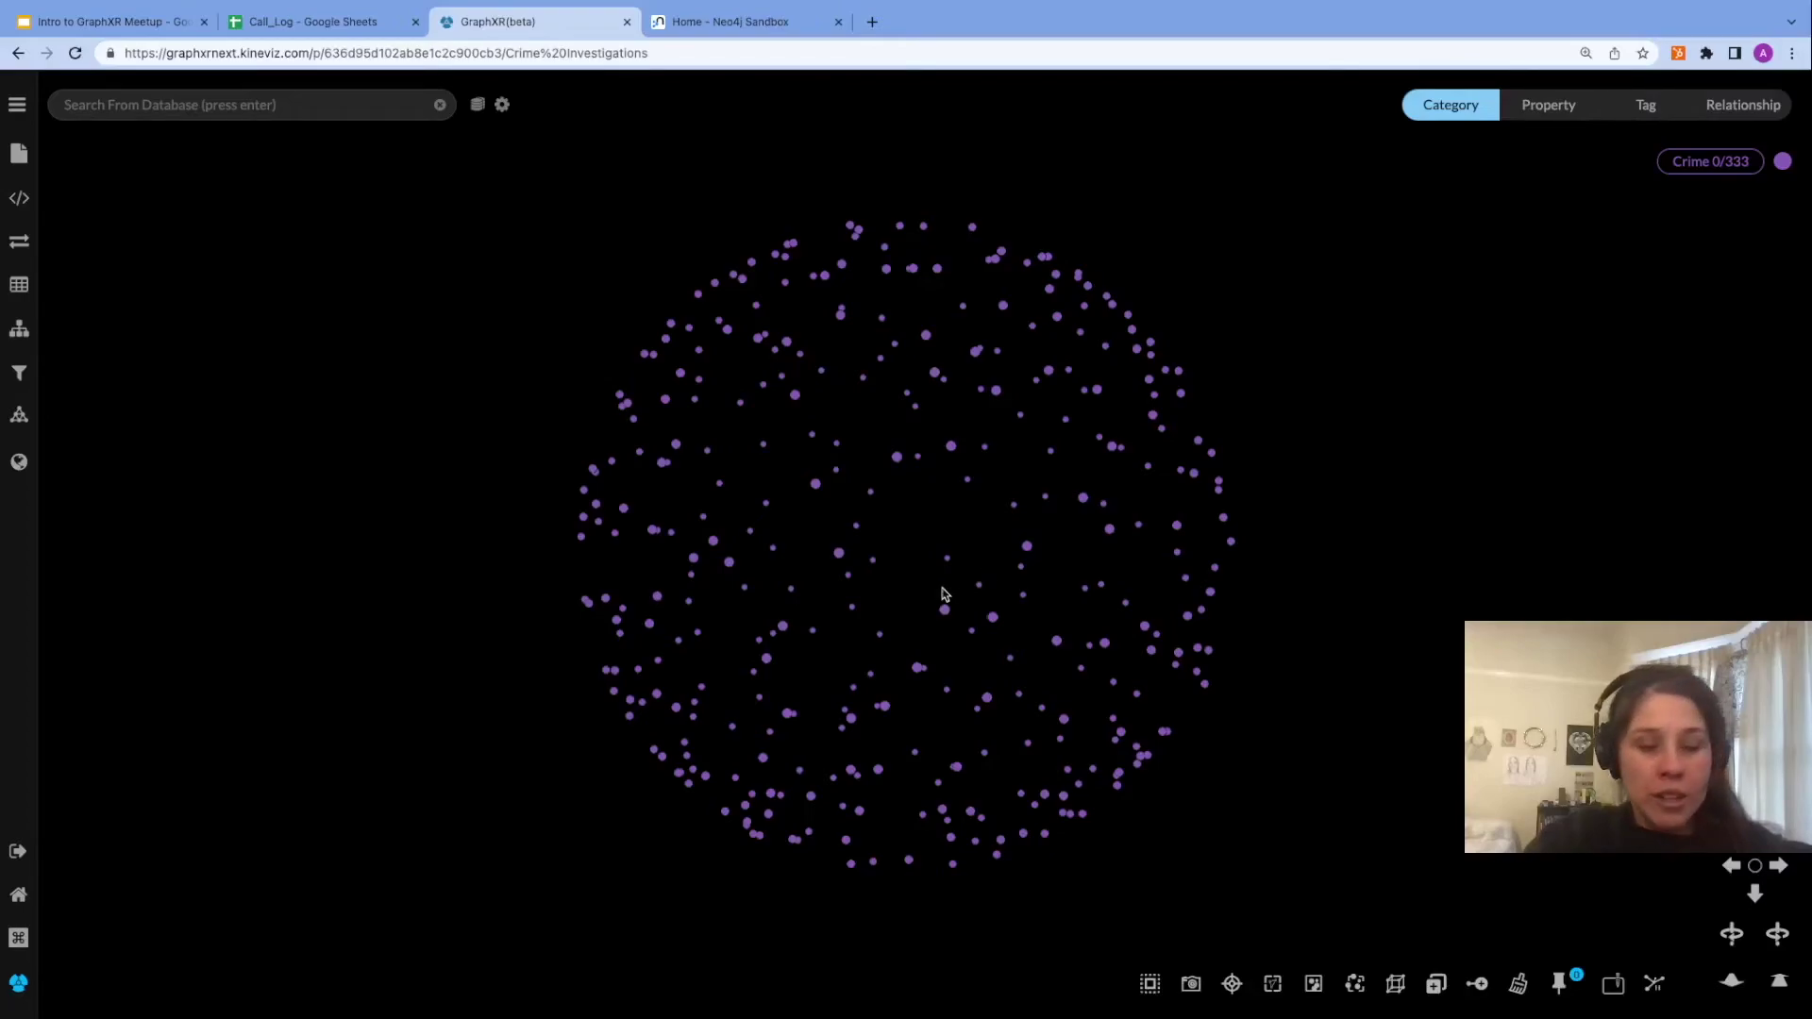
key("ctrl+a")
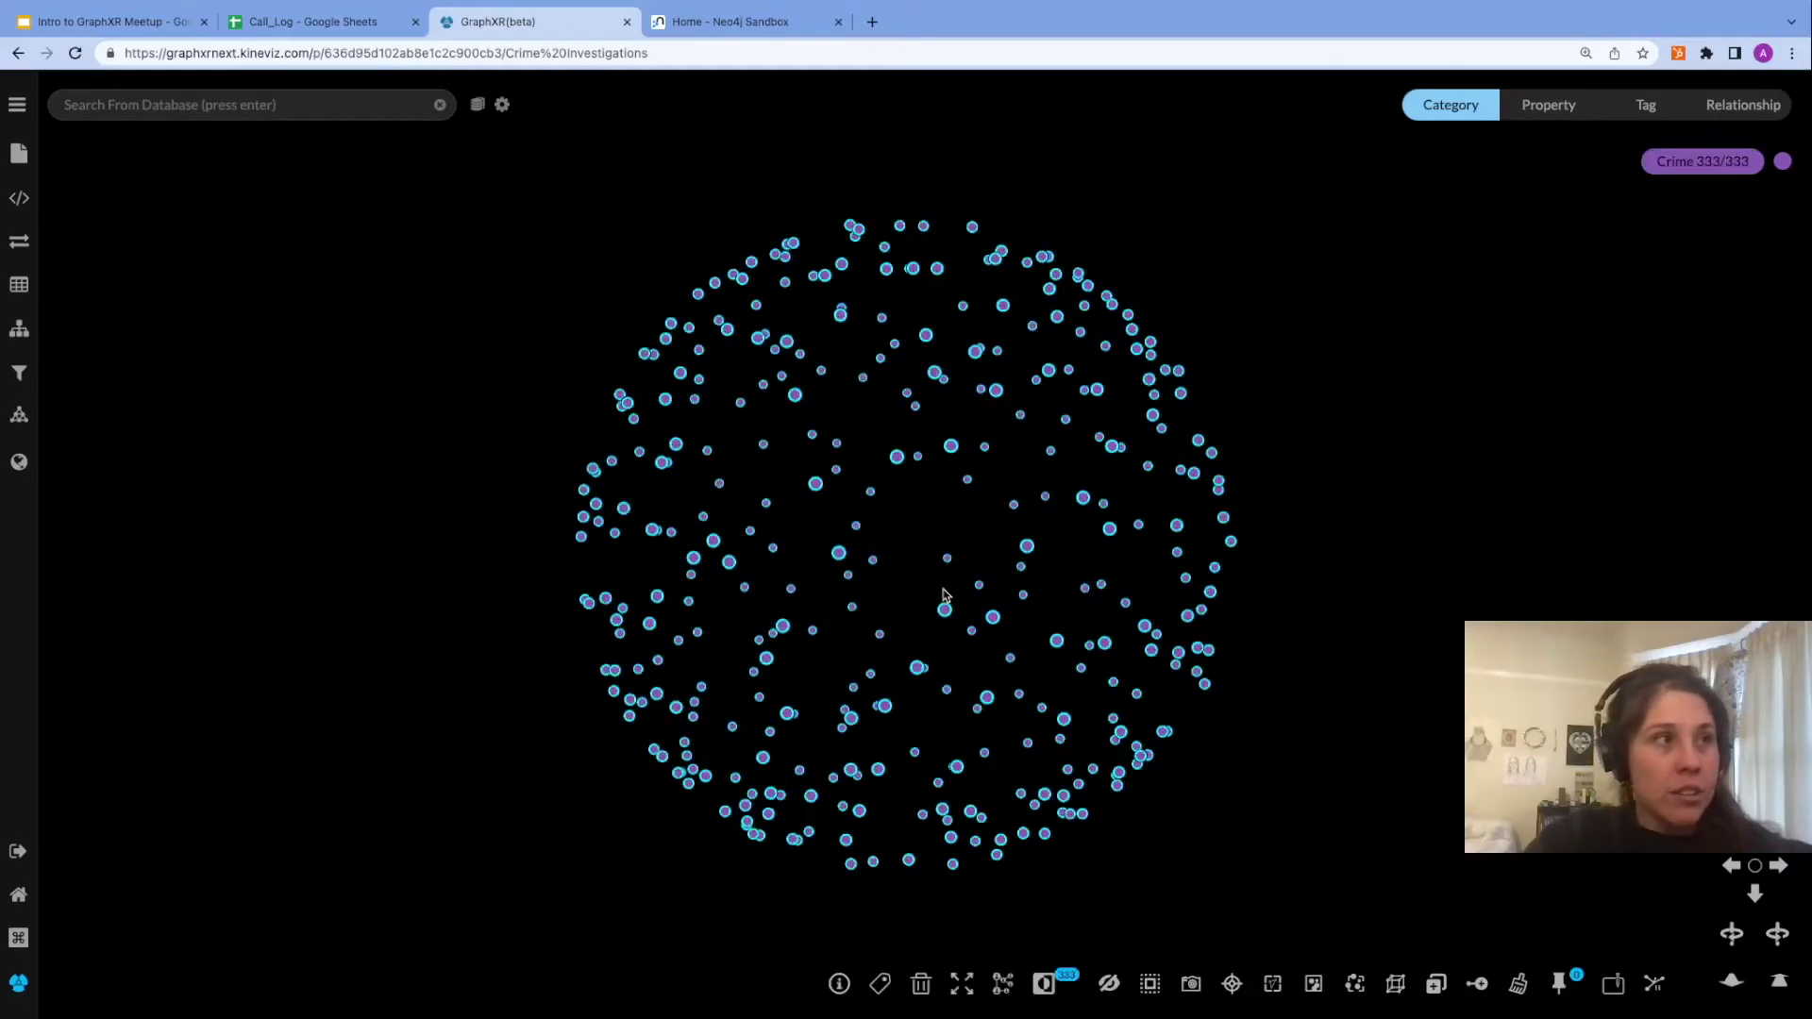
Expand the selected Crime nodes along the OCCURRED_AT relationship only, with all directions allowed.
right_click(954, 514)
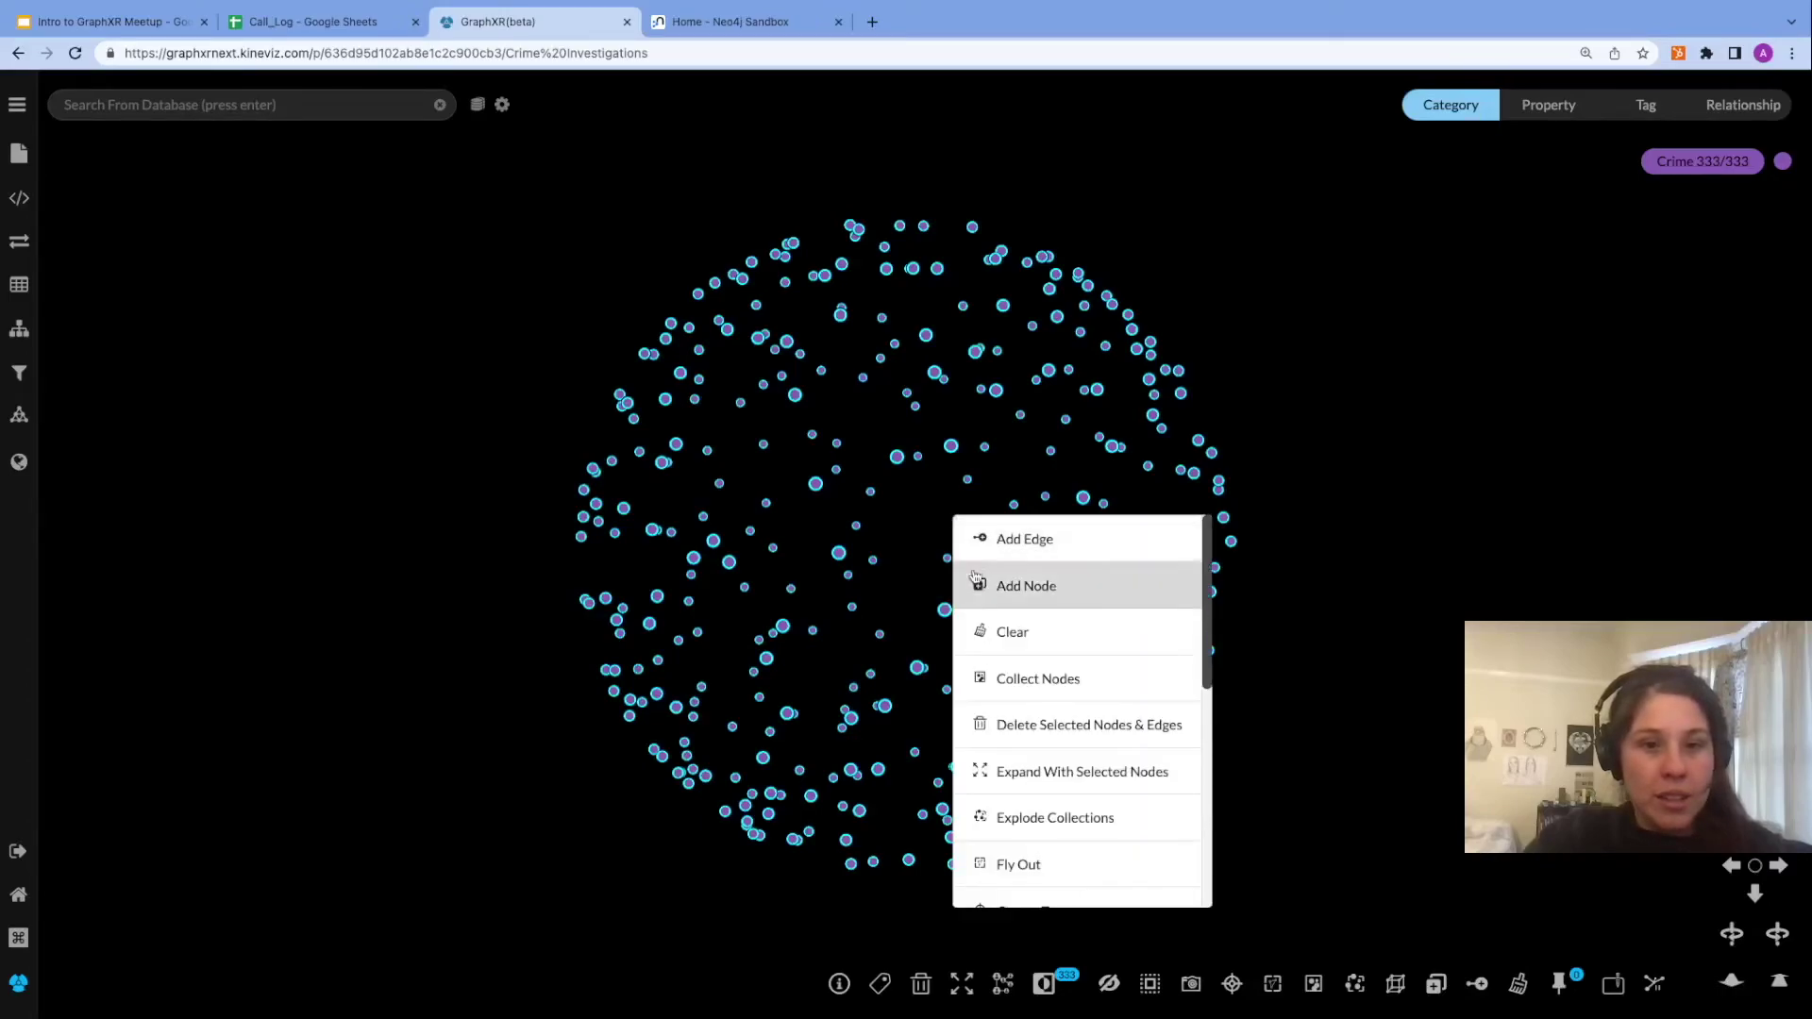
left_click(1009, 771)
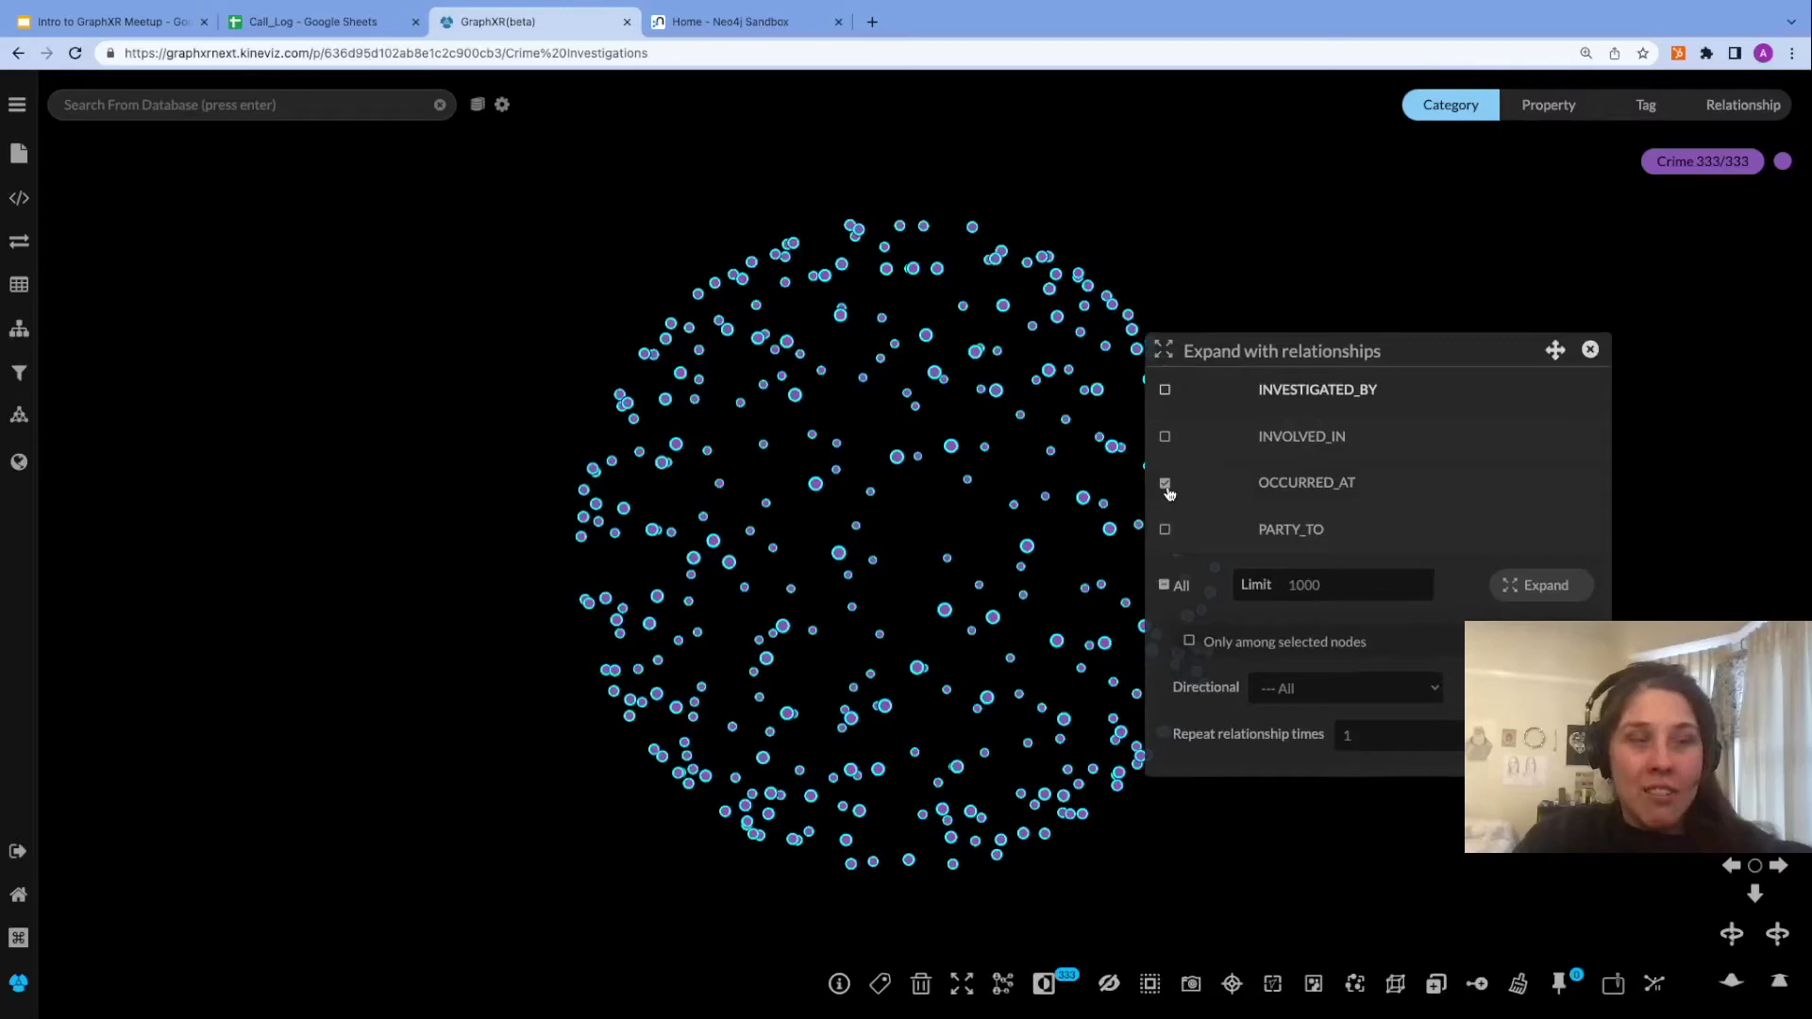
left_click(1541, 585)
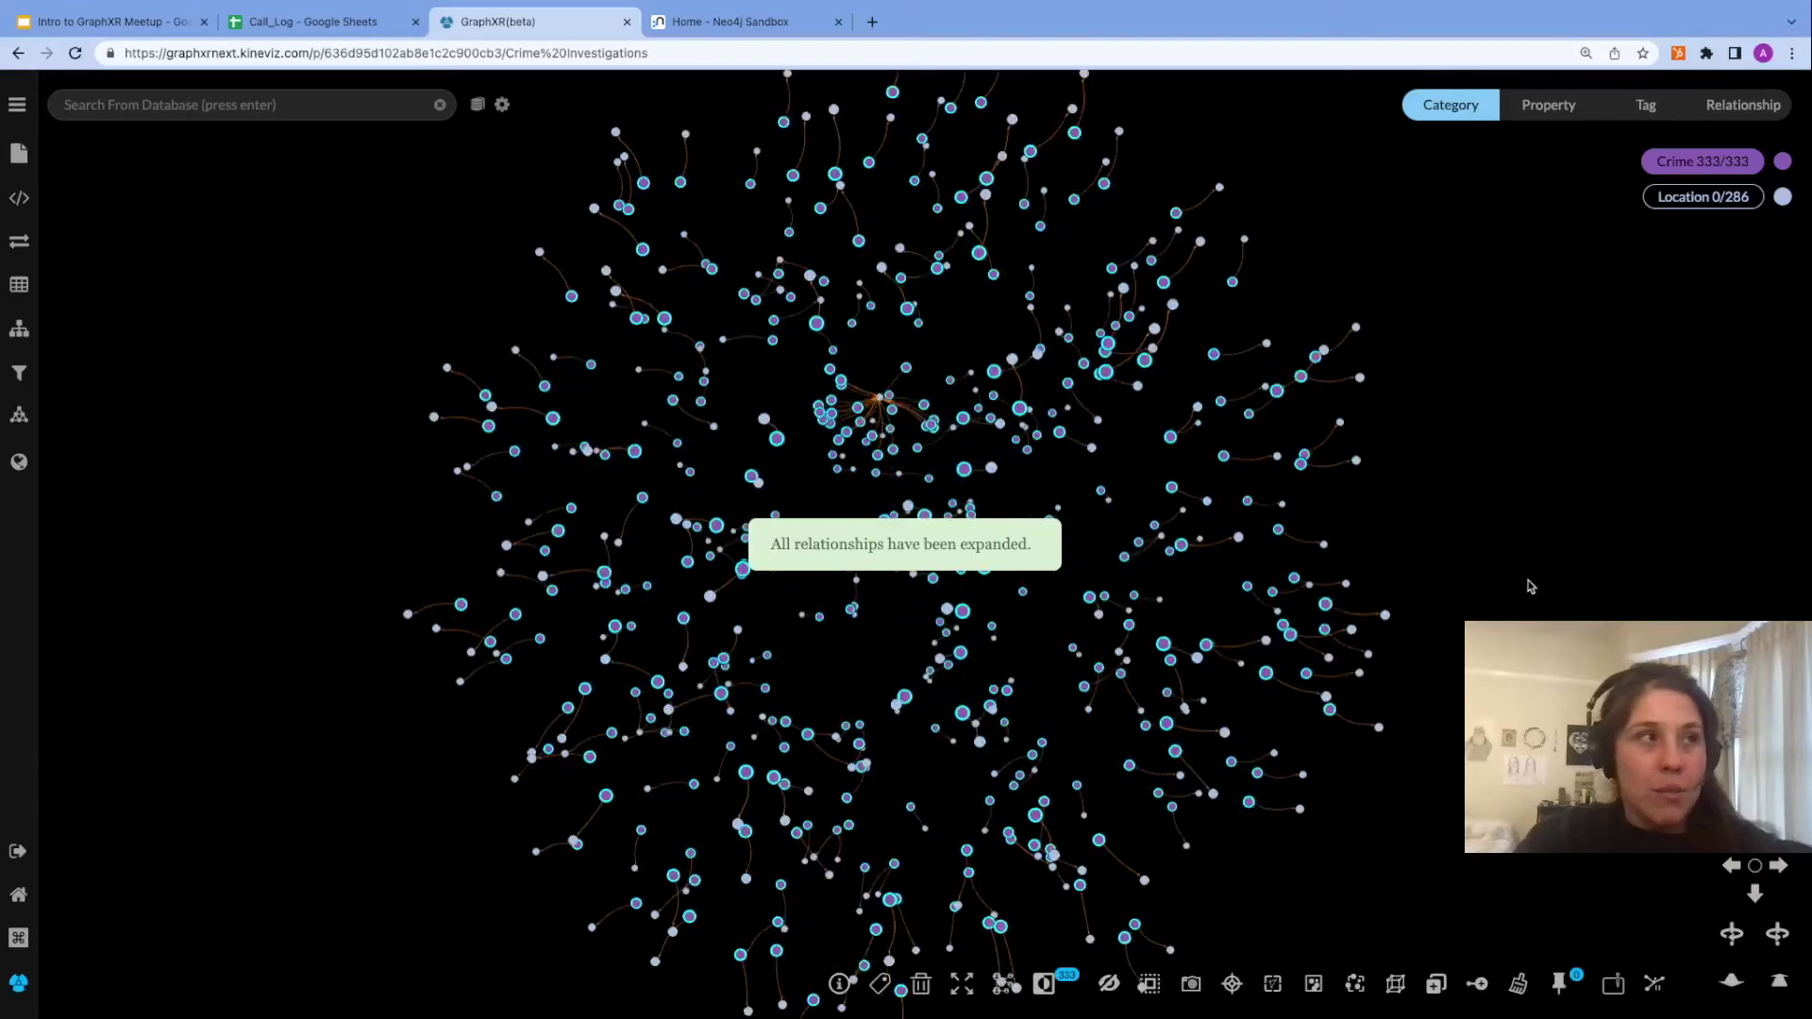
Select all Location nodes, show the relationship types alongside the categories, and clear the node selection.
left_click(1684, 198)
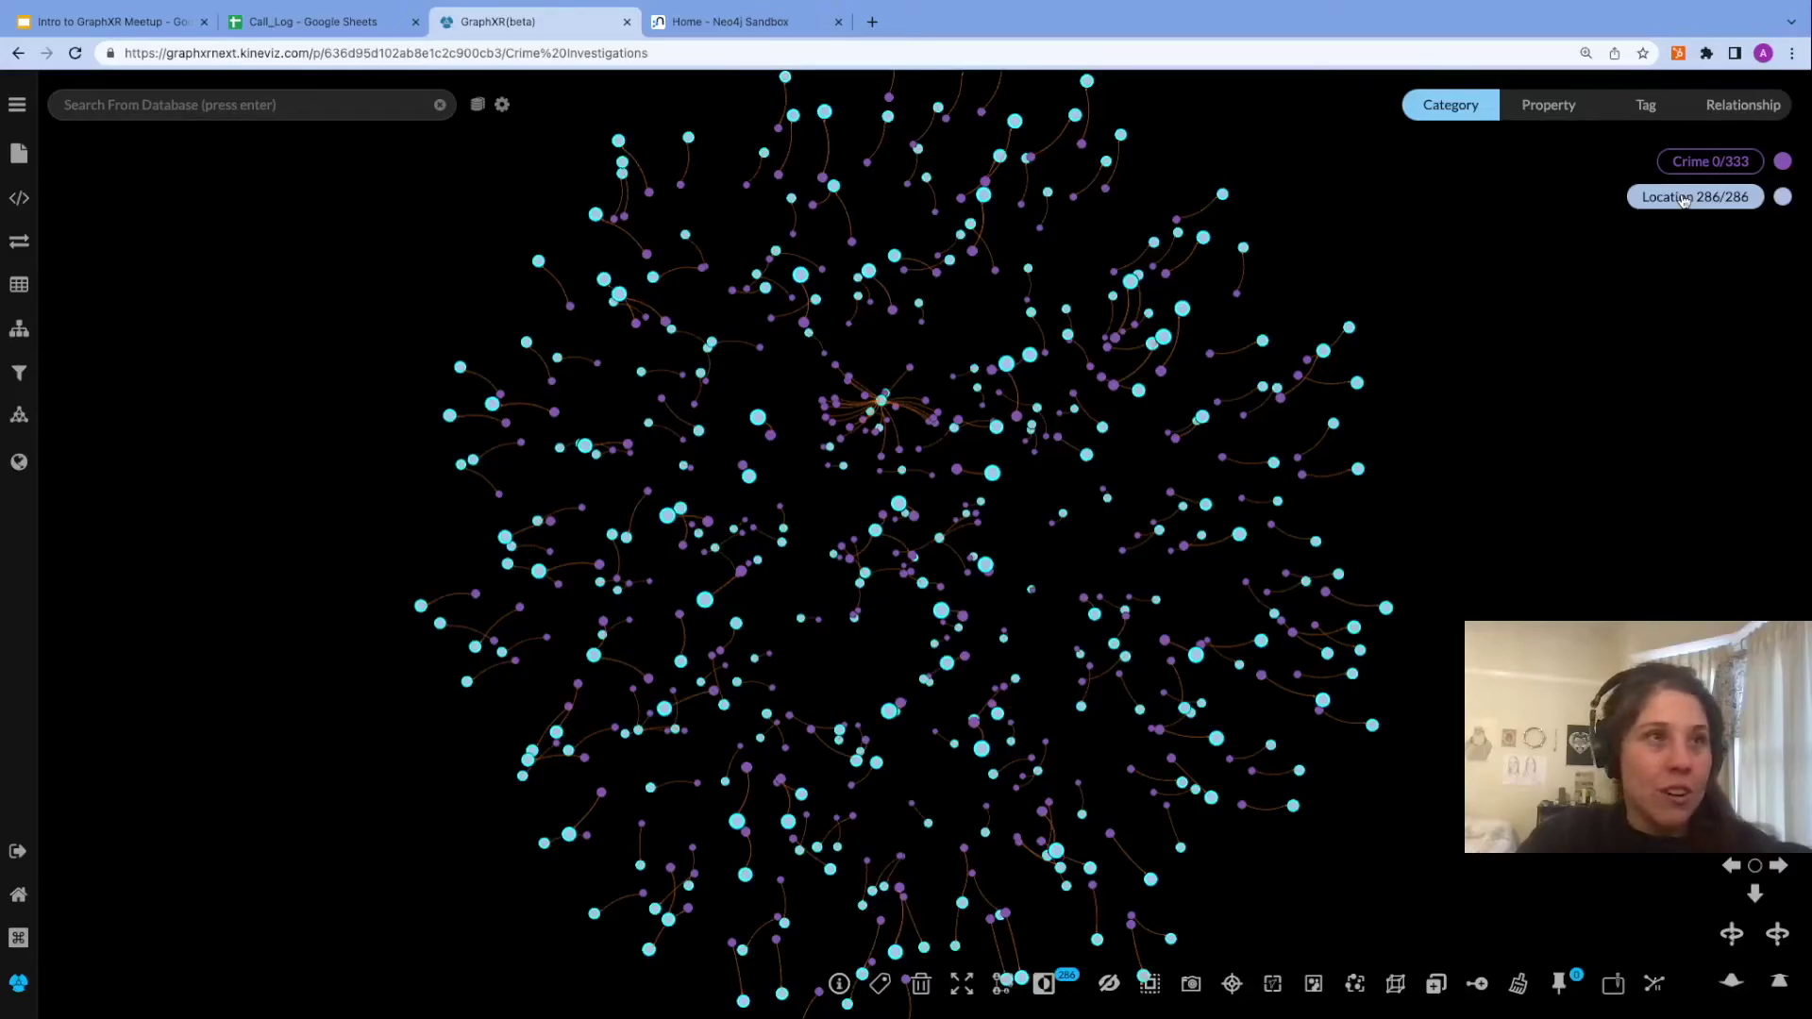
left_click(1739, 104)
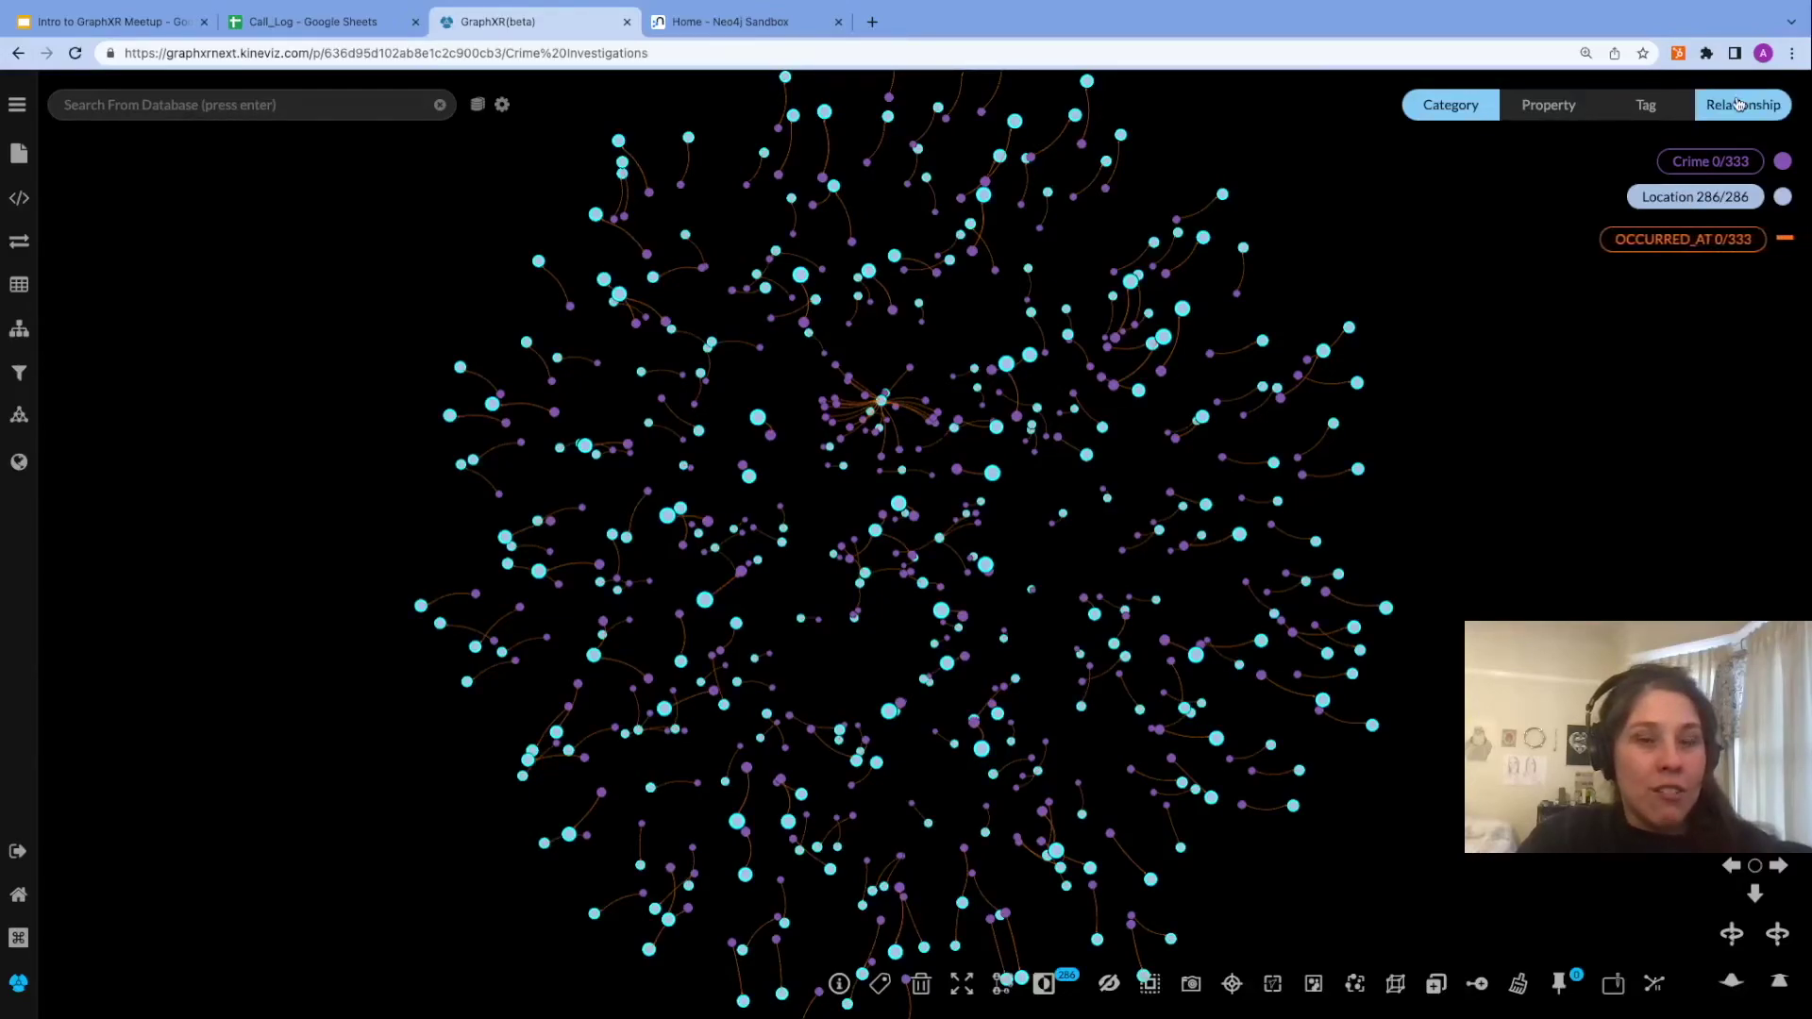
left_click(1501, 435)
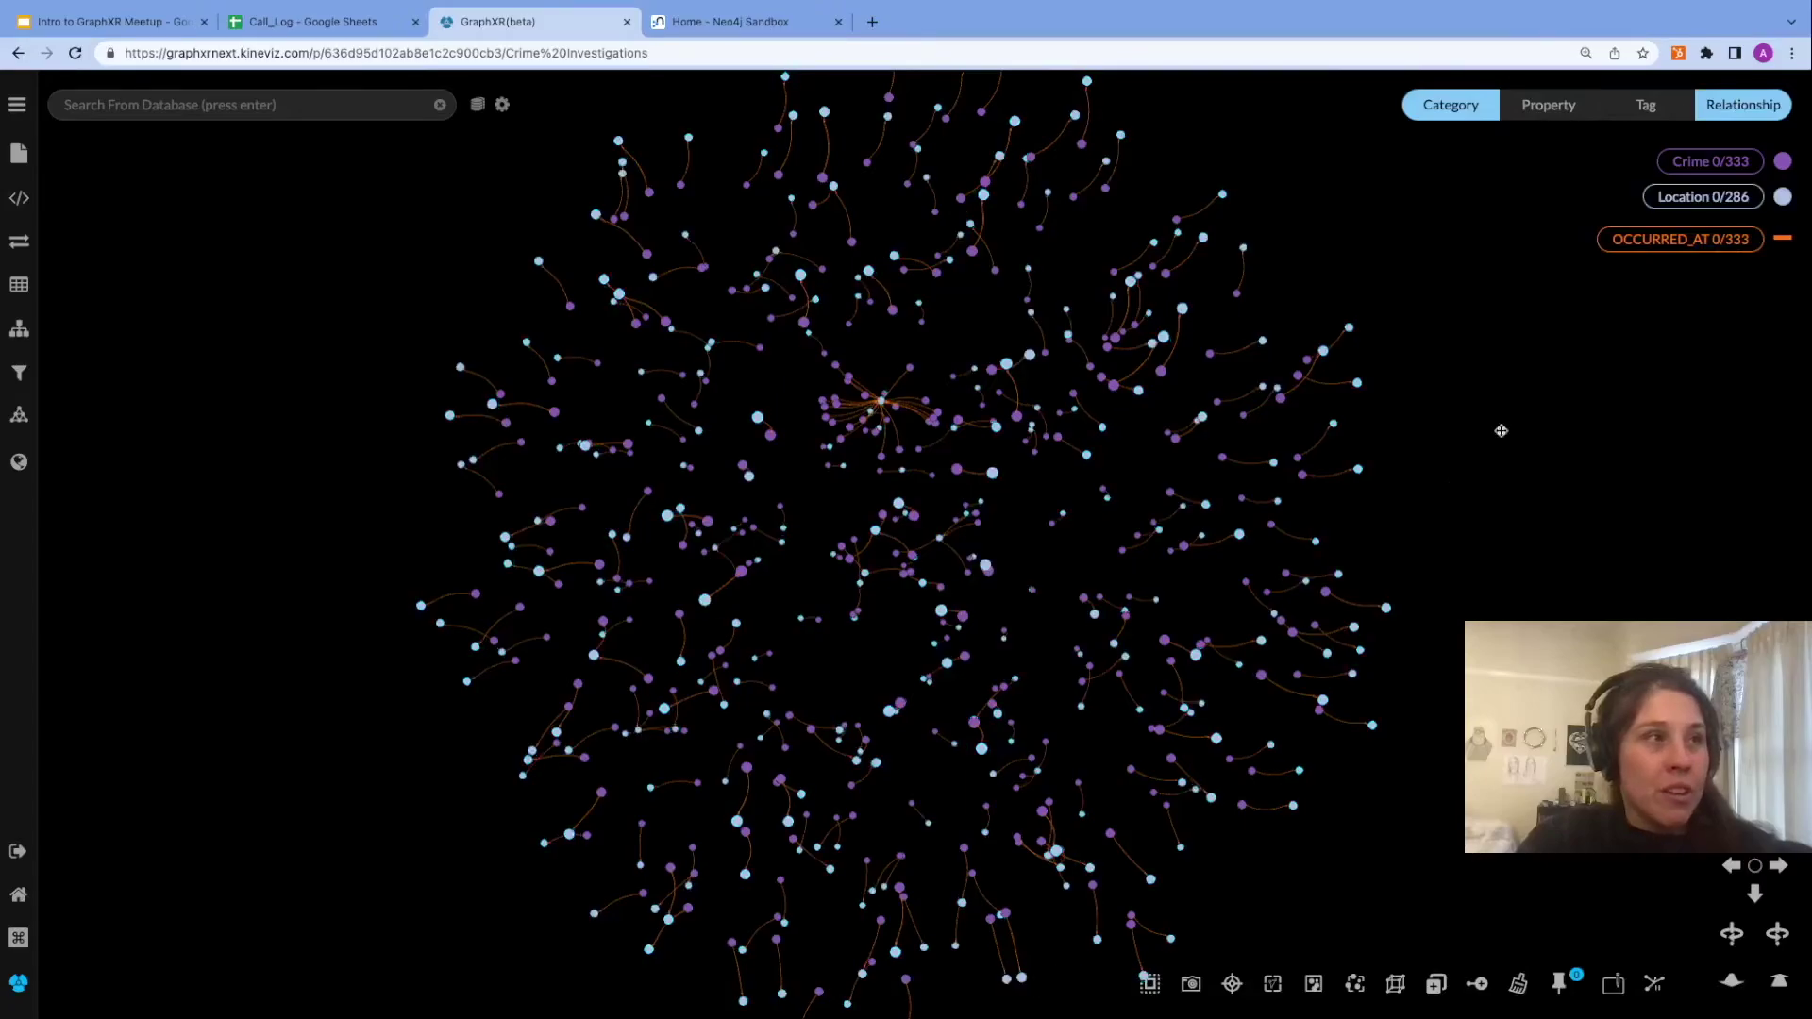
Examine the cluster of crimes sharing one location up close, including its central Location node, and return to the whole graph.
left_click_drag(1456, 519, 1503, 509)
scroll(951, 404, "up", 10)
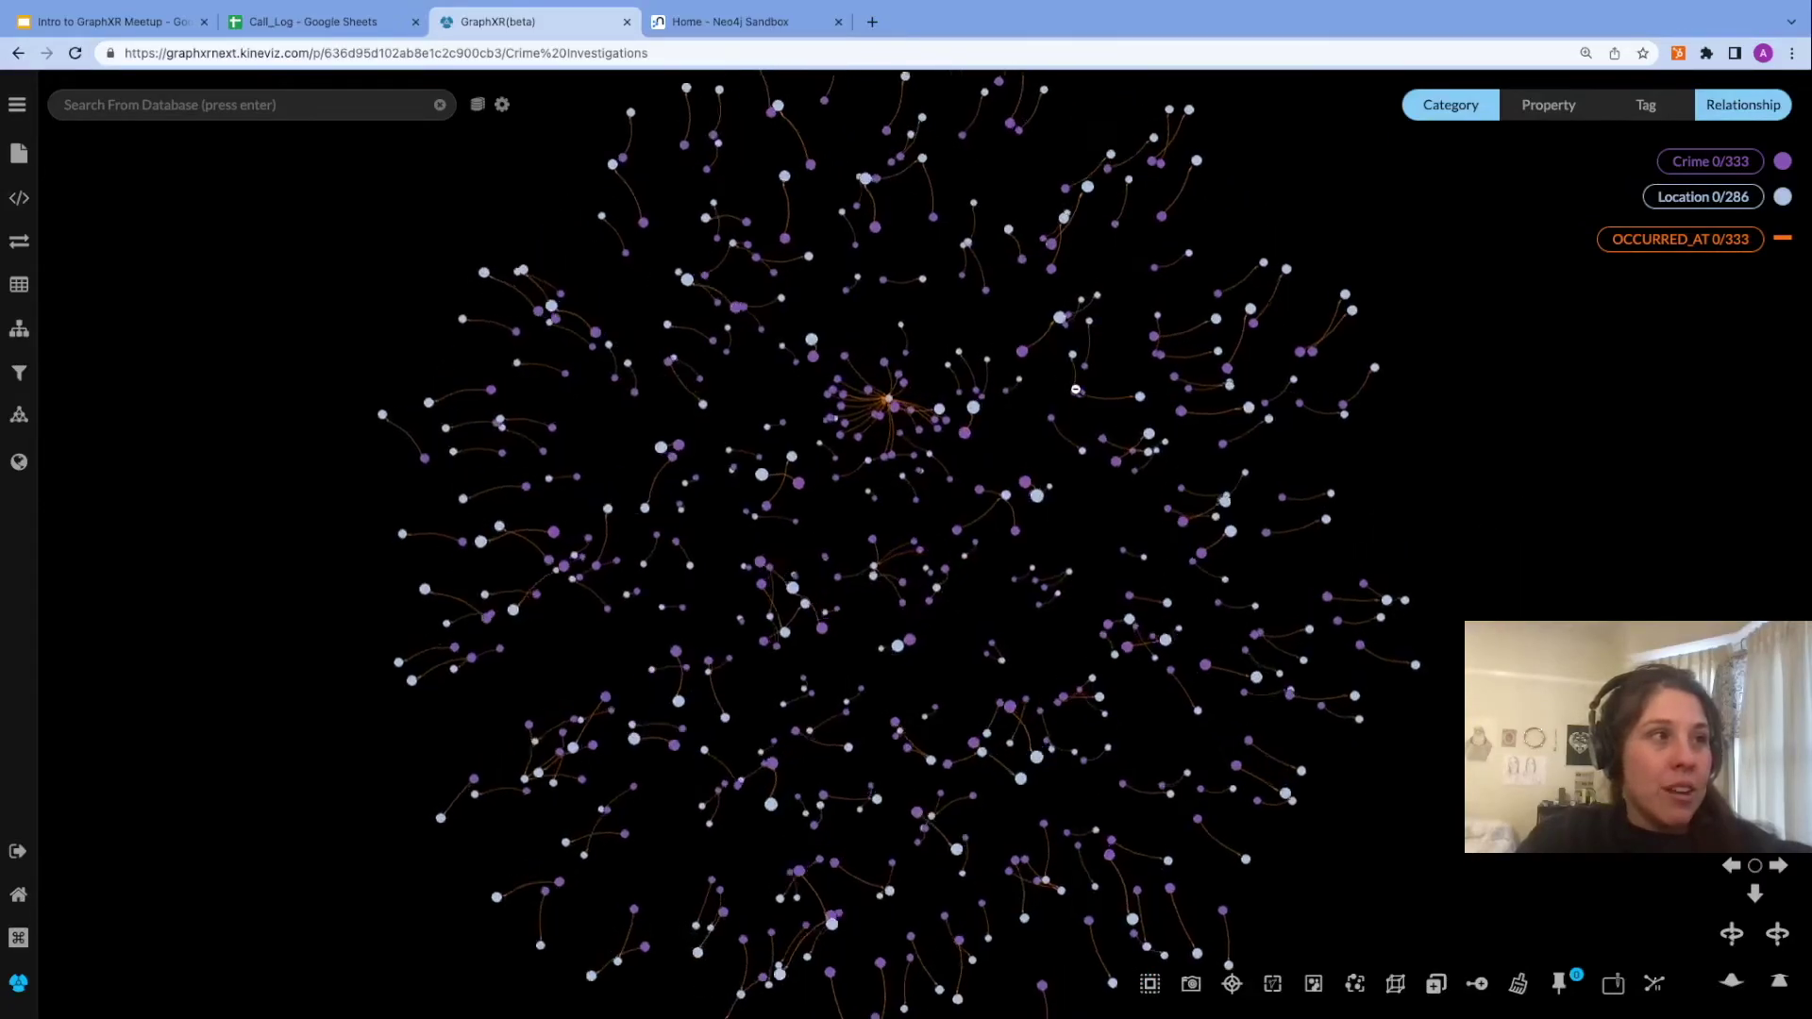
scroll(951, 404, "up", 8)
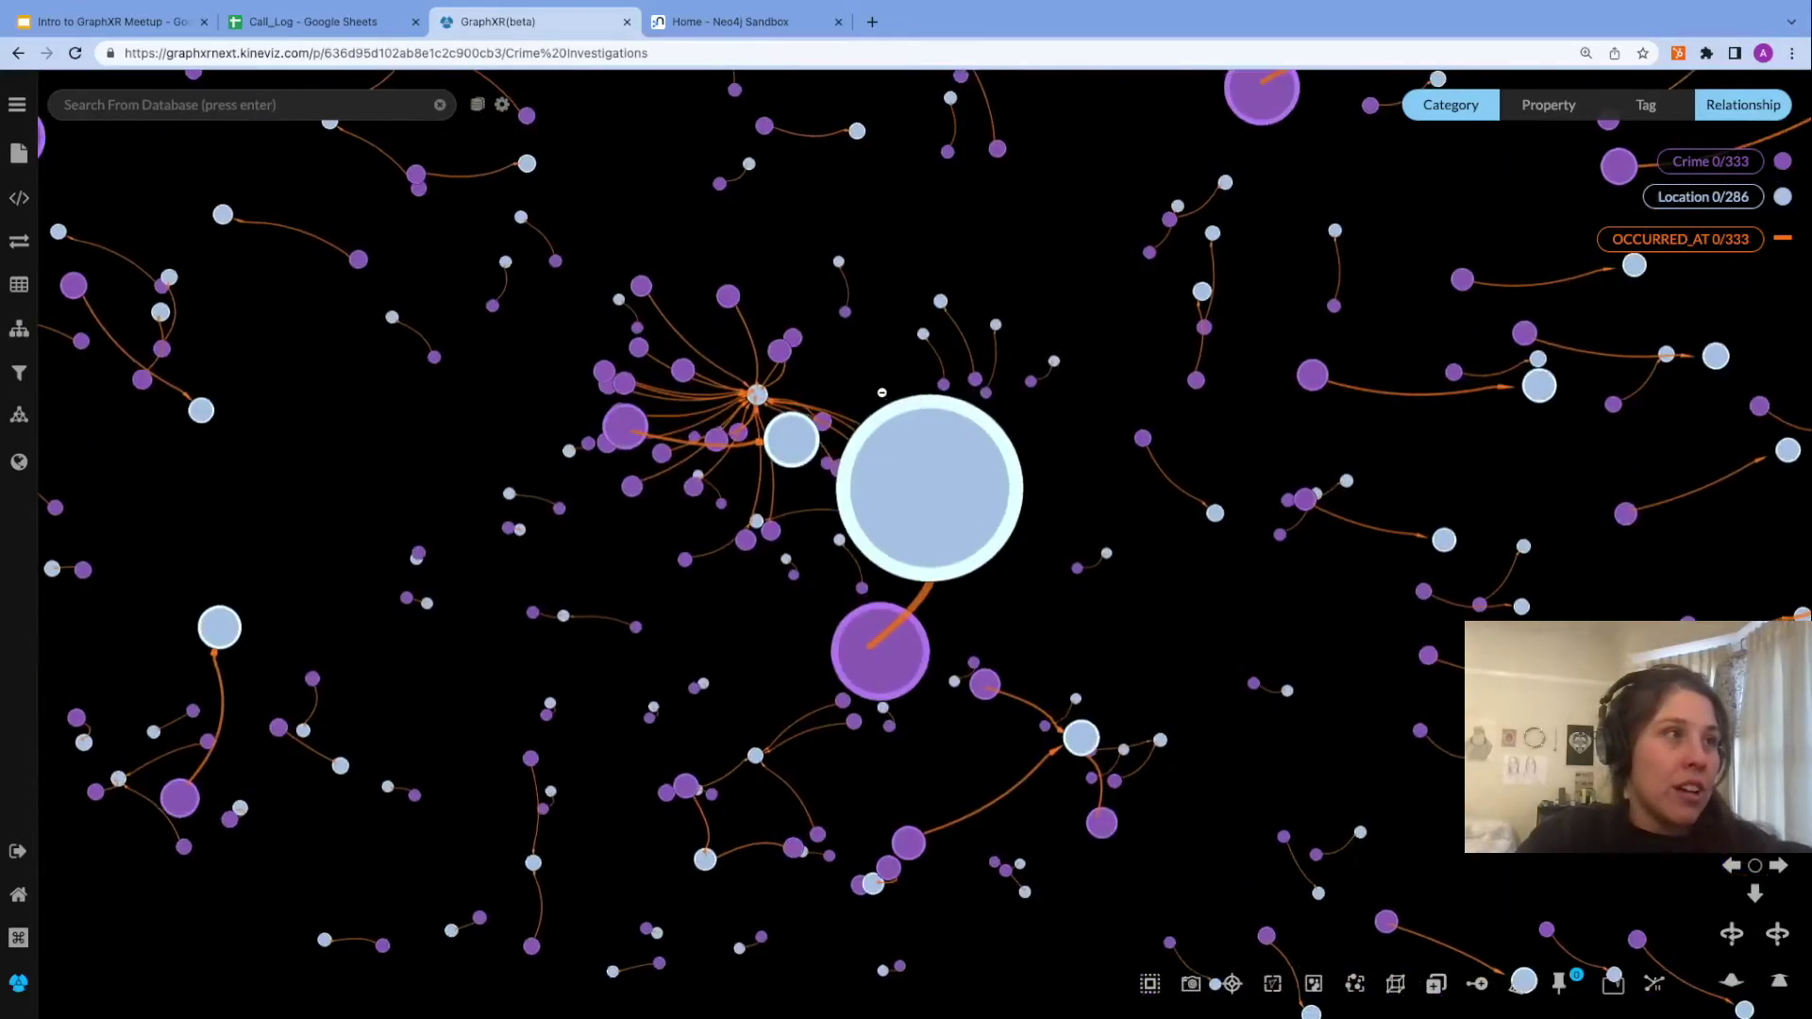
scroll(746, 406, "up", 2)
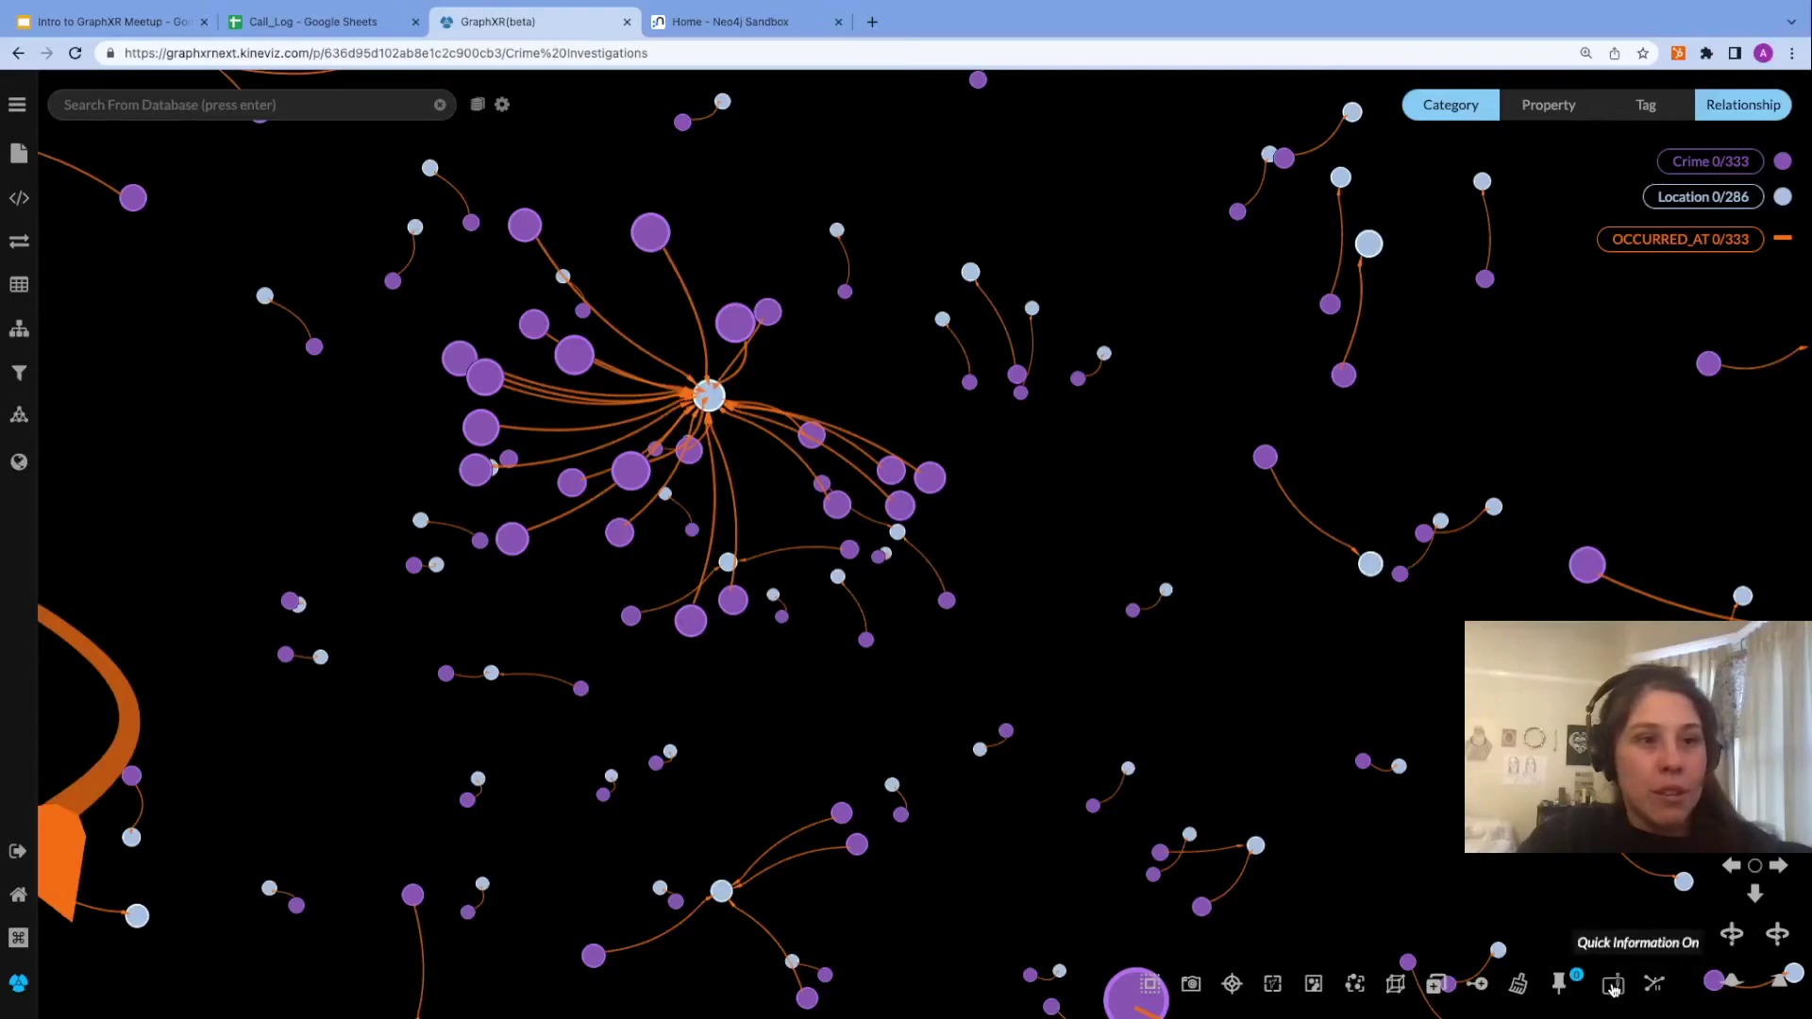
left_click(709, 398)
left_click(1303, 552)
scroll(1300, 558, "down", 8)
scroll(1299, 559, "down", 10)
left_click_drag(1637, 556, 1138, 328)
left_click_drag(1533, 453, 1148, 290)
left_click_drag(1519, 417, 1452, 383)
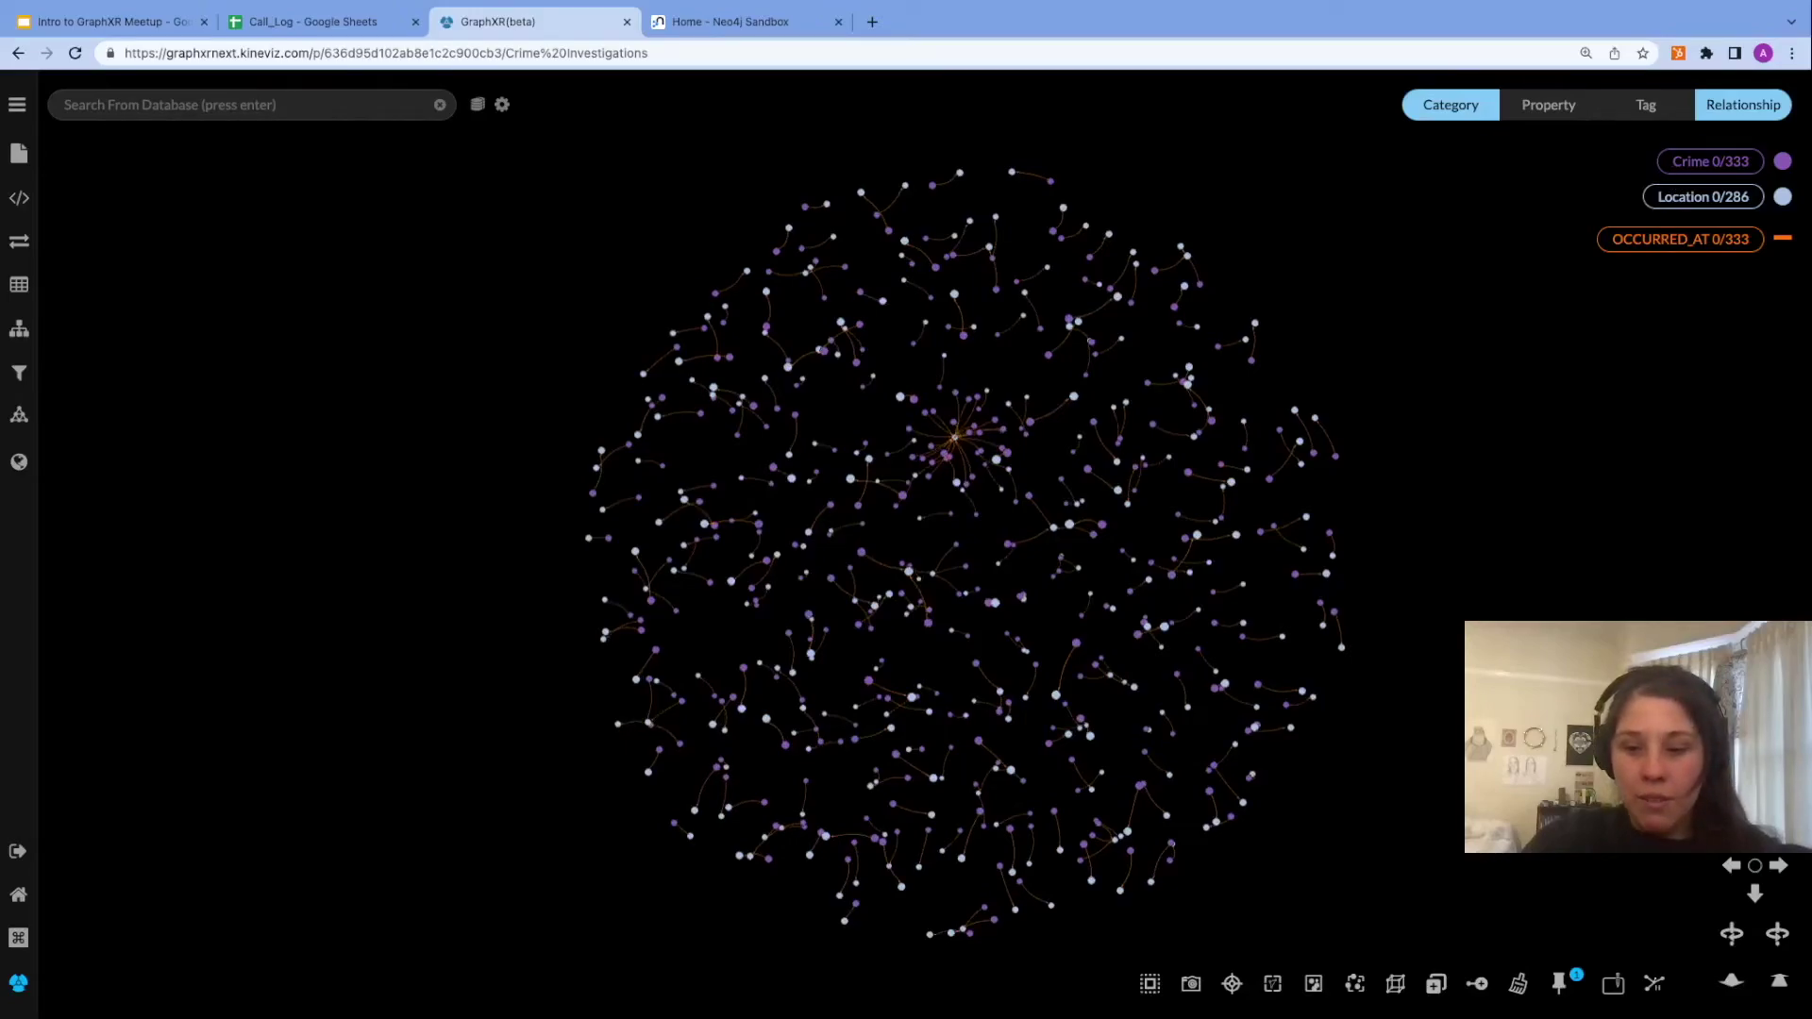
Review the Crime and Location data tables in a widened view, with the main menu labels shown, and close the table.
left_click(19, 286)
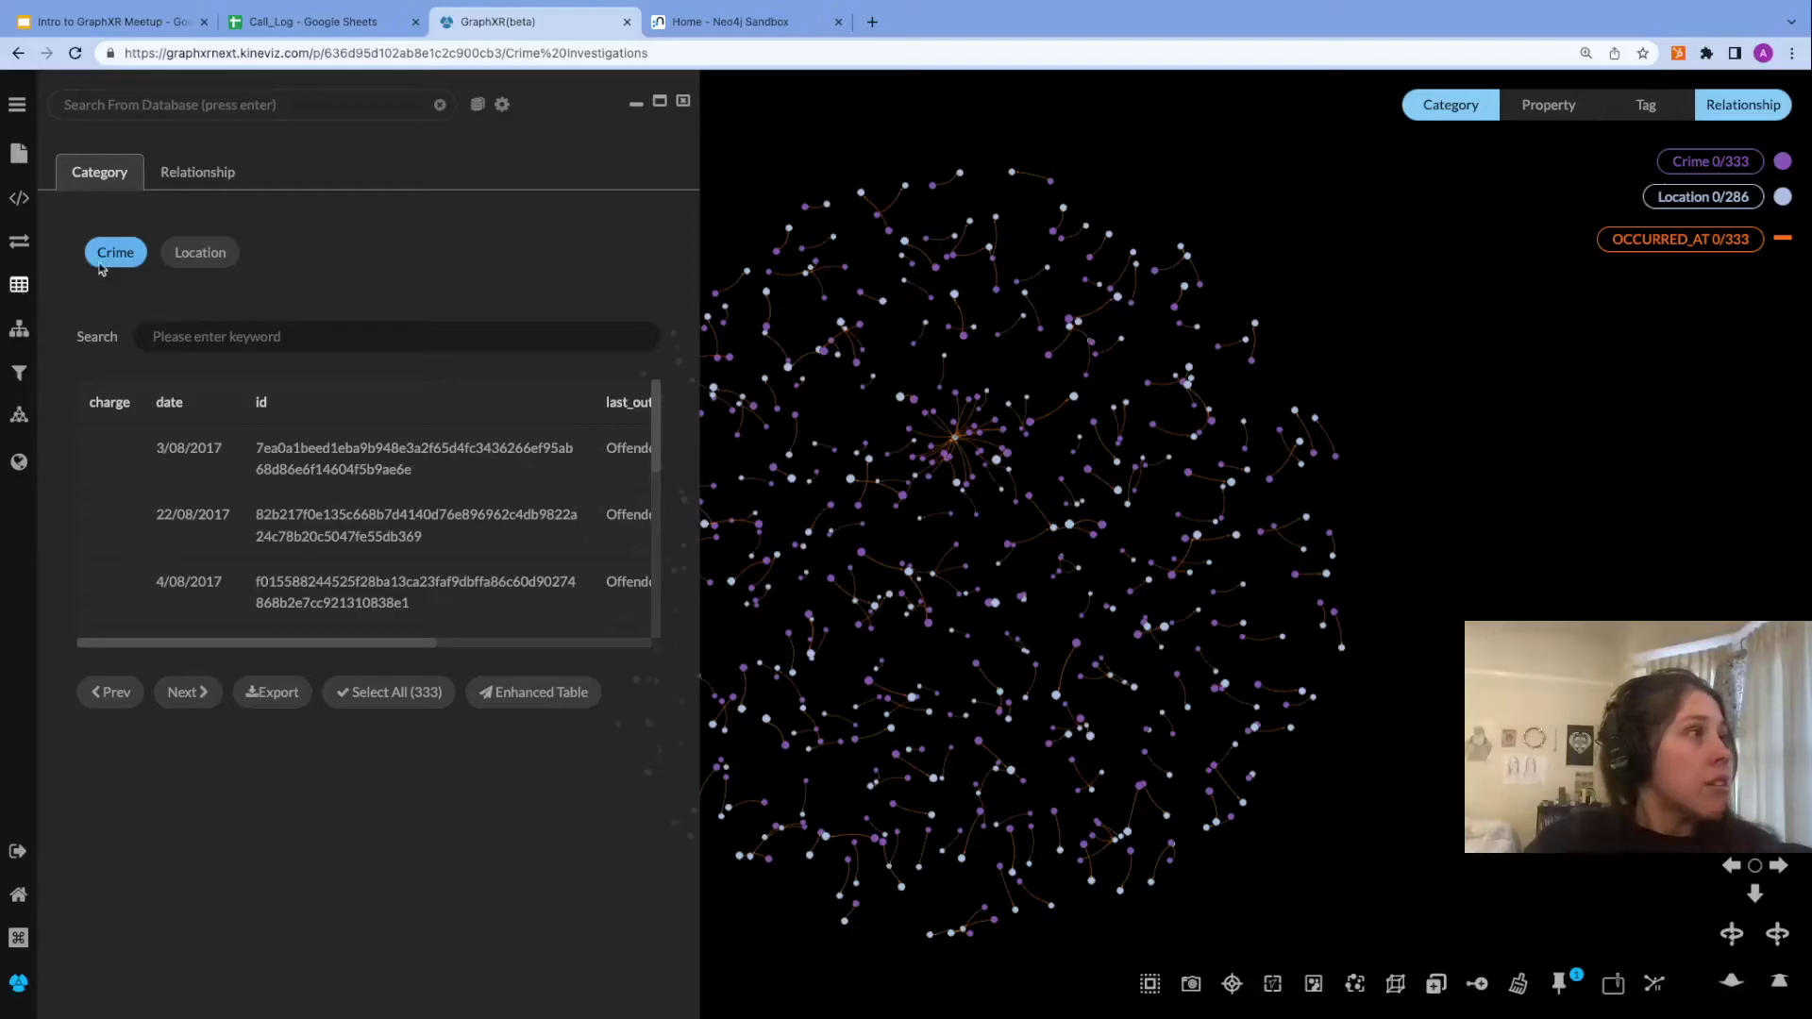
left_click(11, 108)
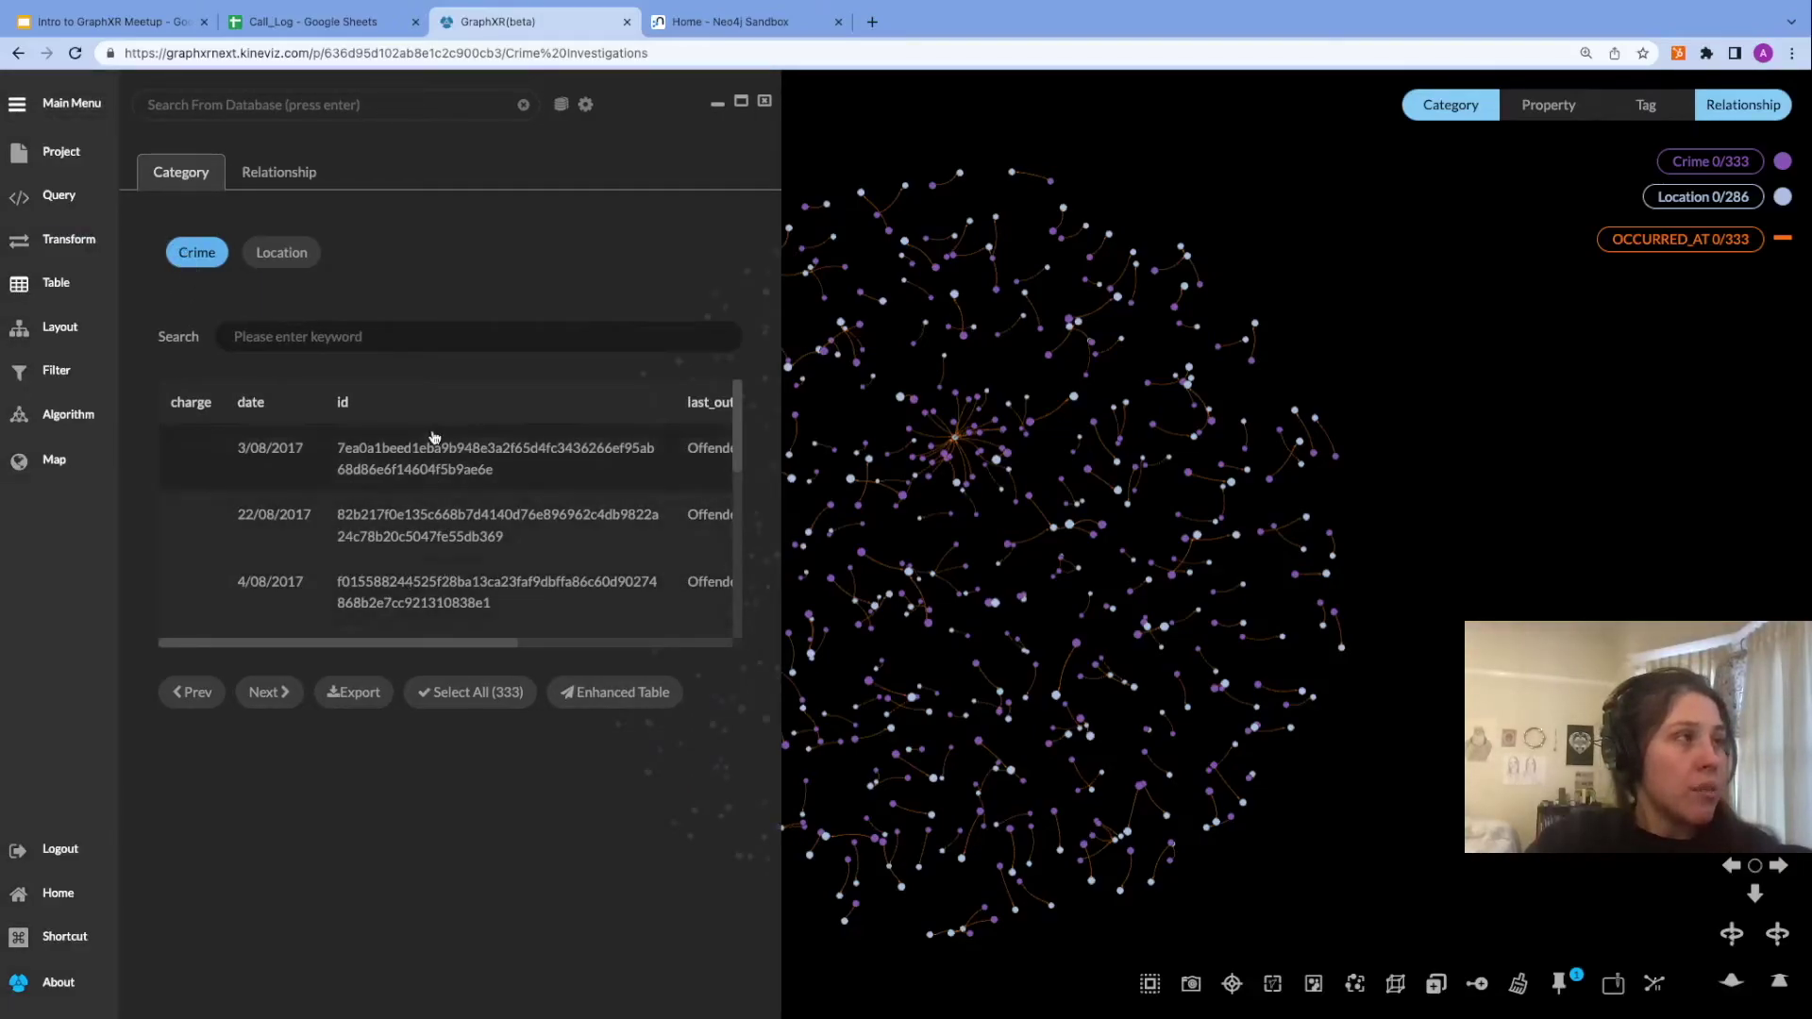
left_click_drag(872, 551, 1406, 559)
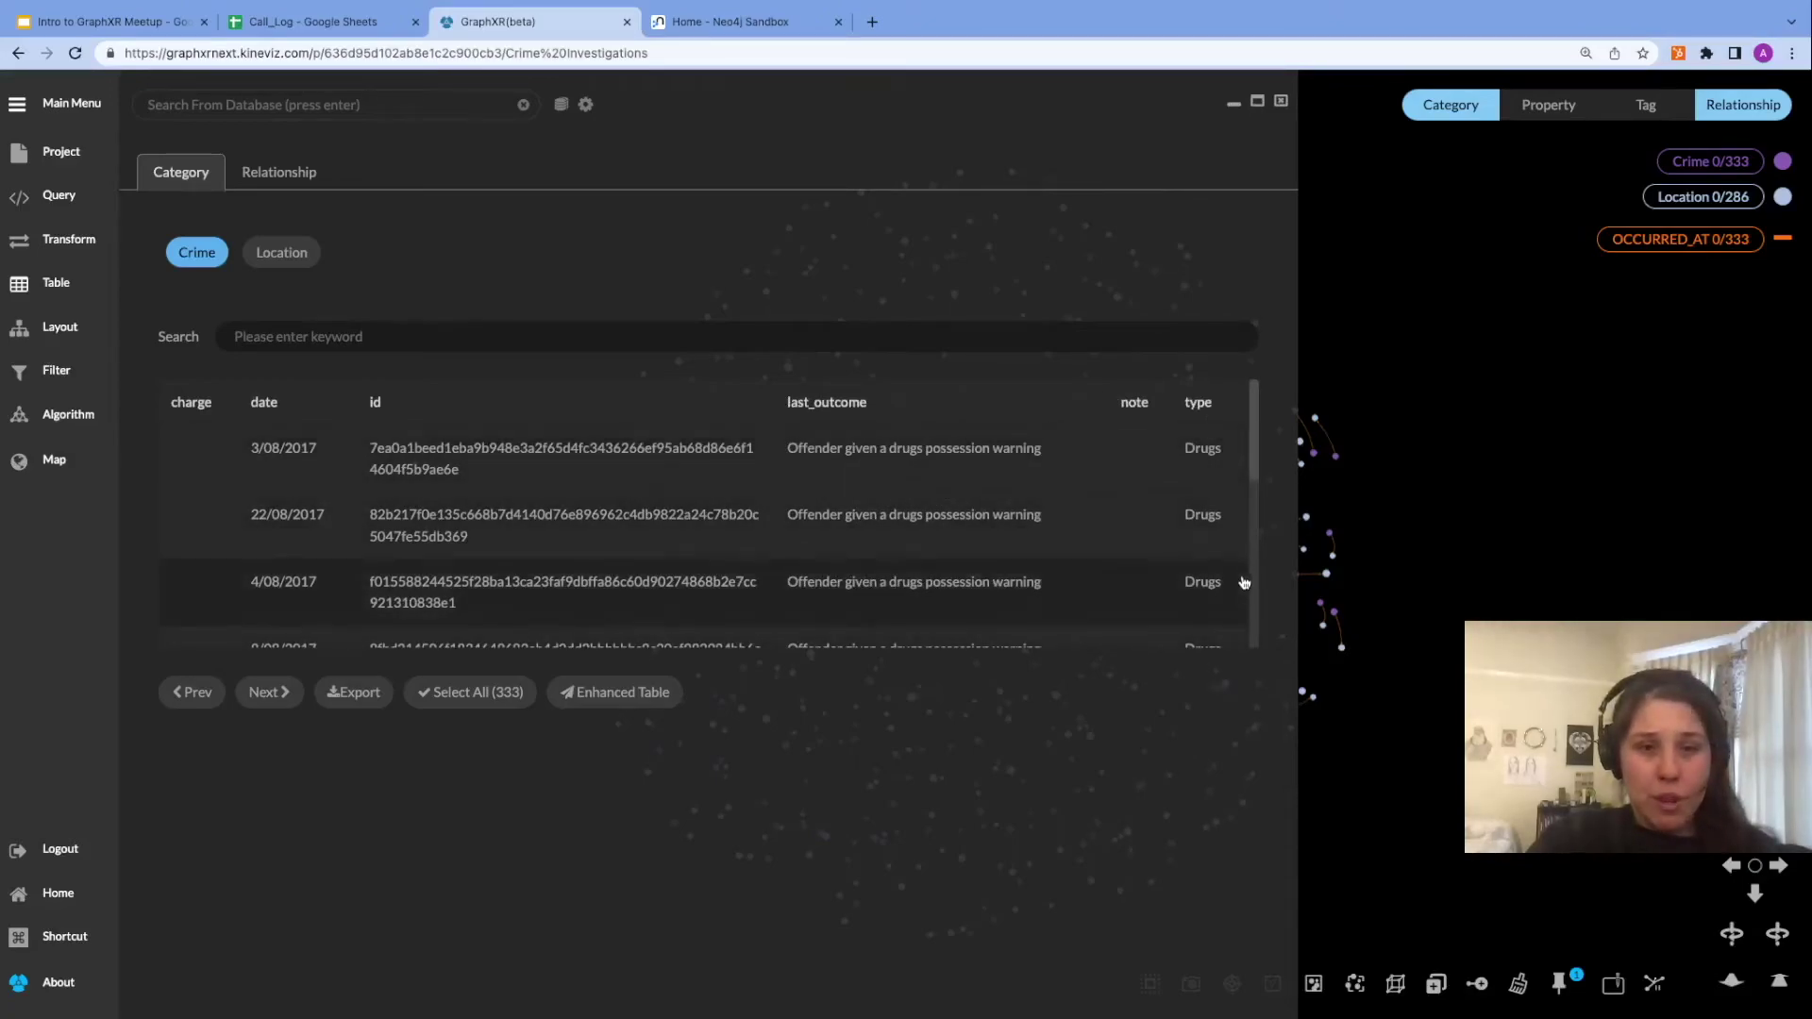
left_click_drag(1258, 461, 1263, 415)
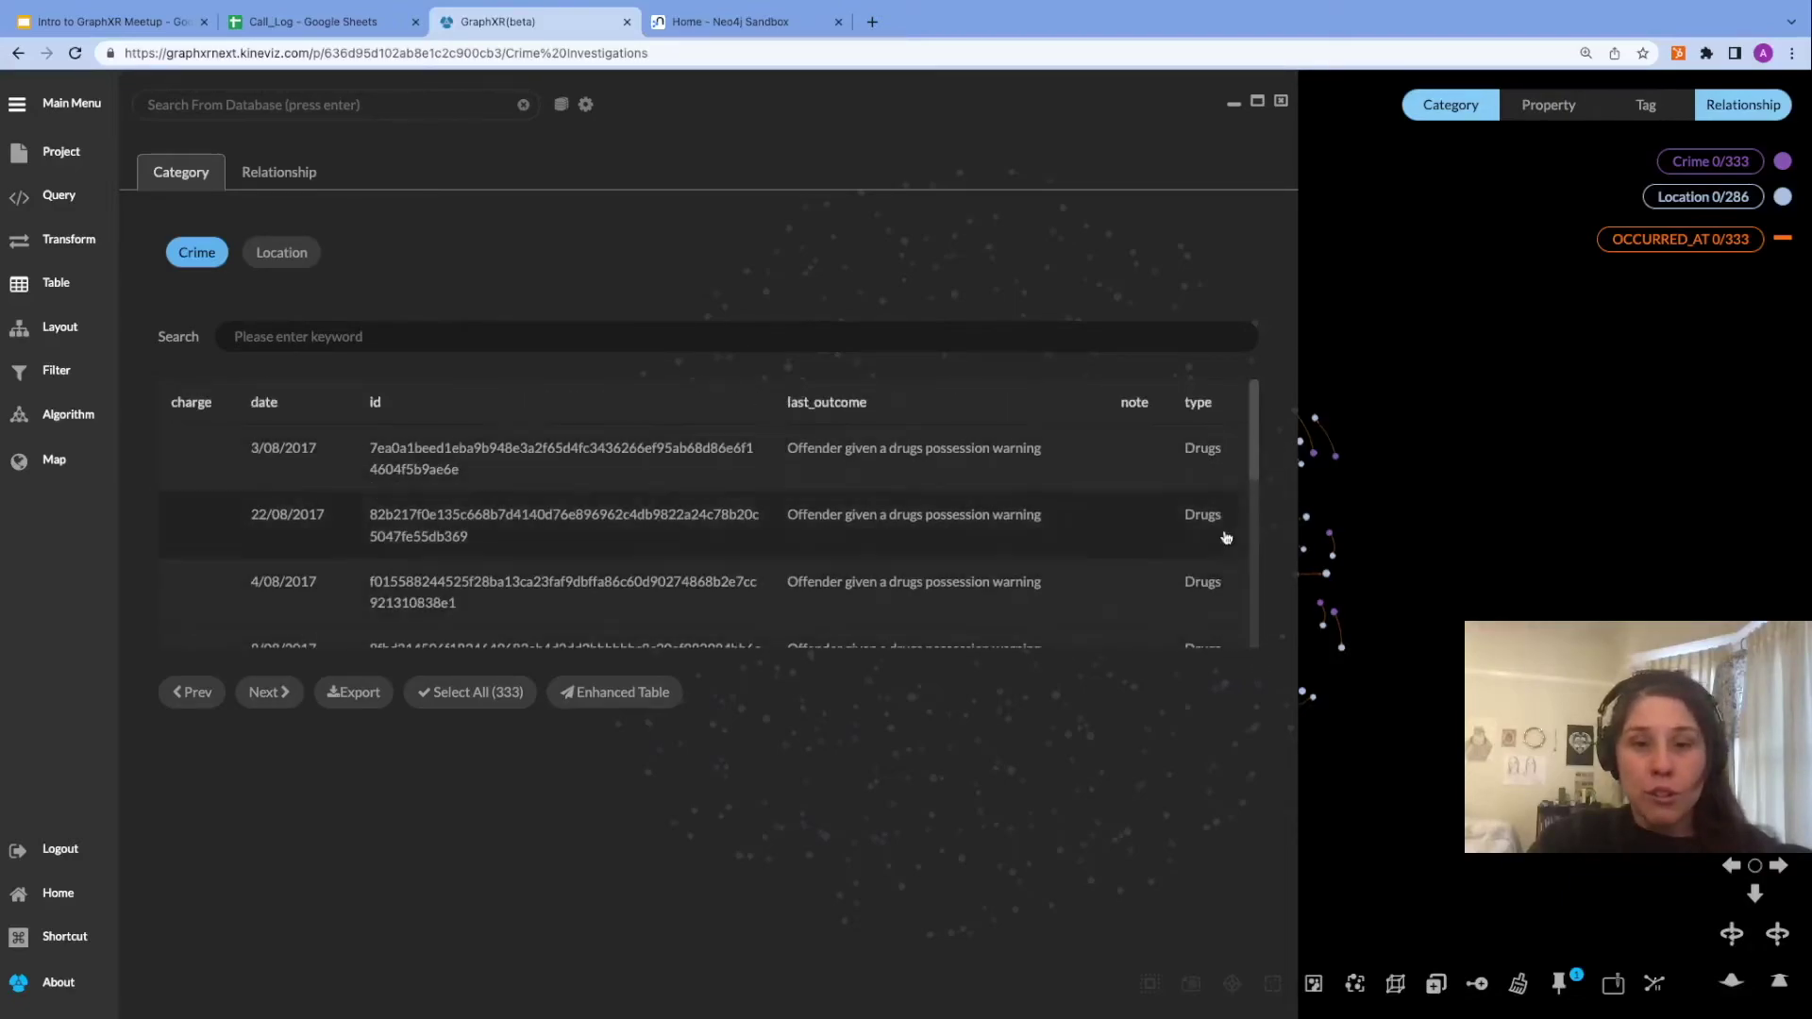
left_click(291, 257)
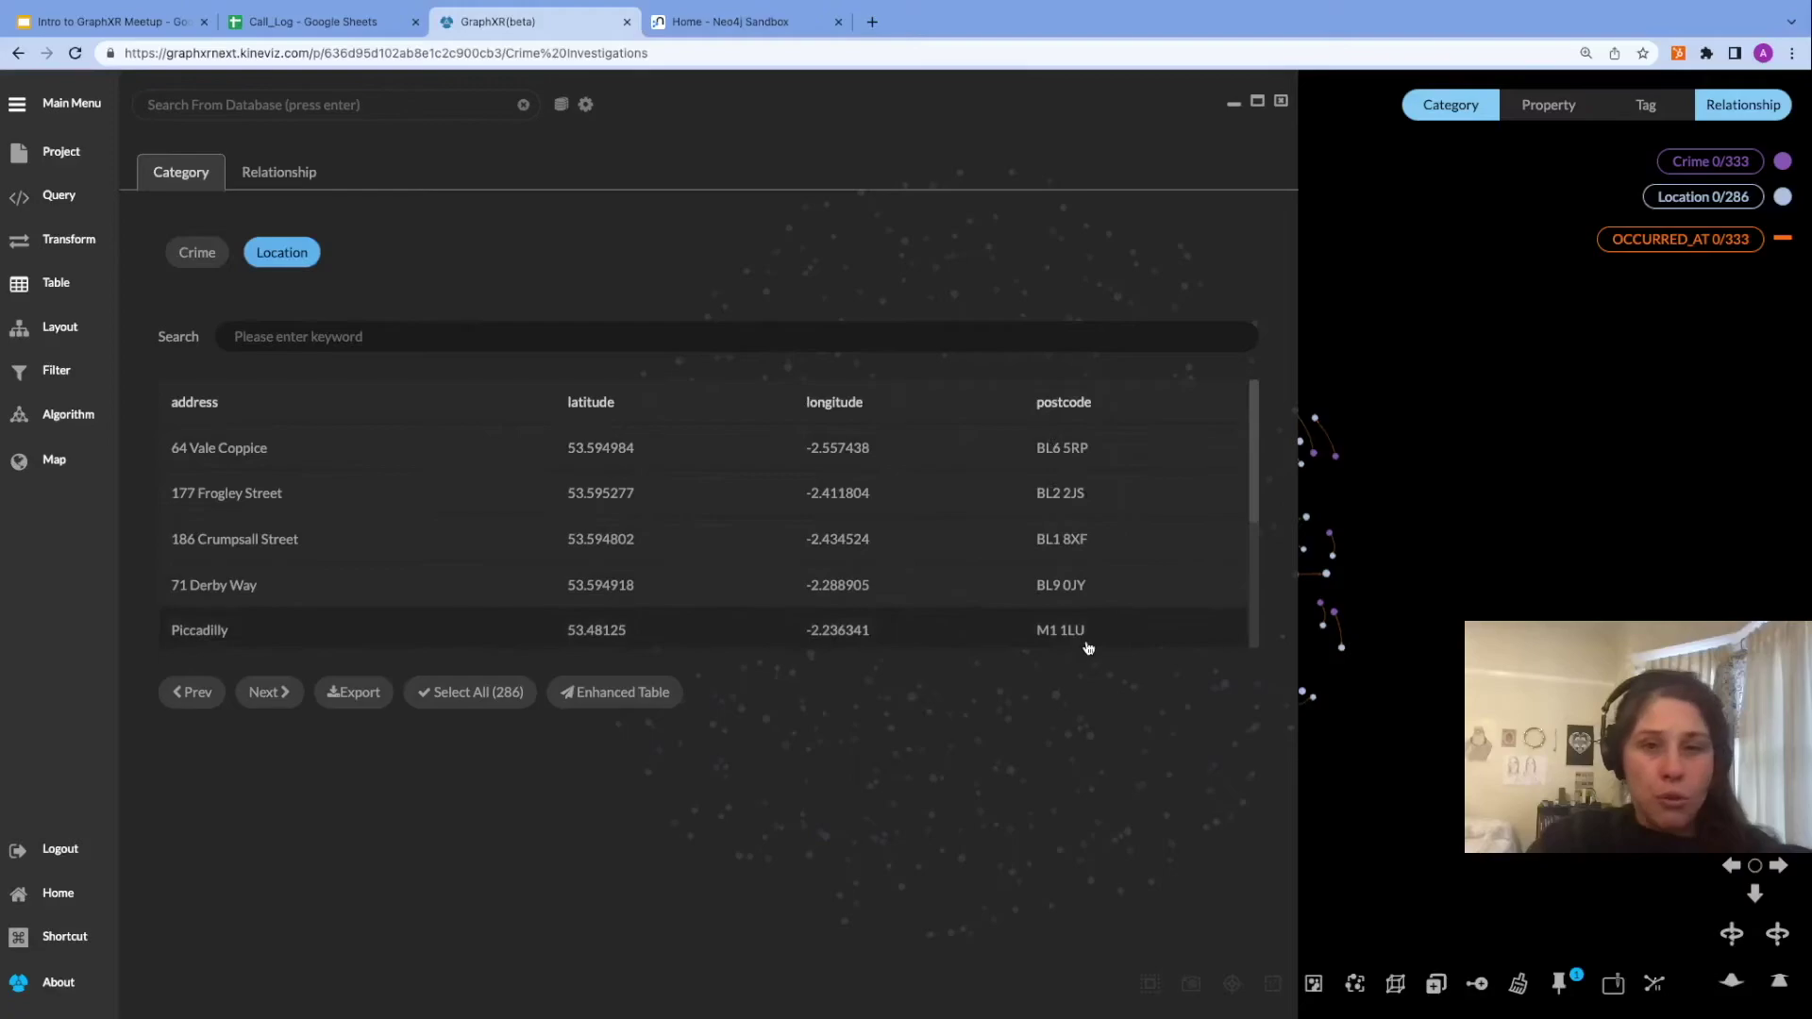
key("Escape")
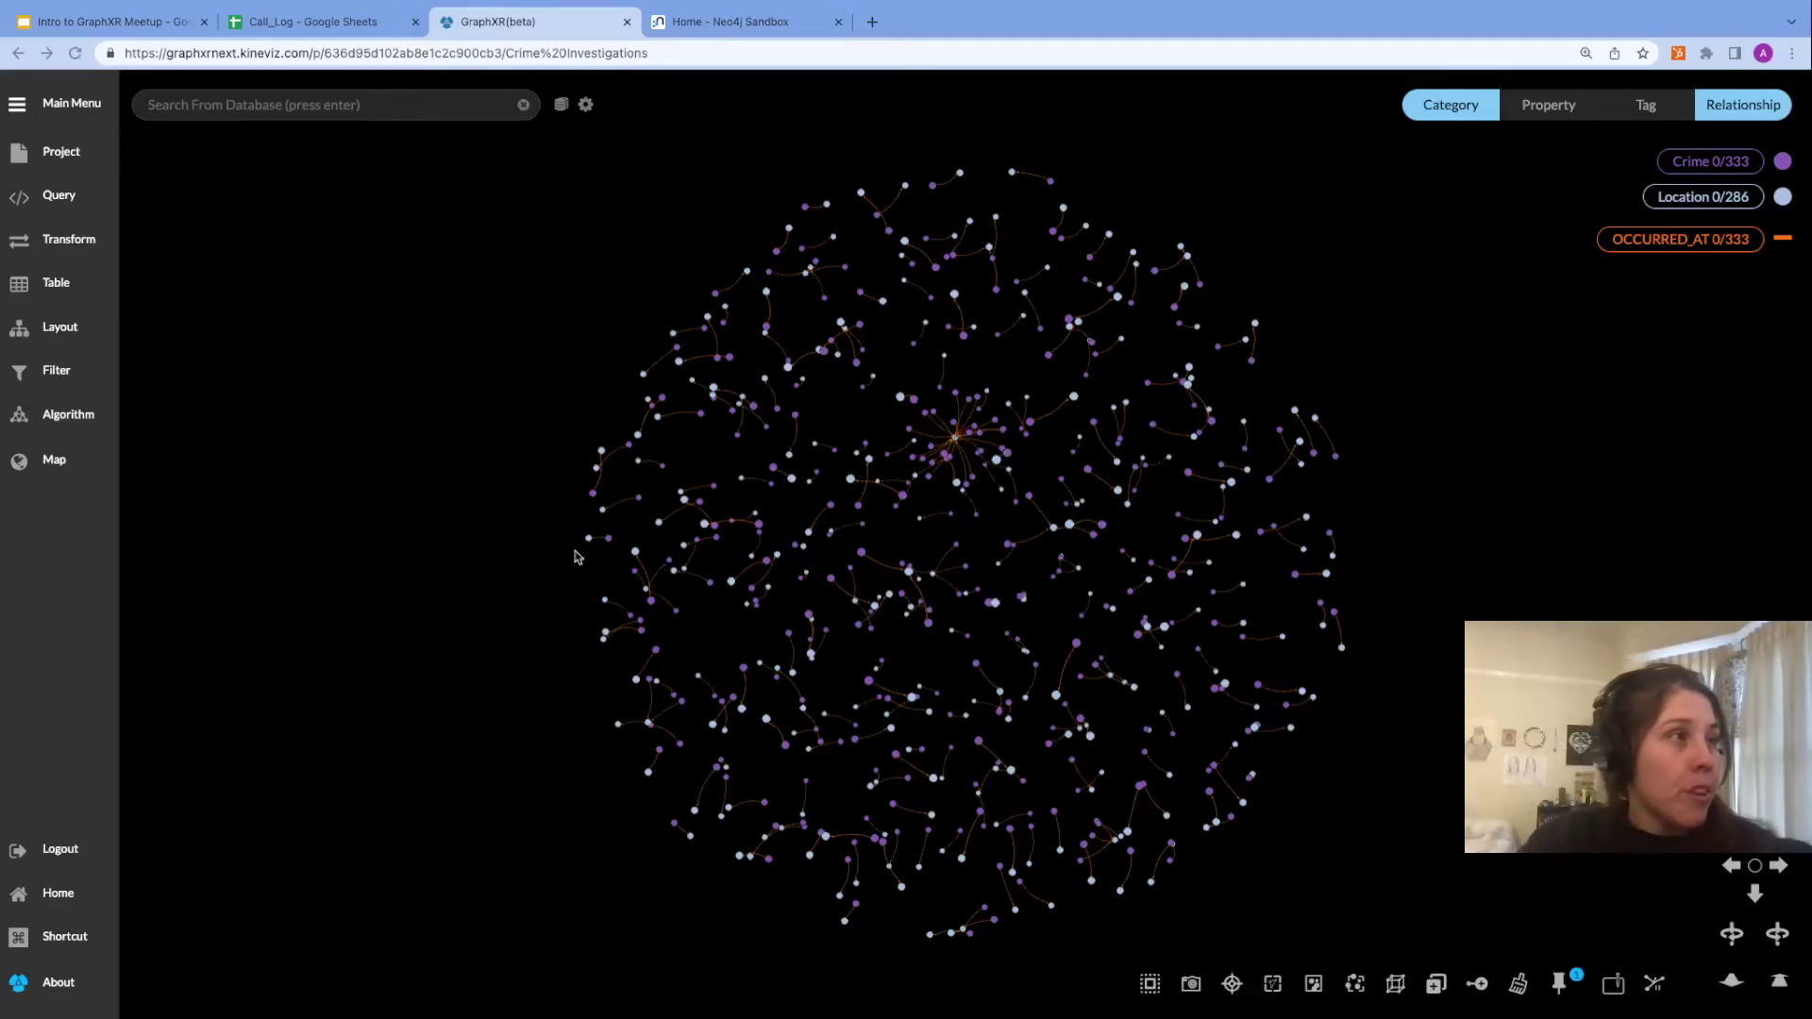
Display the graph on a geographic map and examine where the crime locations concentrate around Manchester.
left_click(50, 465)
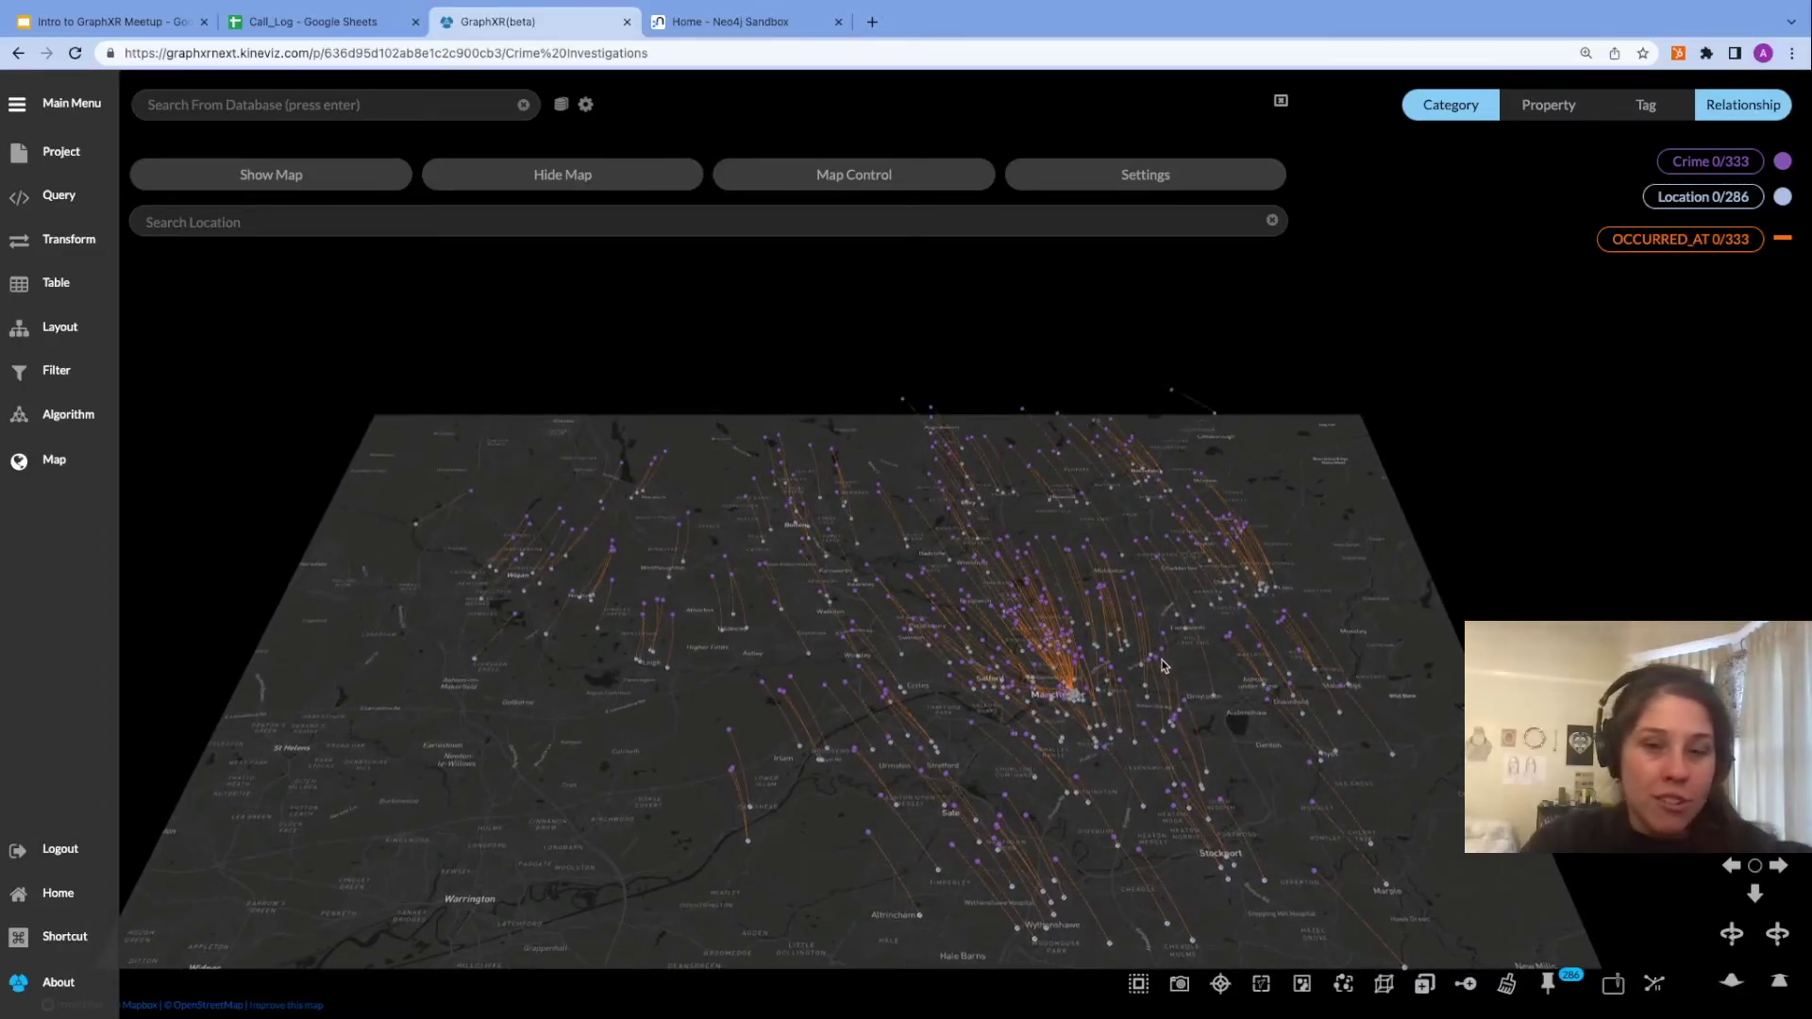
scroll(1118, 733, "up", 5)
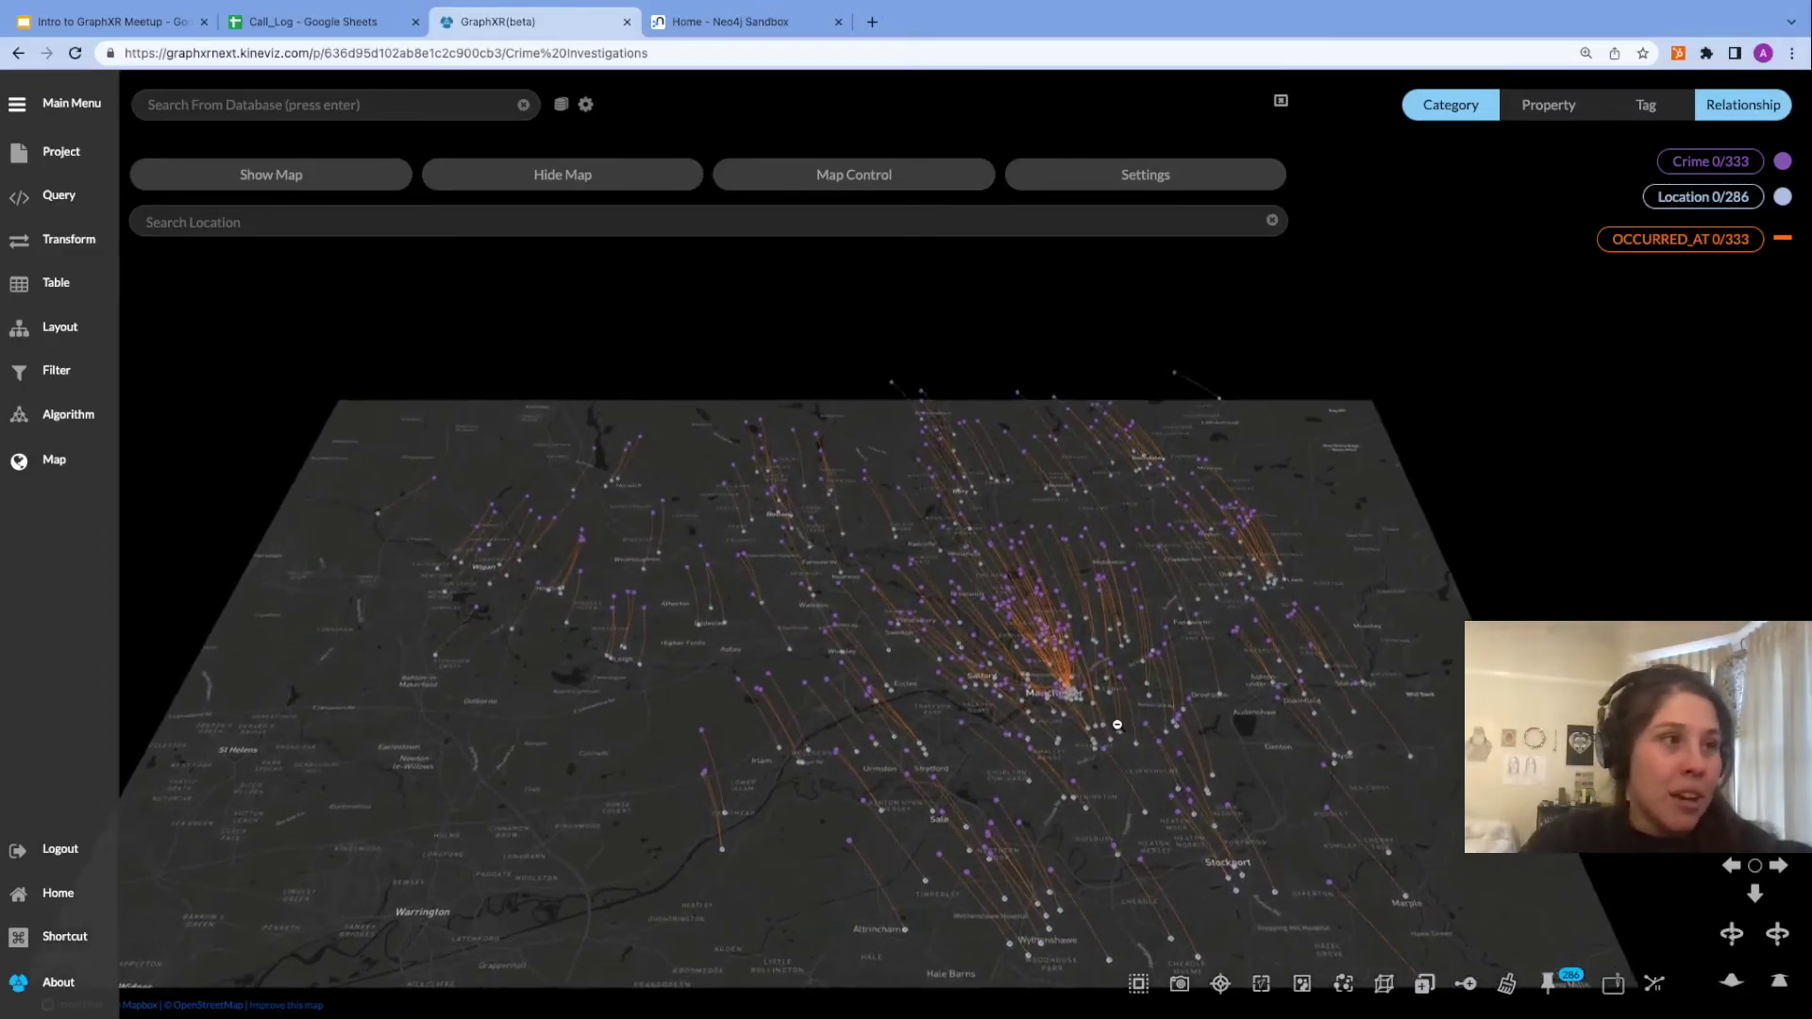
scroll(1118, 733, "up", 5)
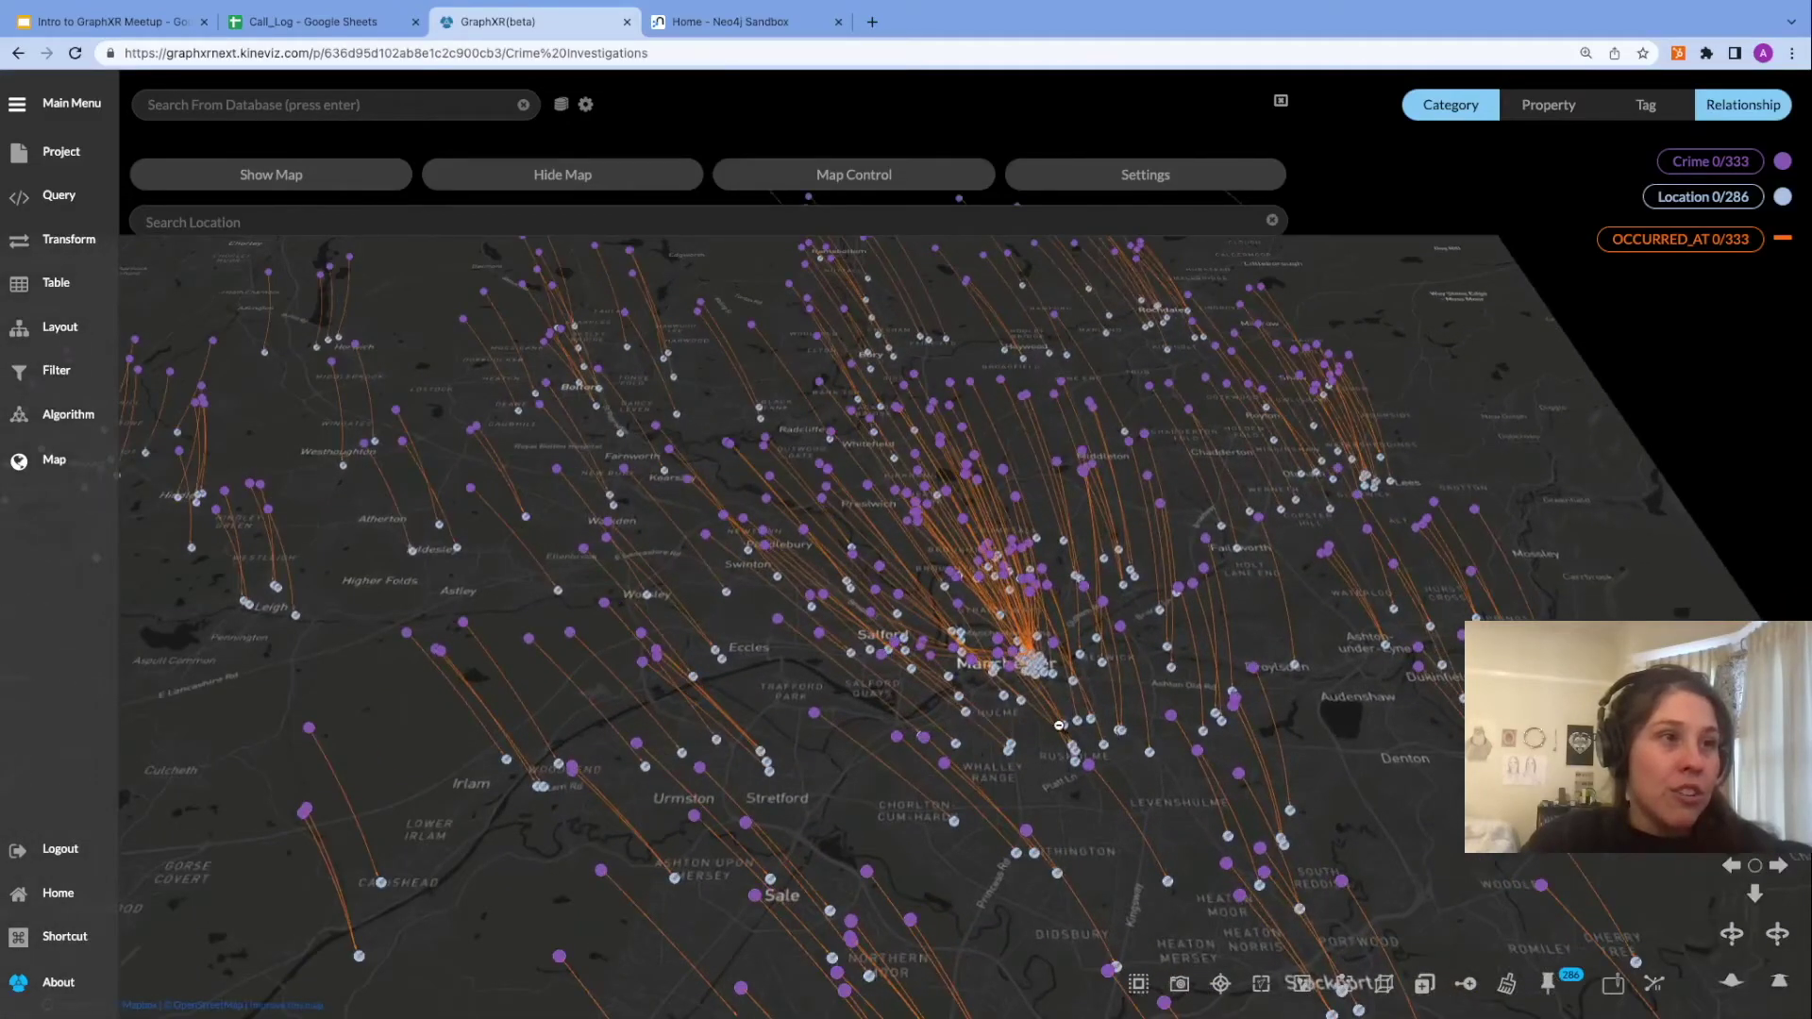
scroll(1059, 725, "down", 5)
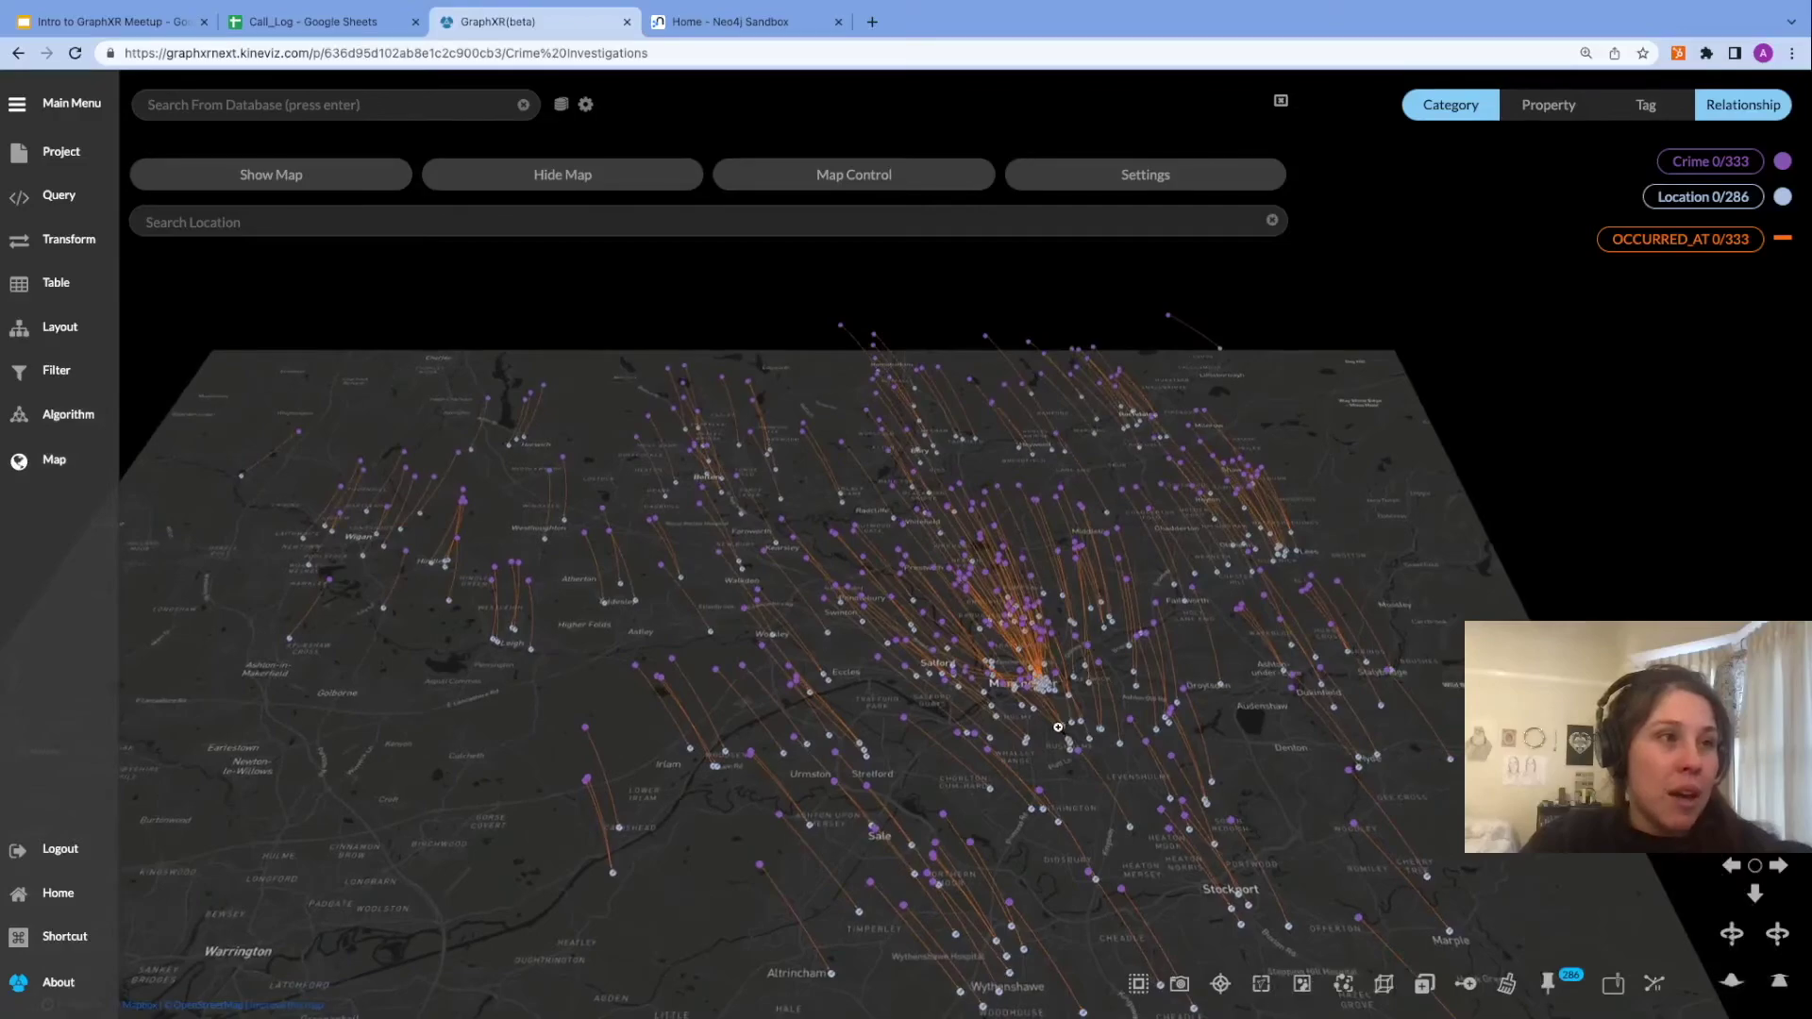
scroll(1043, 604, "down", 3)
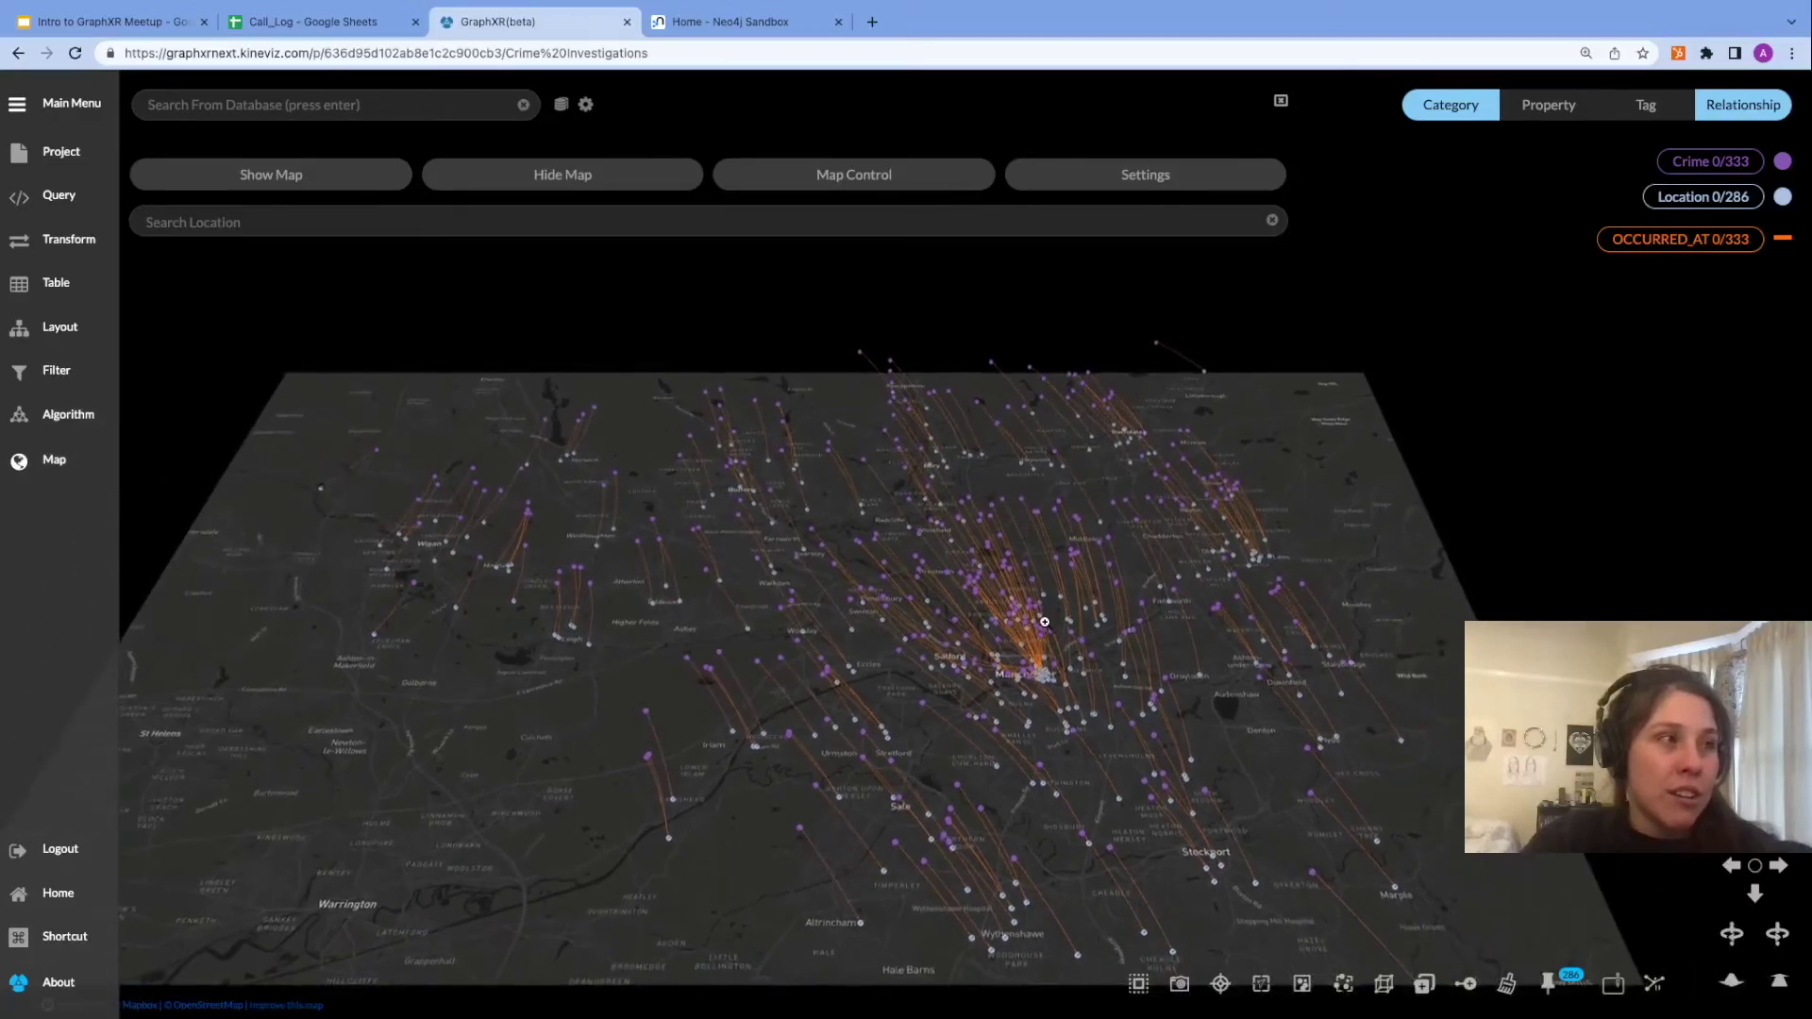
left_click_drag(1596, 567, 1595, 565)
left_click_drag(1026, 316, 1014, 304)
left_click_drag(997, 387, 1016, 427)
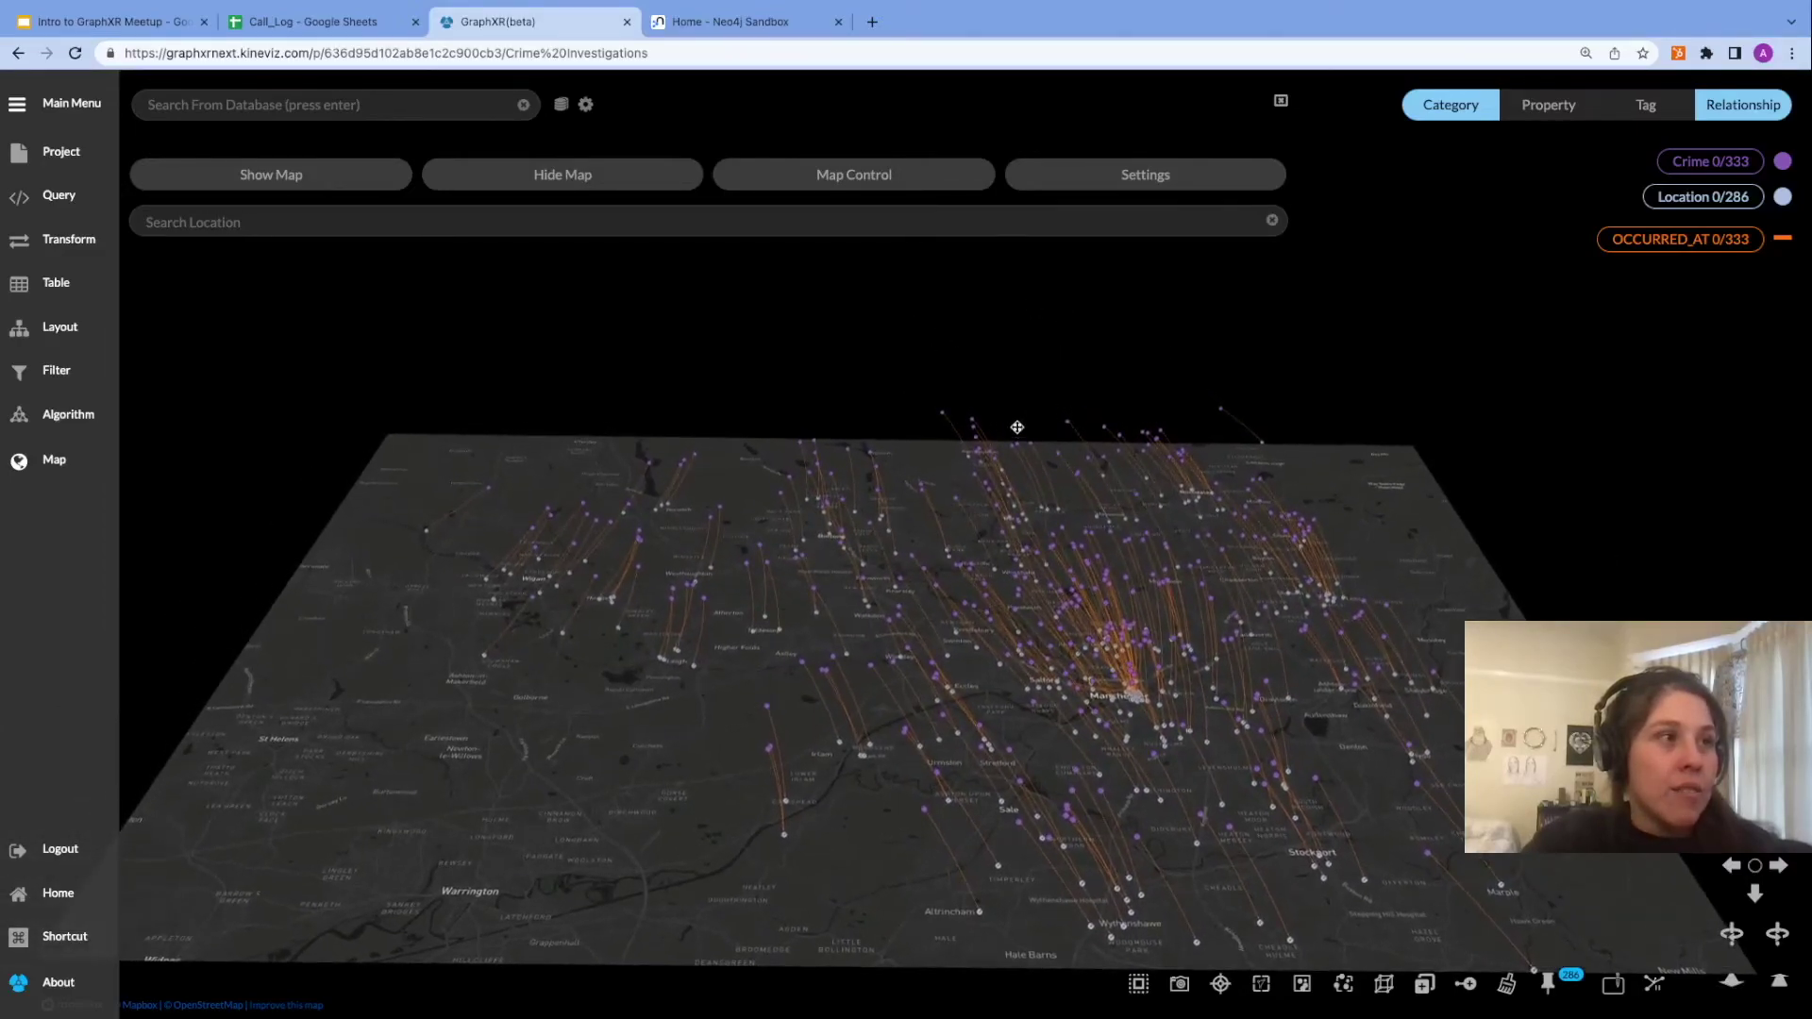
Try Google as the map server, and set it to OpenStreetMap.
left_click(1080, 182)
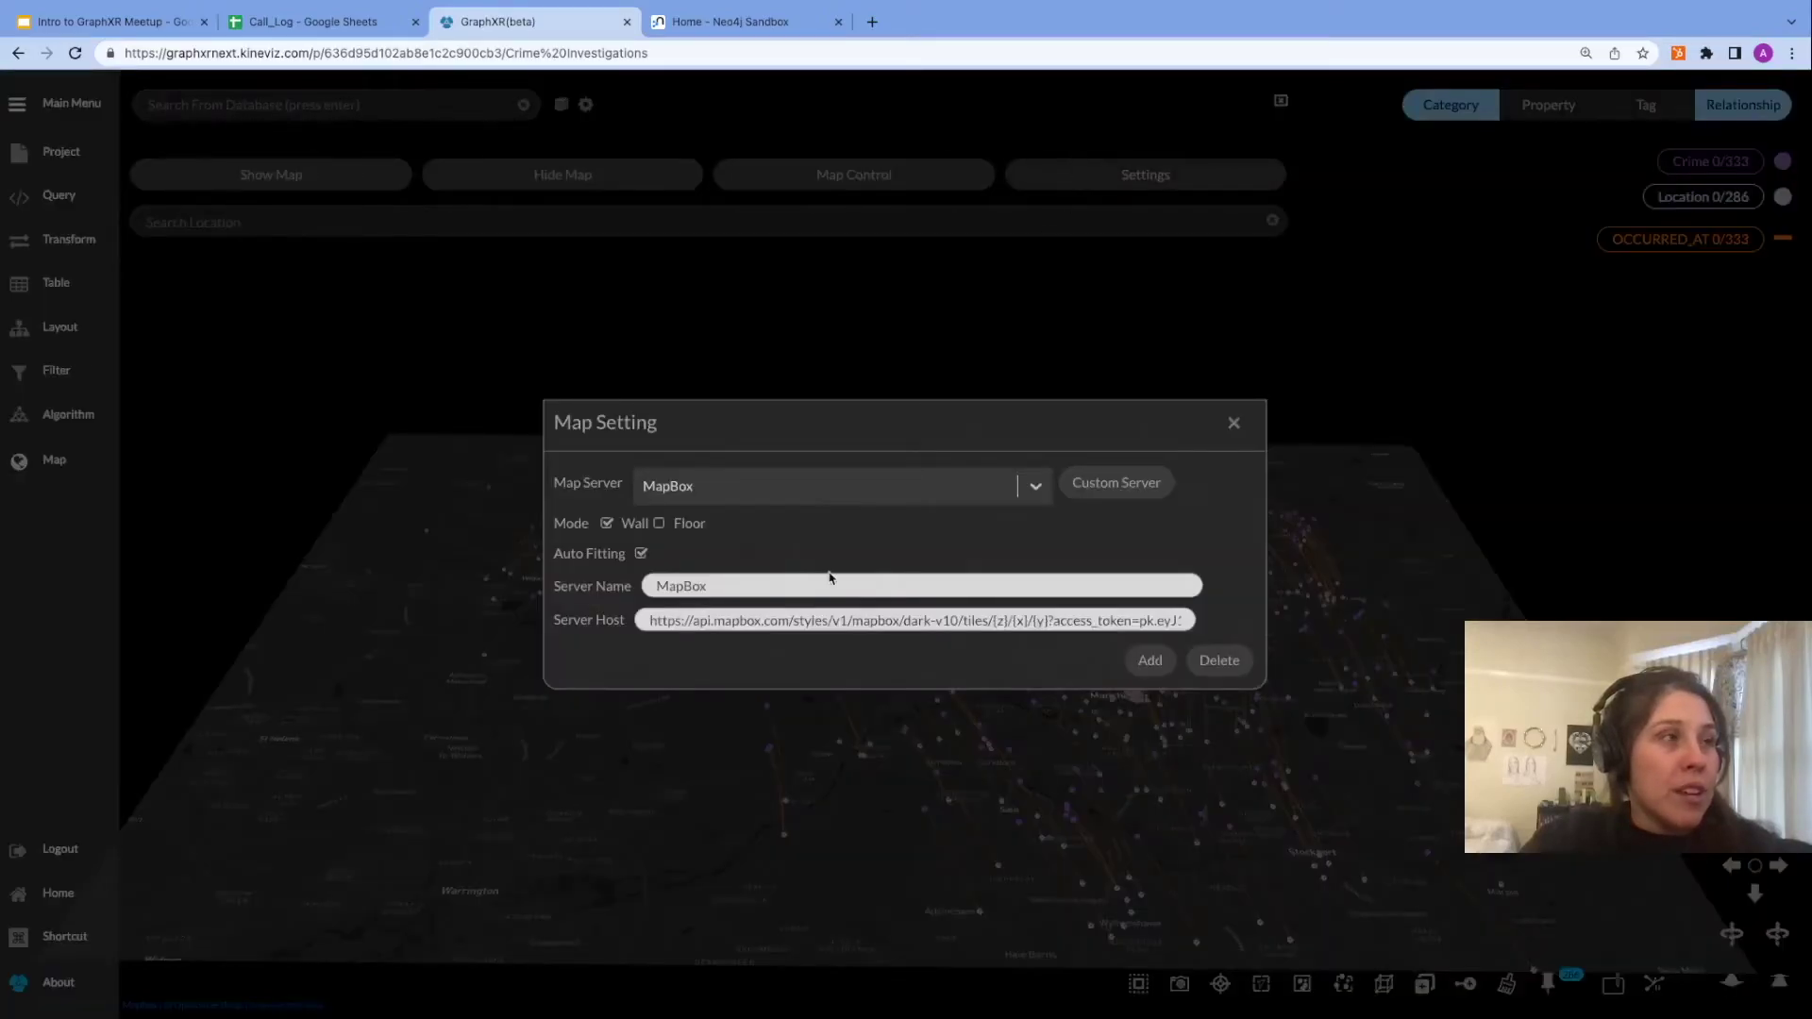
left_click(1040, 491)
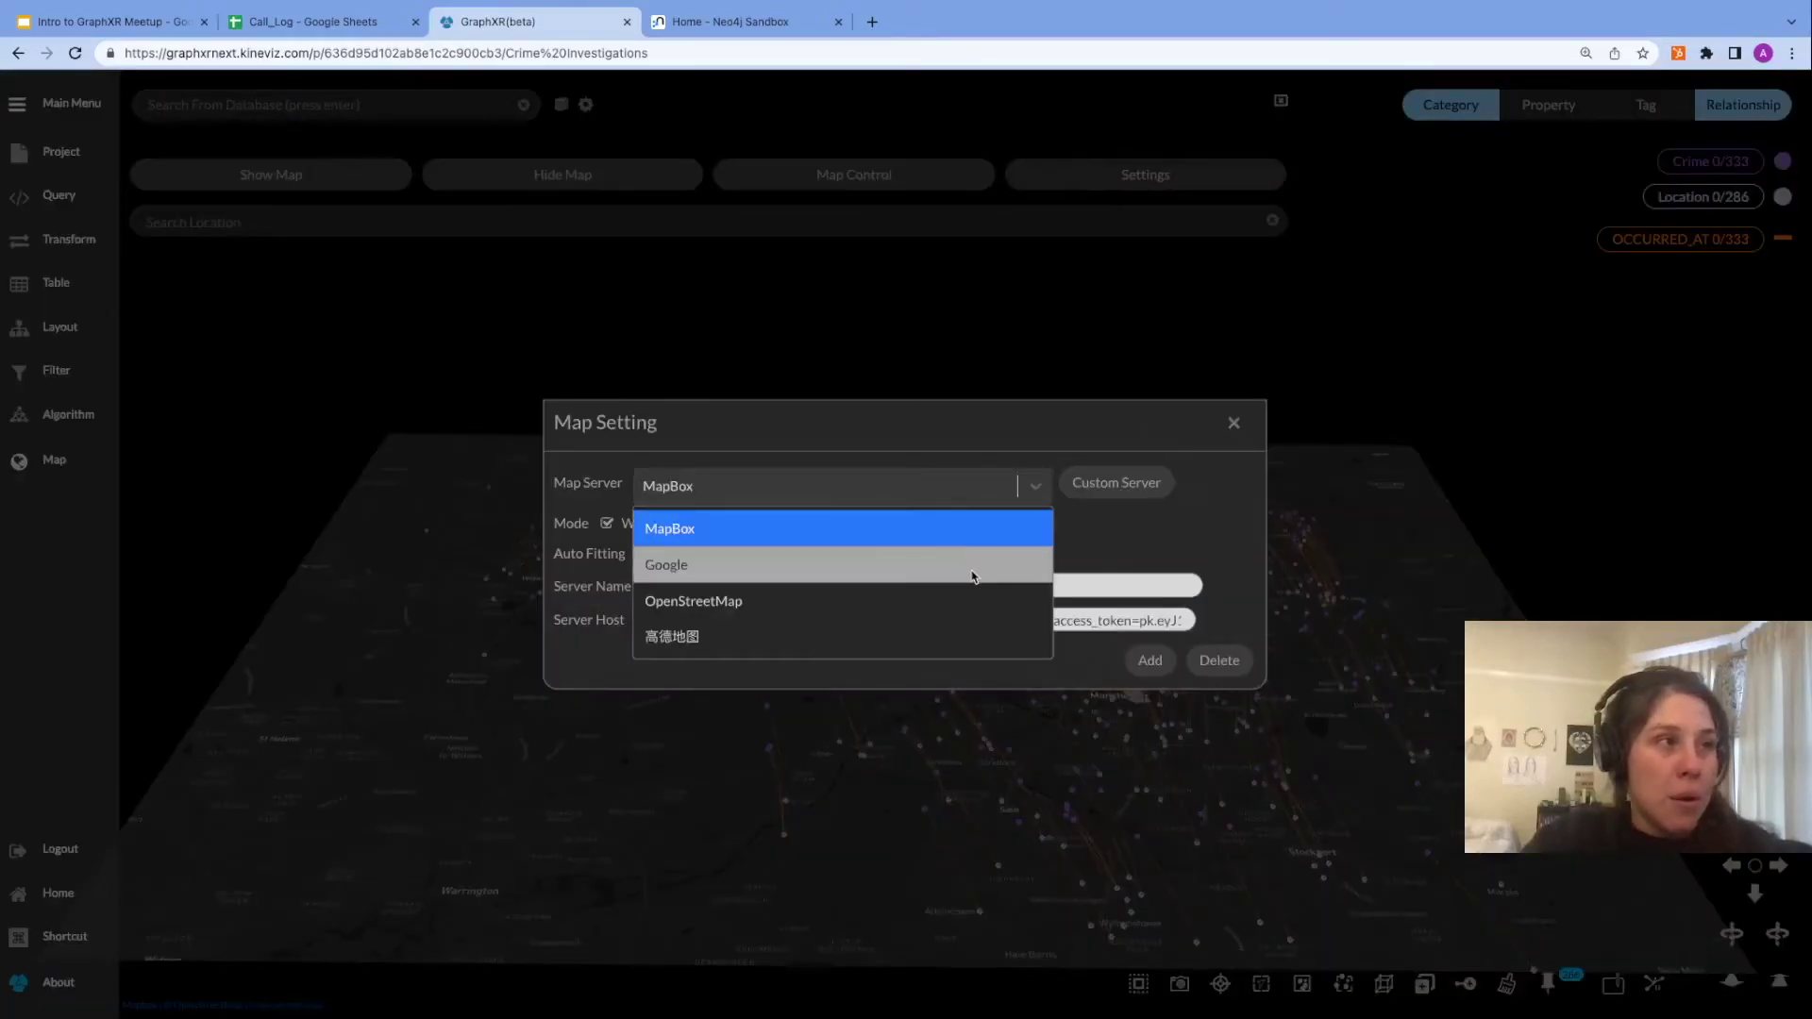
left_click(973, 566)
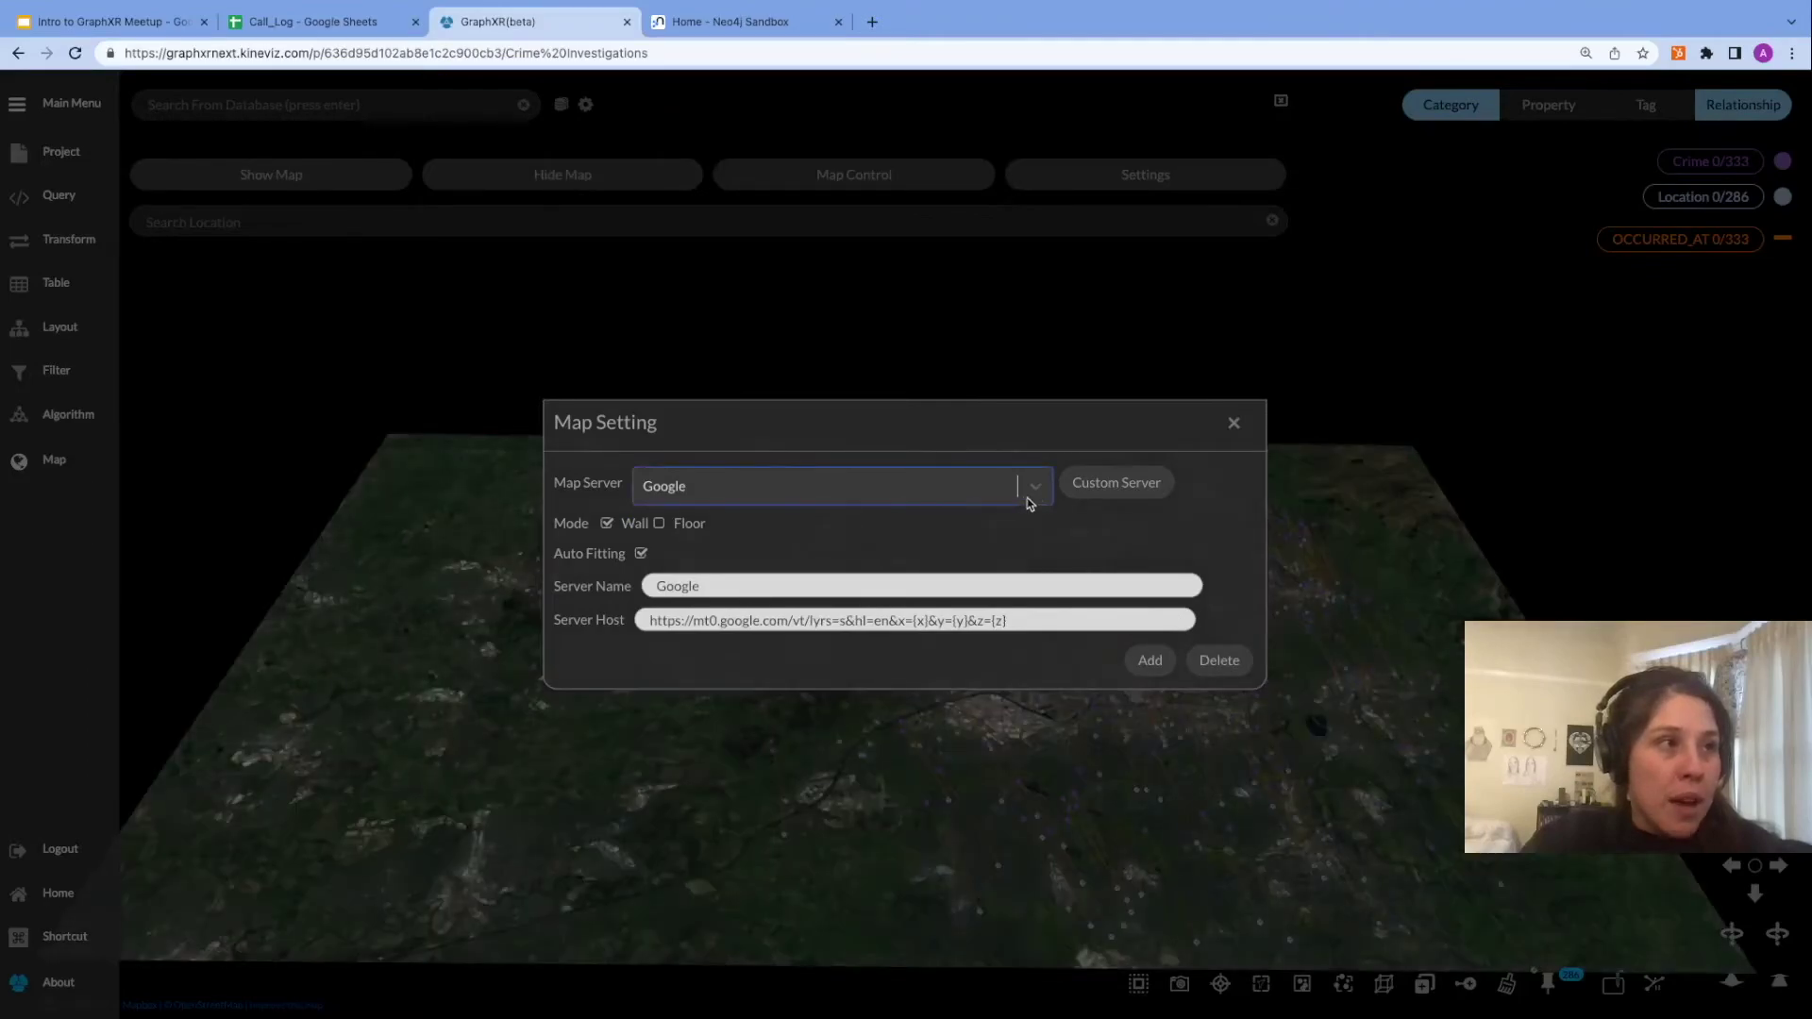
left_click(1031, 491)
left_click(983, 602)
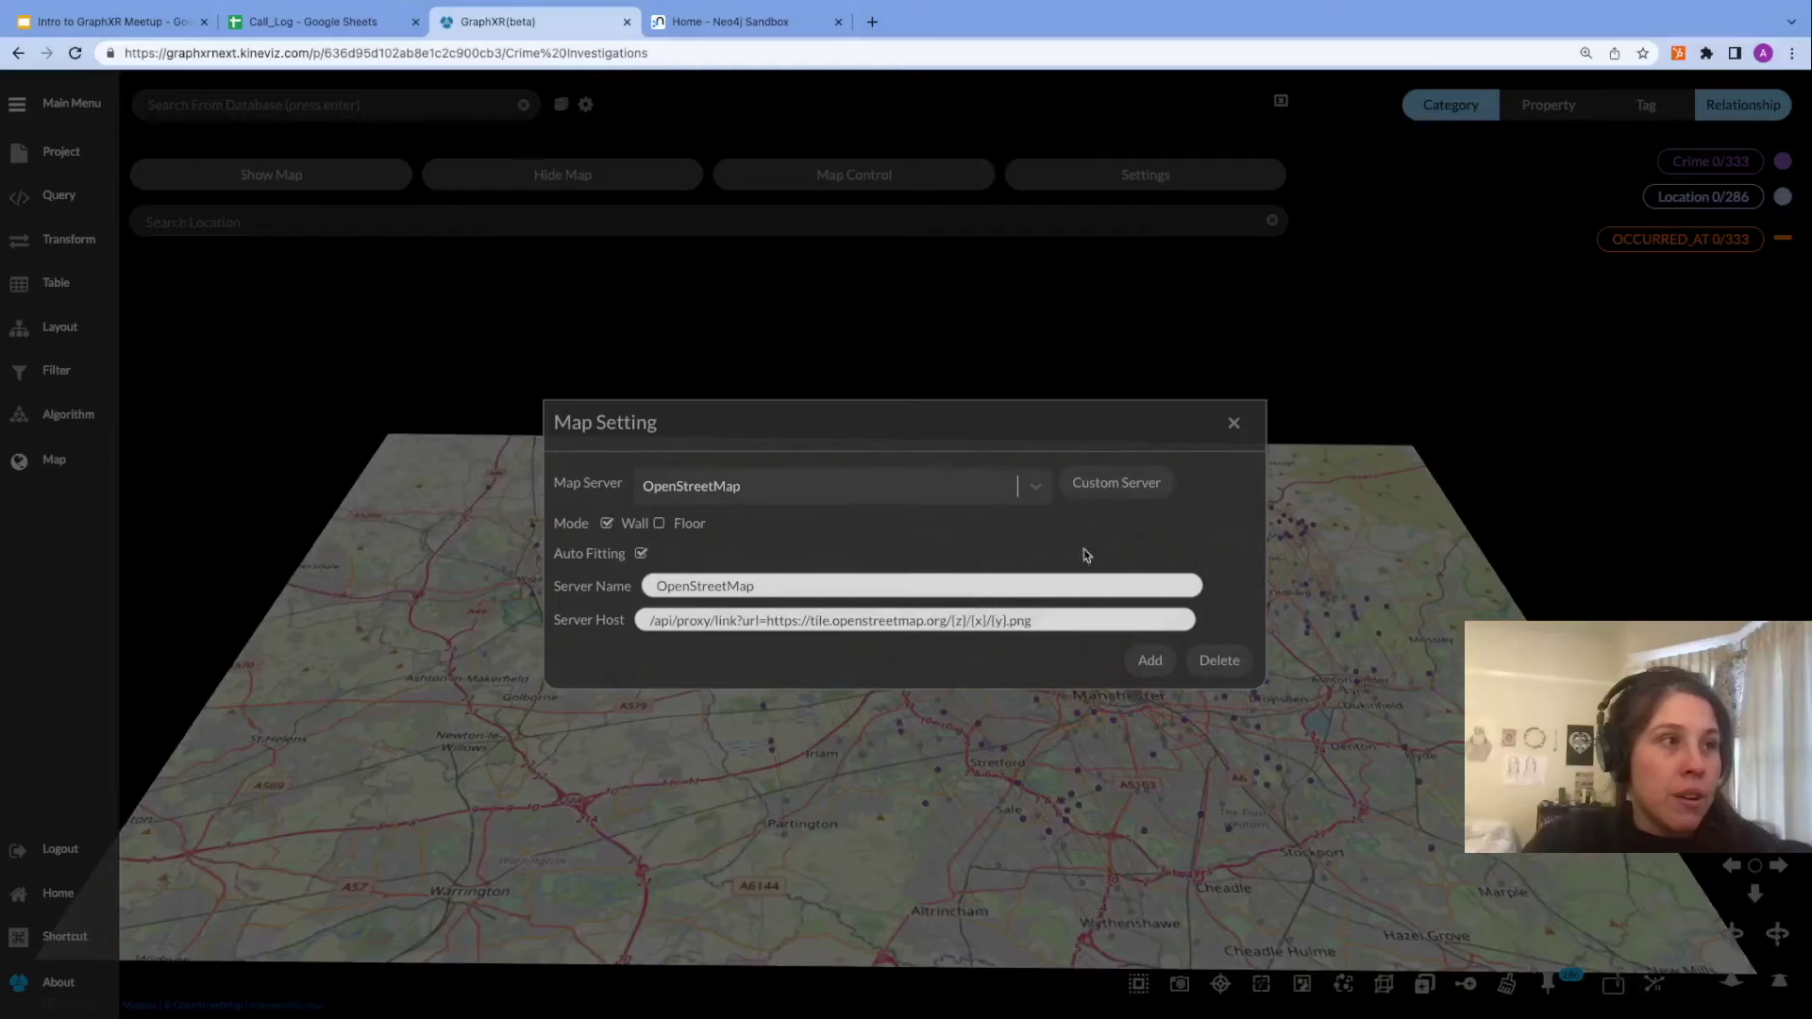
left_click(1234, 425)
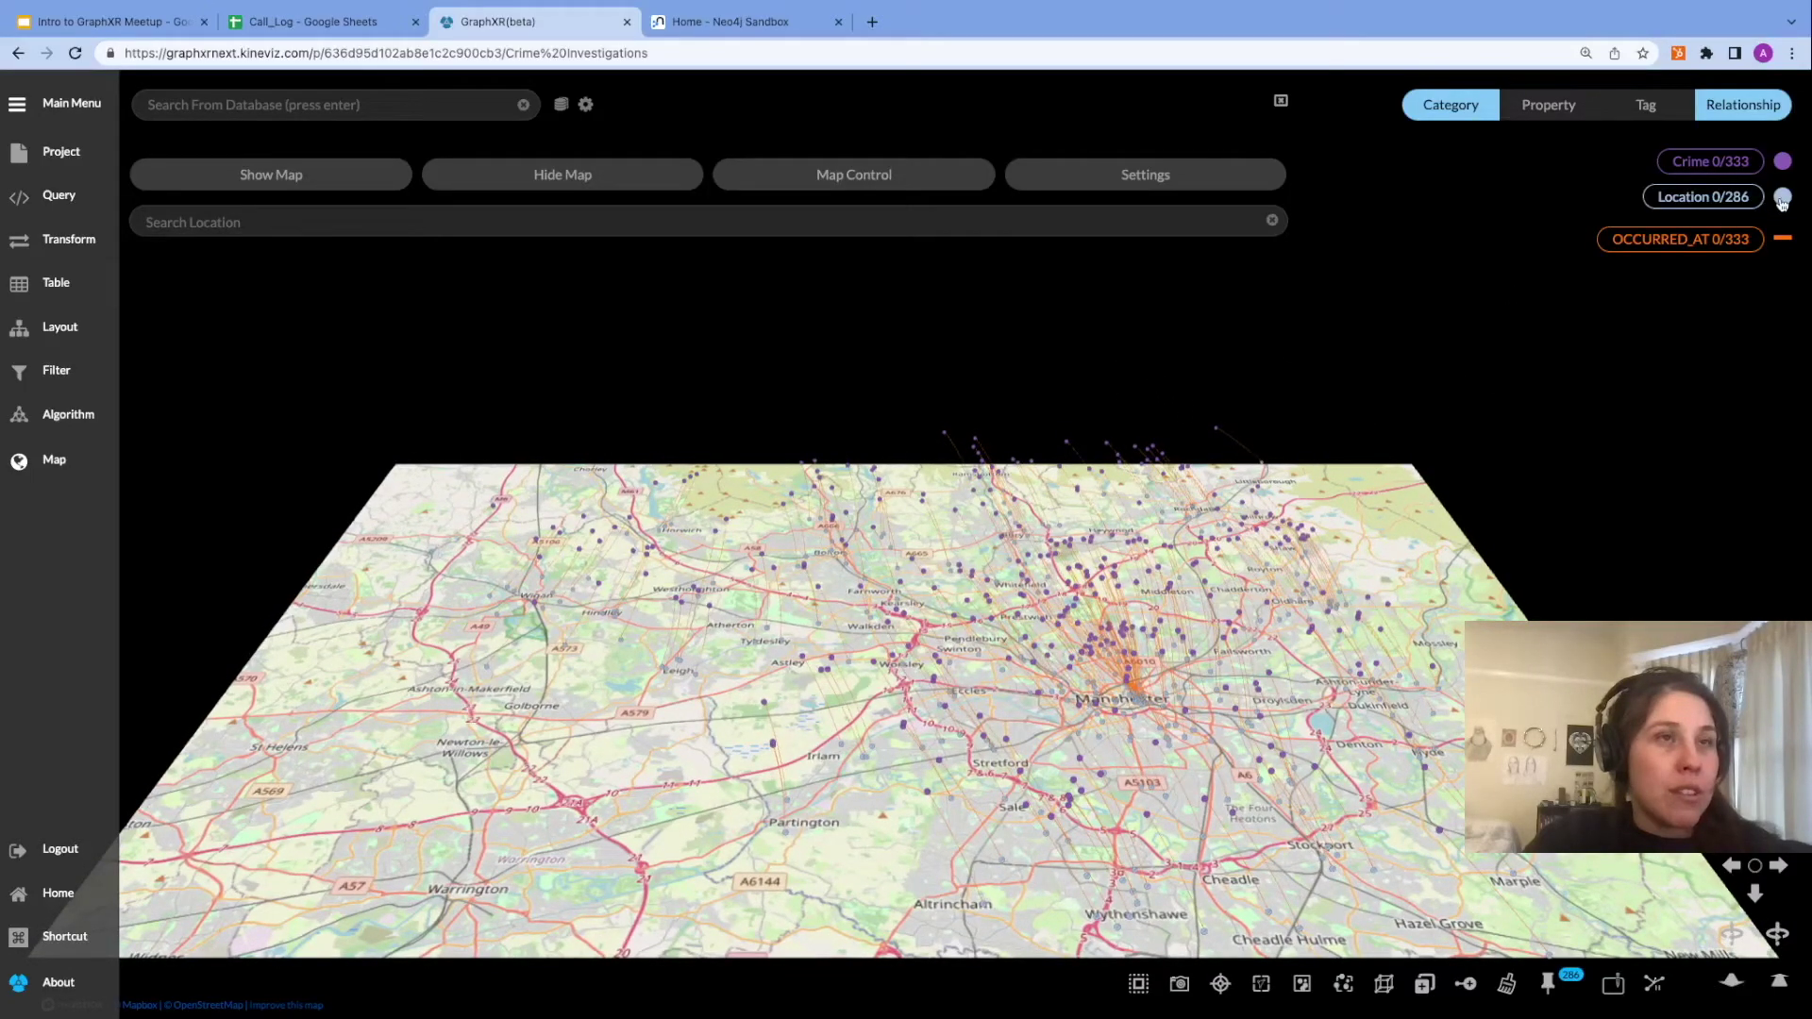
Recolor the Location nodes green (#2ca02c) and the OCCURRED_AT relationships red.
left_click(1782, 198)
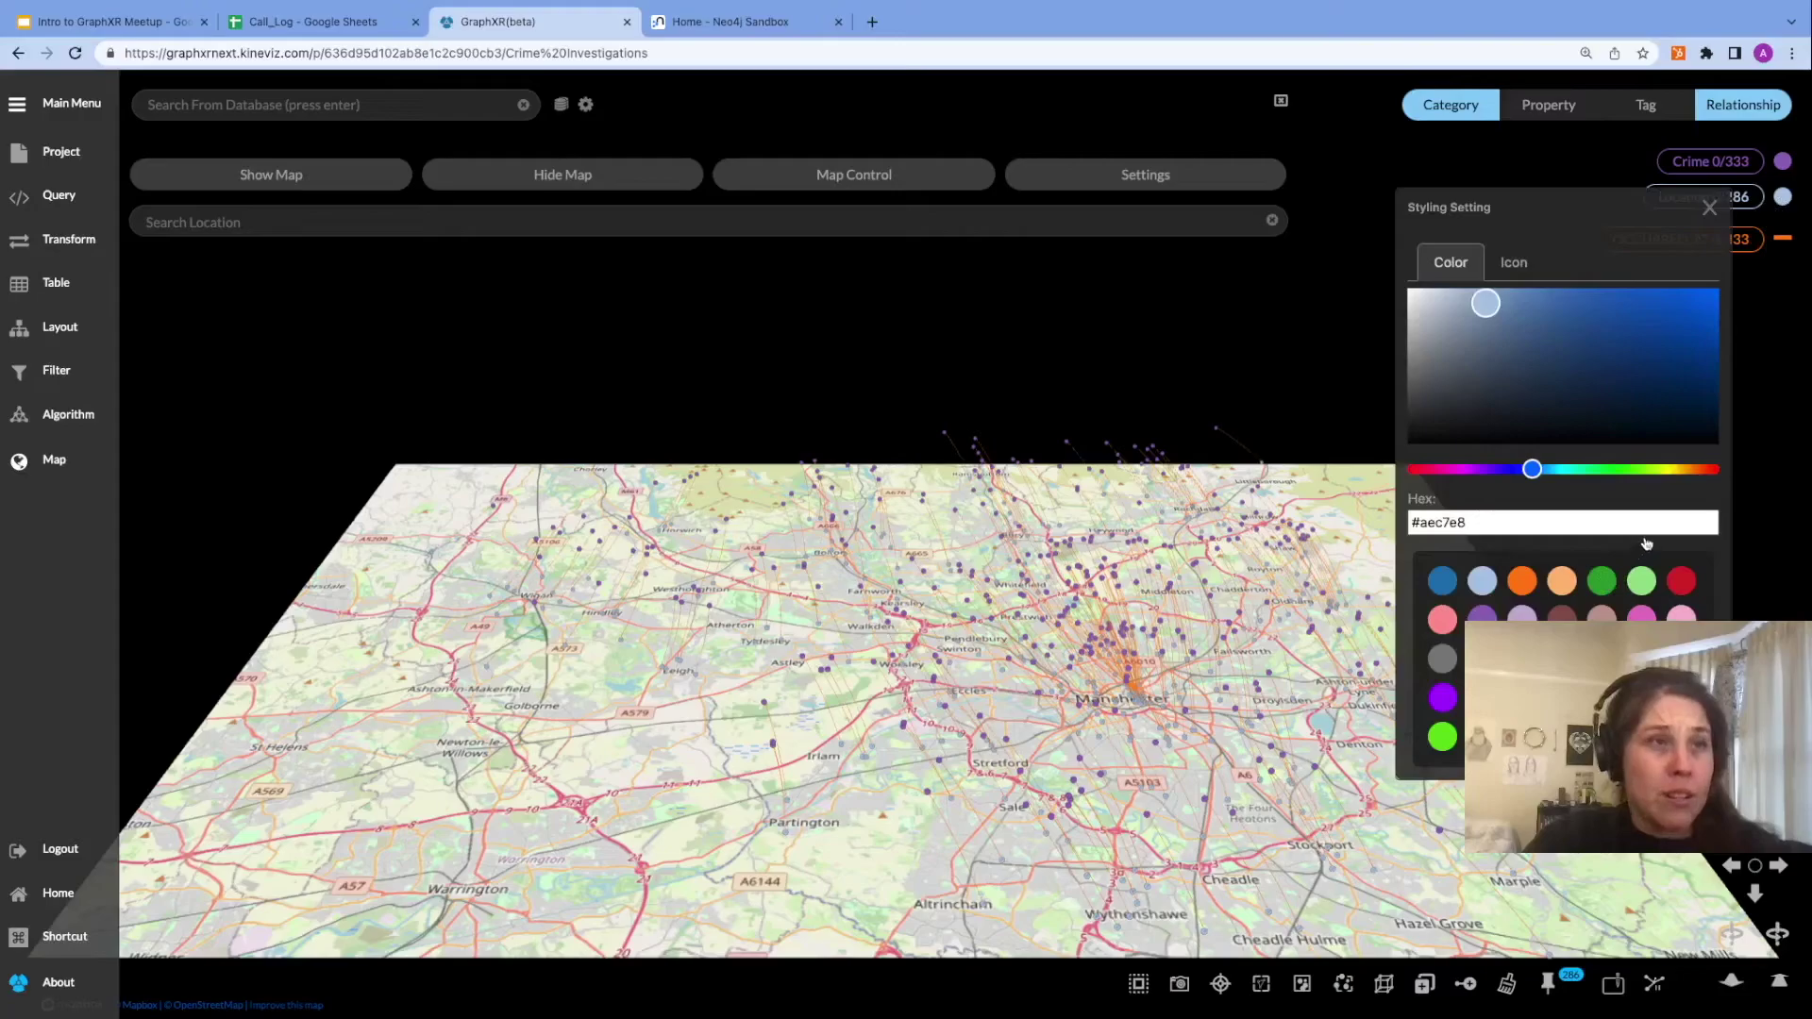
left_click(1601, 580)
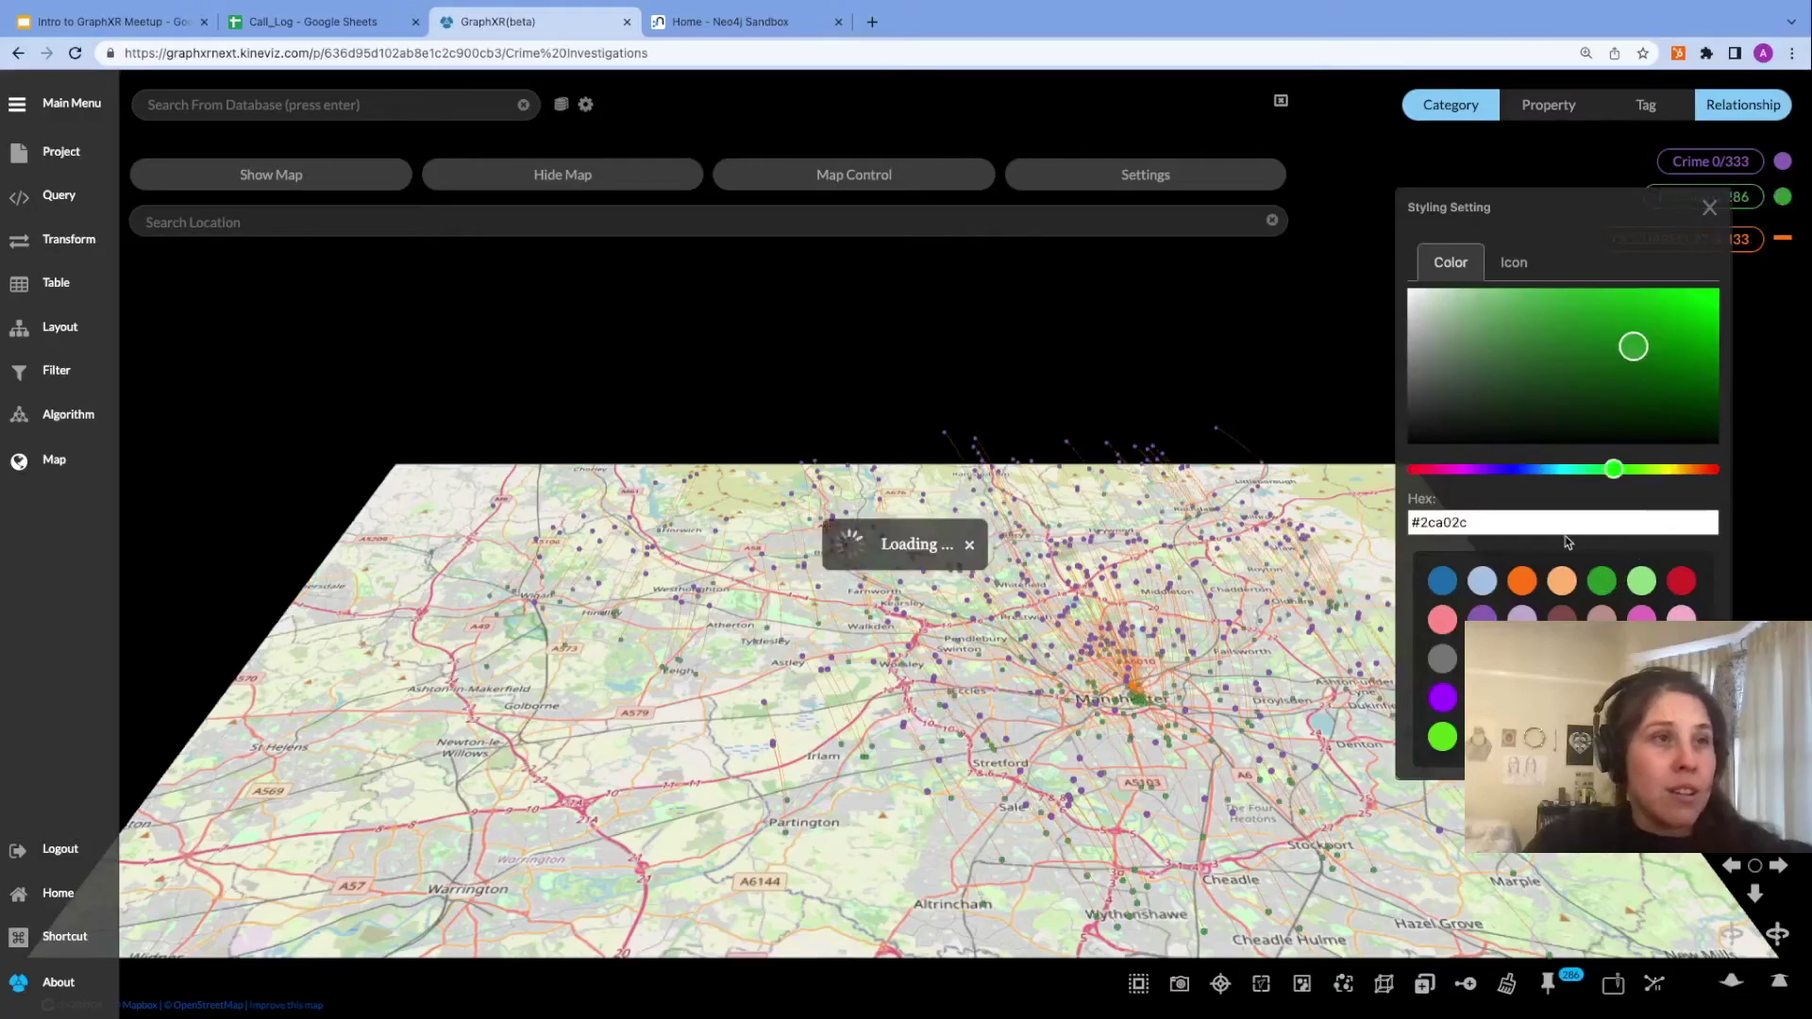
left_click(1787, 241)
left_click(1495, 361)
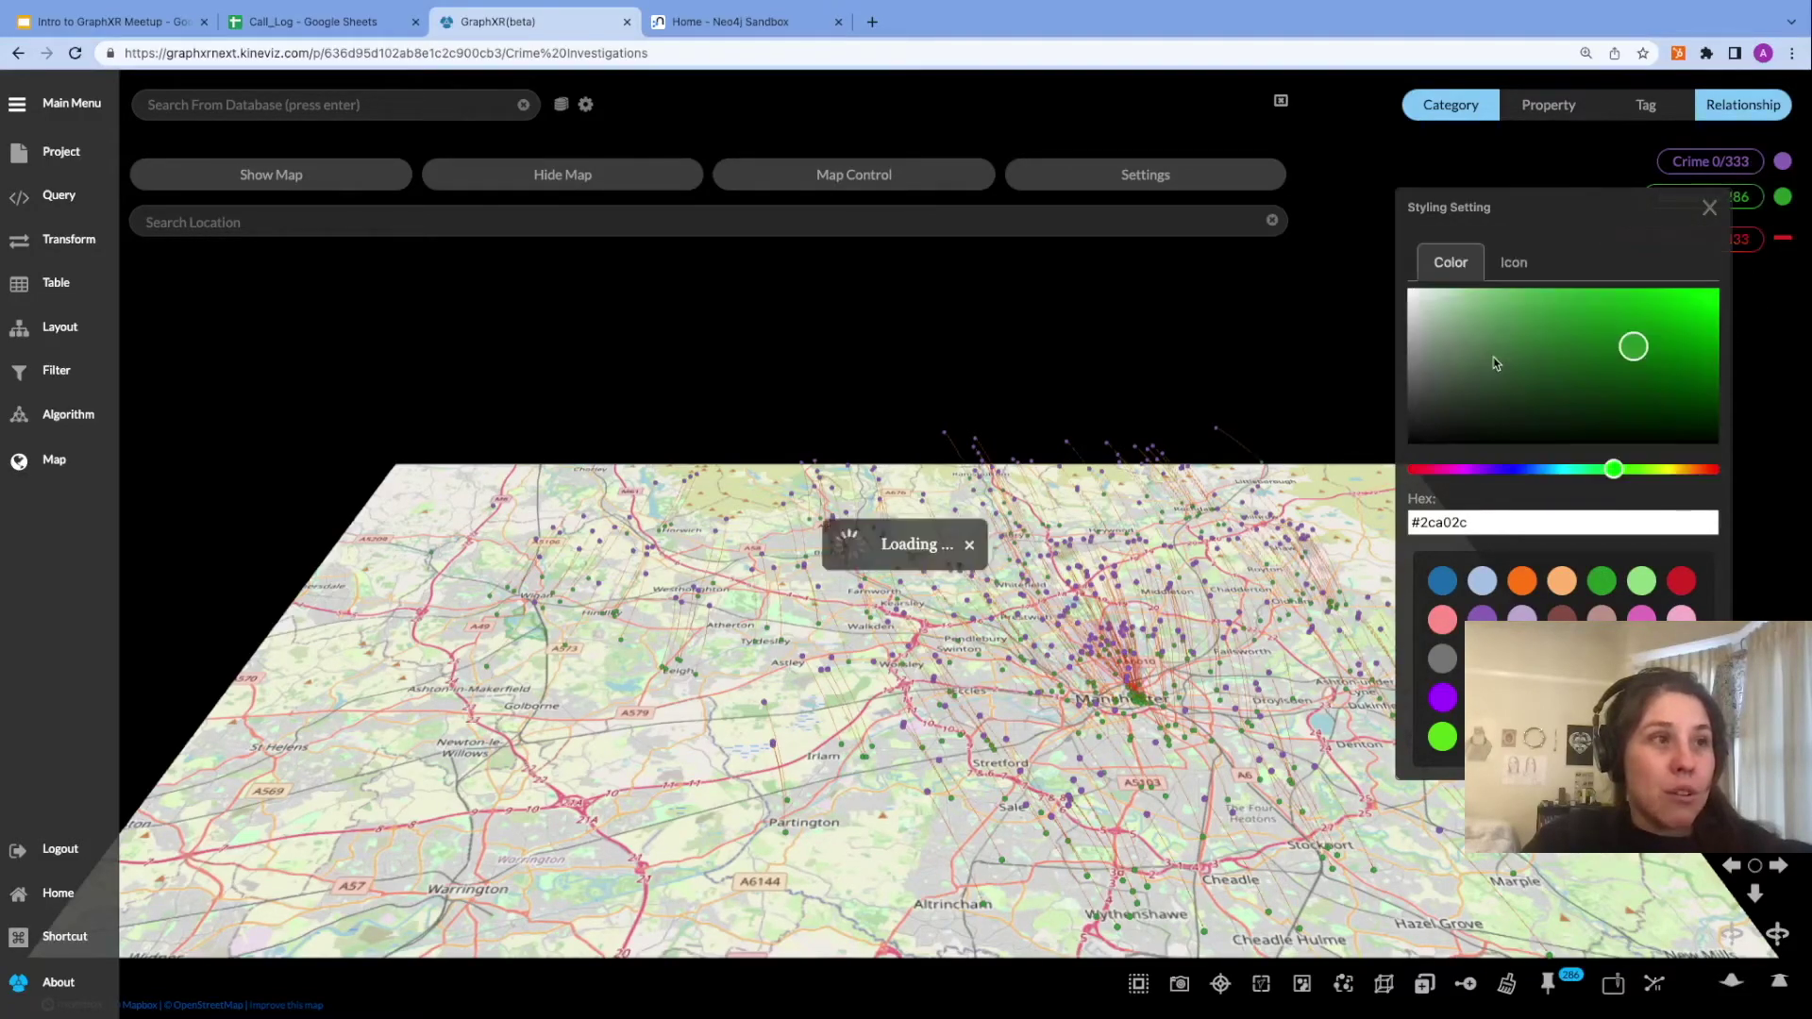
left_click_drag(1190, 391, 1195, 398)
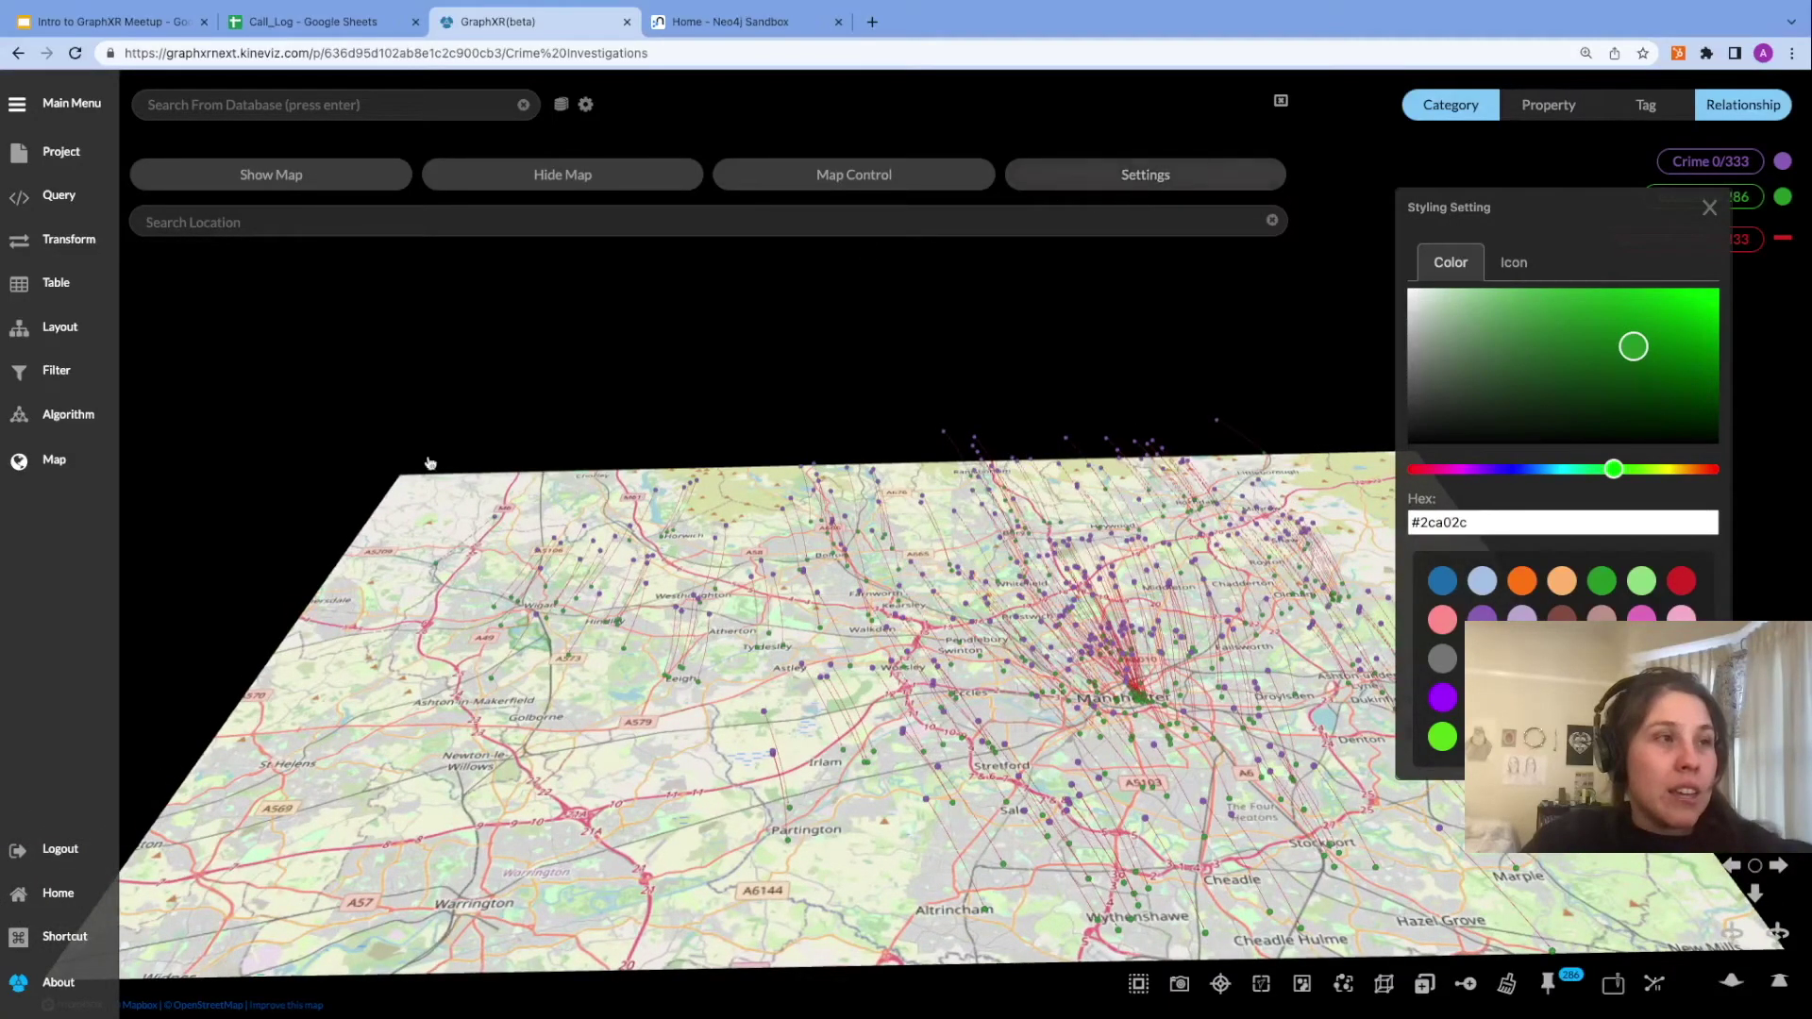
left_click(1709, 207)
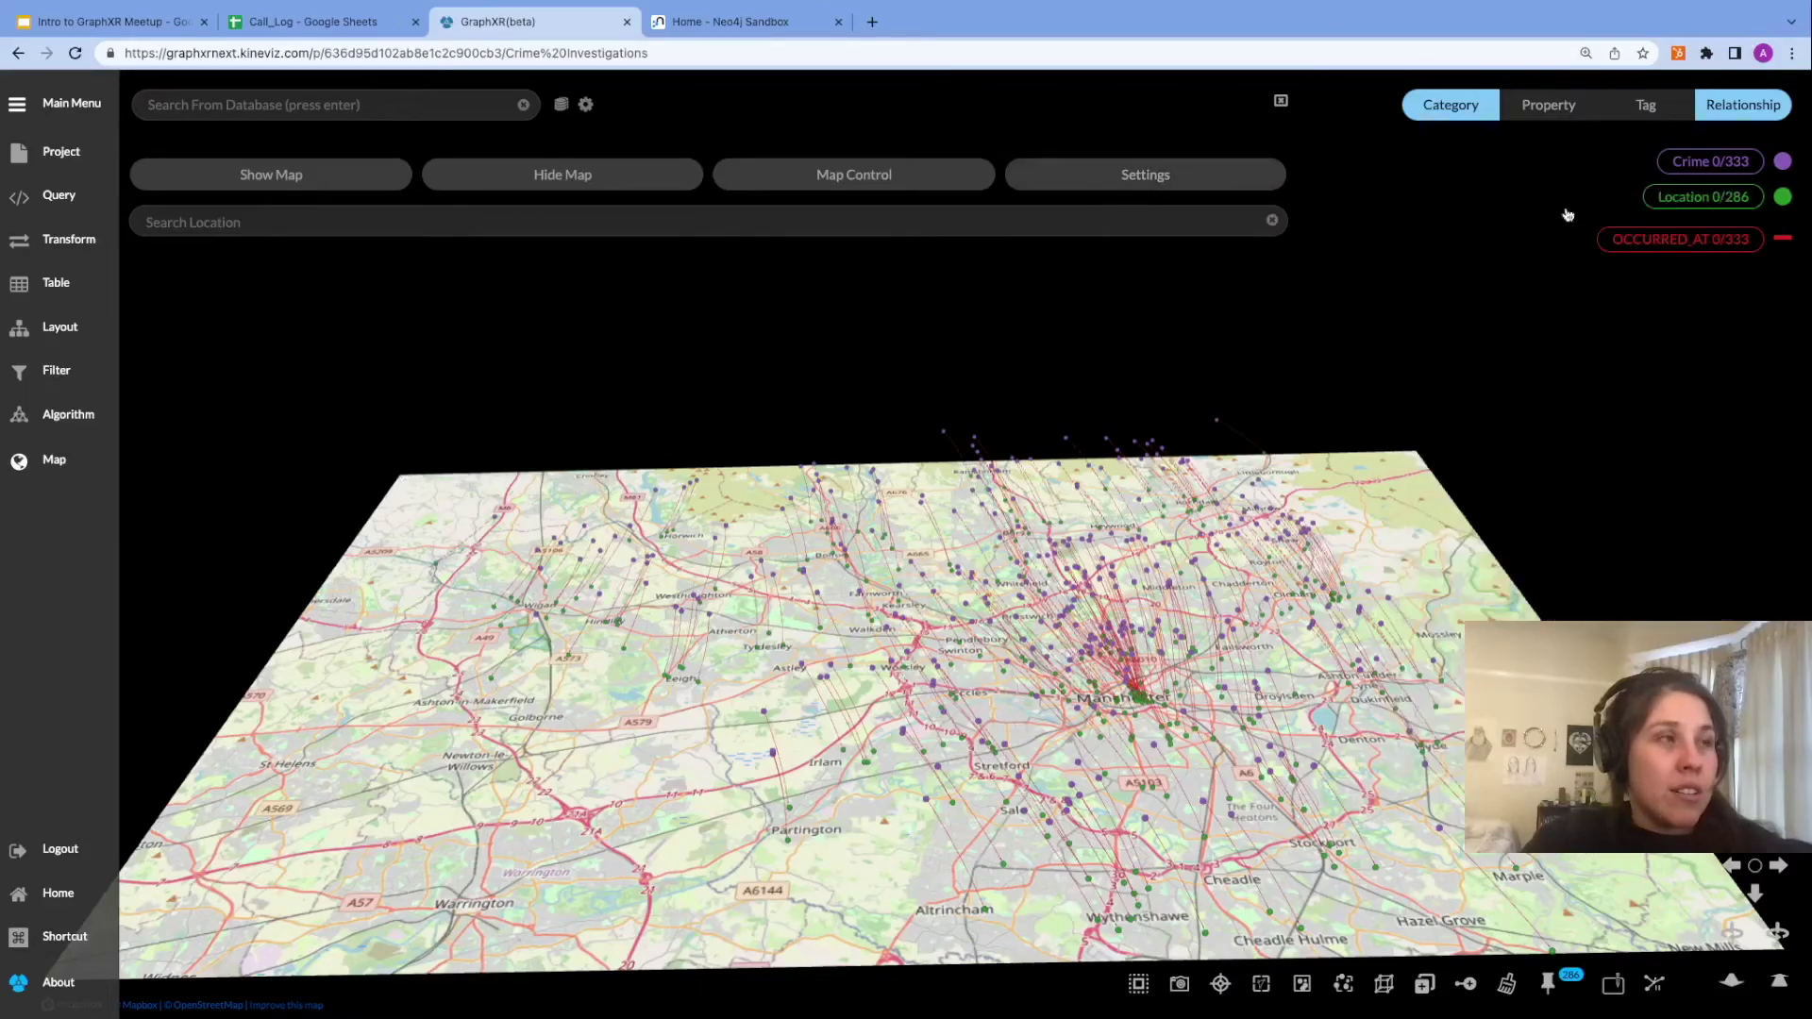
Enable Map Control and zoom out the base map independently of the graph nodes.
left_click(885, 184)
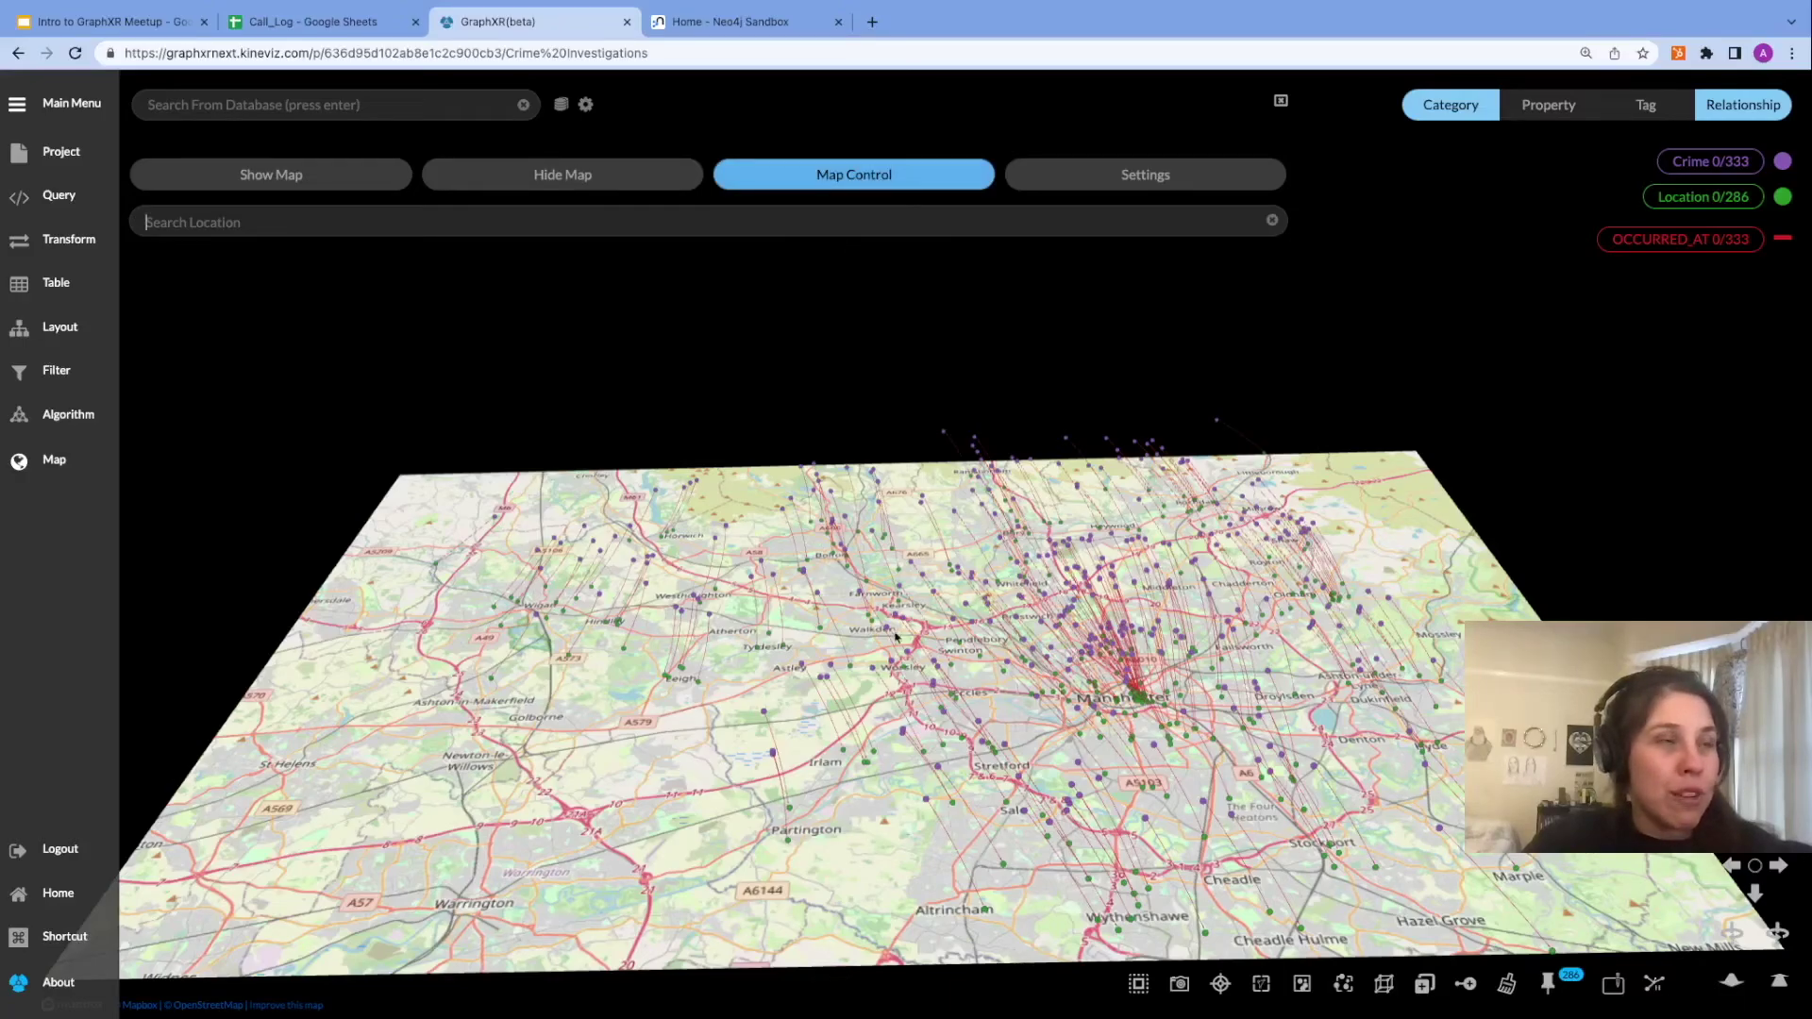
scroll(955, 642, "down", 5)
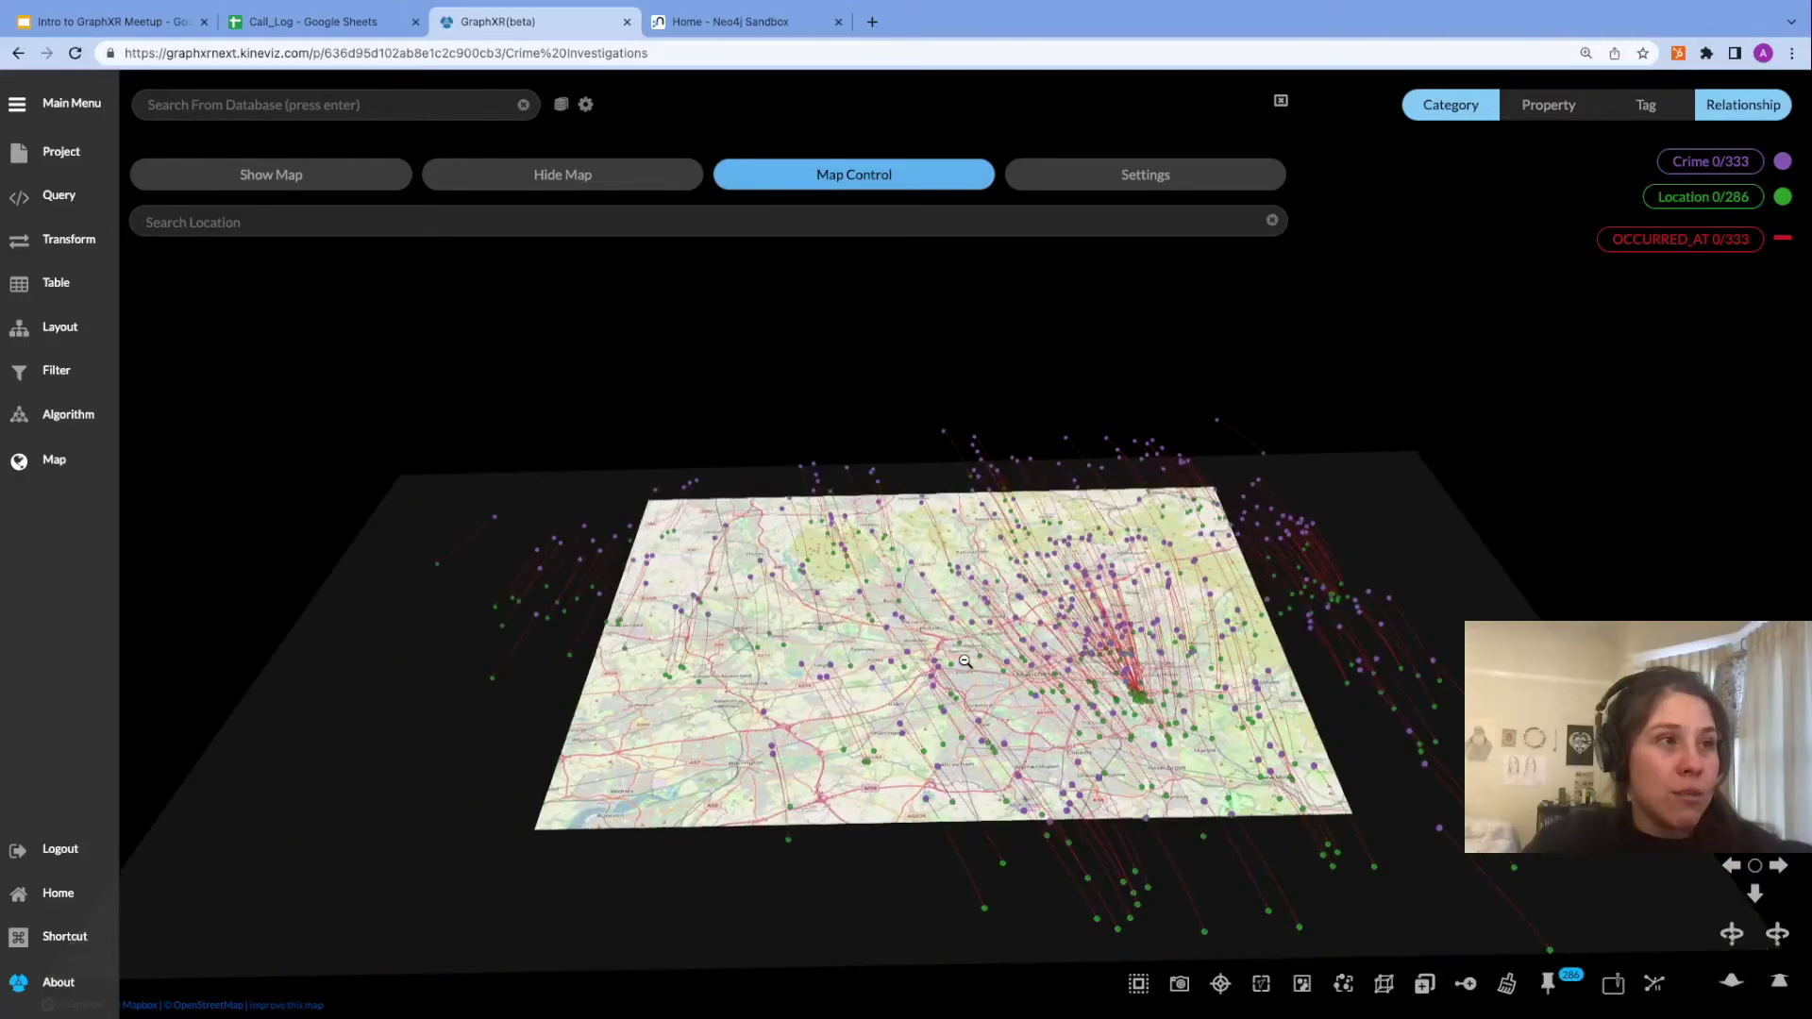
scroll(964, 660, "down", 5)
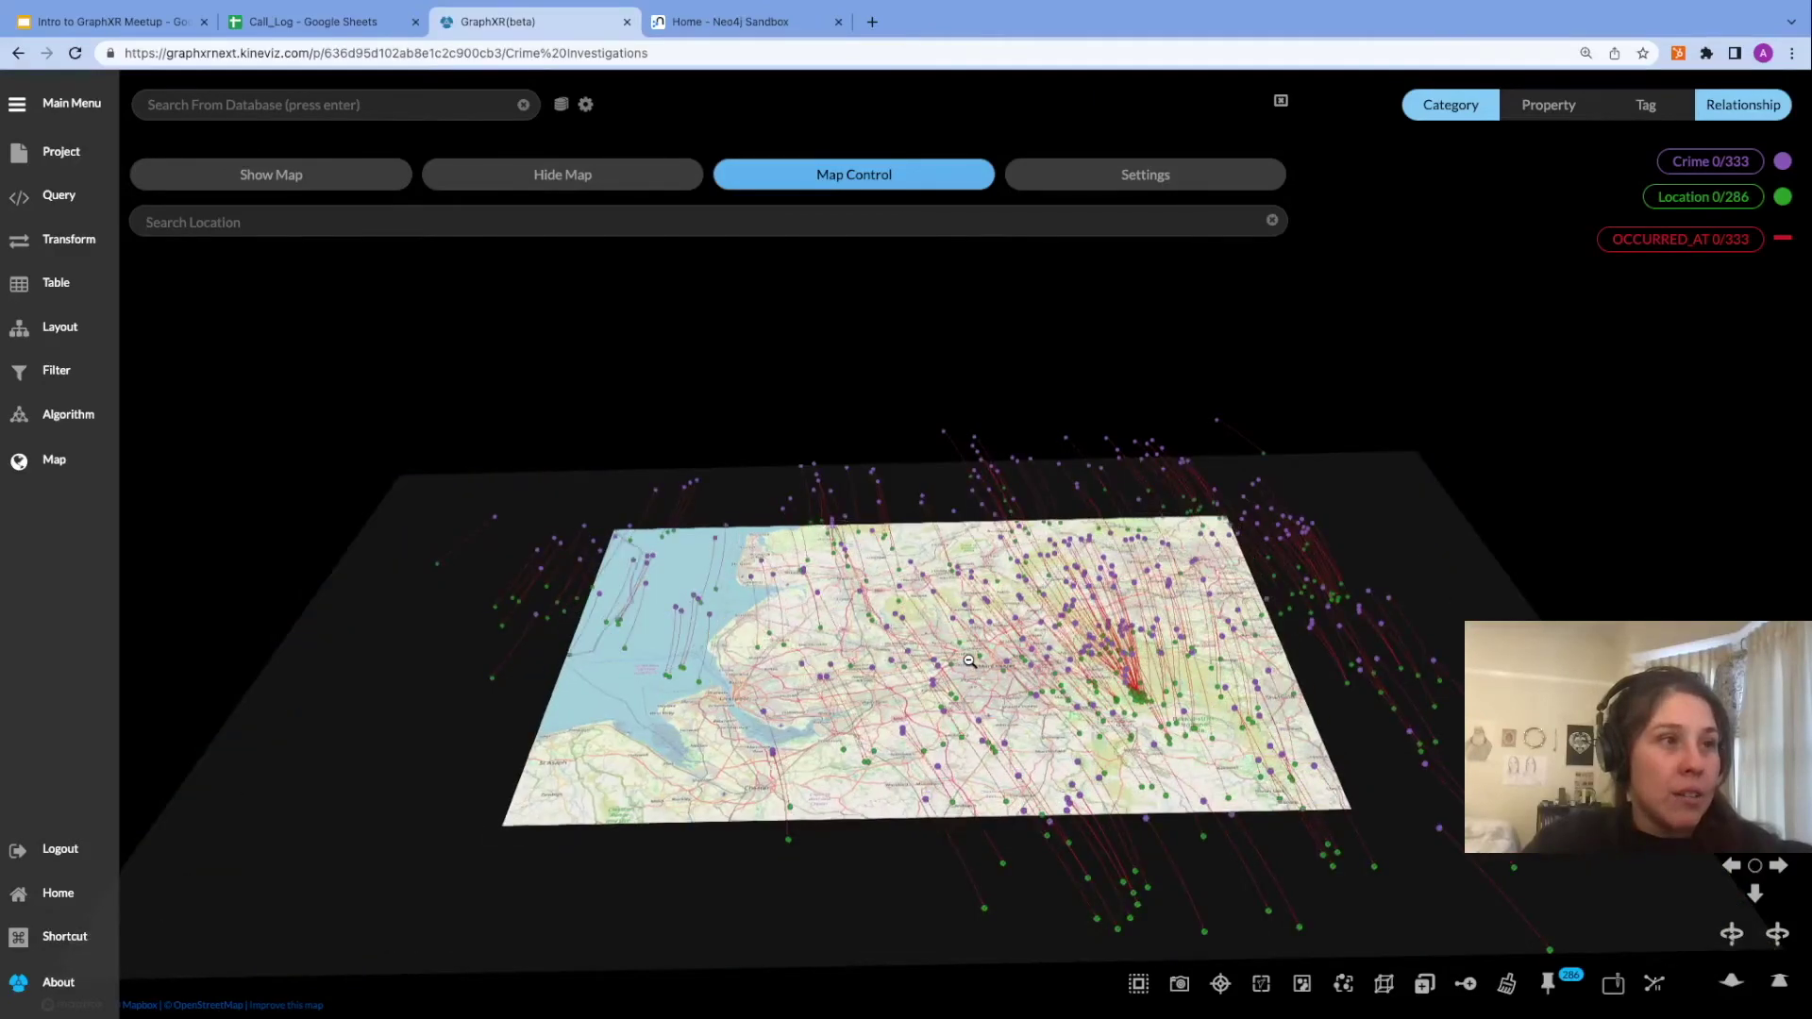
Zoom the base map out until all of Great Britain and Ireland shows, and turn Map Control off.
scroll(970, 661, "down", 3)
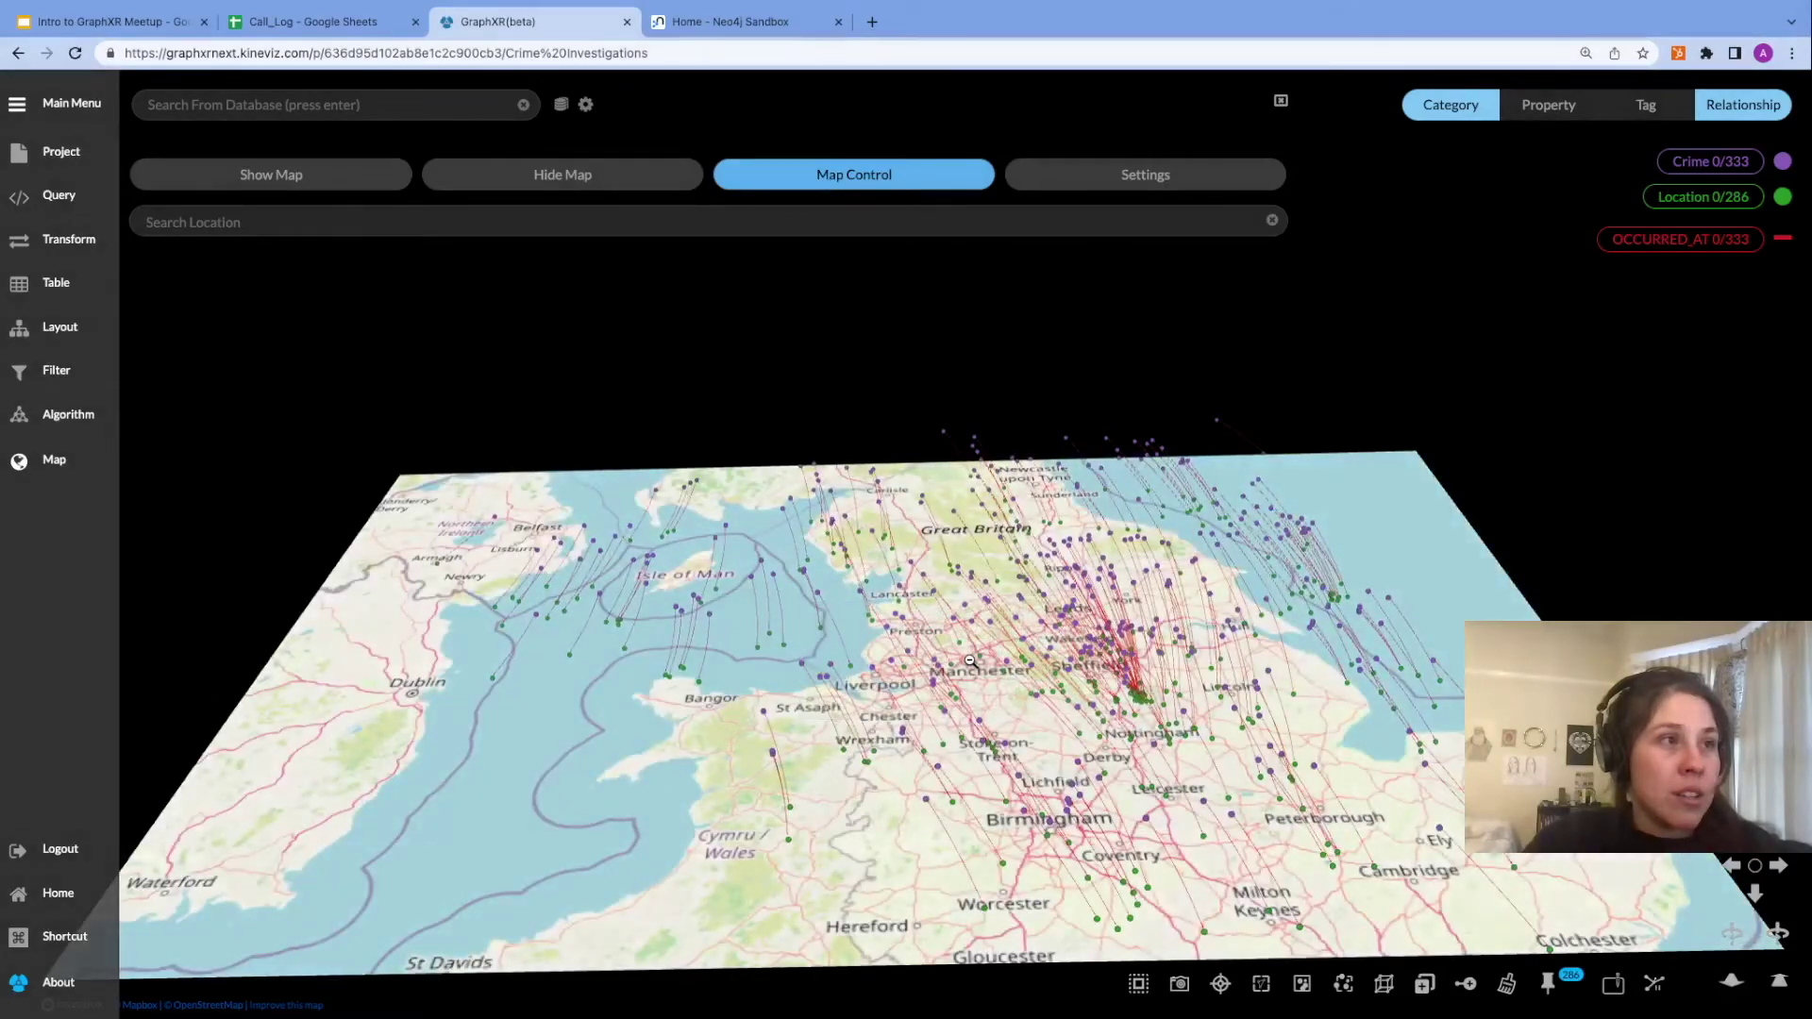
scroll(969, 660, "down", 3)
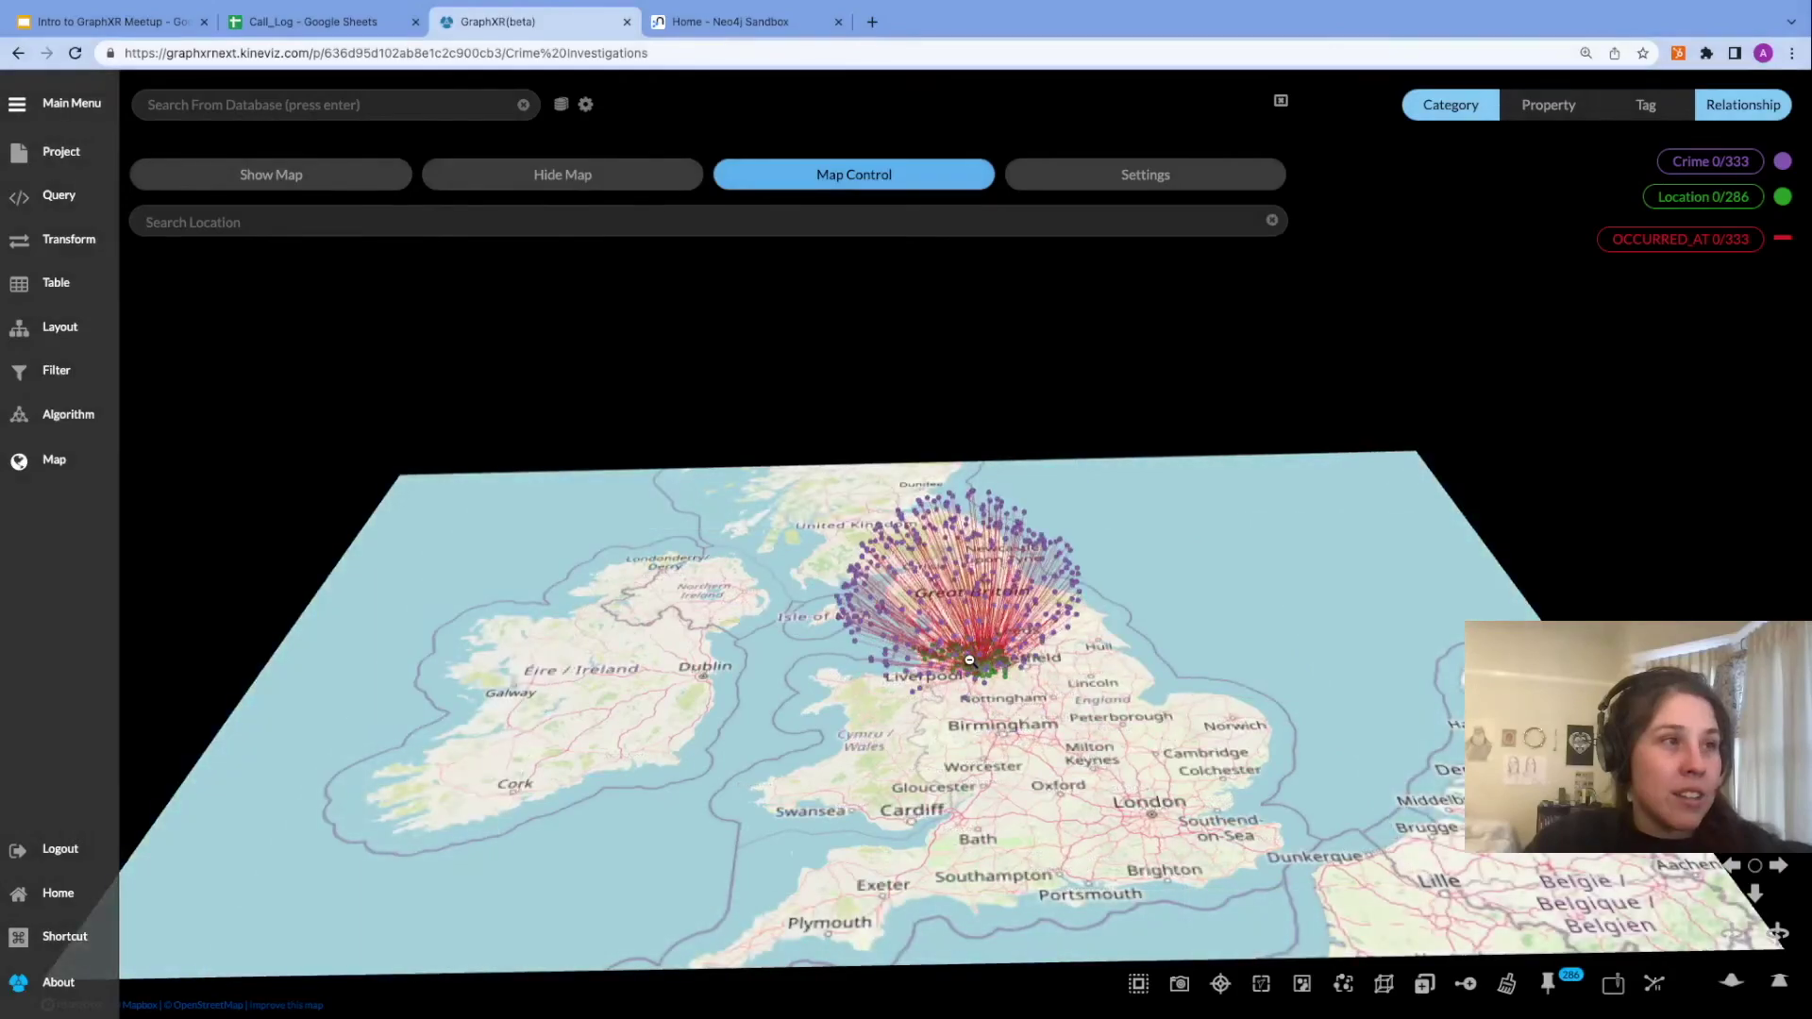
left_click_drag(1202, 583, 1217, 630)
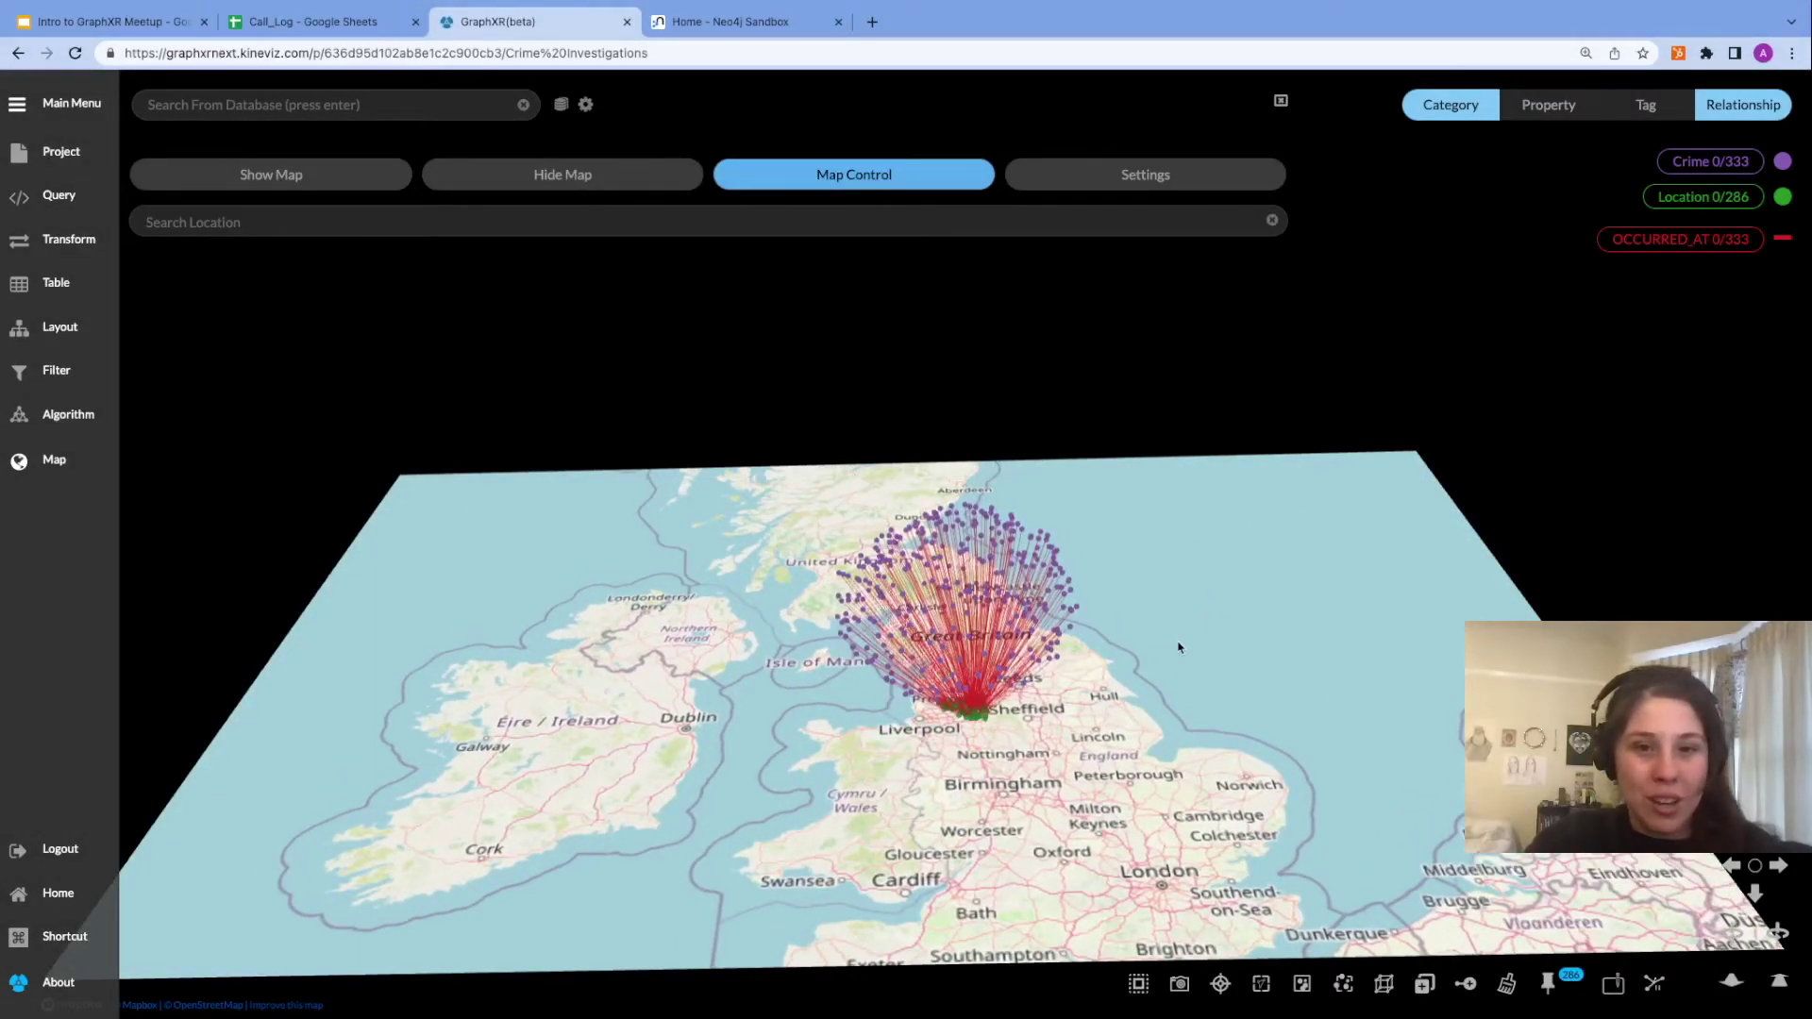
left_click(946, 184)
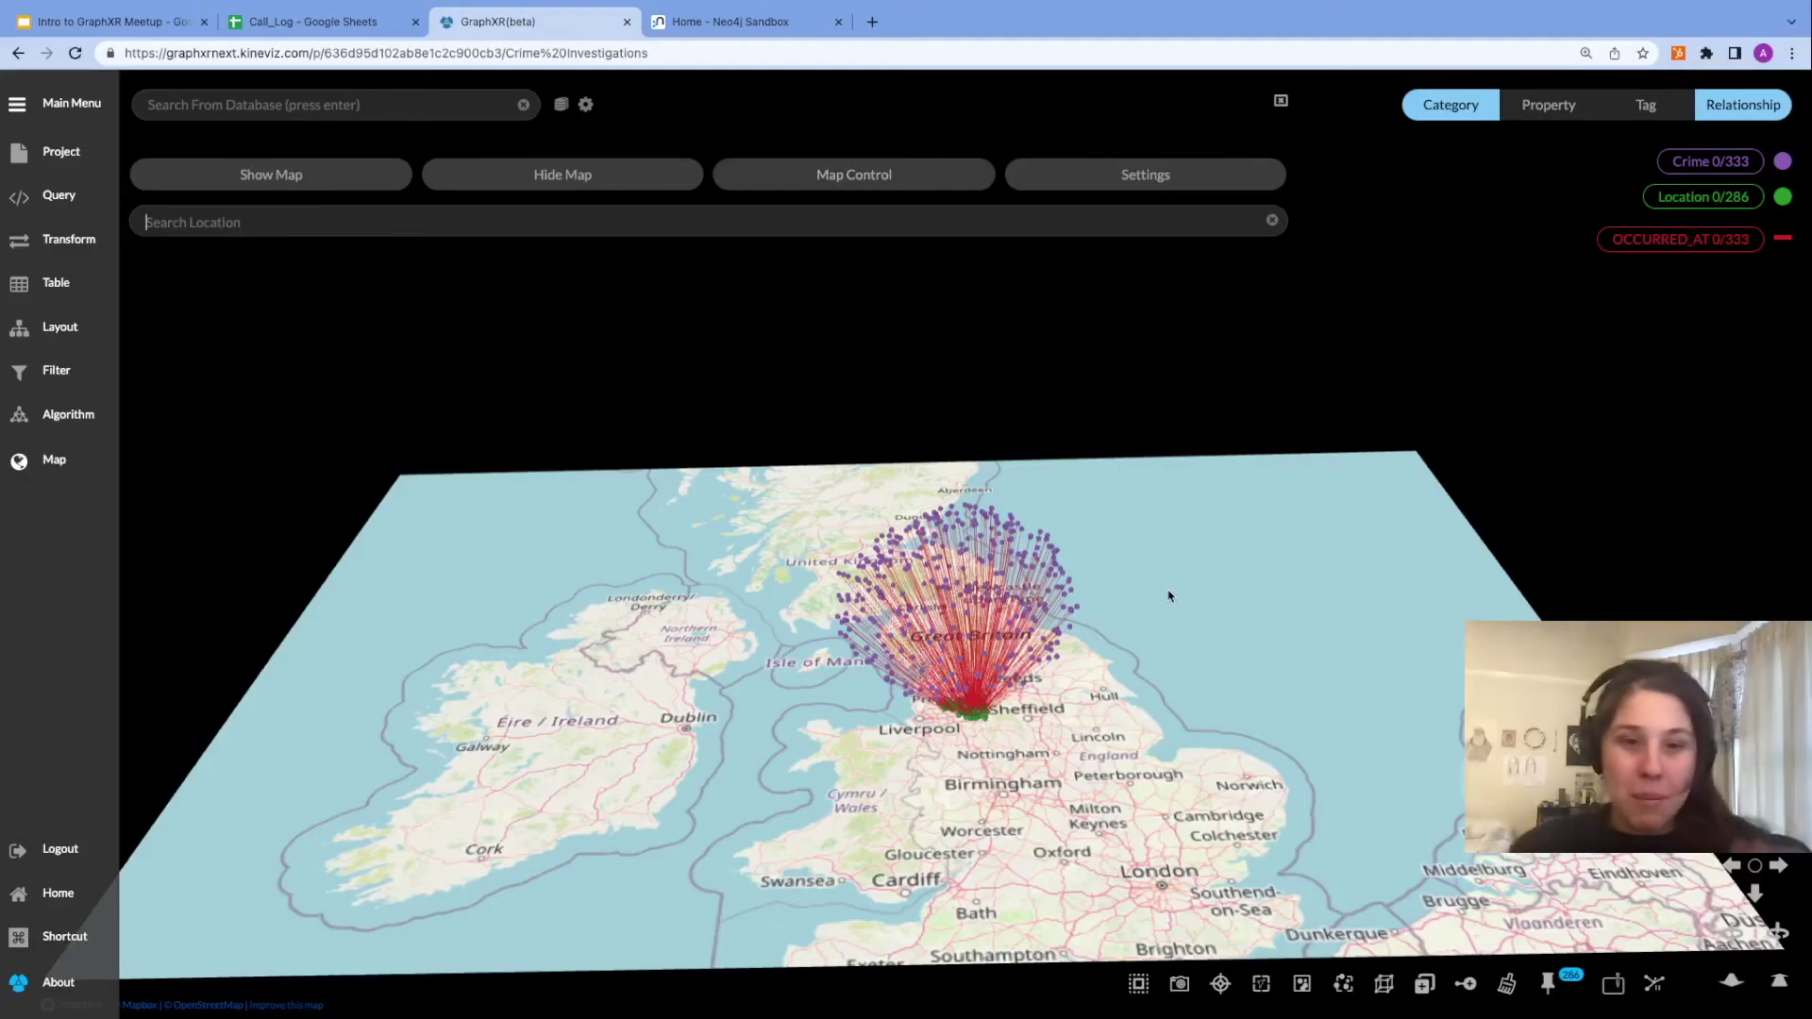
scroll(1216, 623, "down", 2)
mouse_move(1216, 623)
left_mouse_down()
mouse_move(1231, 708)
mouse_move(1223, 605)
mouse_move(1224, 626)
left_mouse_up()
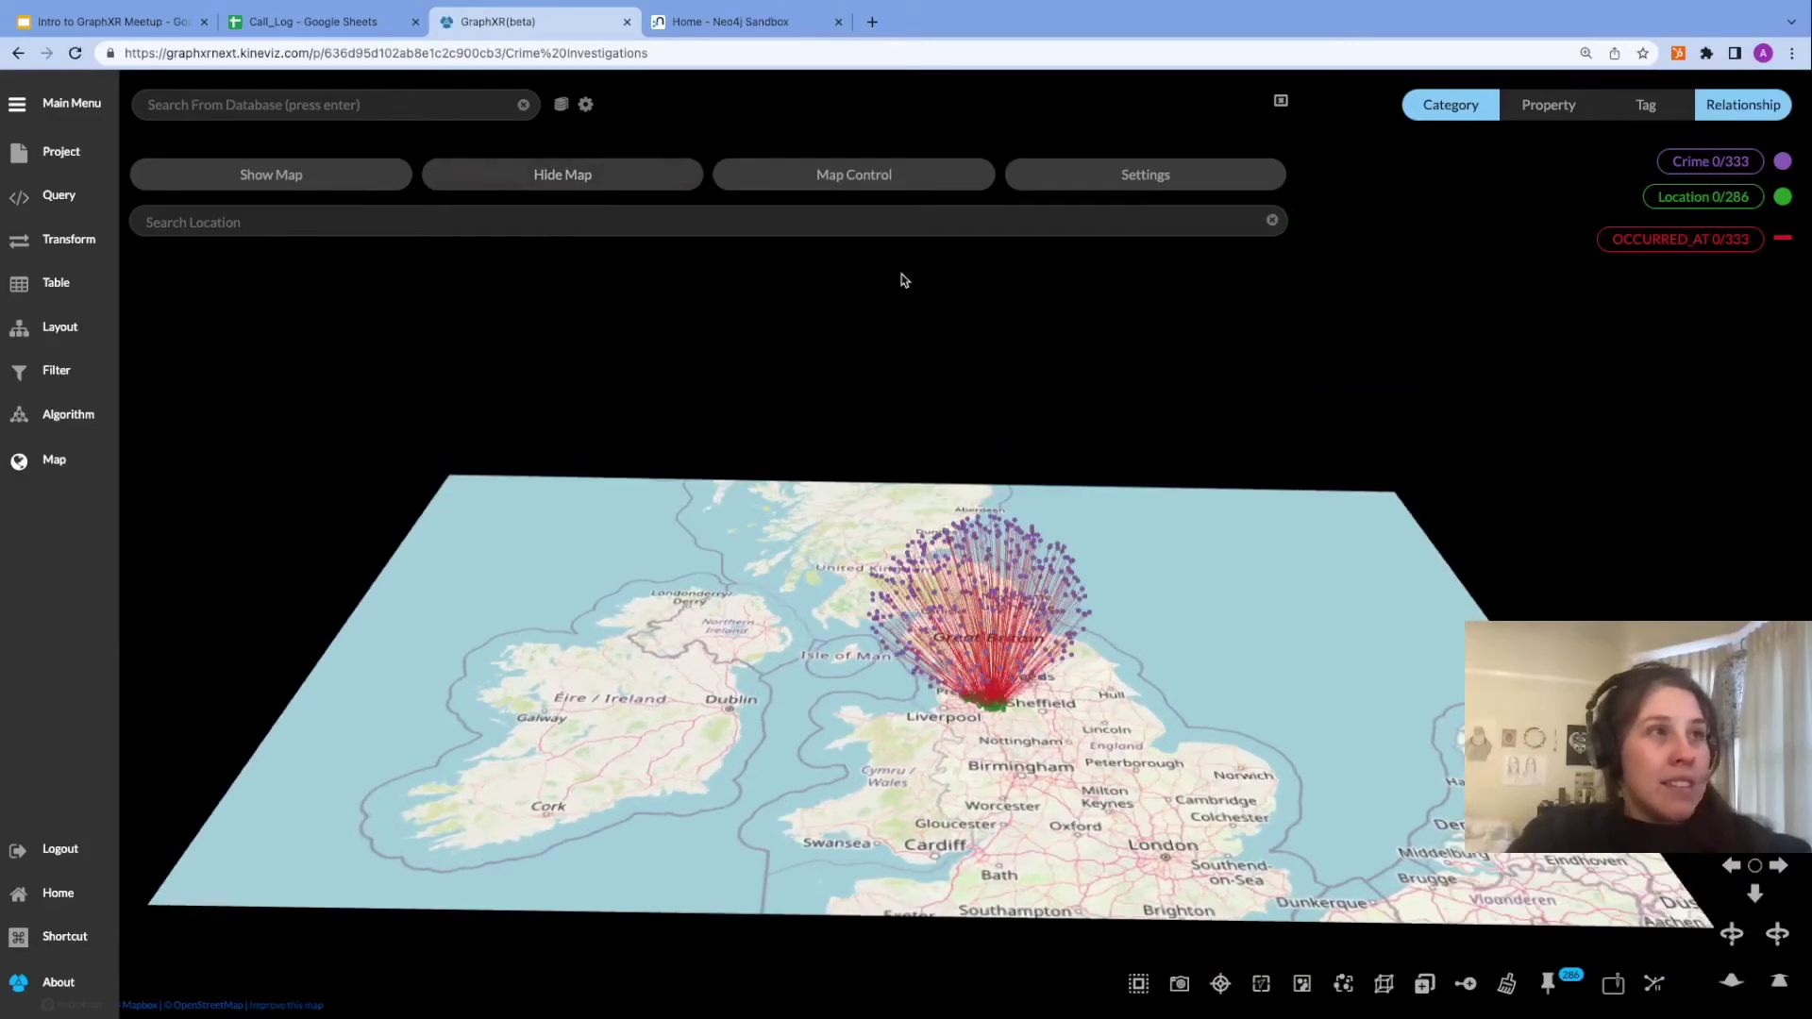
left_click_drag(1173, 364, 1168, 359)
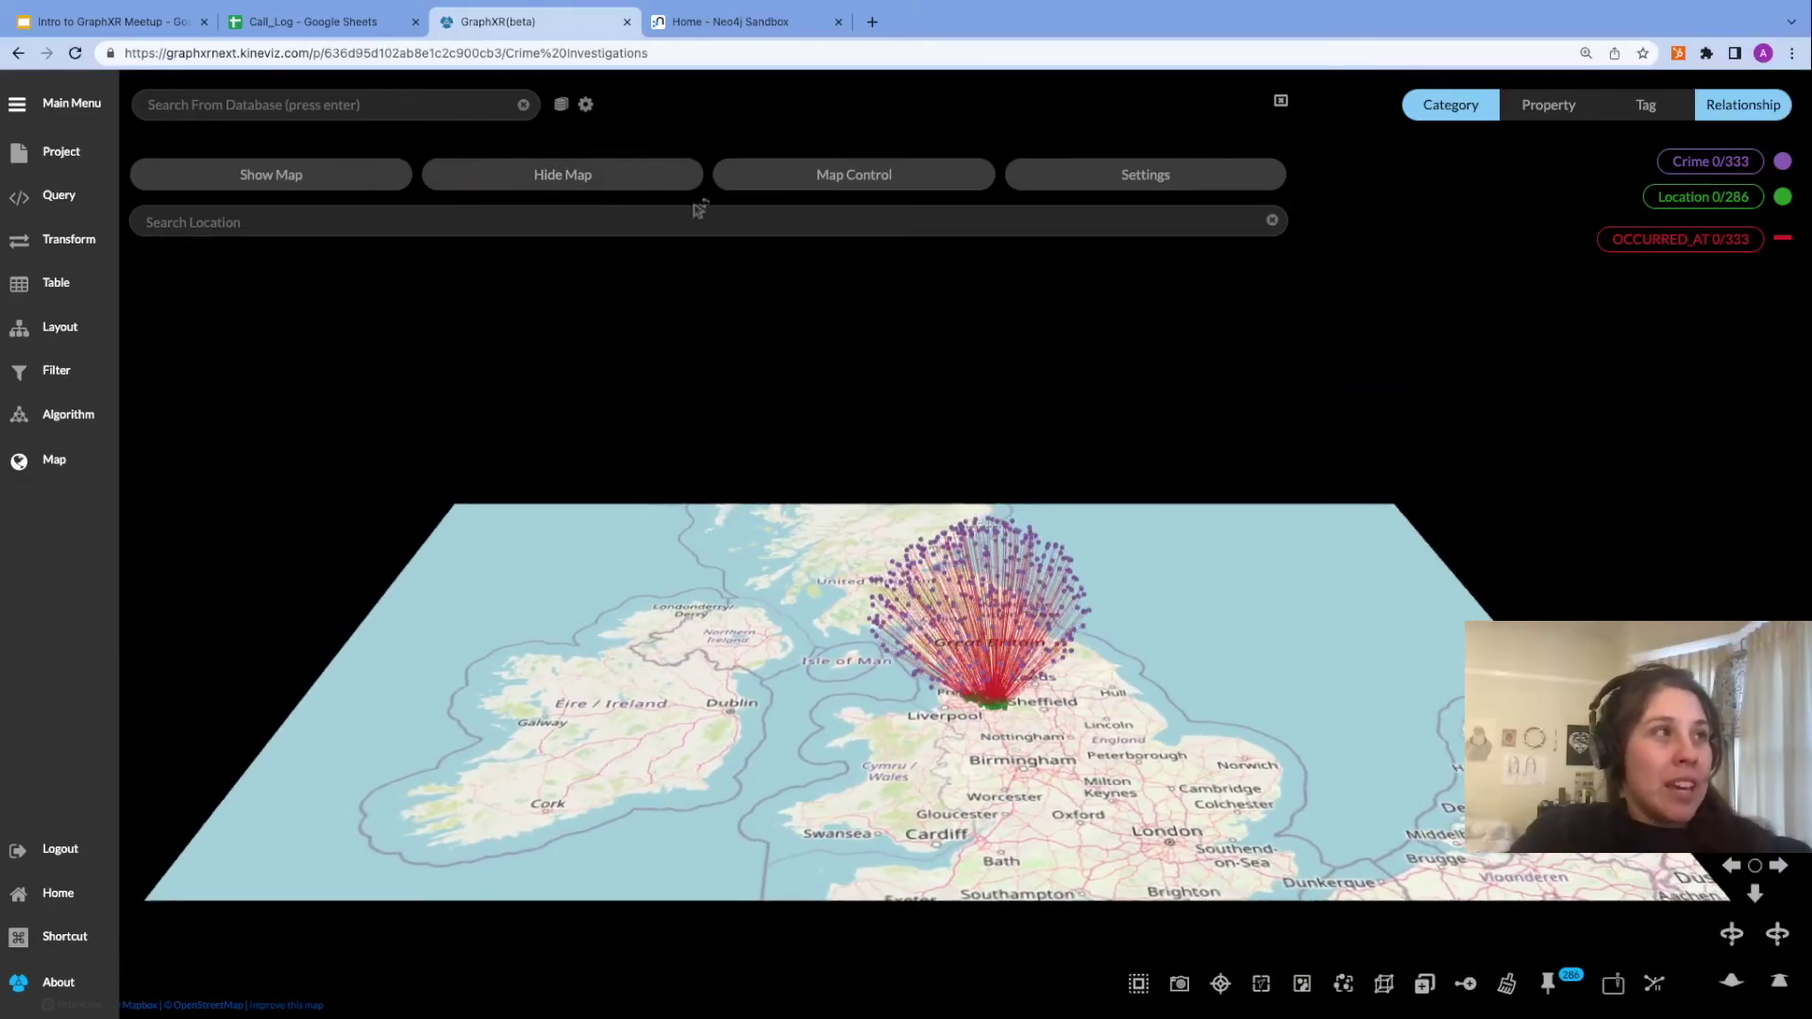
Hide the map, bring the whole graph into view, and close the map settings.
left_click(614, 175)
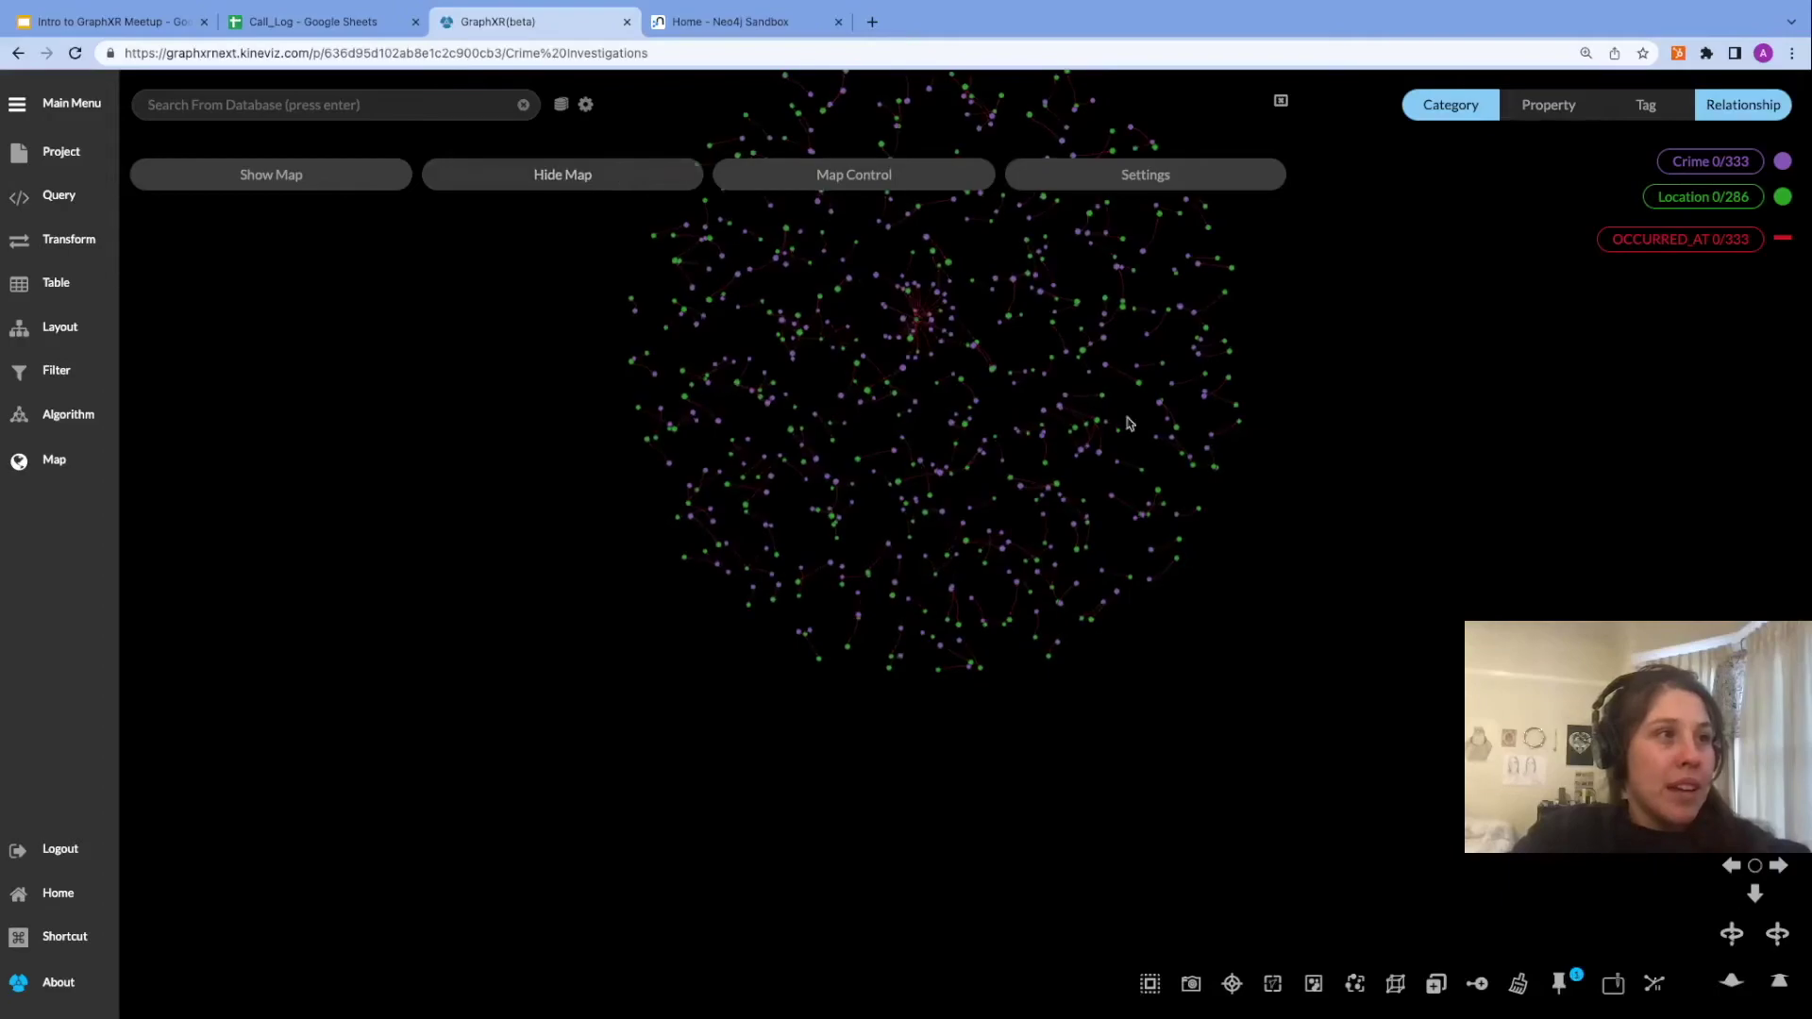
left_click_drag(1346, 342, 1403, 603)
left_click_drag(1330, 349, 1350, 660)
left_click_drag(1343, 388, 1369, 604)
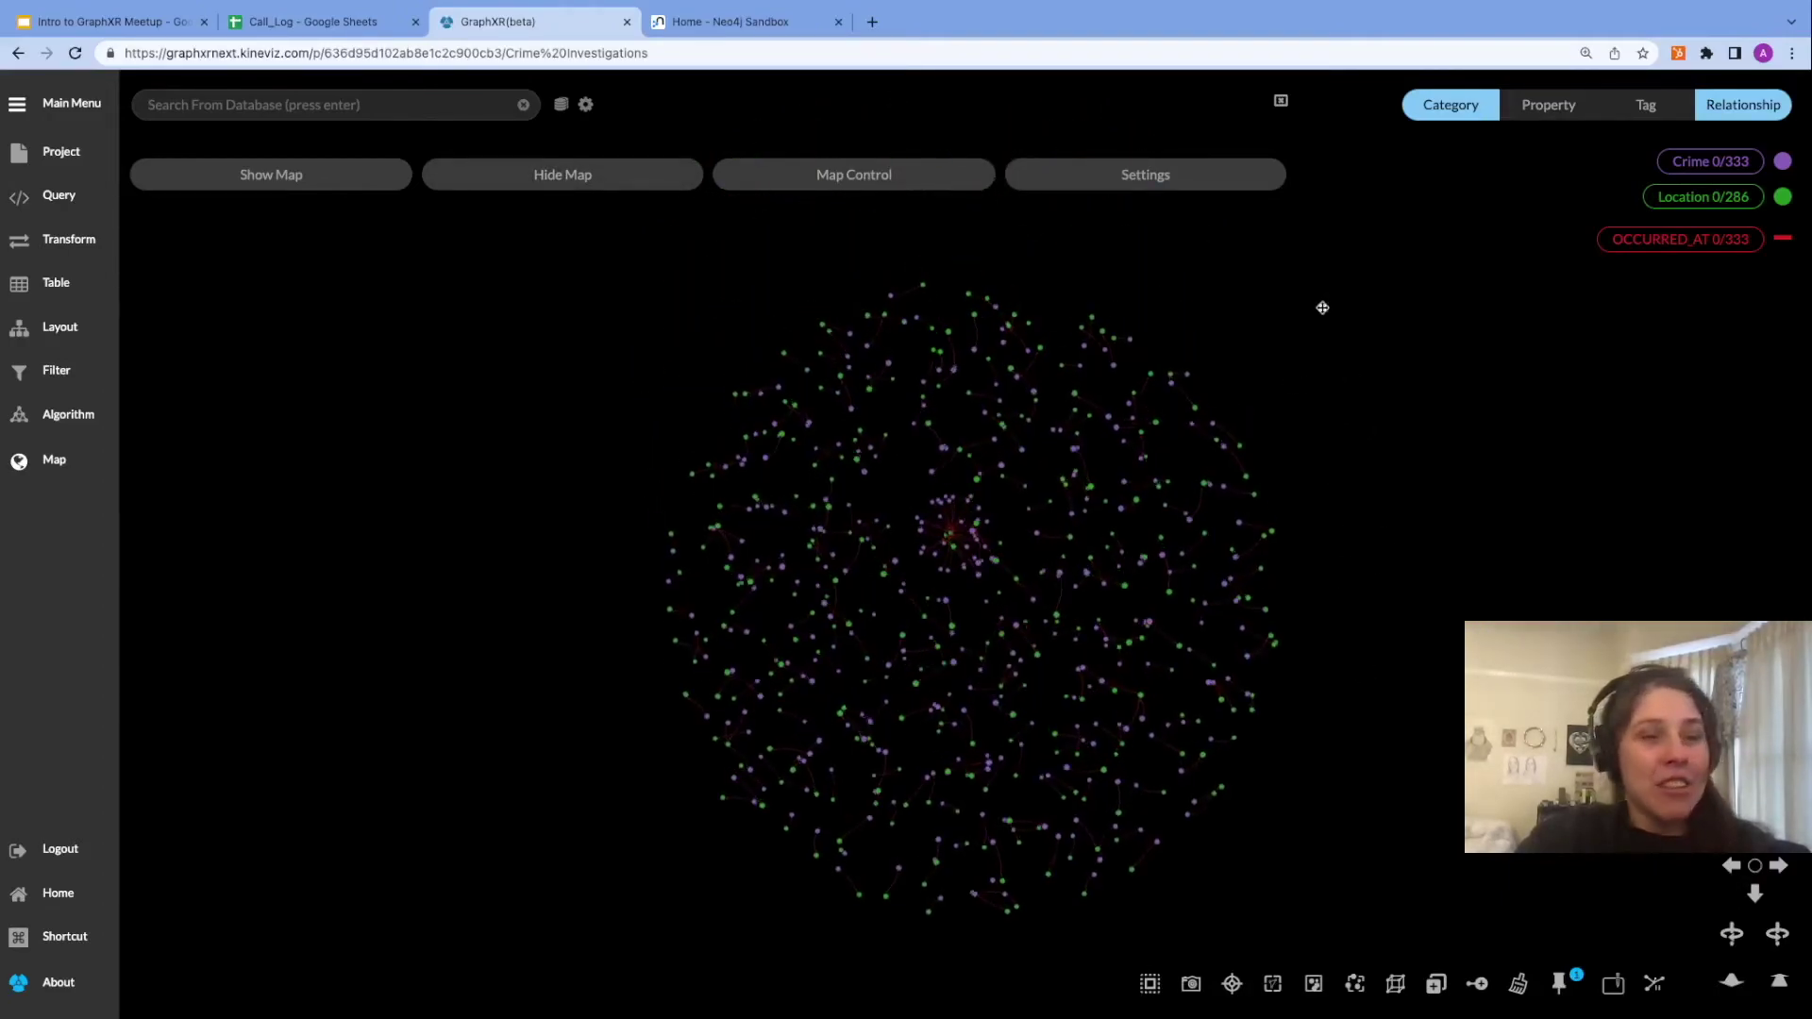
left_click(1281, 103)
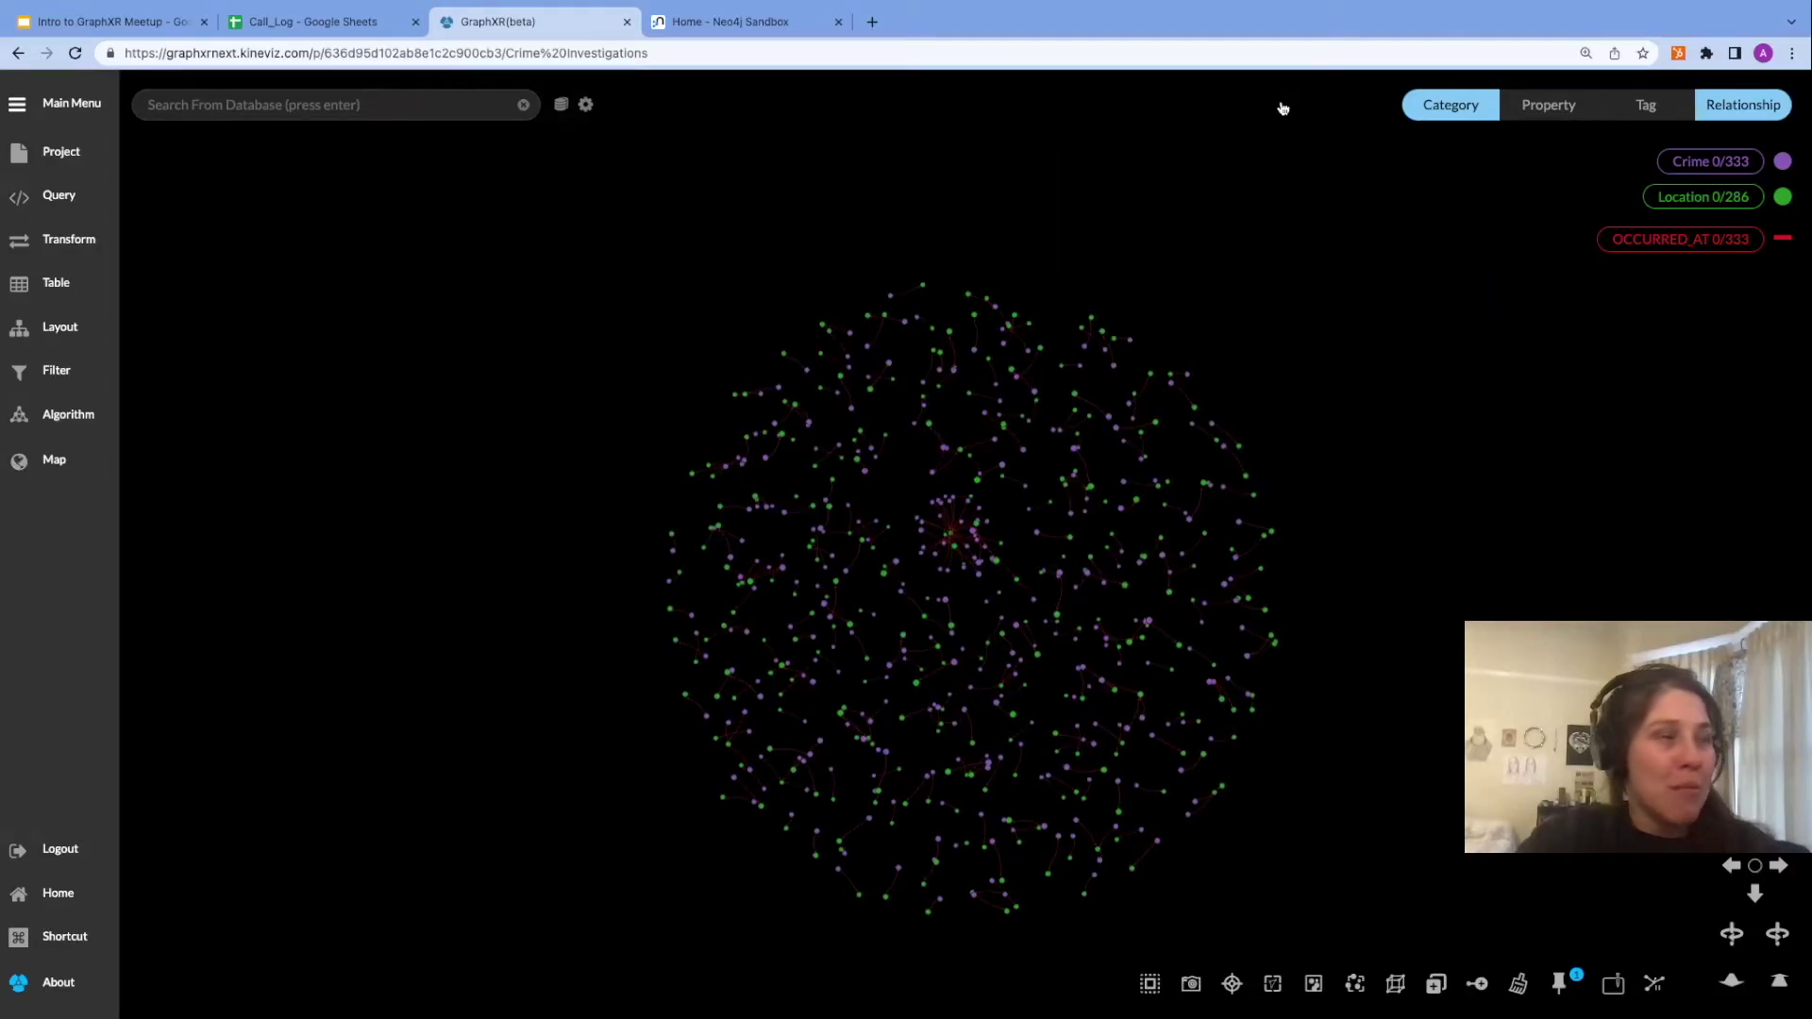
Remove all data from the graph.
left_click_drag(535, 424, 1351, 538)
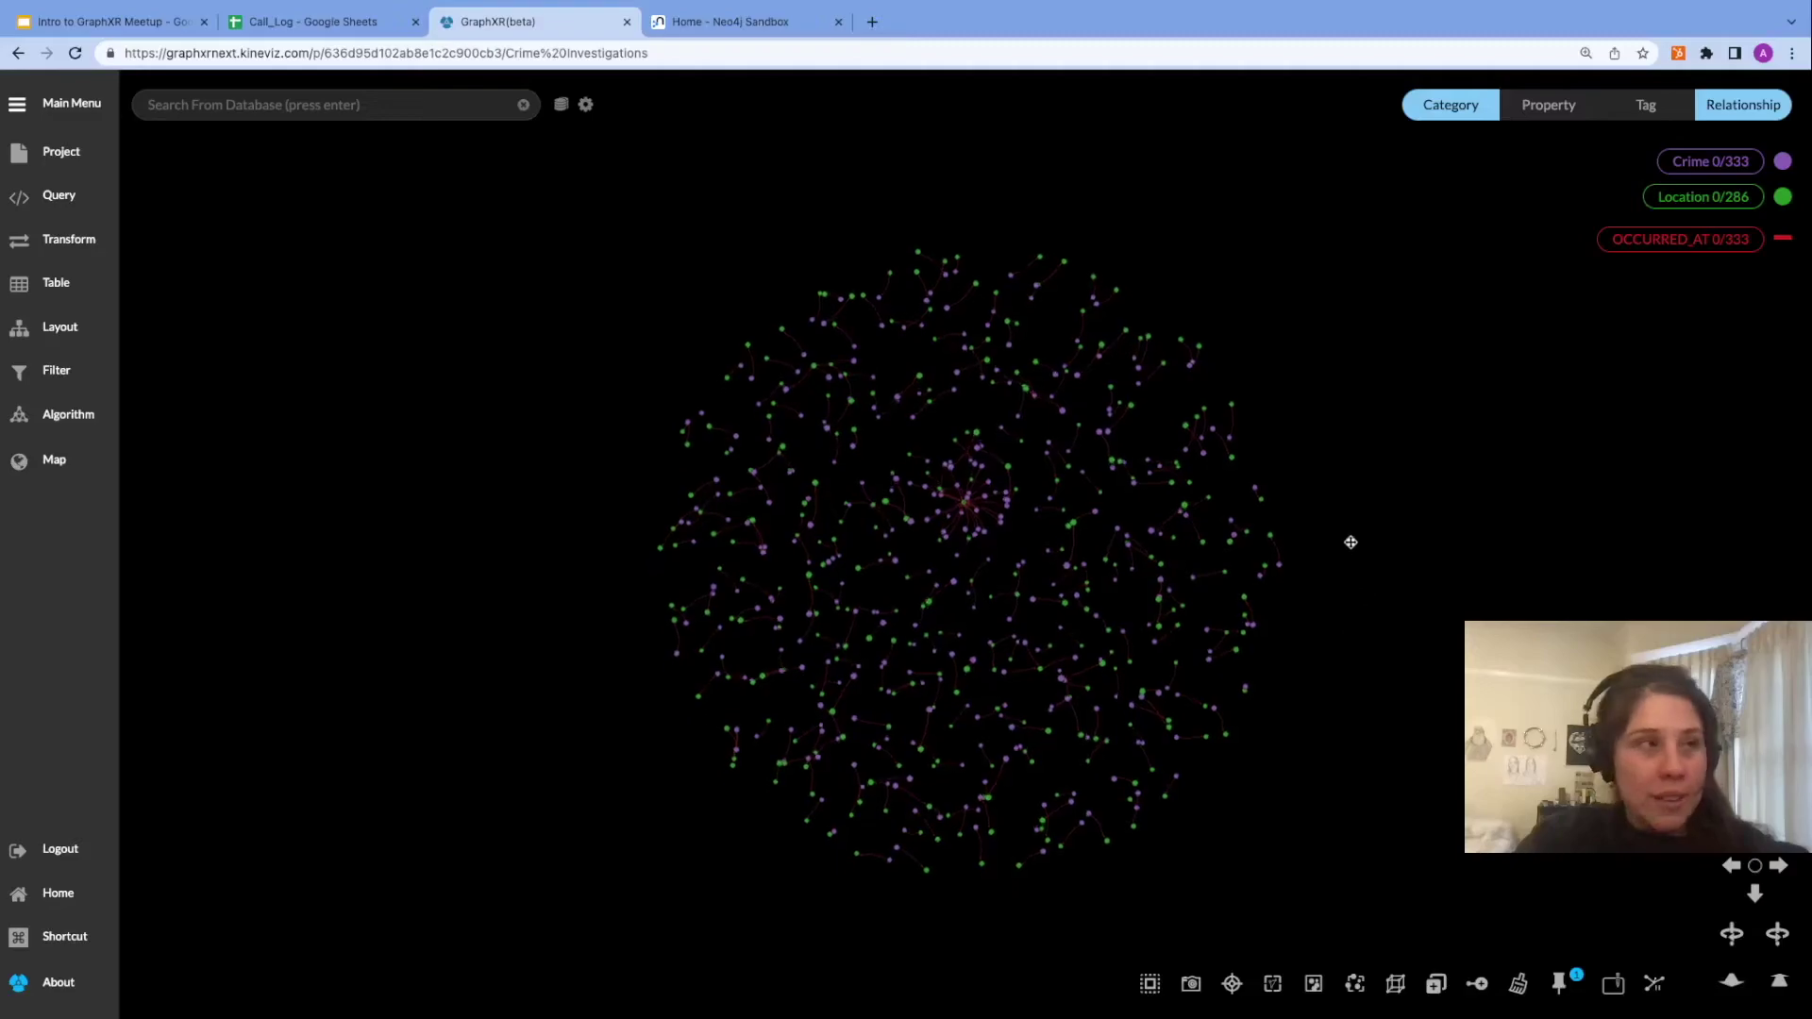
left_click(1518, 983)
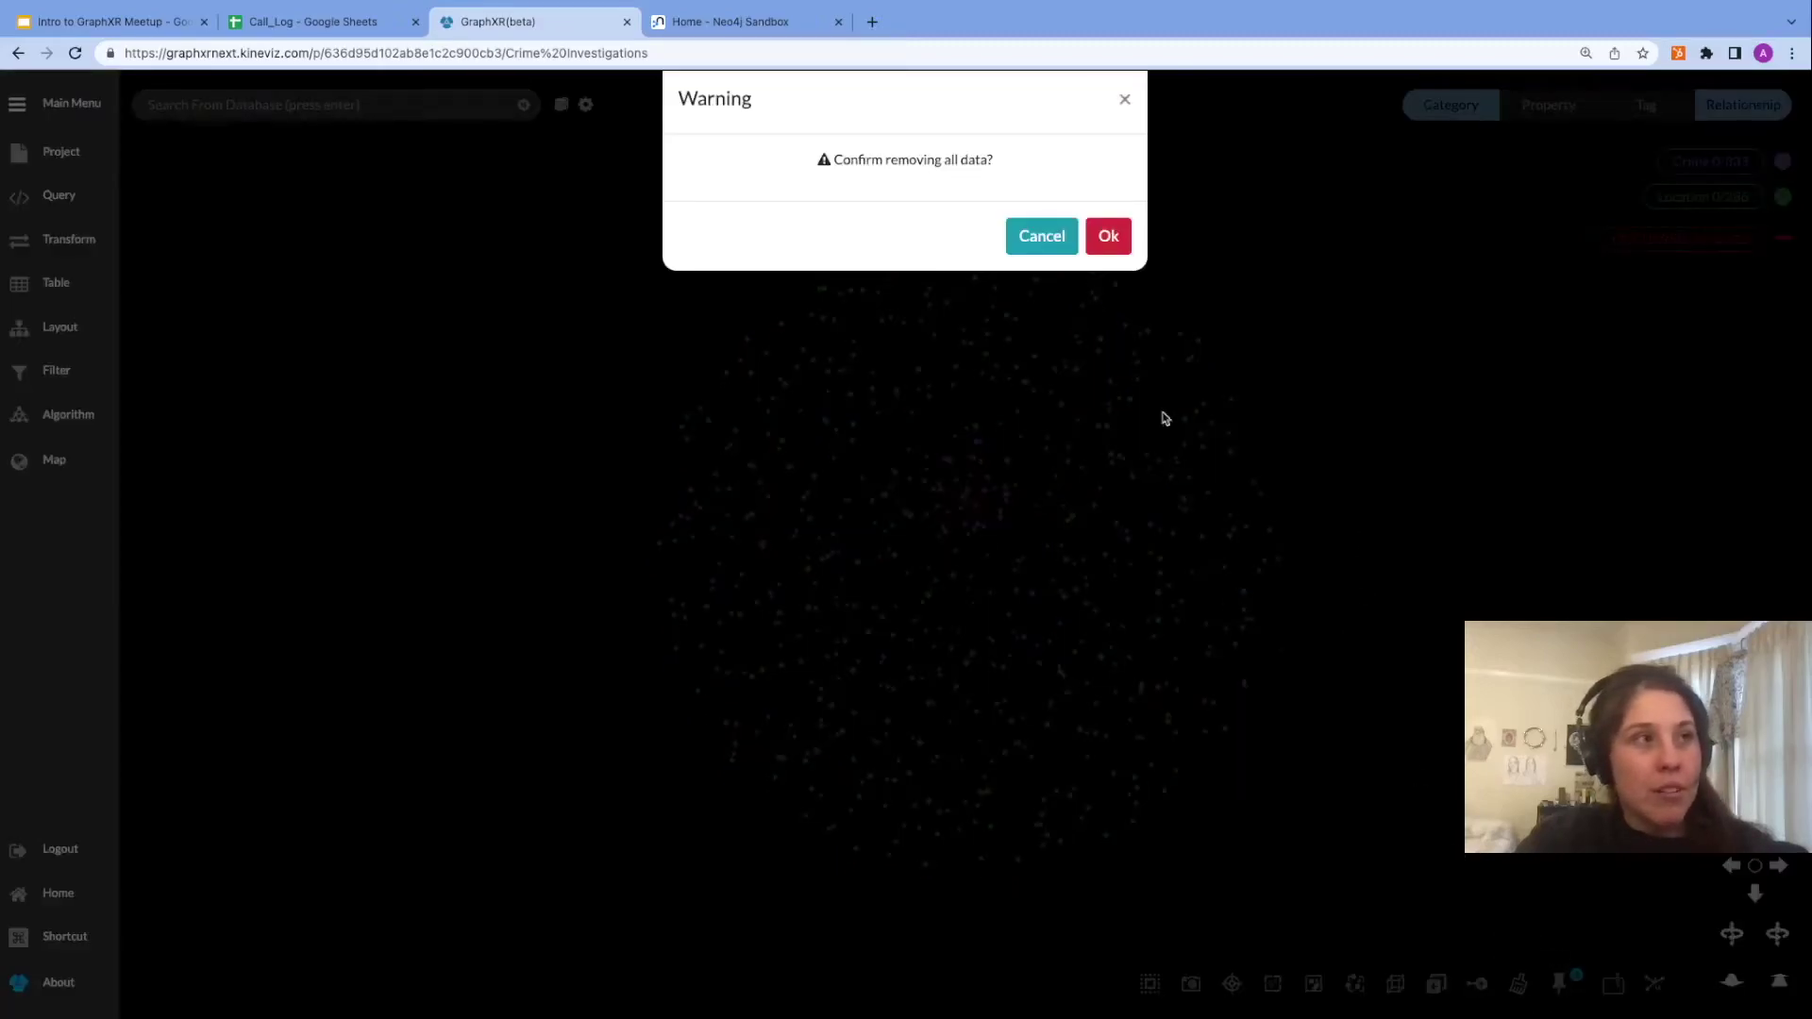
left_click(1109, 237)
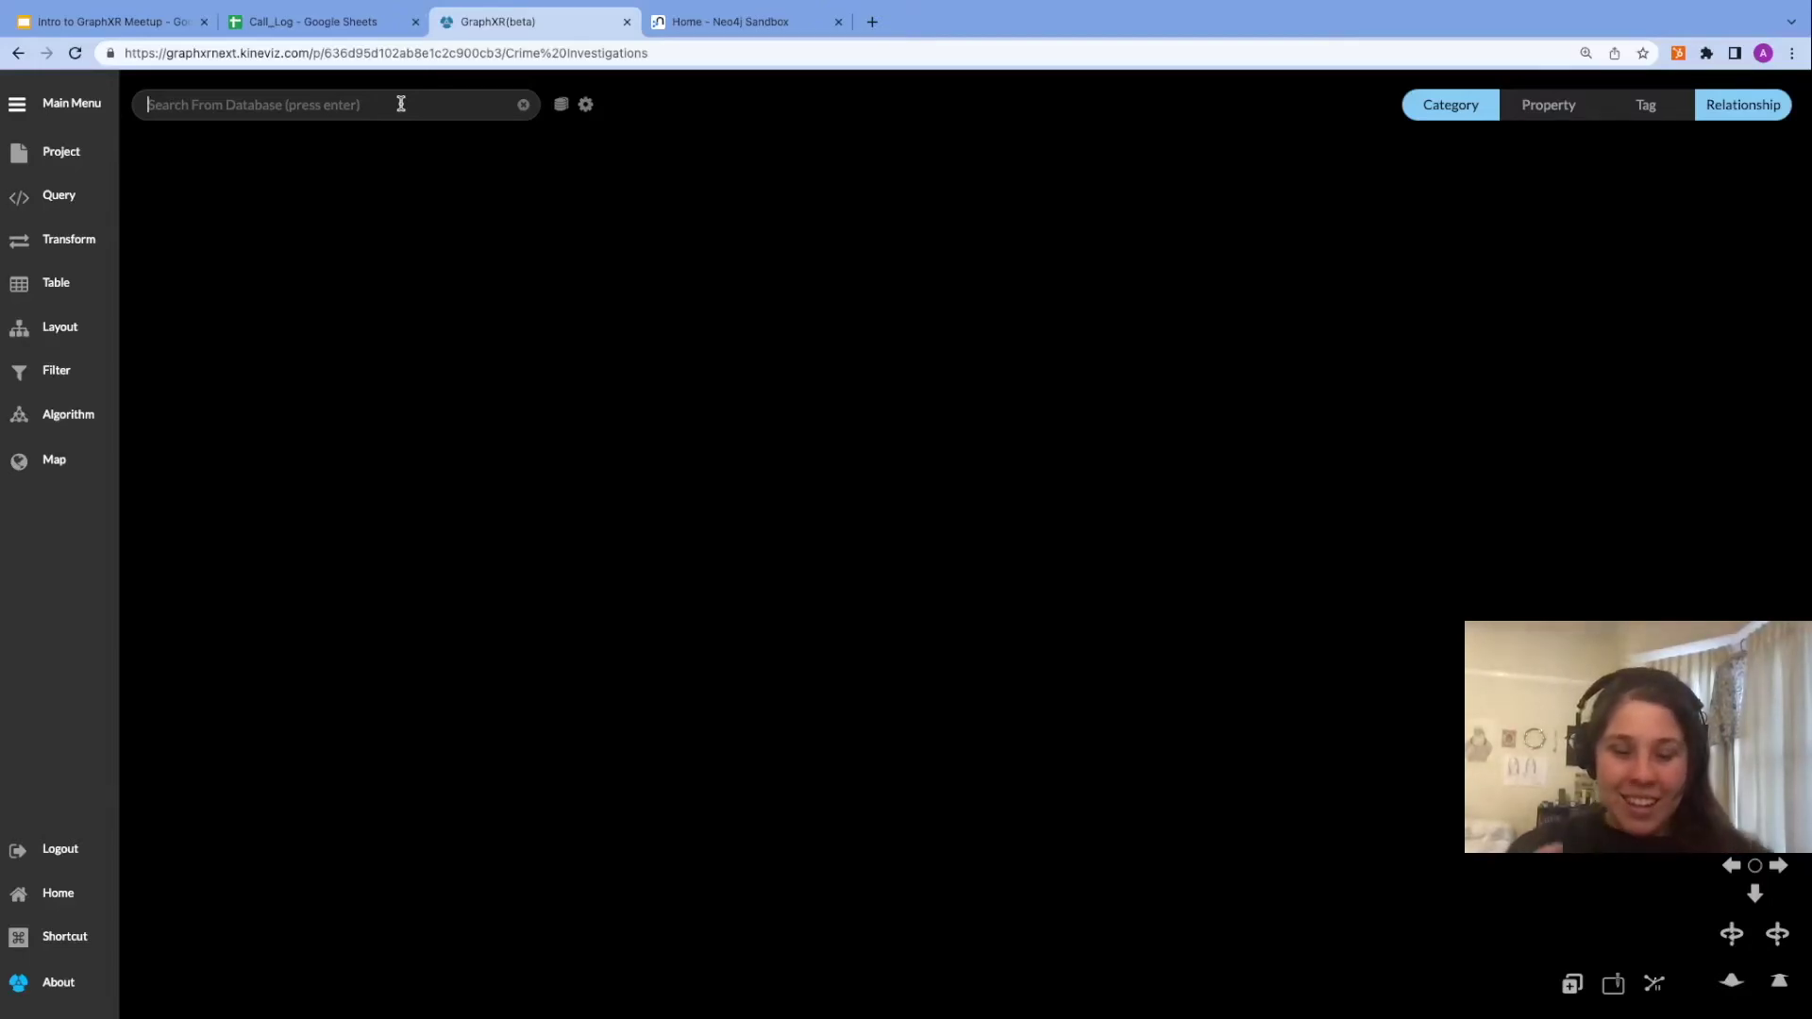
Search the database for the officer by name, add the matching Officer node to the graph, and clear the search.
type("(")
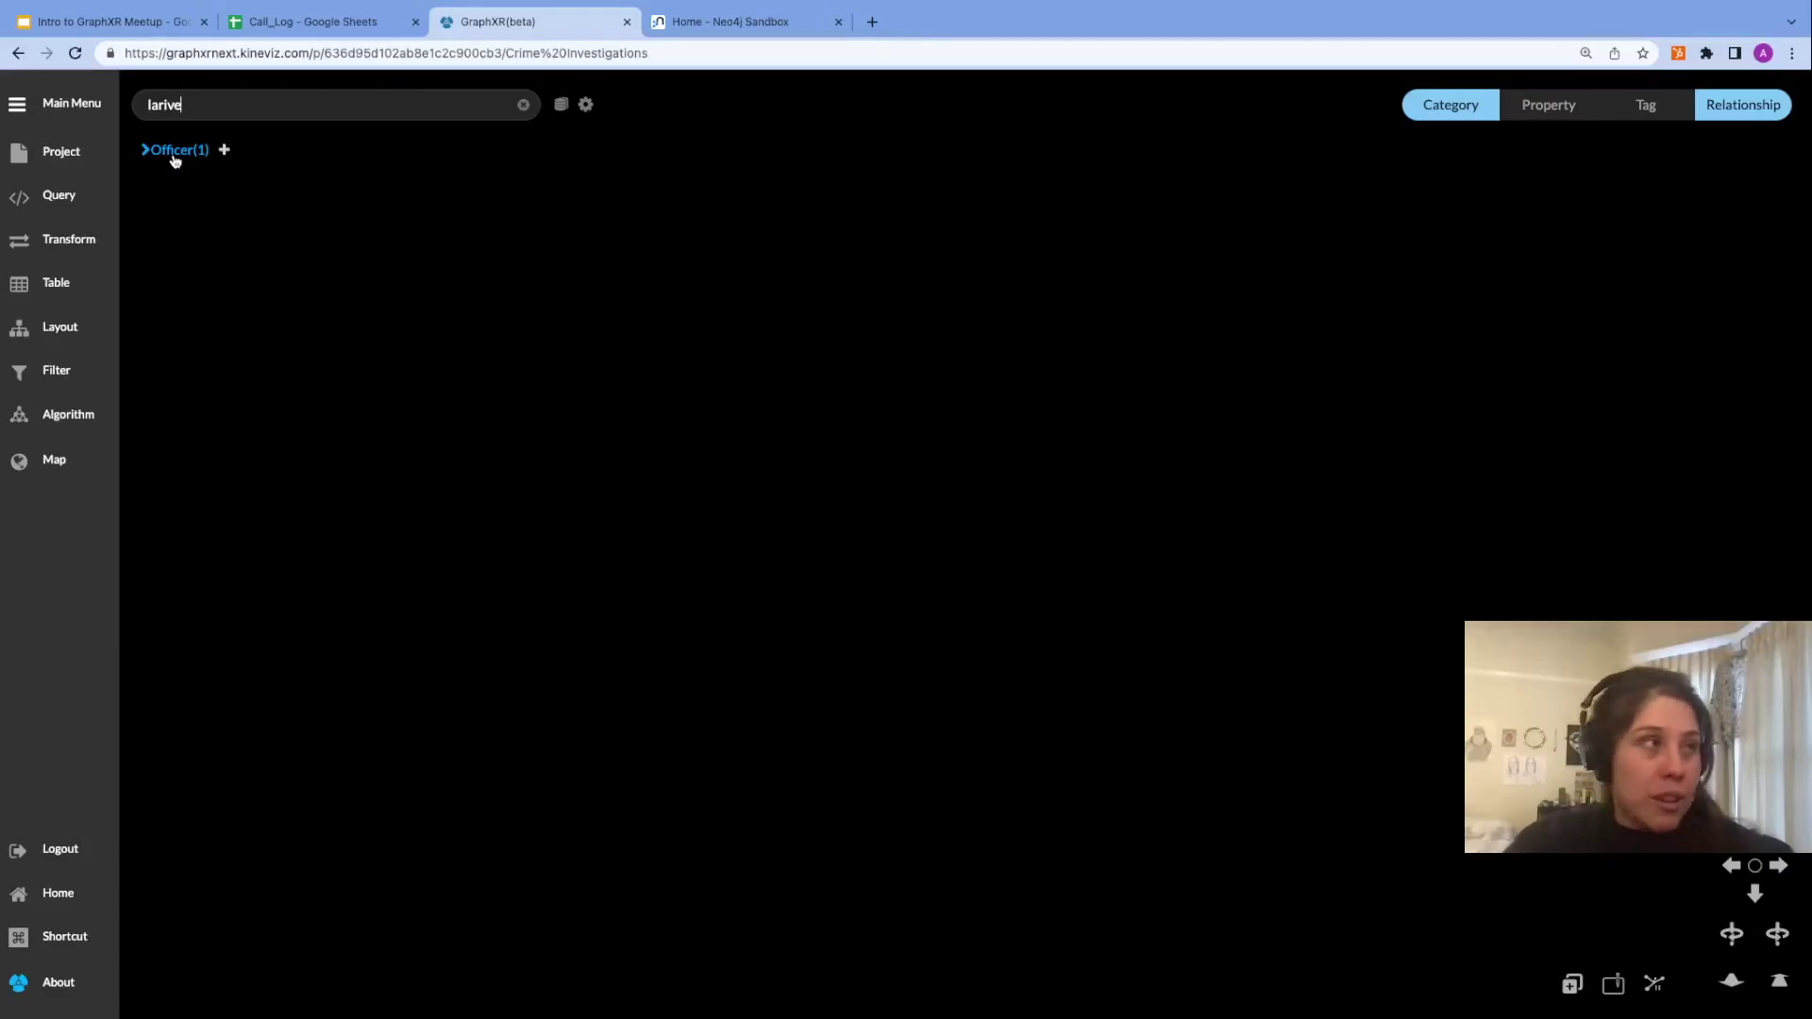
left_click(226, 152)
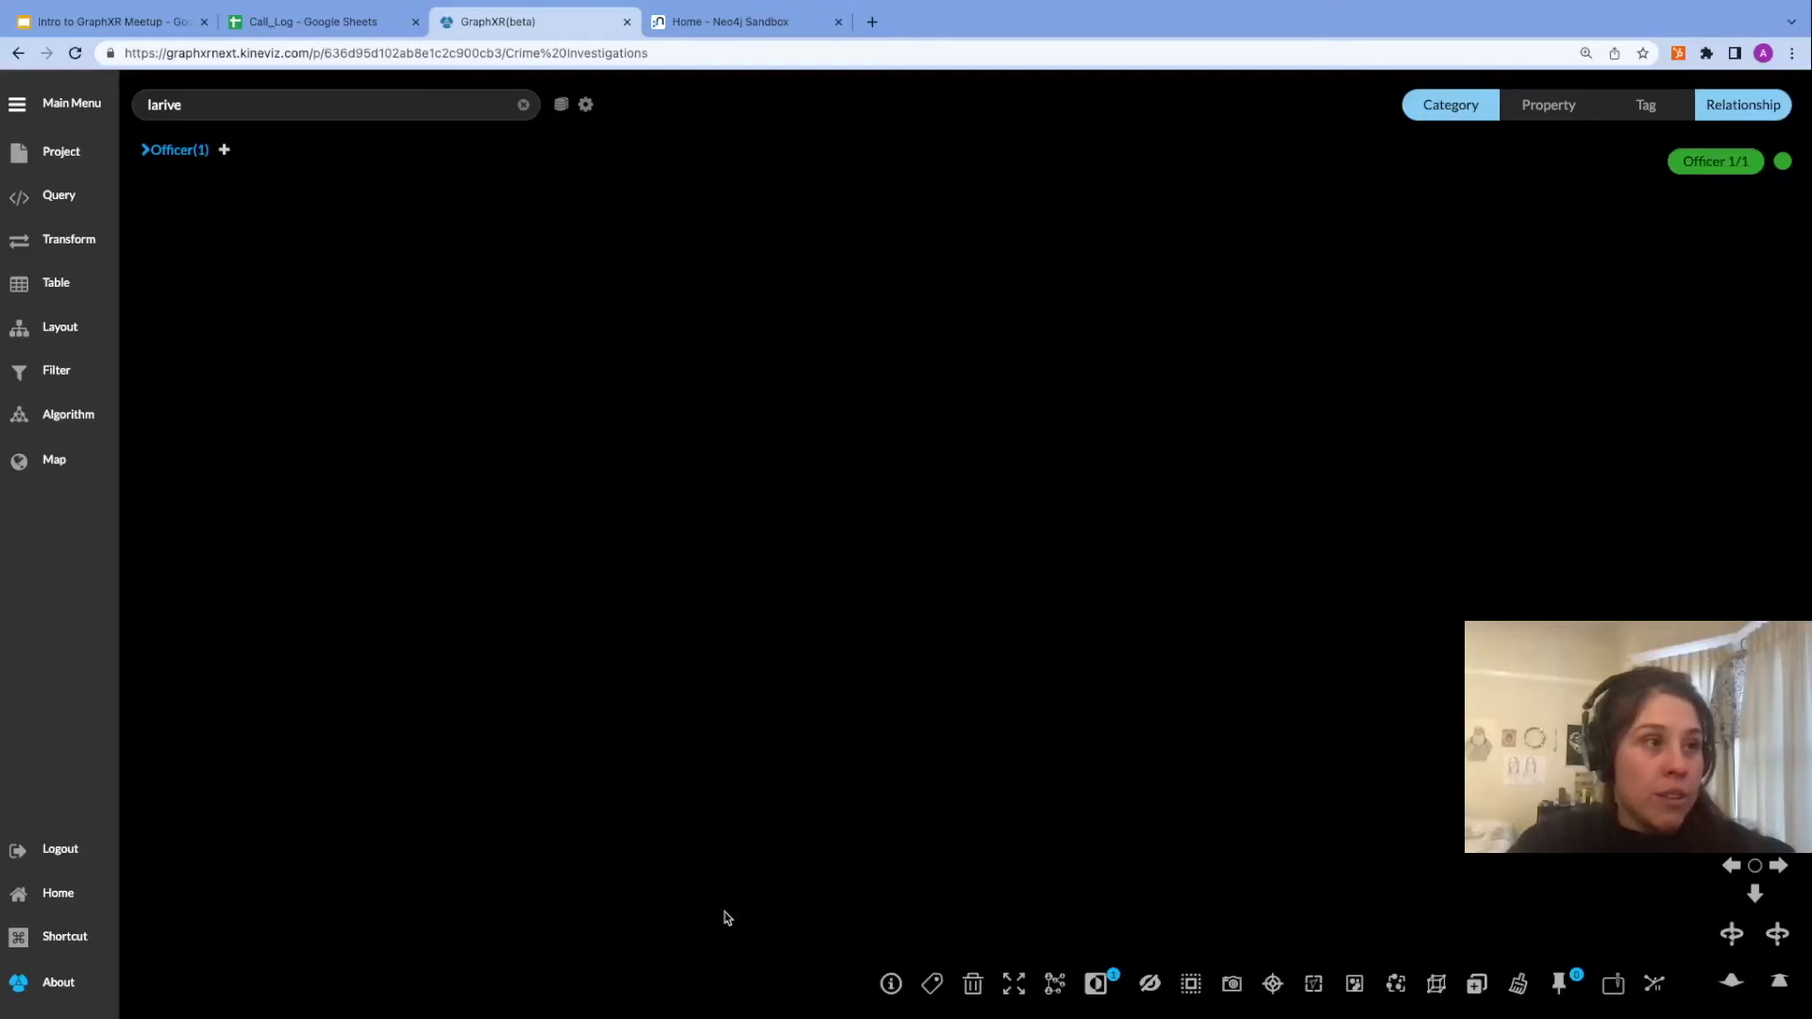
left_click(1275, 985)
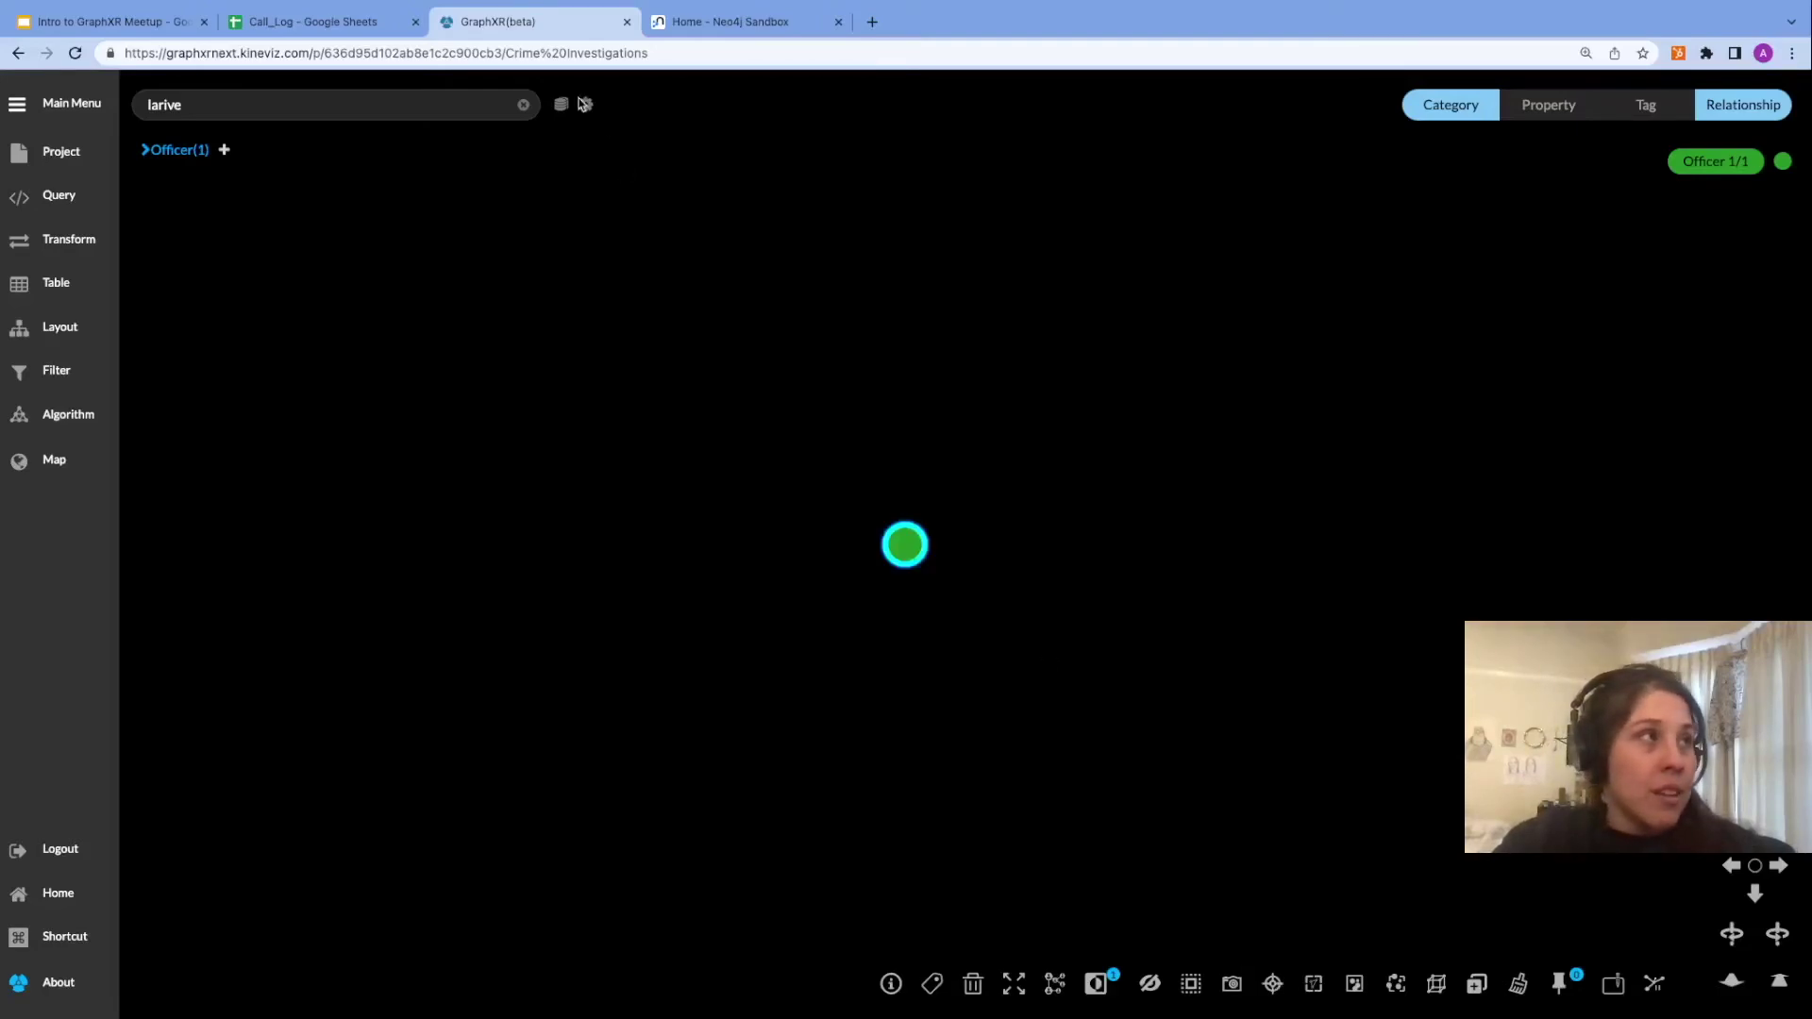
left_click(526, 110)
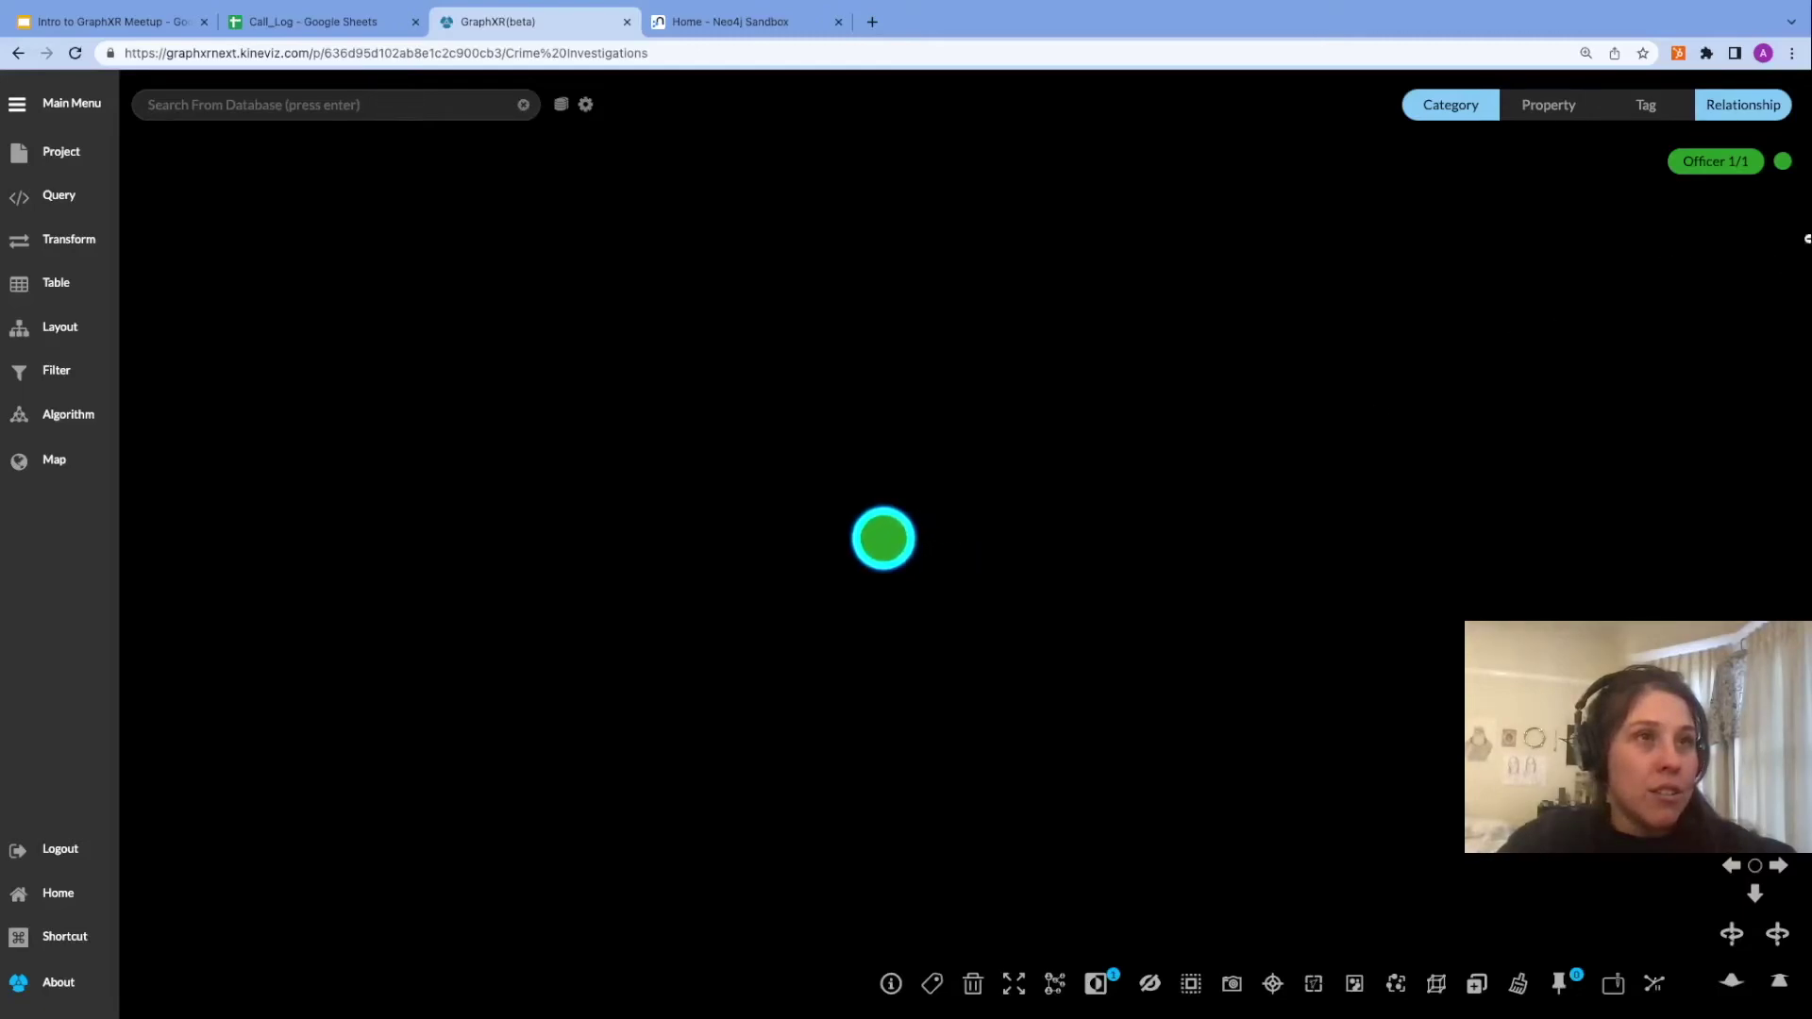
Give the Officer category a person icon, found by searching the icons for "pers".
left_click(1782, 164)
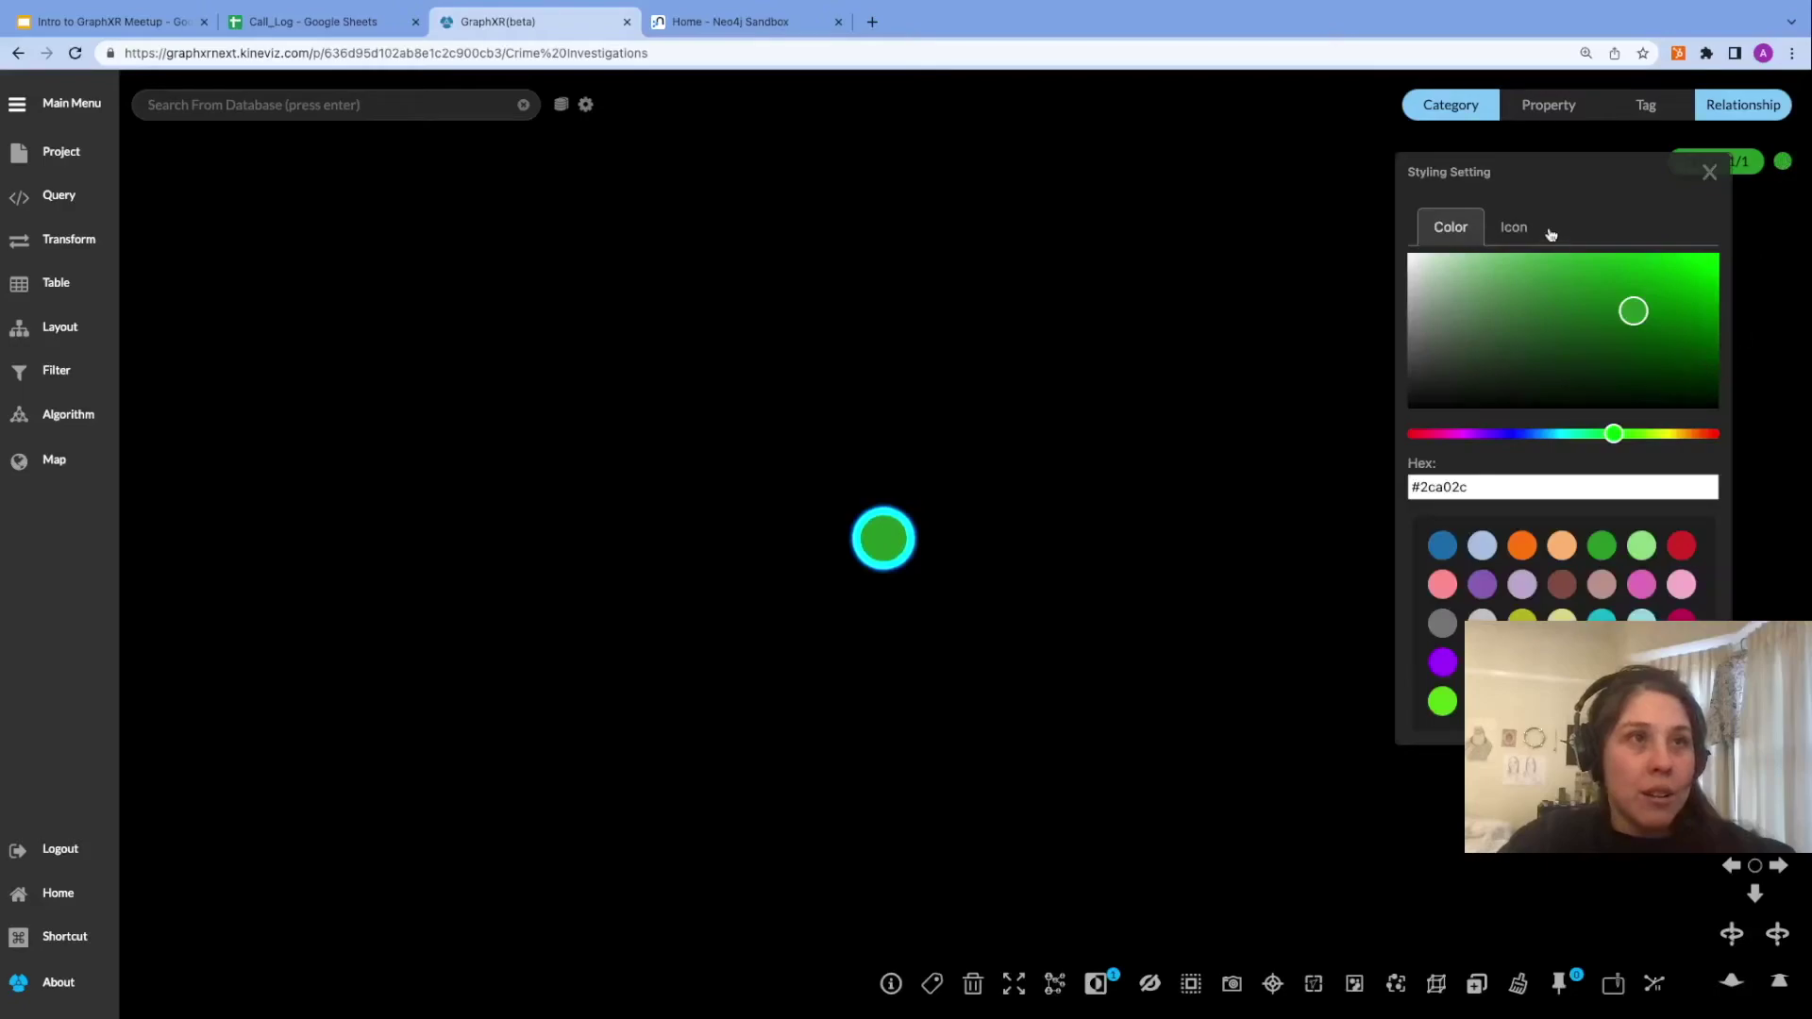
left_click(1516, 227)
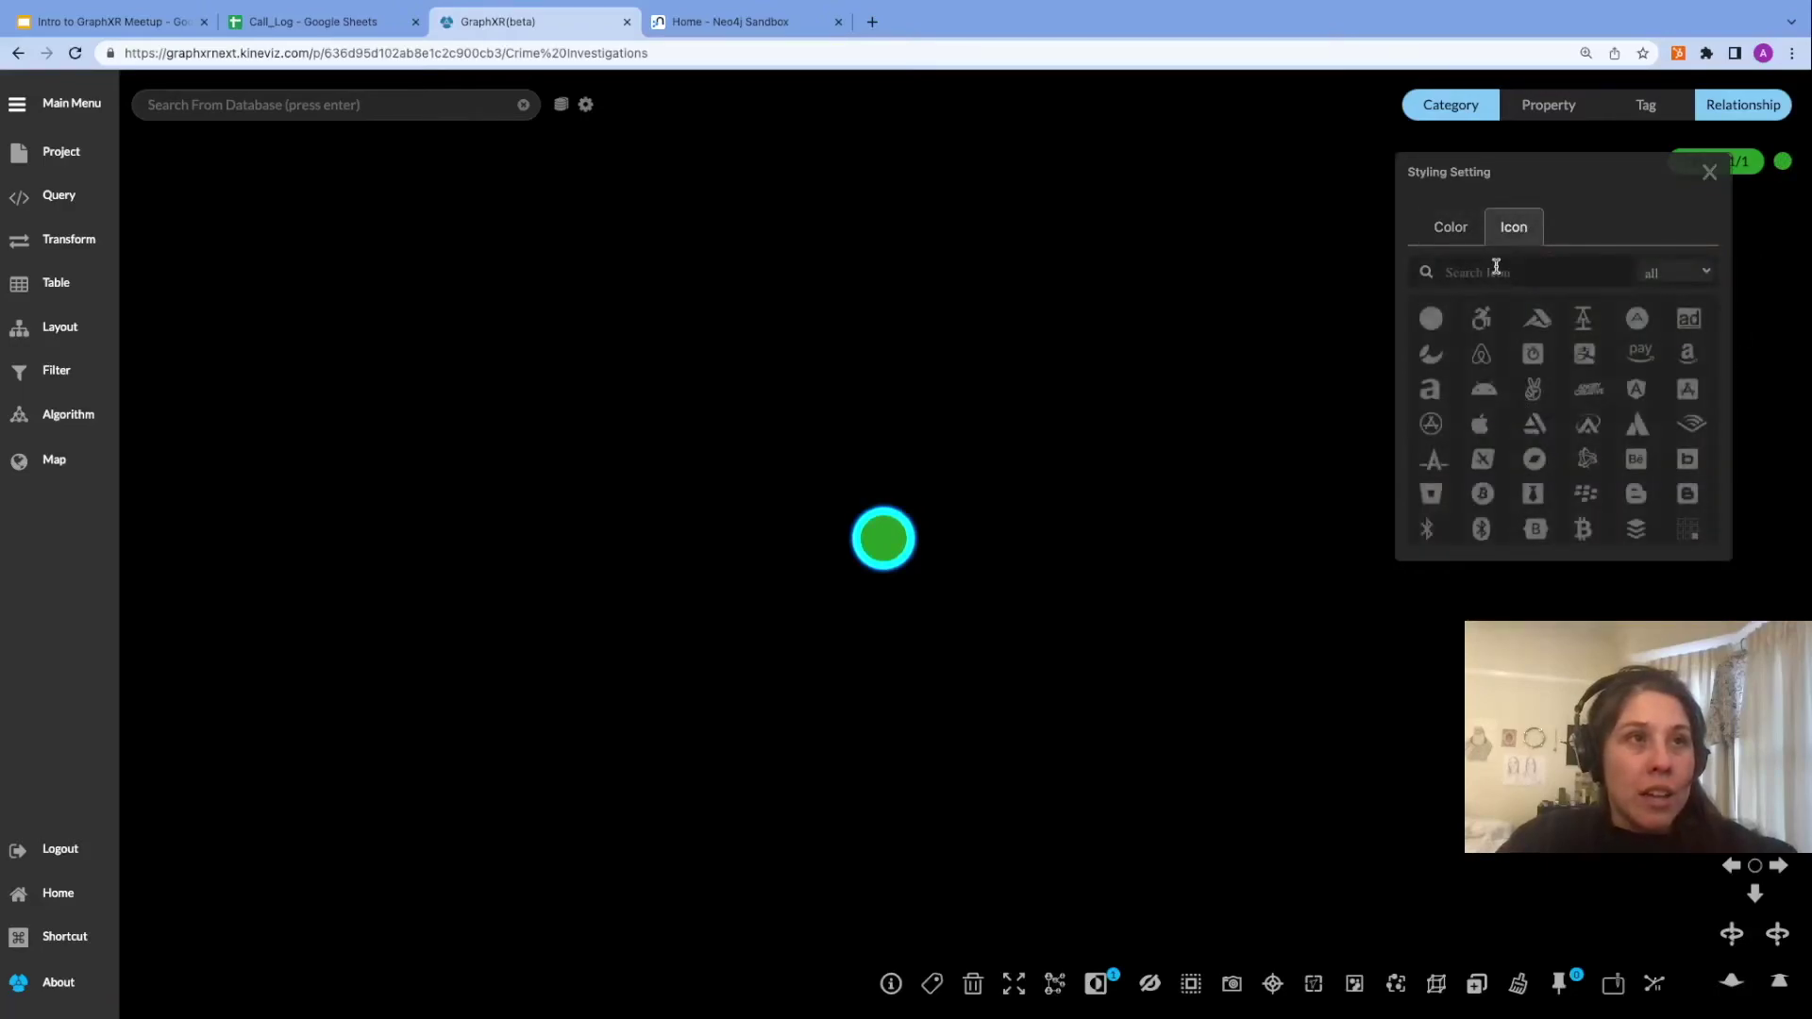
type("peron")
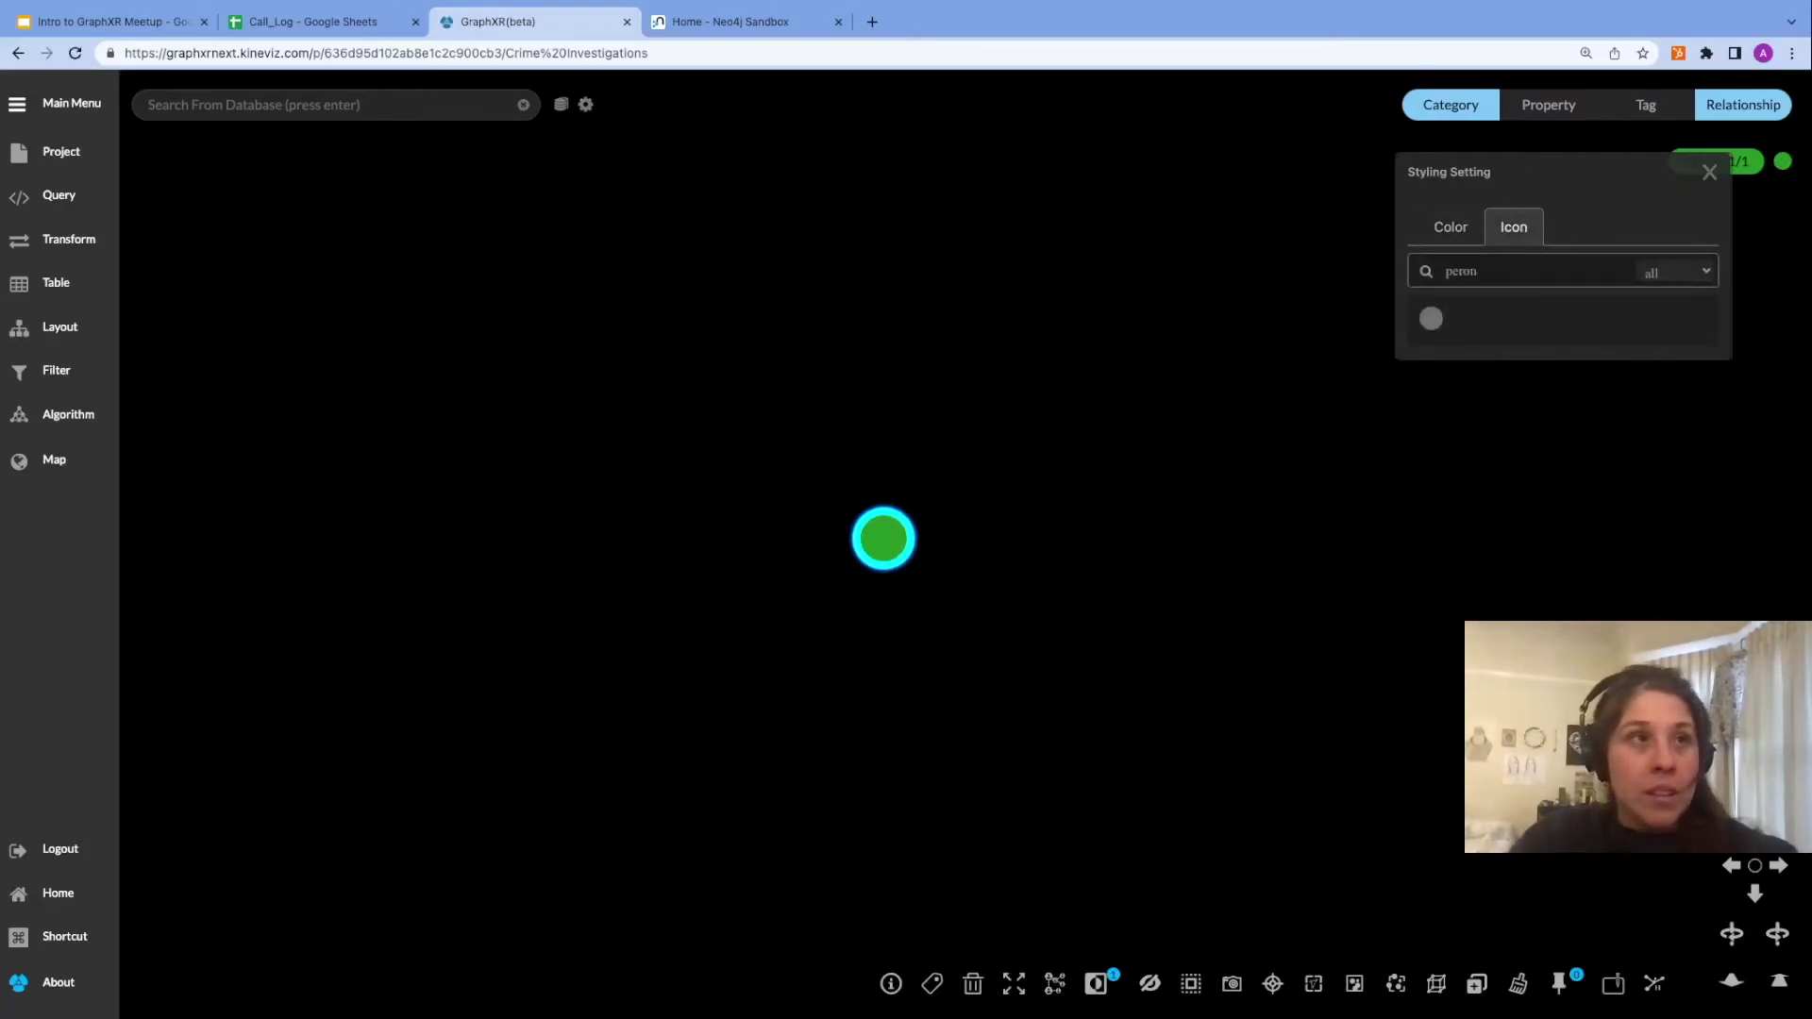
key("BackSpace")
key("BackSpace")
type("s")
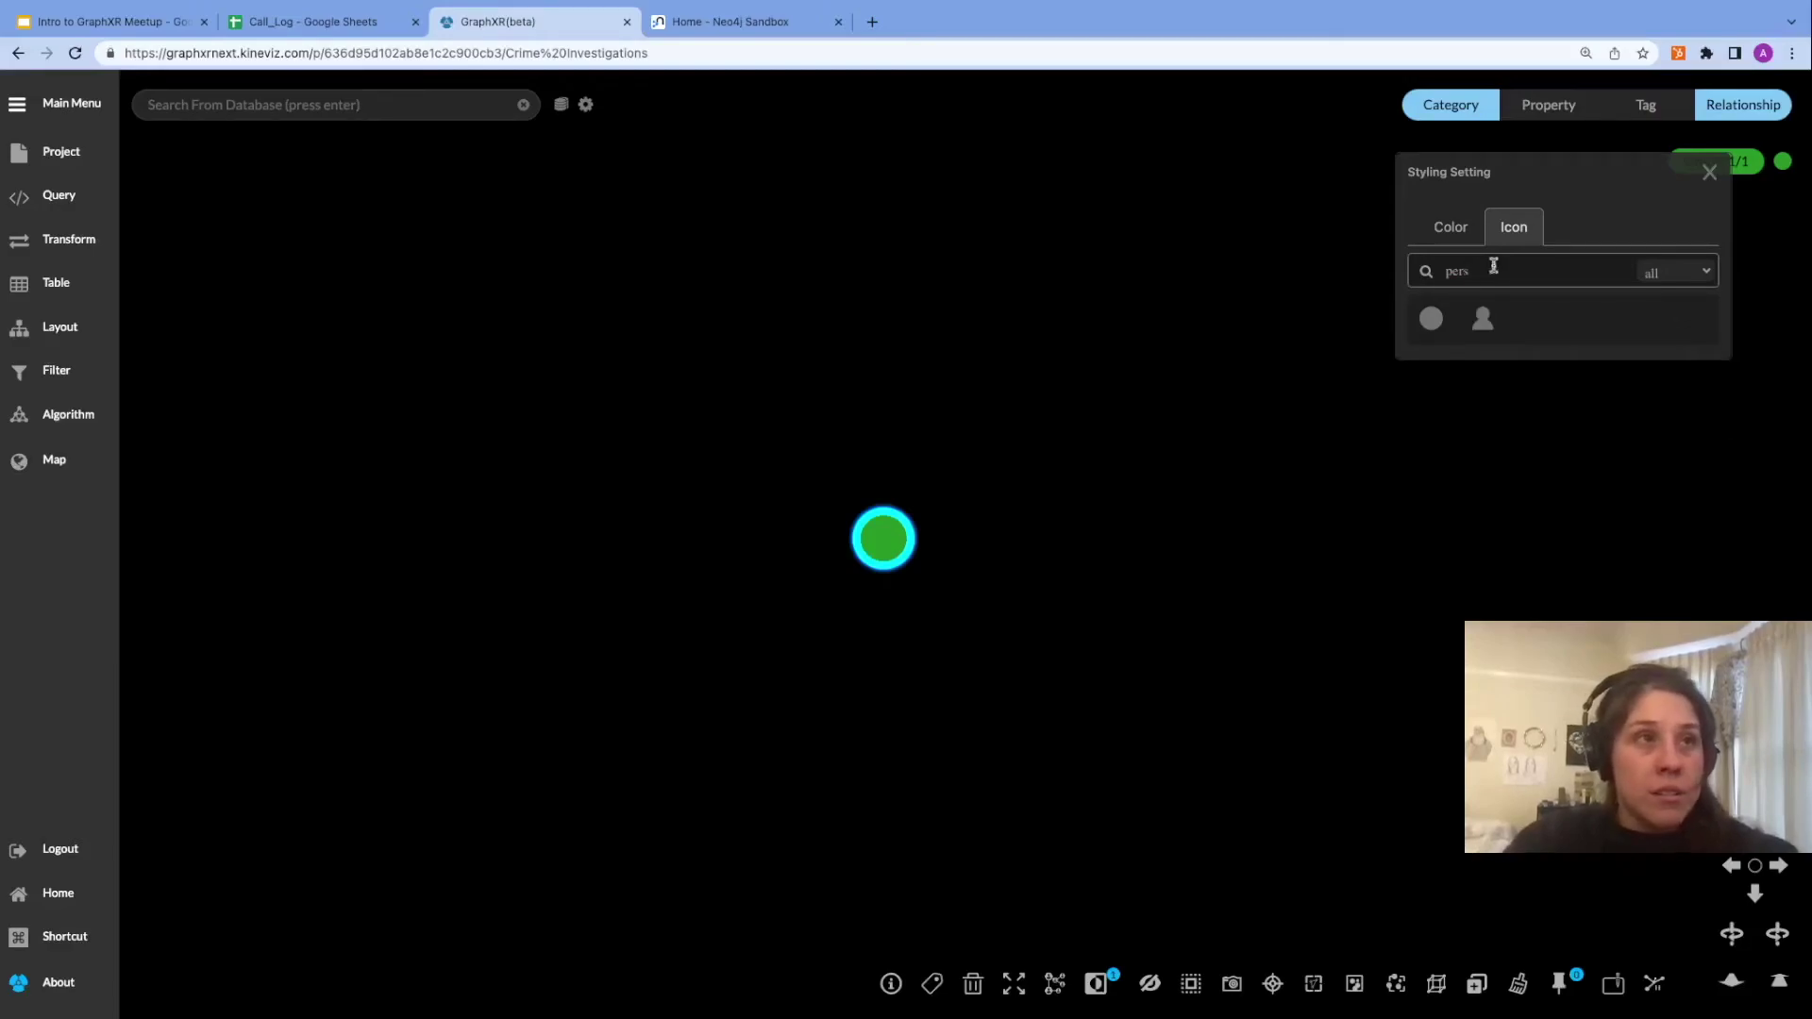
left_click(1483, 319)
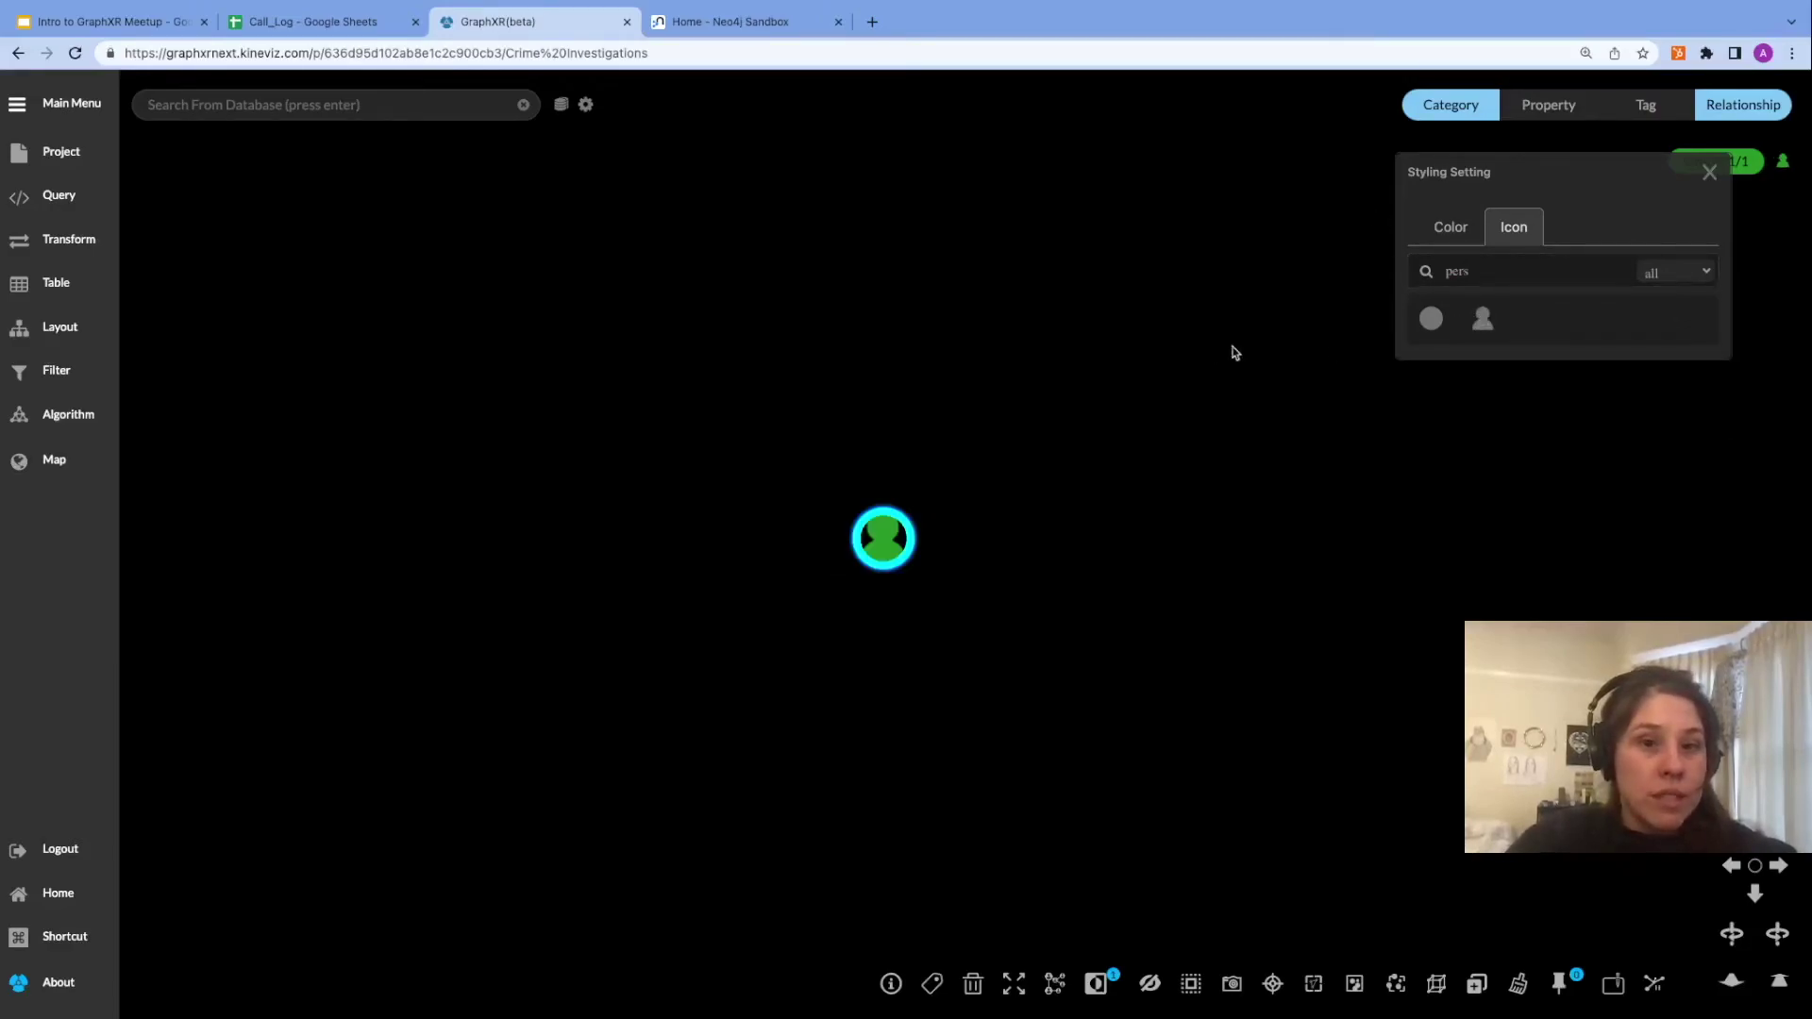
Caption Officer nodes with their name and surname properties, and close the styling settings.
left_click(63, 152)
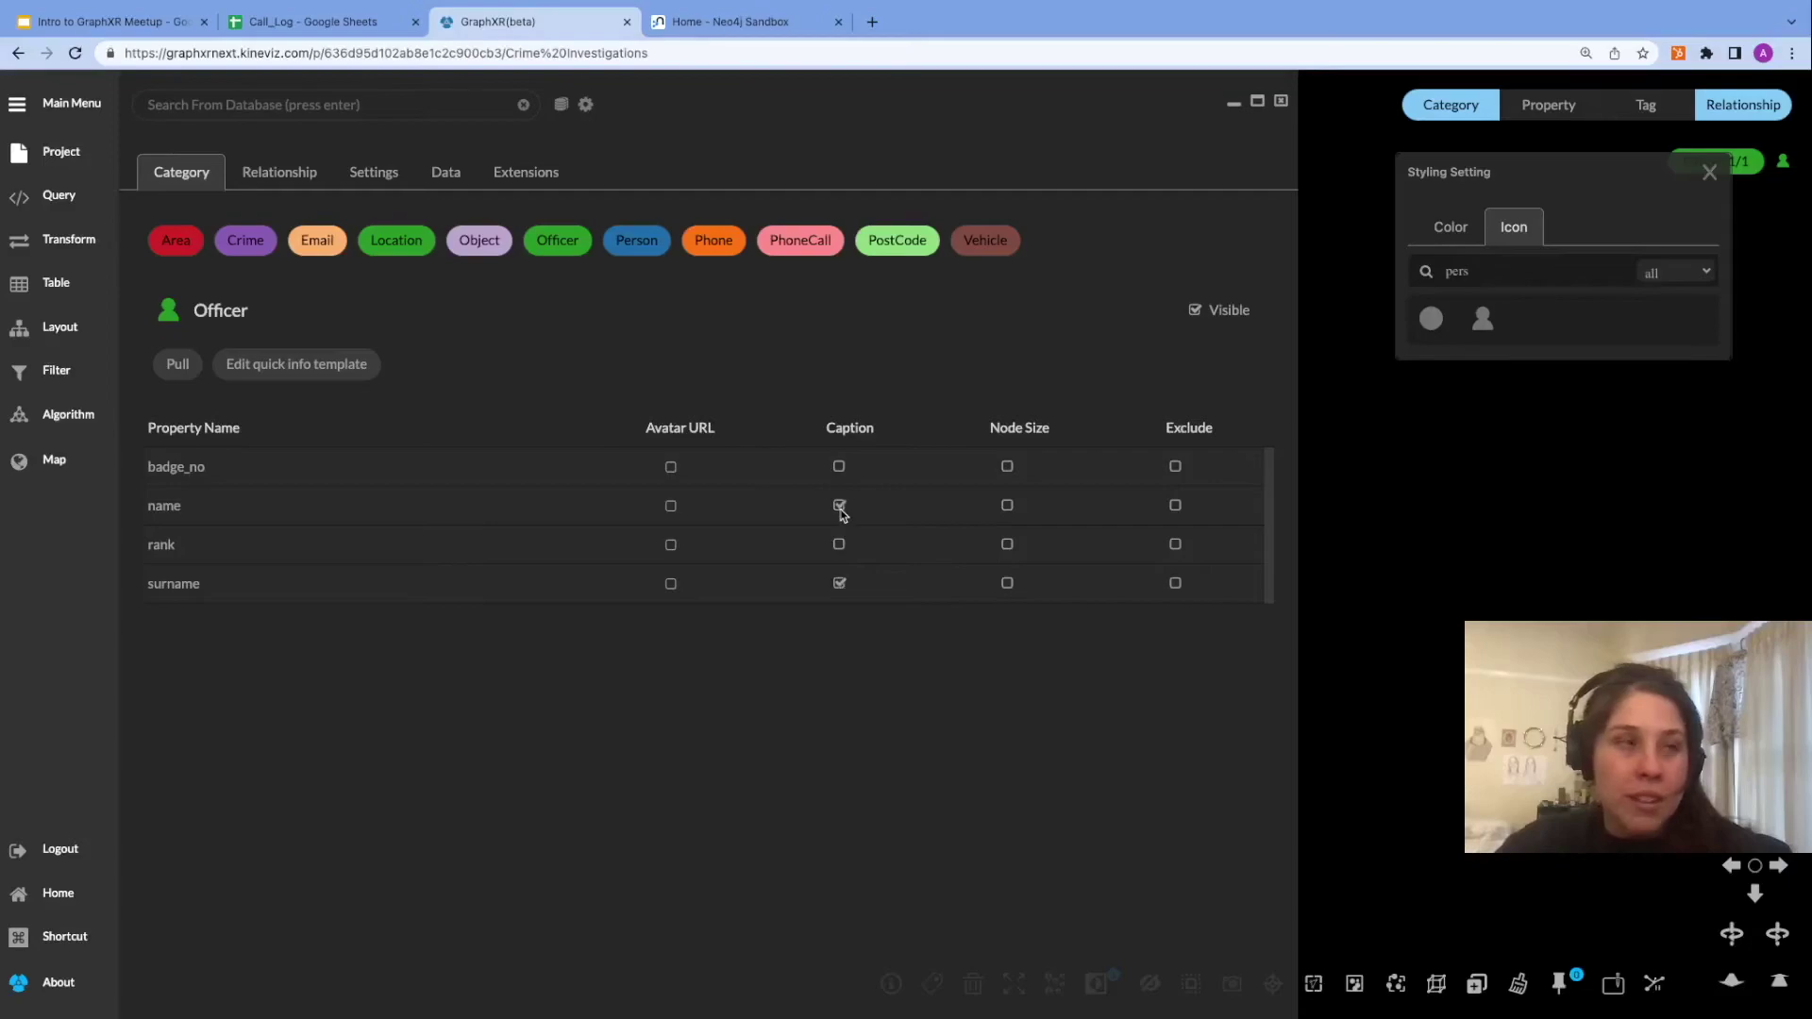
left_click(1283, 103)
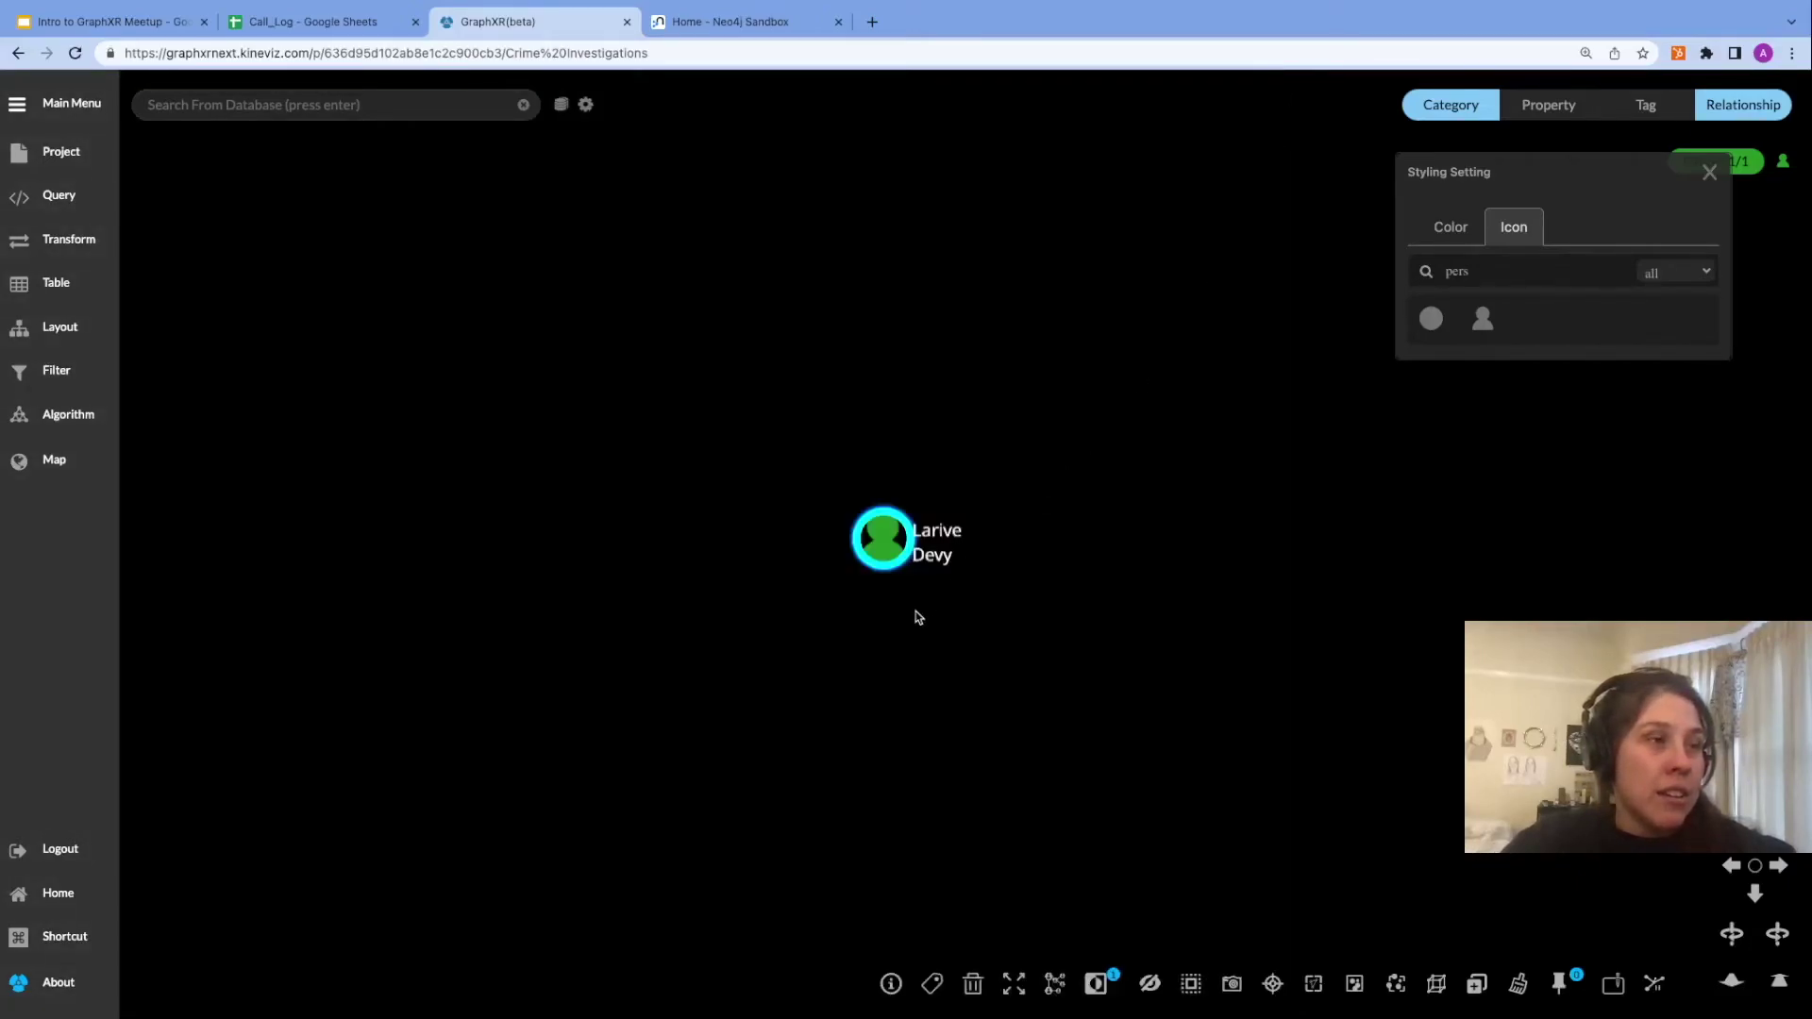
left_click(916, 613)
left_click(1709, 172)
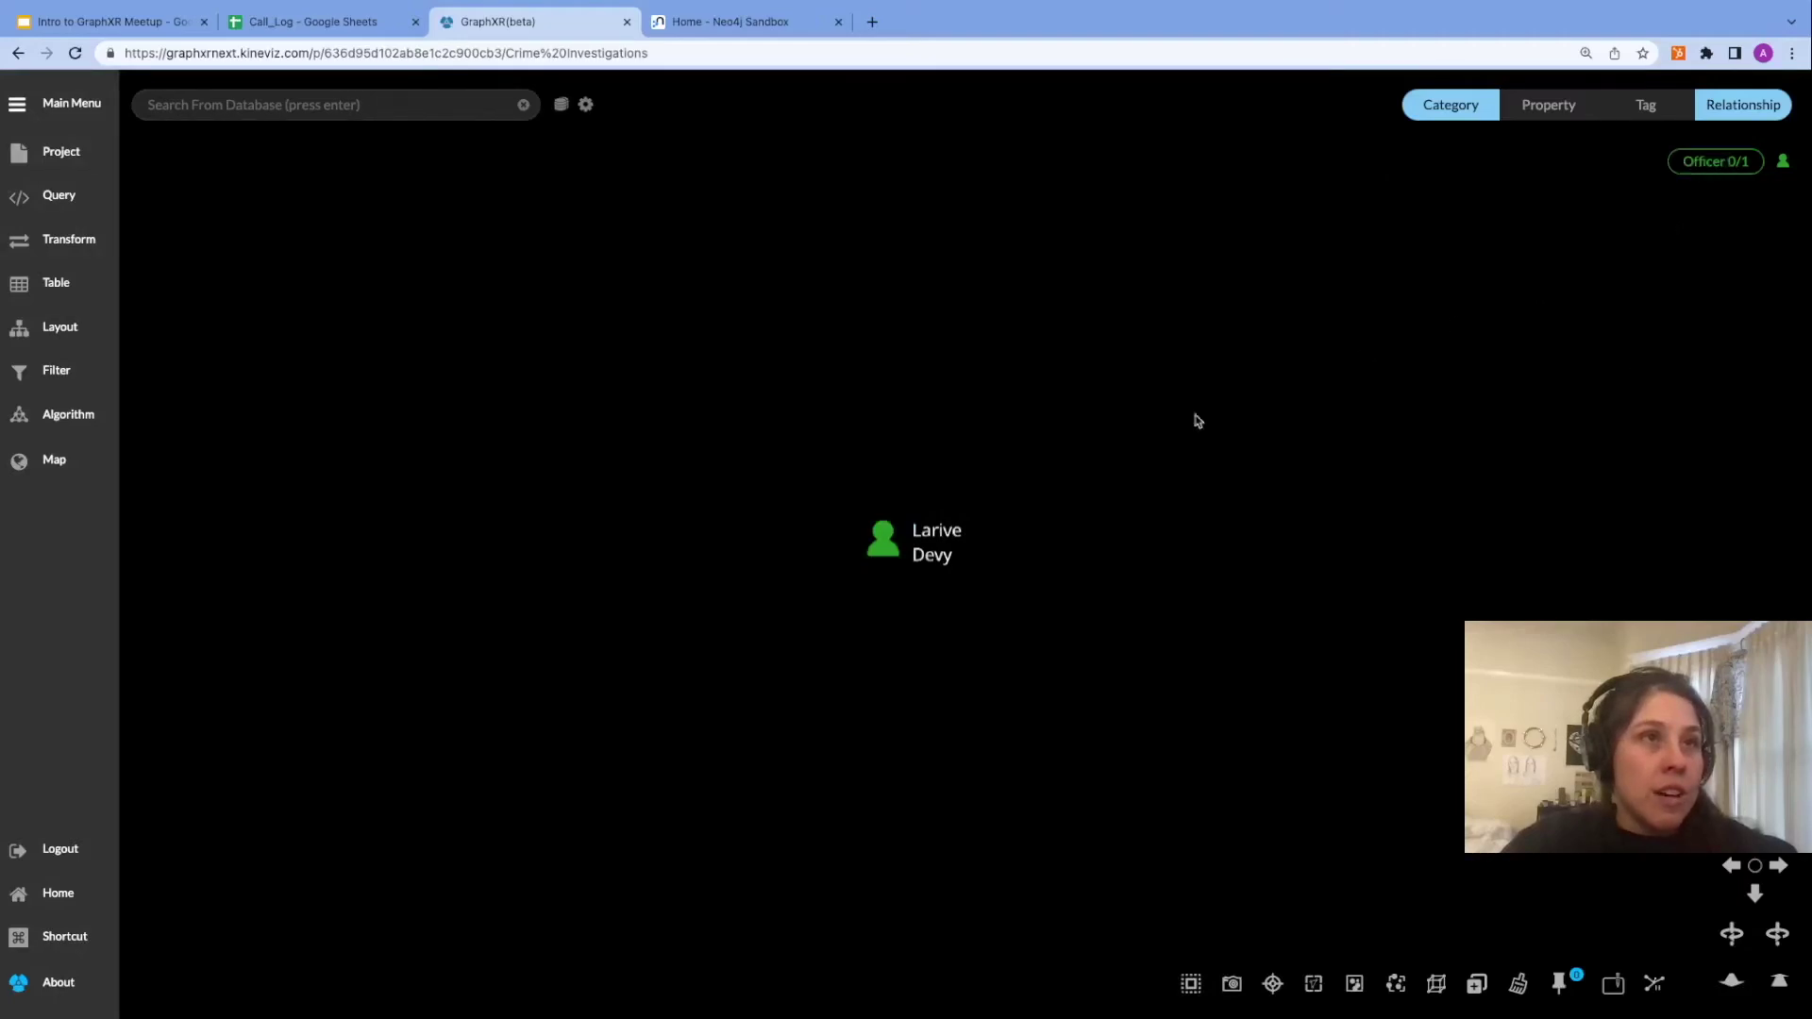
Expand the officer's node along the INVESTIGATED_BY relationship to bring in the connected crimes.
scroll(1011, 512, "up", 5)
left_click_drag(967, 616, 1023, 611)
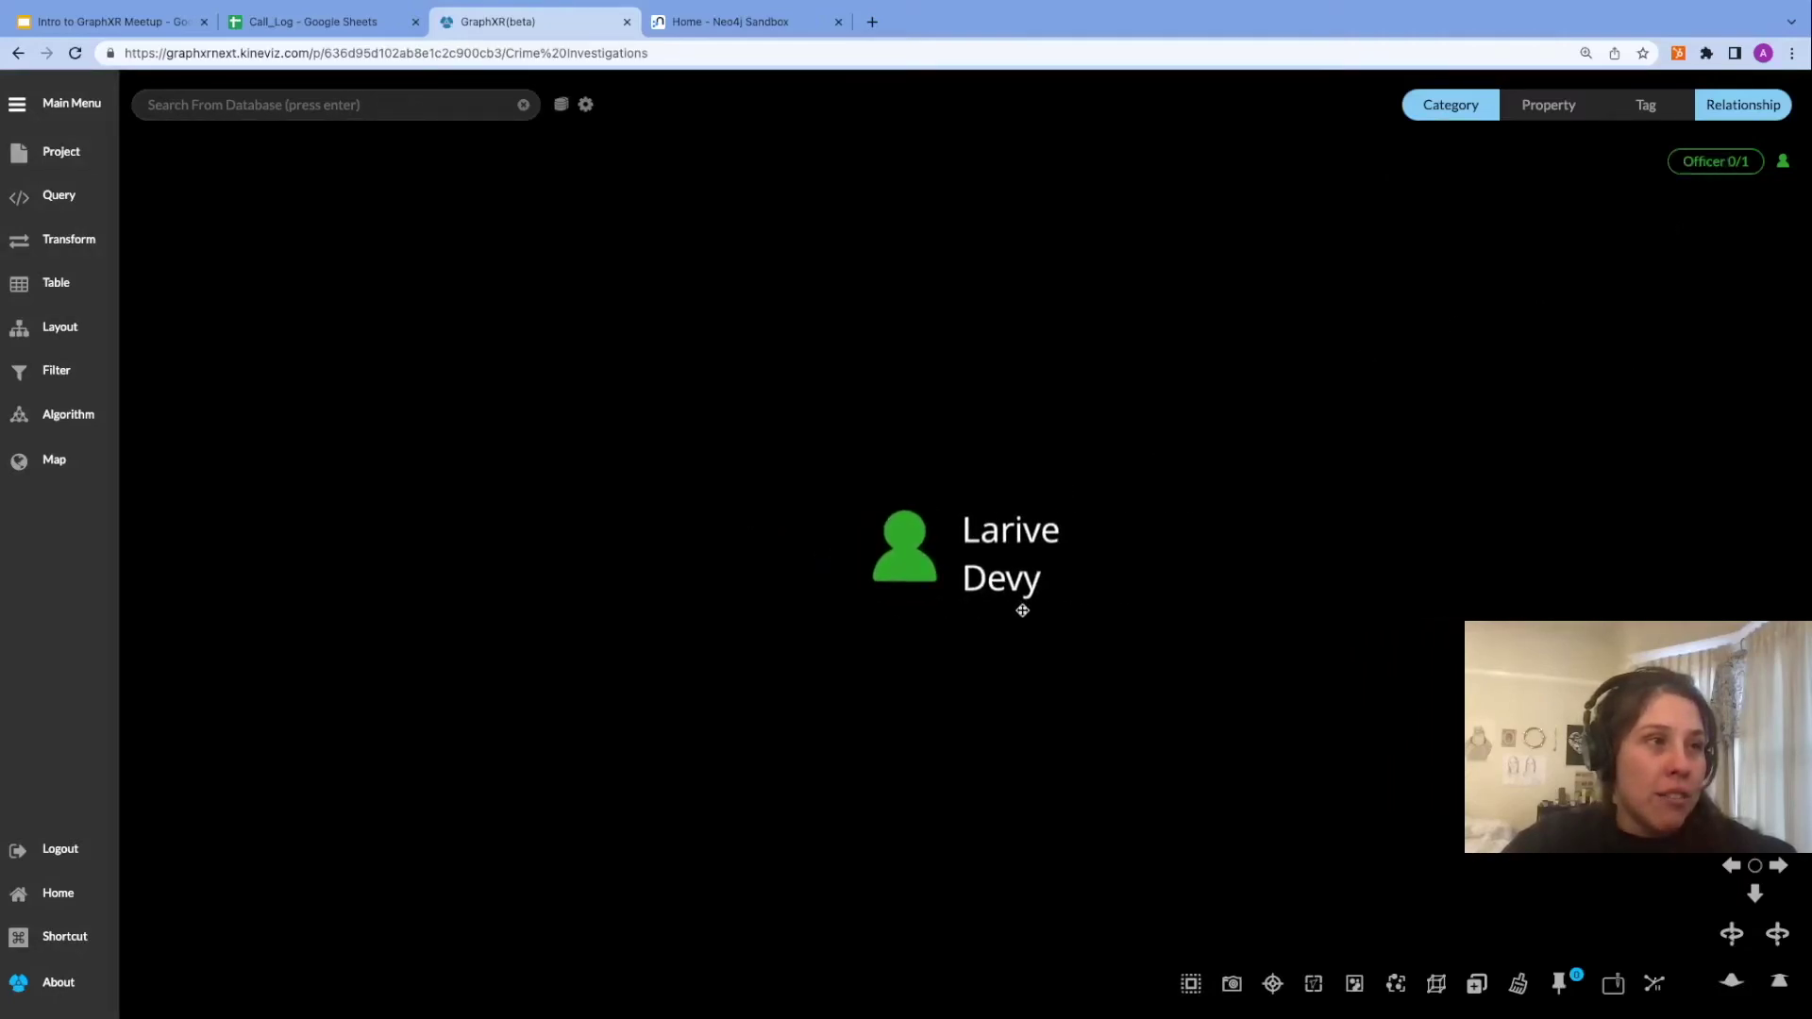
right_click(902, 571)
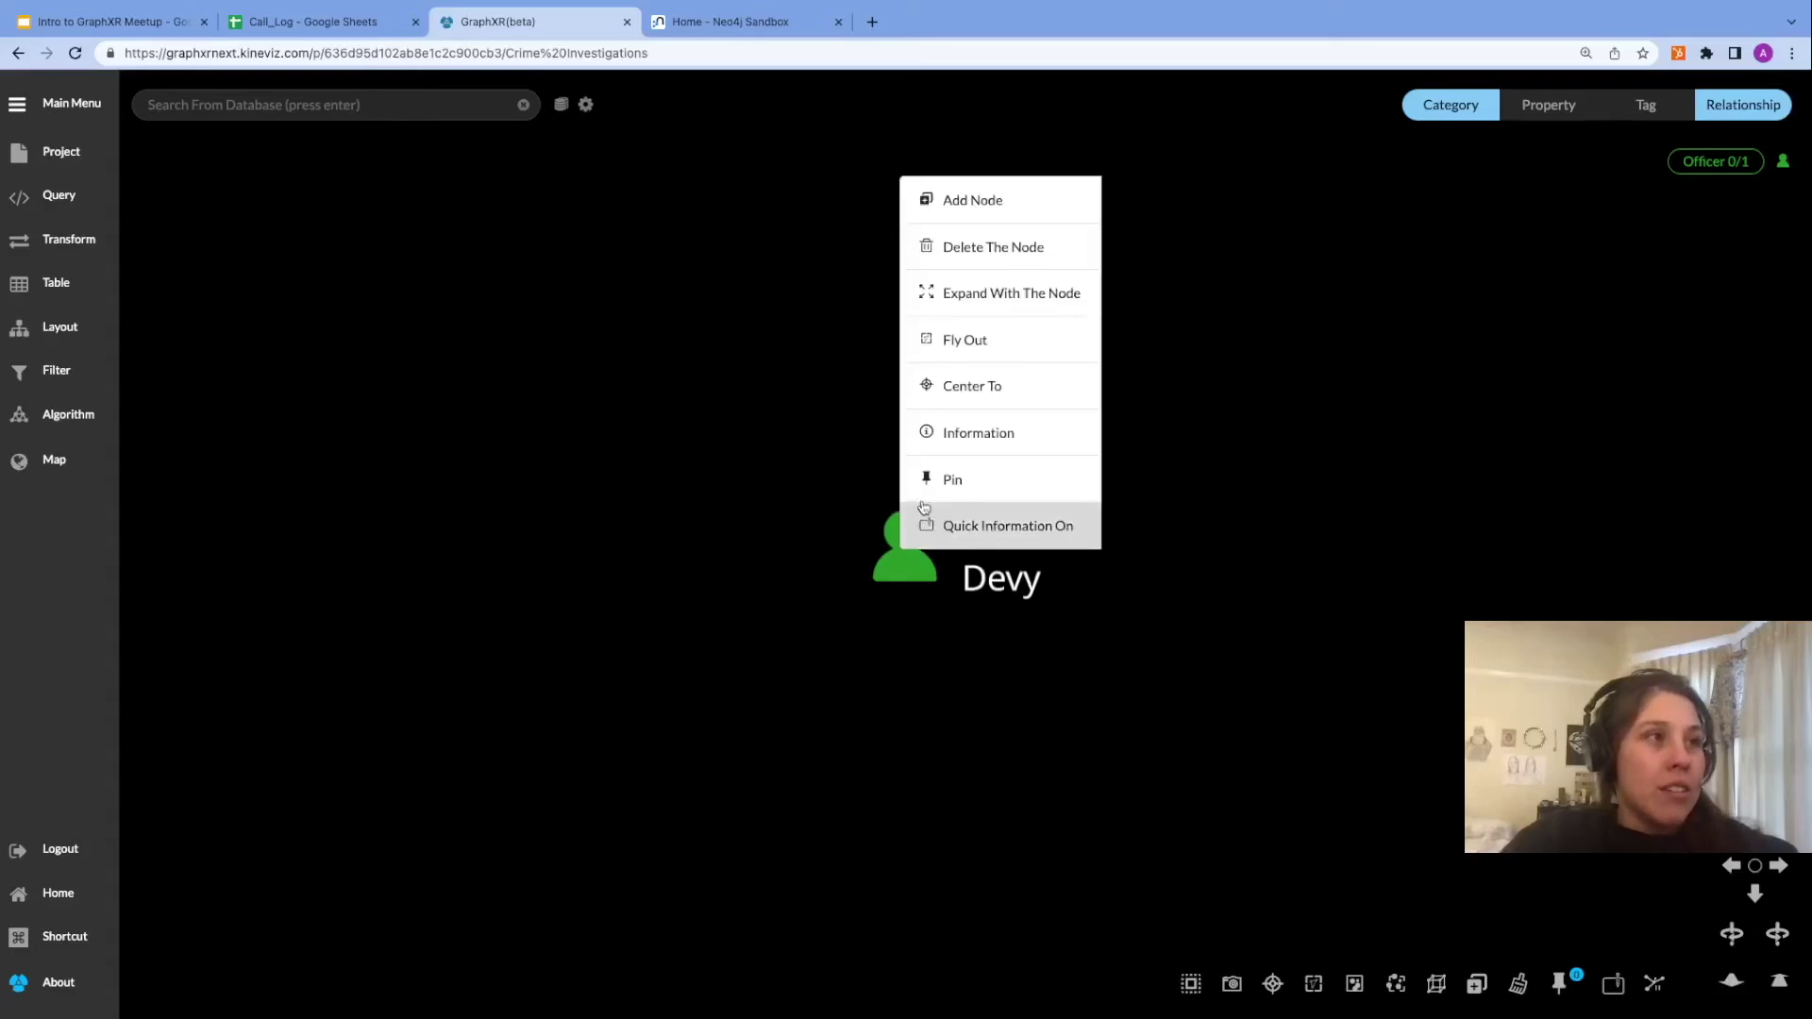
left_click(1027, 311)
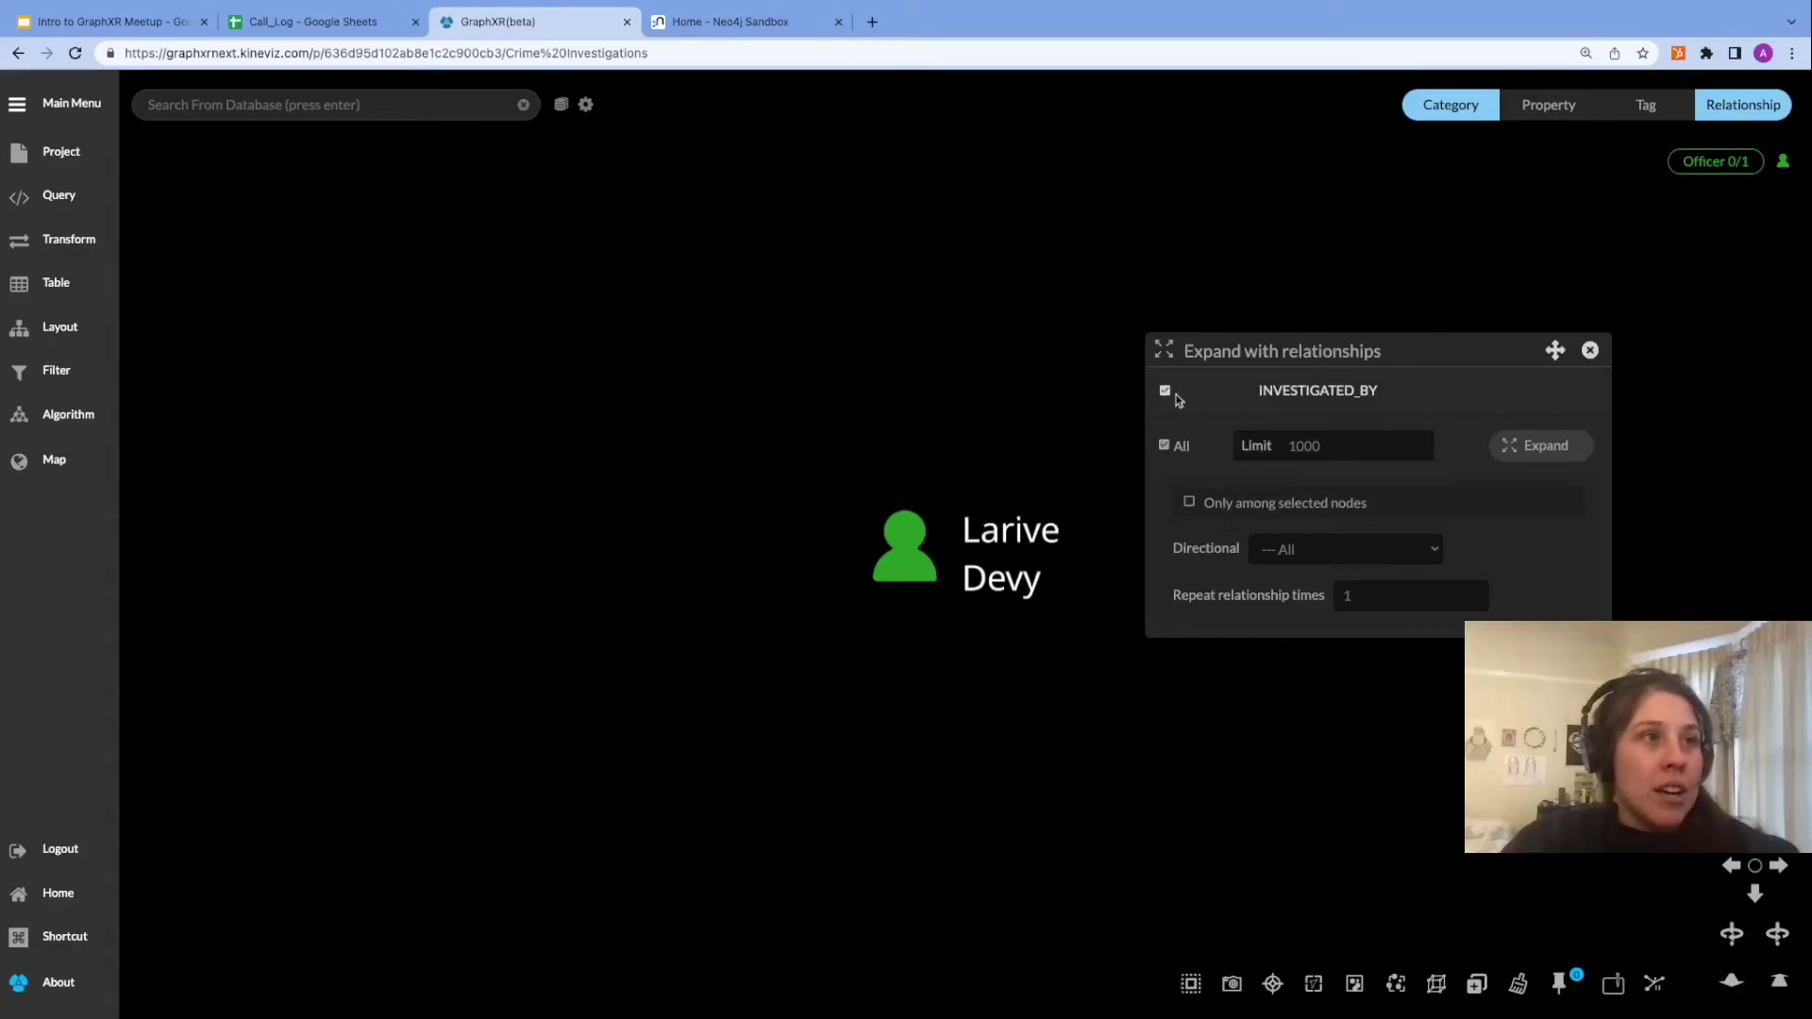
left_click(1540, 445)
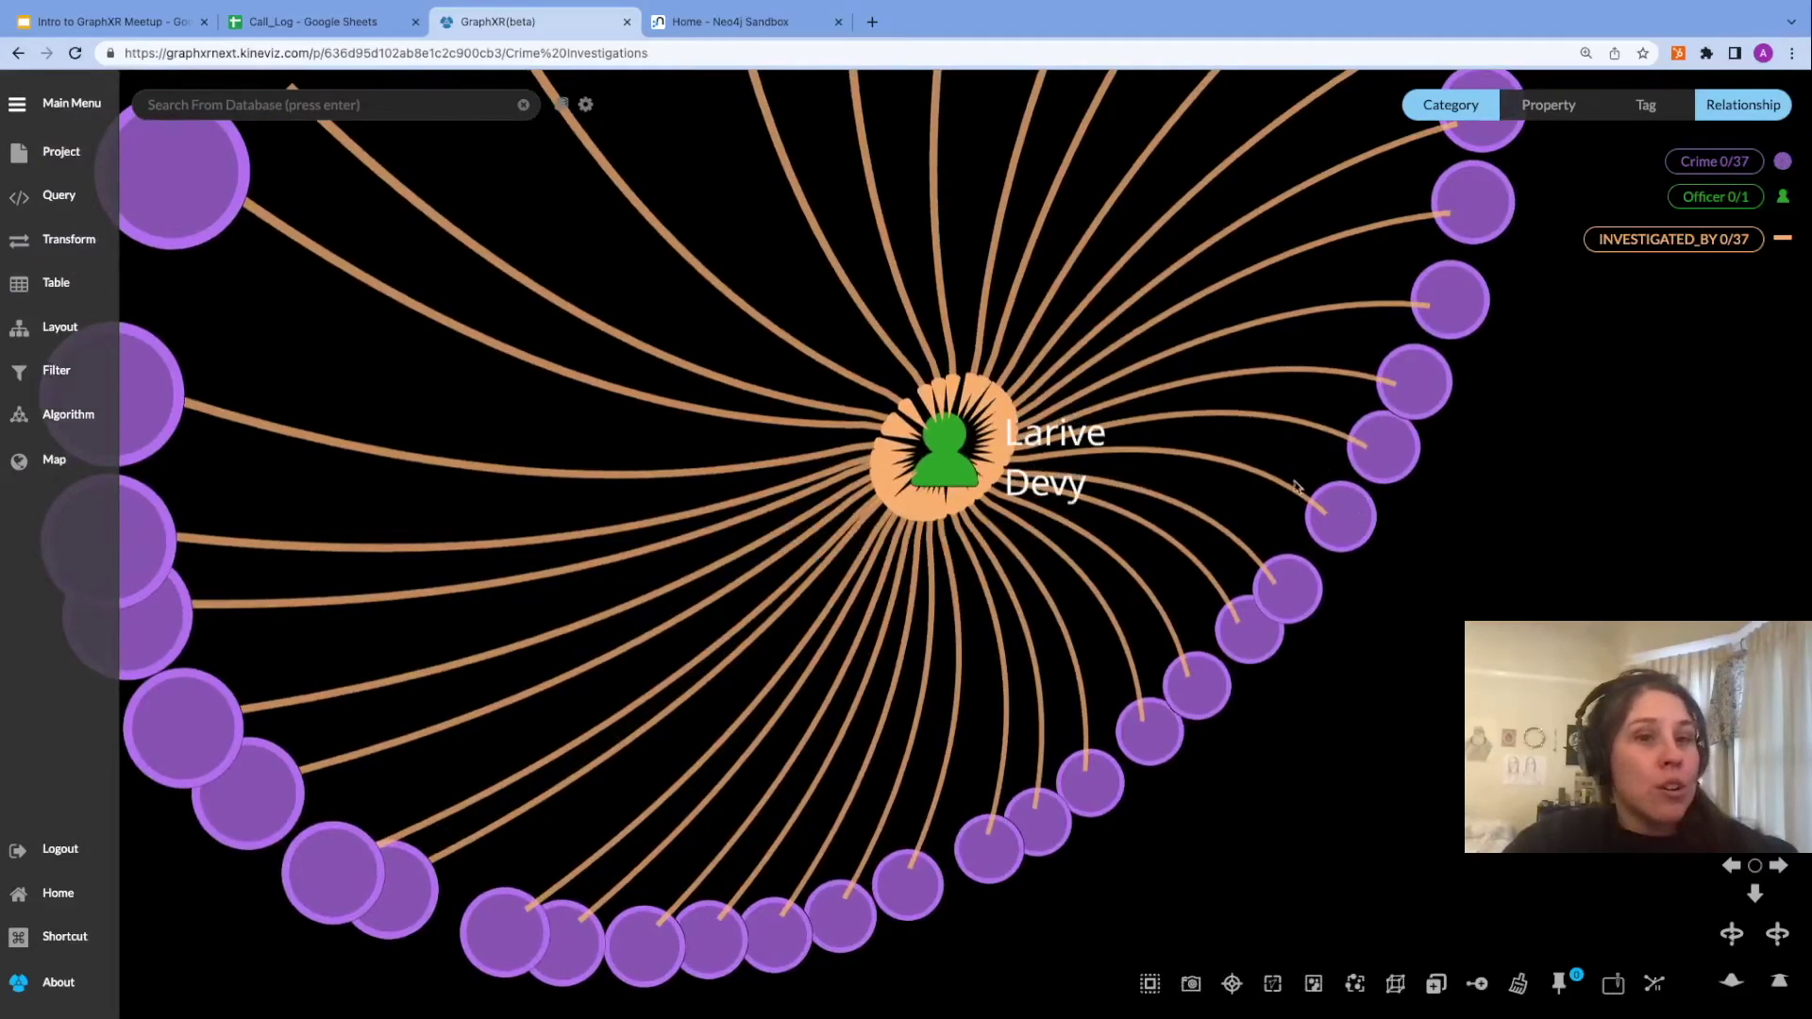
left_click_drag(1529, 537, 1475, 493)
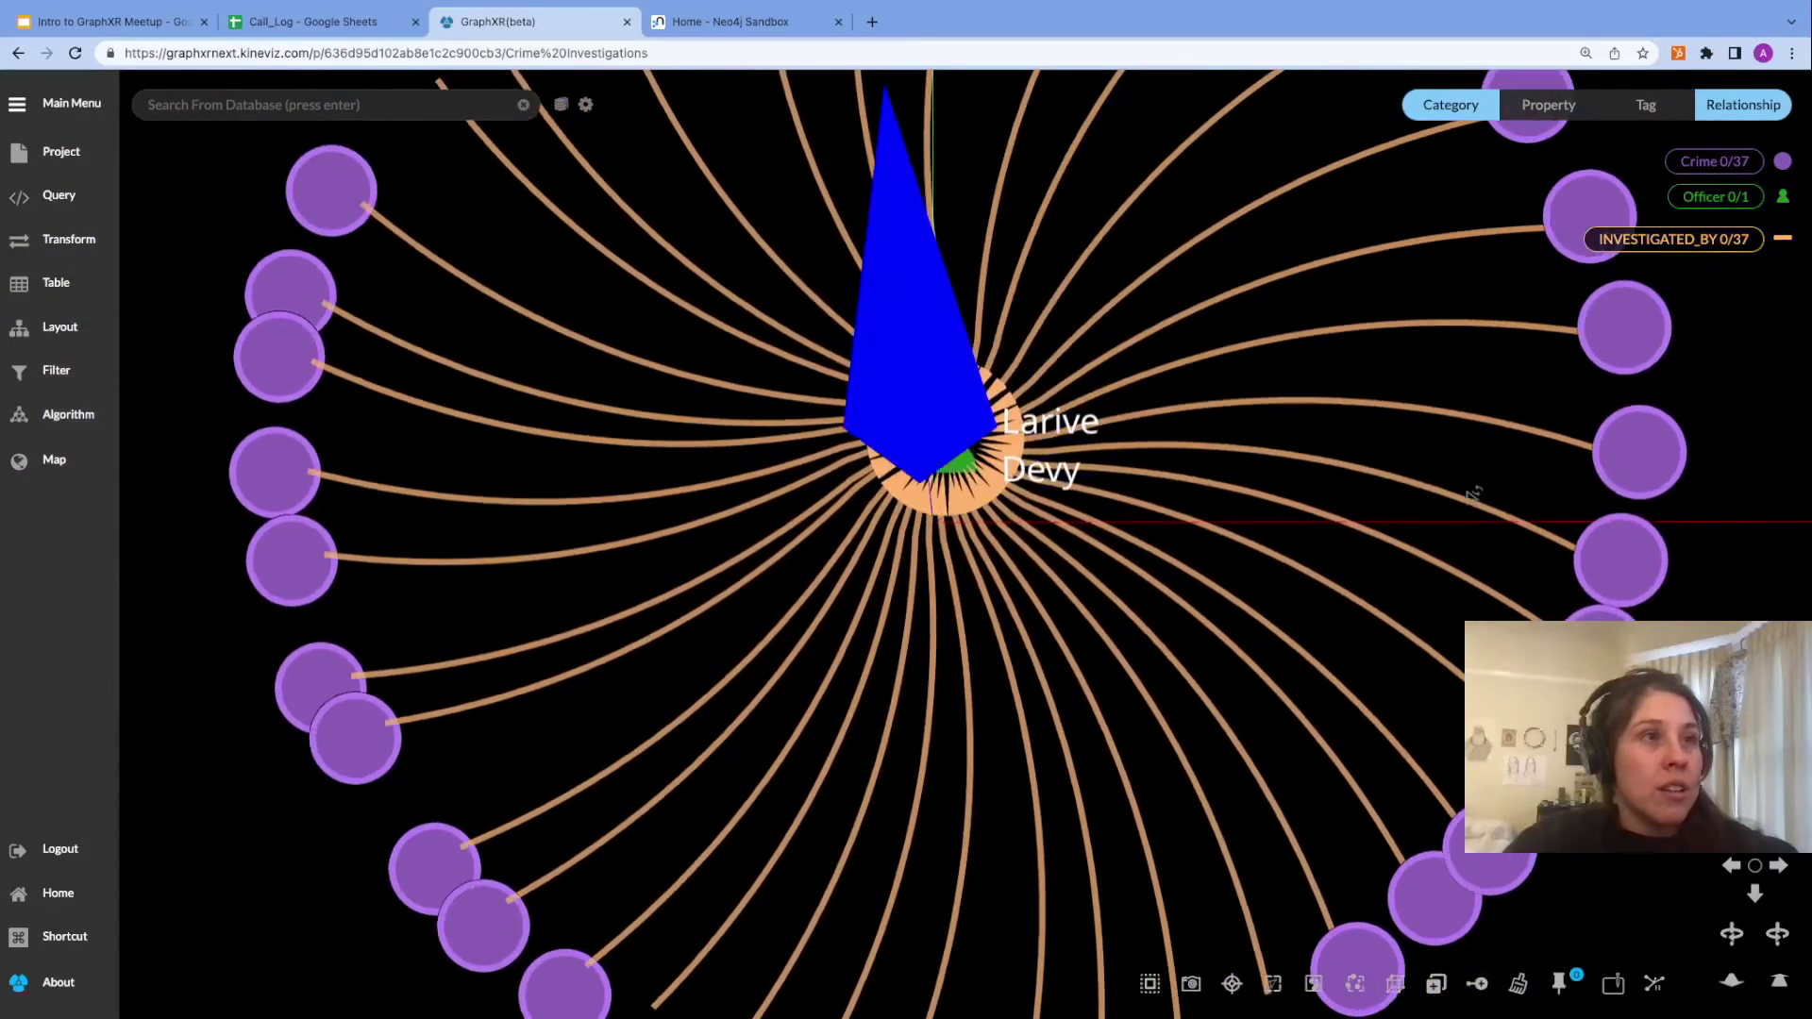
scroll(1363, 531, "down", 5)
left_click_drag(1363, 531, 1359, 580)
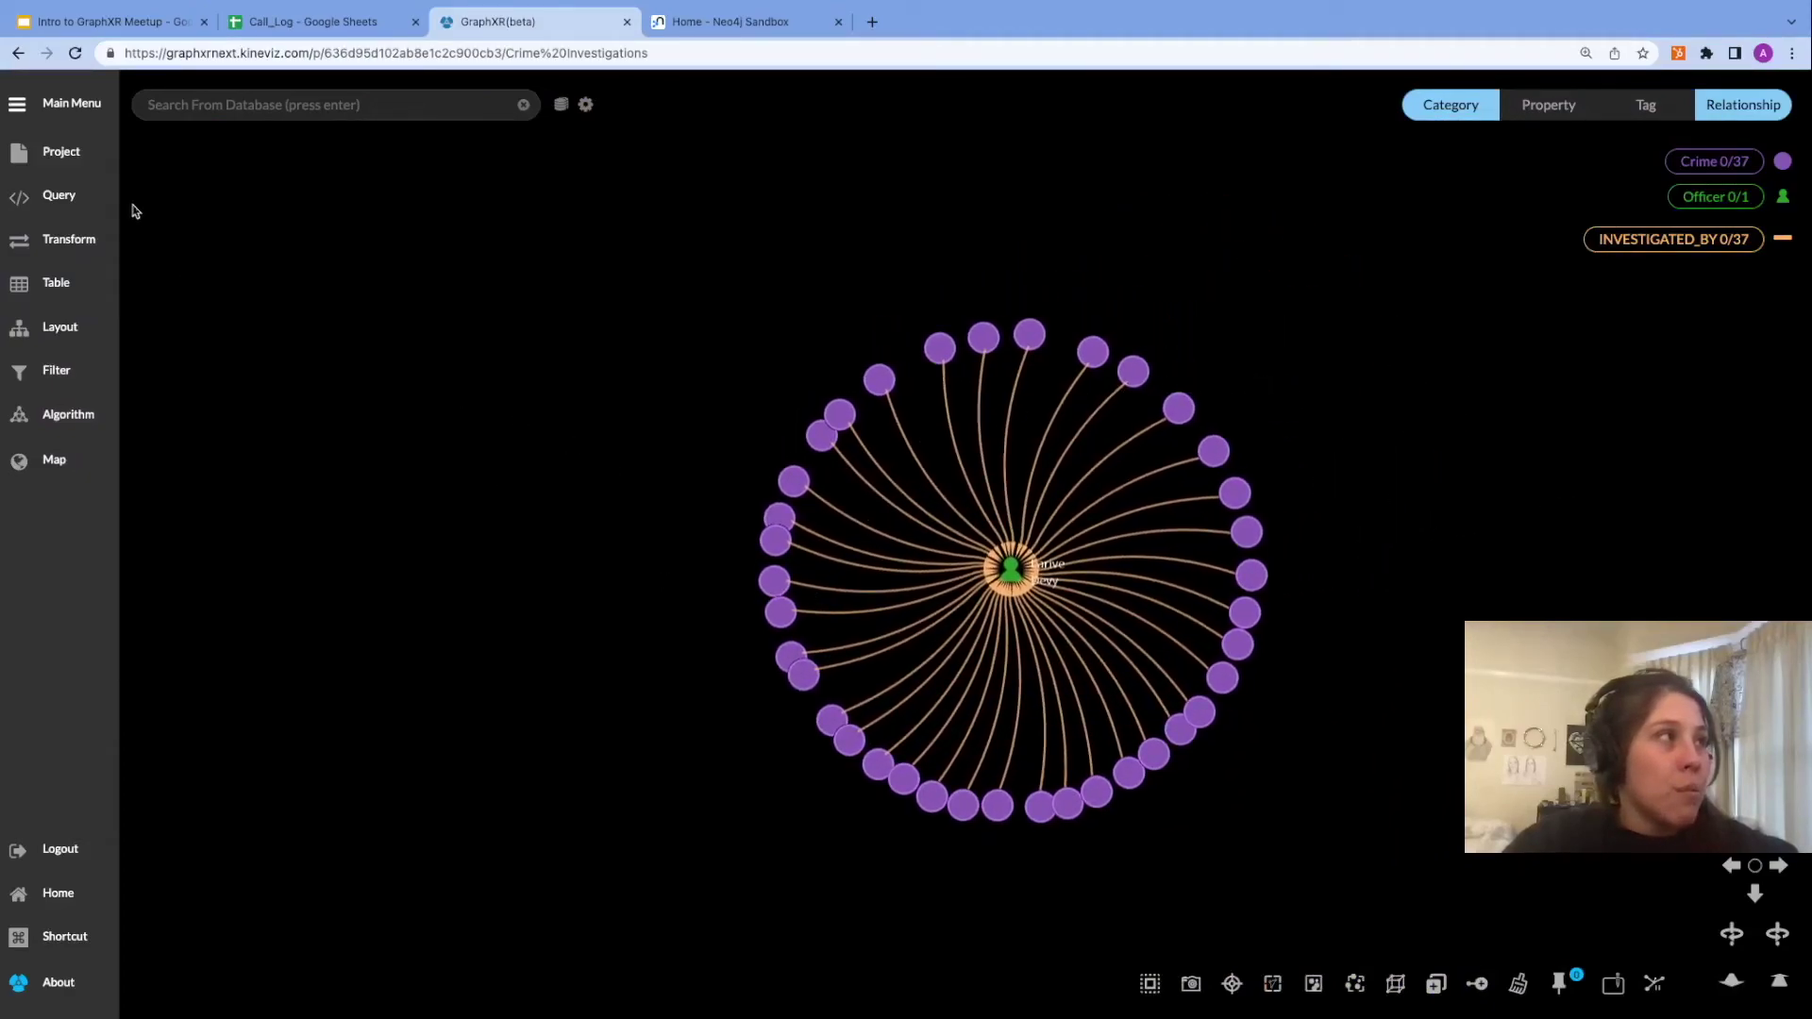
Caption the Crime nodes with their type property.
left_click(68, 157)
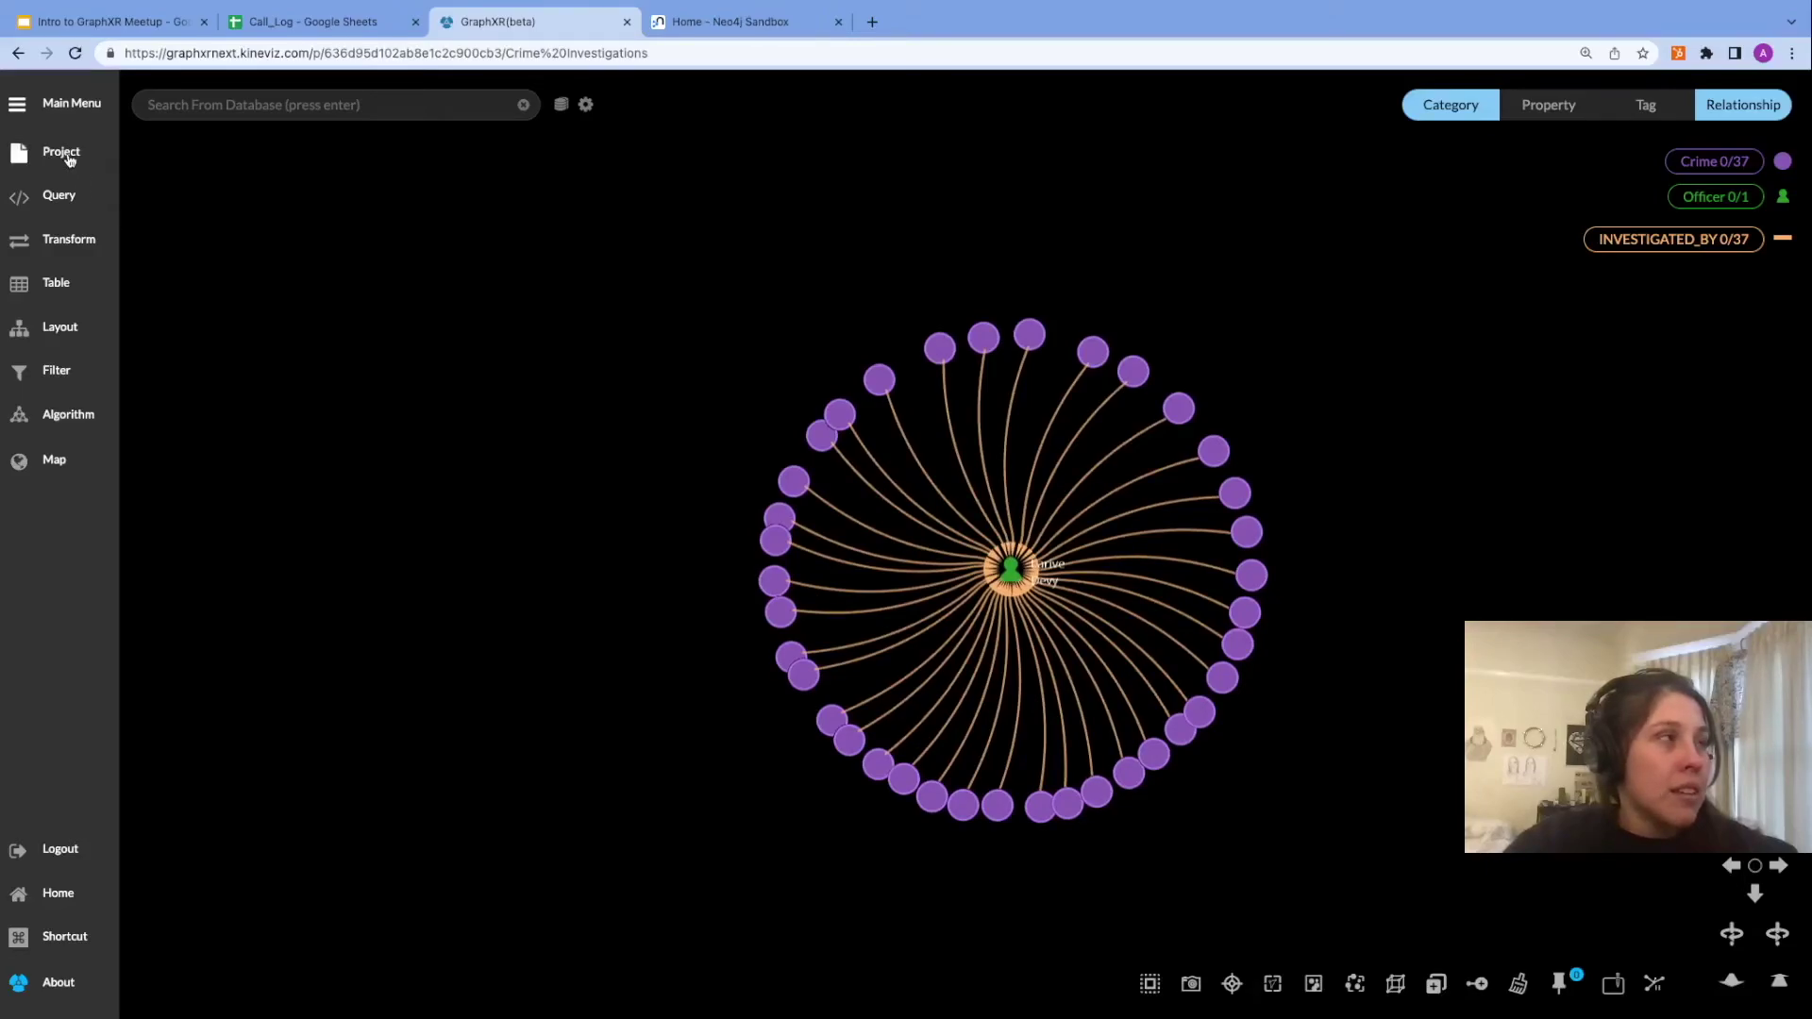
left_click(259, 245)
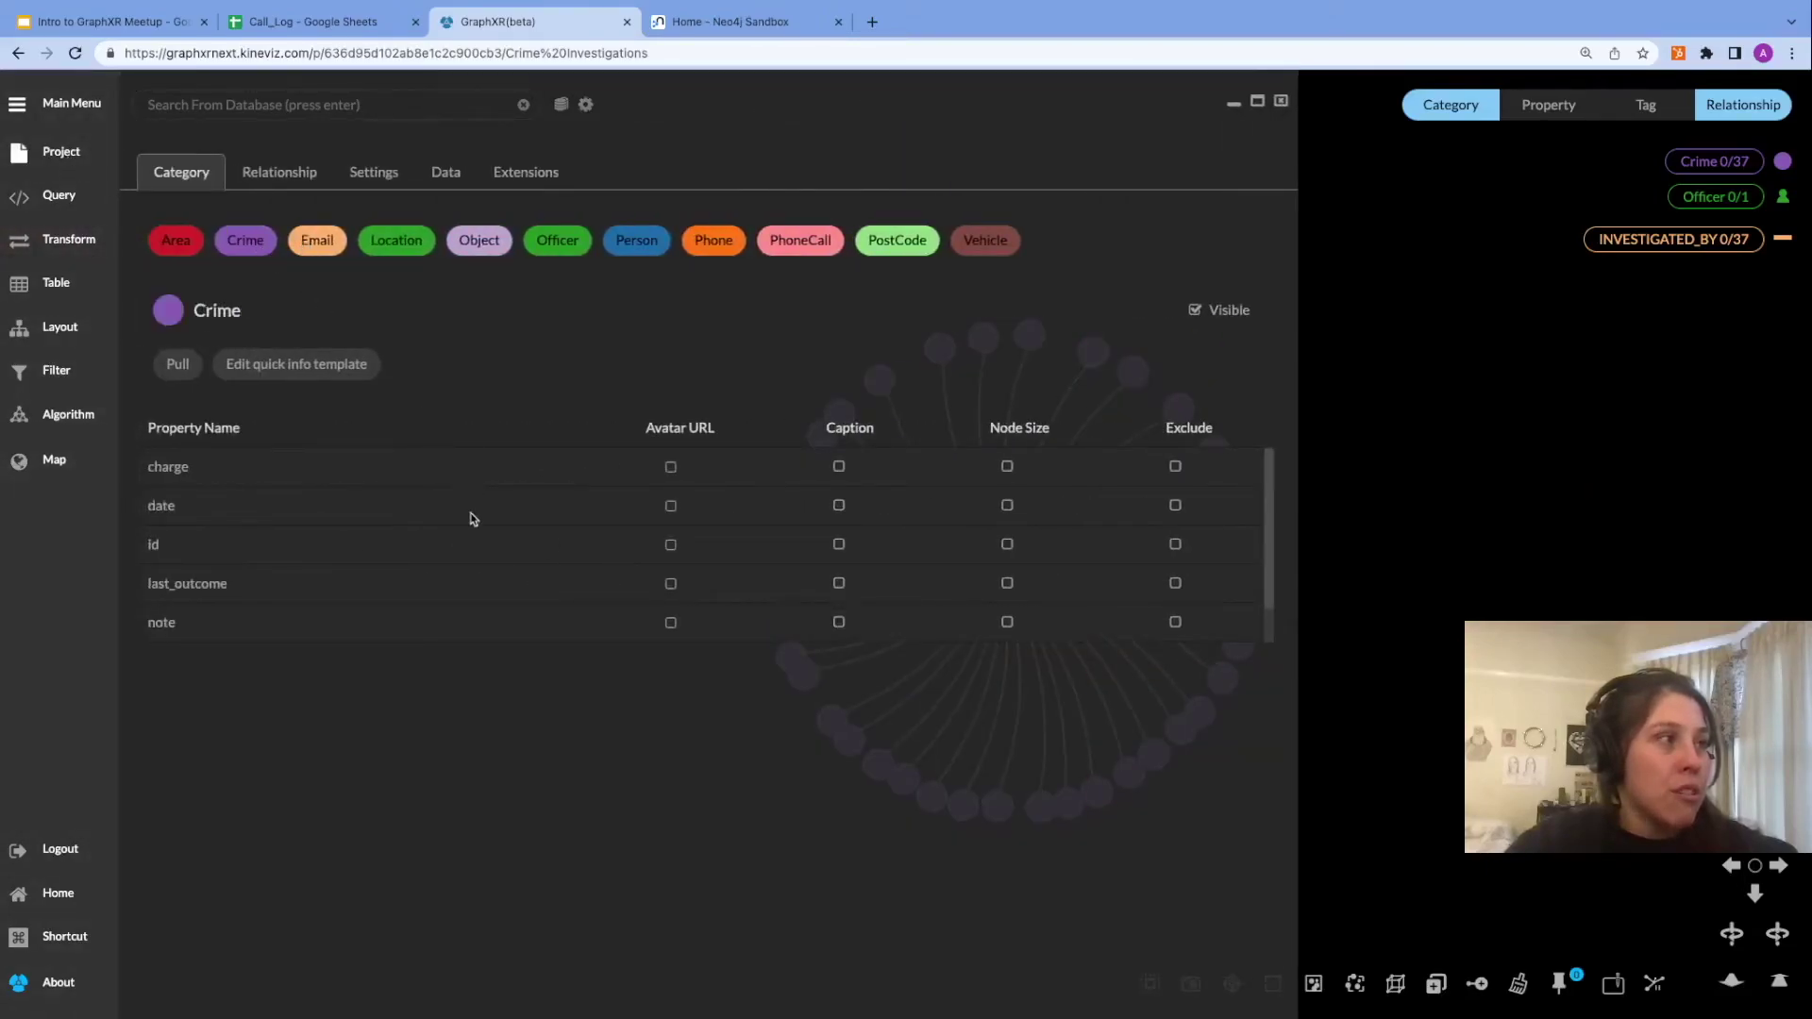
scroll(206, 594, "down", 1)
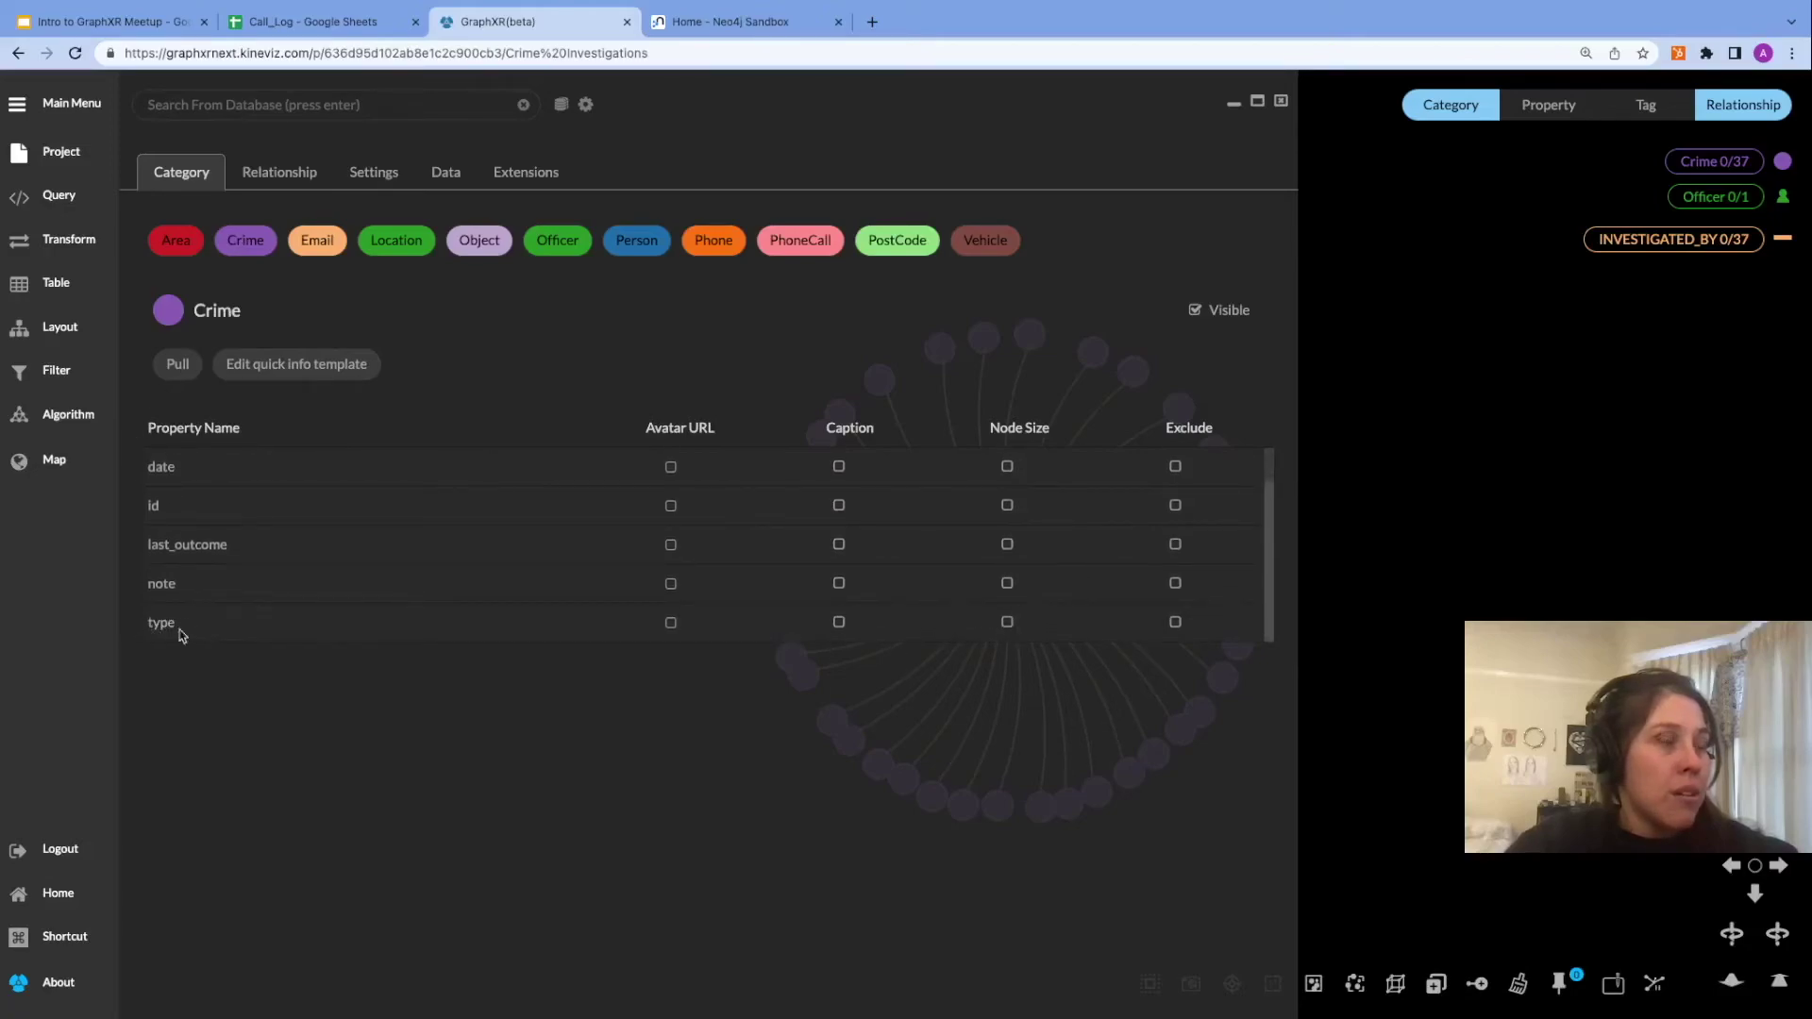
scroll(327, 515, "up", 1)
scroll(327, 518, "down", 1)
scroll(327, 519, "up", 1)
scroll(327, 519, "down", 1)
scroll(248, 596, "up", 1)
scroll(250, 596, "down", 1)
scroll(1120, 574, "up", 1)
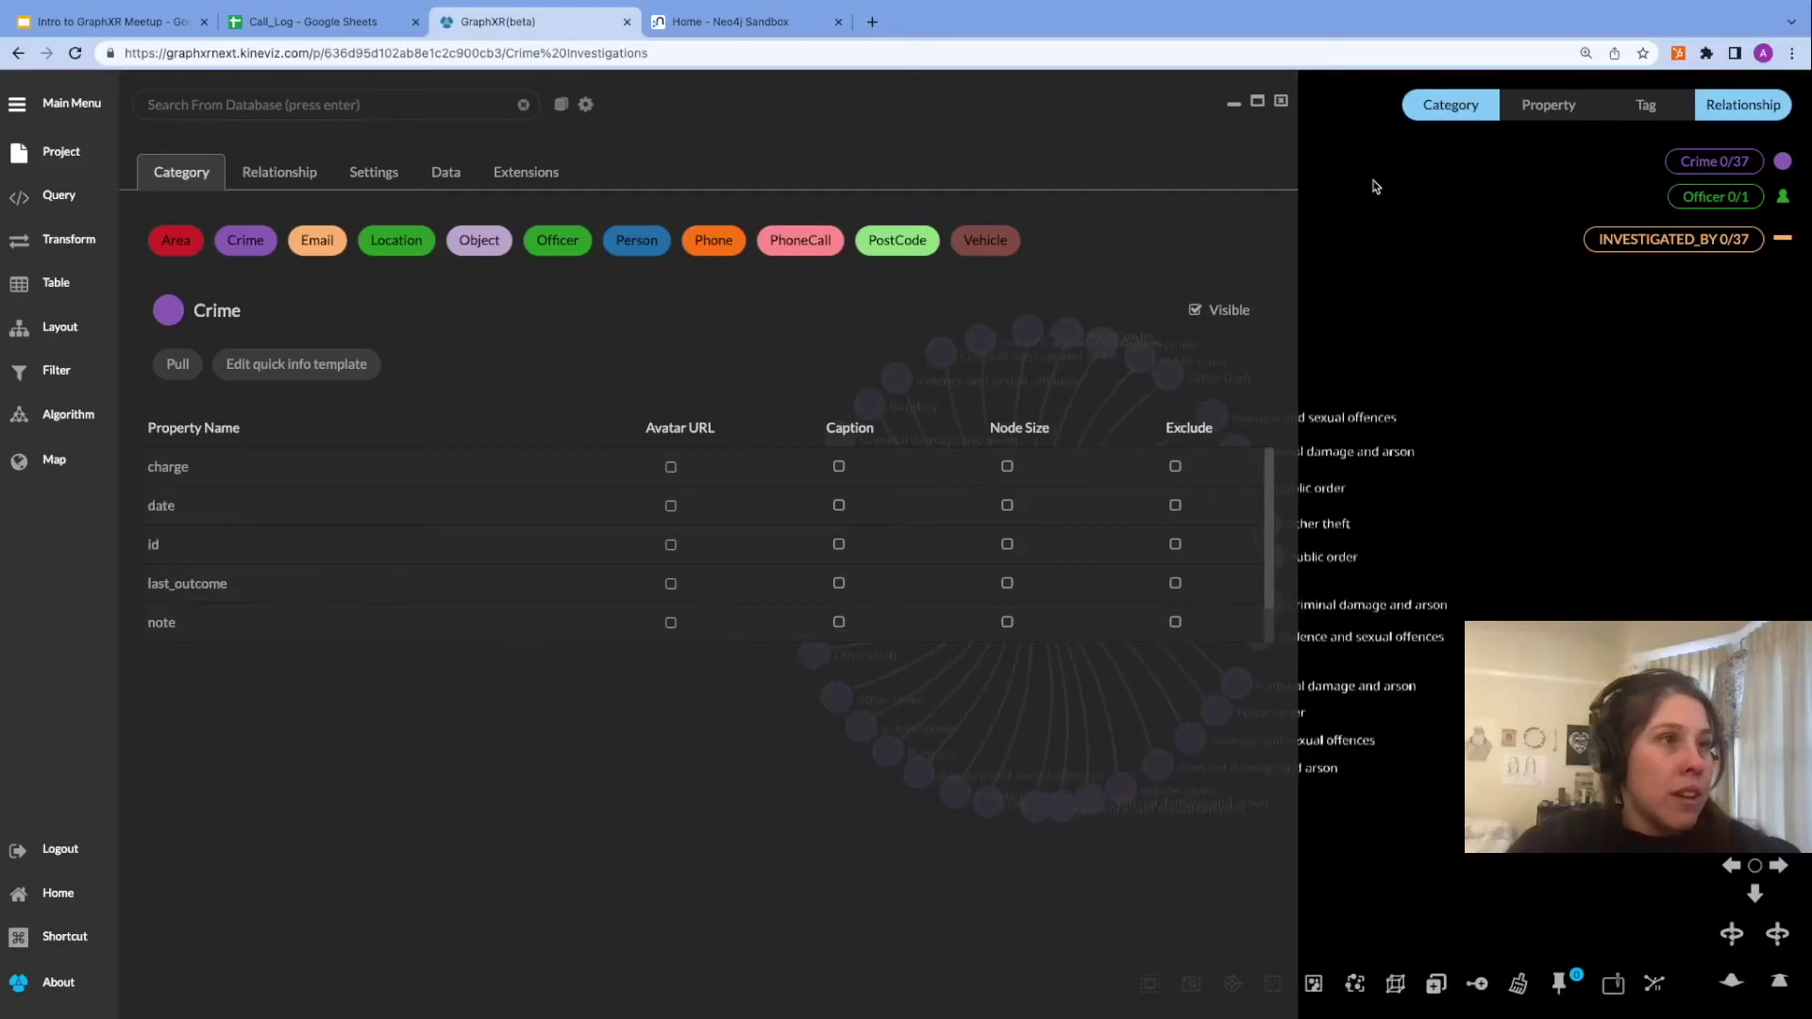
left_click(1281, 101)
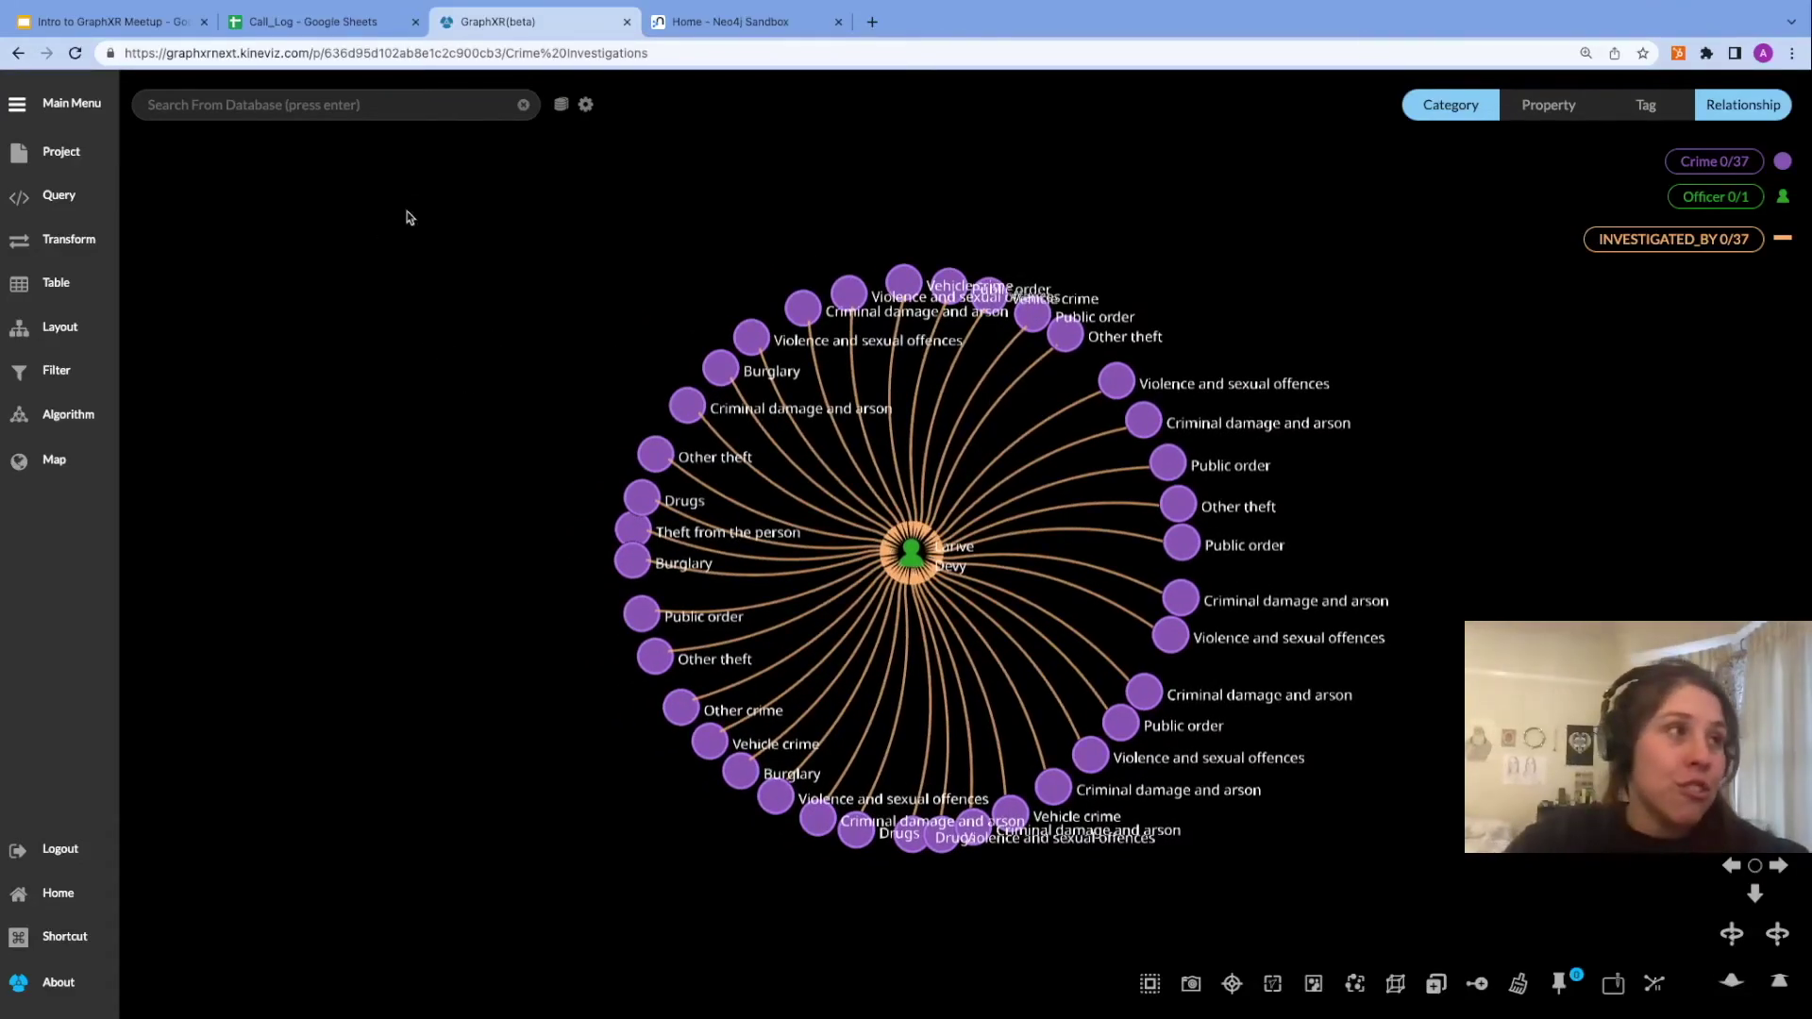
Switch the search source from the database to the graph and search for "drug".
left_click(563, 109)
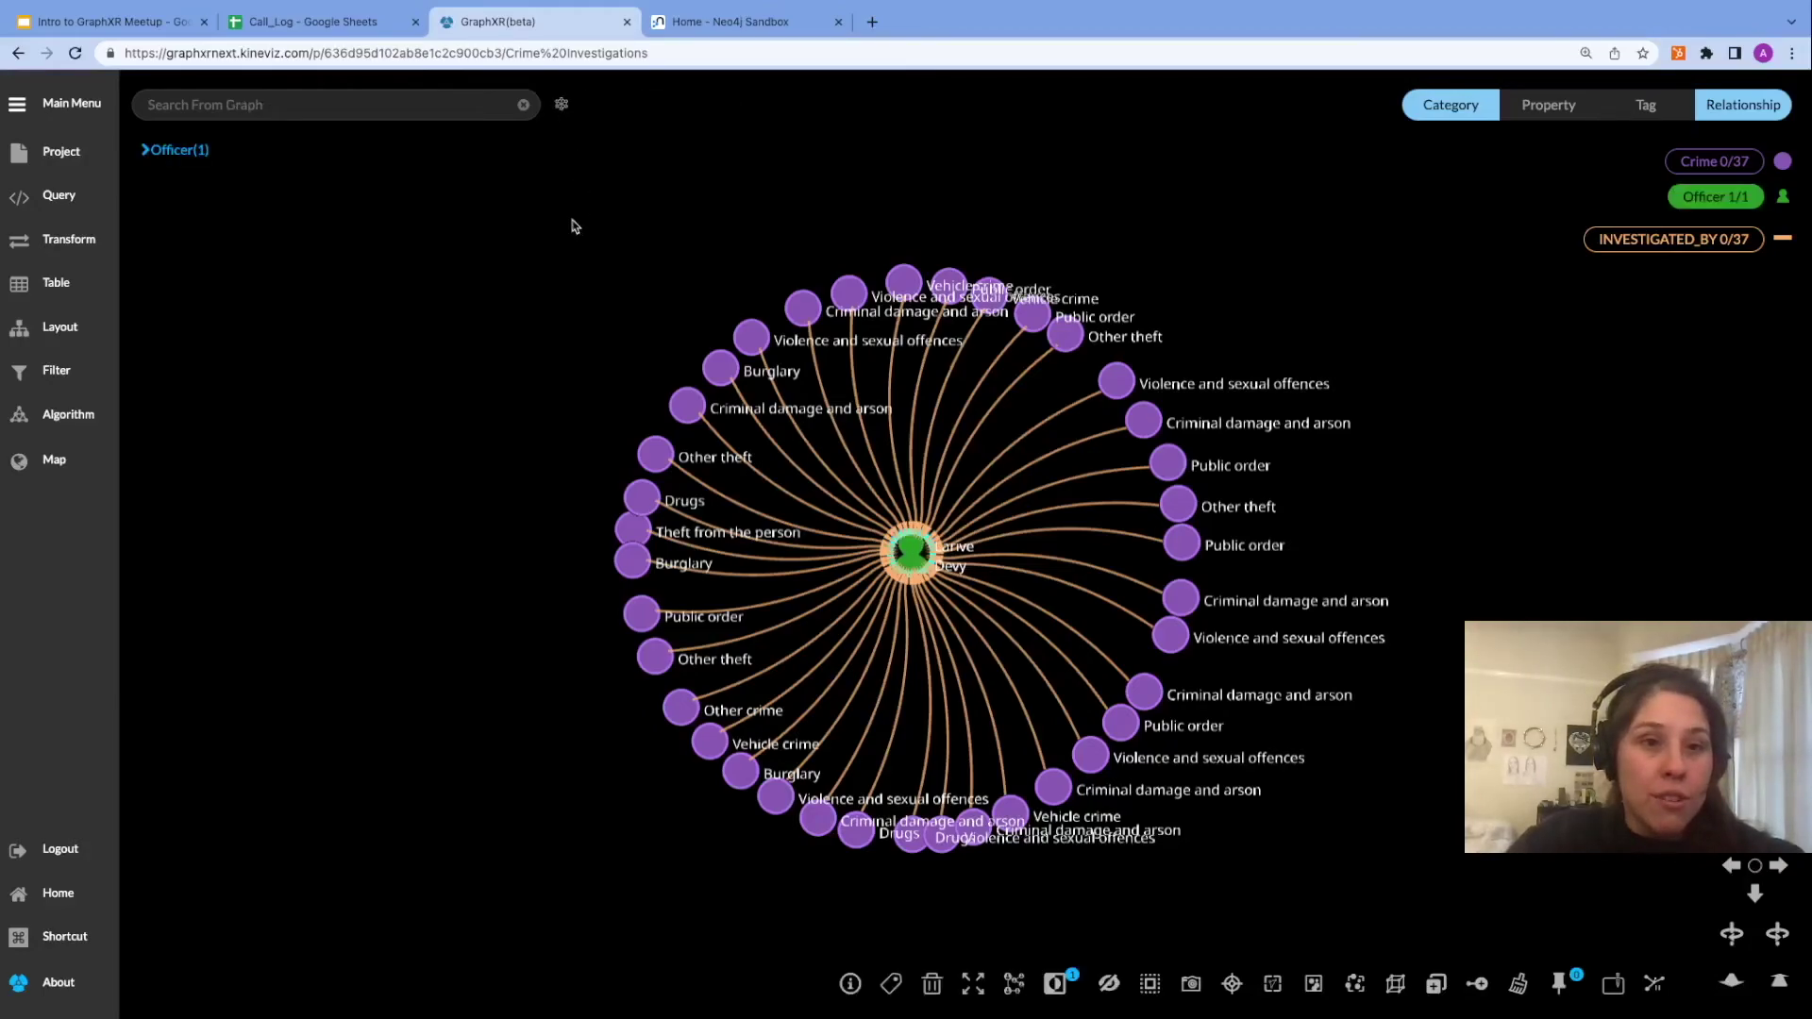
left_click(338, 105)
type("drug")
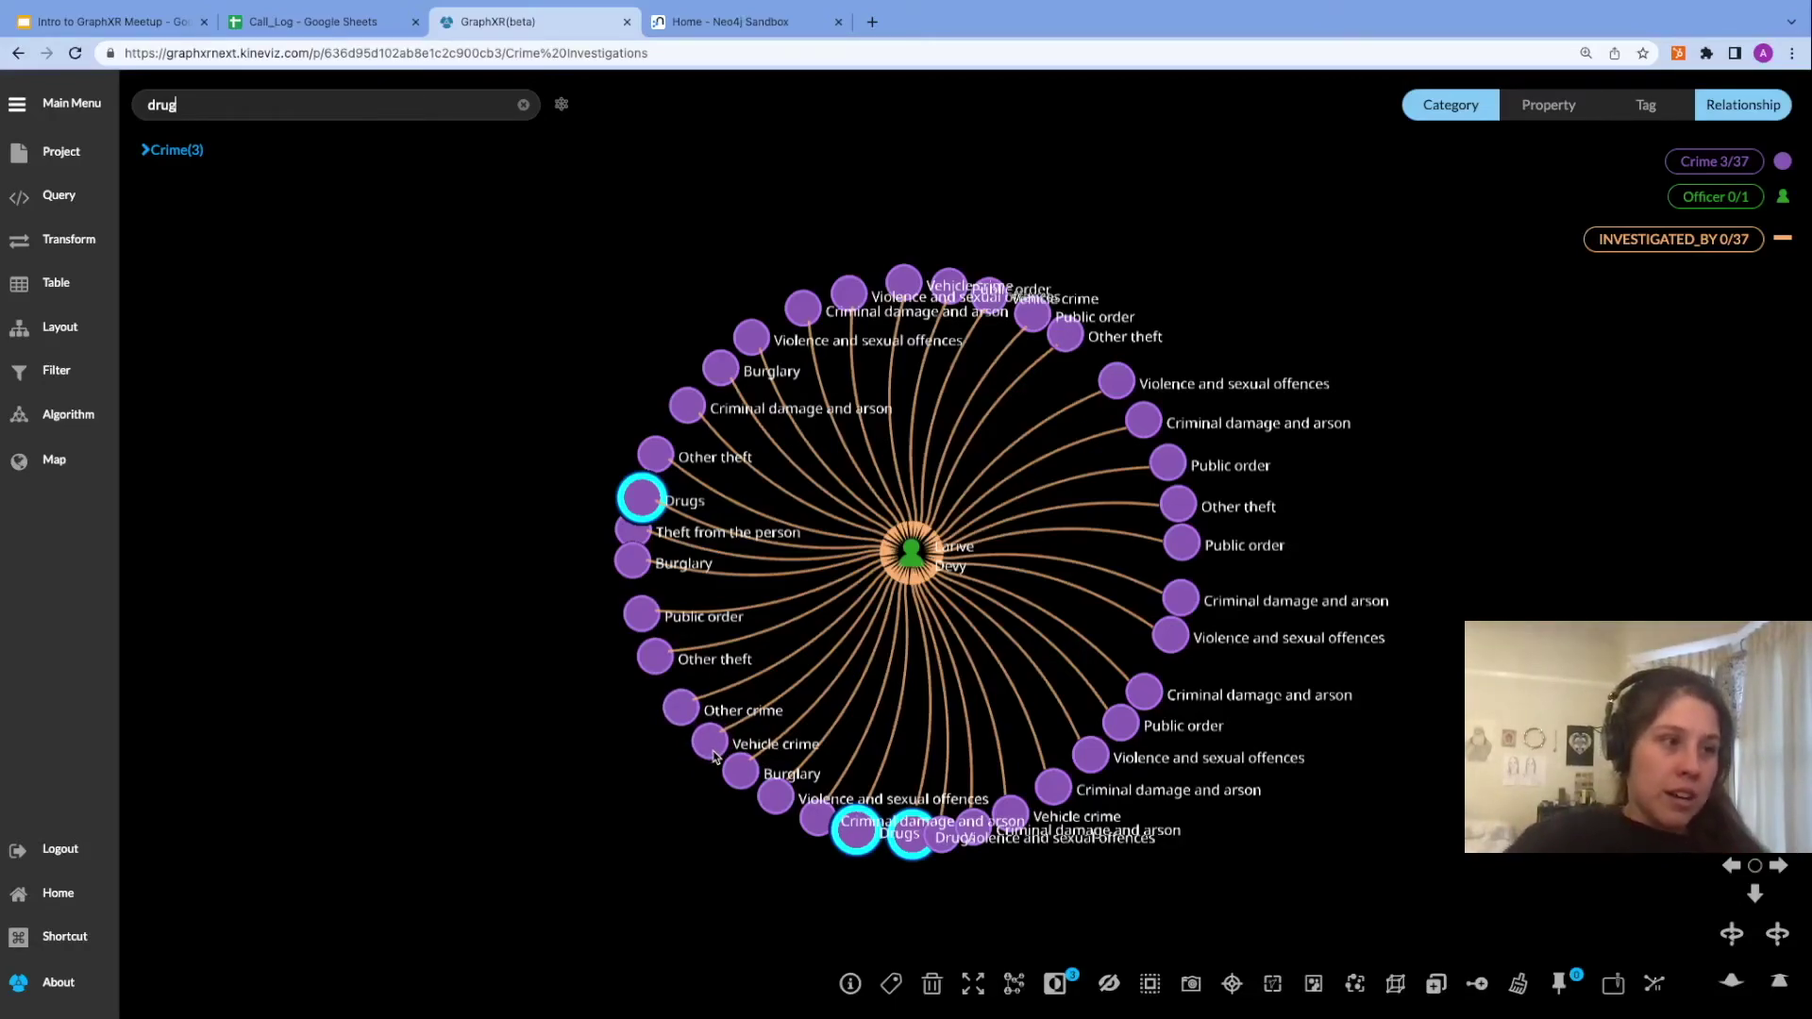
Invert the selection, exclude the Officer node from it, and delete the selected non-drug crimes from the graph.
left_click(1054, 985)
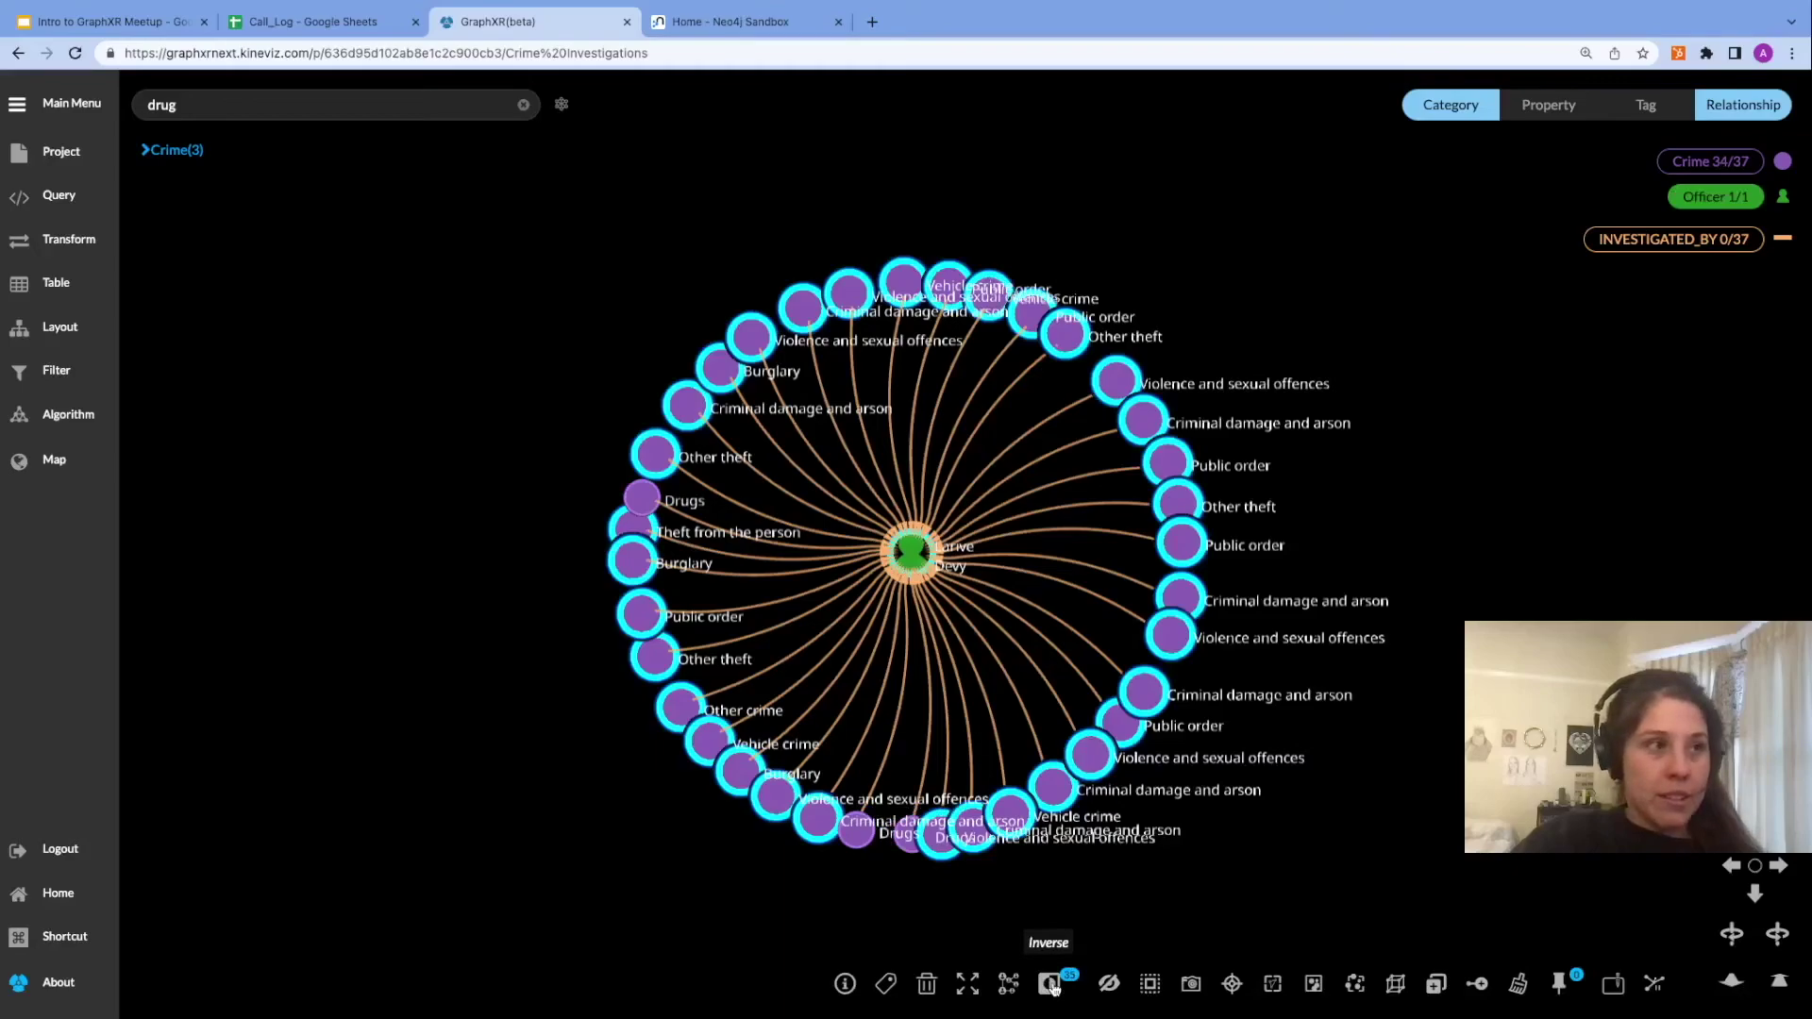
left_click(1719, 200)
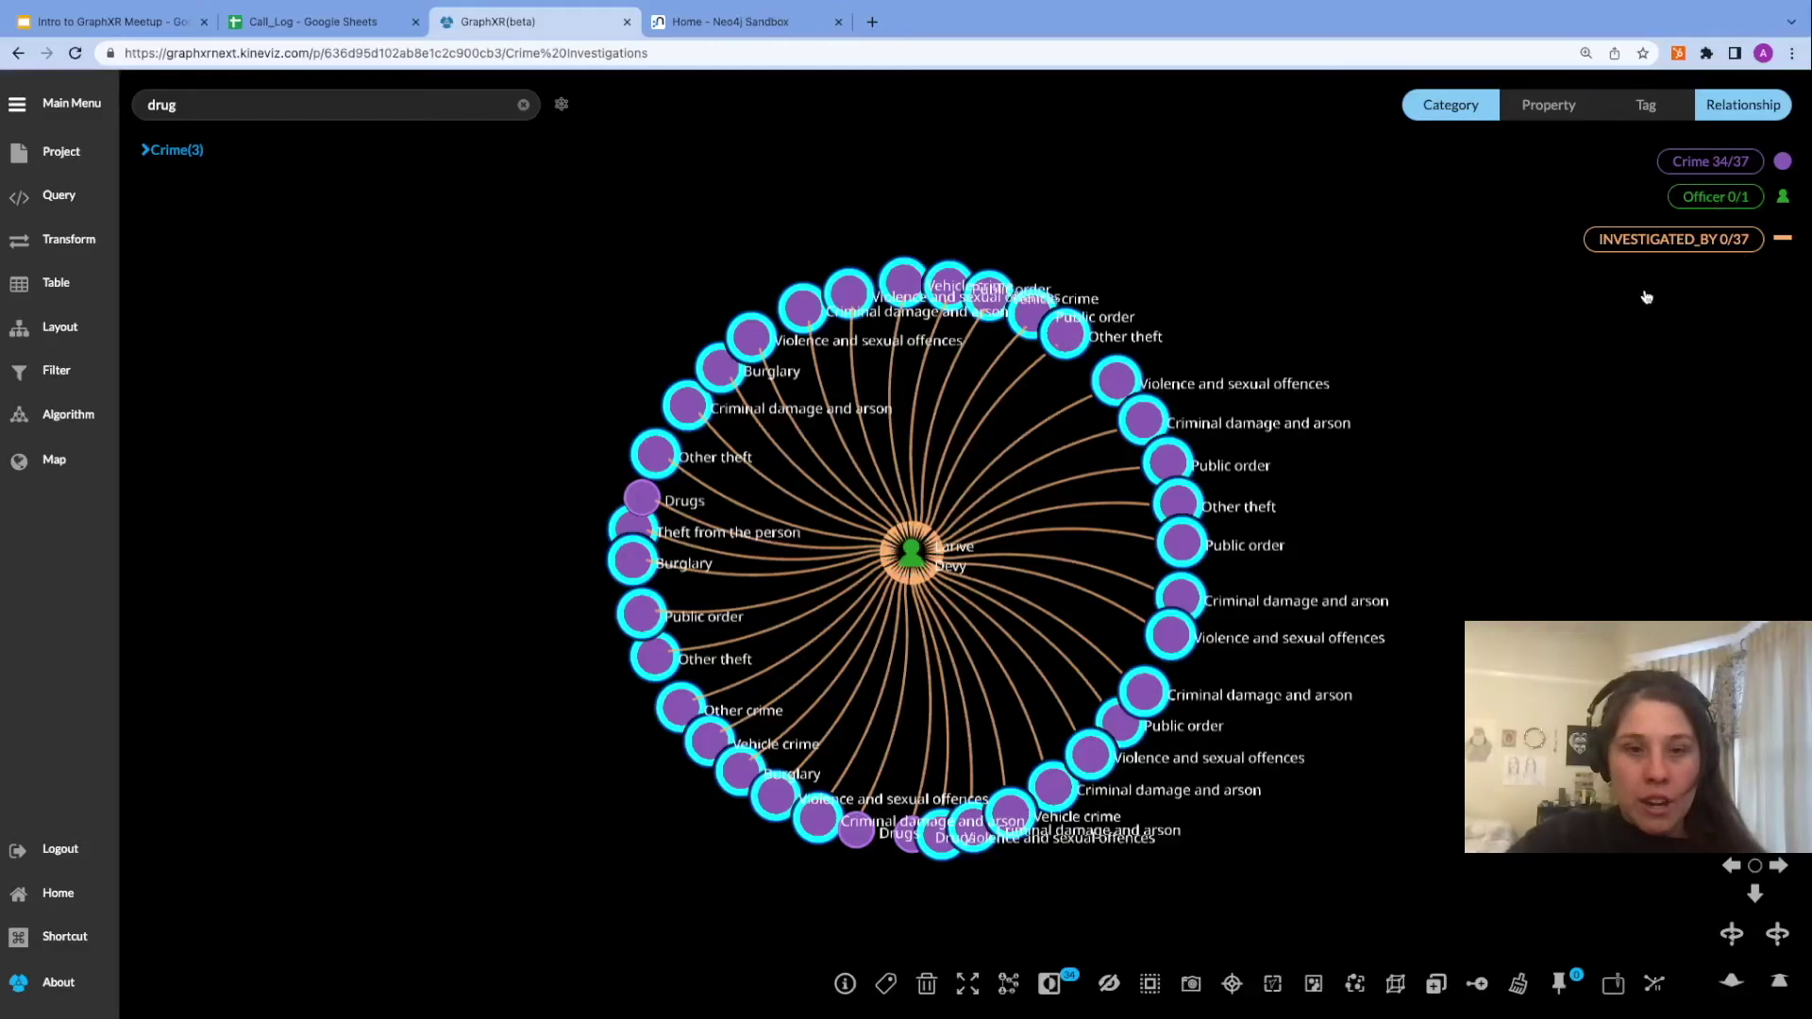
key("Delete")
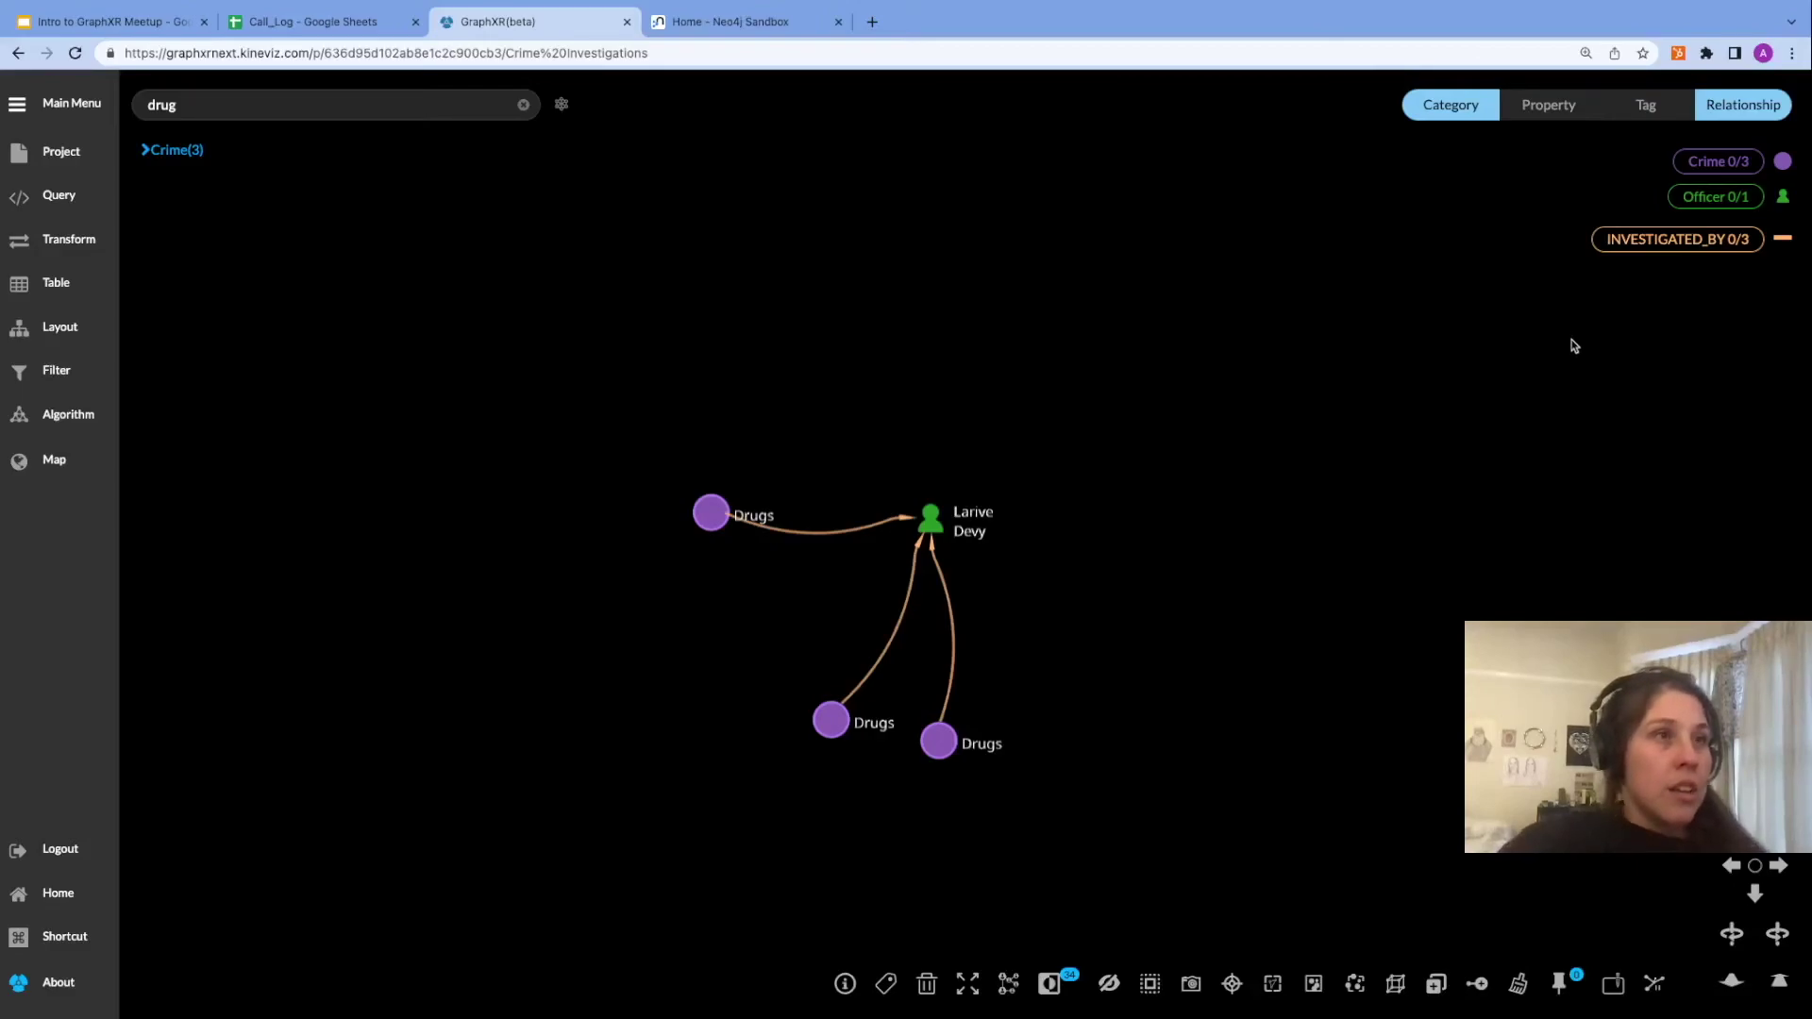
Select all remaining Crime nodes and expand them along the OCCURRED_AT and PARTY_TO relationships.
left_click(1730, 167)
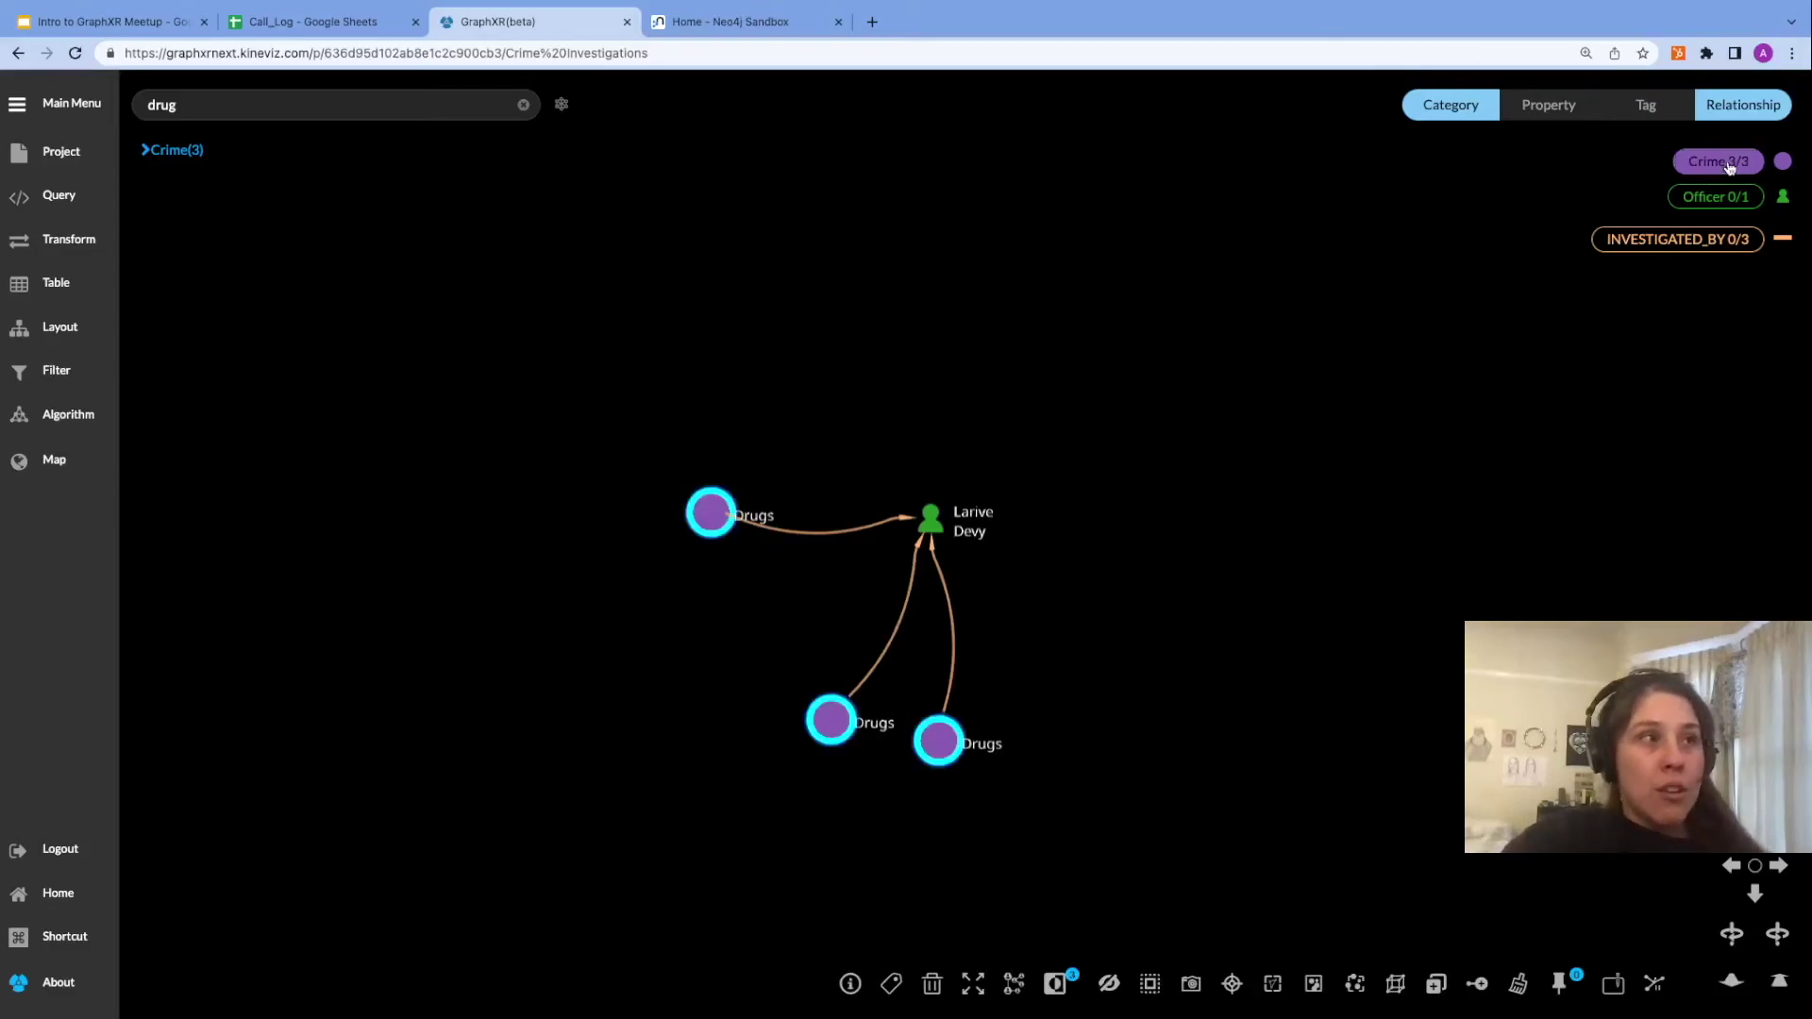
right_click(1137, 710)
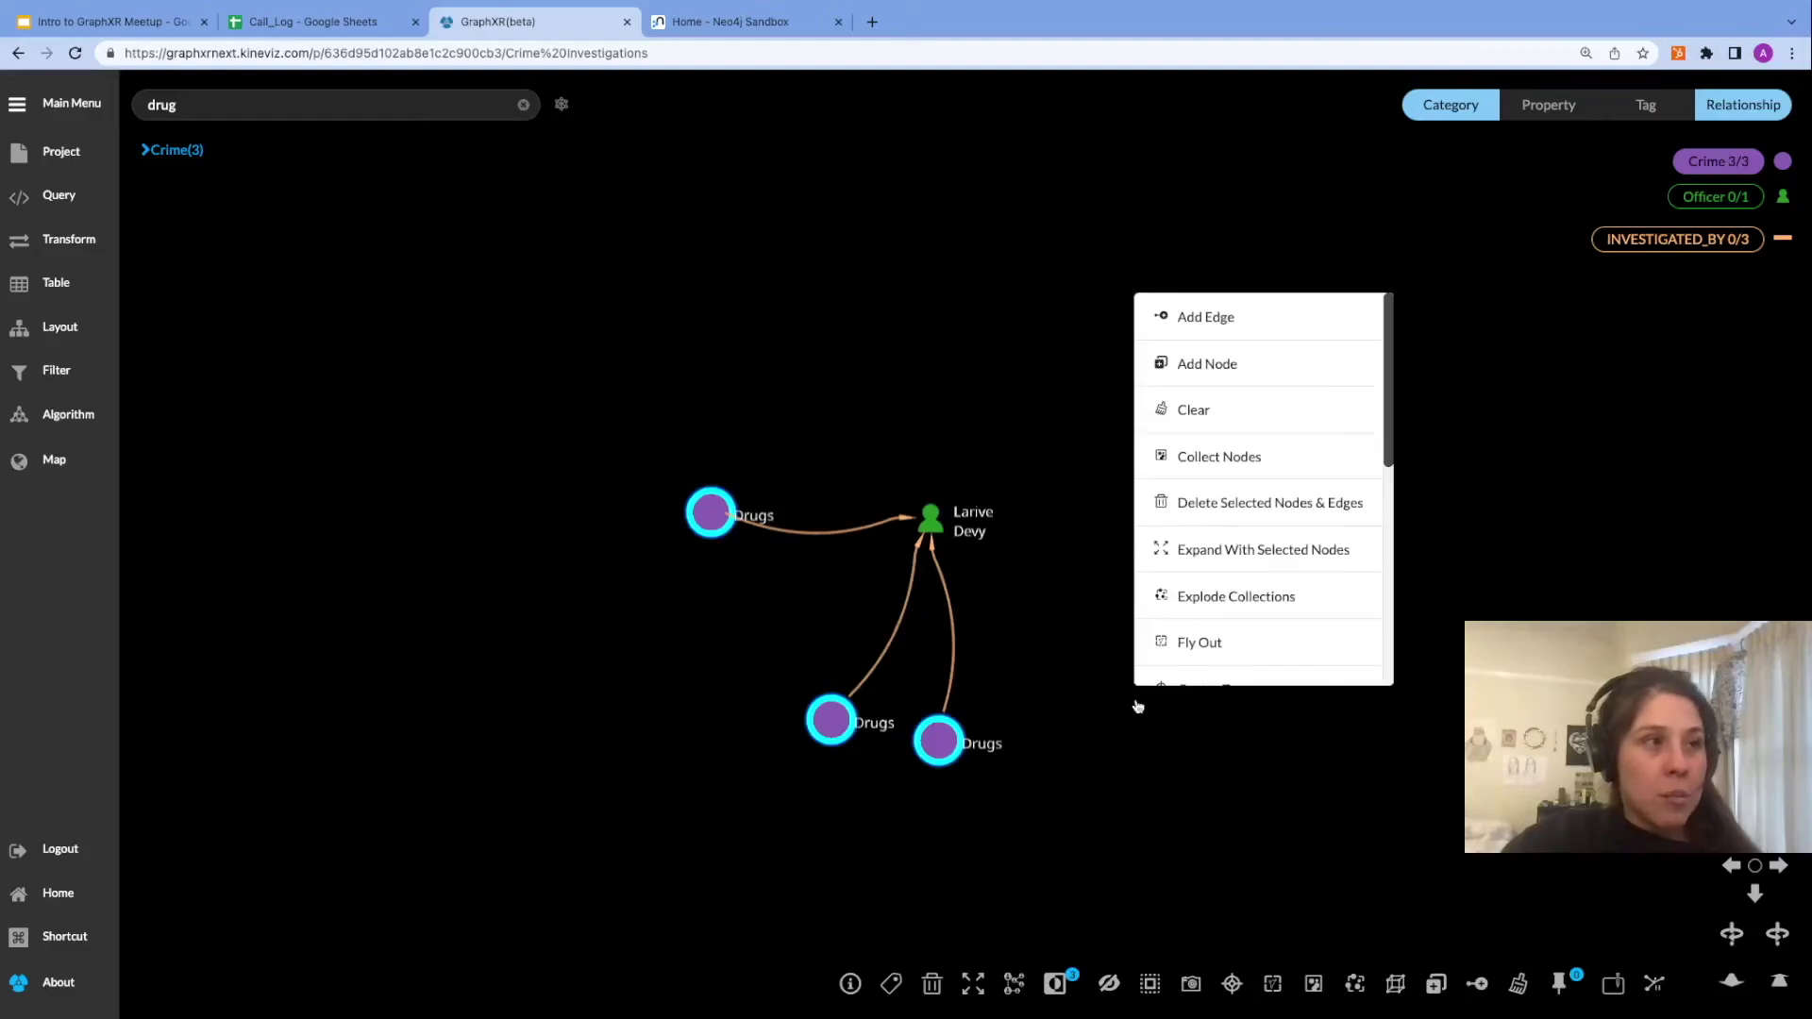
left_click(1222, 544)
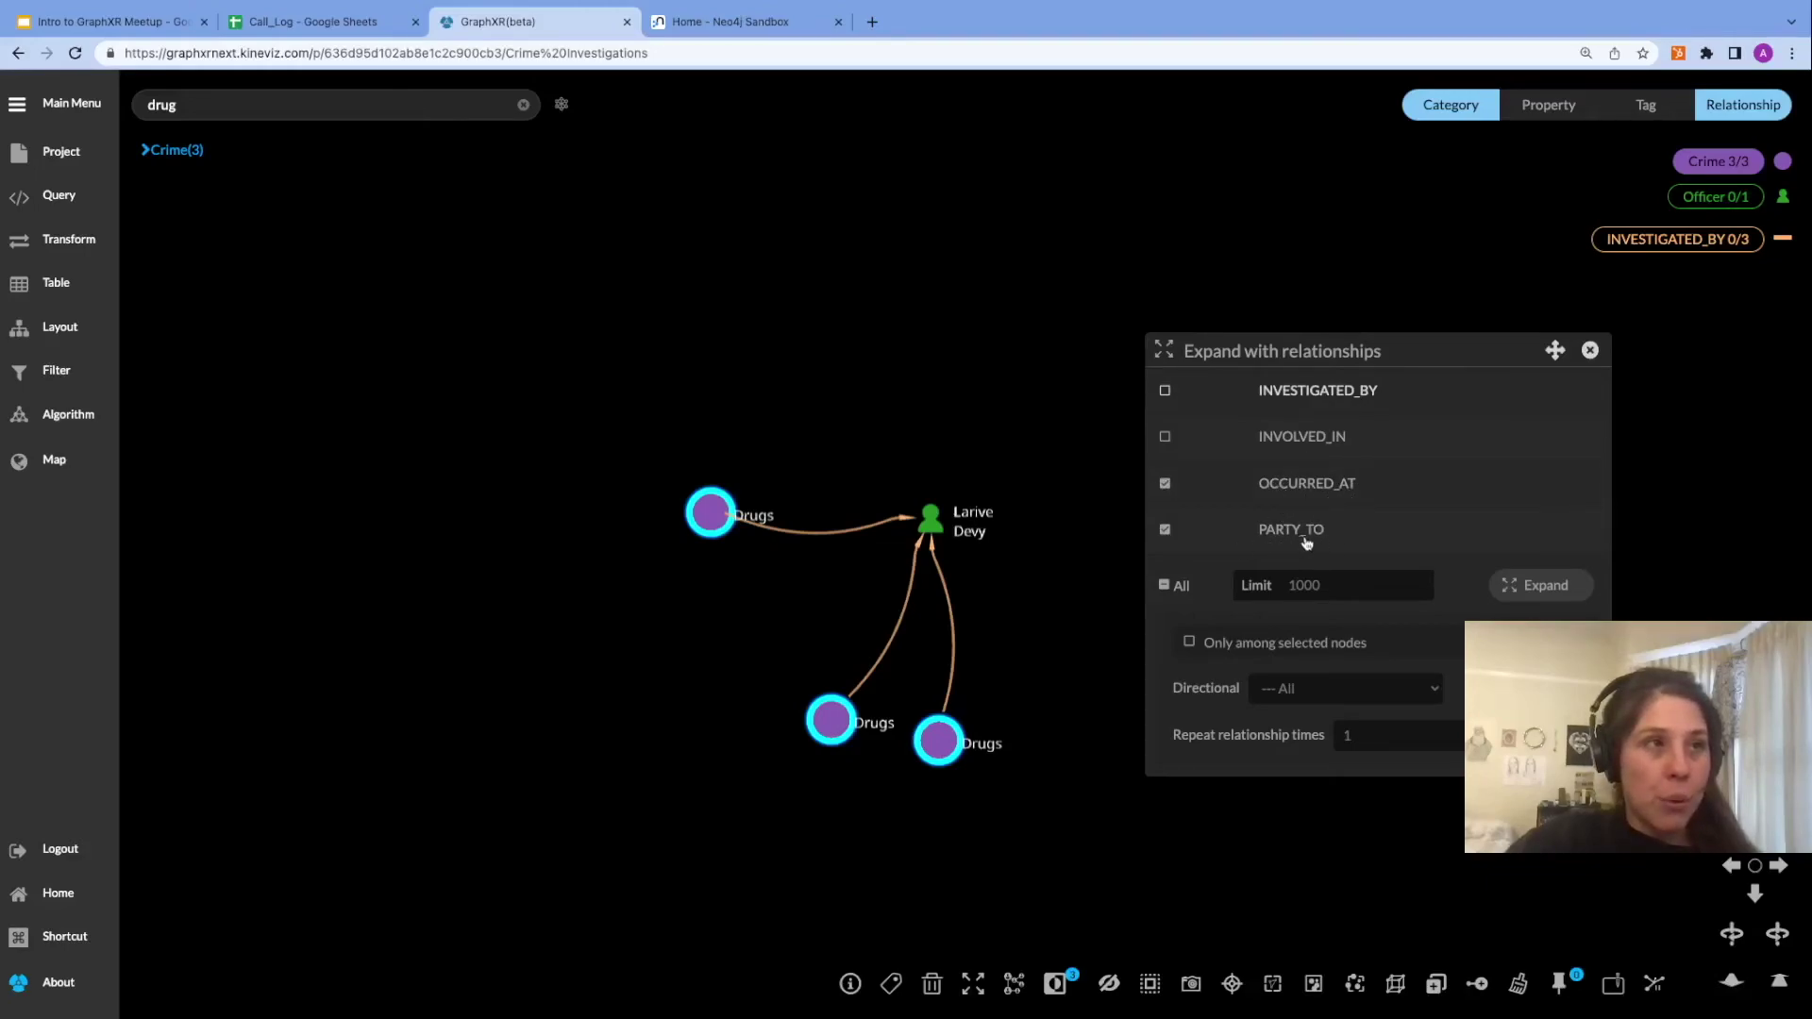
left_click(1552, 587)
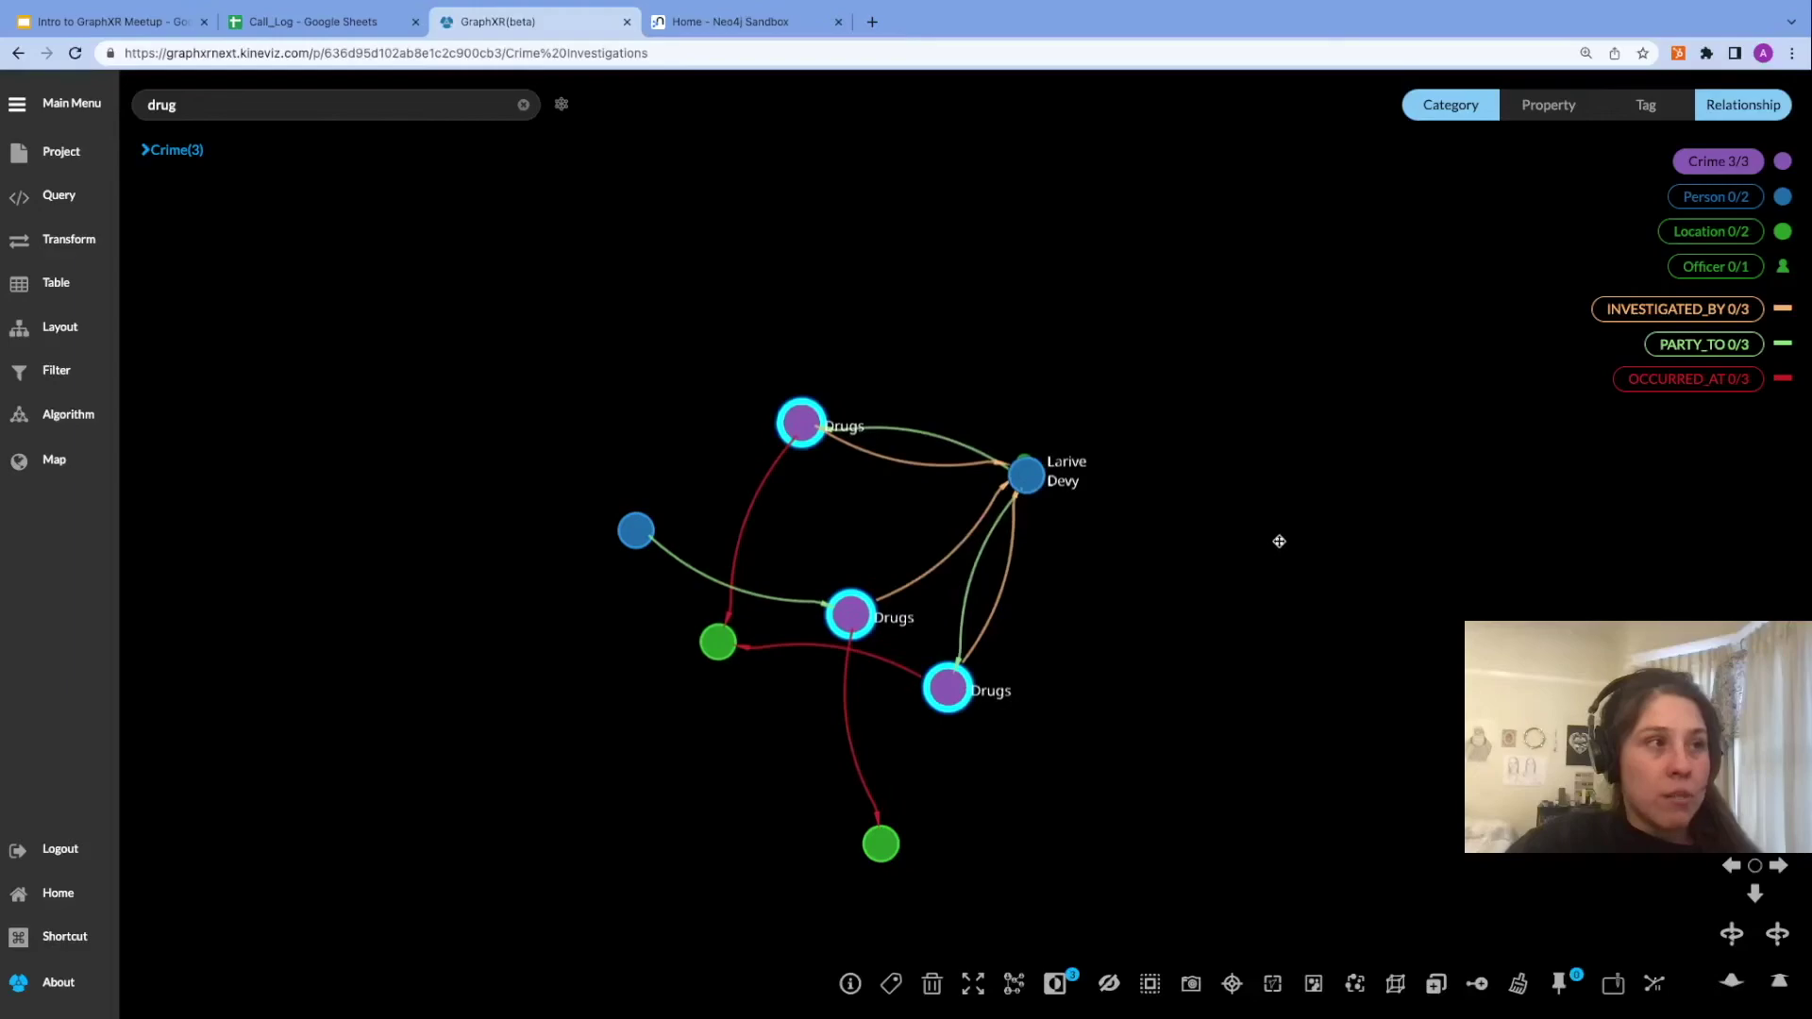
Spread out the expanded graph by pinning the two Person nodes and one Location node apart from each other.
left_click_drag(648, 517, 1337, 425)
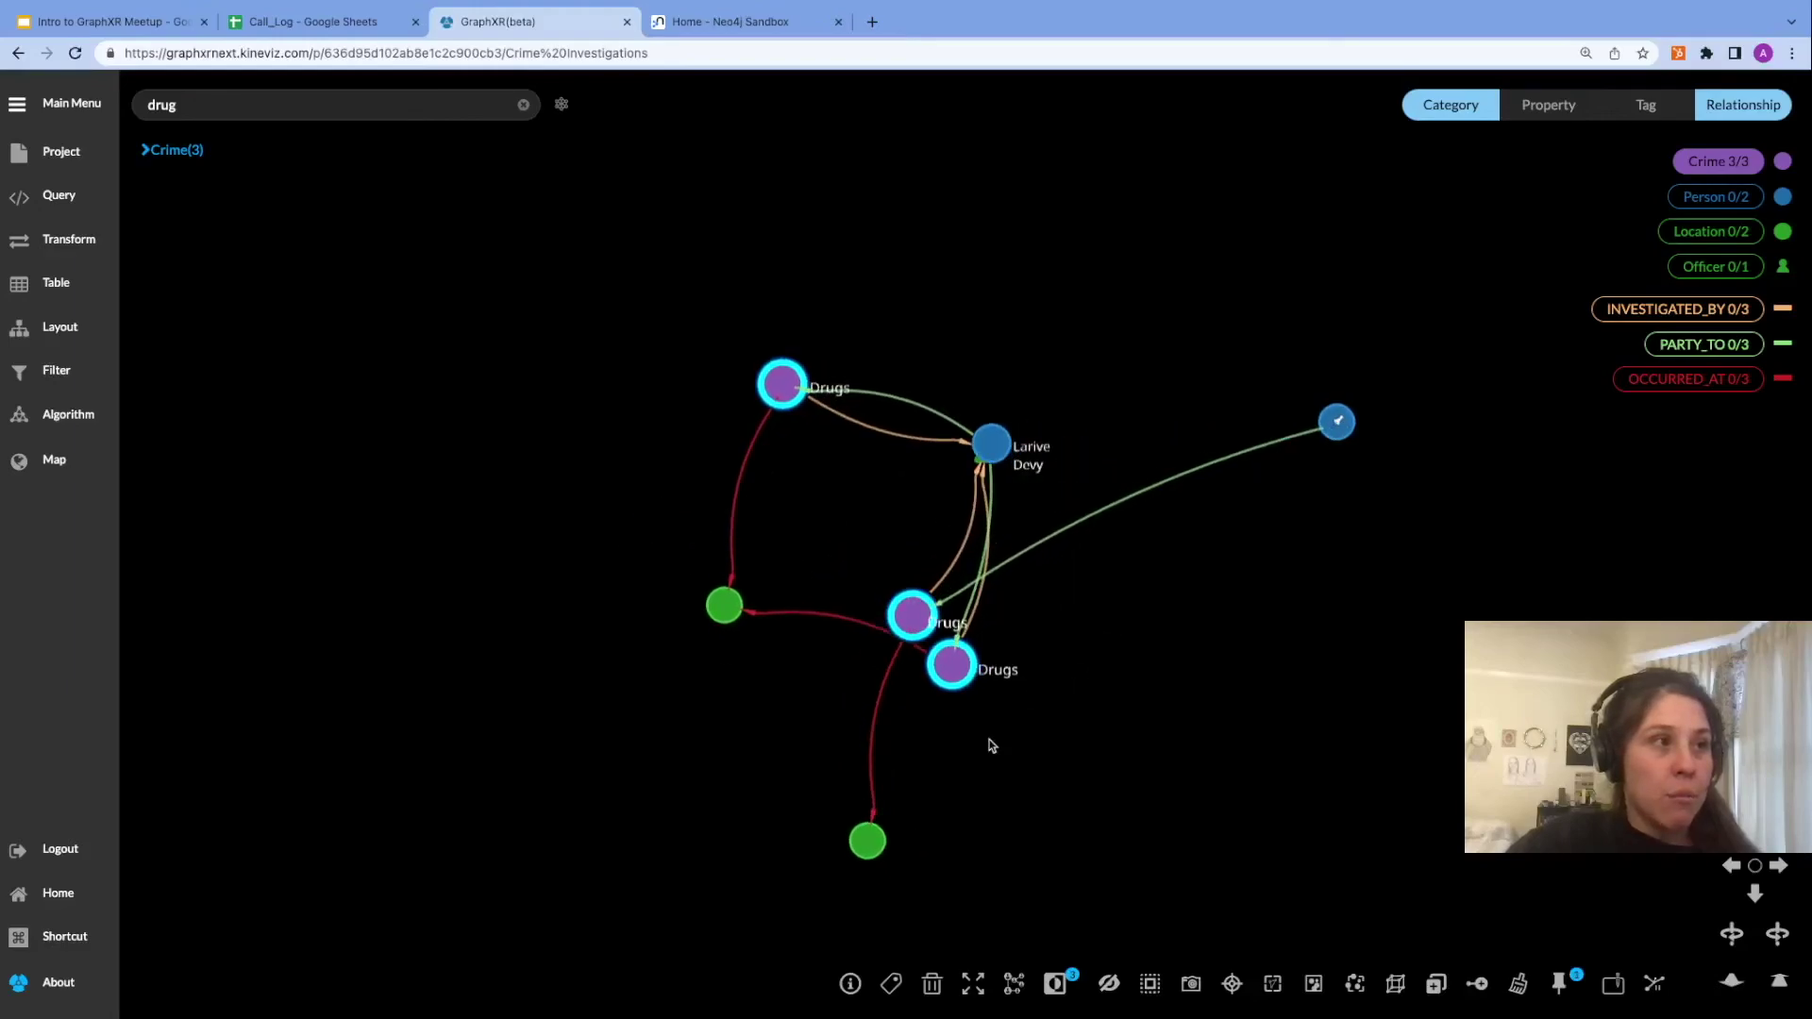
left_click_drag(1197, 703, 1381, 717)
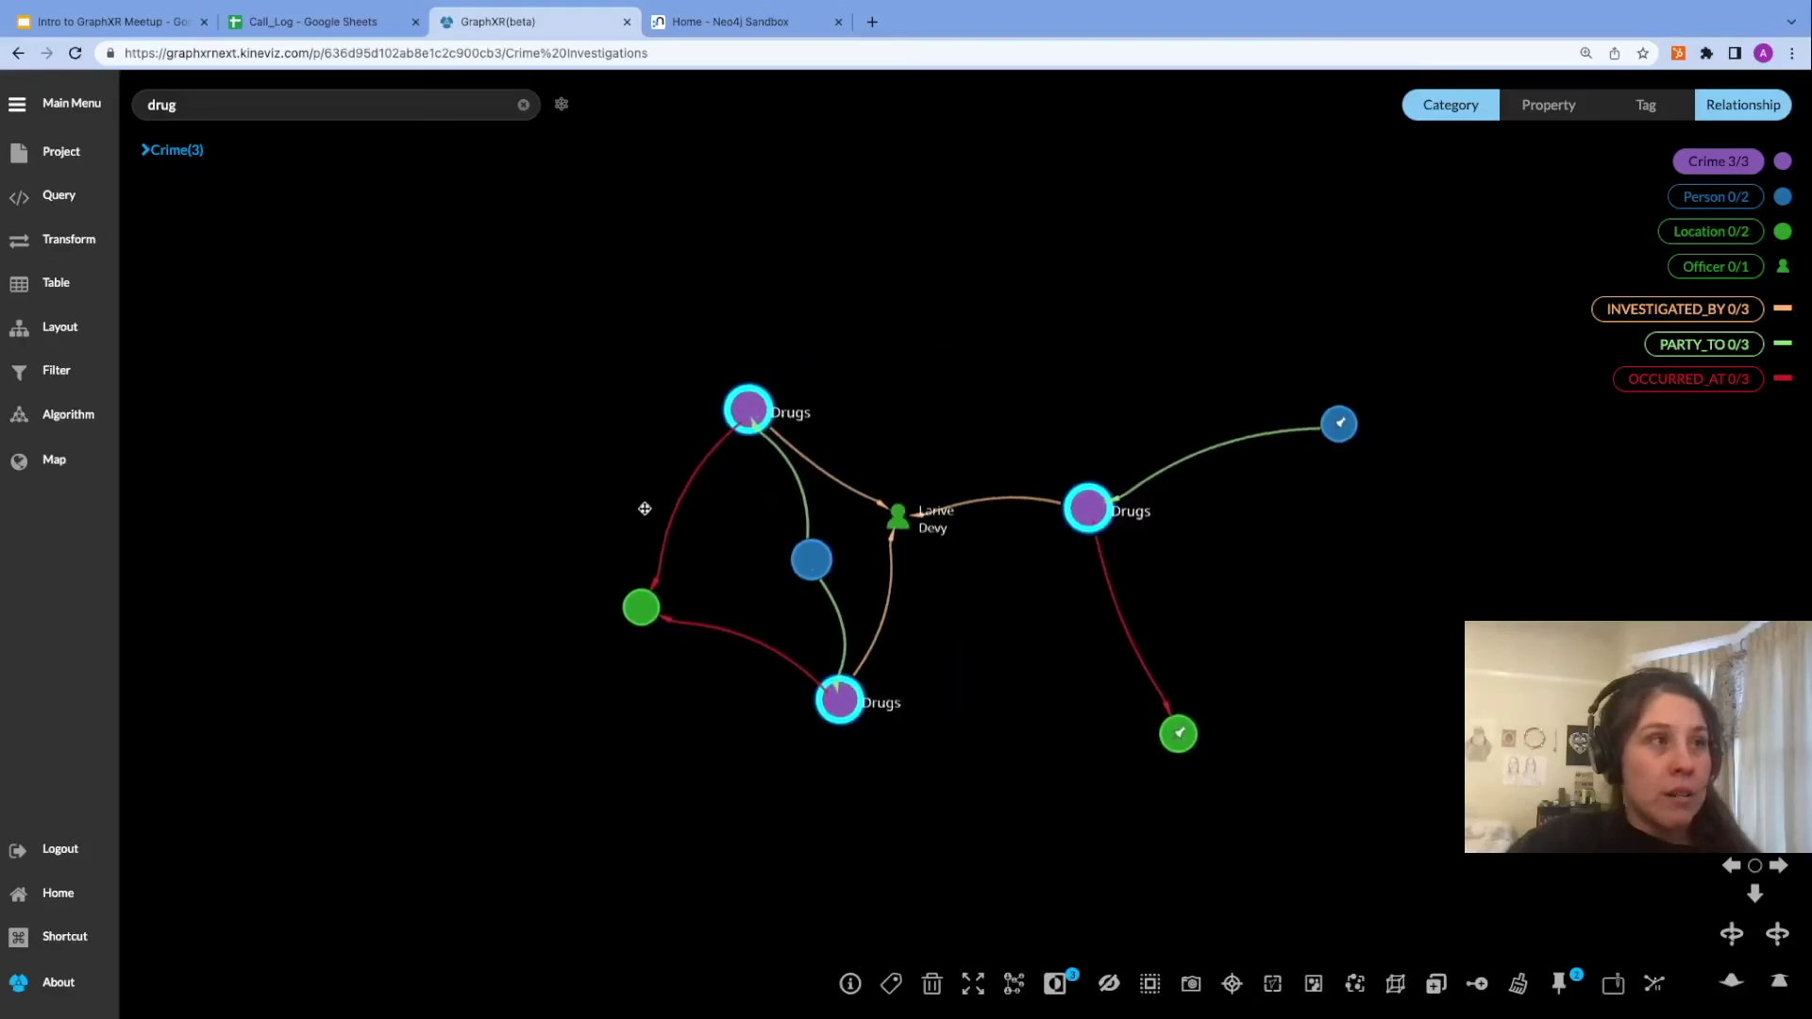
left_click_drag(818, 571, 609, 615)
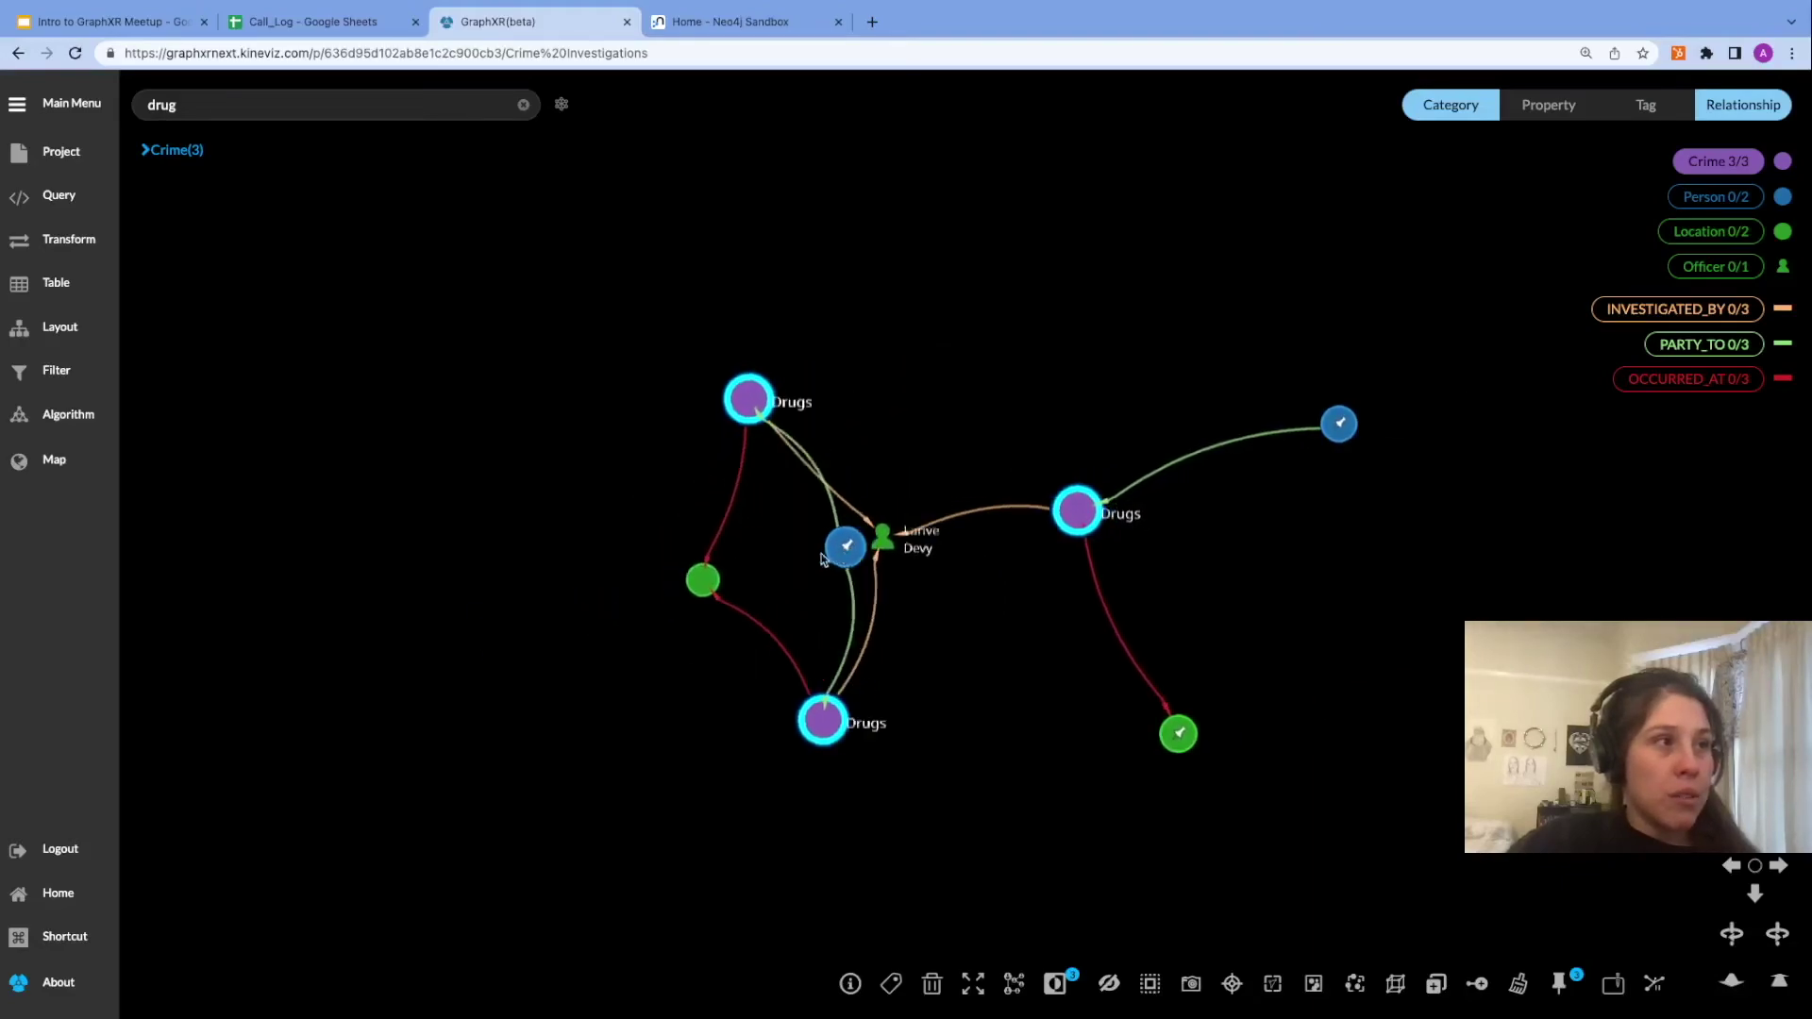
Caption the Person nodes with their name property and close the project settings.
left_click(74, 158)
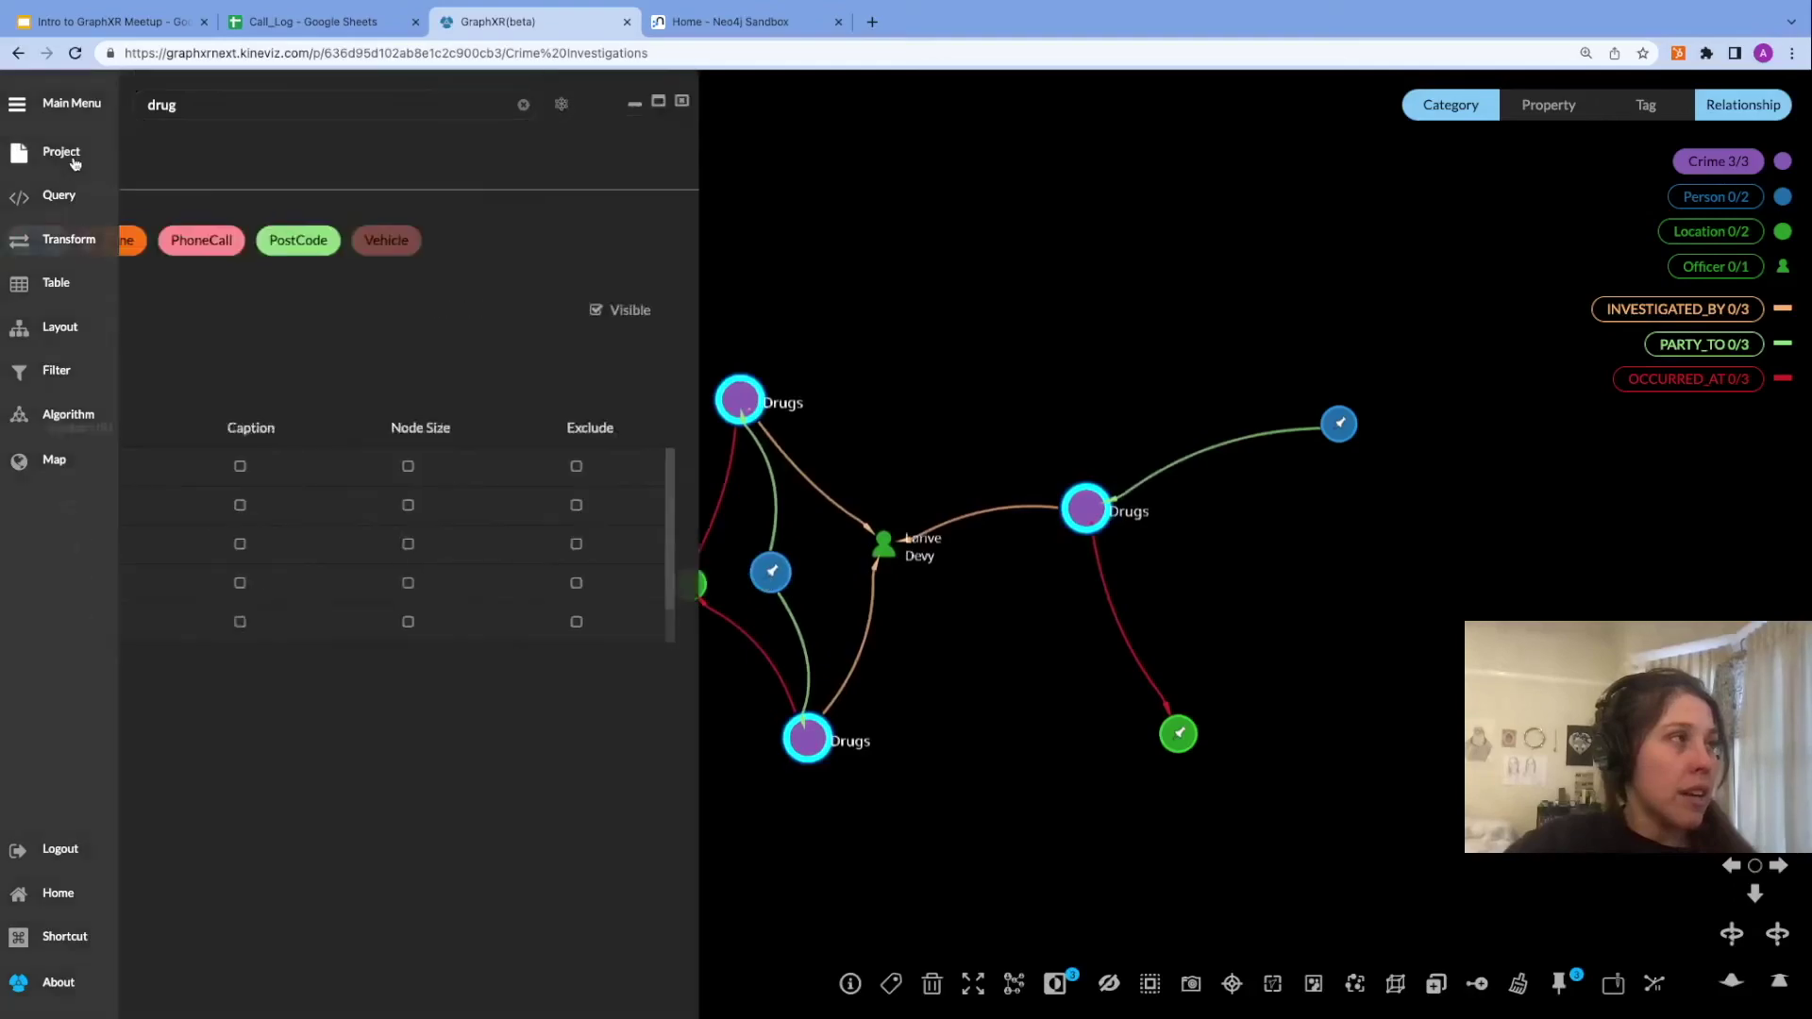
left_click(650, 244)
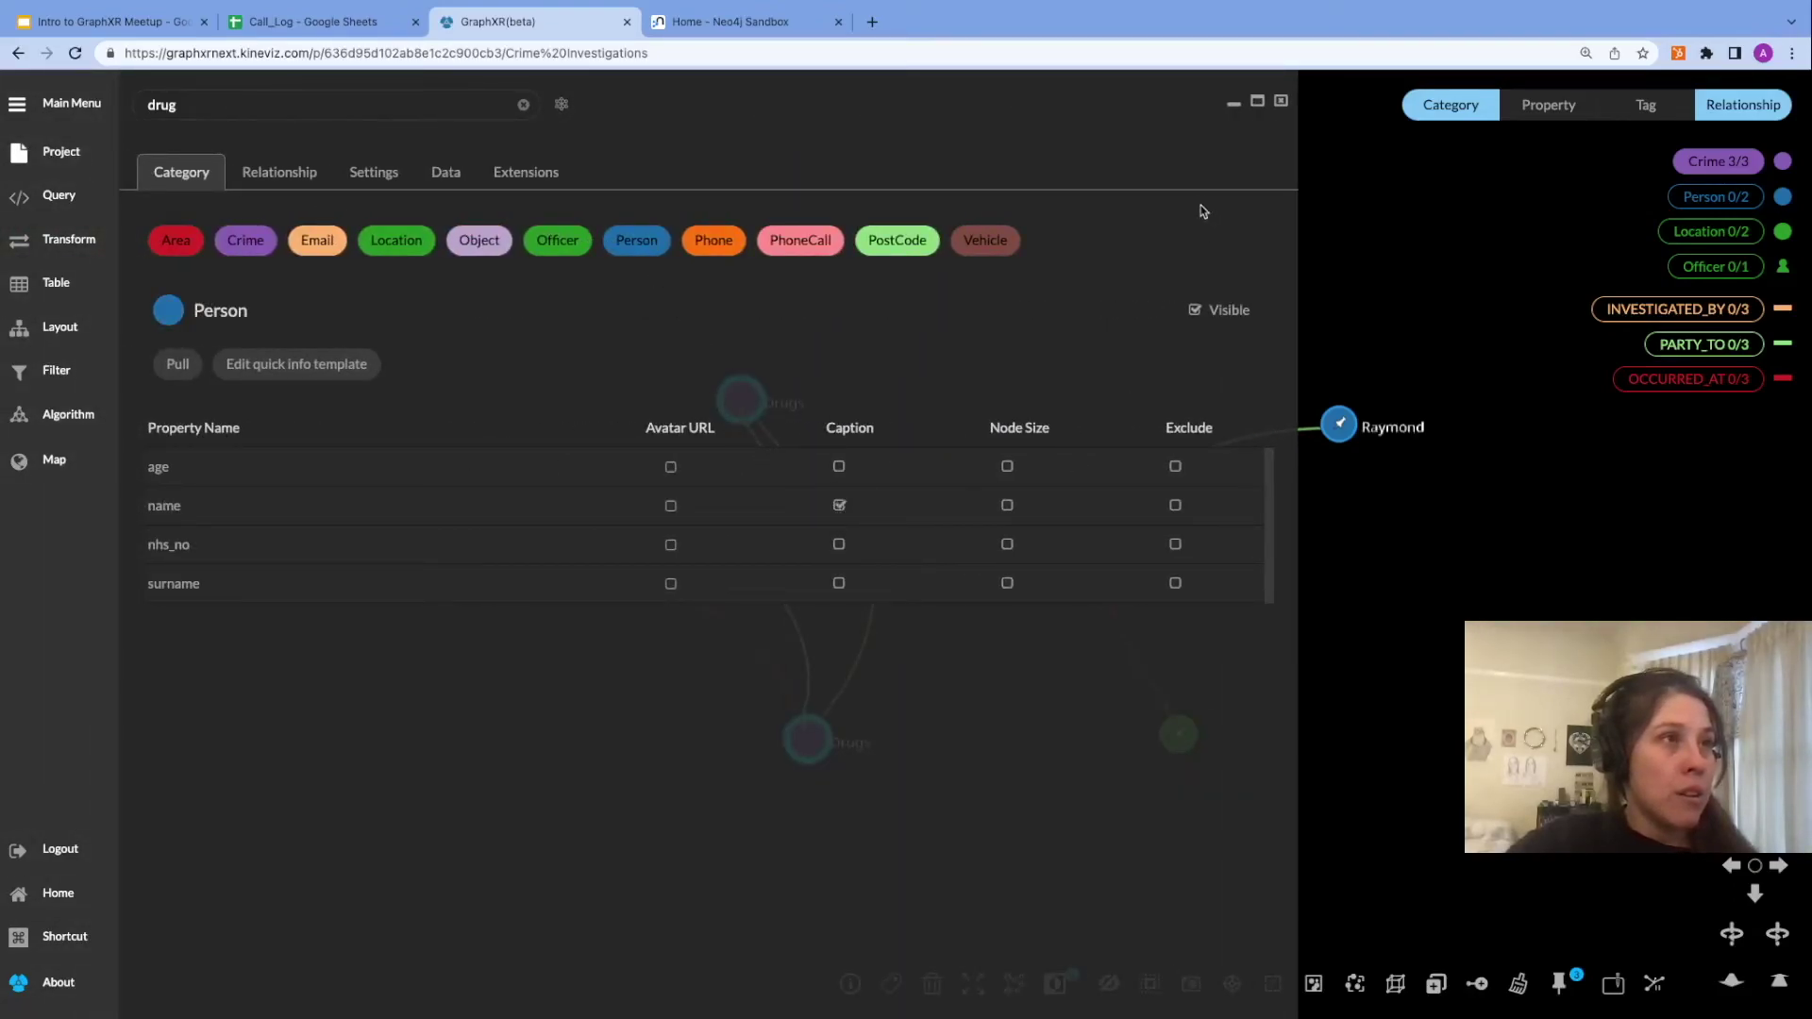
left_click(1282, 103)
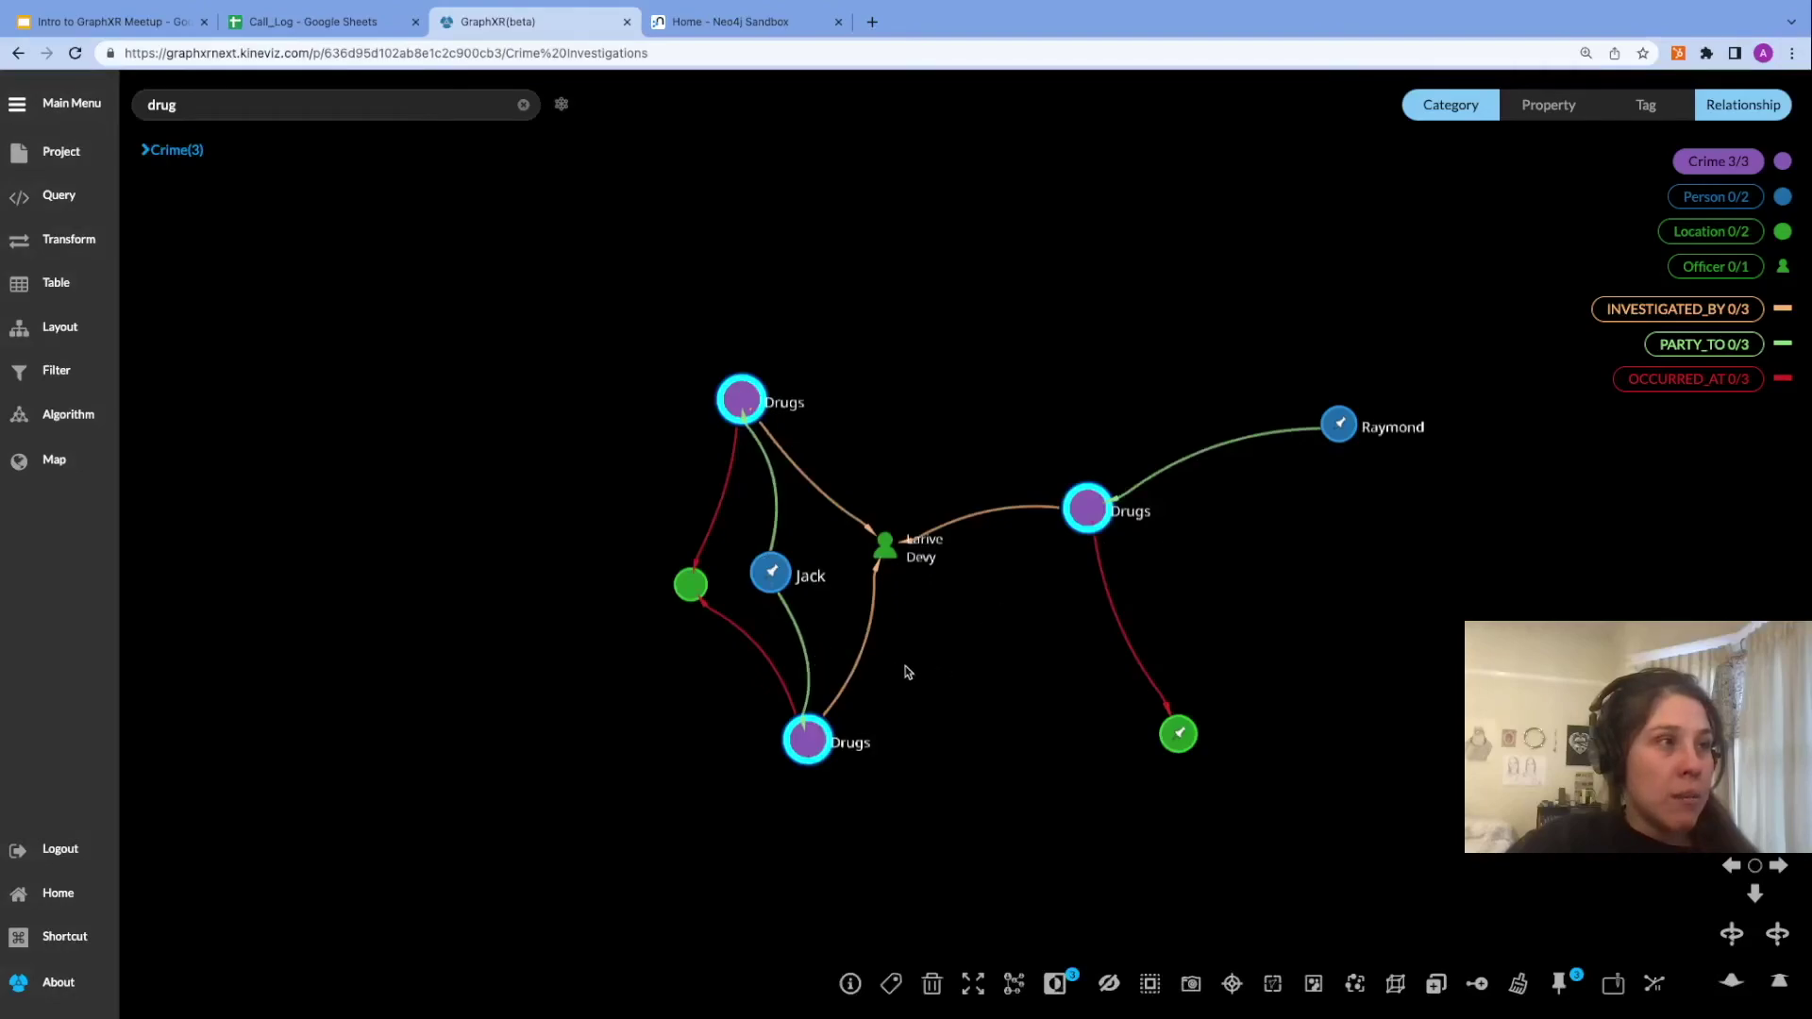
Move the location shared by two drug crimes outward and give the Location category the icon found by searching for "gps".
left_click_drag(682, 593, 638, 588)
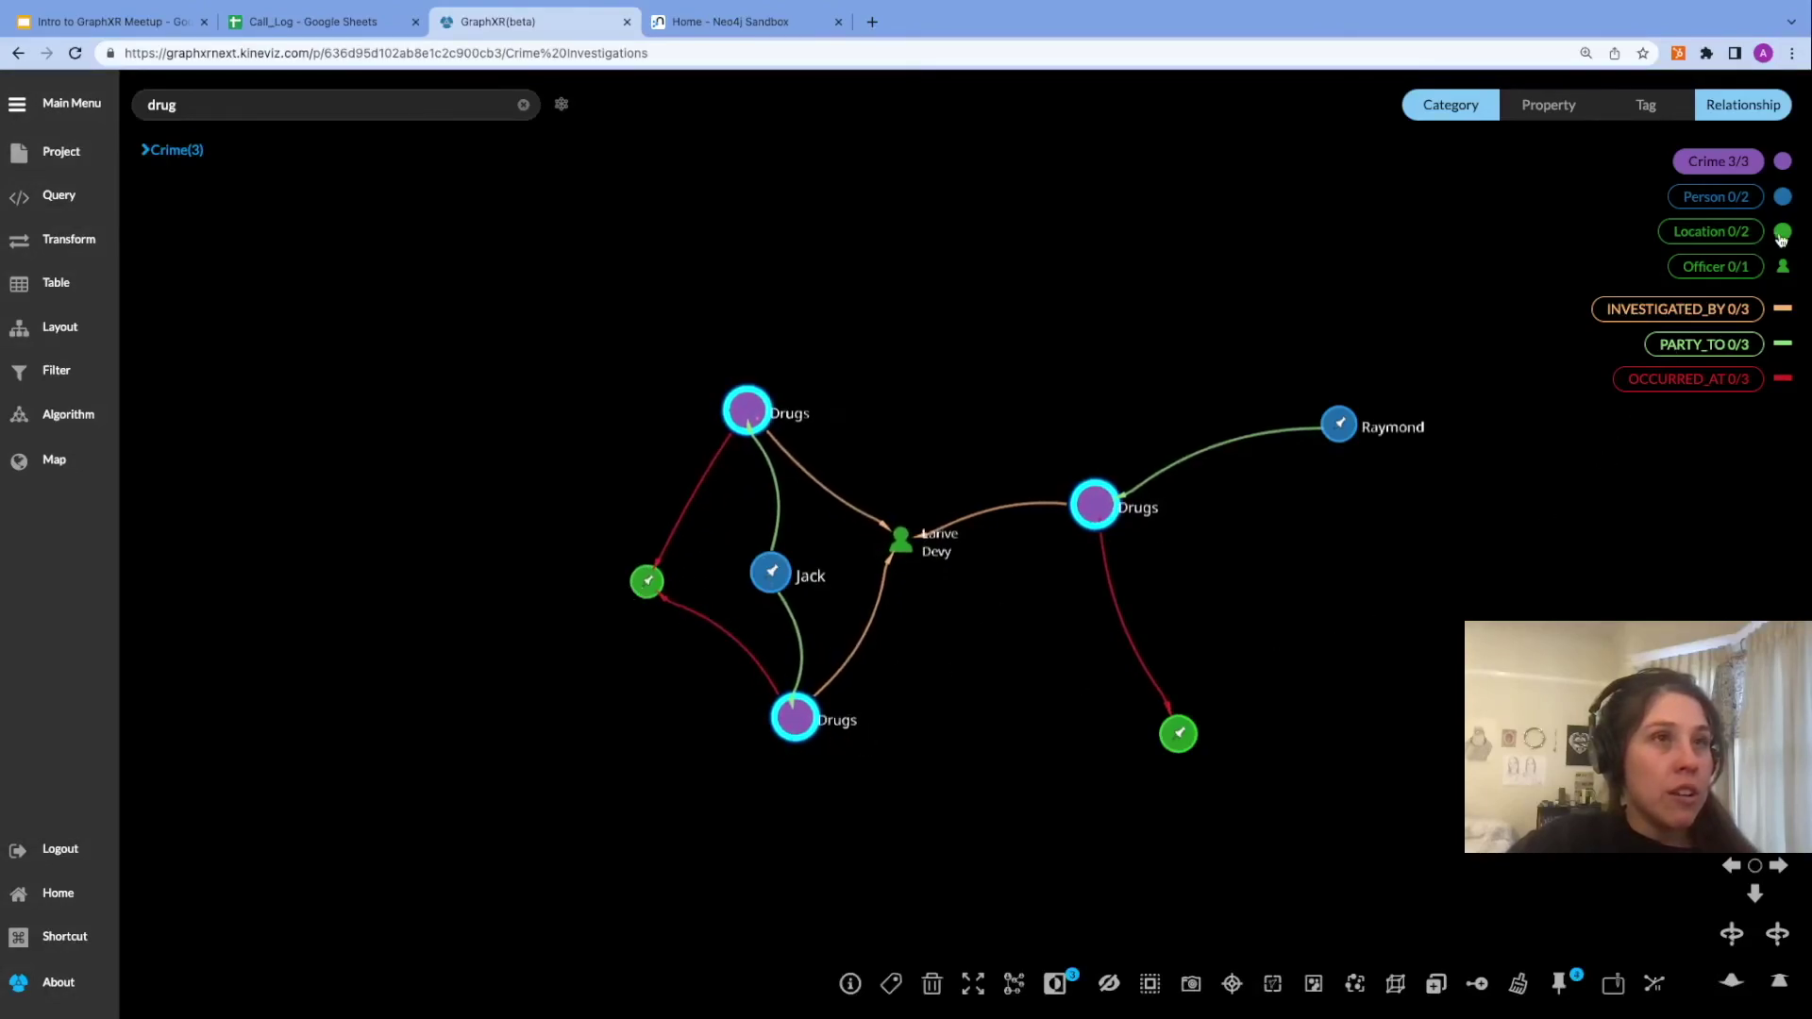
left_click(1783, 235)
left_click(1511, 297)
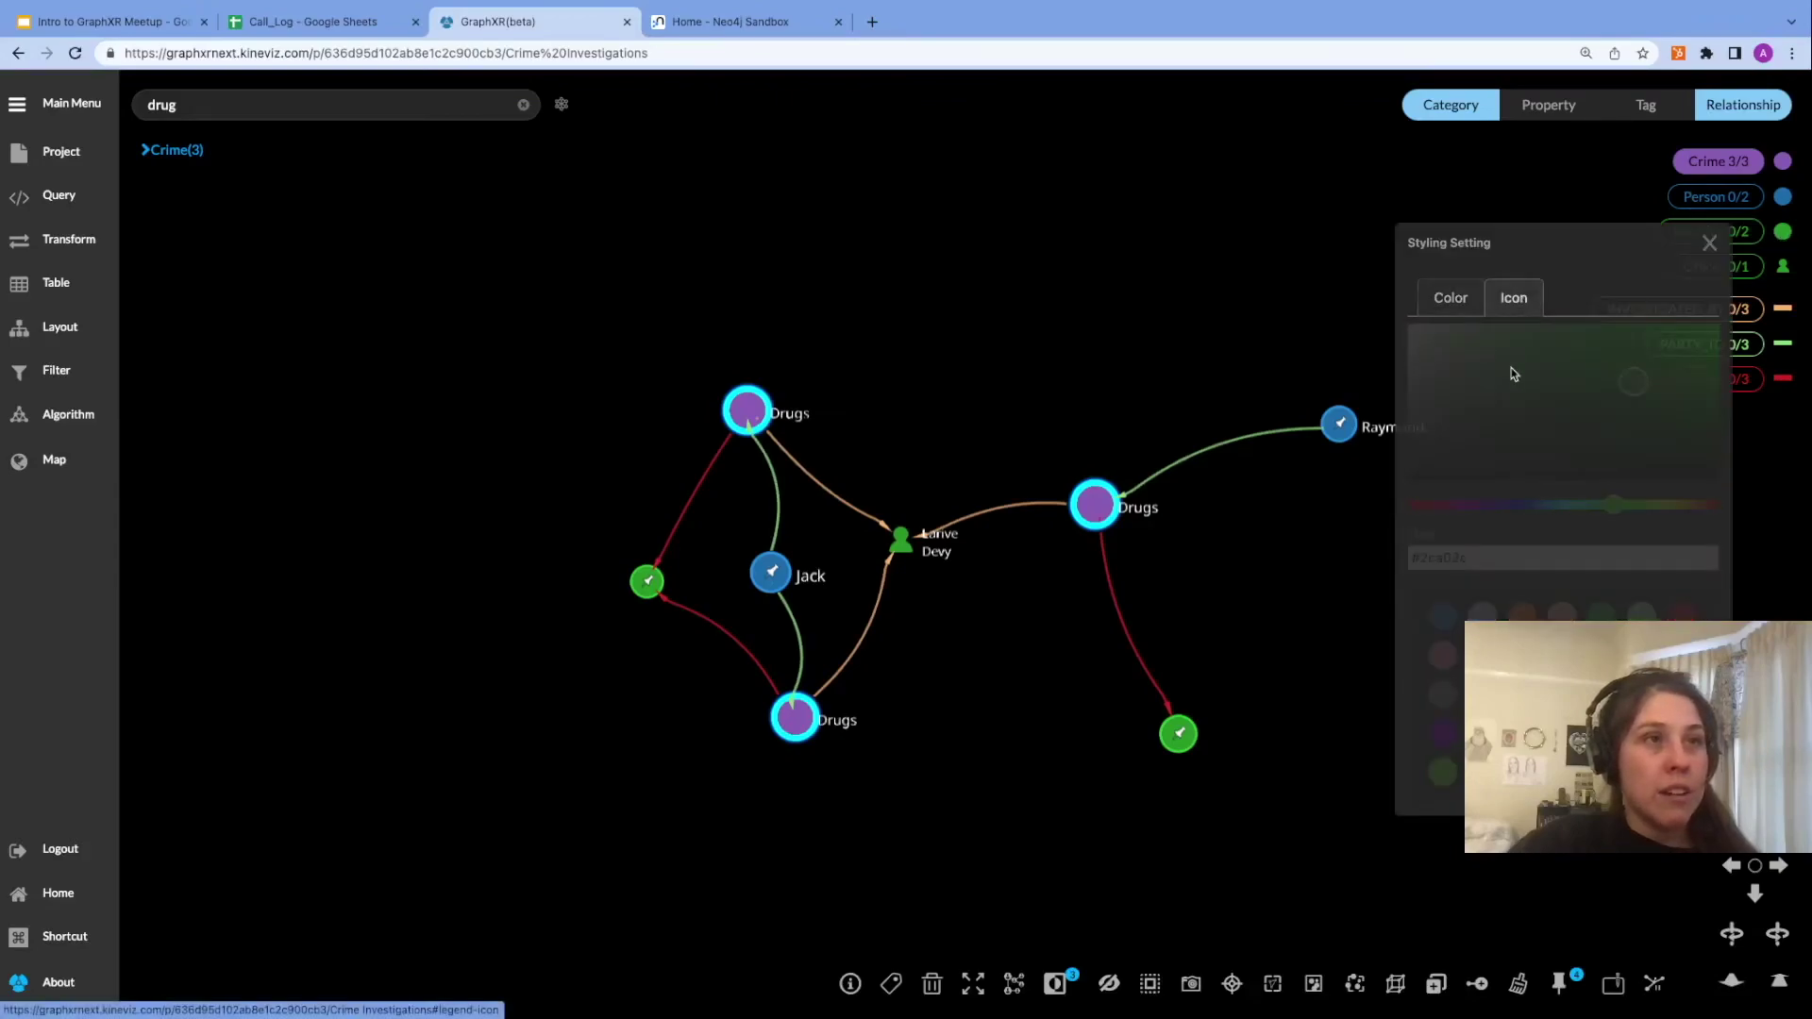
left_click(1502, 355)
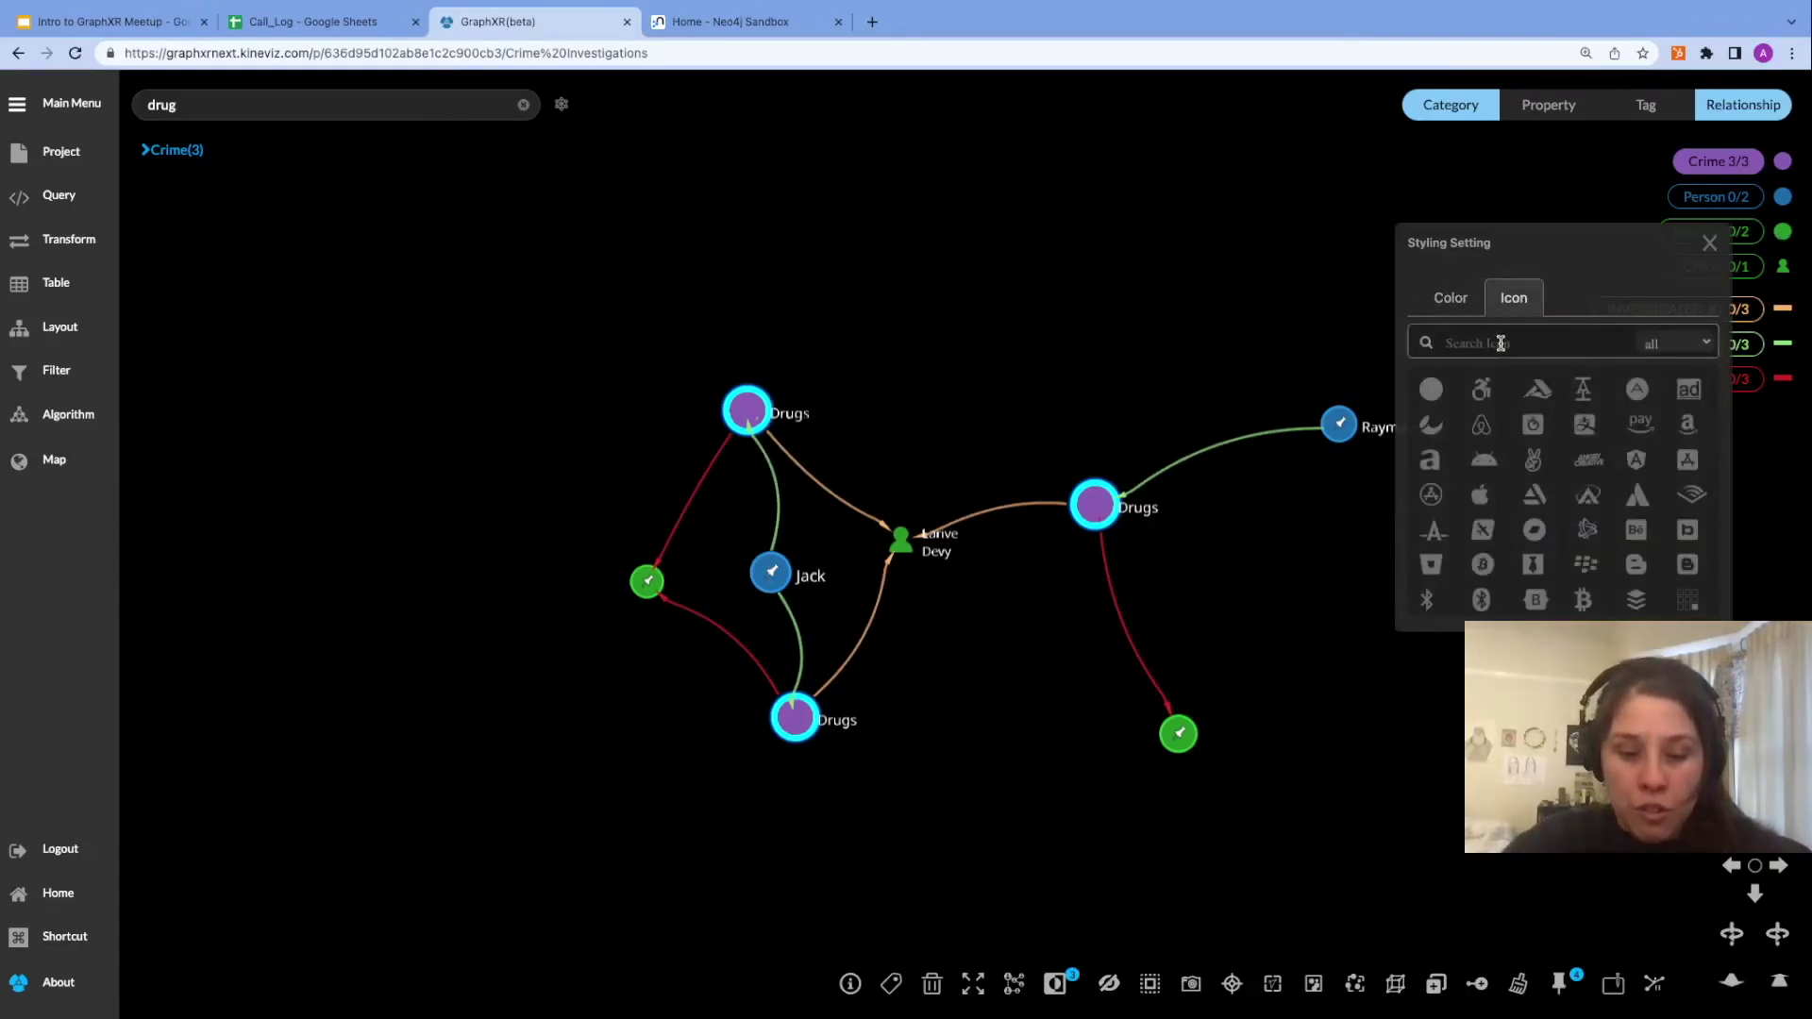
type("gps")
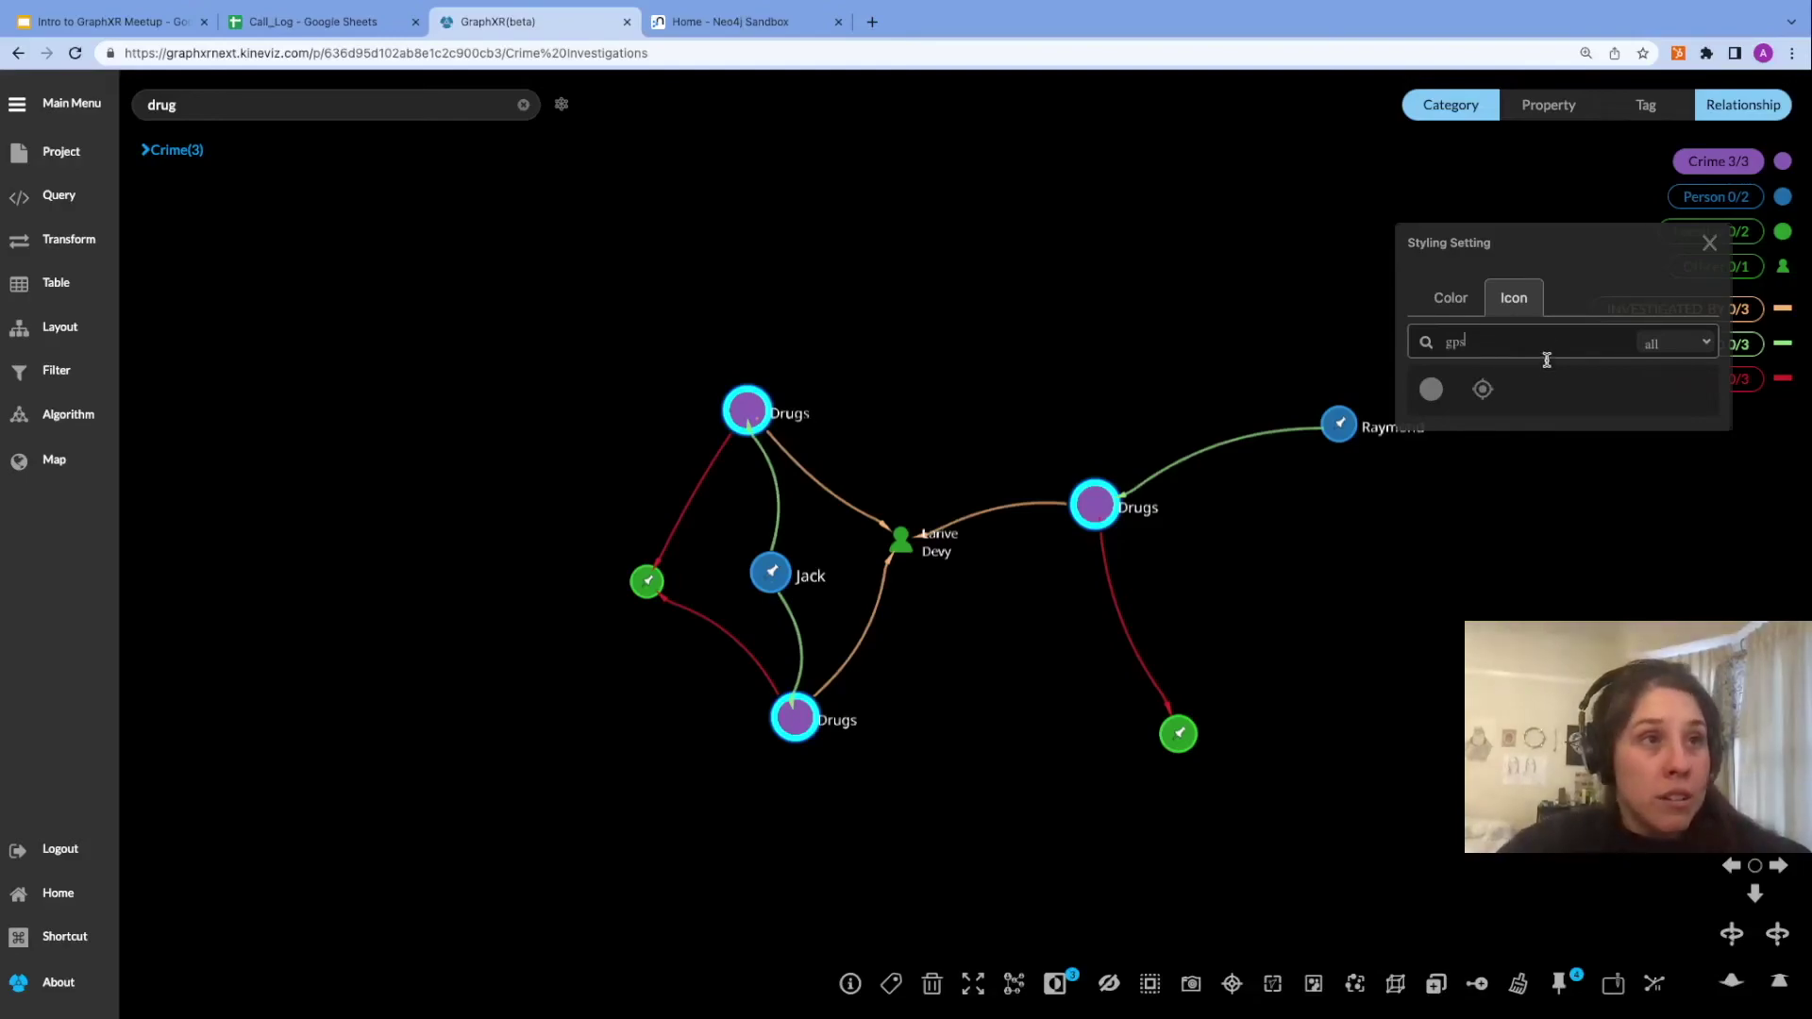
left_click(1482, 390)
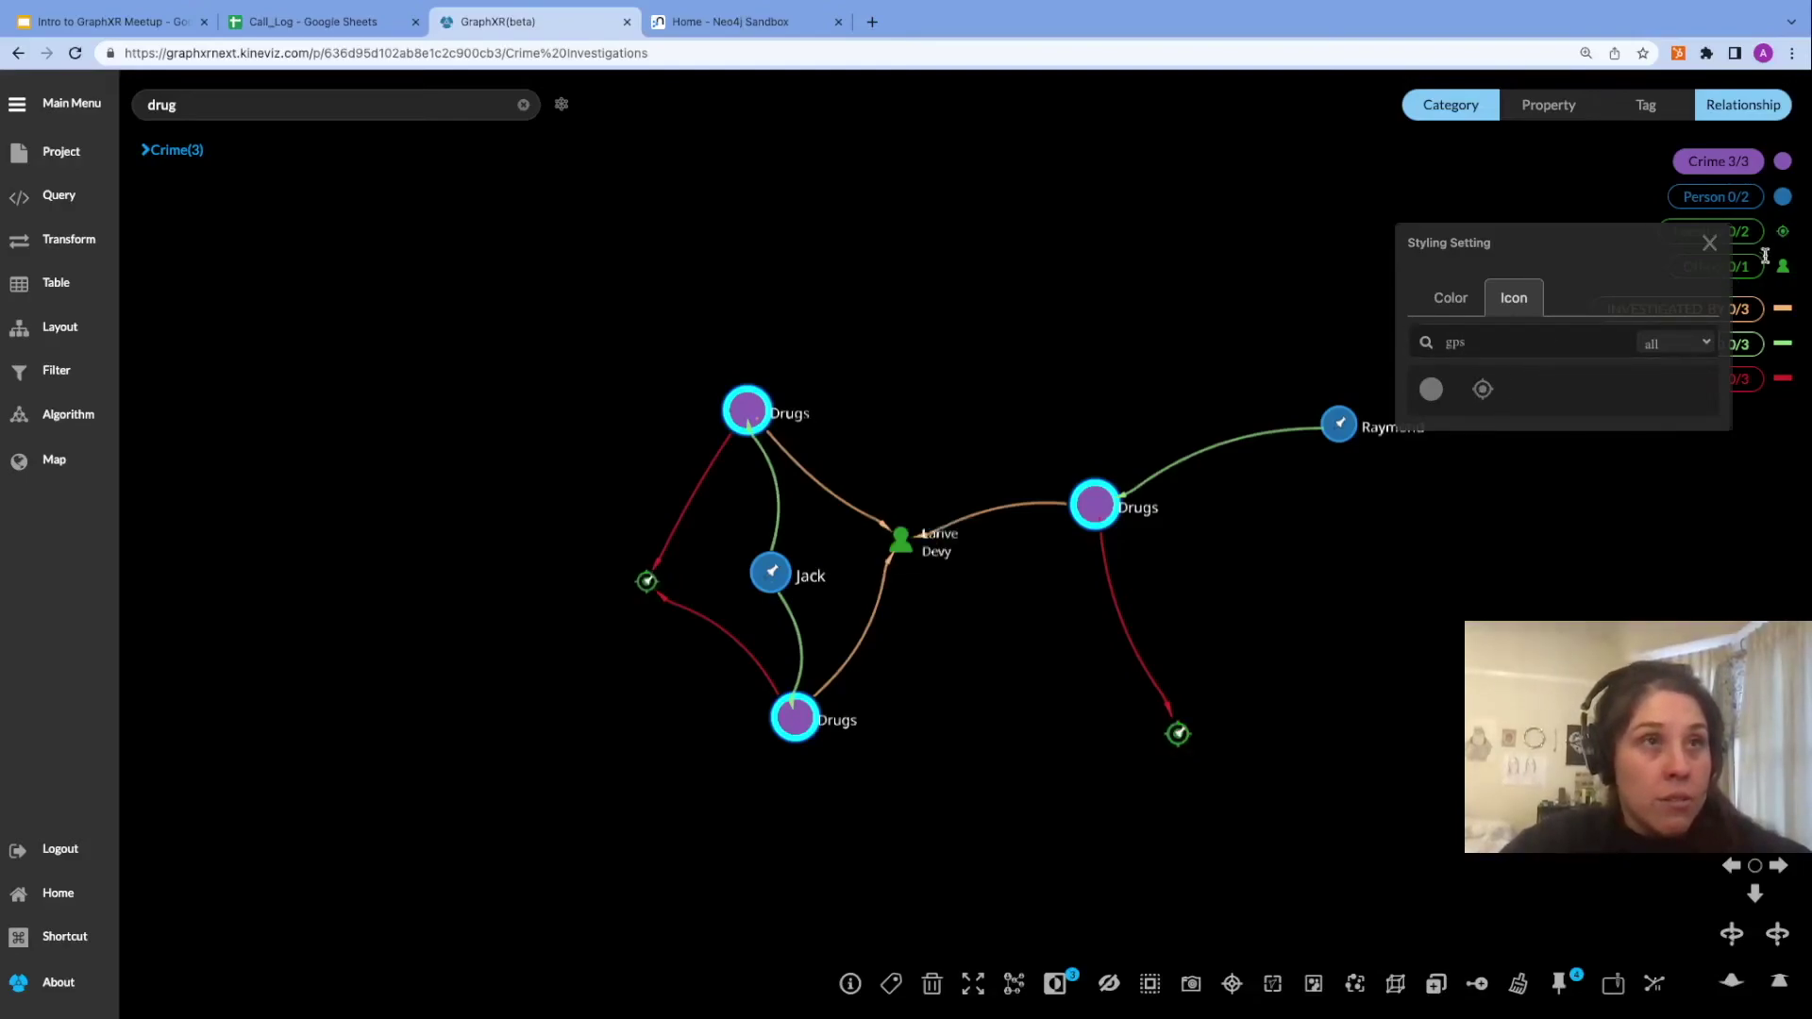
left_click(1710, 244)
Change the Location category's color to light yellow and close the styling settings.
left_click(1782, 233)
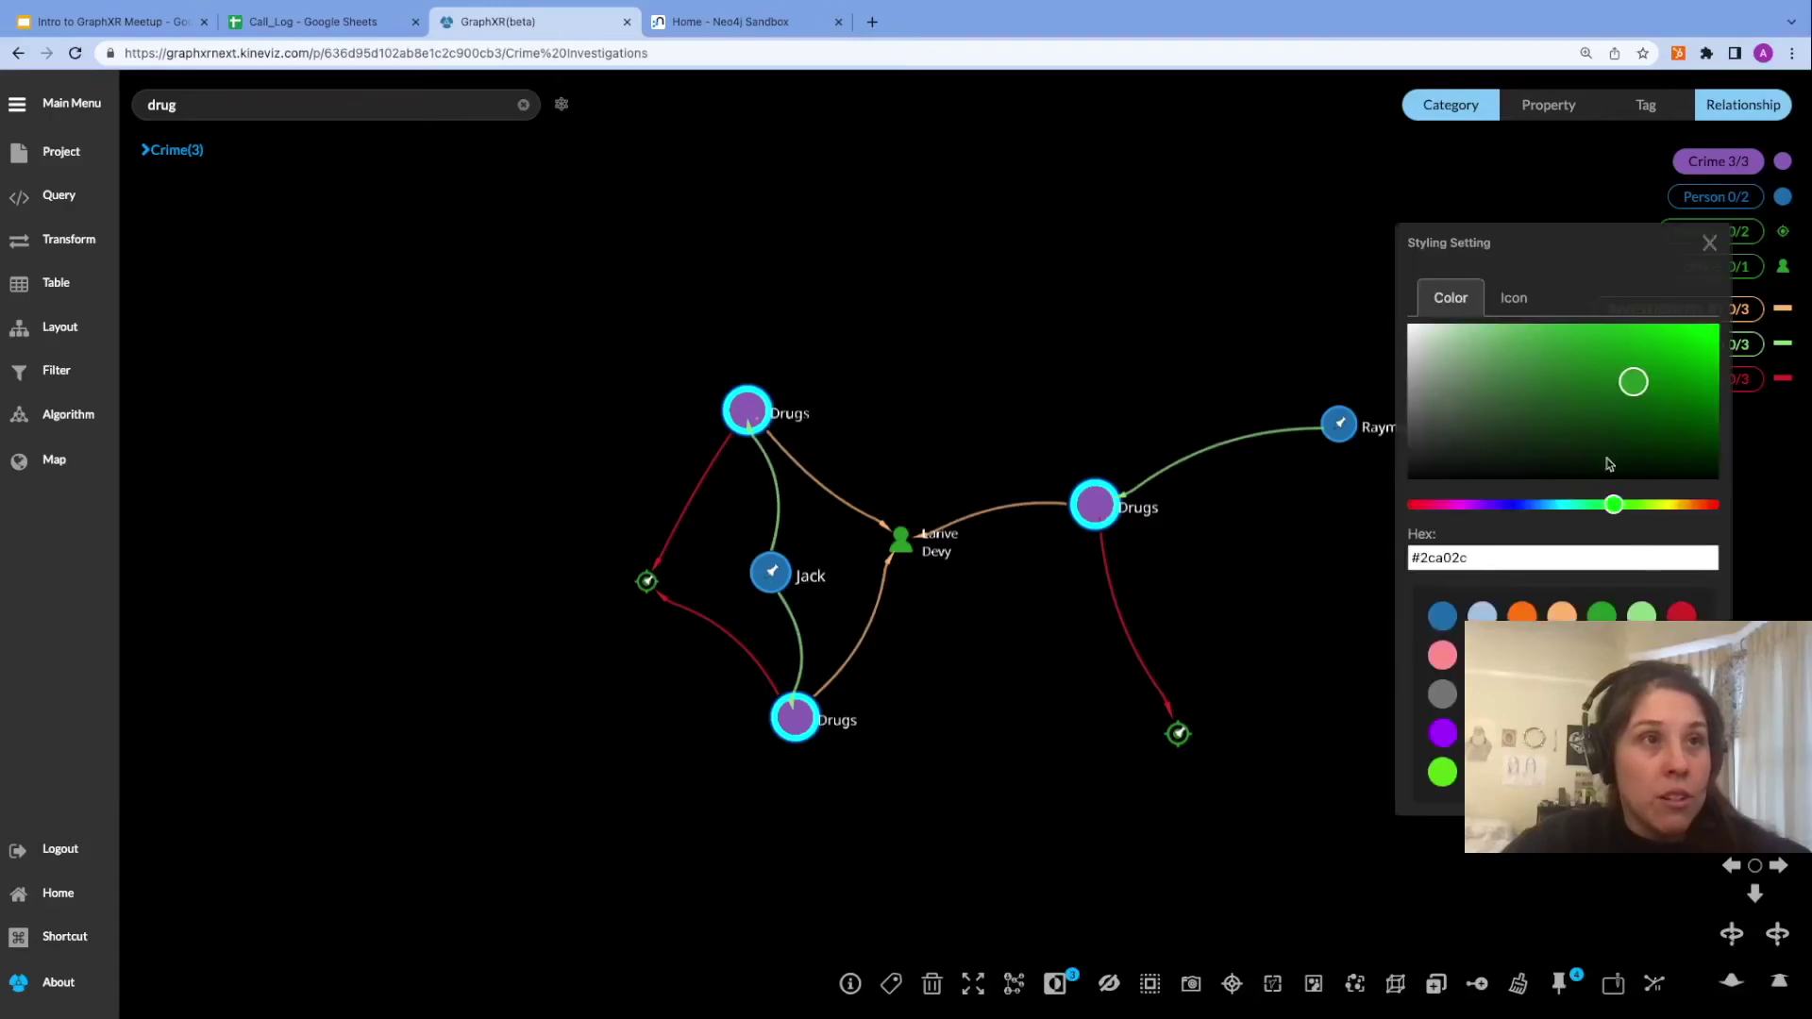
left_click(1681, 694)
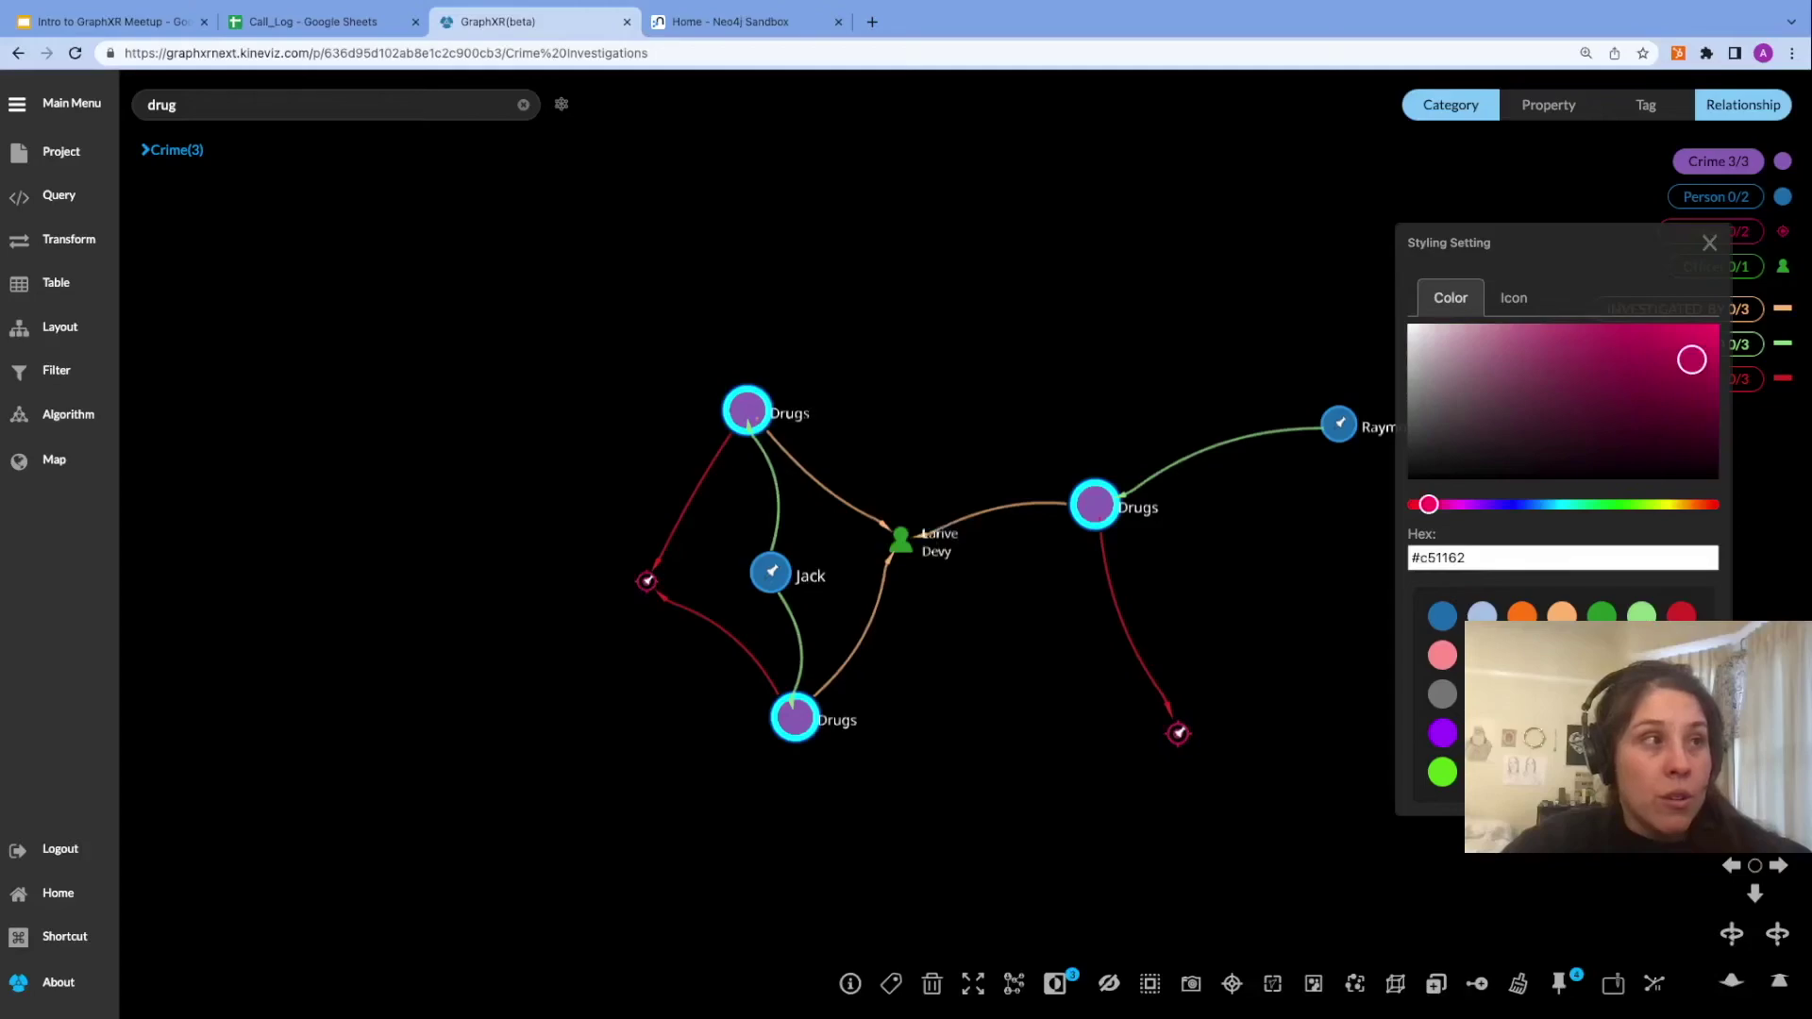
left_click(1522, 772)
left_click(1710, 242)
Clear the selection and place the location of the separate drug crime just below its connected Person node.
right_click_drag(1349, 658, 1326, 688)
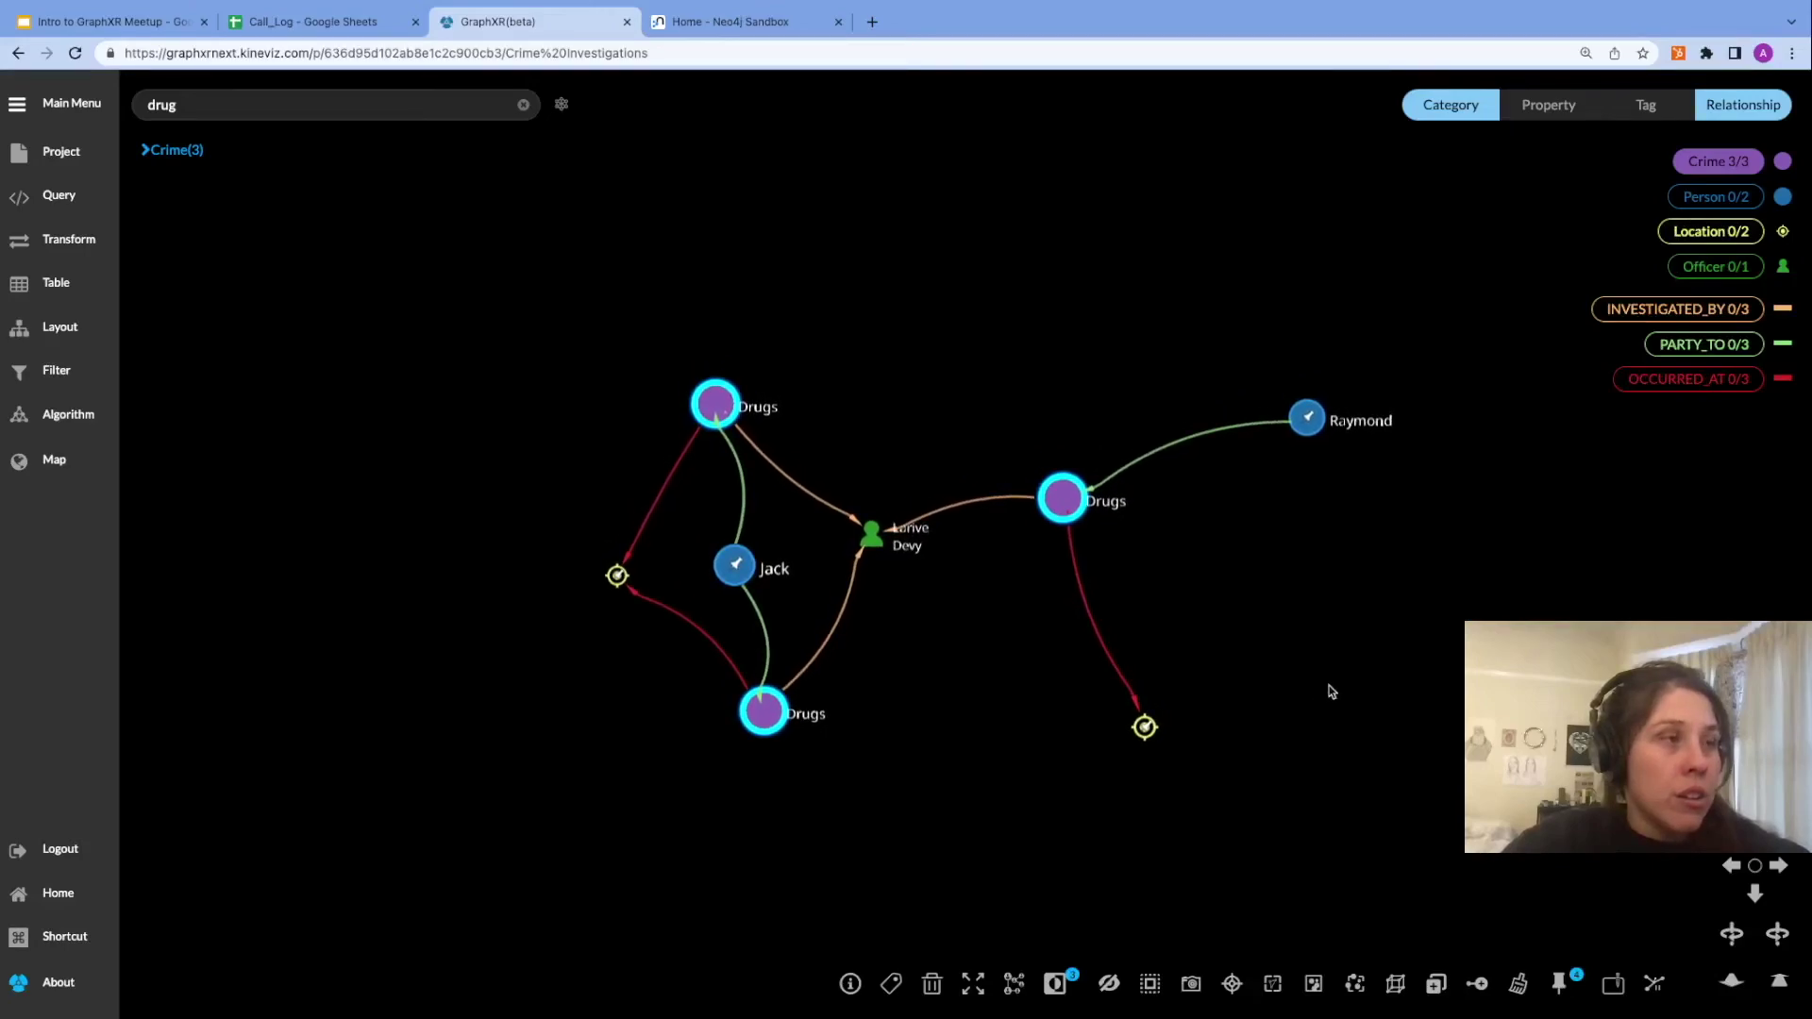
left_click(1037, 694)
mouse_move(1434, 709)
right_mouse_down()
mouse_move(1453, 725)
mouse_move(1447, 695)
right_mouse_up()
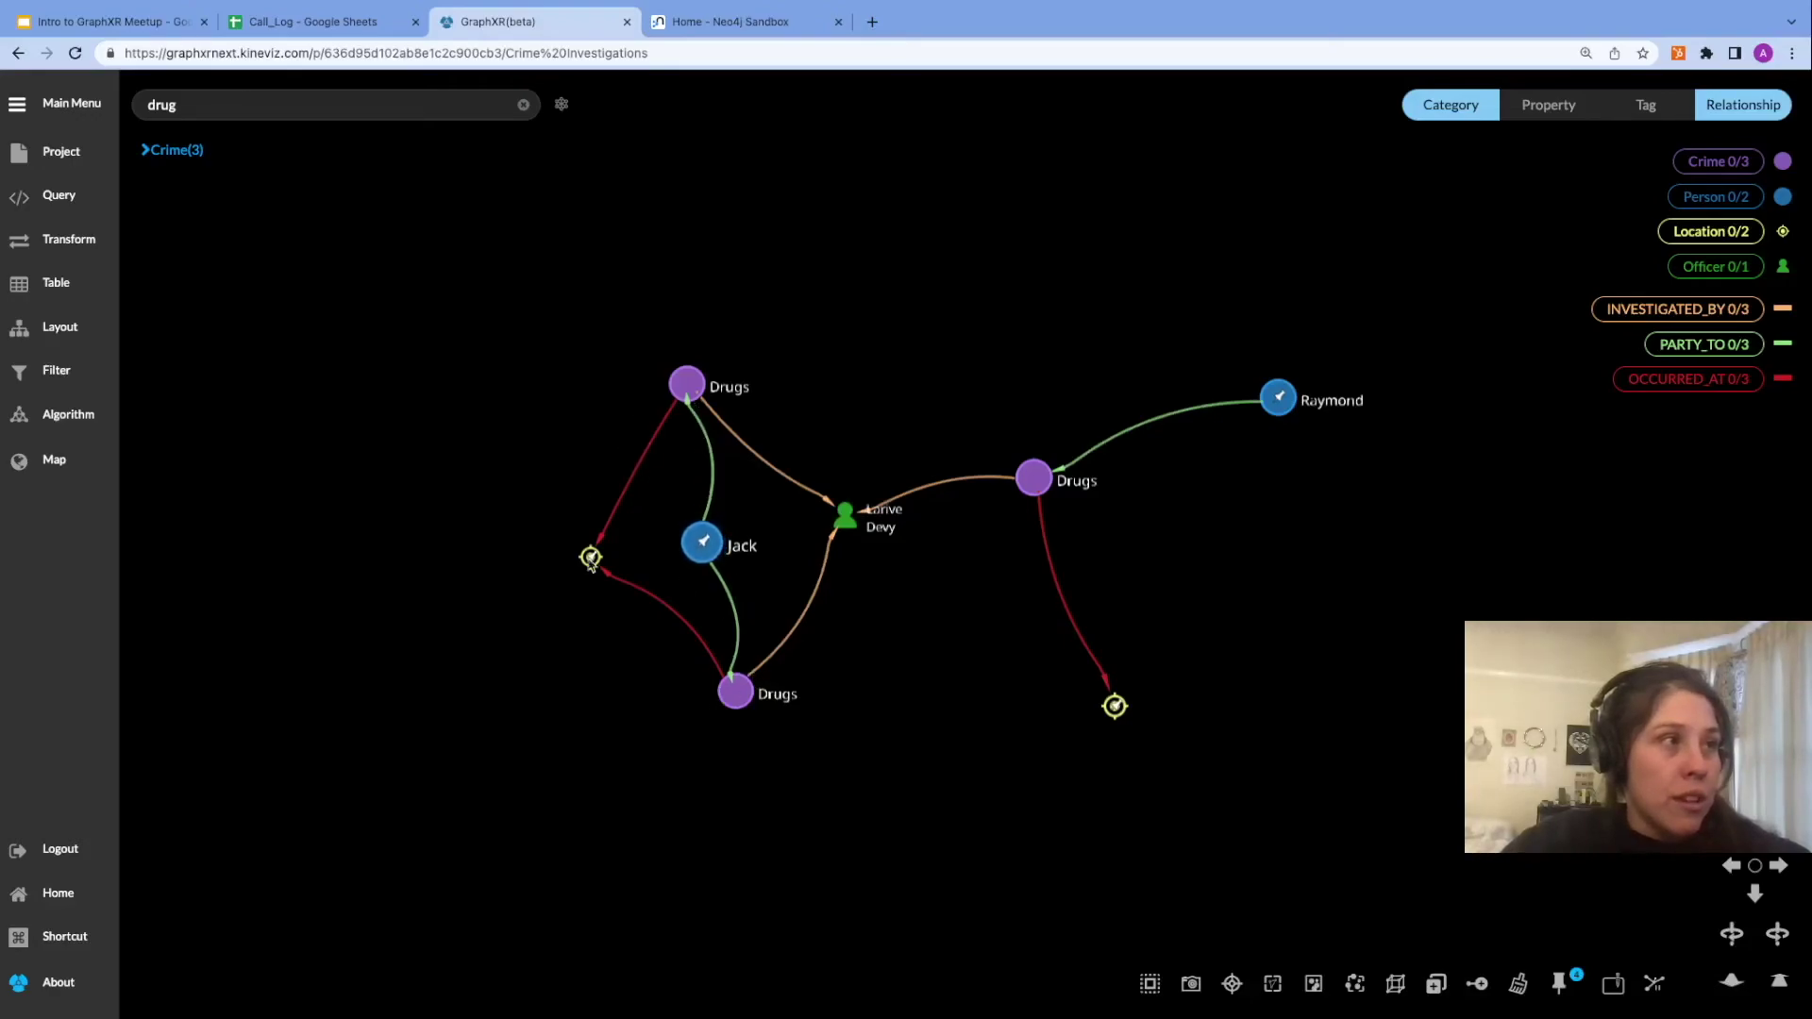
left_click_drag(1114, 706, 1287, 535)
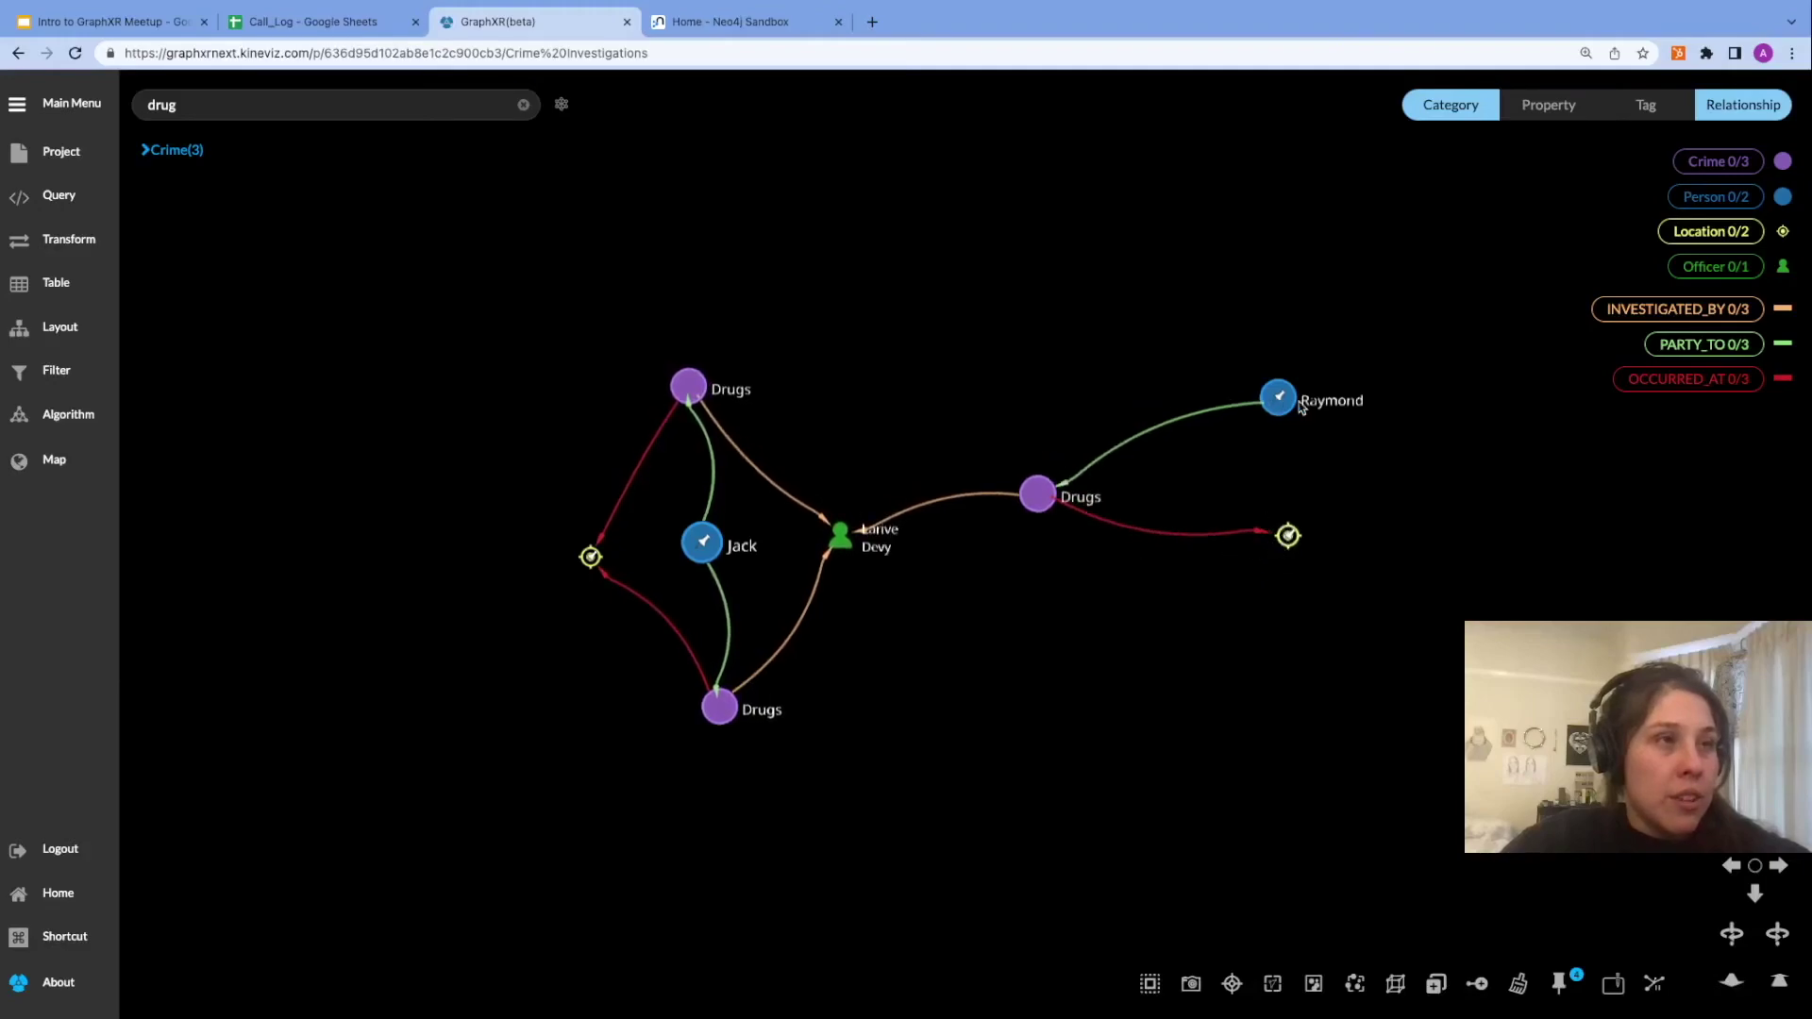
left_click_drag(1303, 415, 1272, 421)
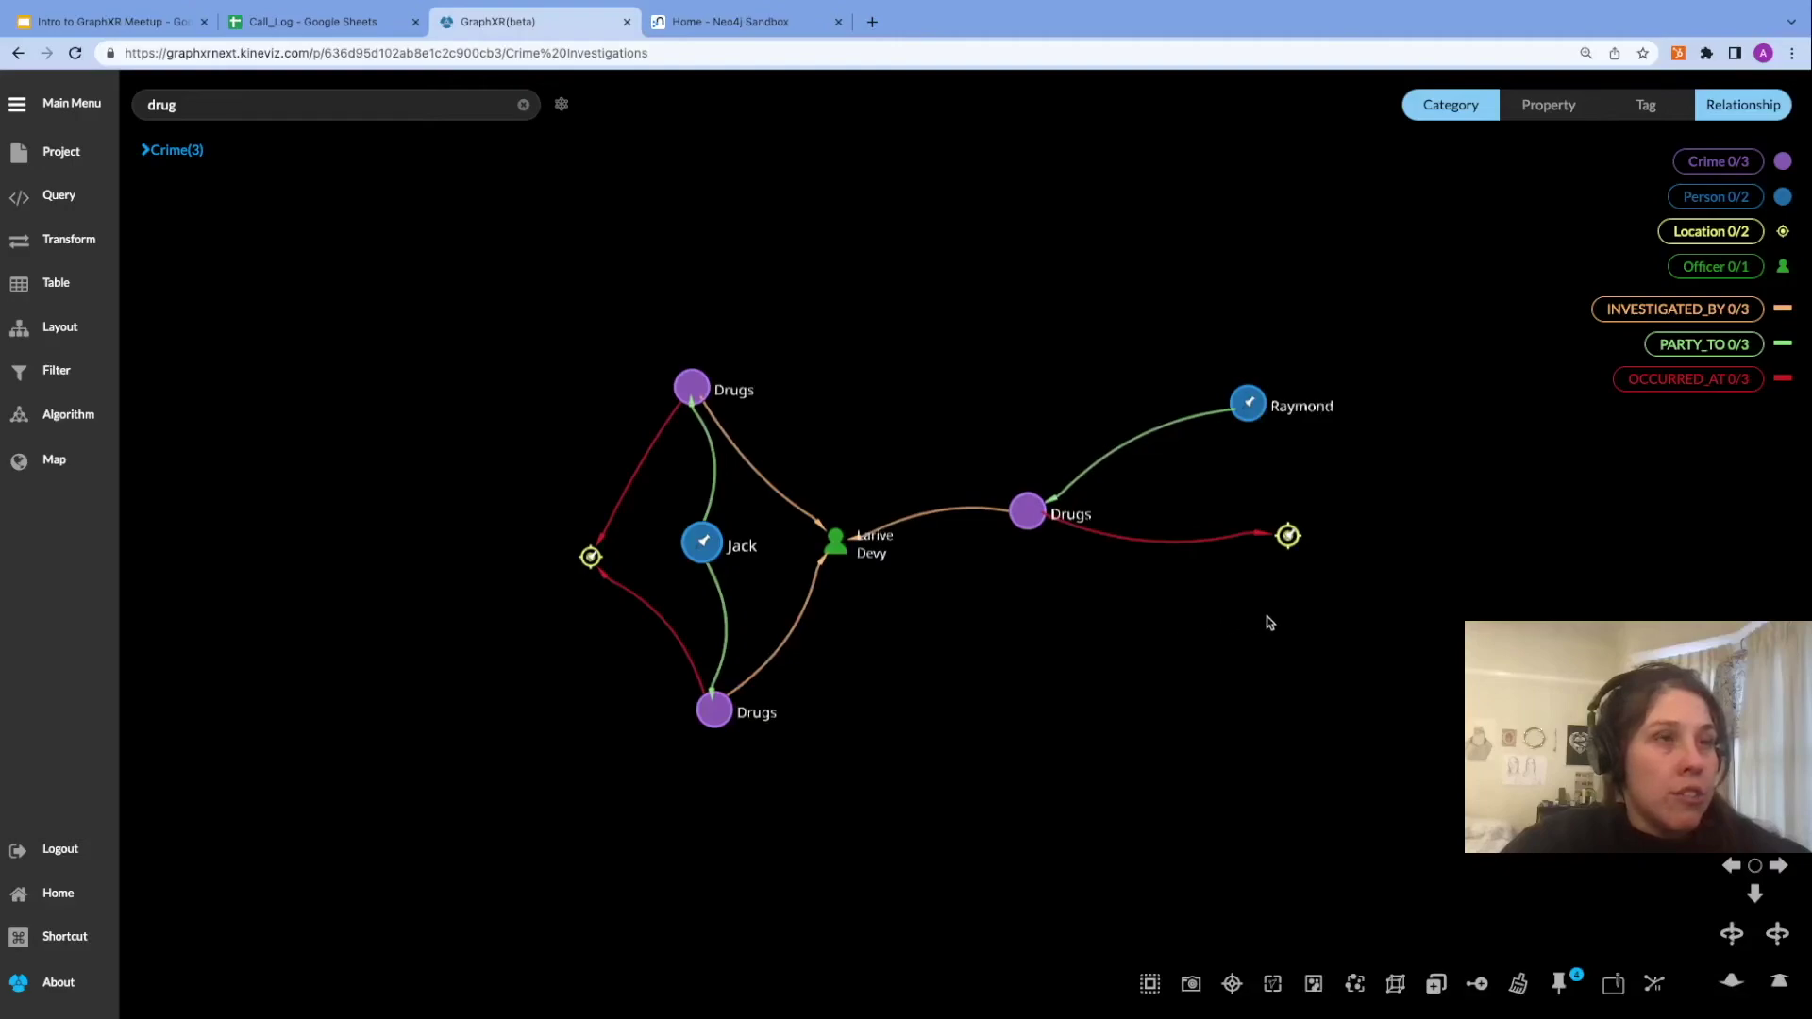
left_click_drag(1258, 635, 1254, 696)
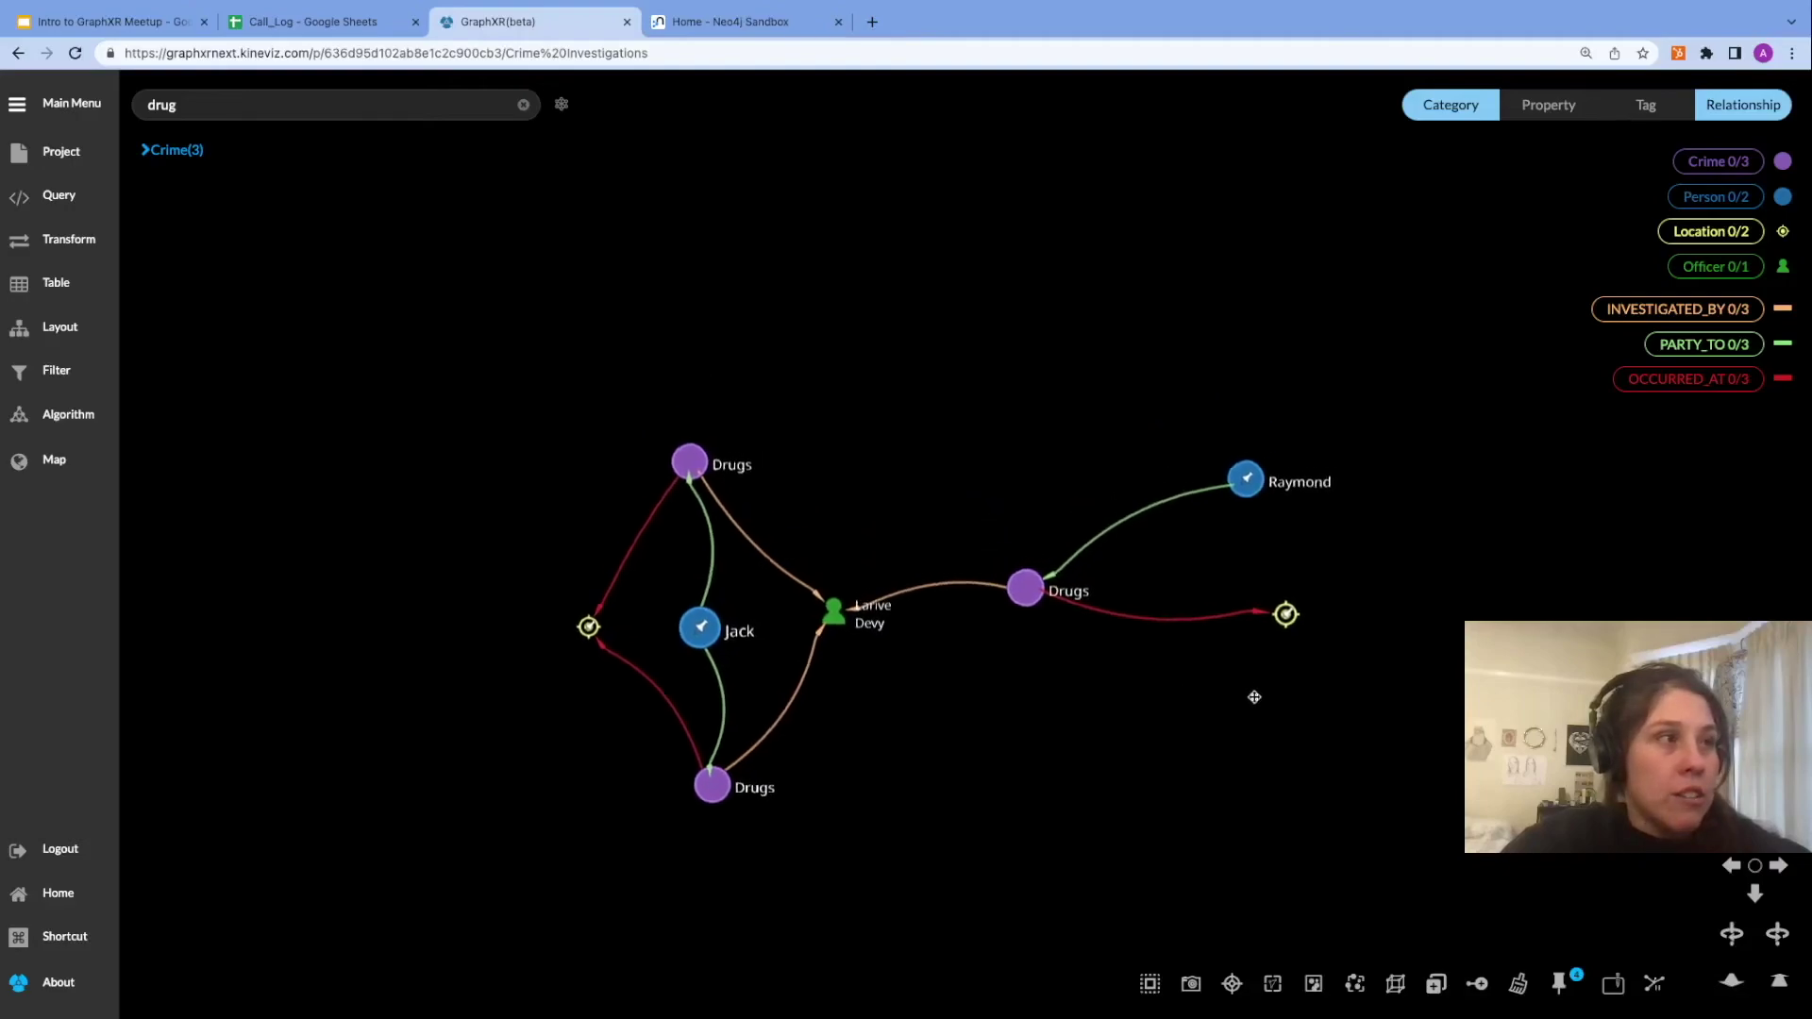
Select all Person nodes, check the Person relationships on the Crime Investigation schema slide in Google Slides, and return to GraphXR.
left_click(1719, 198)
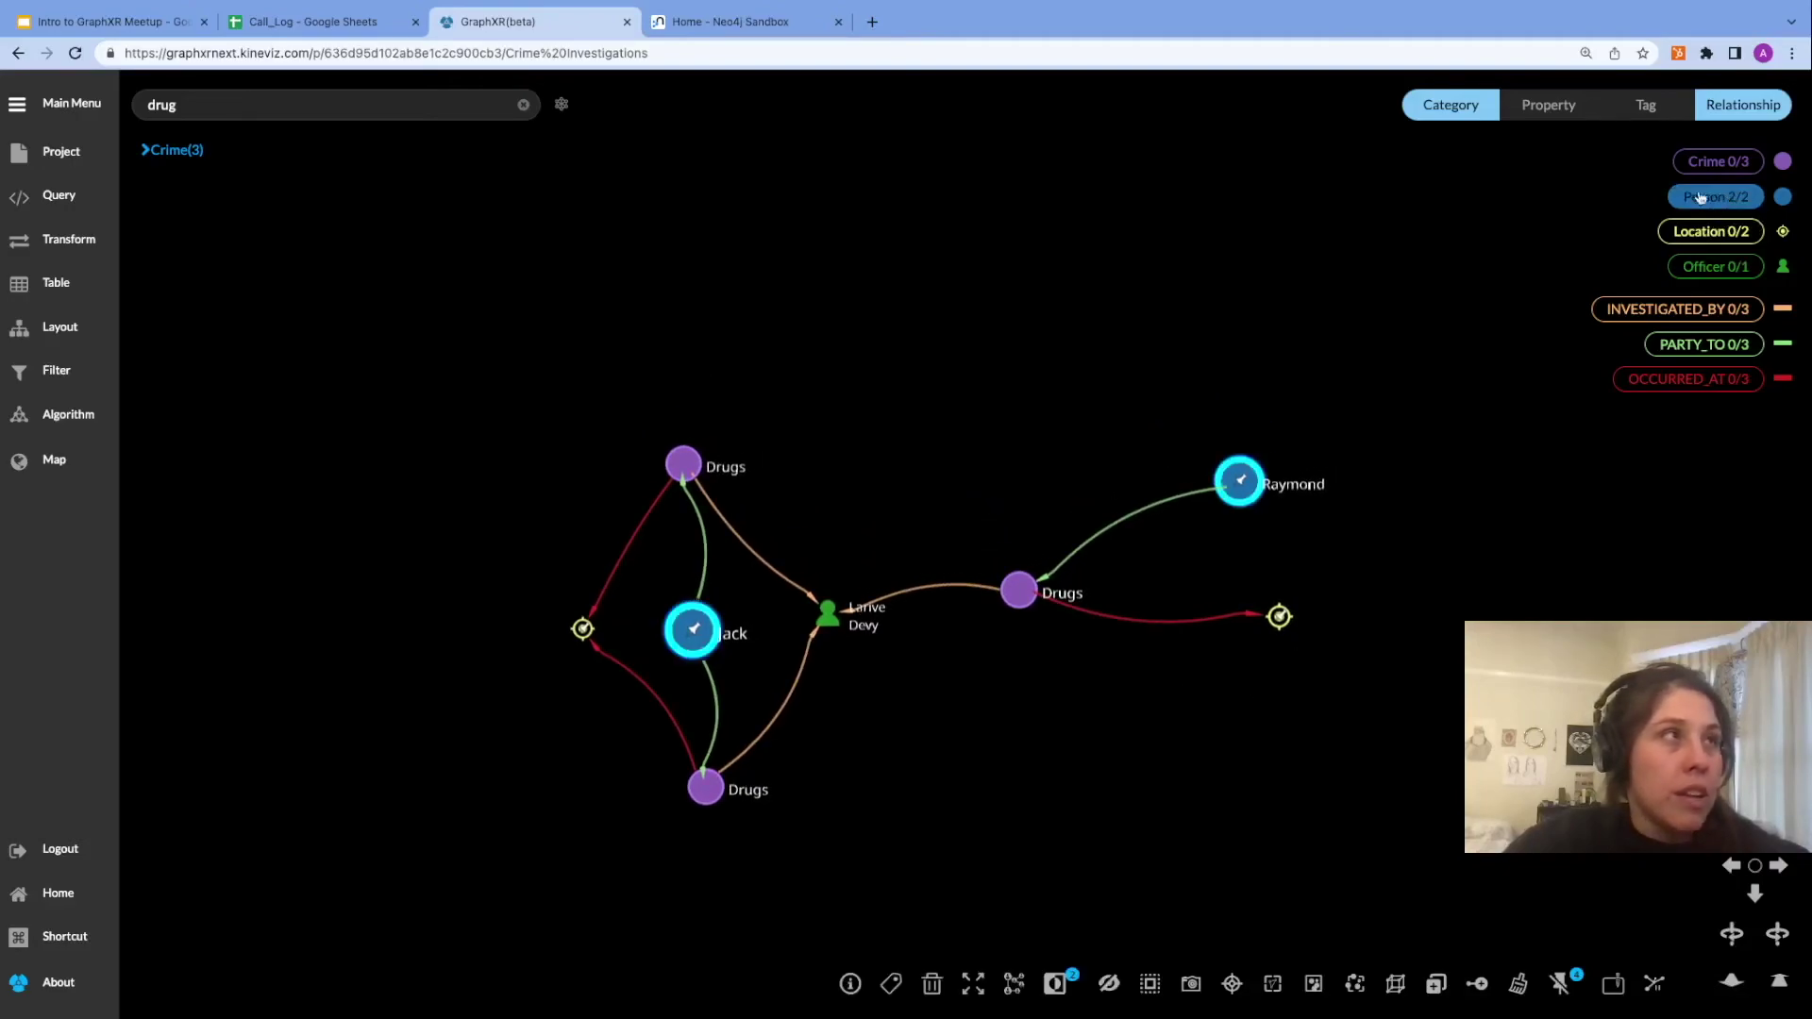
left_click(123, 22)
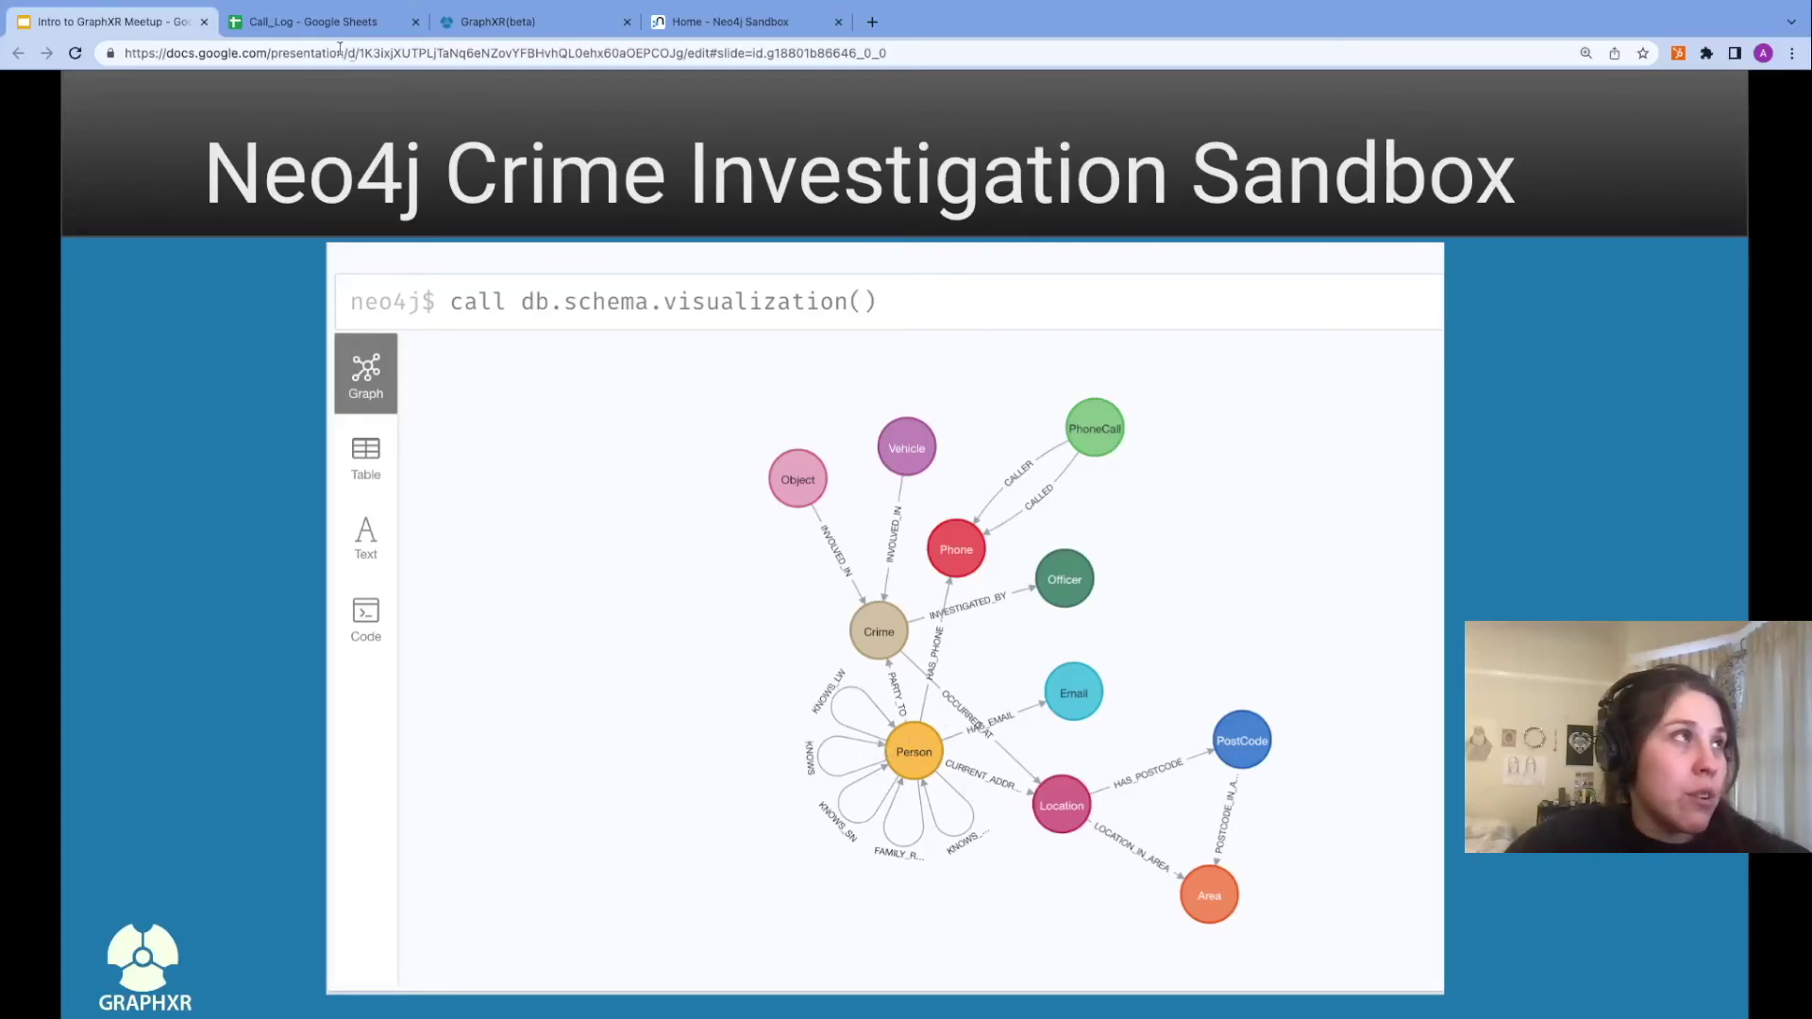
left_click(514, 28)
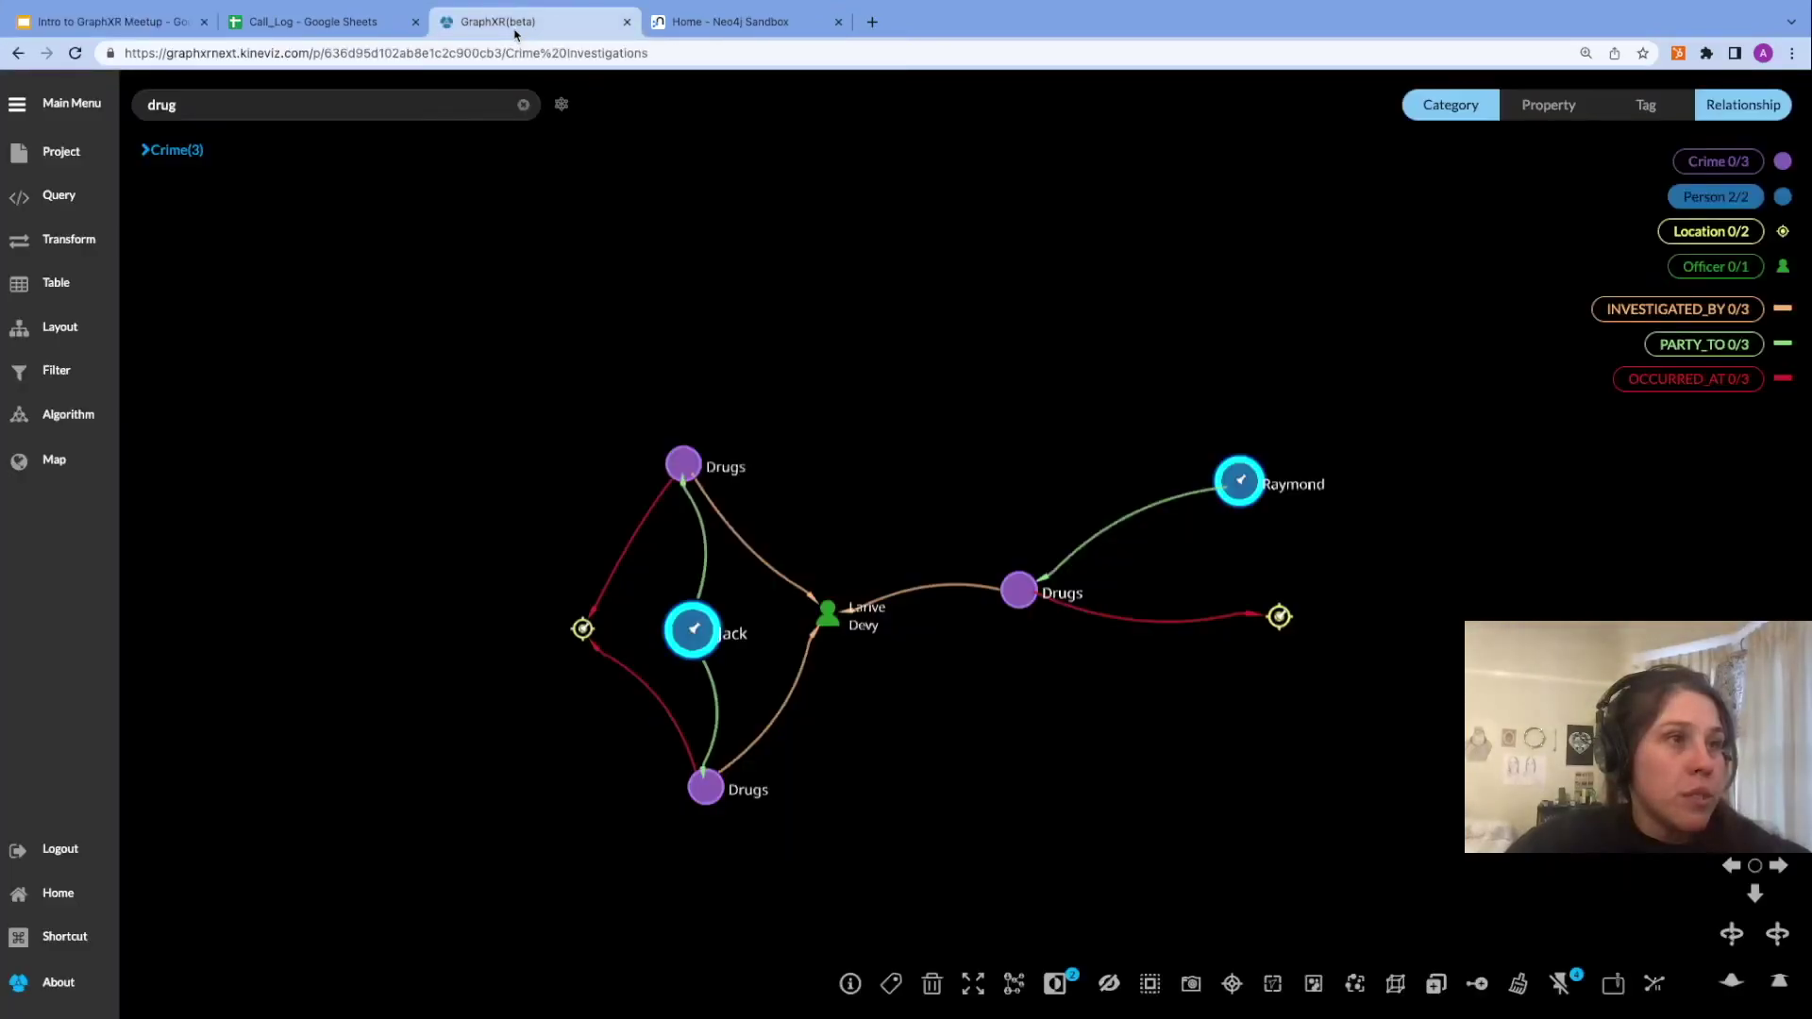
Expand the two selected Person nodes with FAMILY_REL, KNOWS_LW, KNOWS_PHONE and KNOWS_SN relationships, and move one added relative to the graph's outer left.
right_click(859, 519)
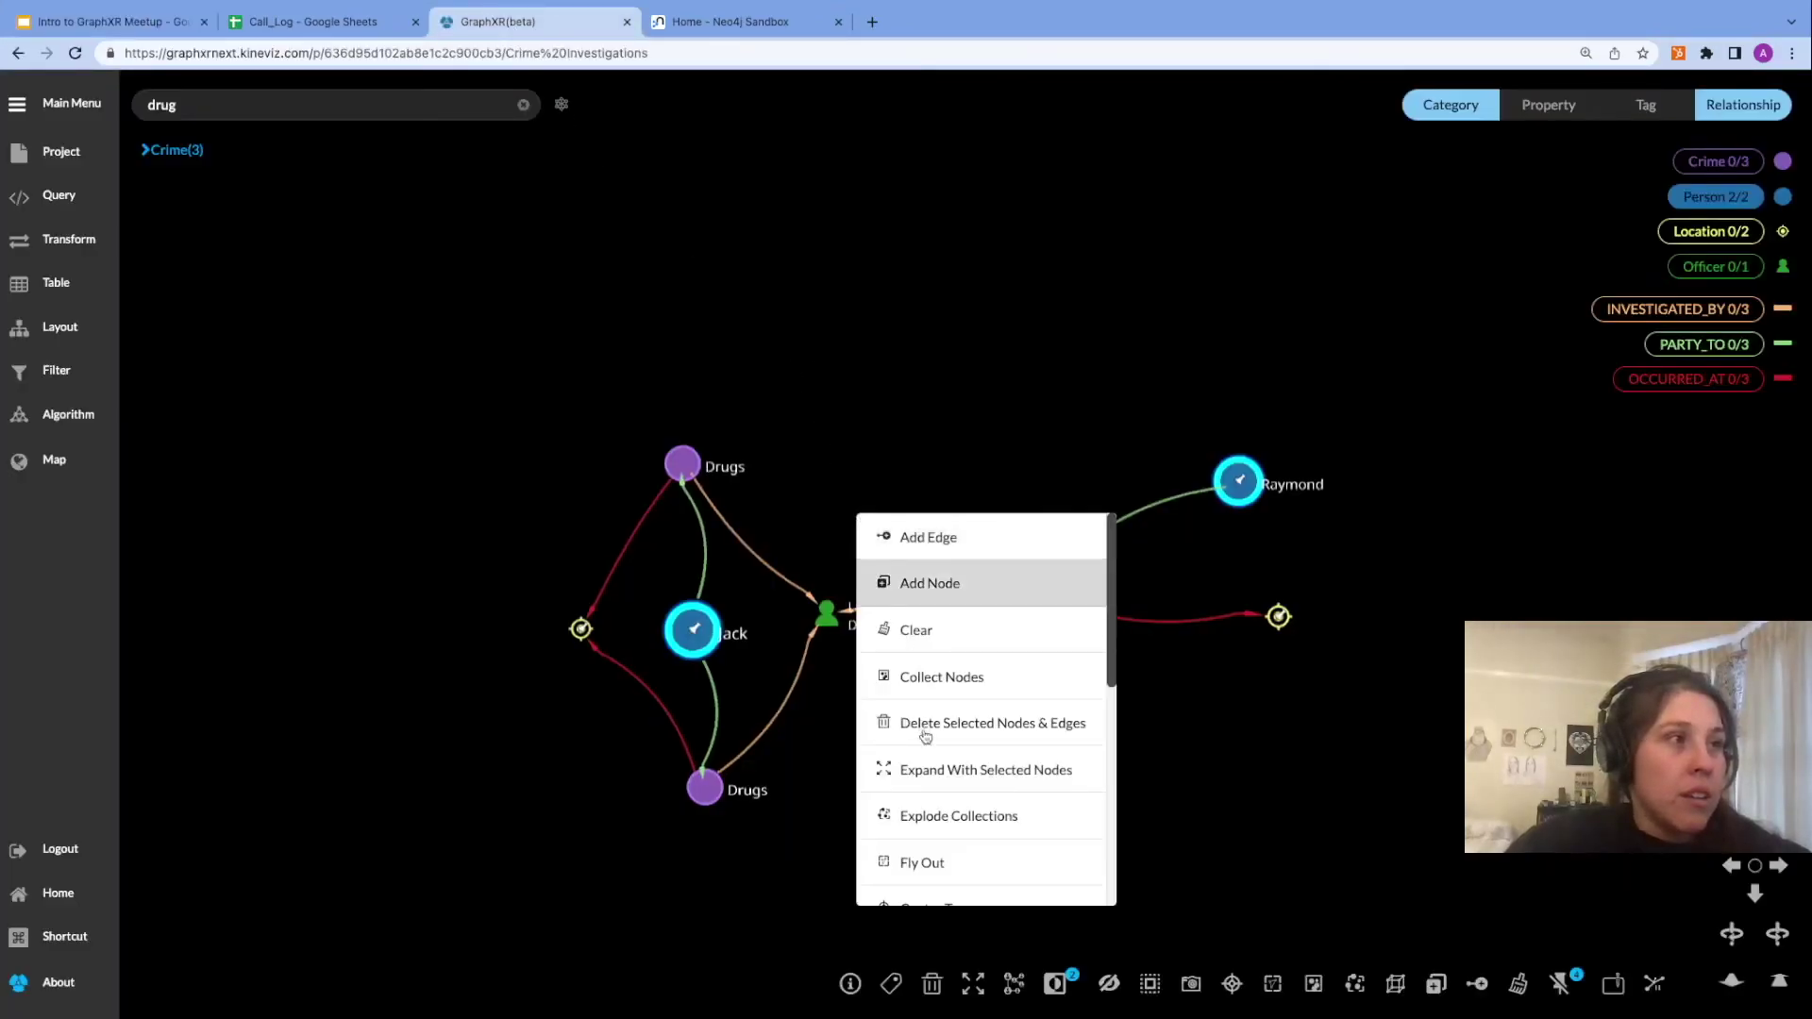
left_click(929, 770)
scroll(1253, 475, "down", 2)
scroll(1248, 477, "up", 2)
left_click(1183, 439)
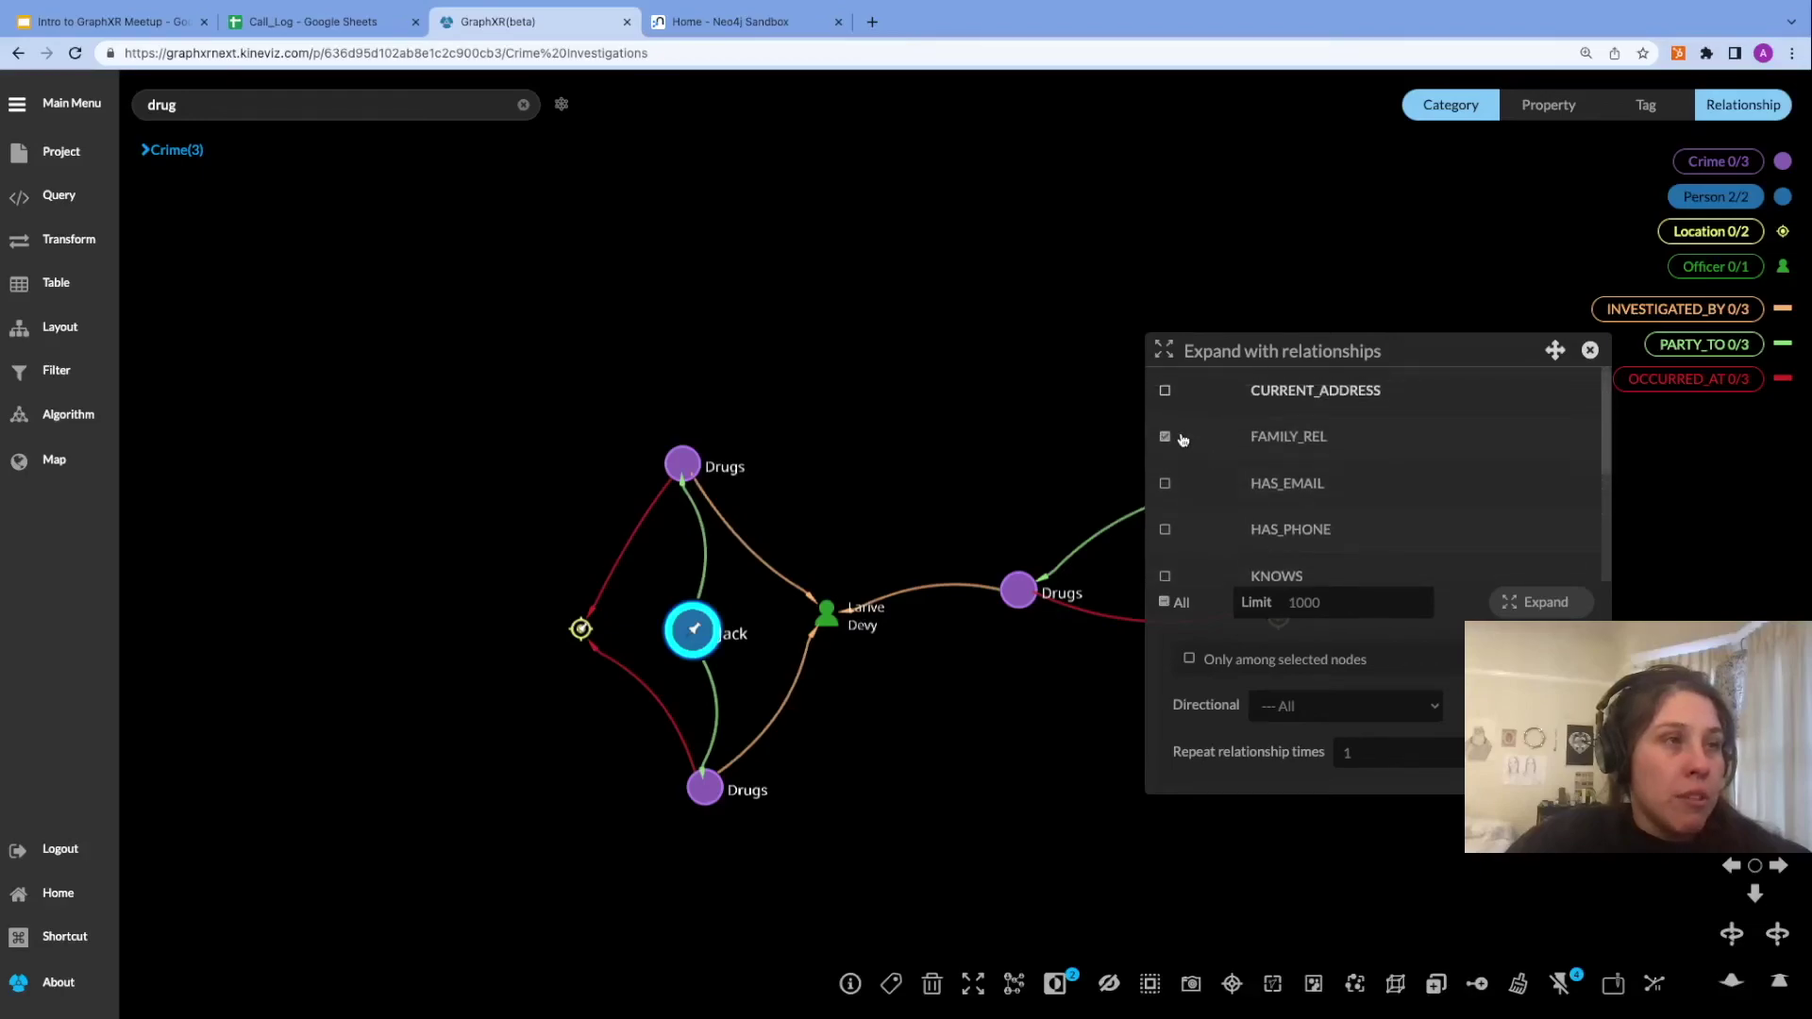
scroll(1202, 509, "down", 2)
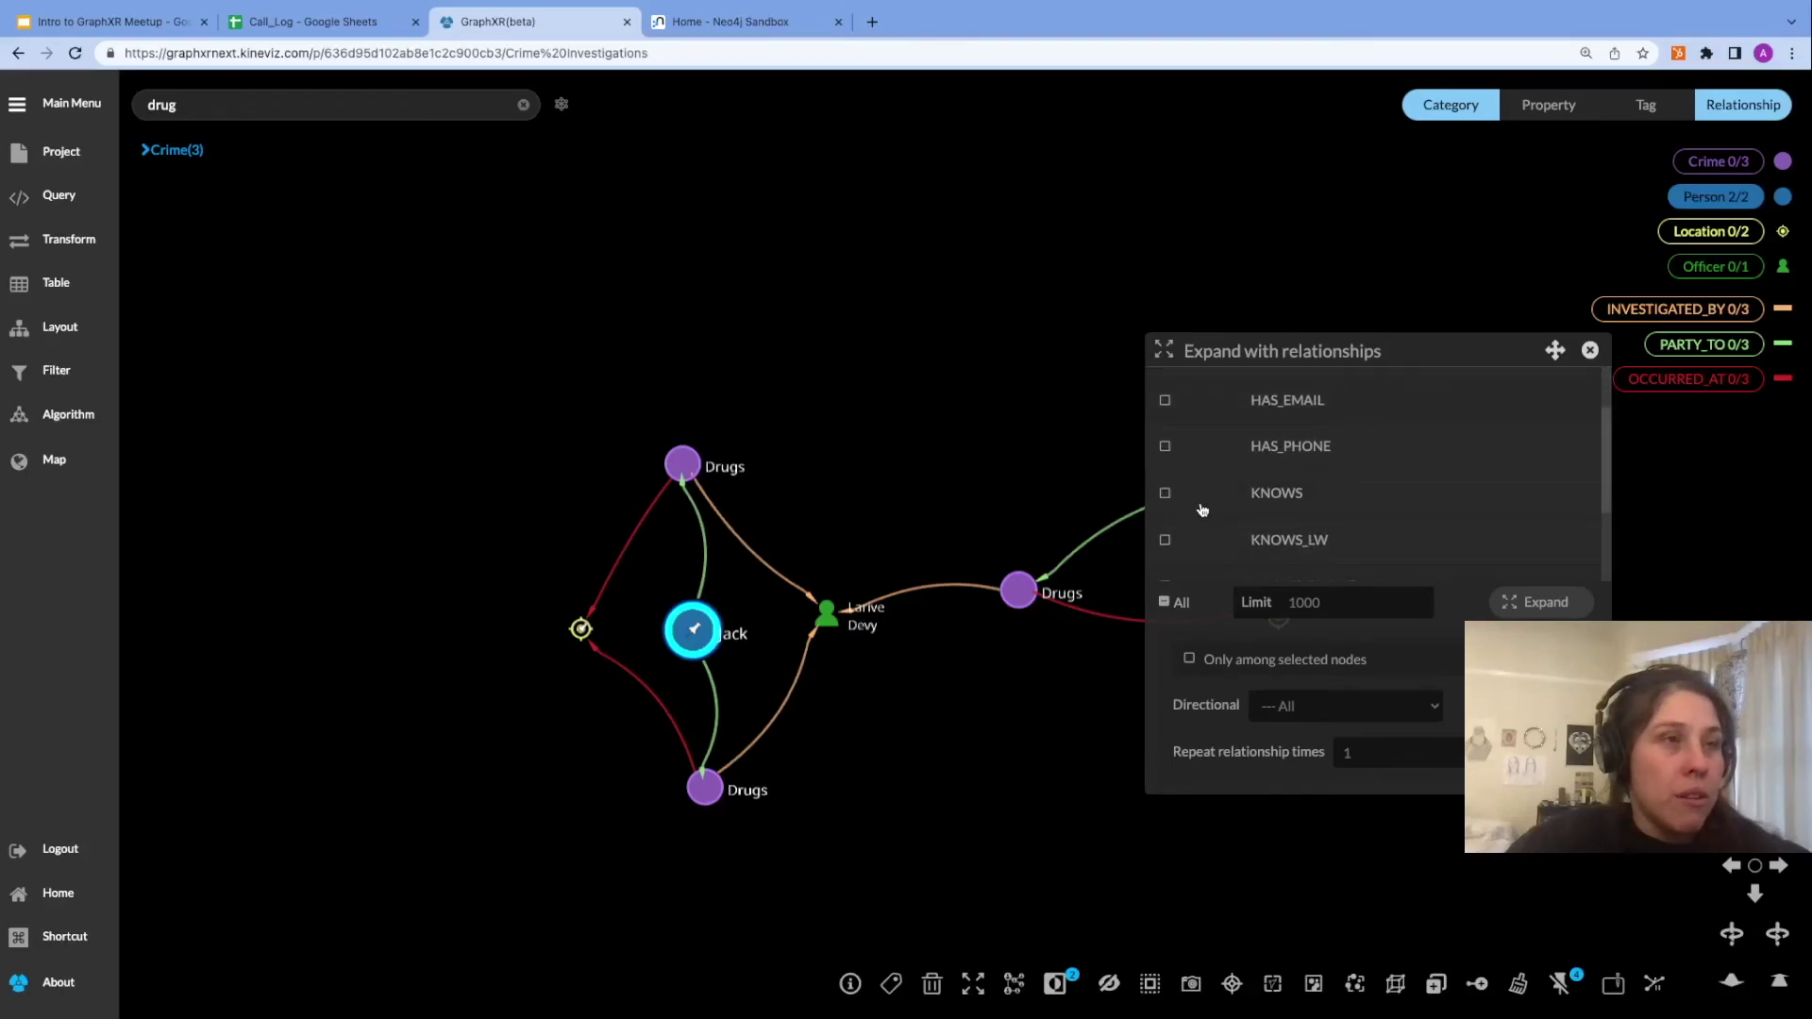
scroll(1202, 510, "down", 1)
scroll(1199, 530, "down", 1)
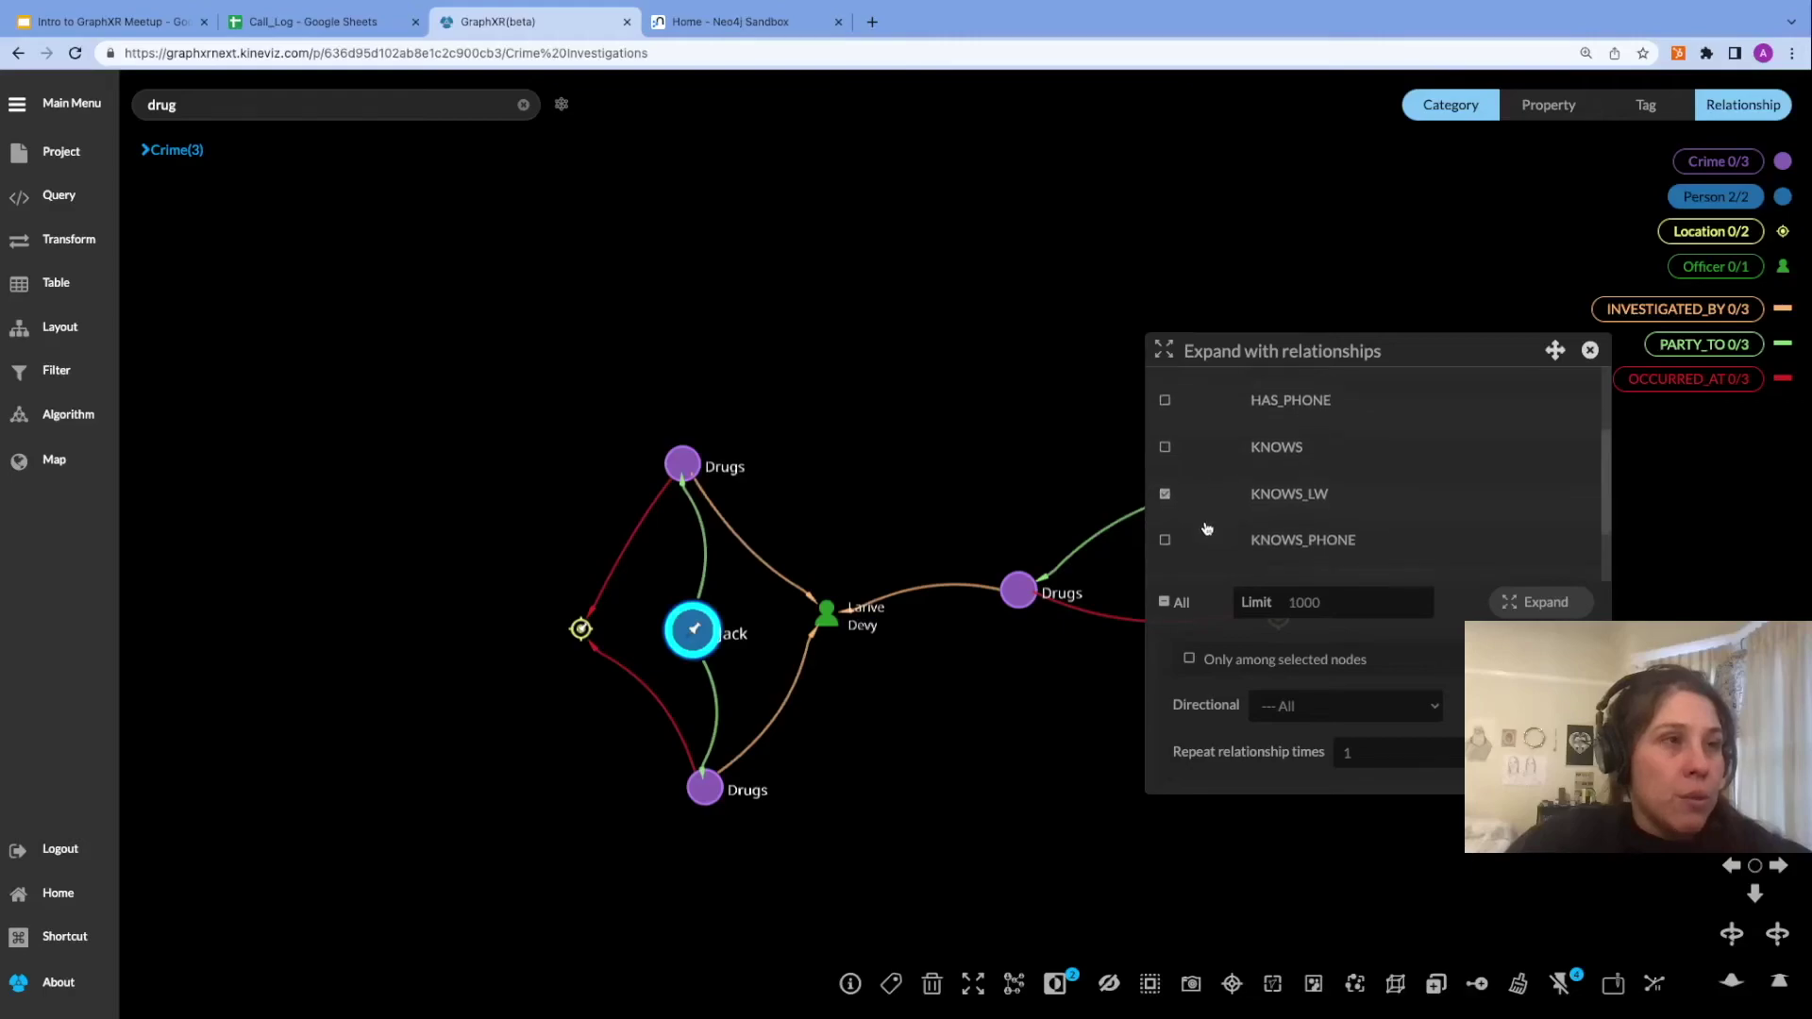
scroll(1199, 548, "down", 2)
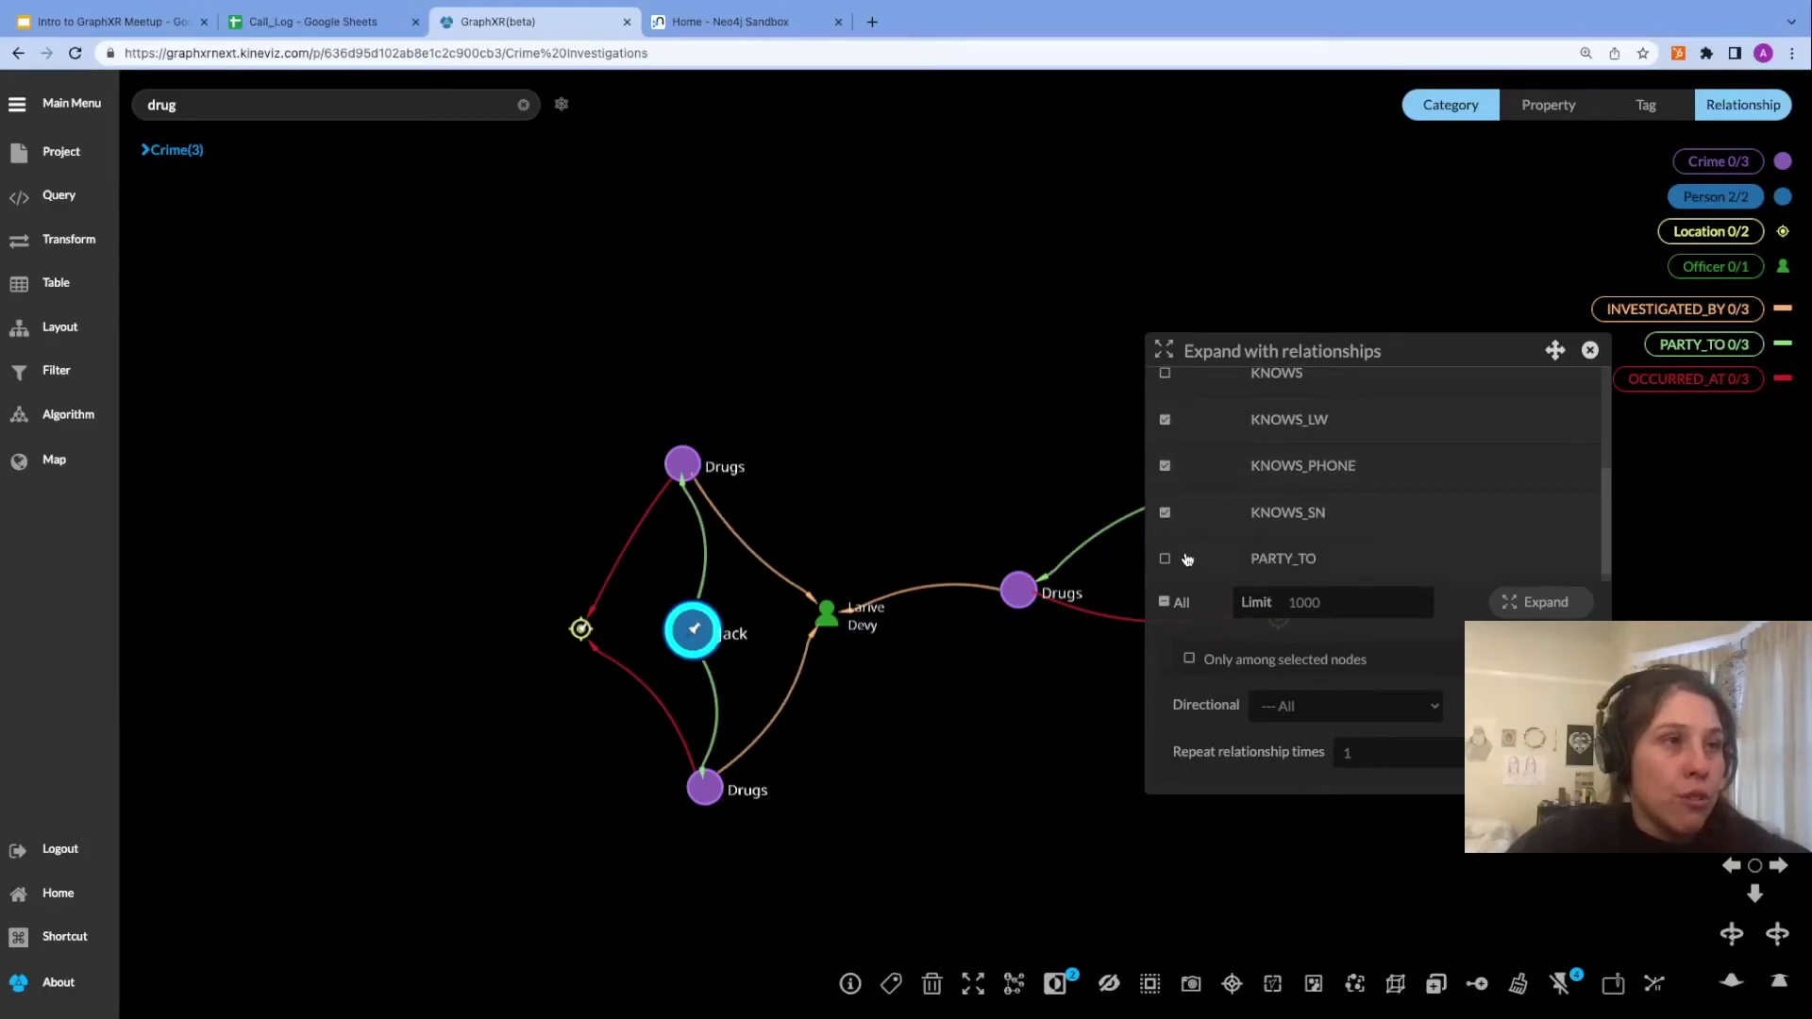
scroll(1227, 557, "up", 2)
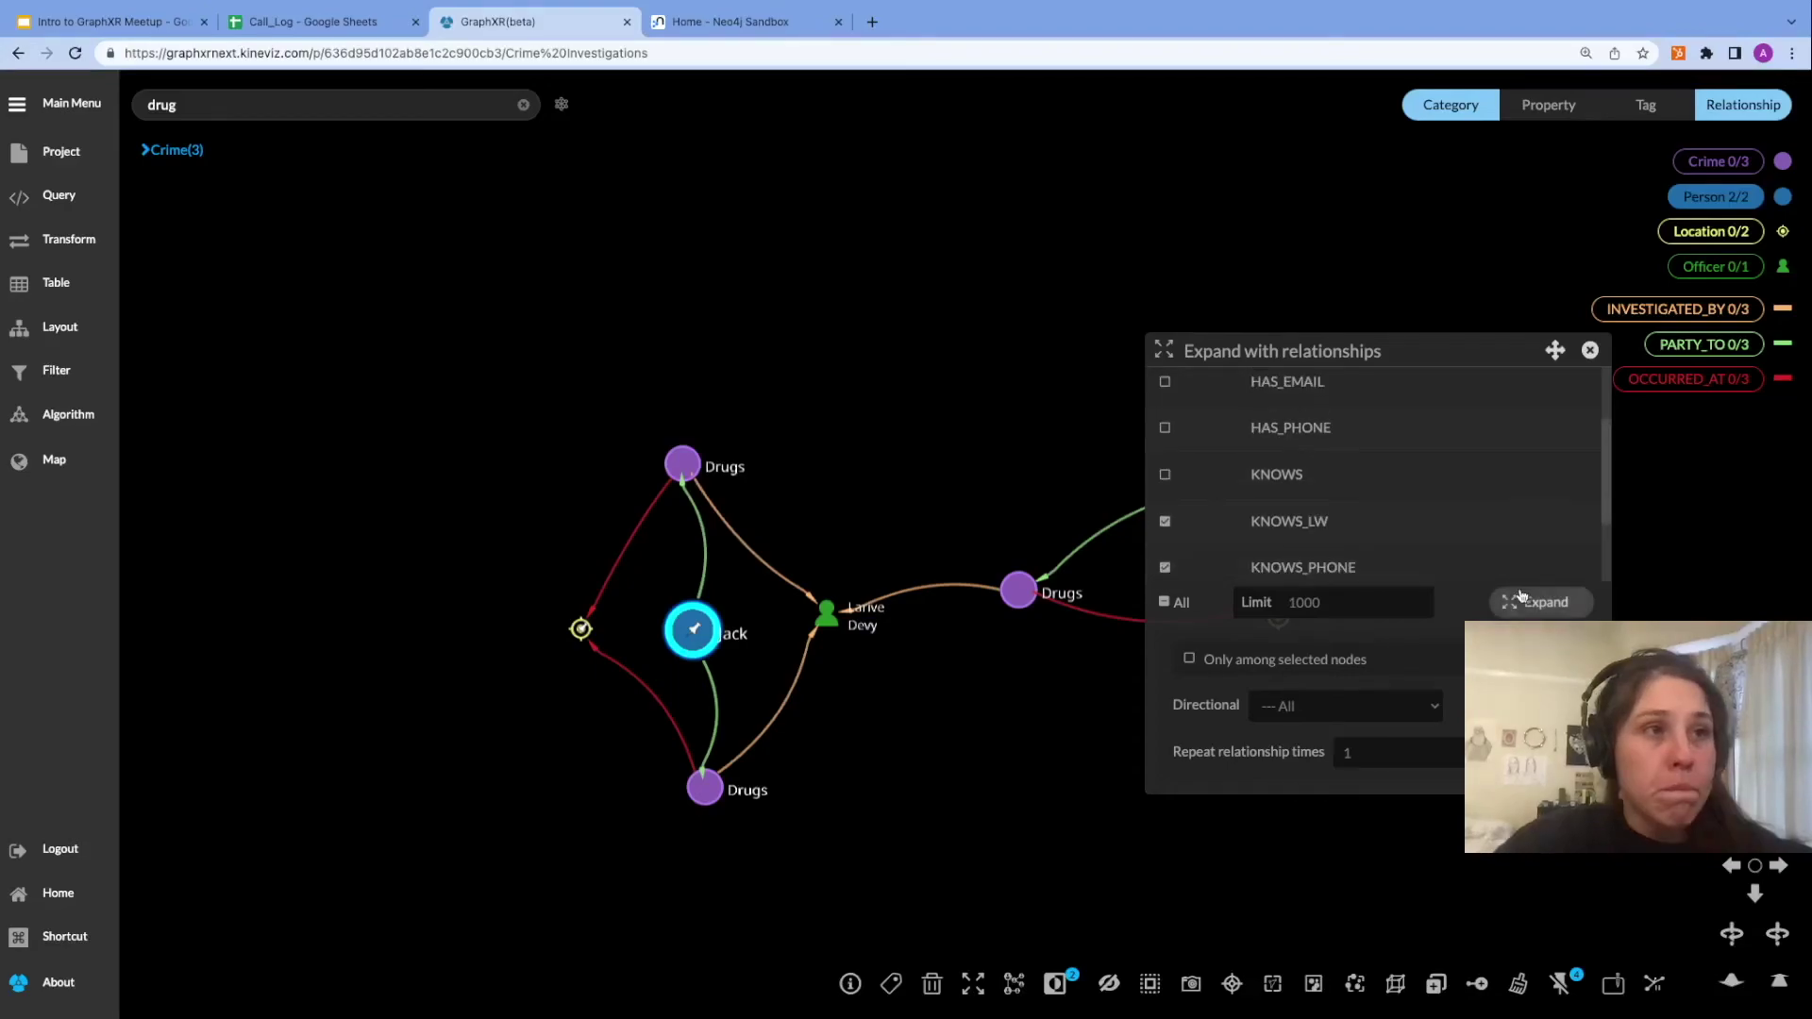
left_click(1530, 607)
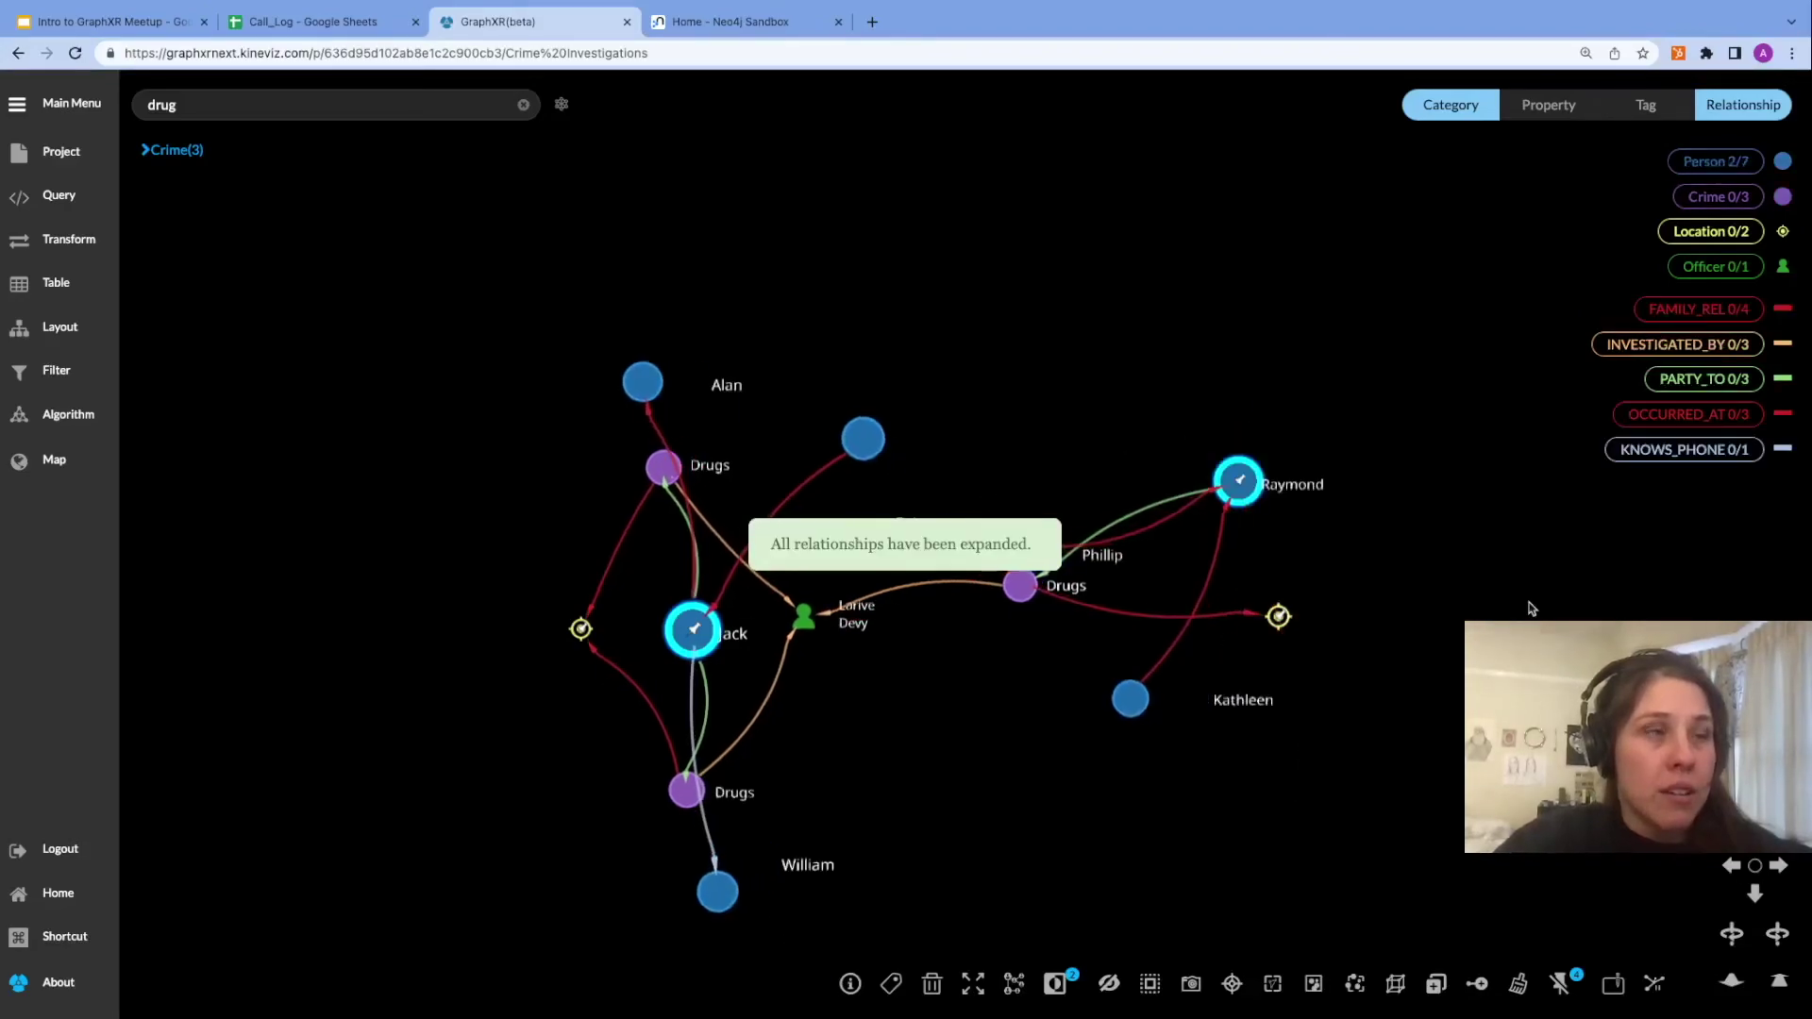
left_click_drag(846, 433, 438, 540)
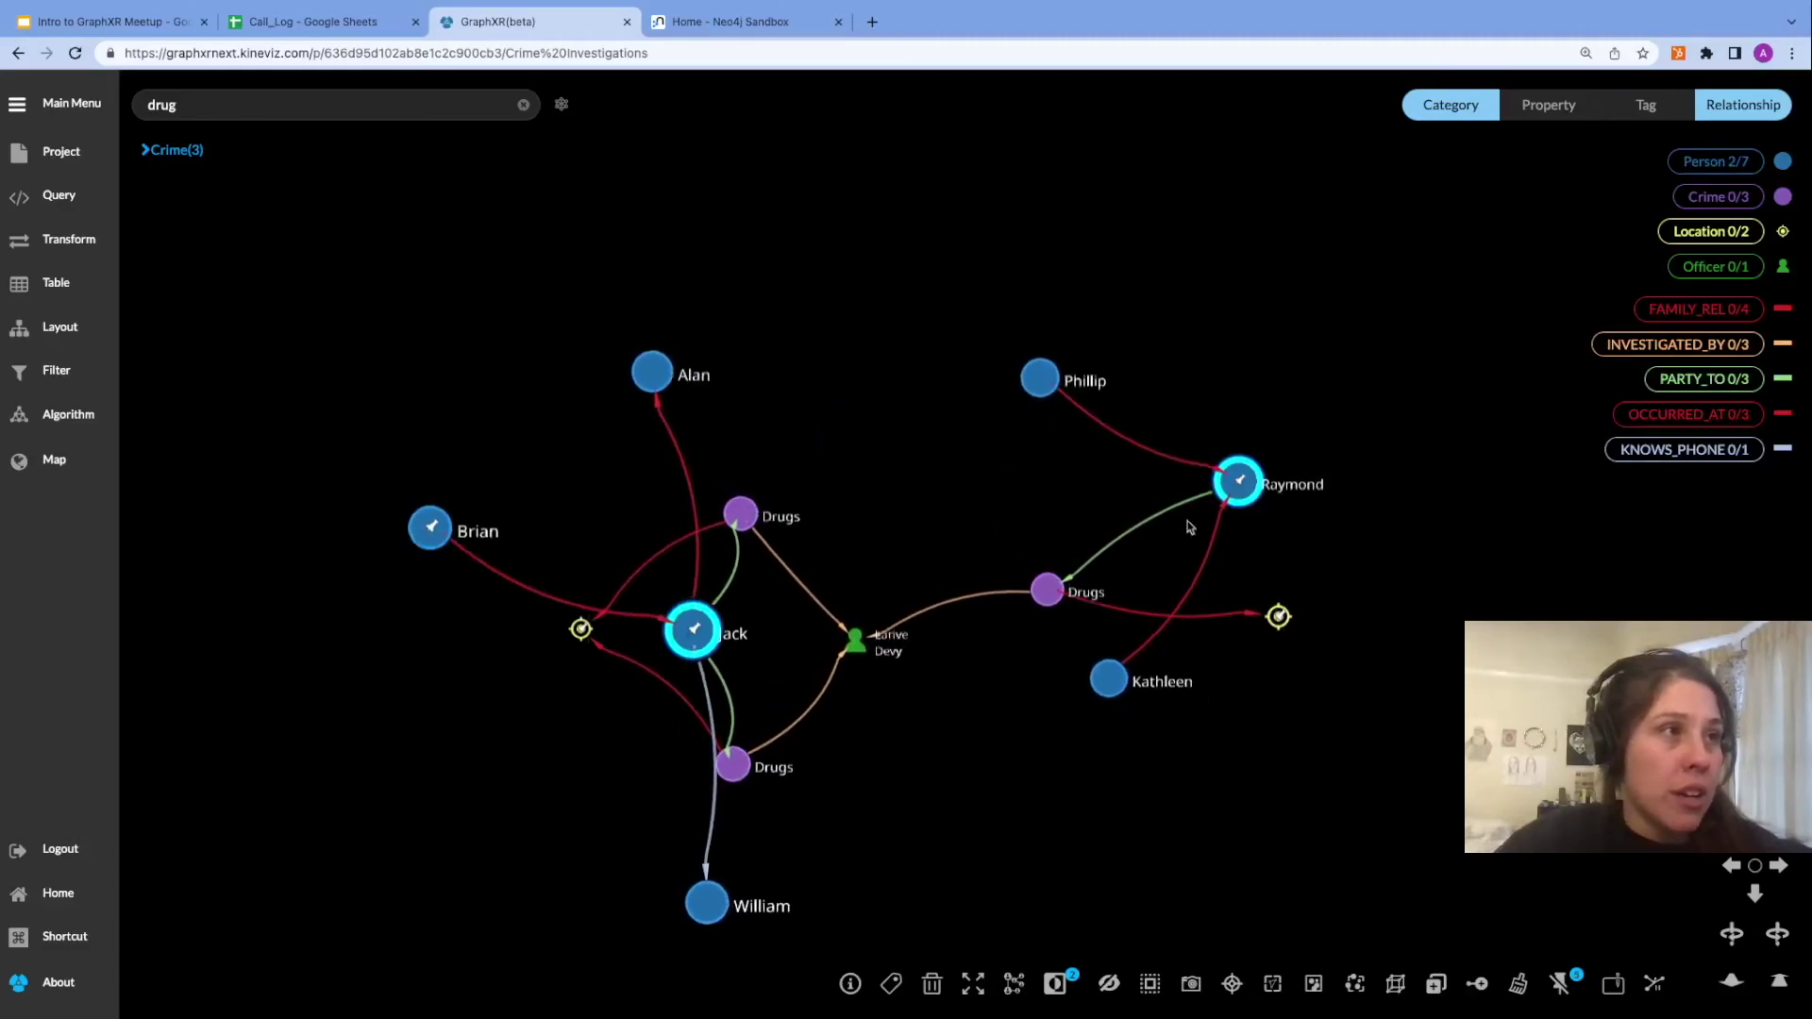
Select all Person nodes and expand them again with the FAMILY_REL, KNOWS_LW, KNOWS_PHONE and KNOWS_SN relationships.
left_click(1740, 161)
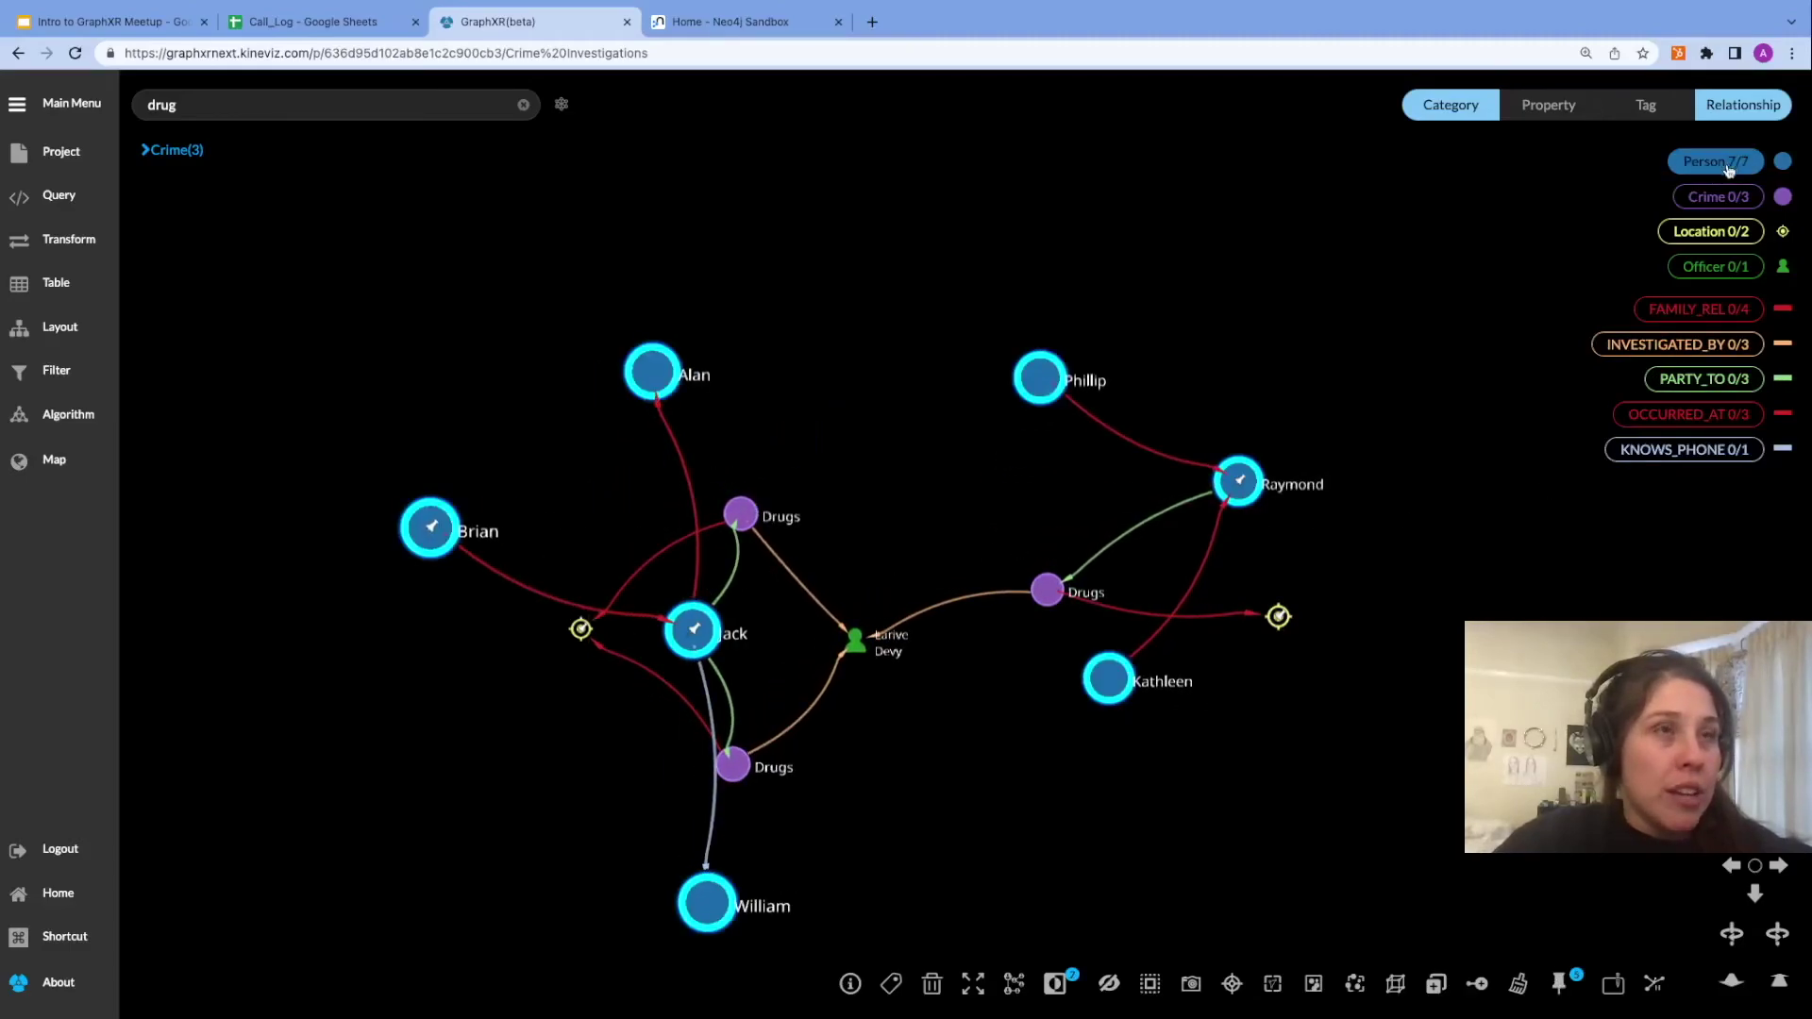
right_click(1480, 523)
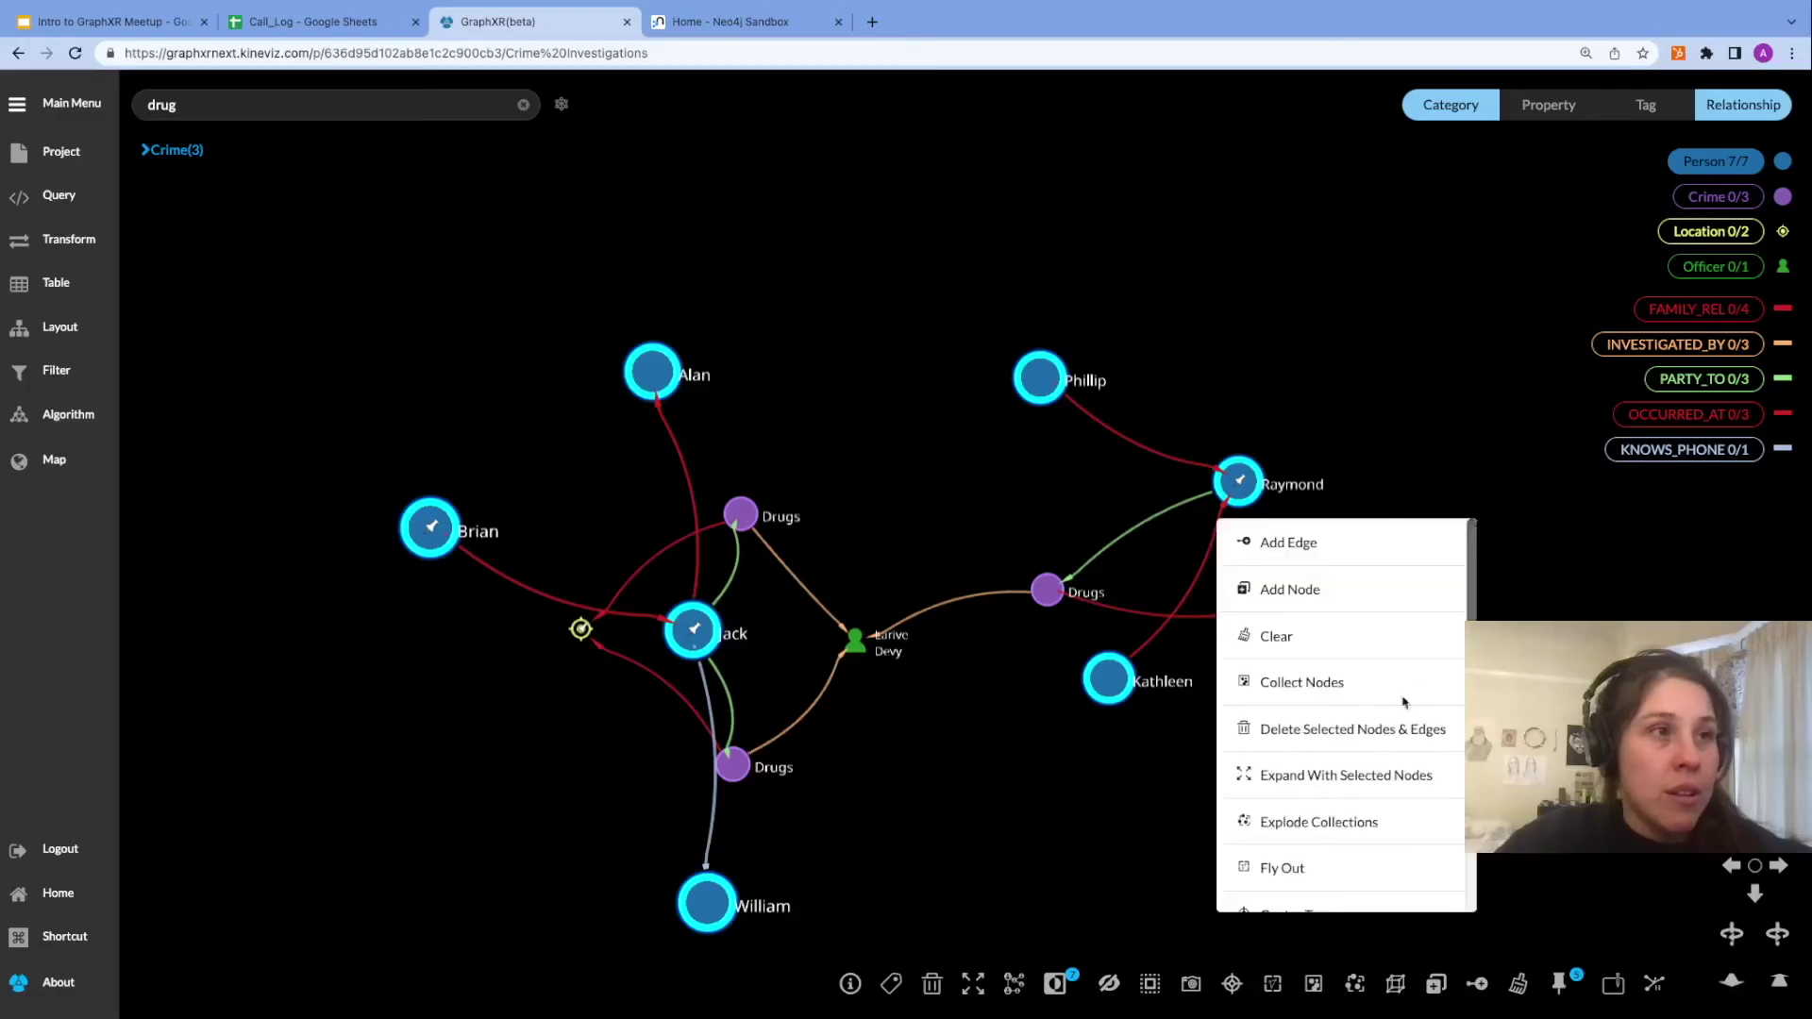
left_click(1367, 773)
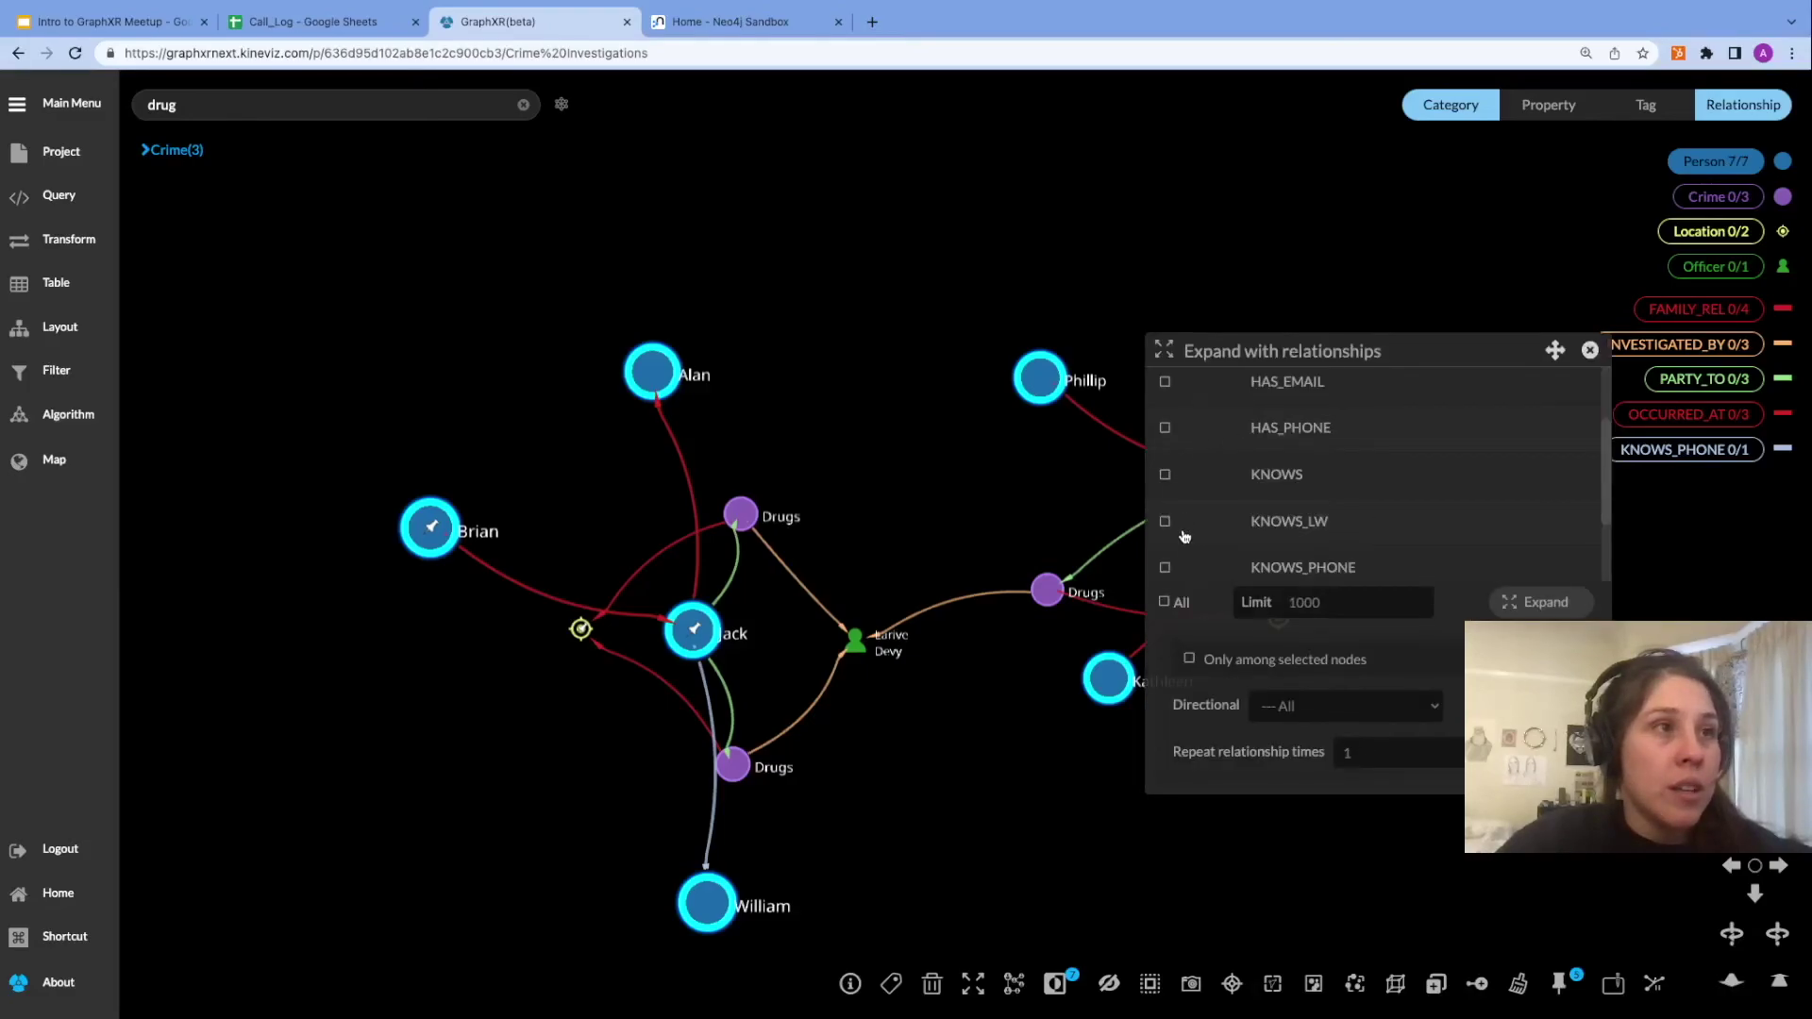
scroll(1176, 448, "up", 2)
left_click(1165, 439)
scroll(1230, 535, "down", 2)
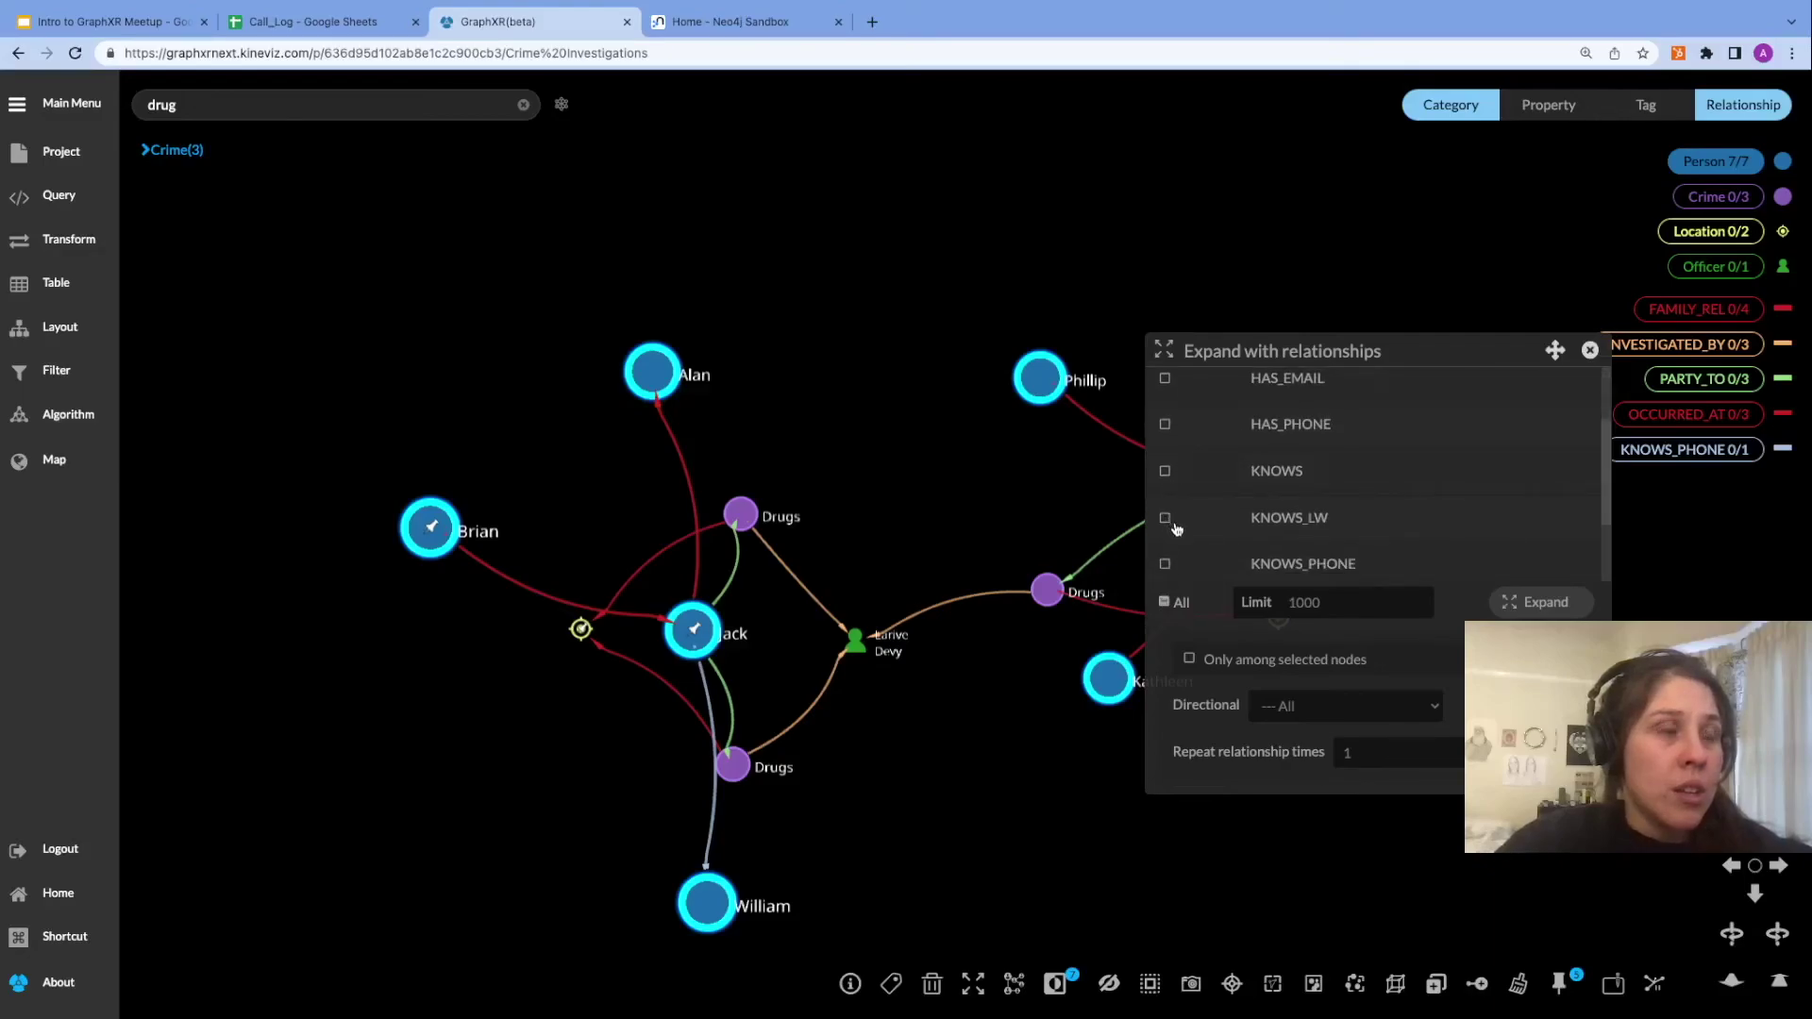
scroll(1184, 563, "down", 2)
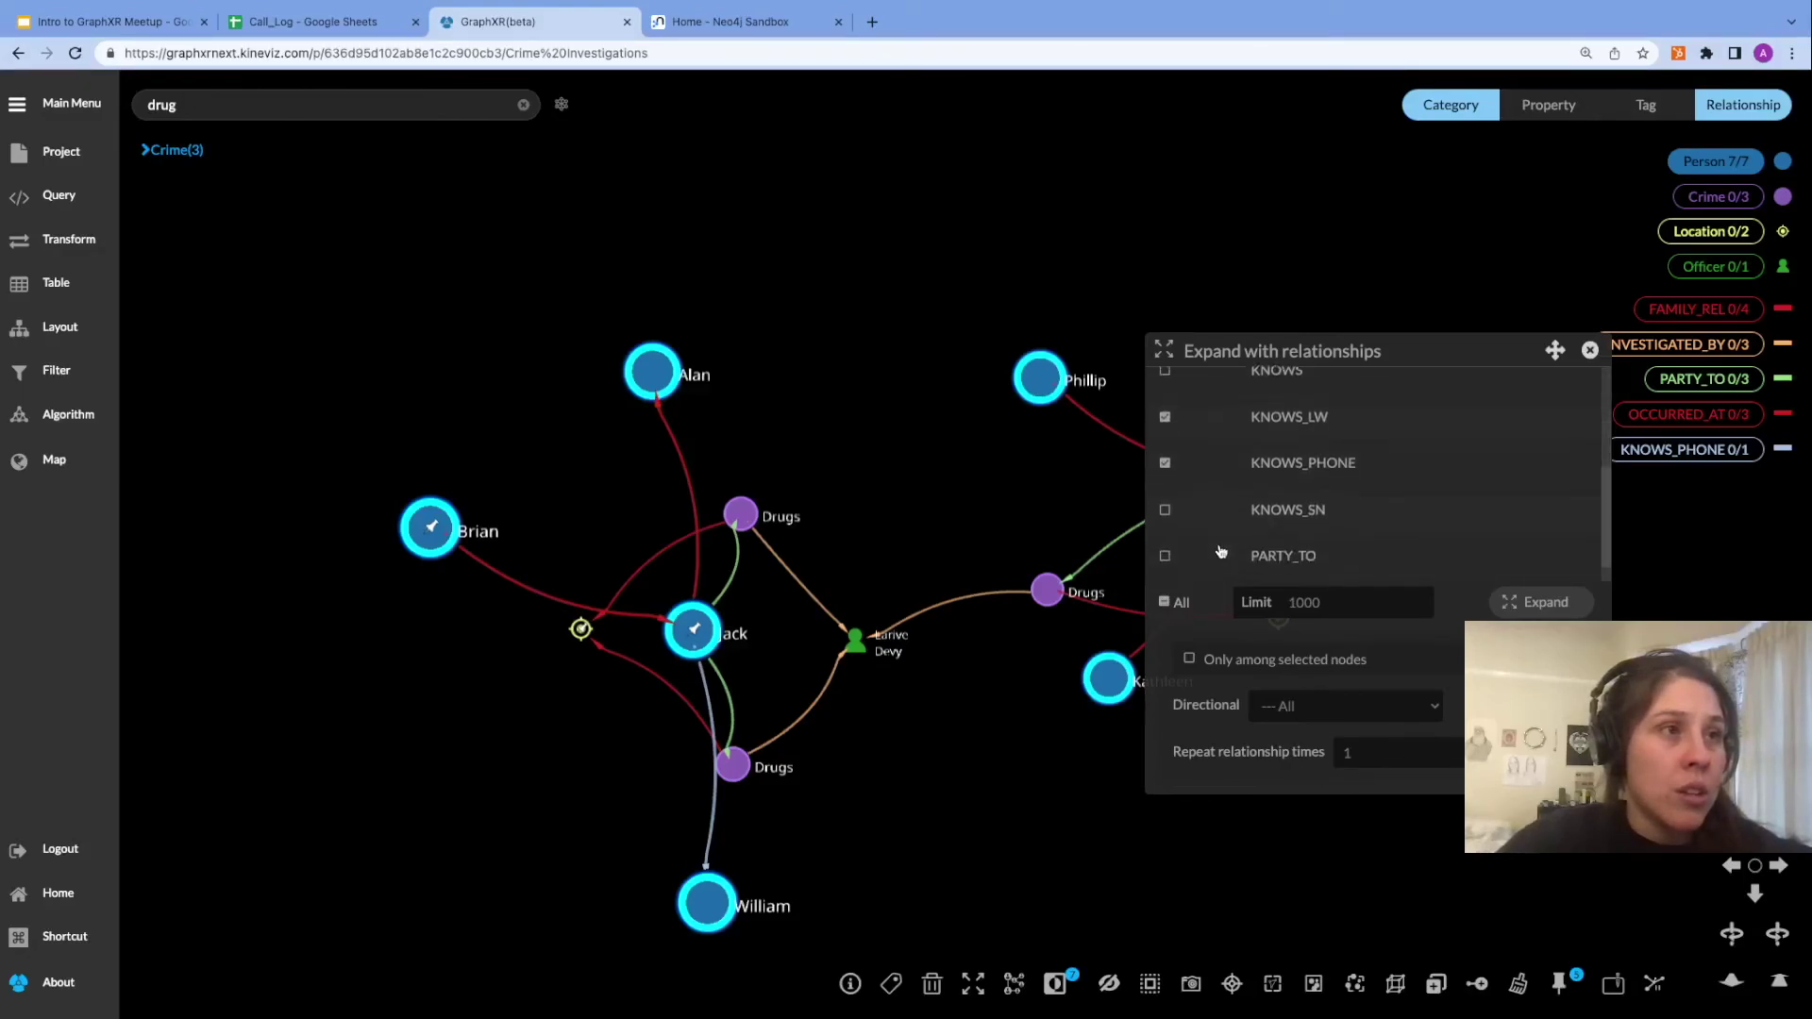
left_click(1167, 501)
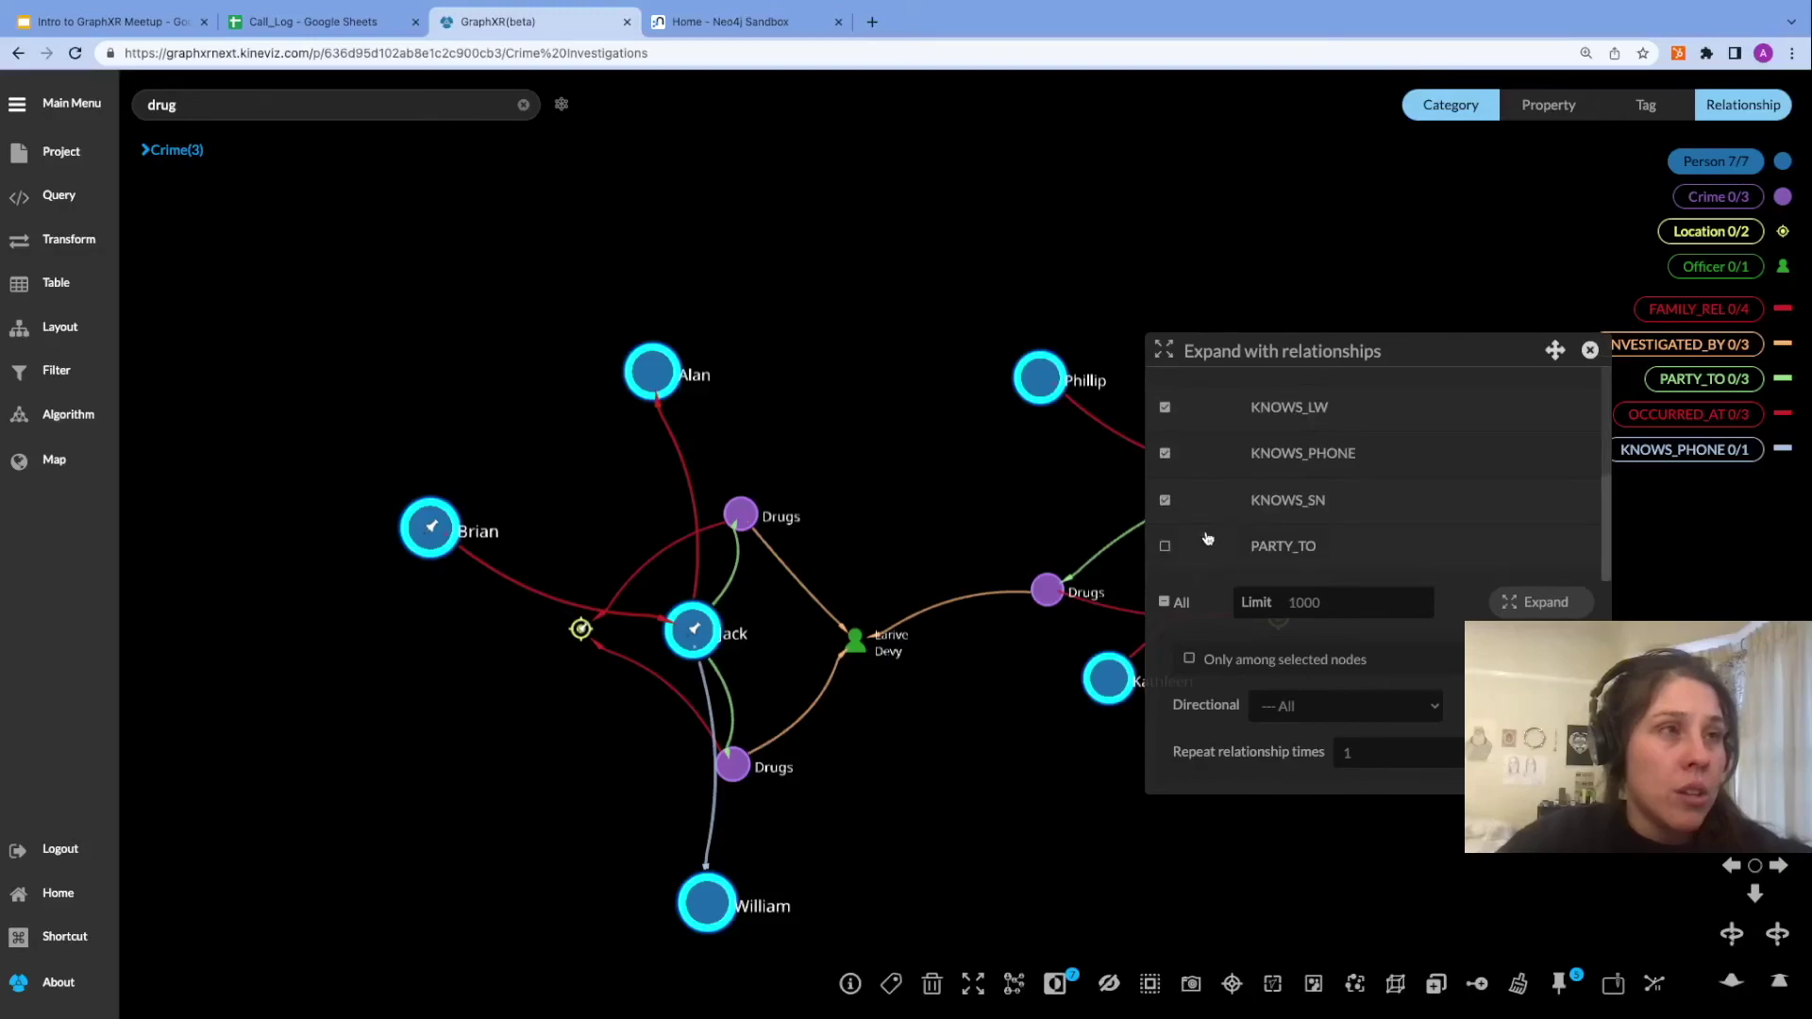
scroll(1230, 481, "up", 2)
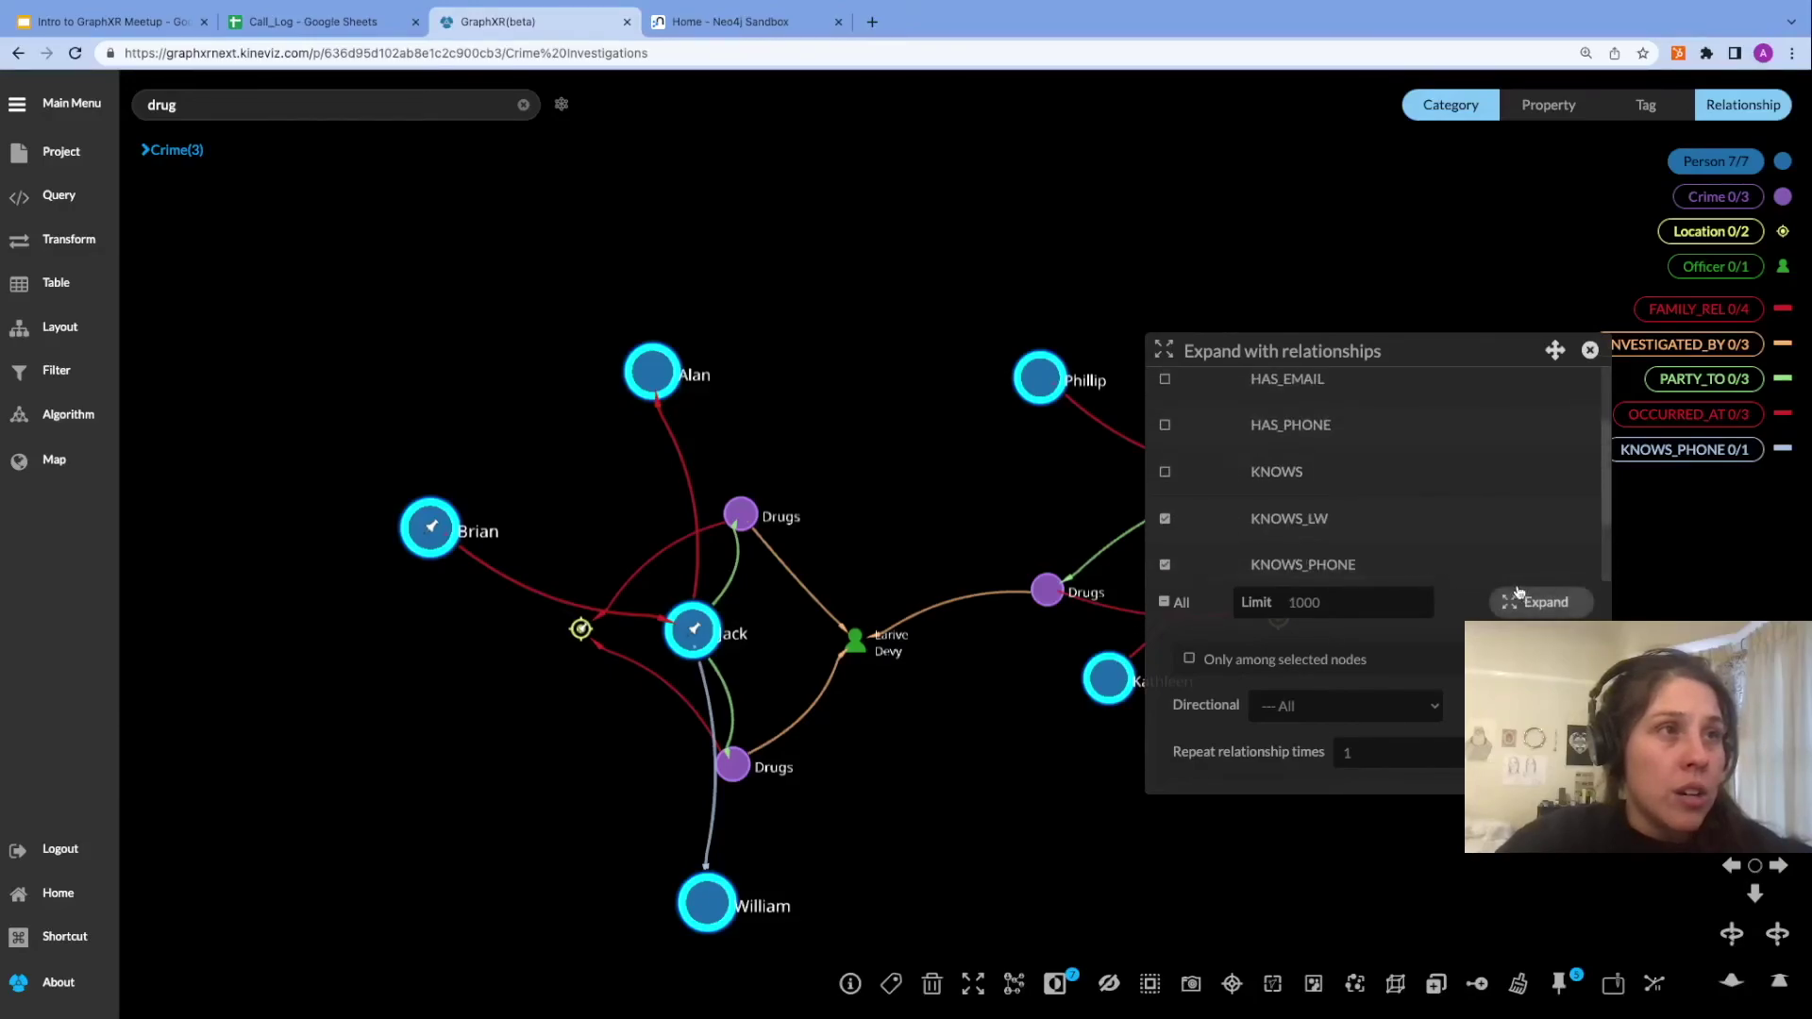
left_click(1540, 609)
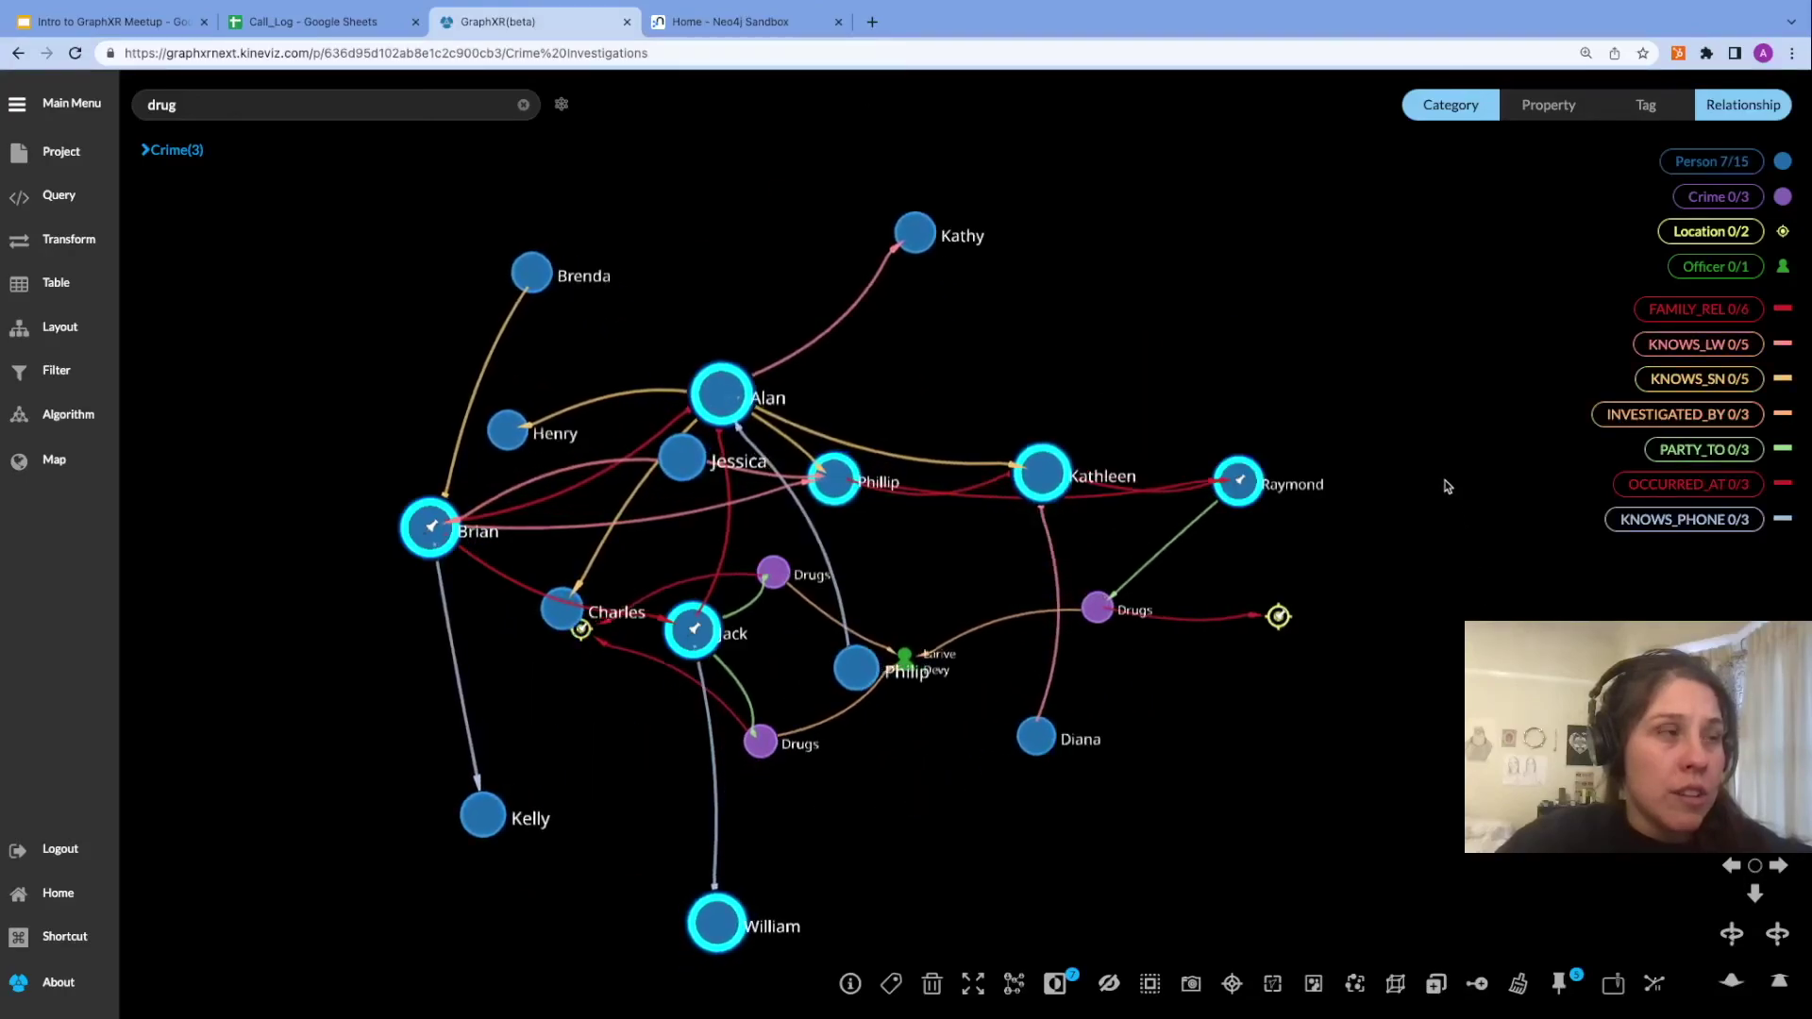
Select the enlarged set of Person nodes and expand it with the PARTY_TO relationship to bring in their crimes.
left_click(1723, 170)
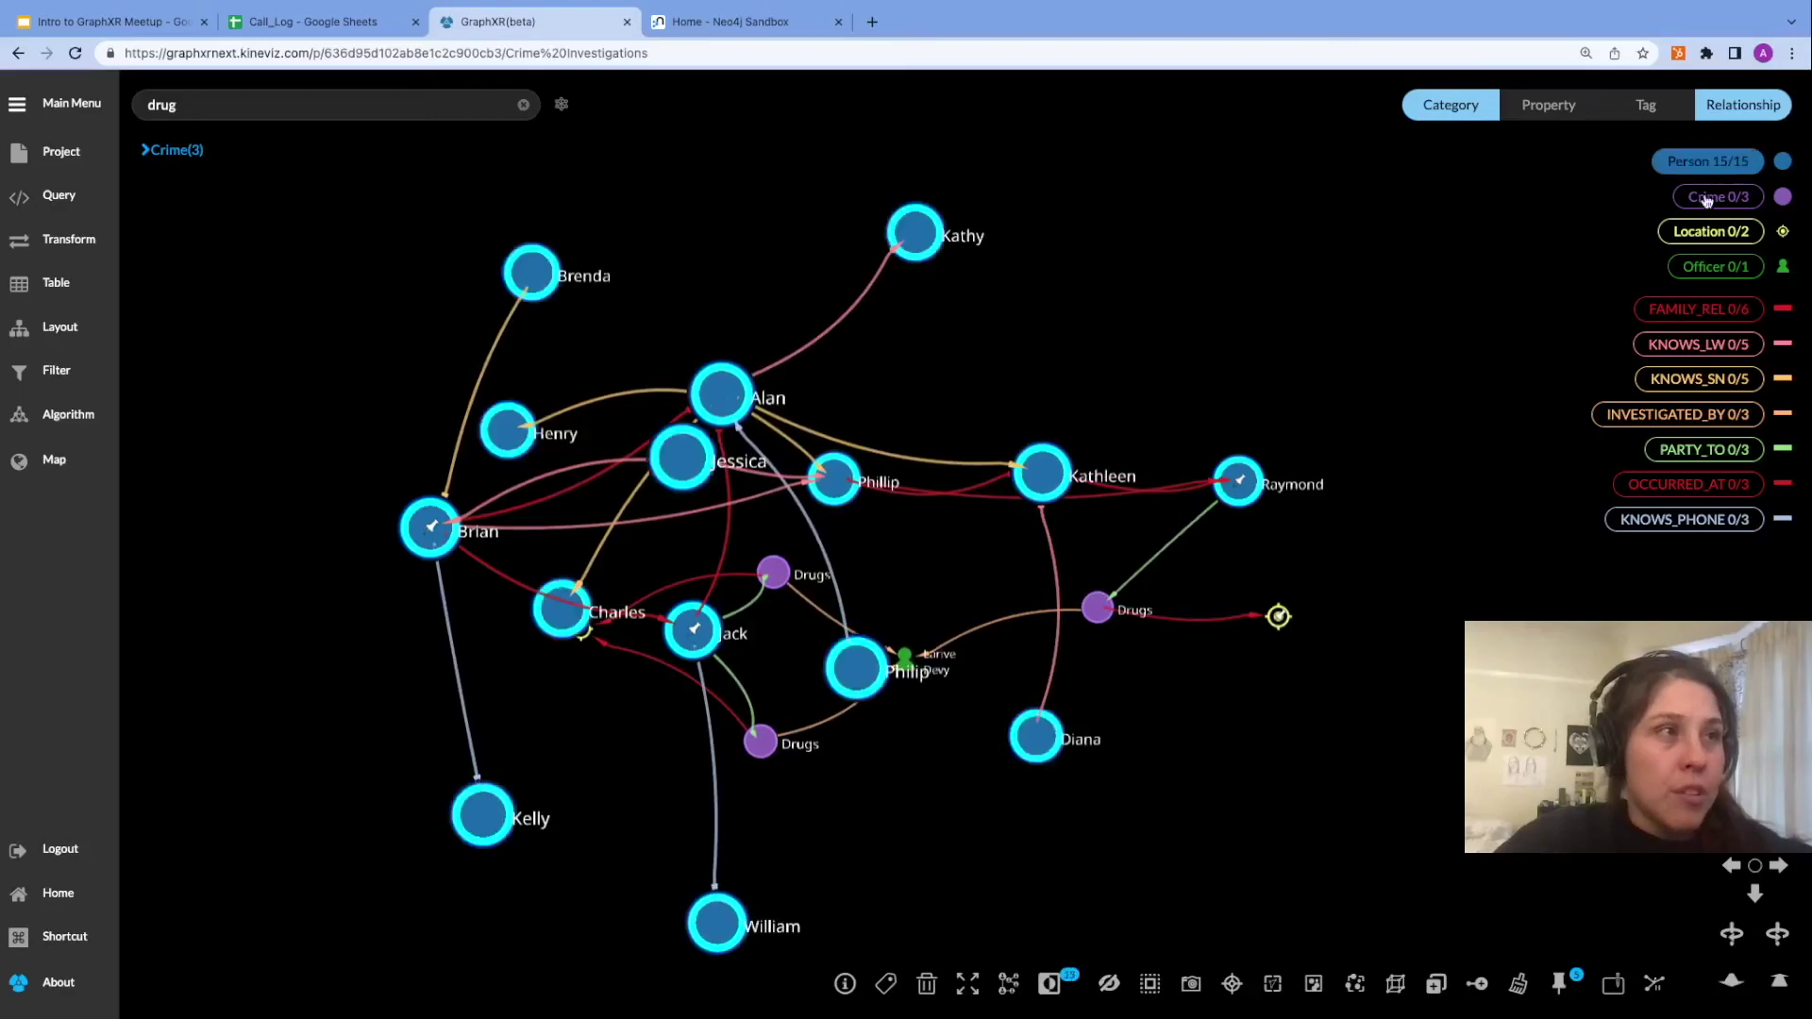
right_click(1351, 732)
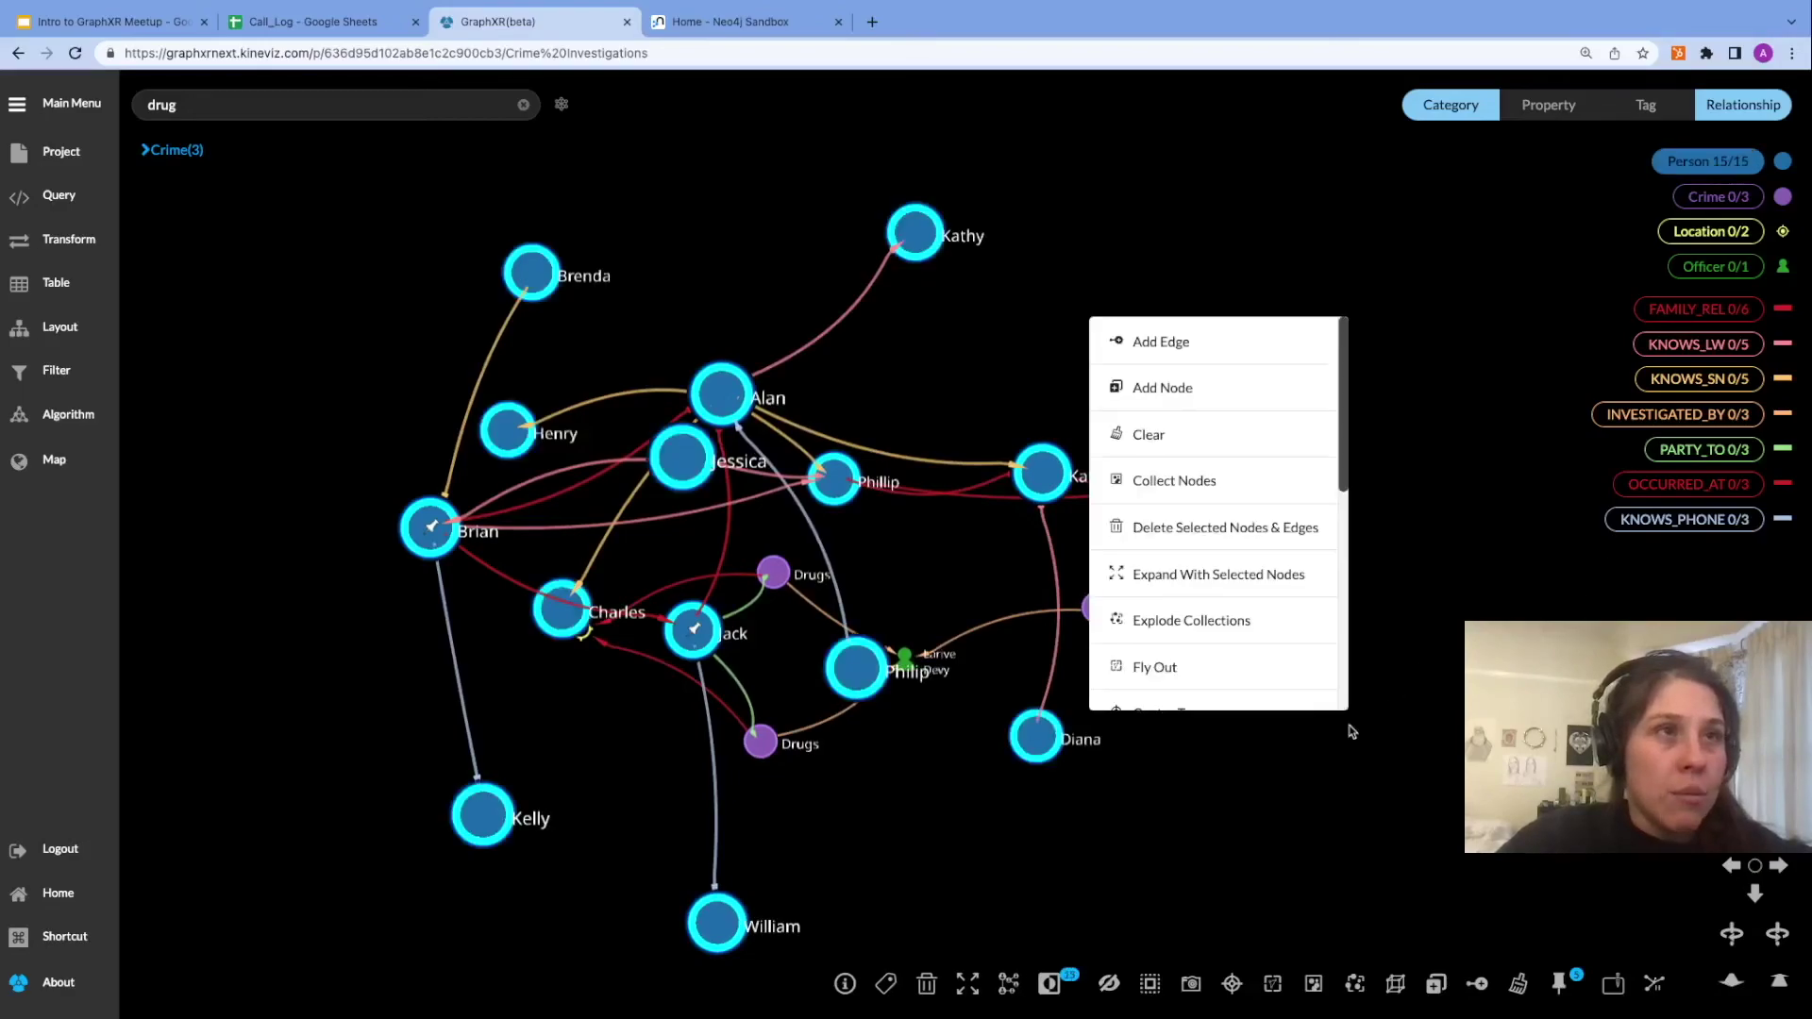
left_click(1209, 584)
scroll(1278, 545, "down", 1)
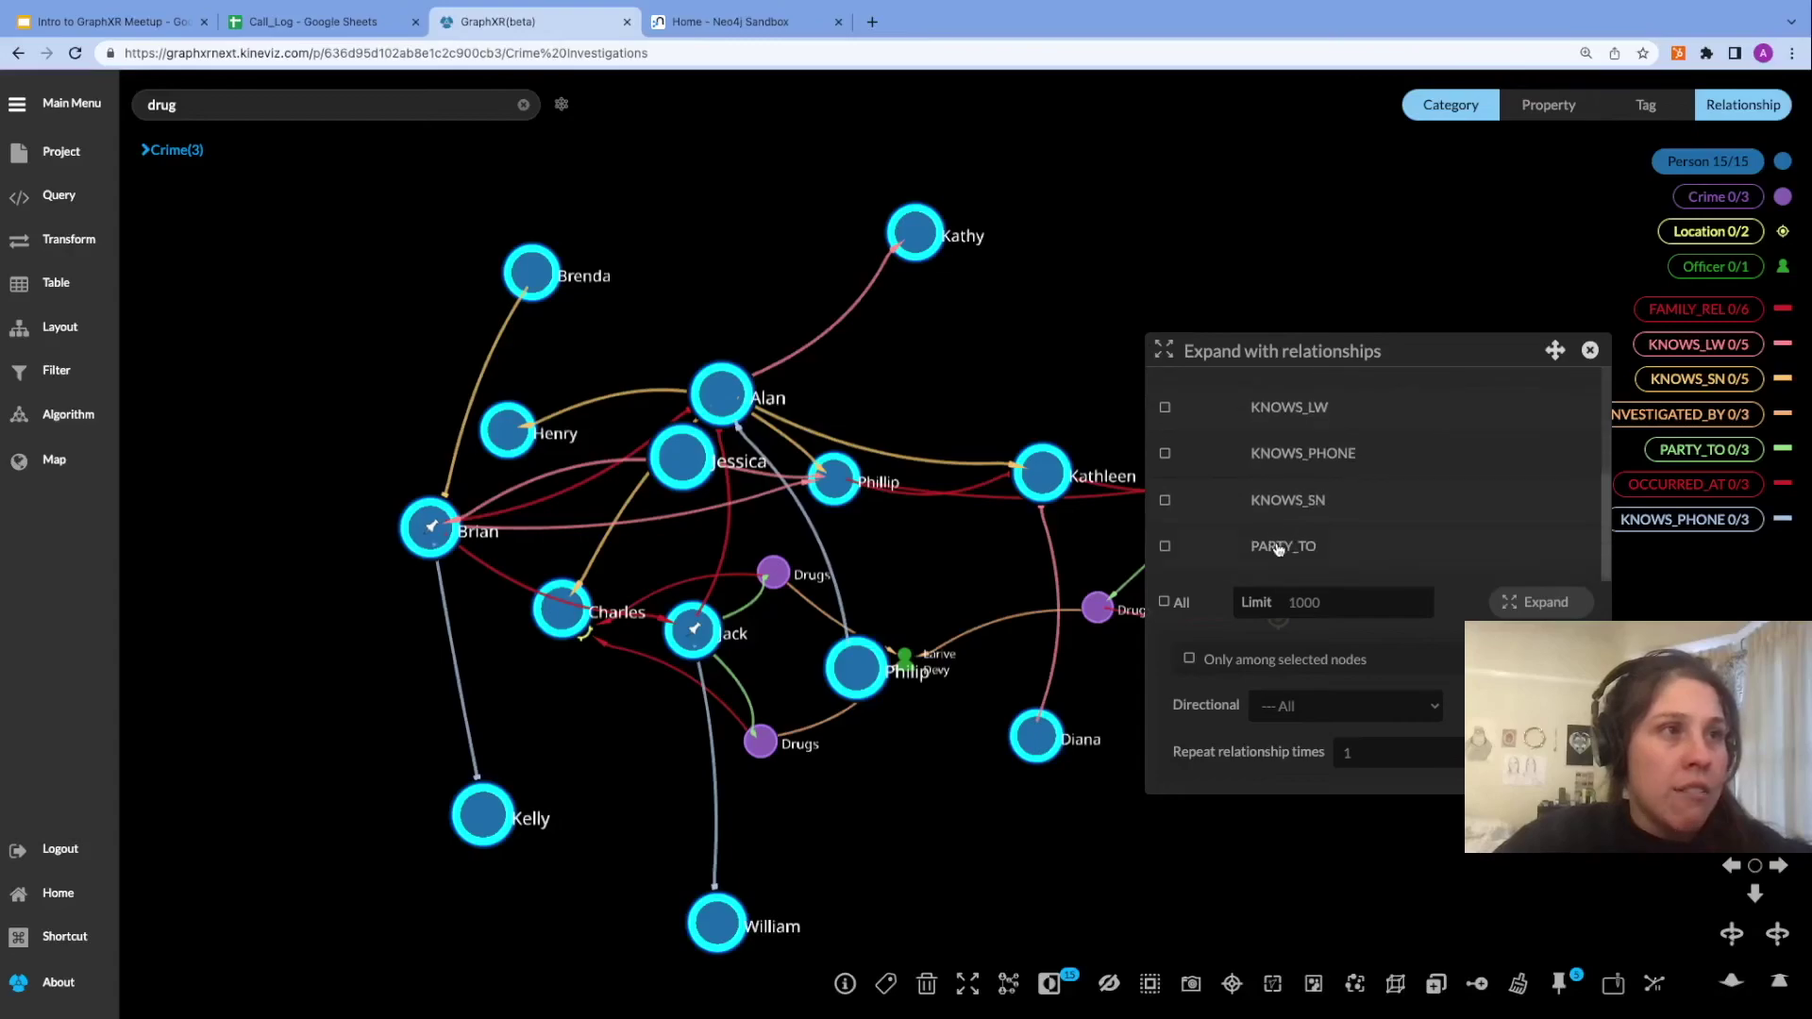
left_click(1559, 604)
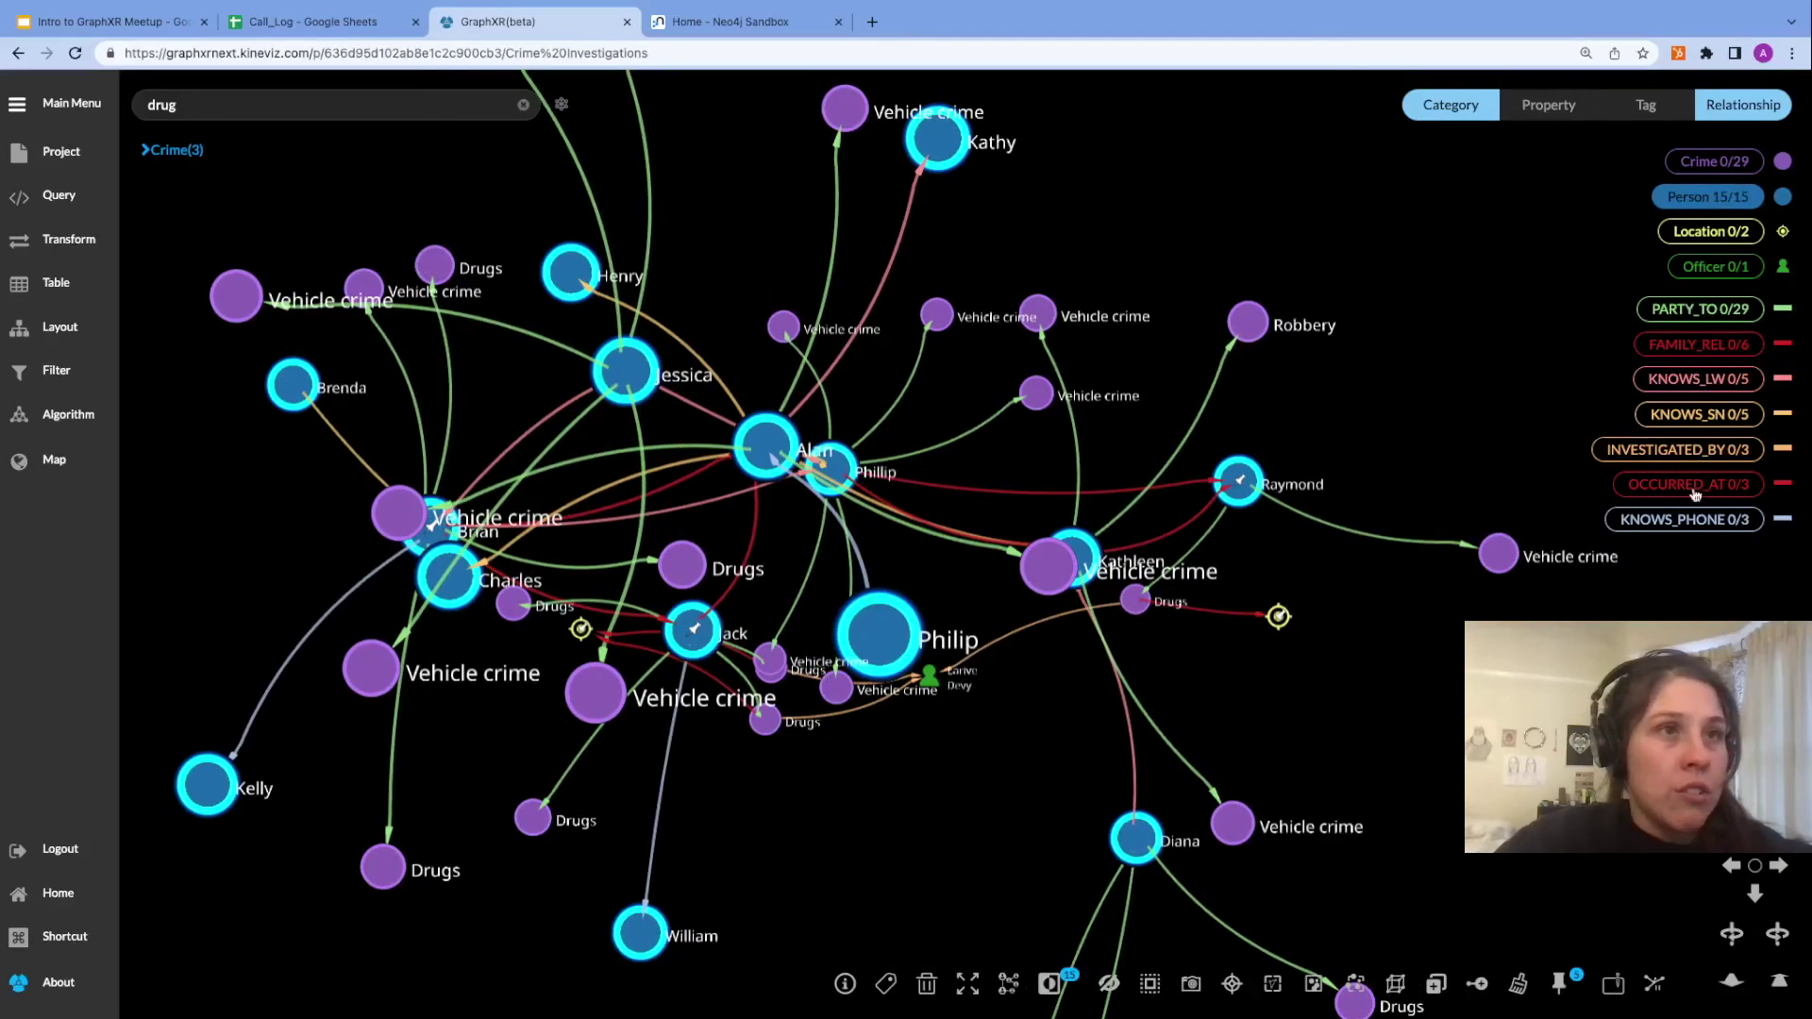
Select all Crime nodes, expand them with the OCCURRED_AT relationship, and clear the selection.
left_click(1721, 165)
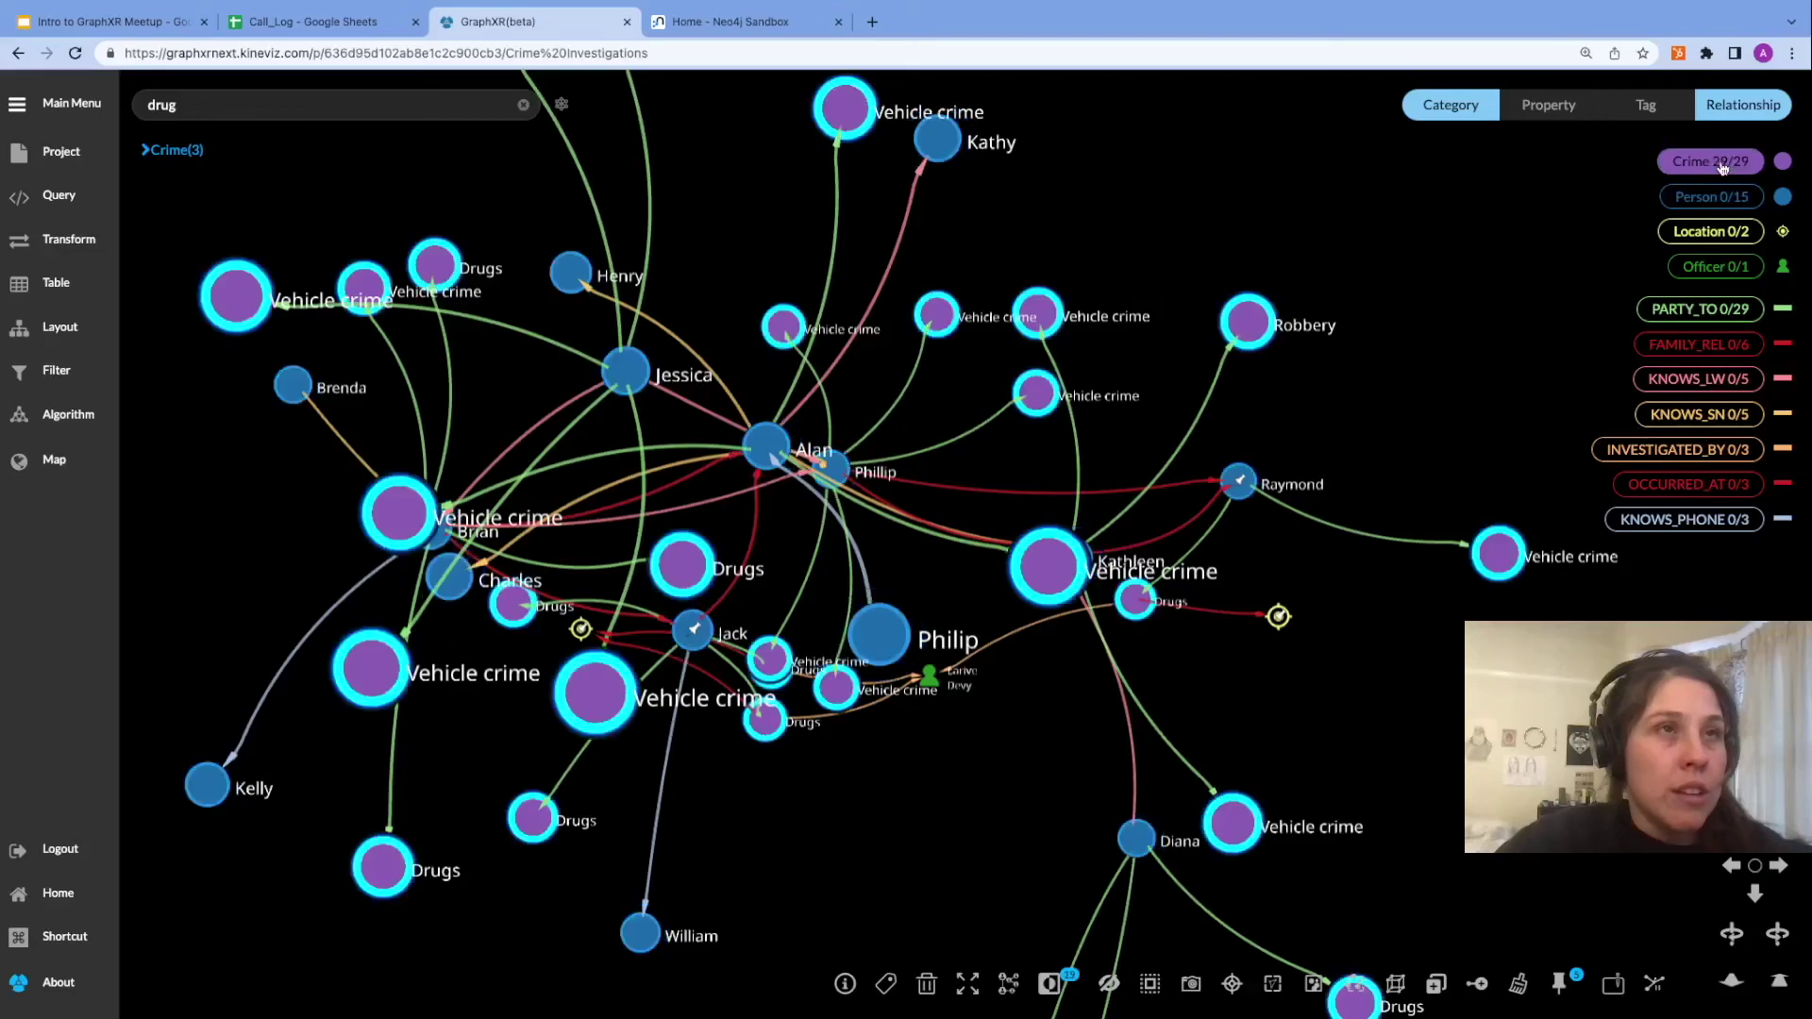
right_click(1444, 342)
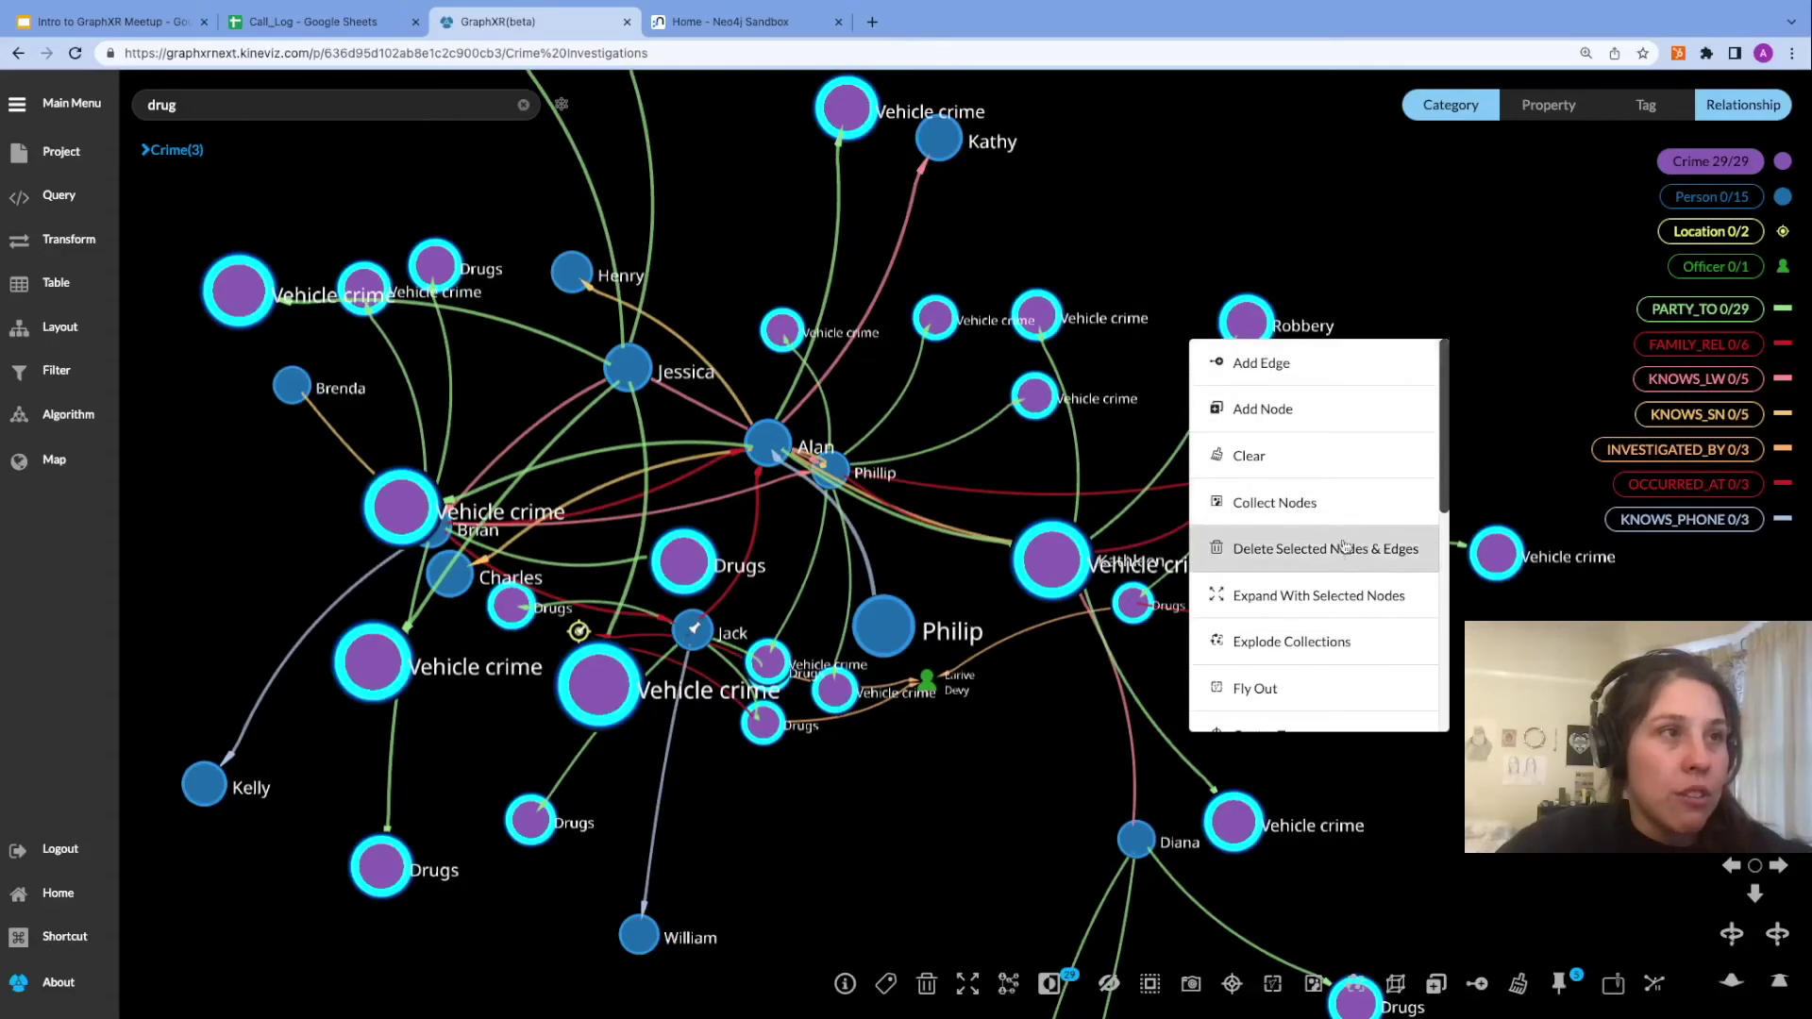
left_click(1313, 596)
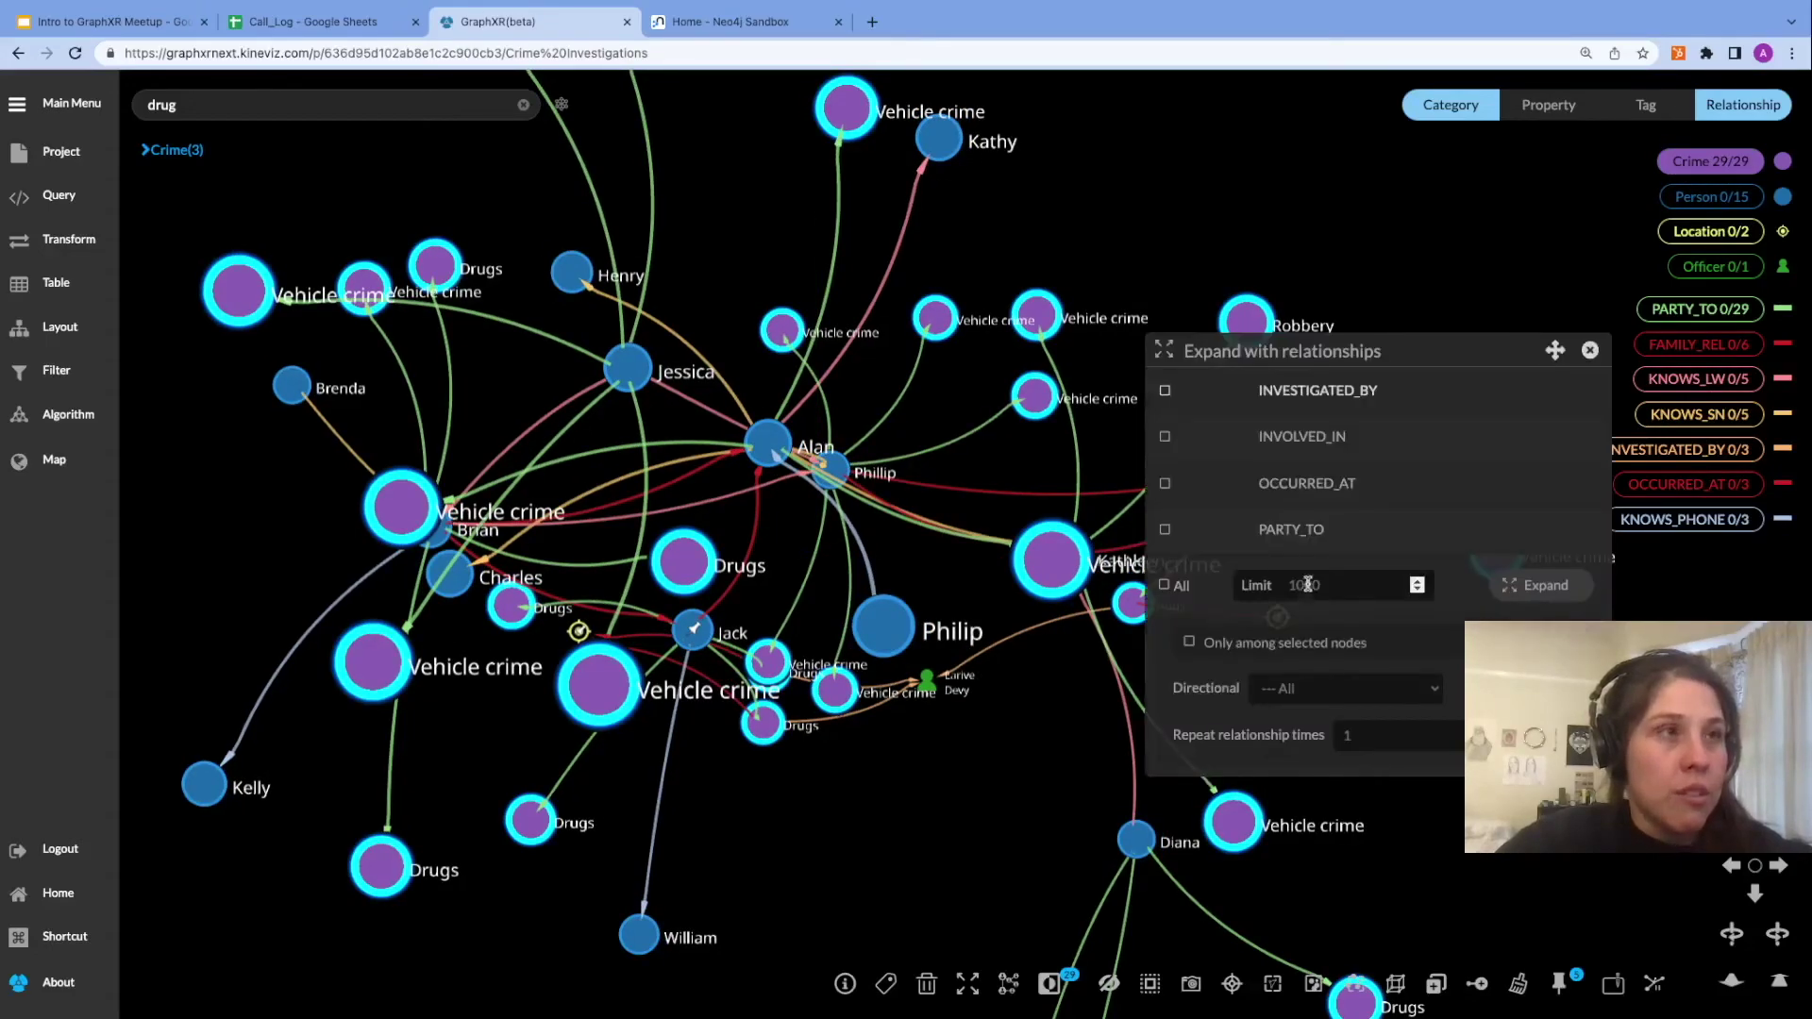
left_click(1553, 584)
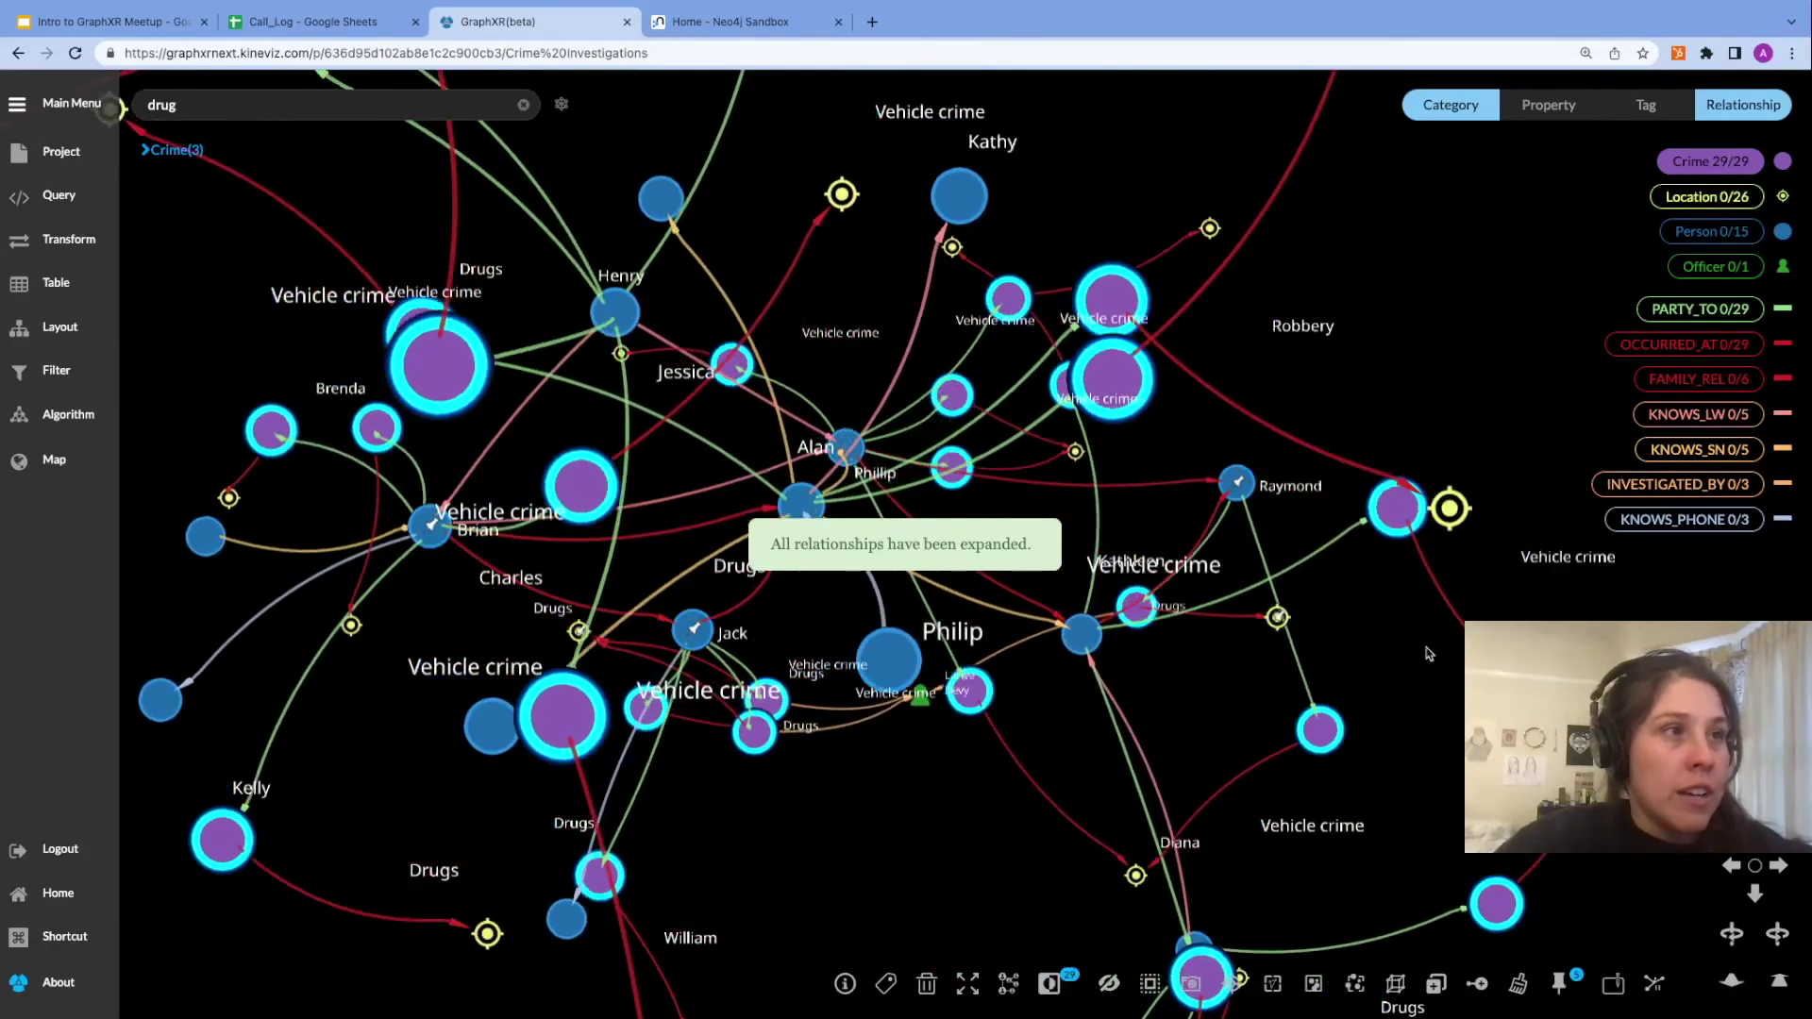
scroll(990, 849, "down", 5)
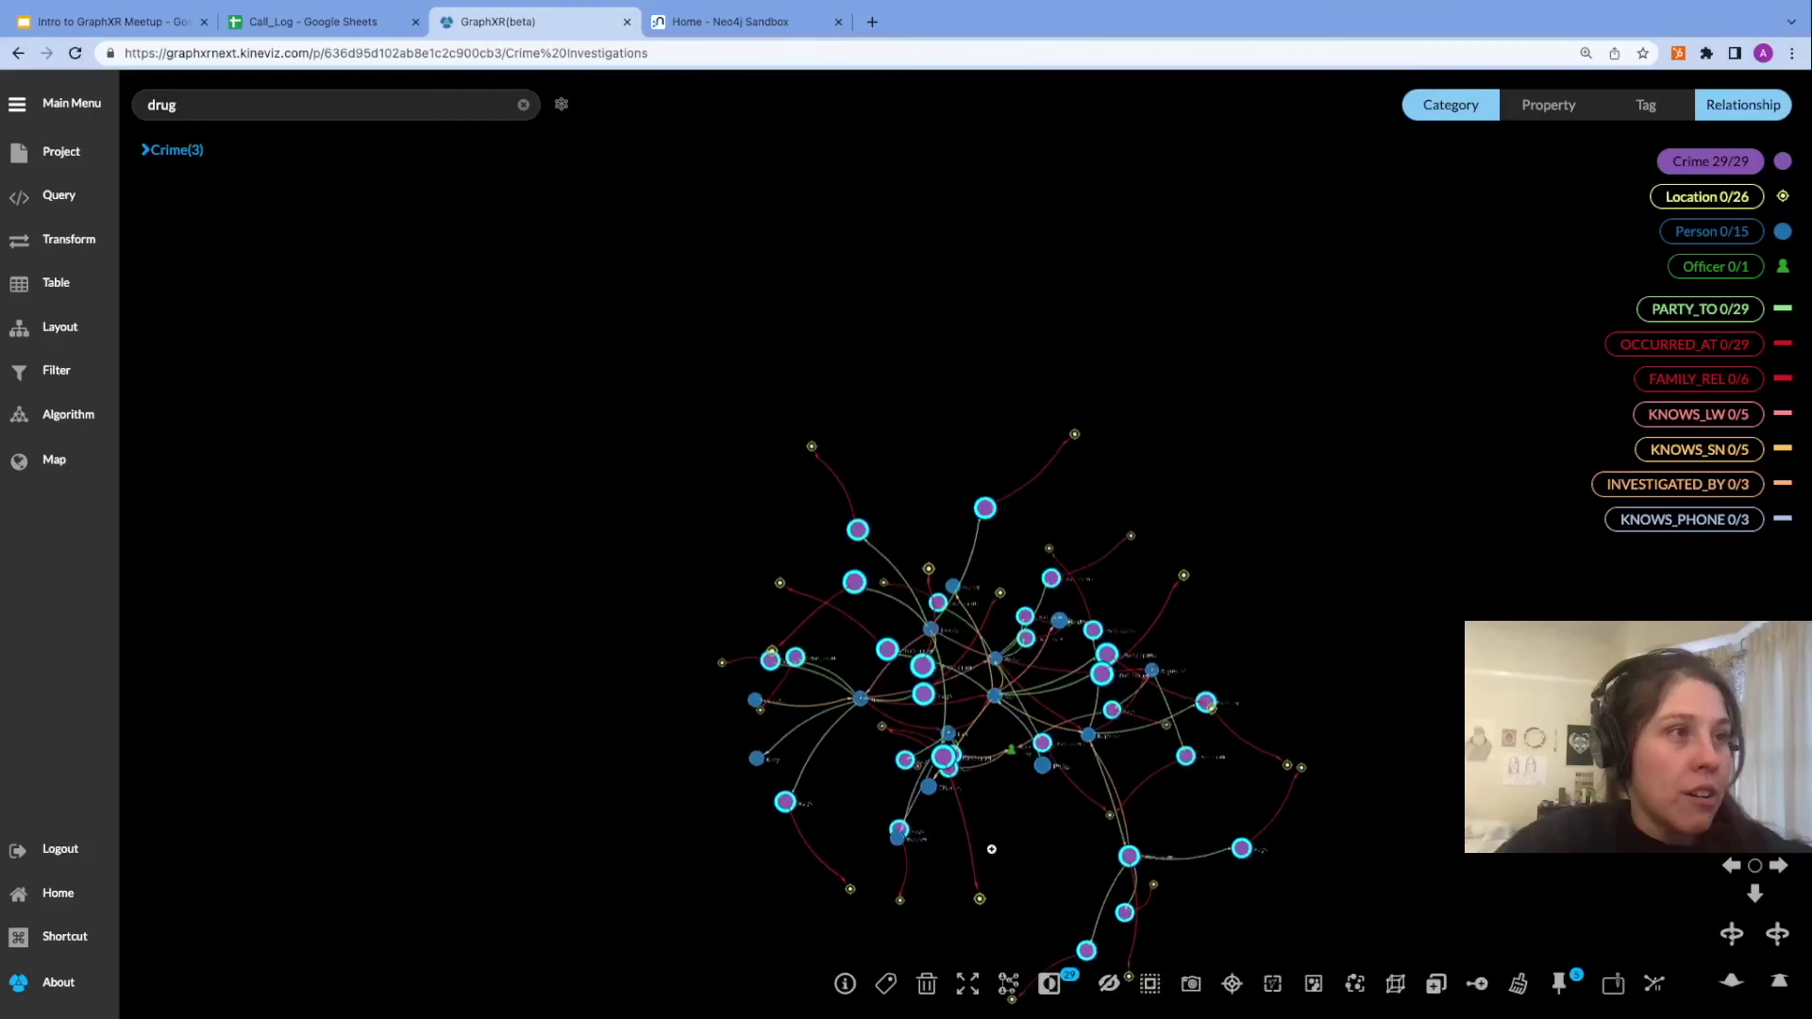
right_click_drag(1376, 617, 1274, 477)
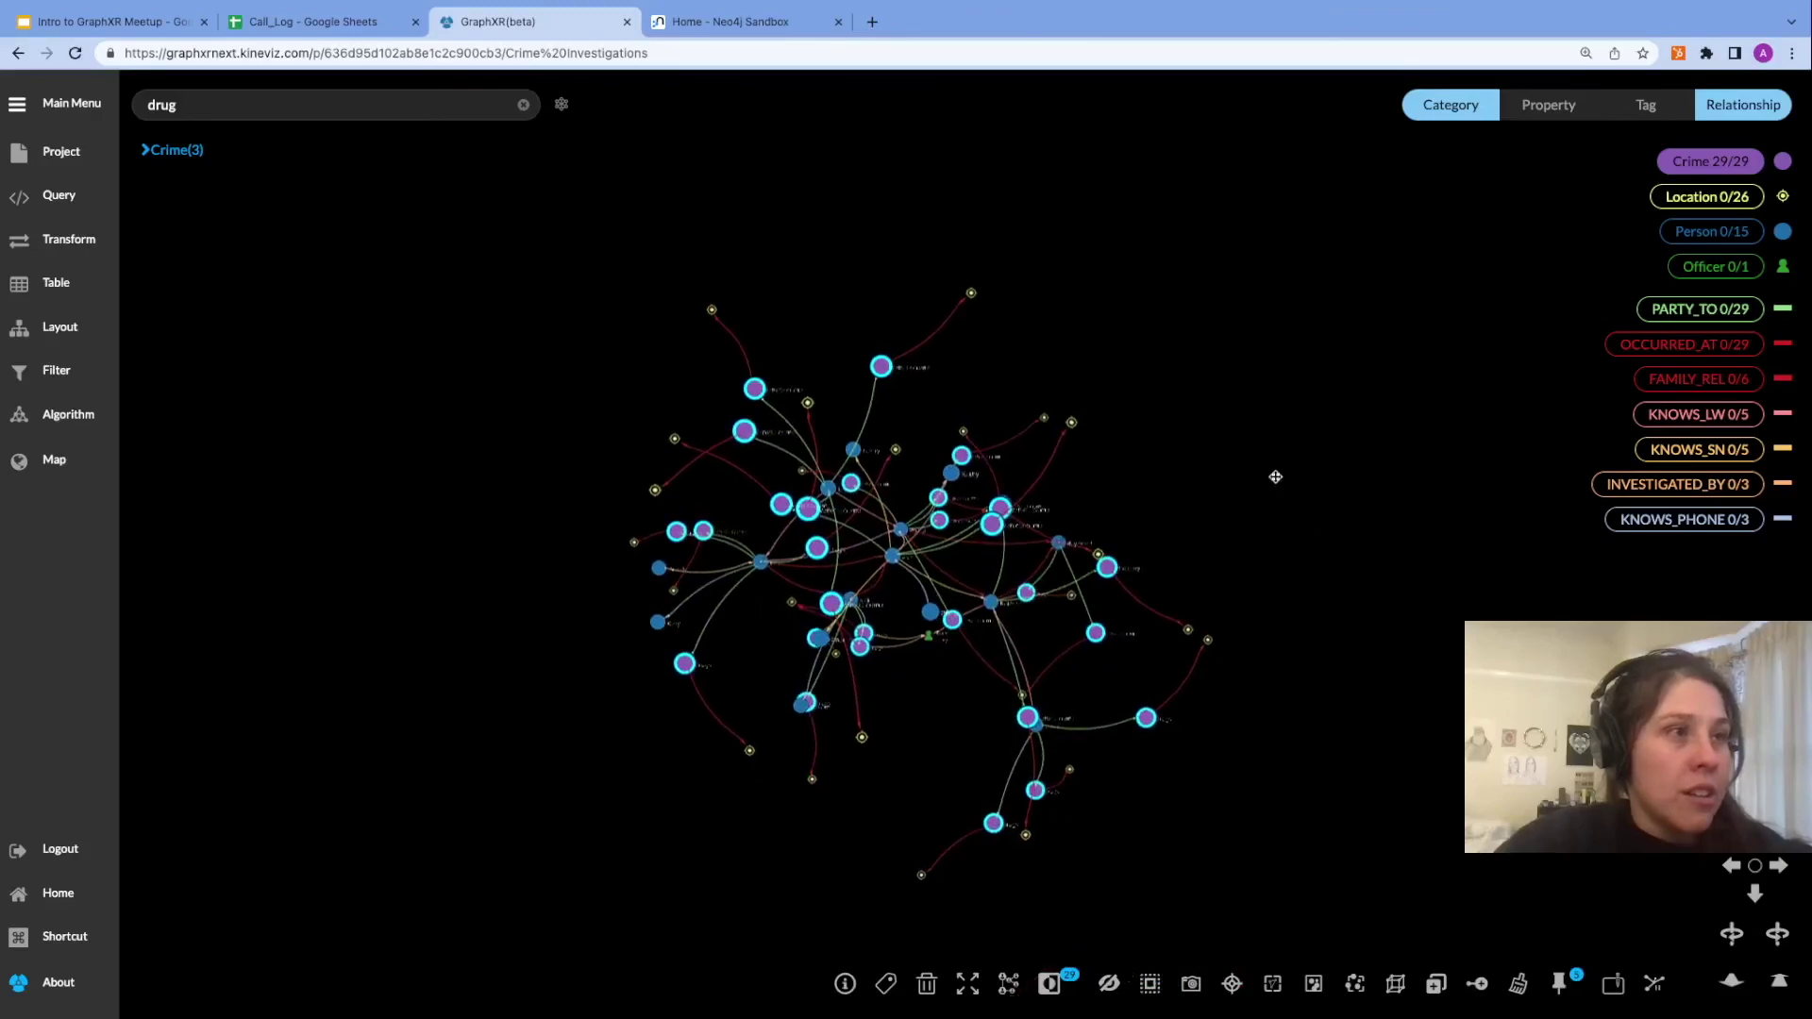
left_click(1276, 525)
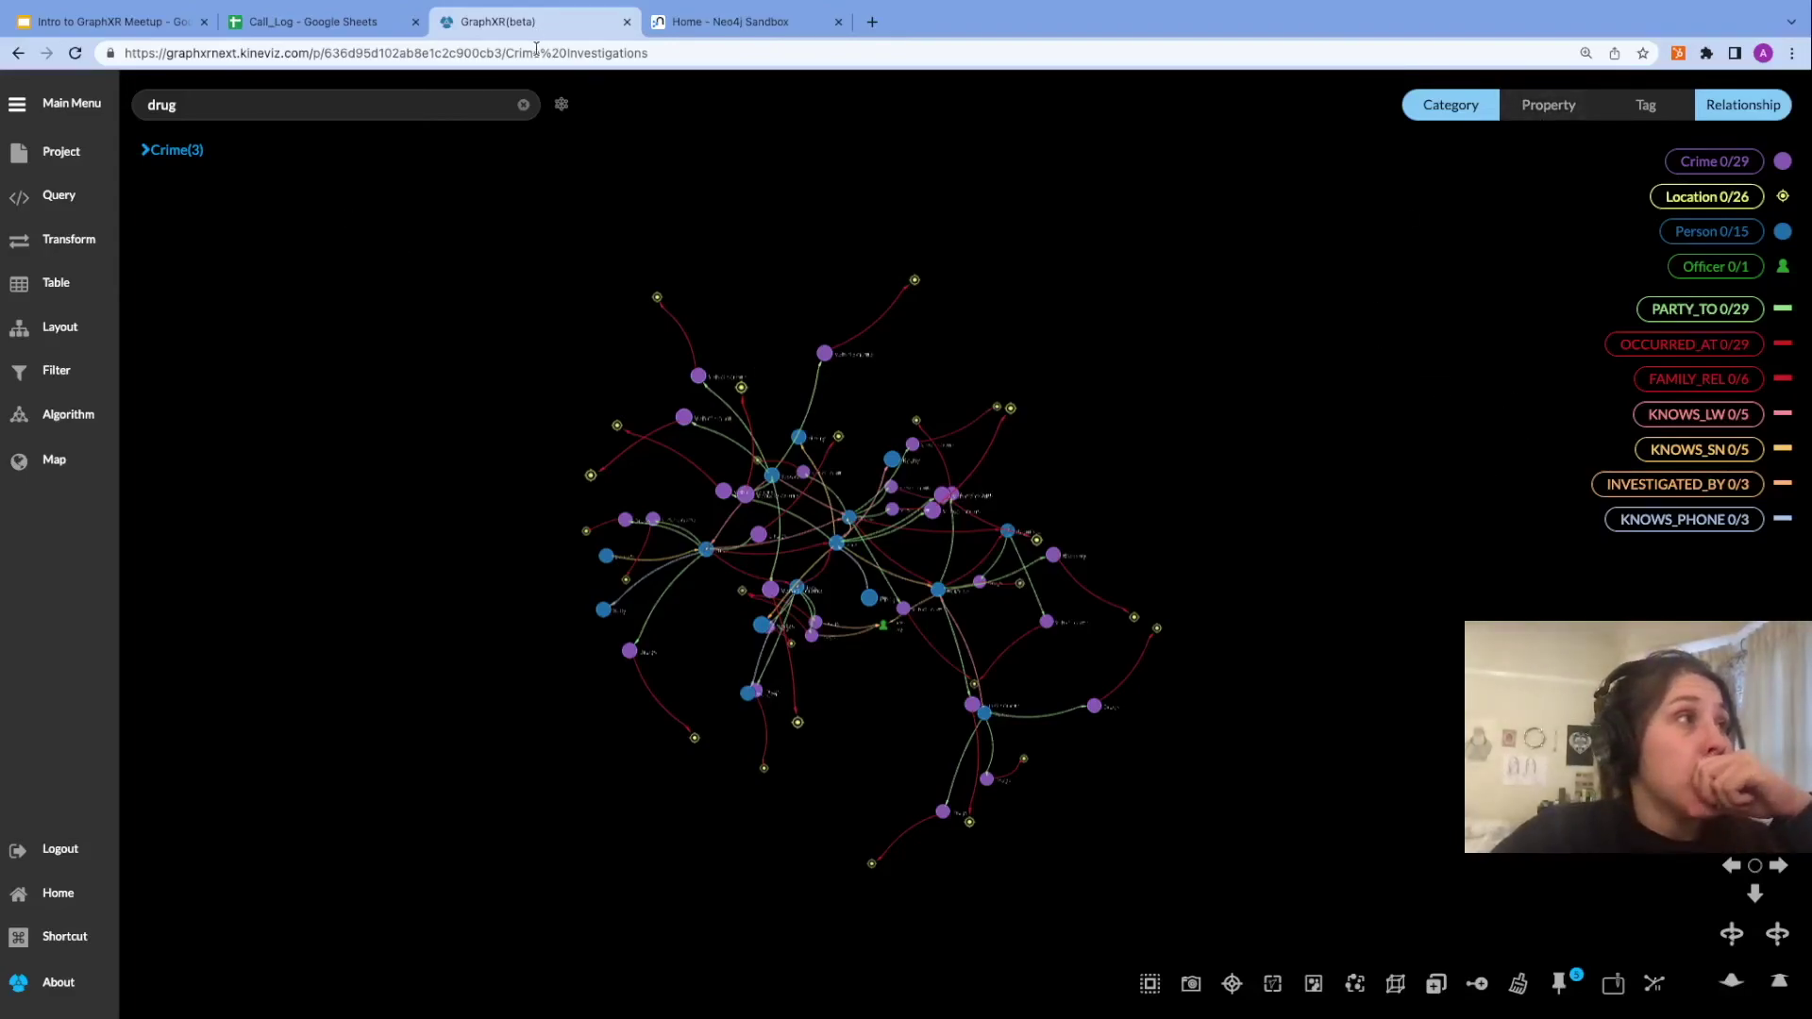
Search the graph for the officer by name, nudge that node slightly, and apply the Tree quick layout starting from it.
left_click(519, 107)
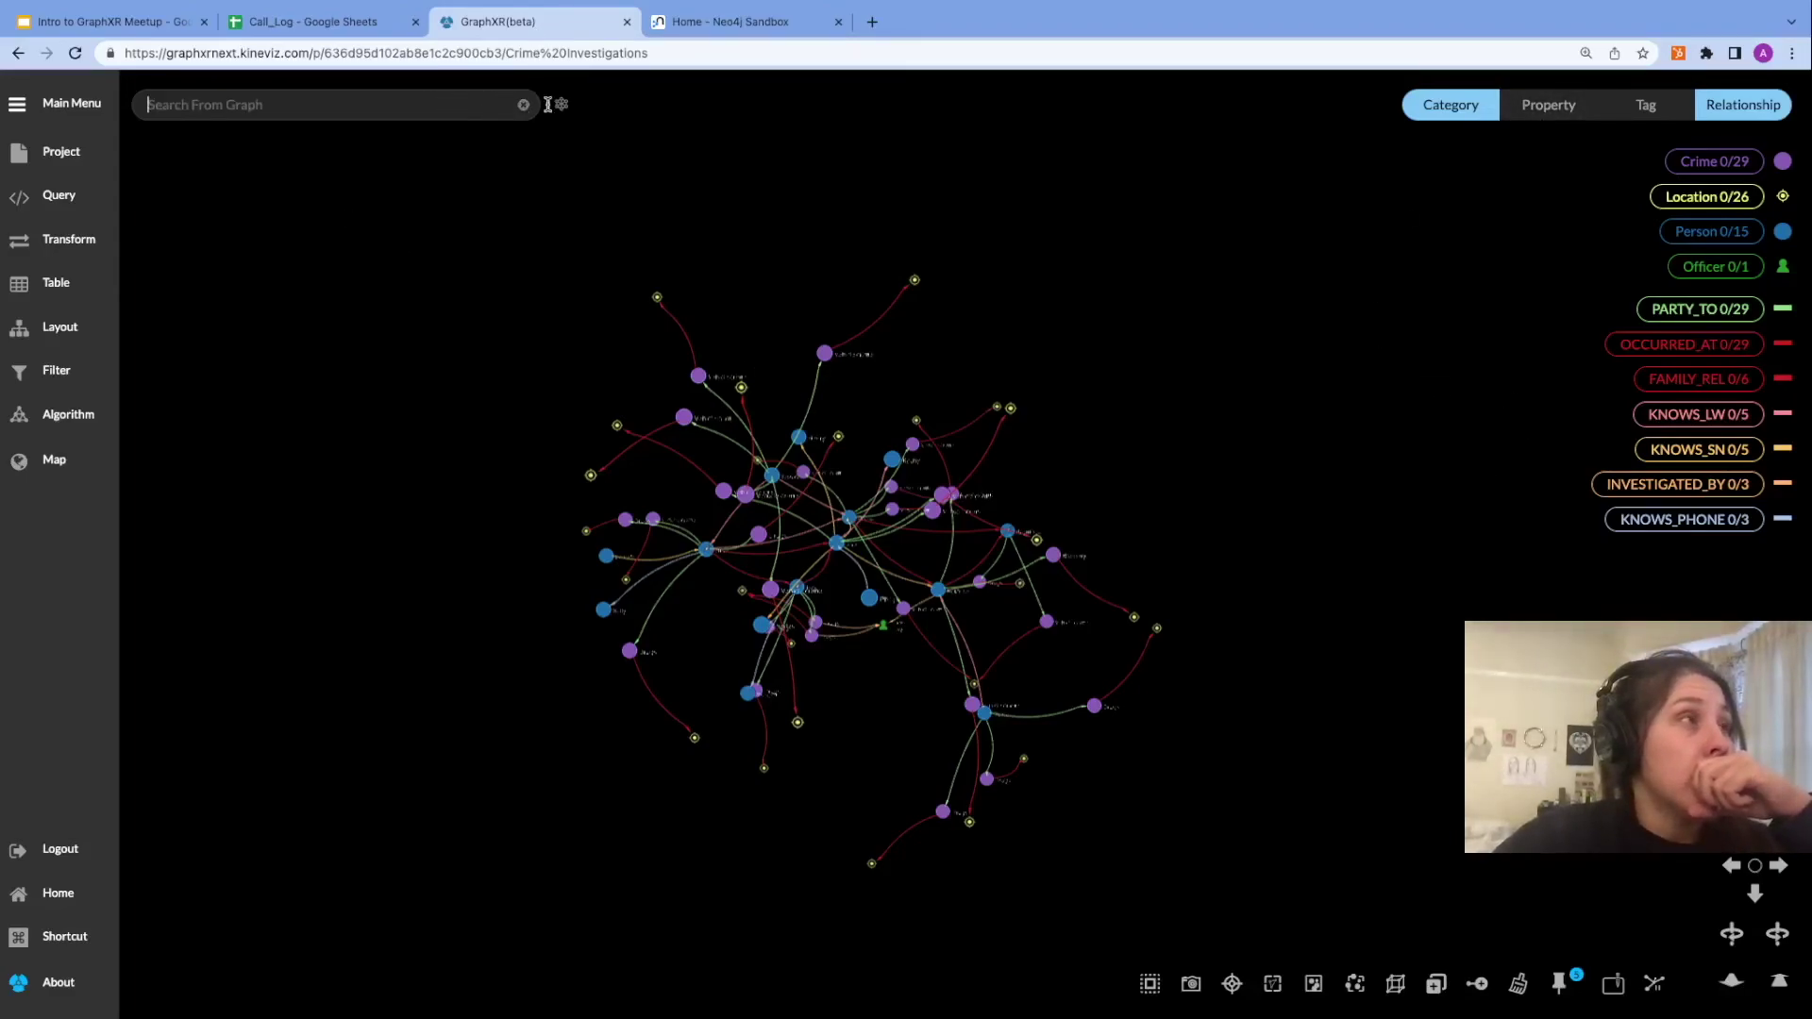
type("larive")
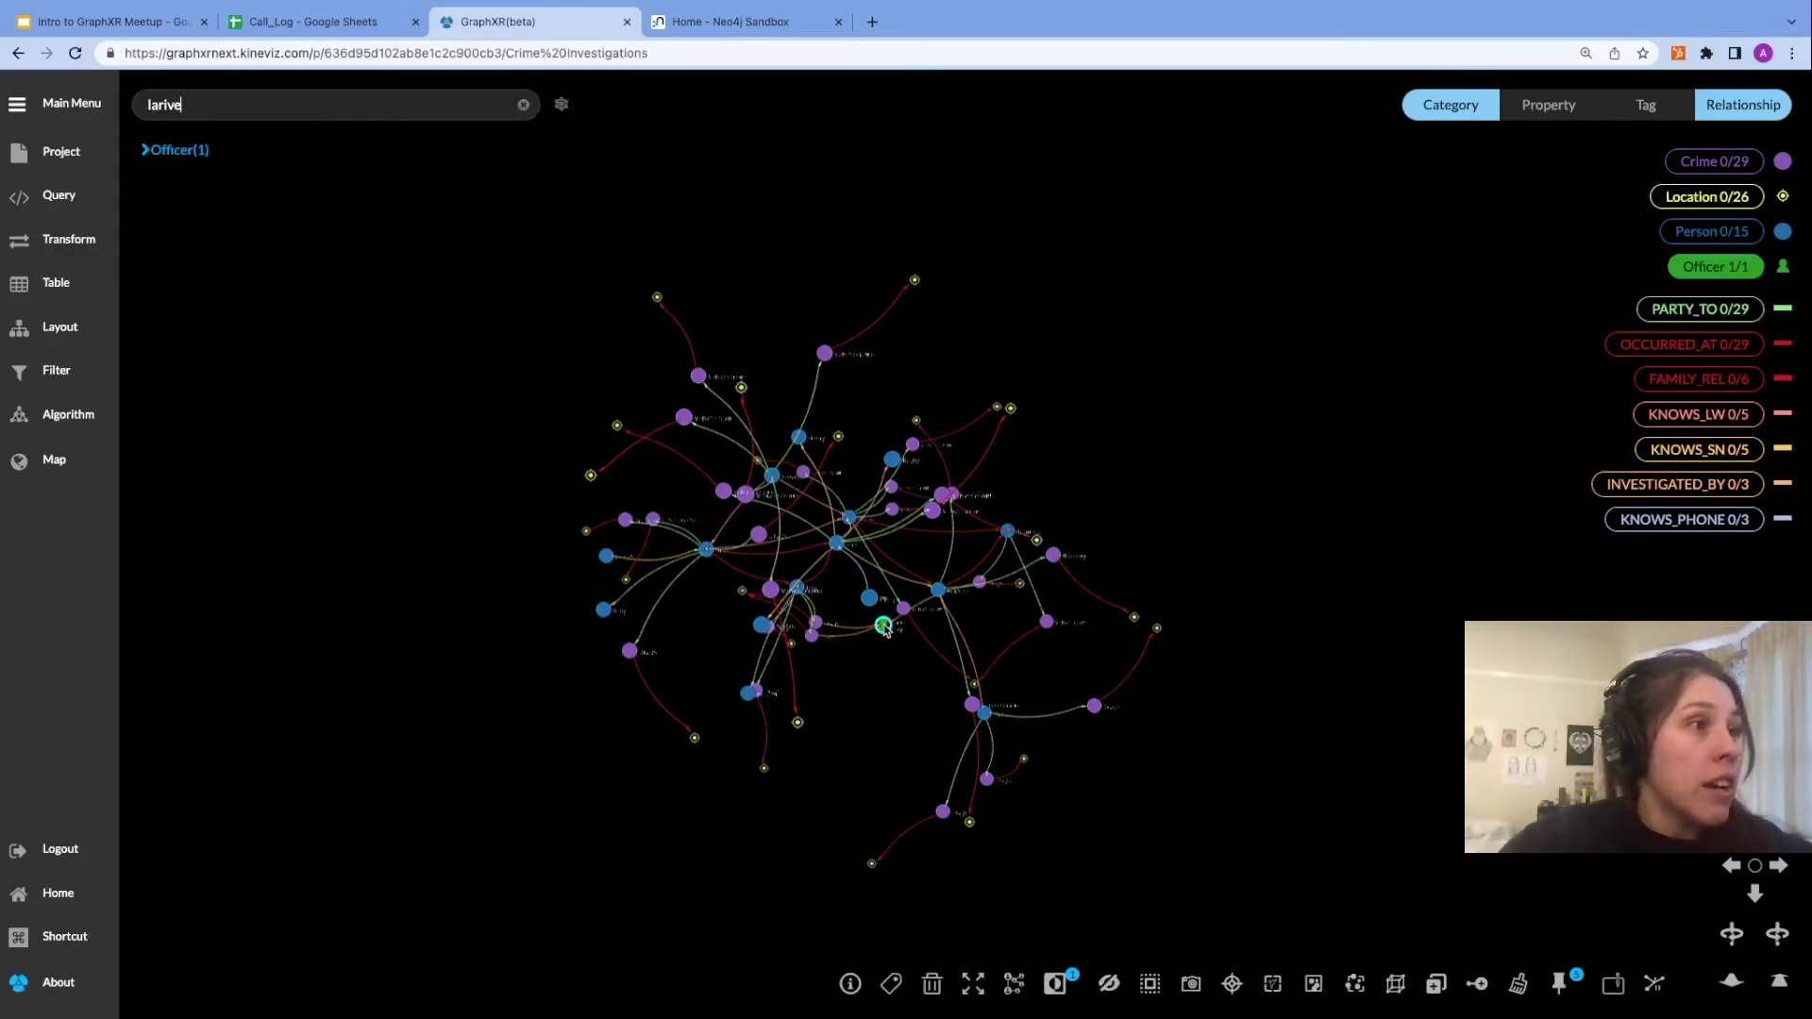
left_click_drag(884, 628, 876, 642)
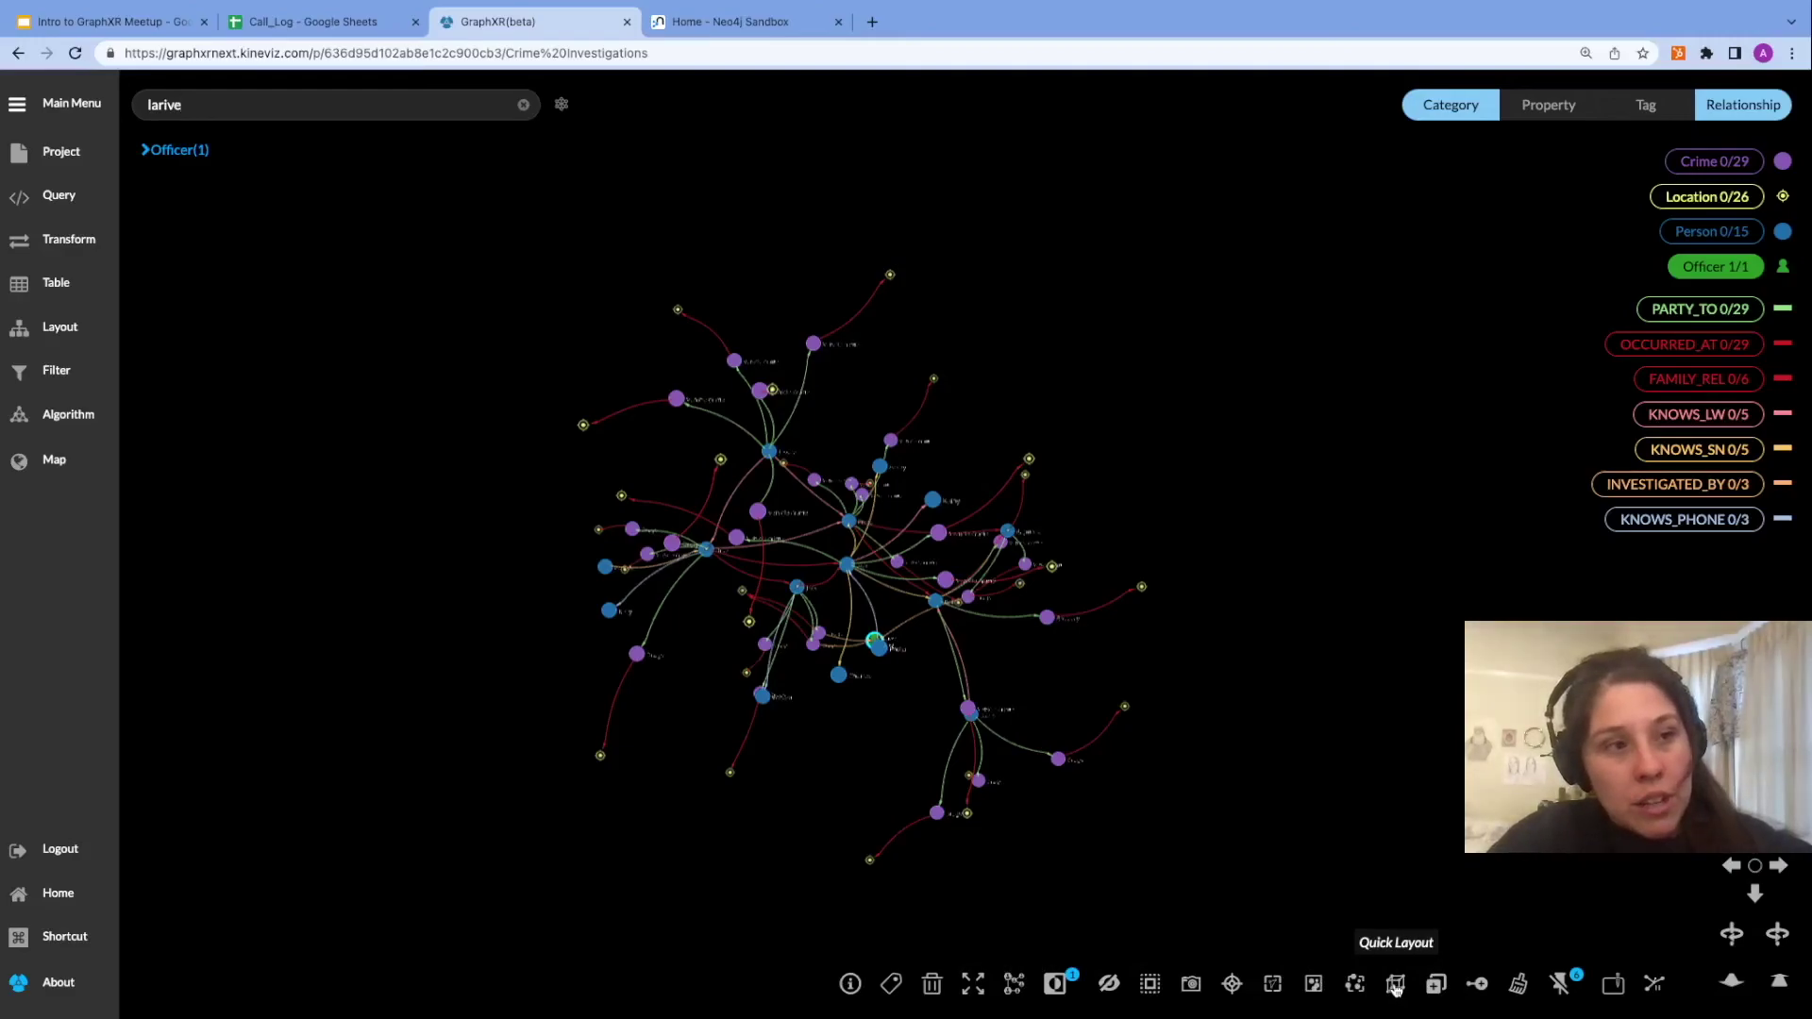
left_click(1396, 986)
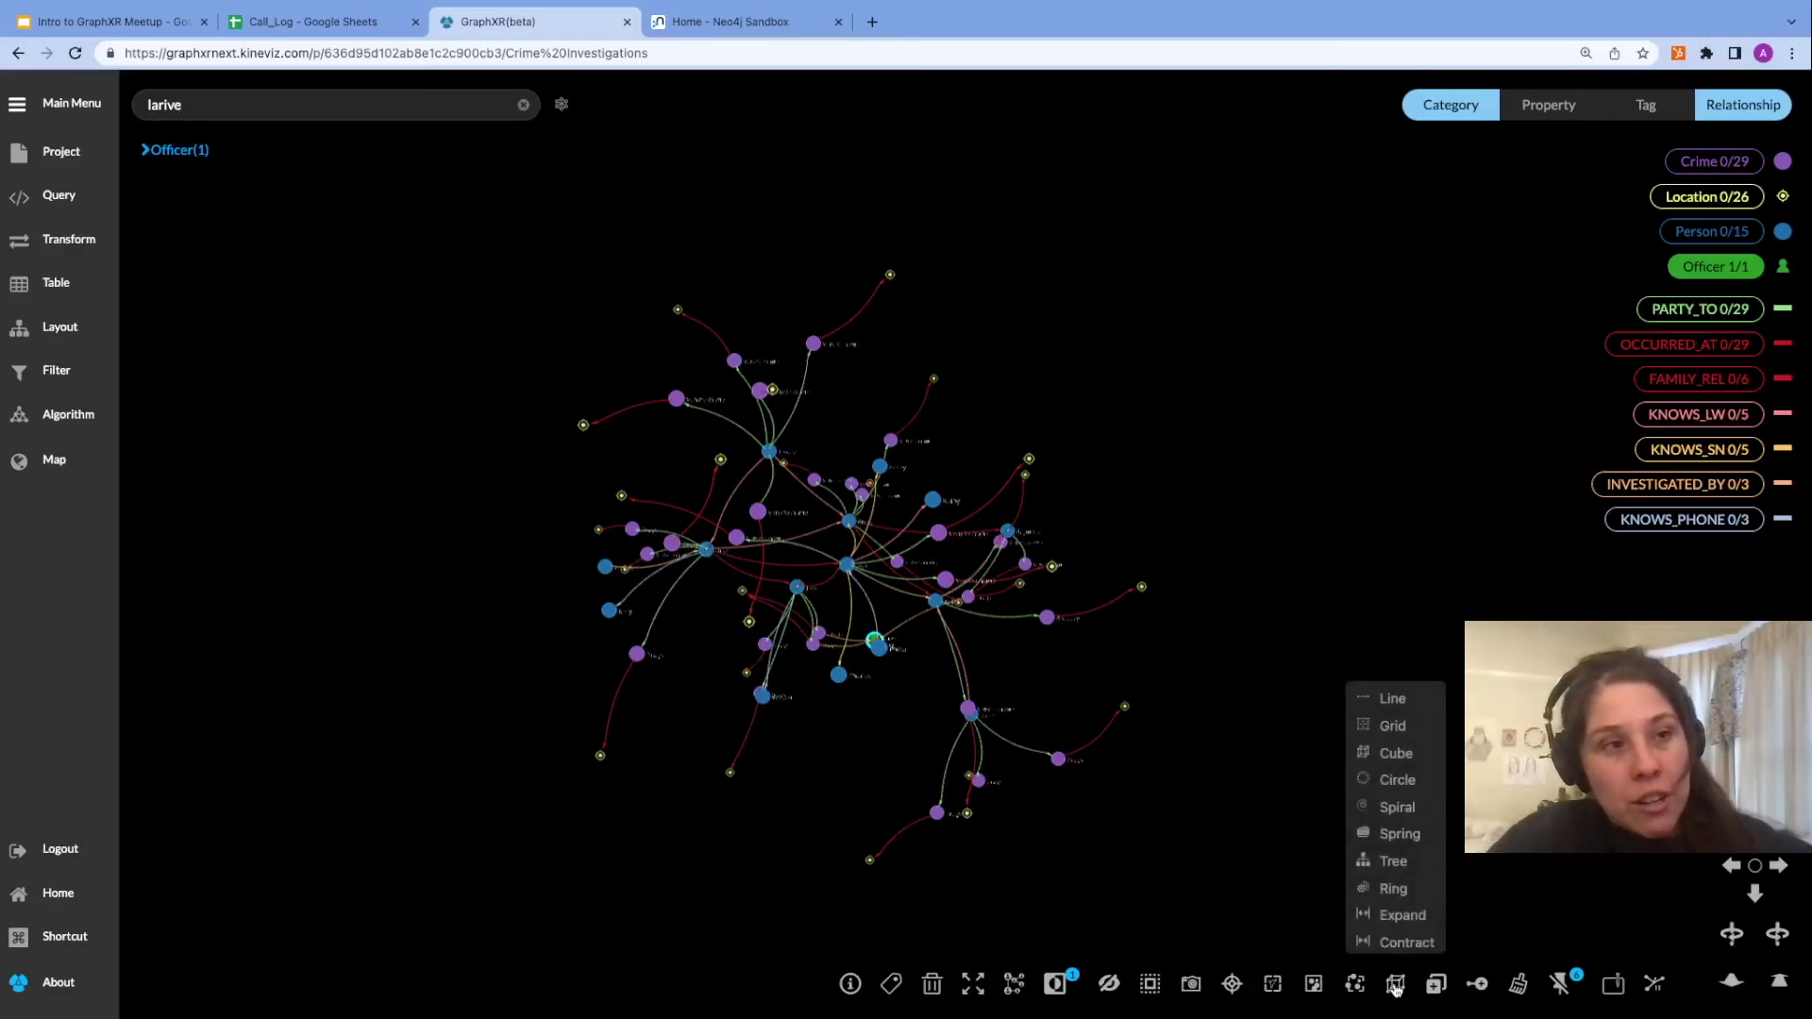
left_click(1385, 862)
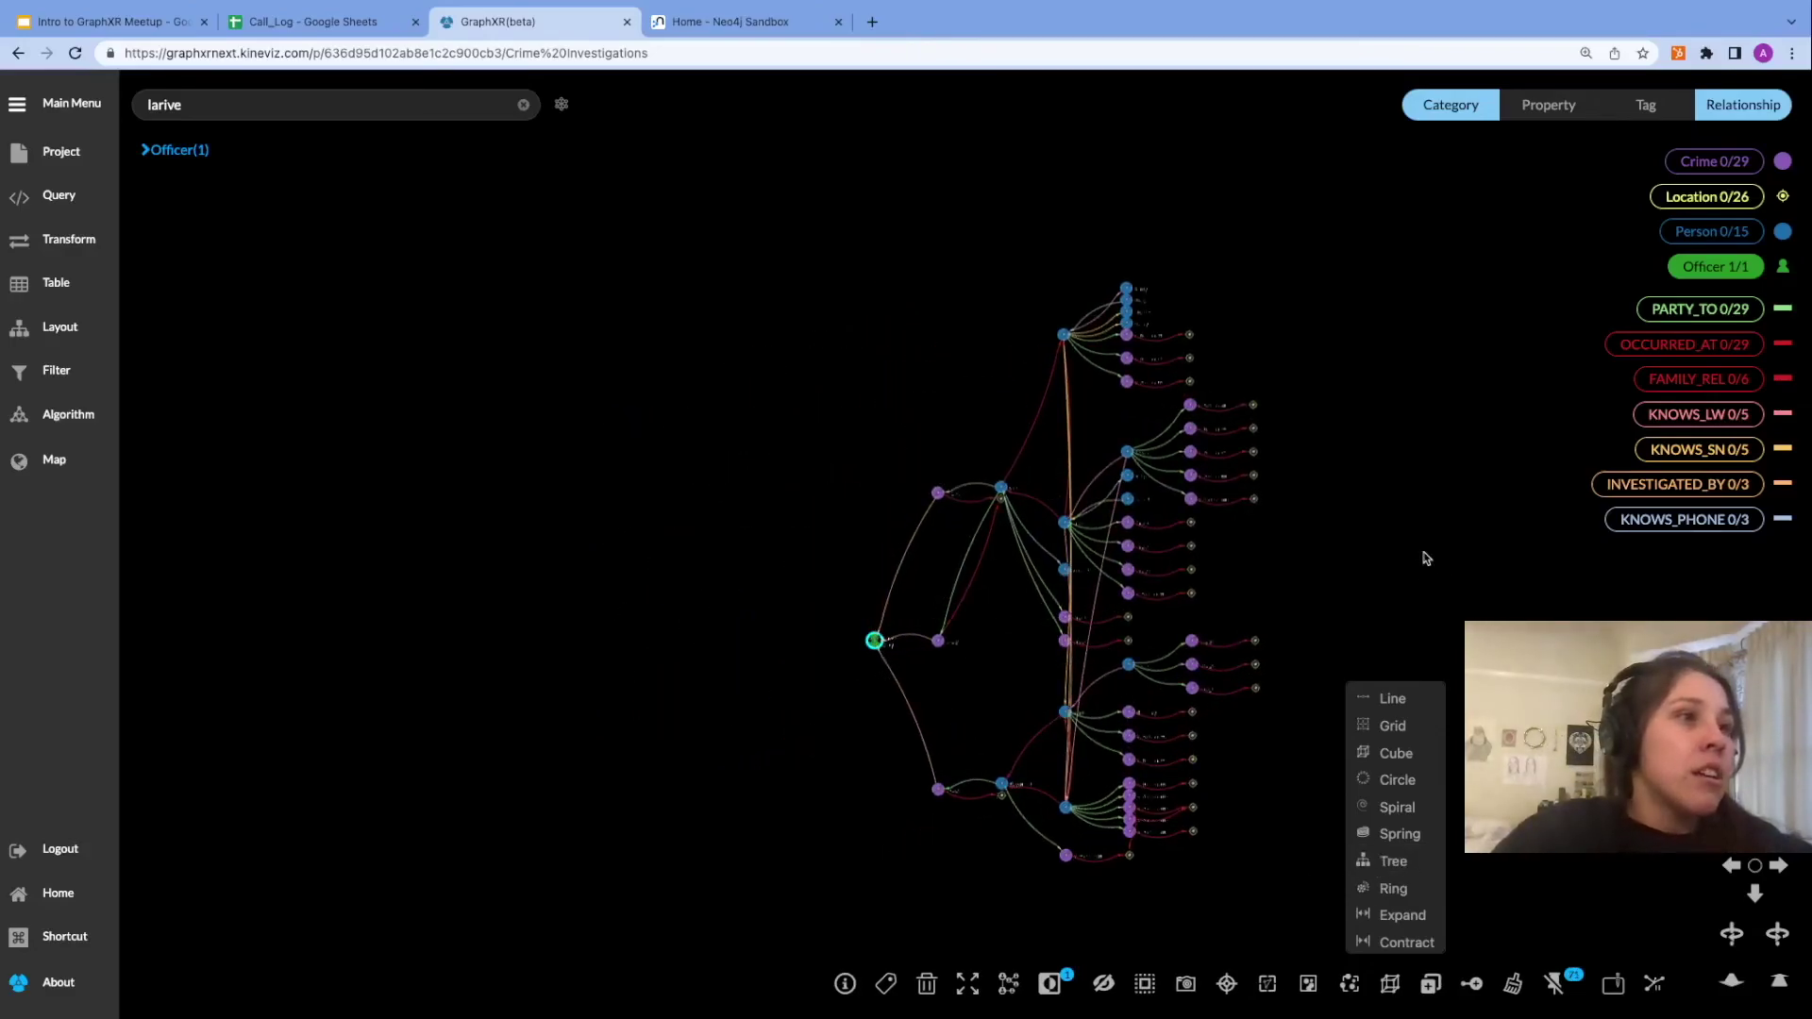
right_click_drag(1425, 566, 1261, 489)
scroll(1208, 647, "up", 5)
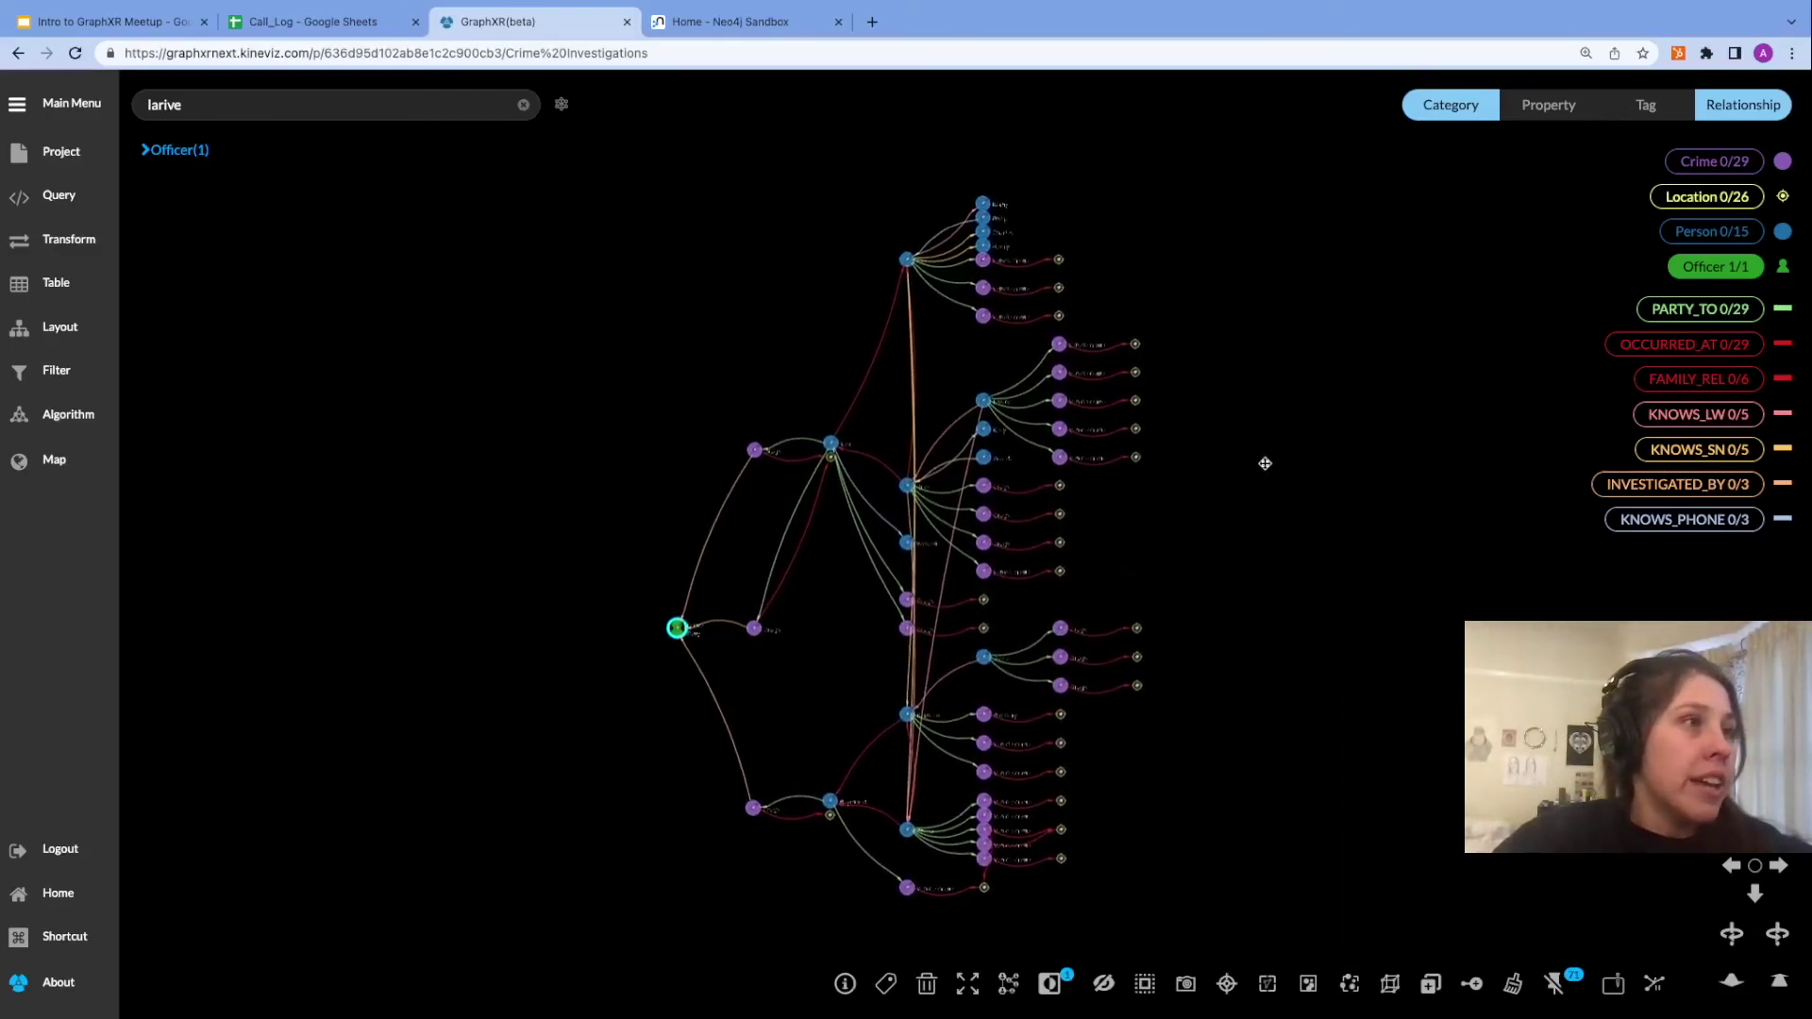
Turn on the Hide Pin Icon option in the project settings.
left_click(77, 160)
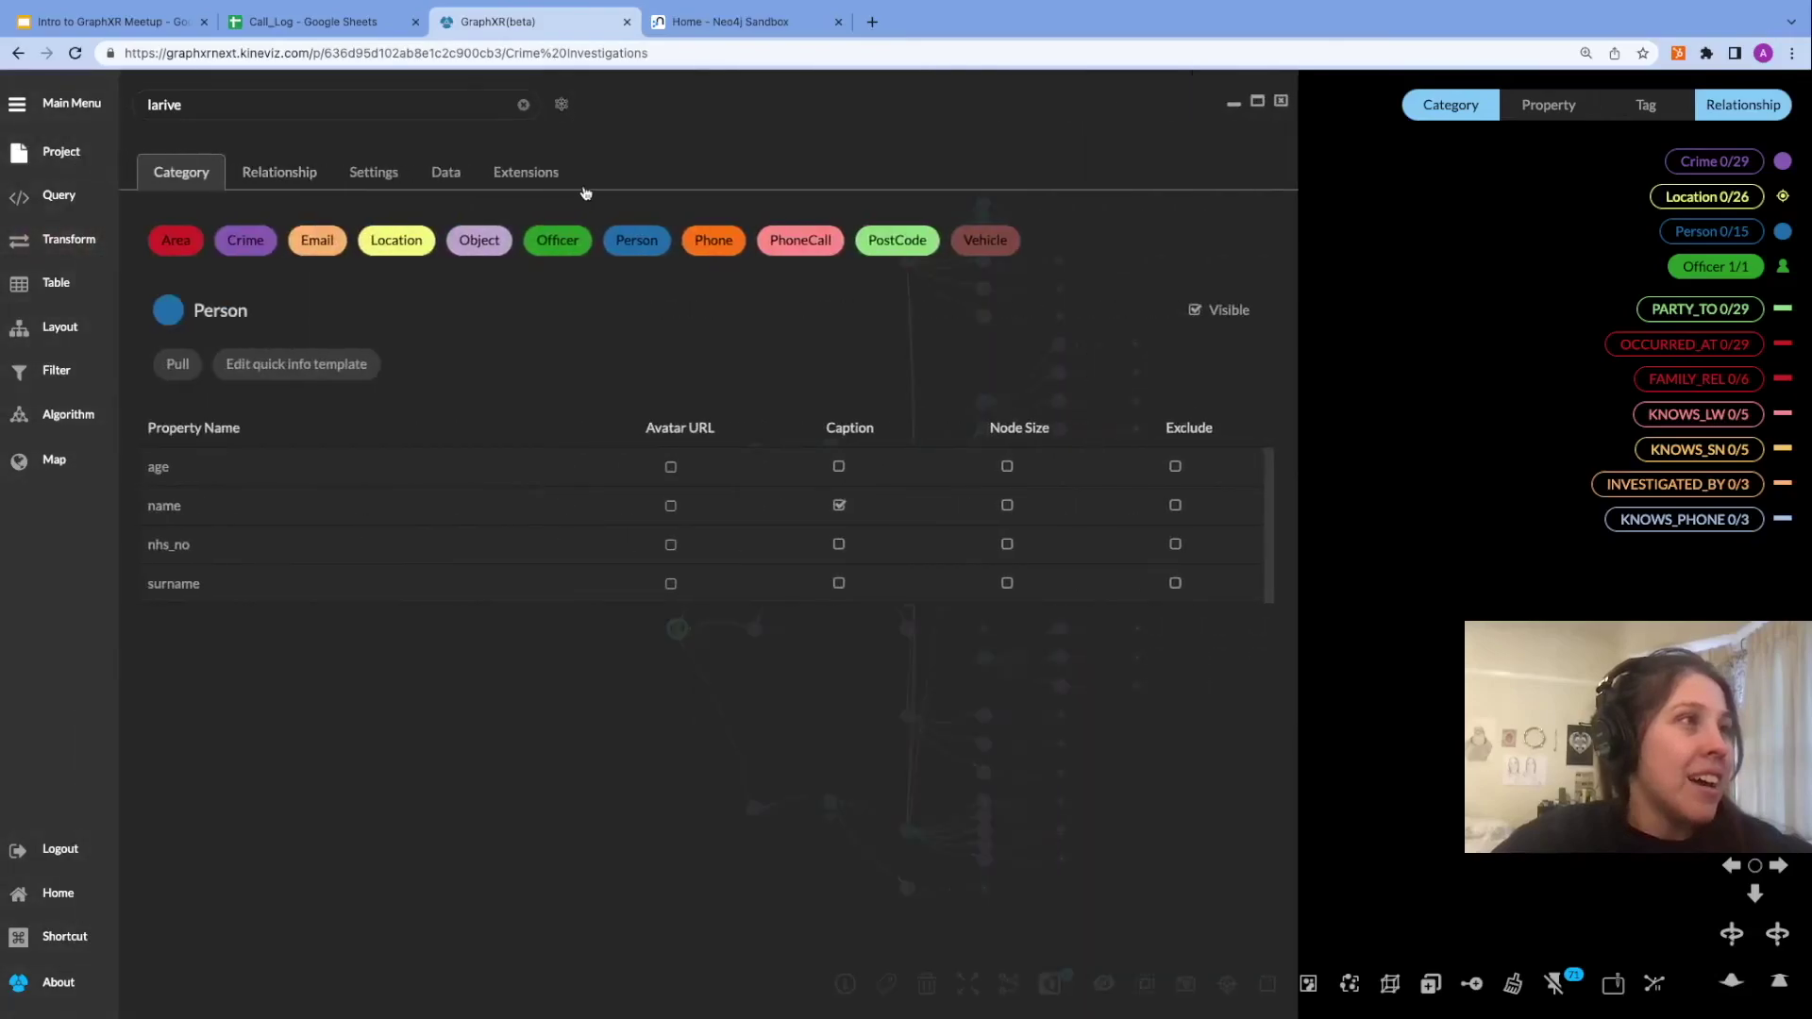
left_click(391, 171)
left_click(729, 336)
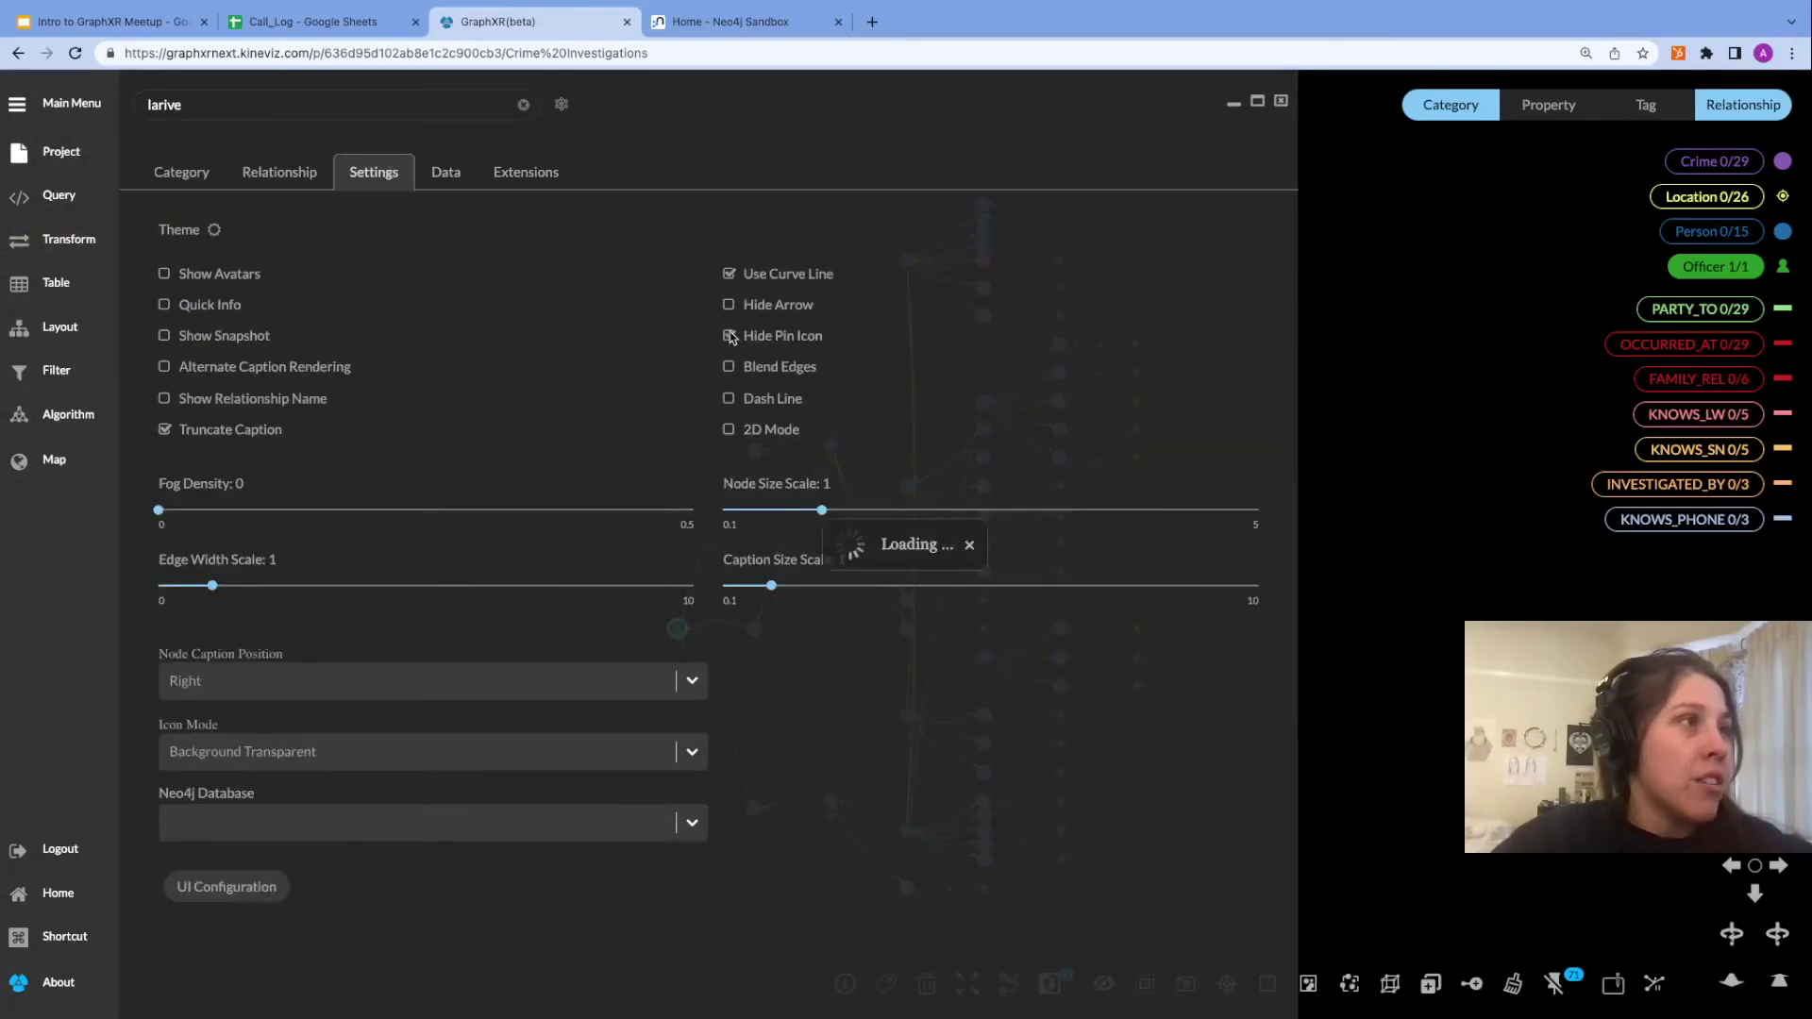
Close the project settings and change the Person category's icon to the person silhouette, searching the icons for "person".
left_click(1282, 101)
left_click_drag(831, 628, 888, 614)
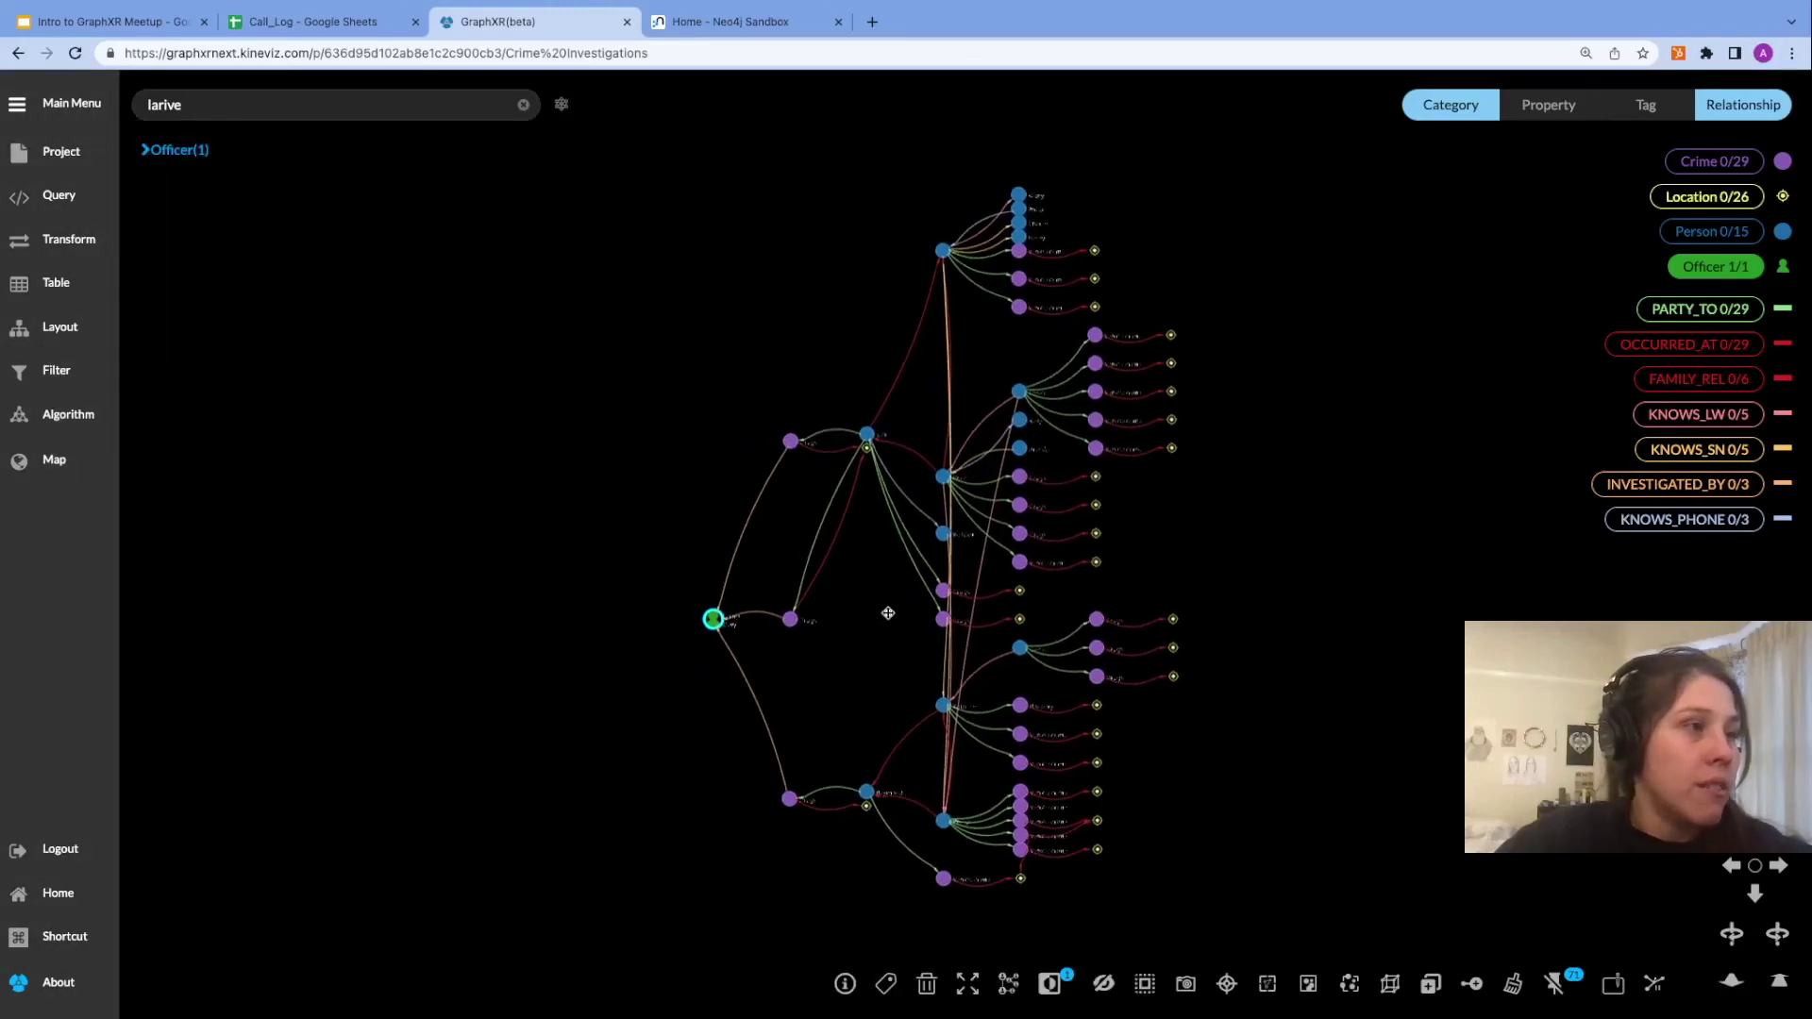
left_click(1783, 231)
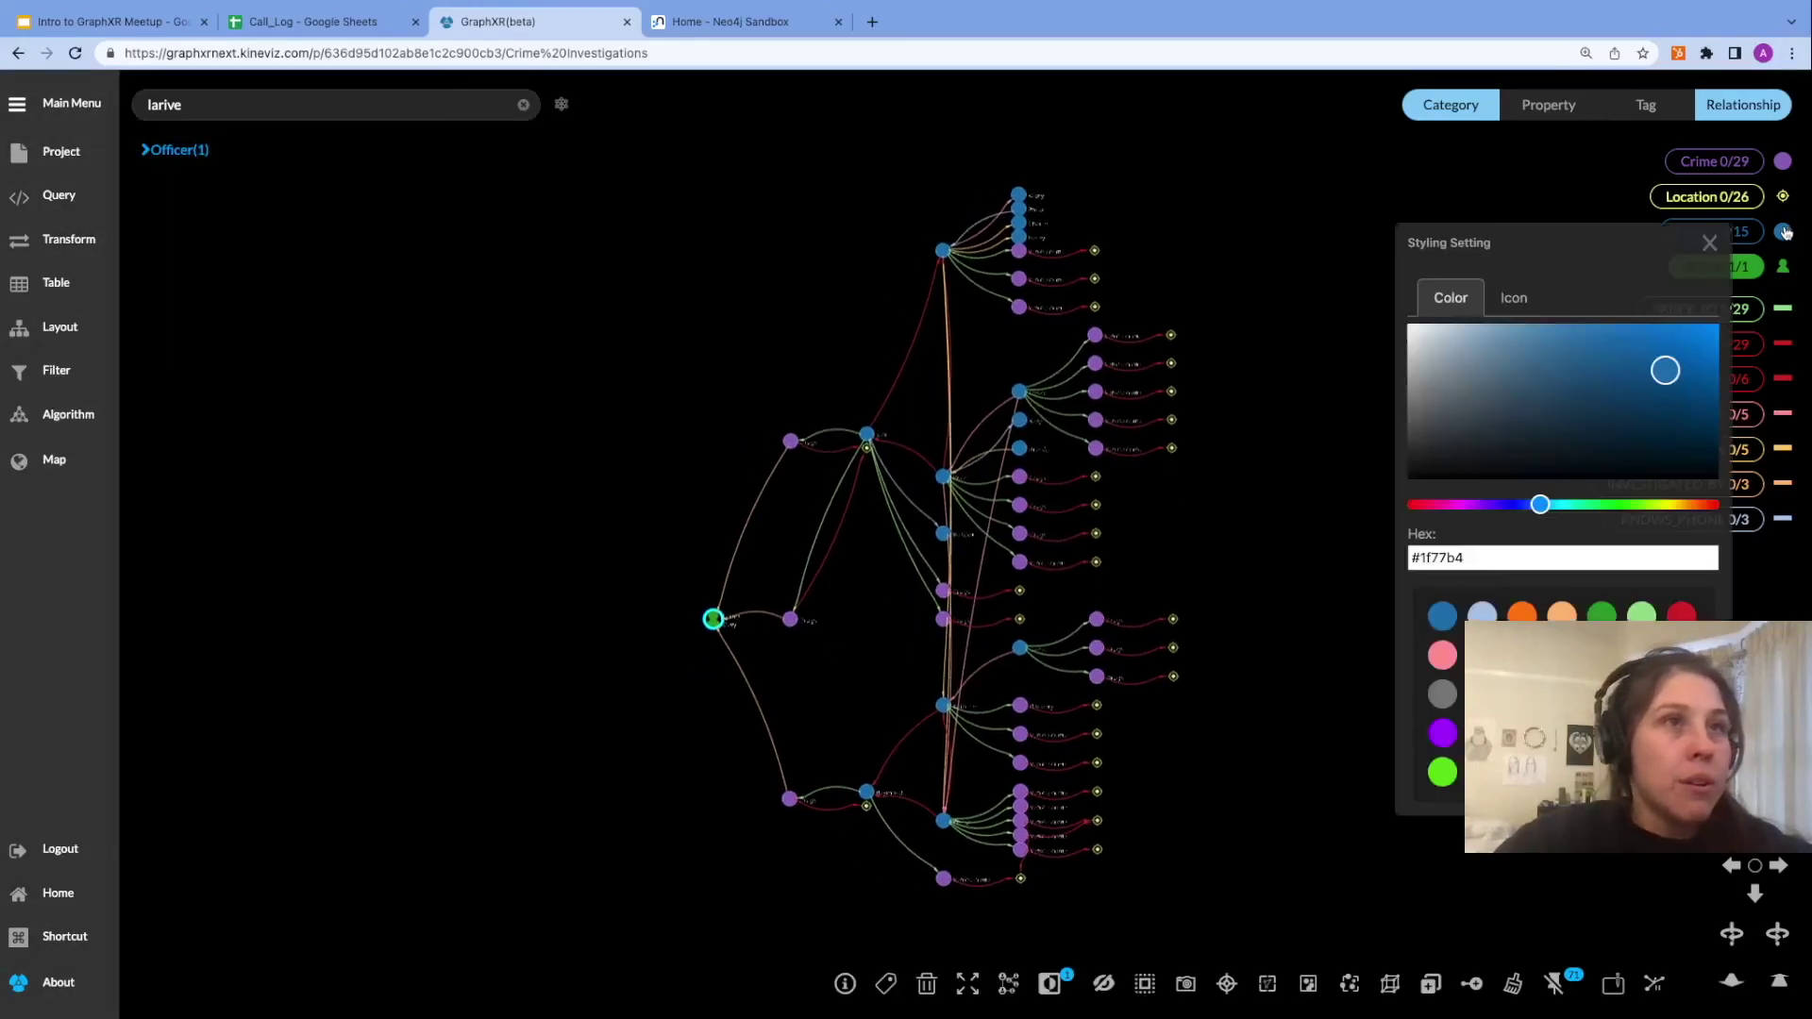
left_click(1515, 300)
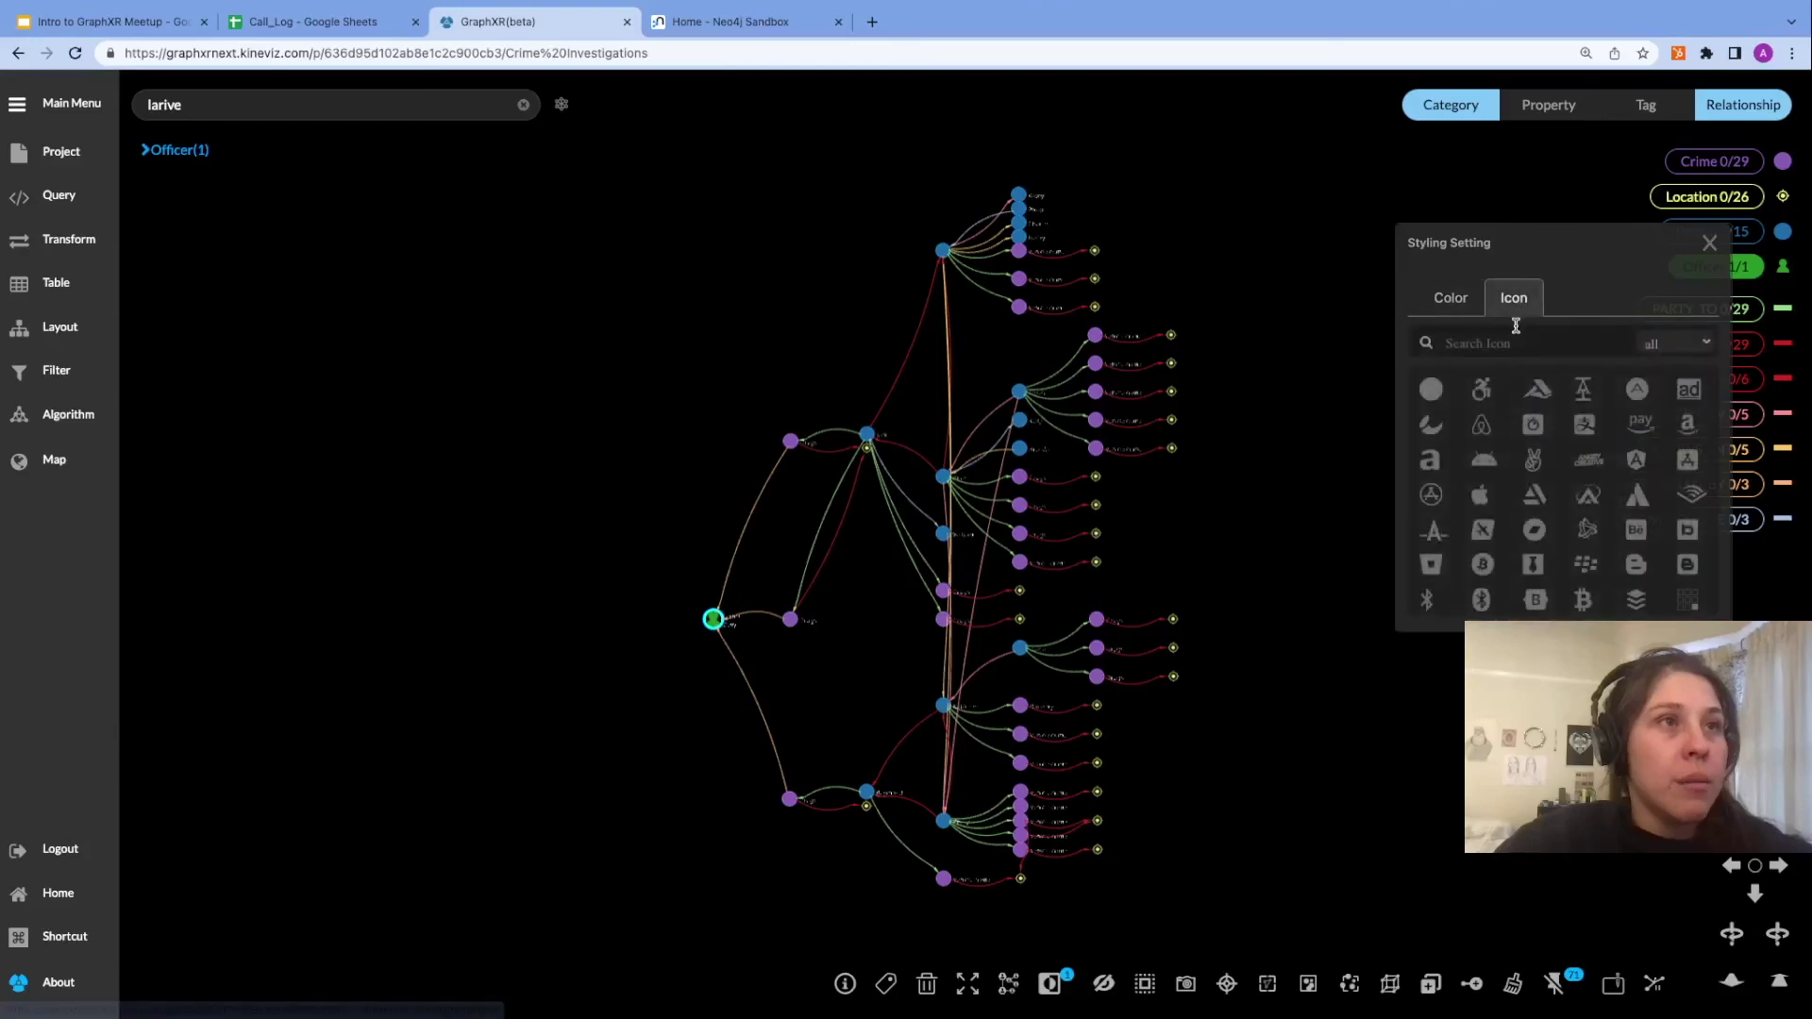
left_click(1522, 336)
type("person")
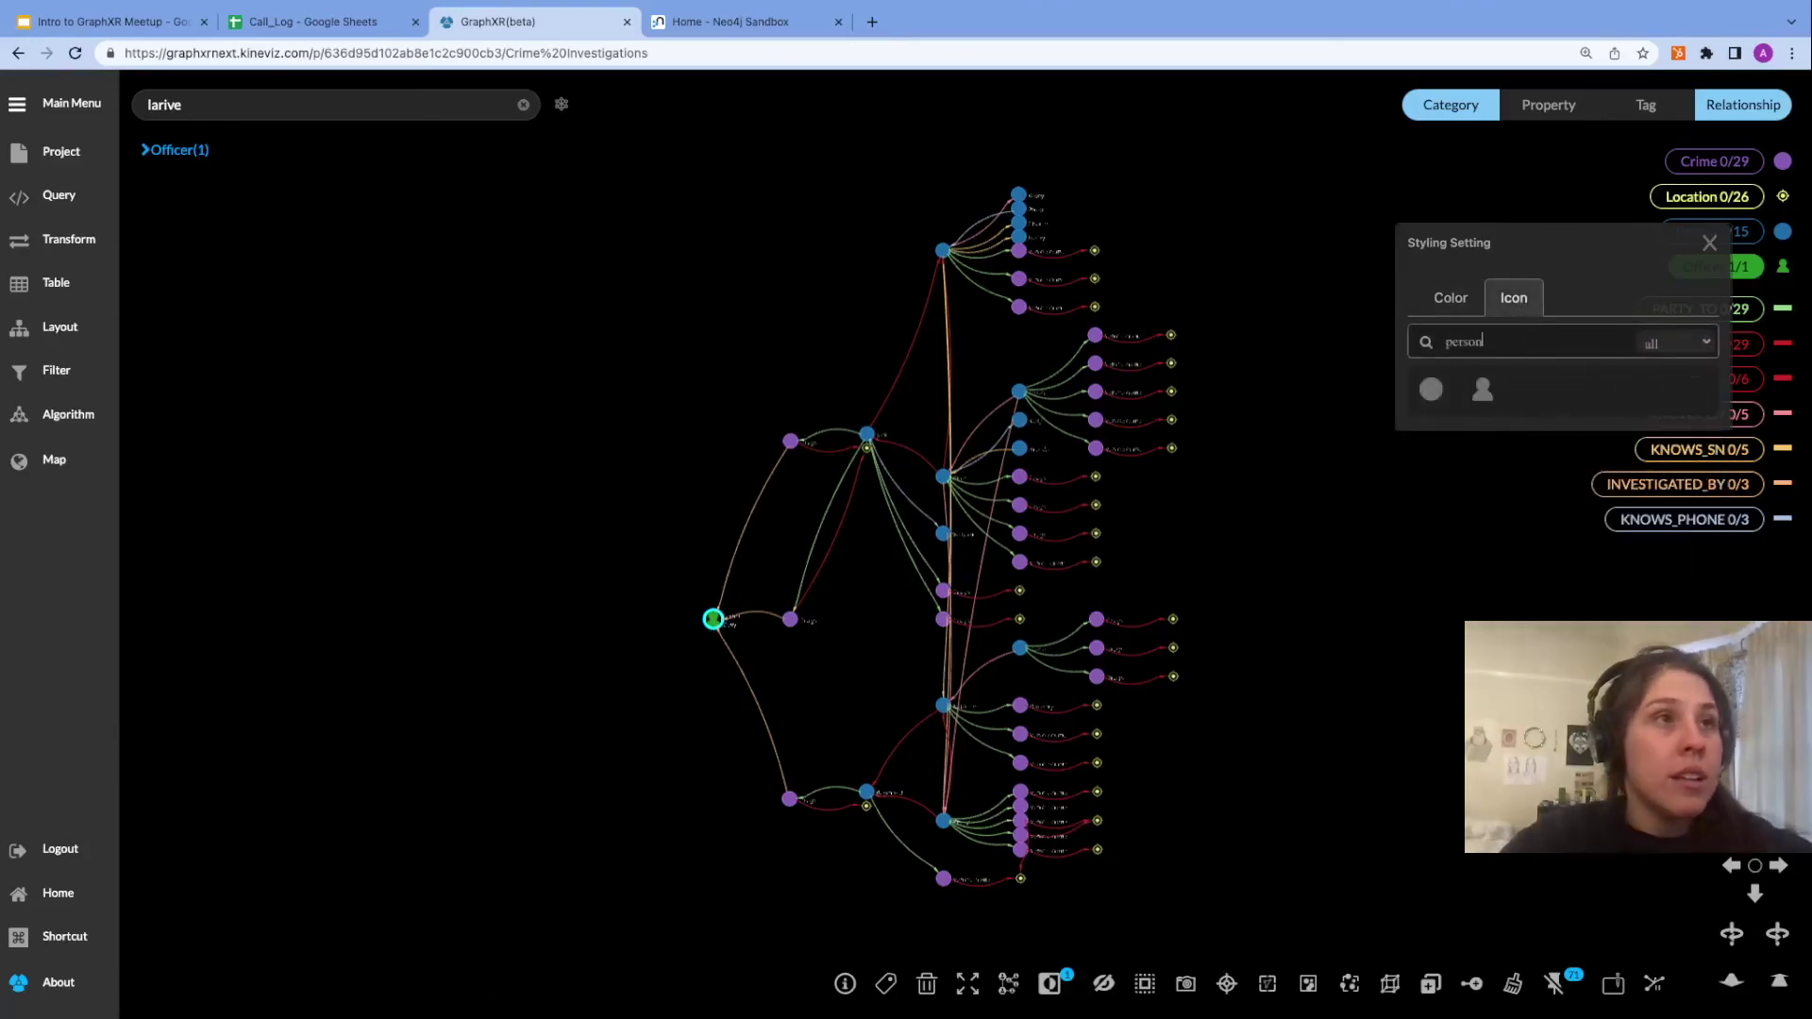
left_click(1485, 391)
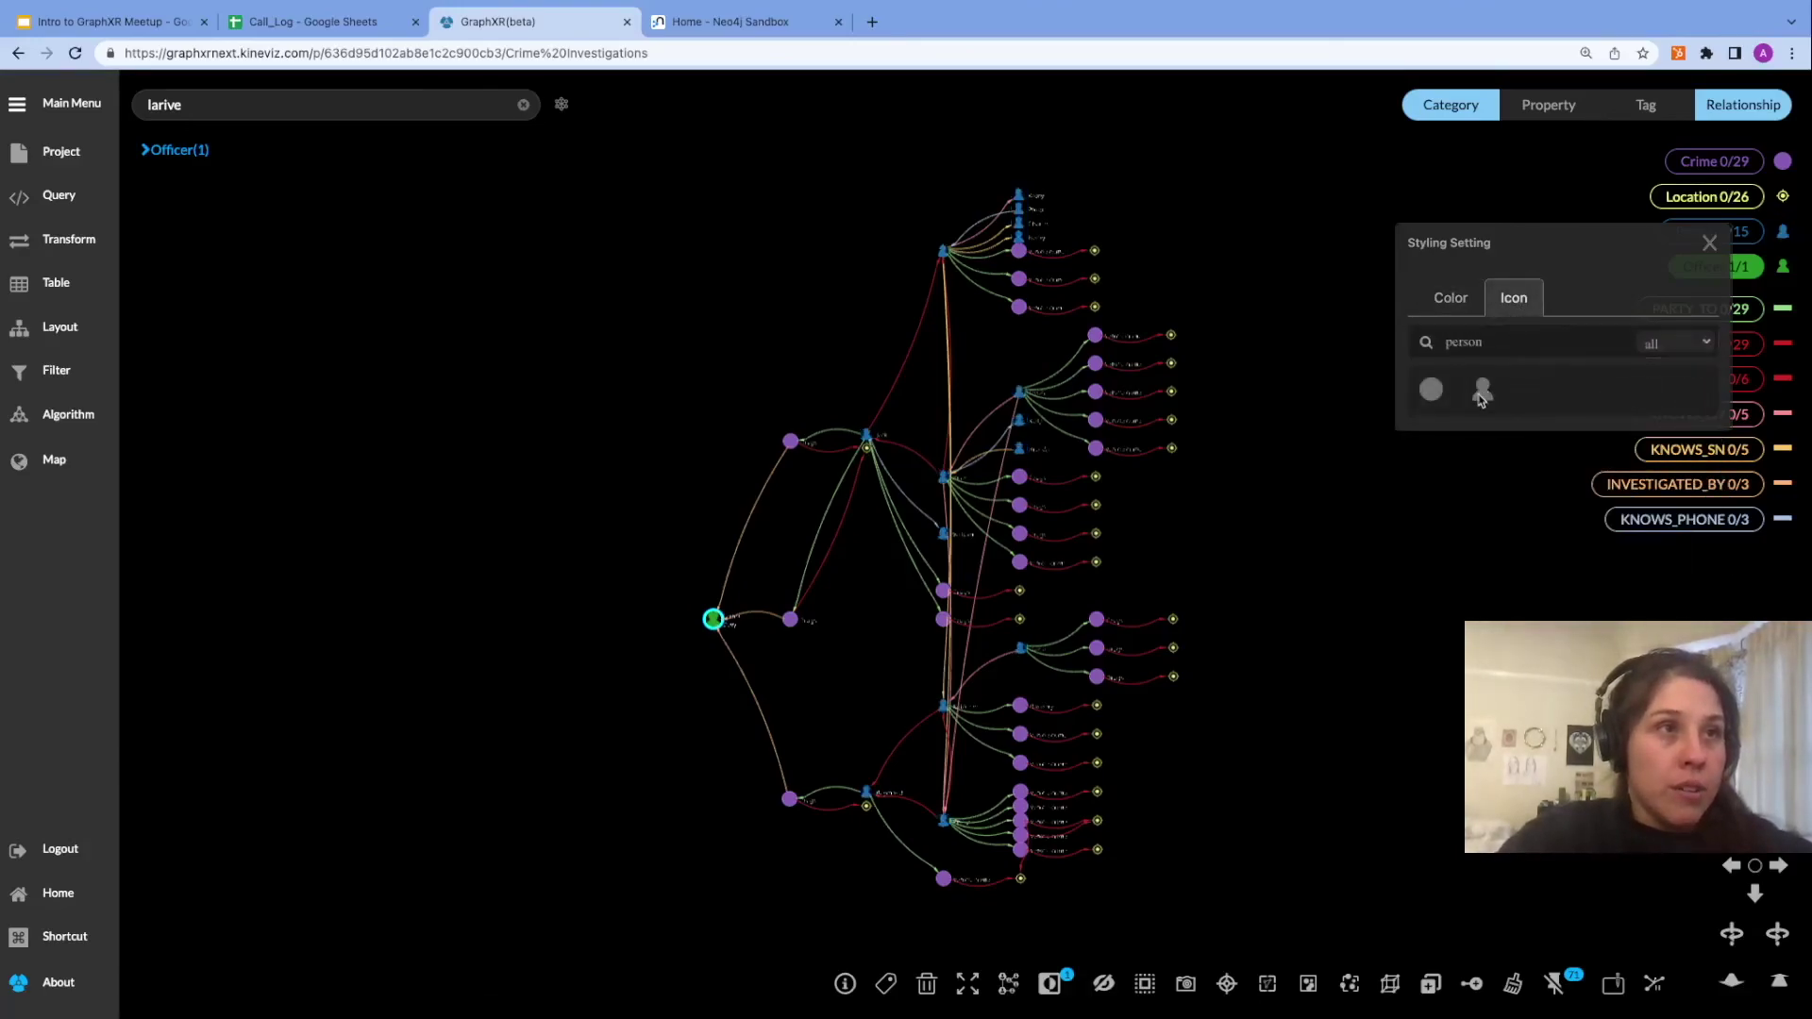
left_click(1709, 242)
Clear the officer selection and pull the overlapping Person nodes apart in the middle of the tree to separate their relationship lines.
scroll(1295, 525, "up", 1)
scroll(1296, 525, "up", 3)
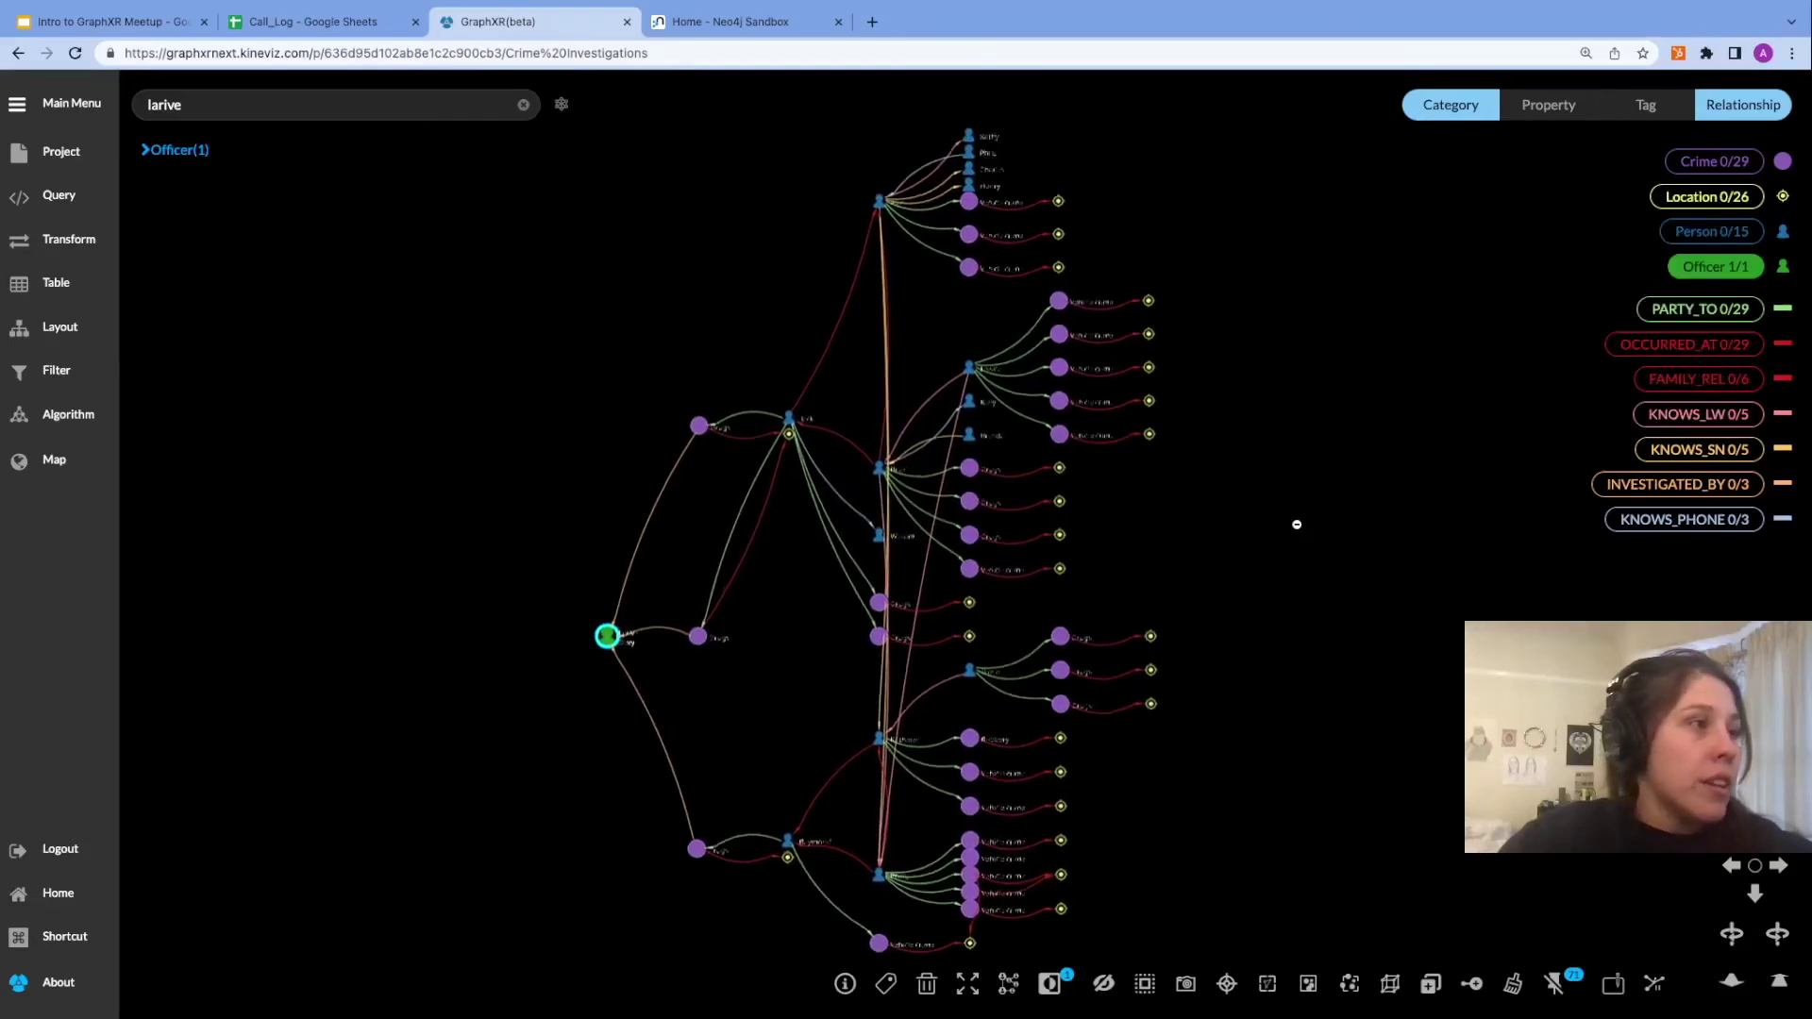
left_click_drag(718, 703, 752, 640)
scroll(731, 655, "down", 2)
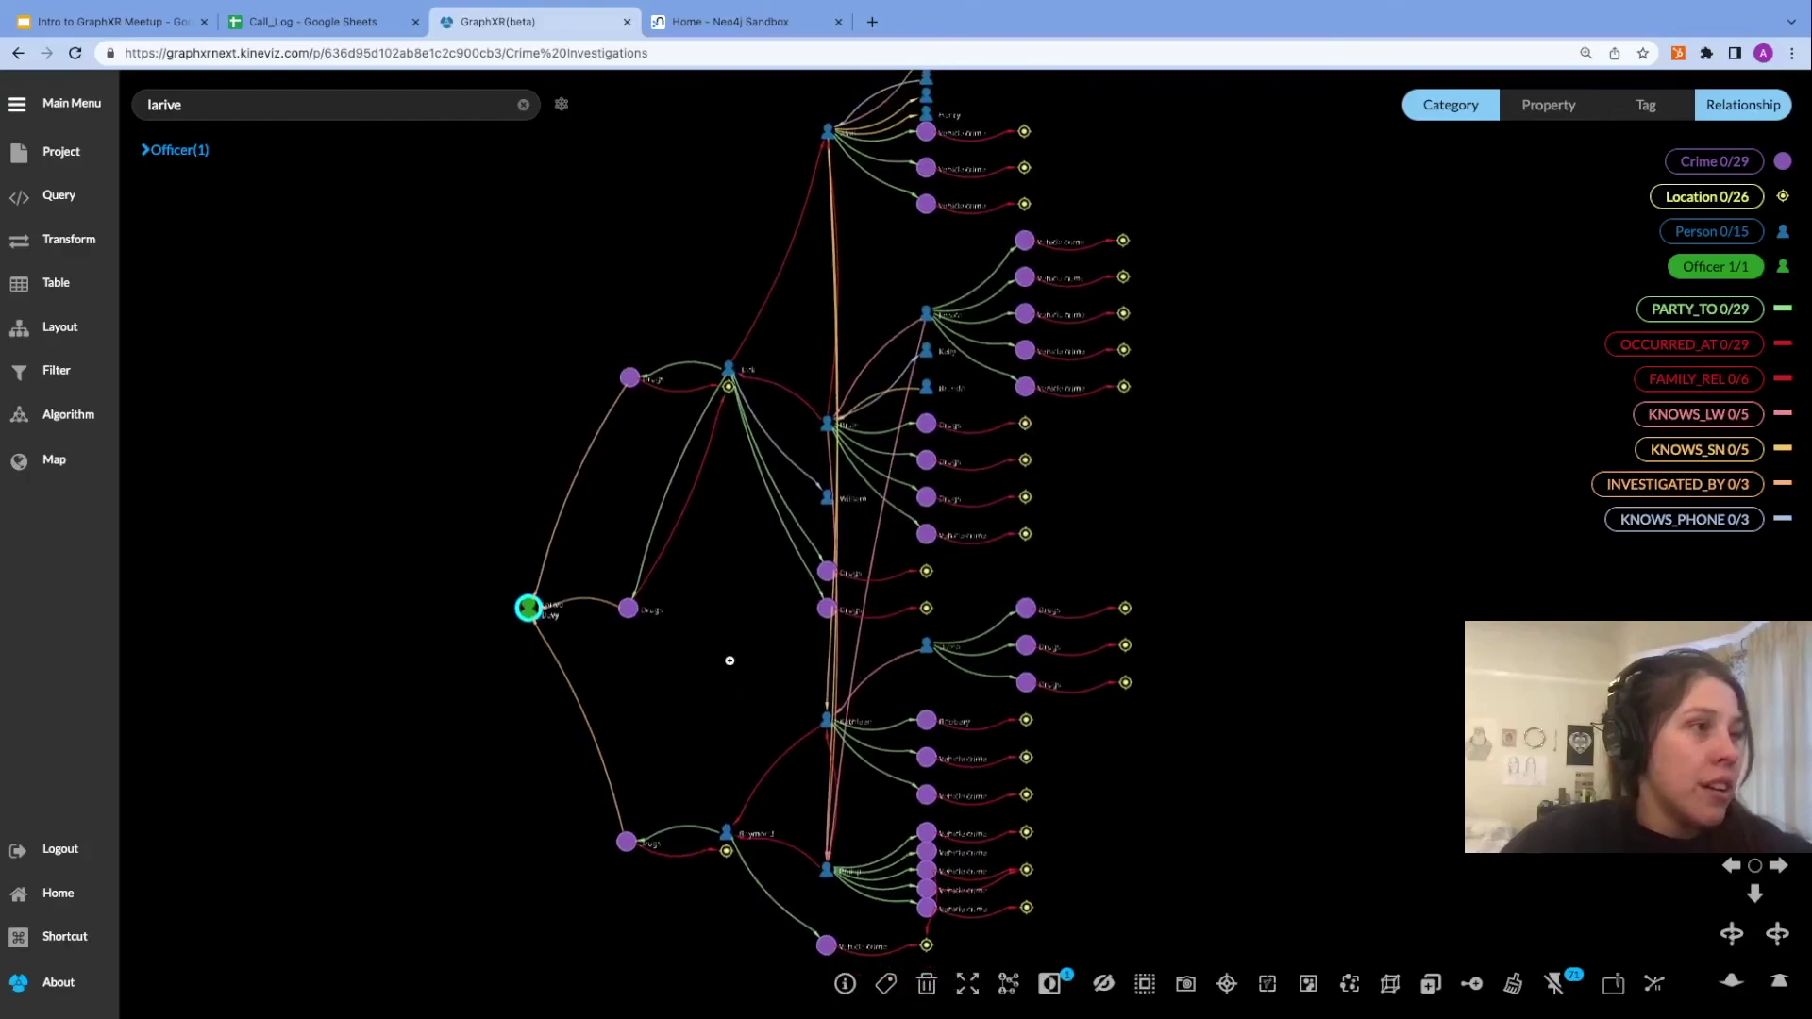
left_click_drag(490, 648, 446, 645)
left_click(629, 638)
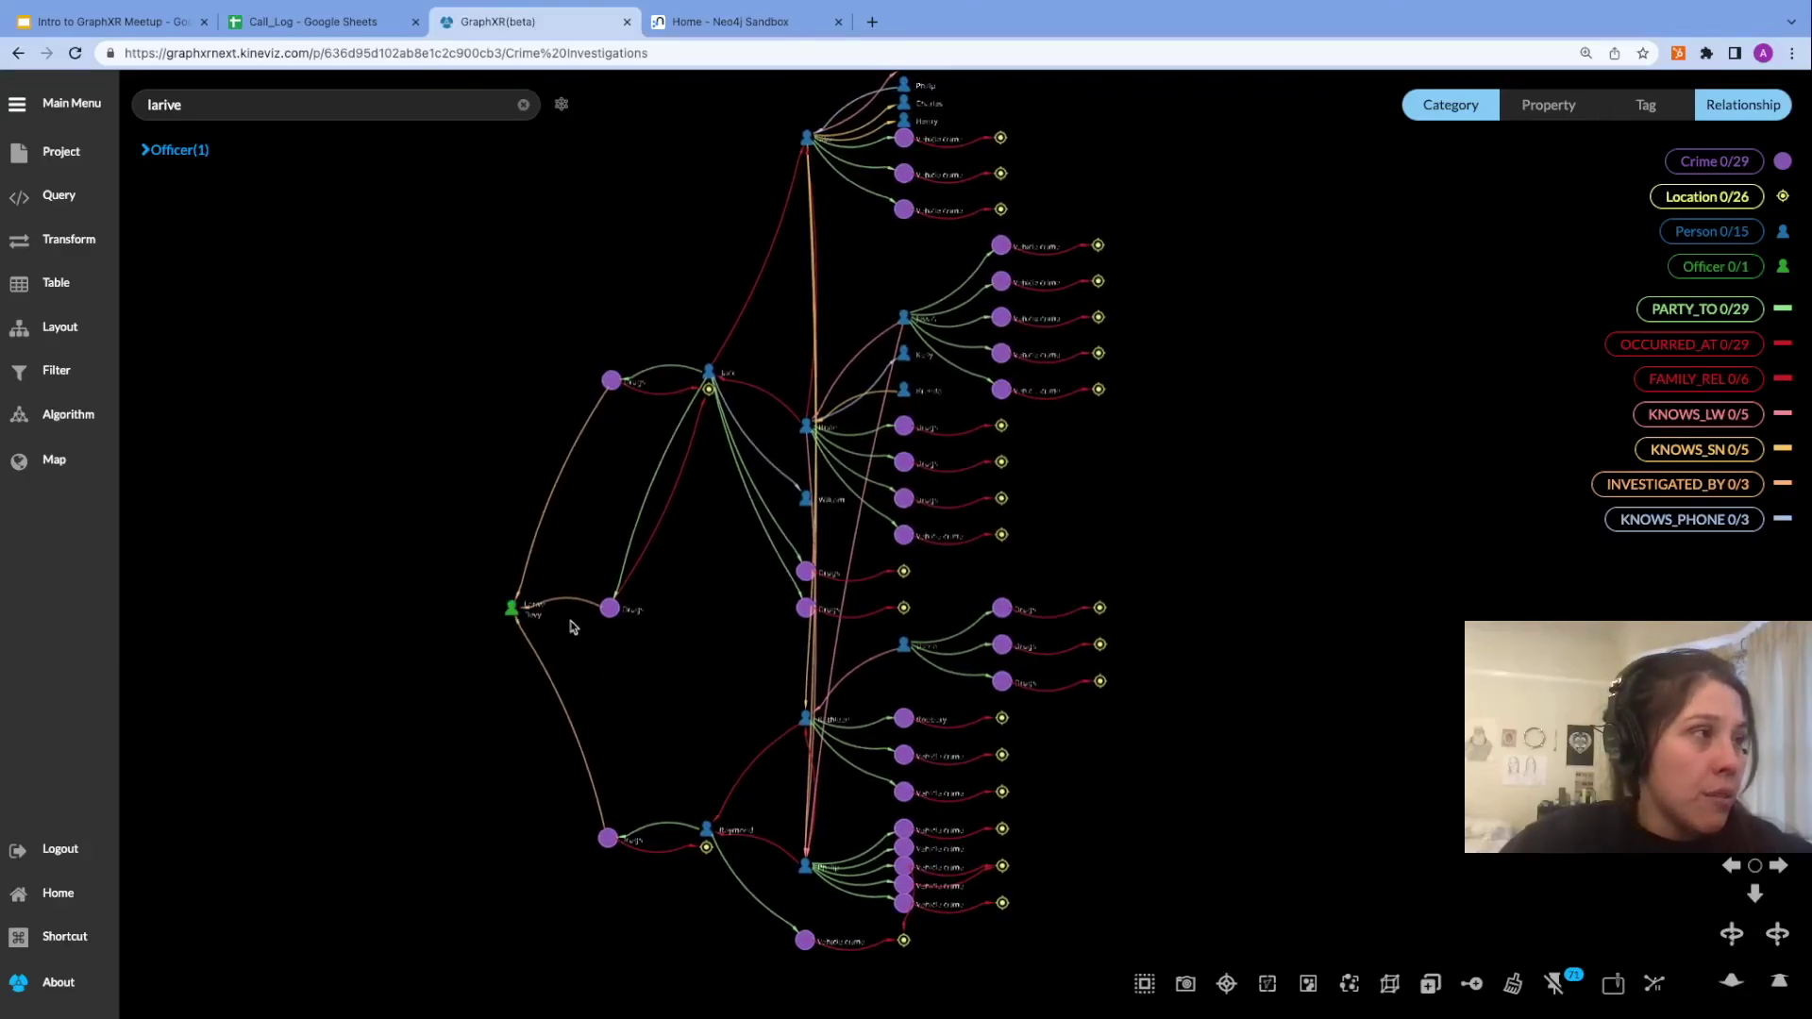
left_click_drag(712, 377, 713, 459)
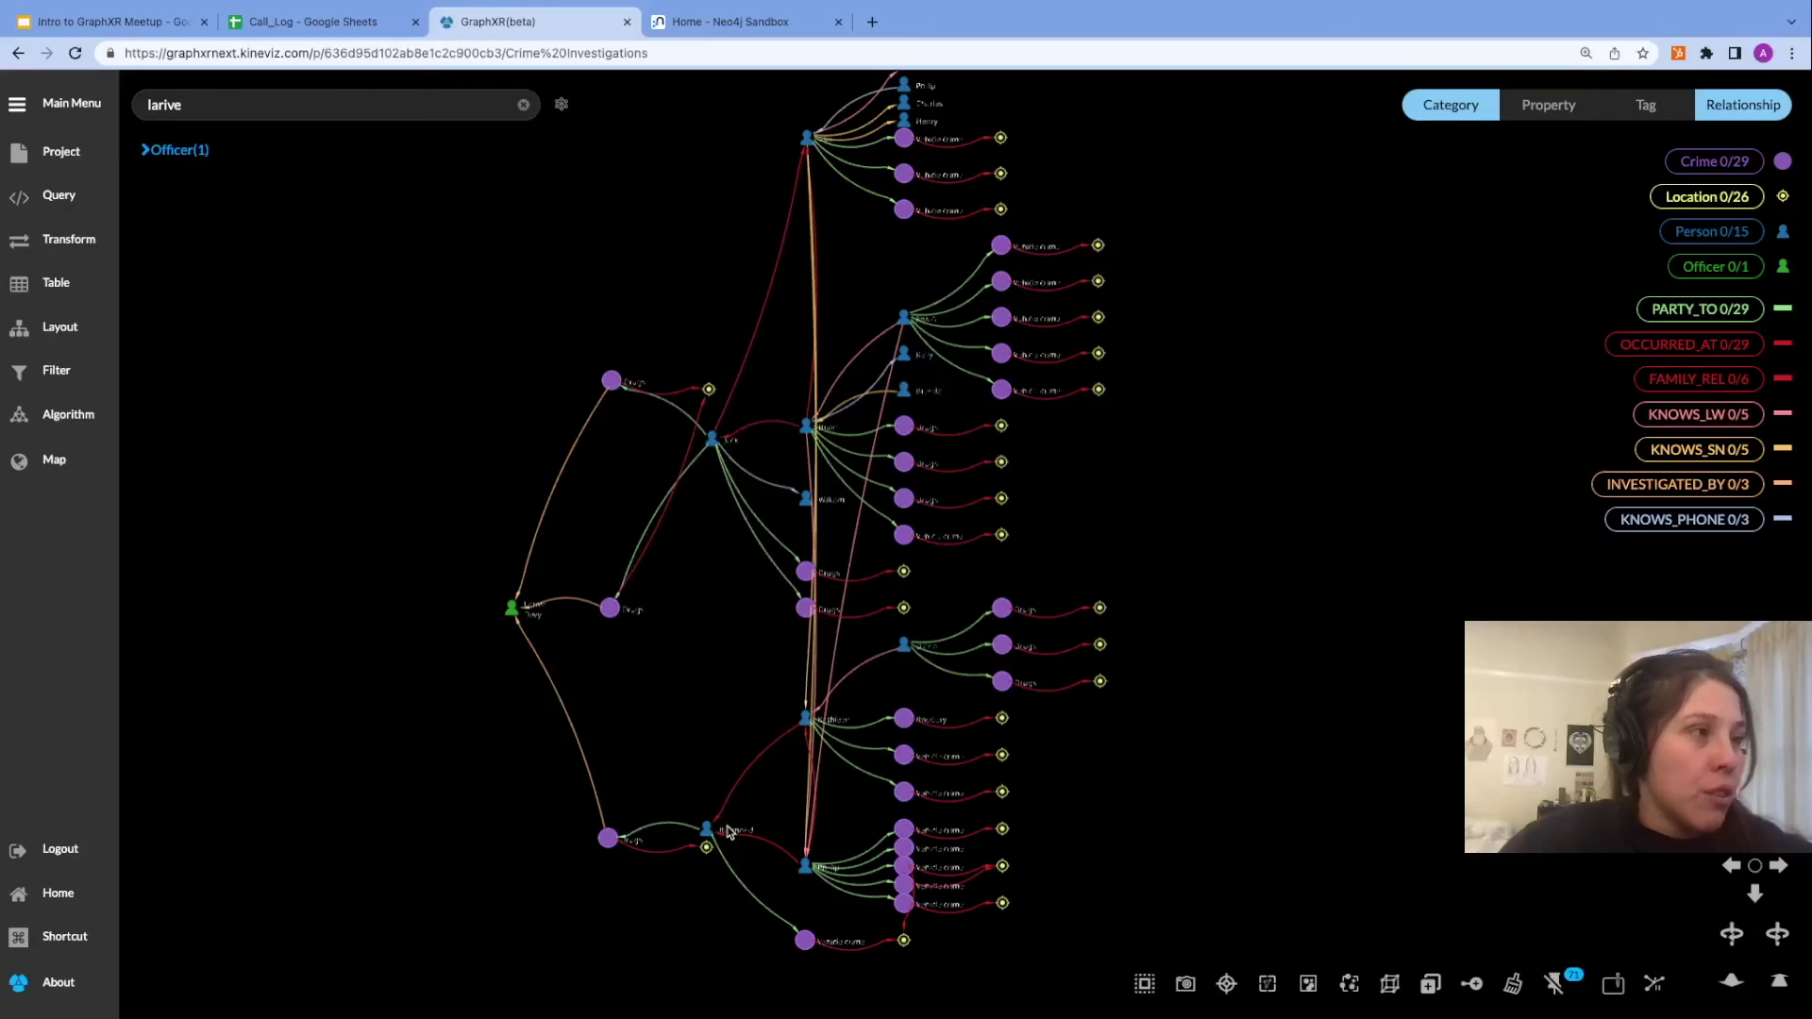
left_click_drag(805, 719, 732, 690)
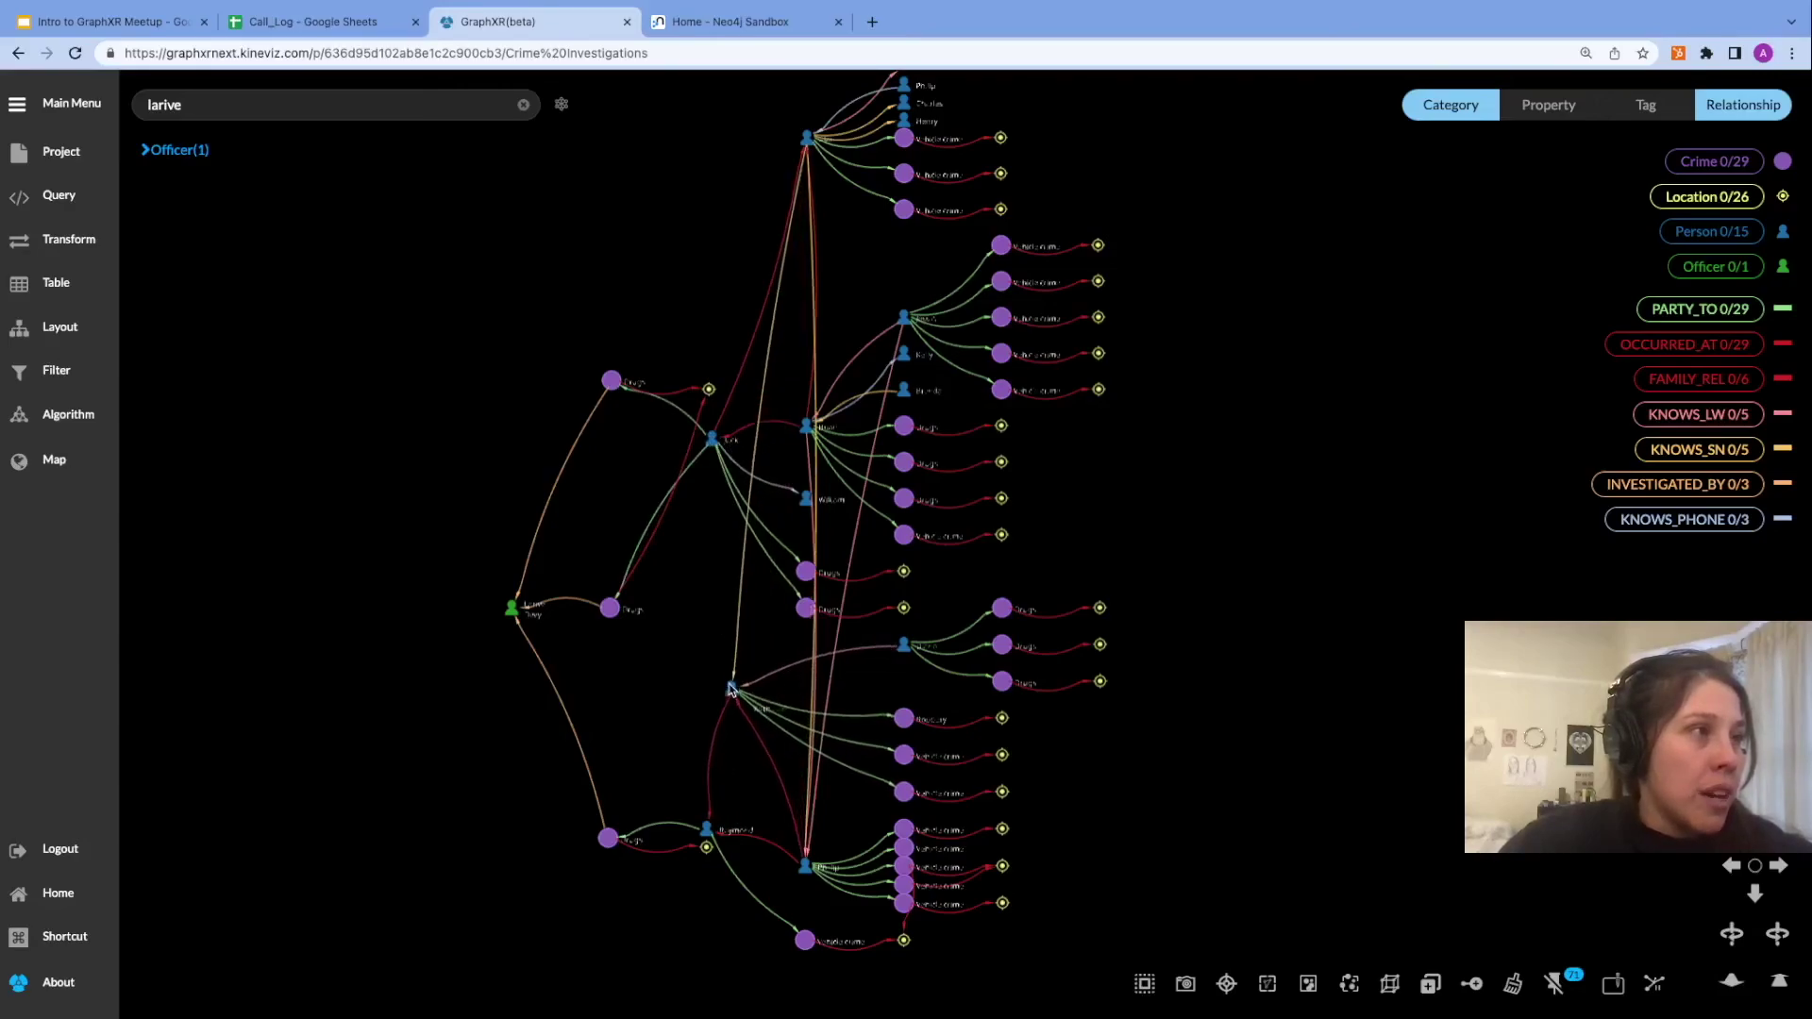
left_click_drag(807, 139, 815, 245)
left_click_drag(808, 429, 835, 432)
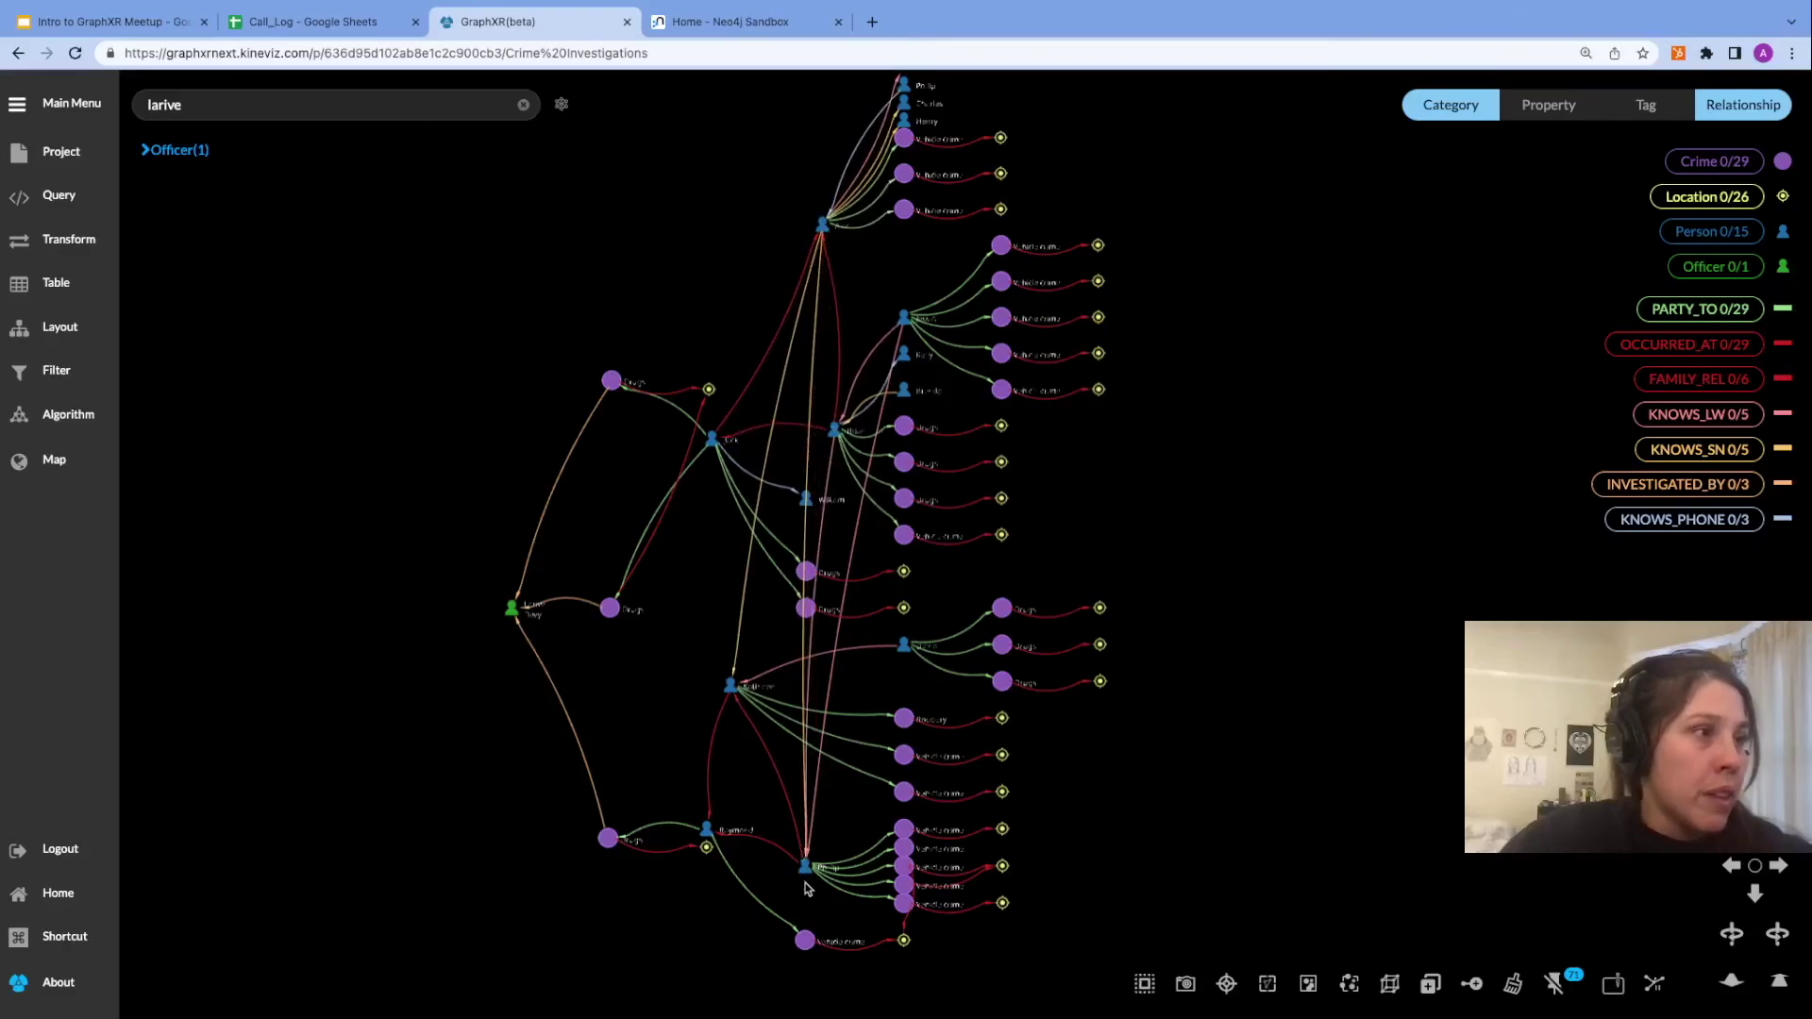
left_click_drag(805, 866, 809, 804)
left_click_drag(734, 689, 694, 689)
Select the Person node just moved in the lower part of the tree and trace its neighbors to a depth of 2.
left_click(694, 687)
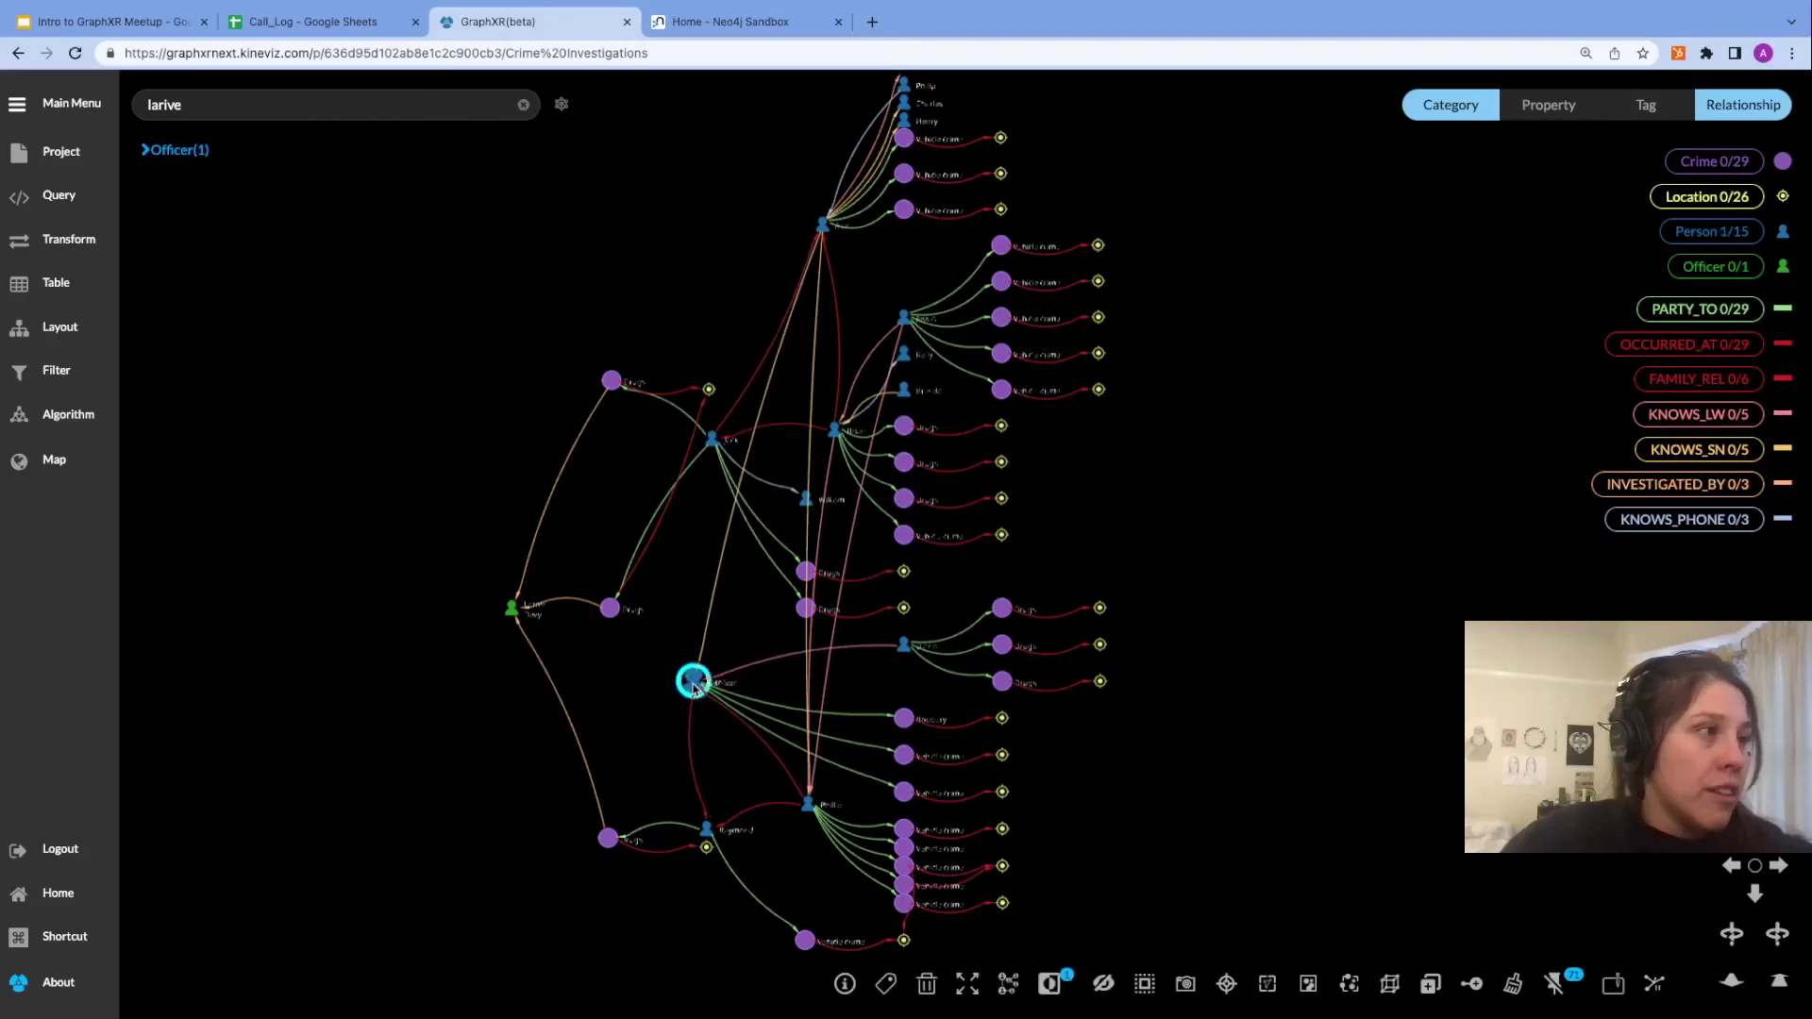
left_click(1008, 987)
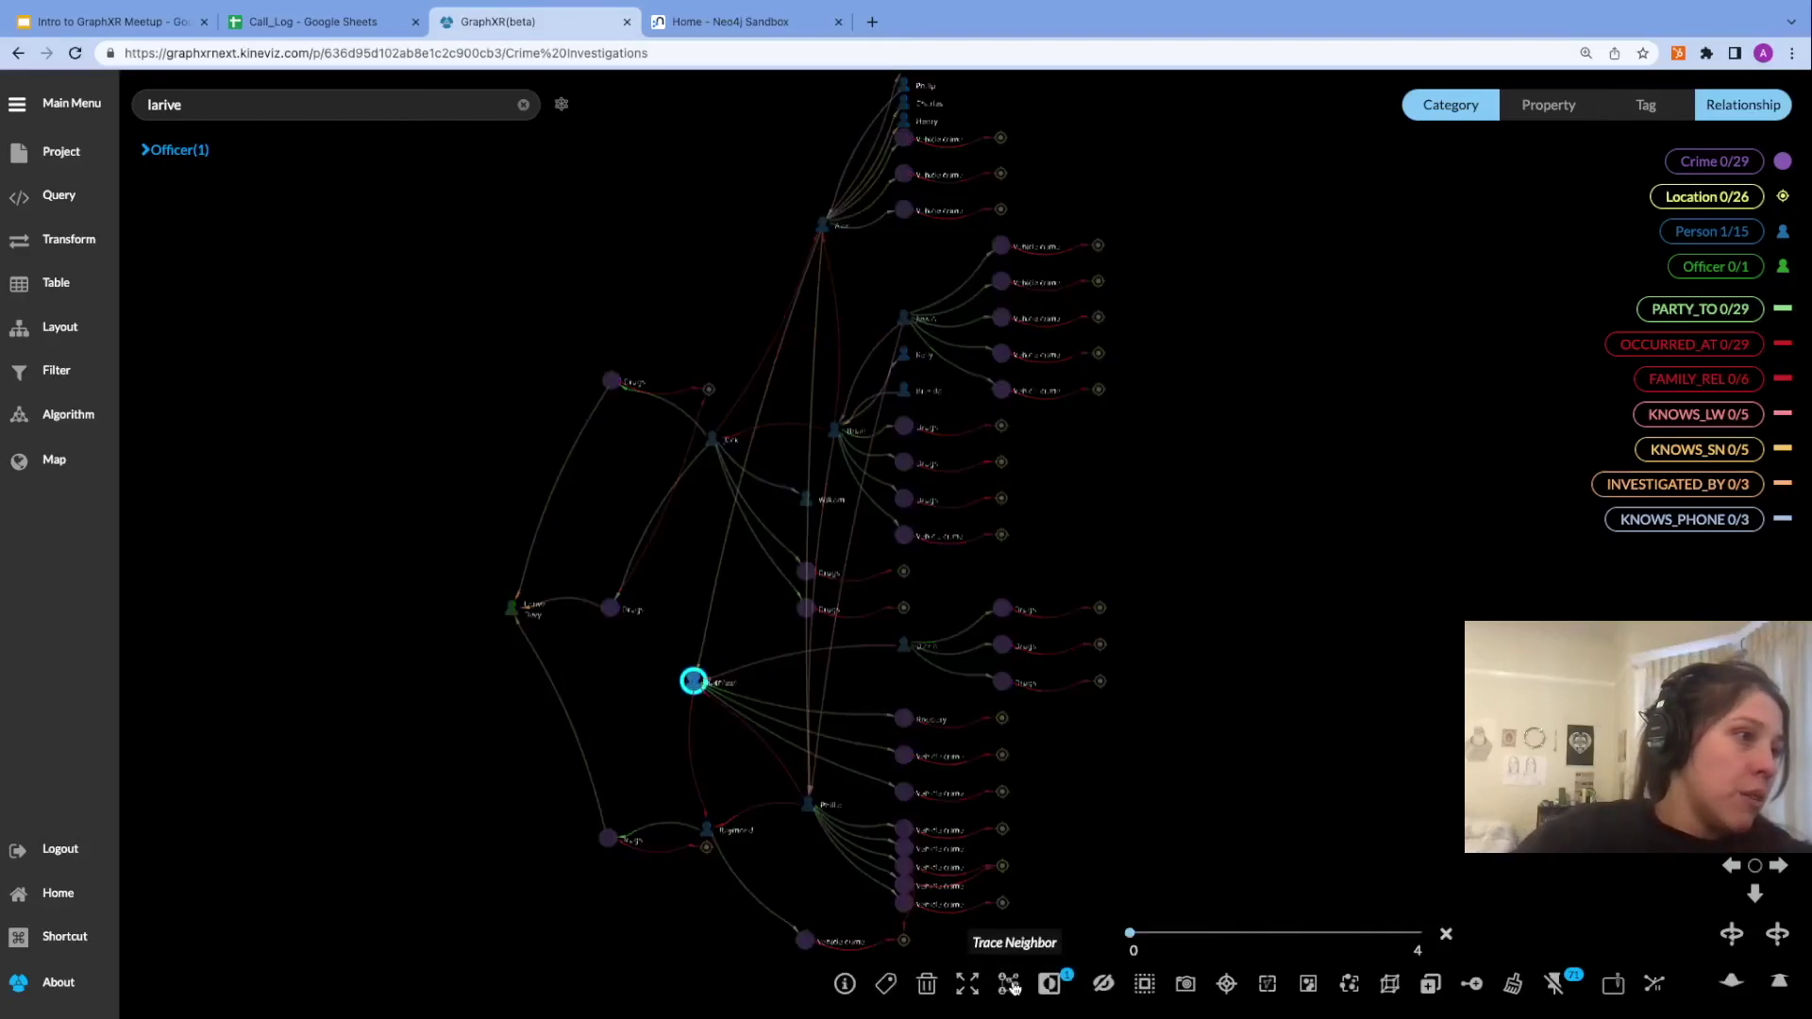
left_click_drag(1135, 933, 1252, 940)
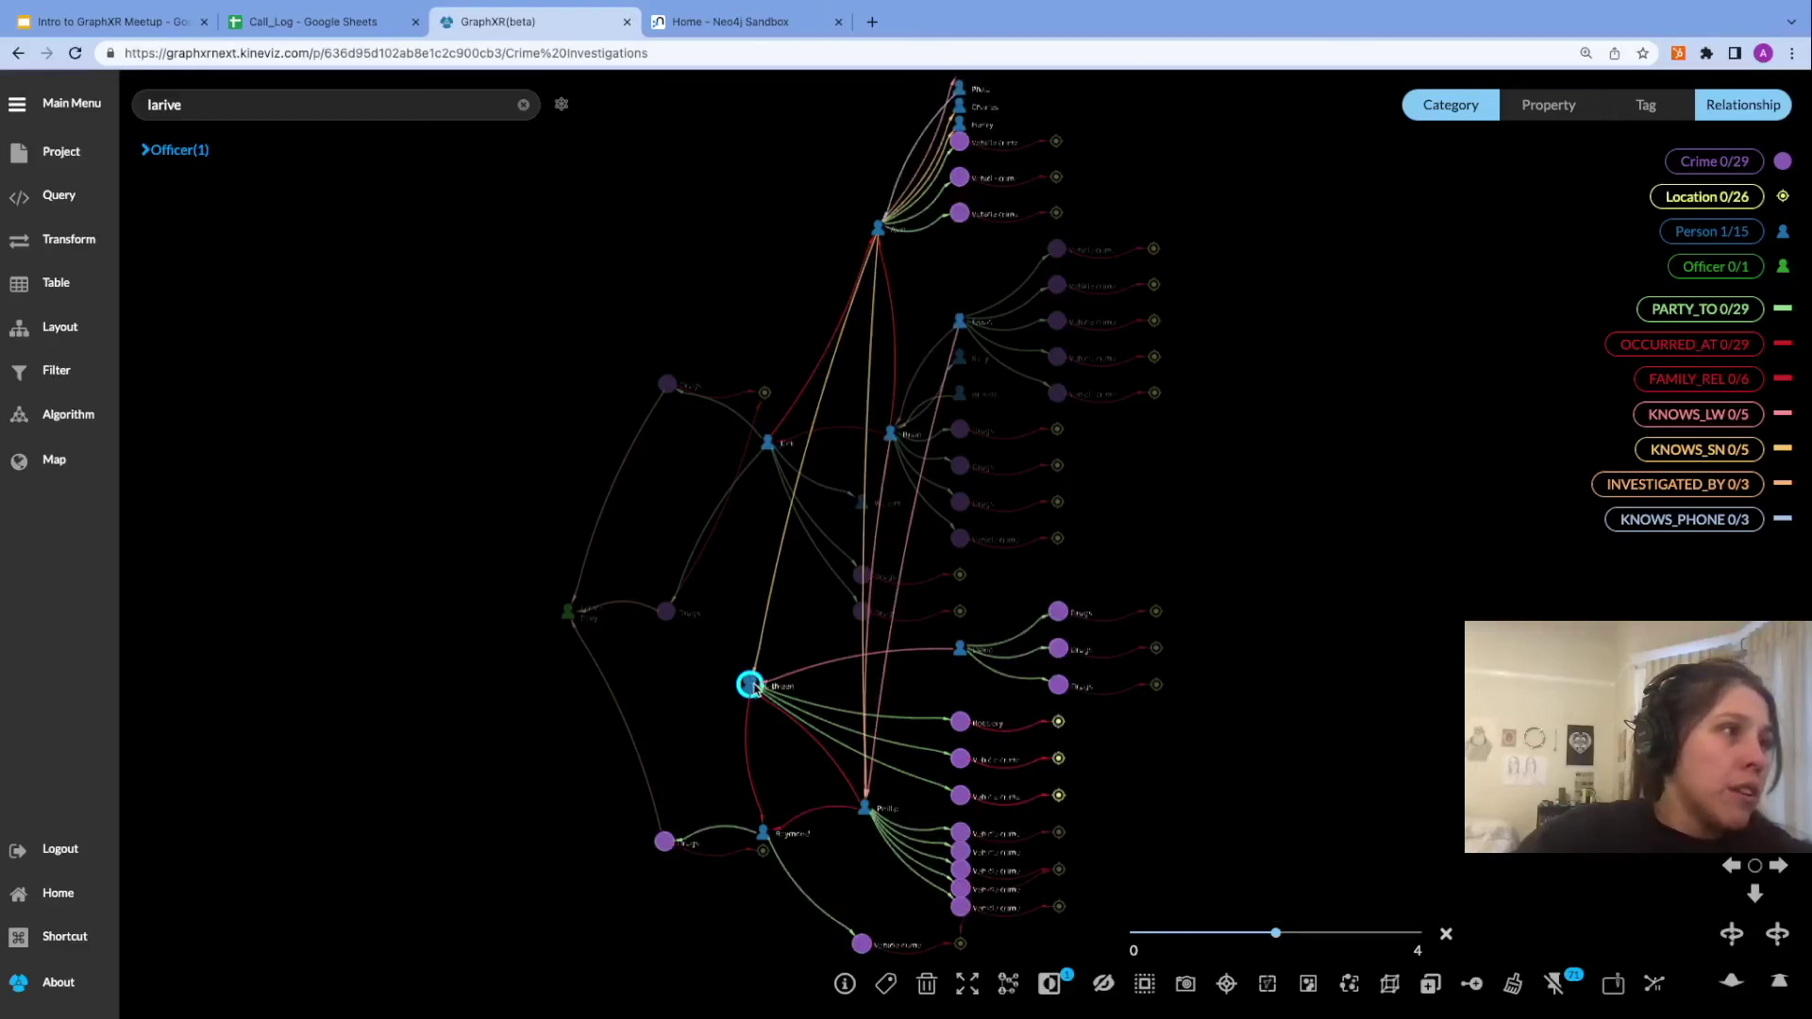
scroll(753, 686, "up", 5)
scroll(755, 685, "down", 5)
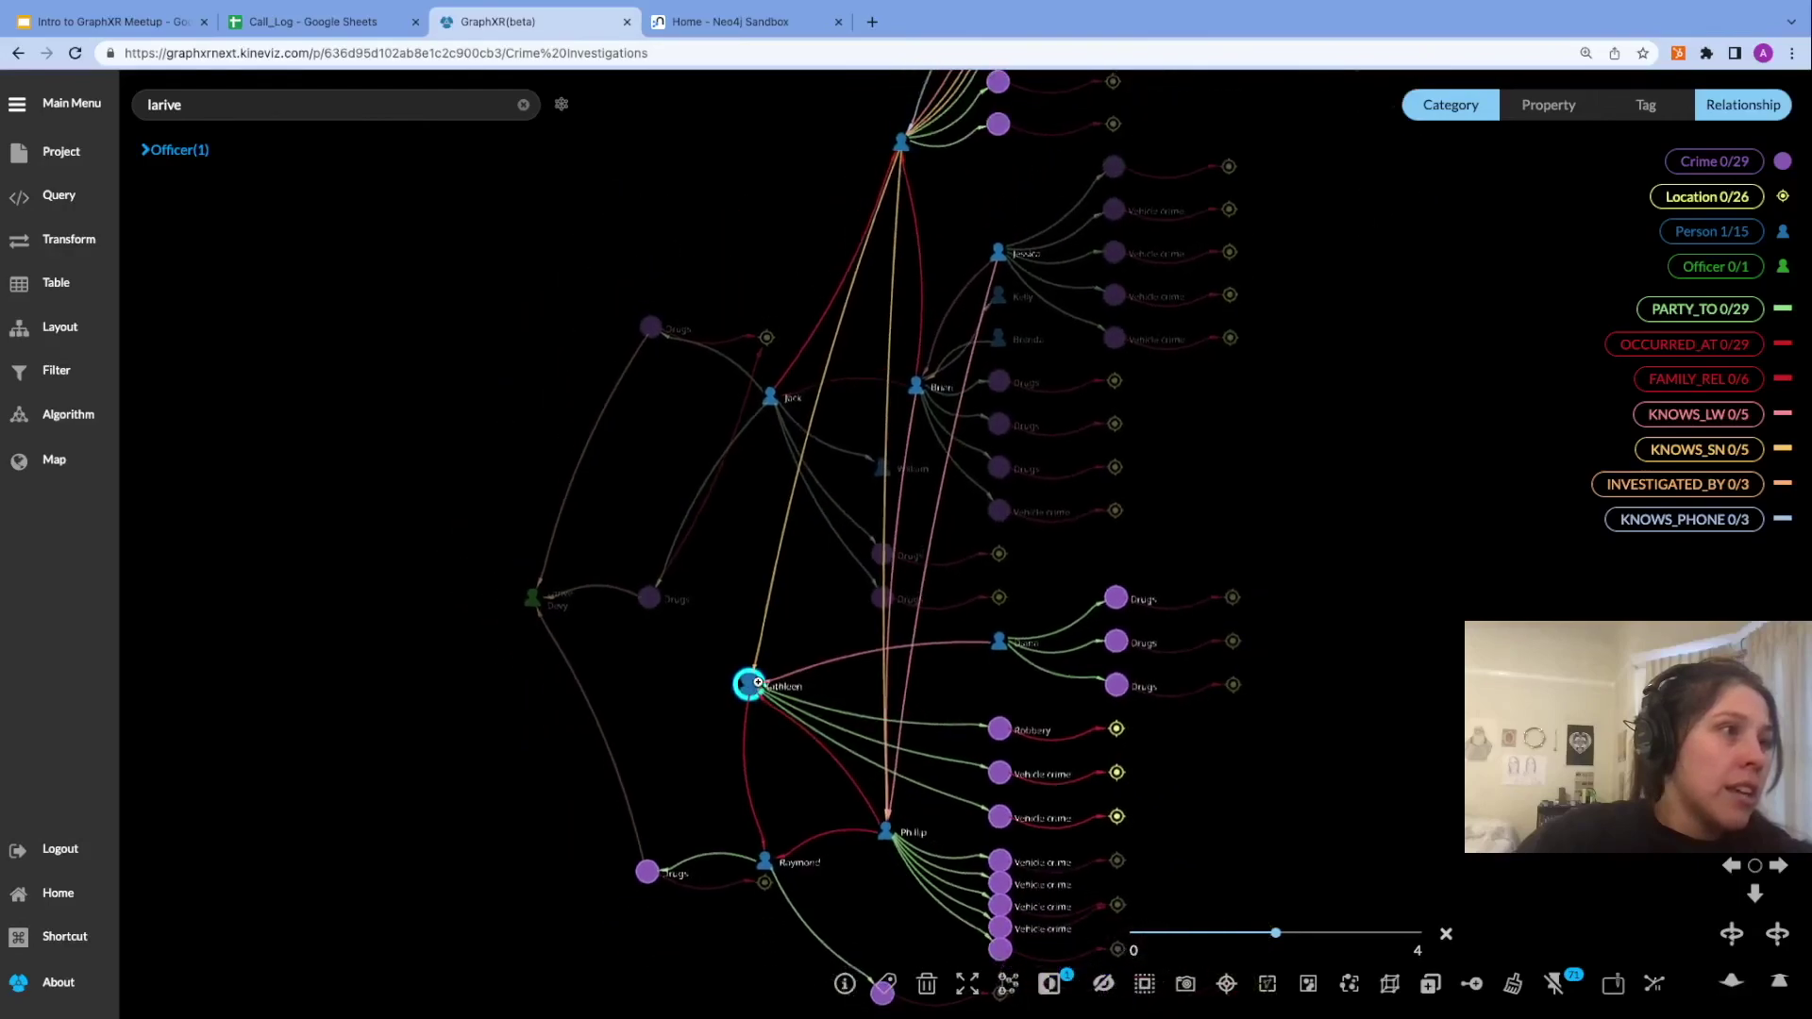
Highlight all KNOWS_SN relationships and shift the upper and lower Person nodes they connect slightly apart from the other lines.
left_click(1733, 449)
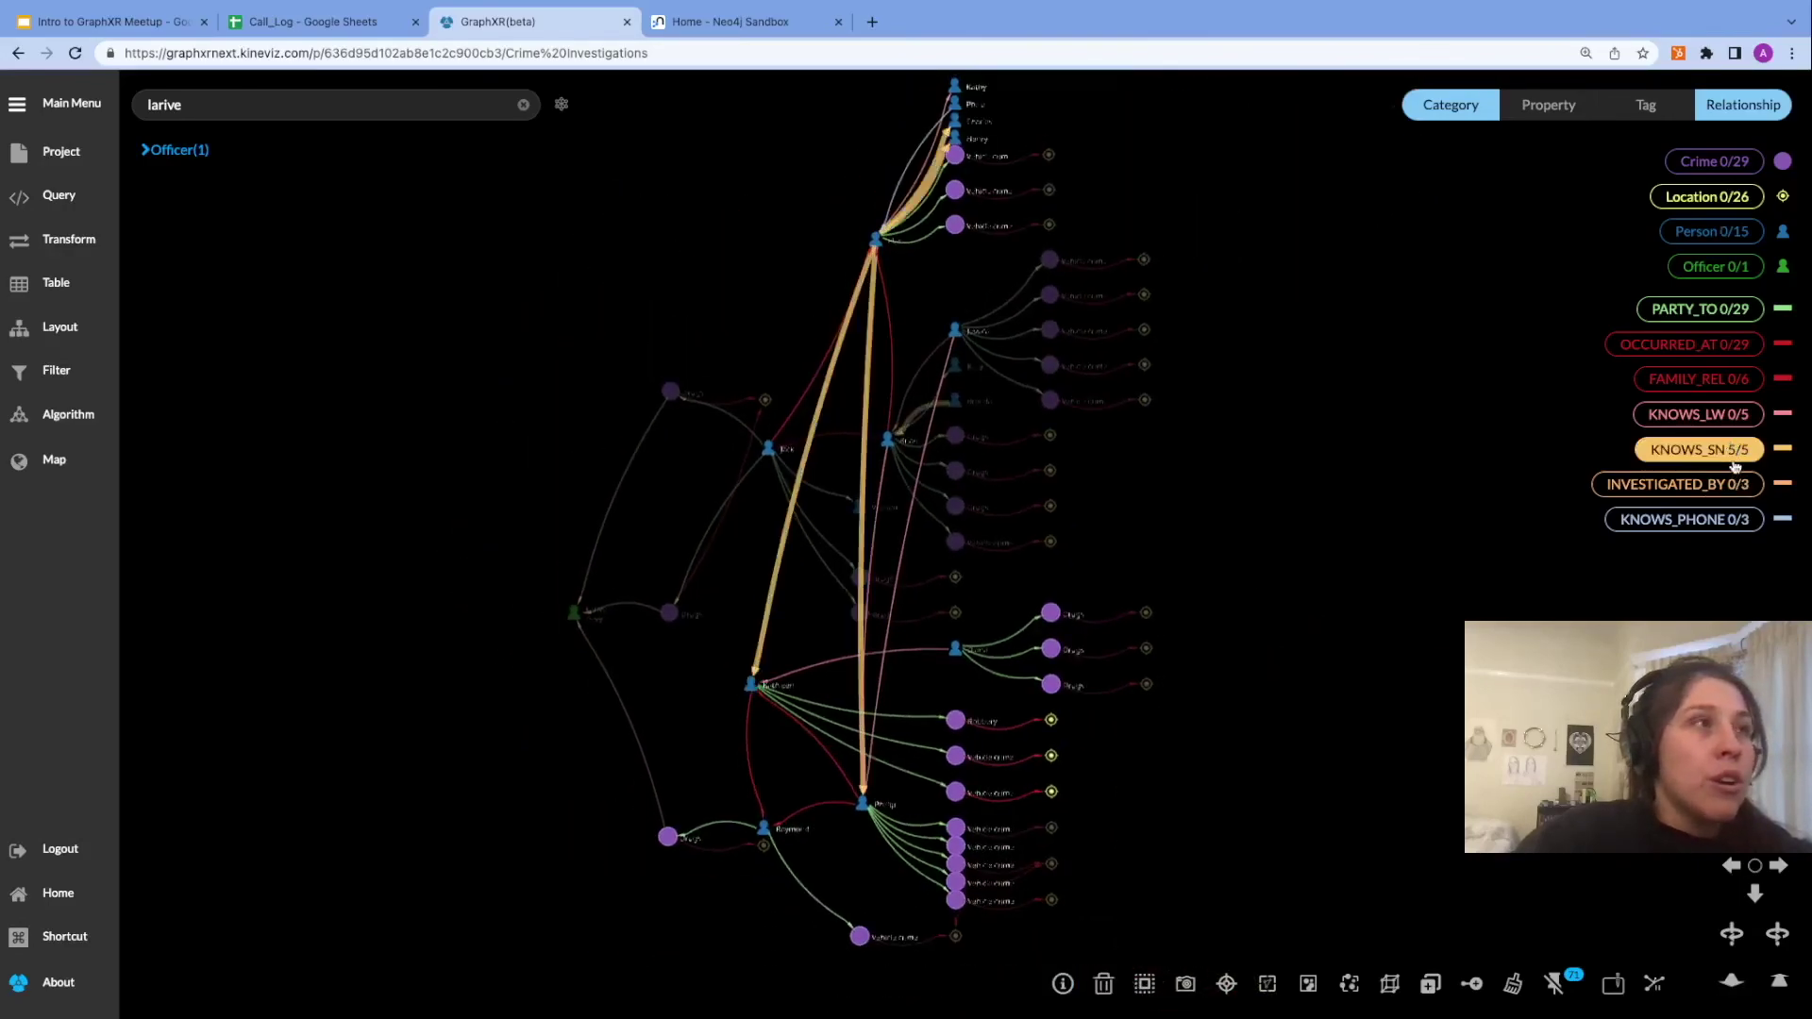
left_click_drag(876, 239, 853, 298)
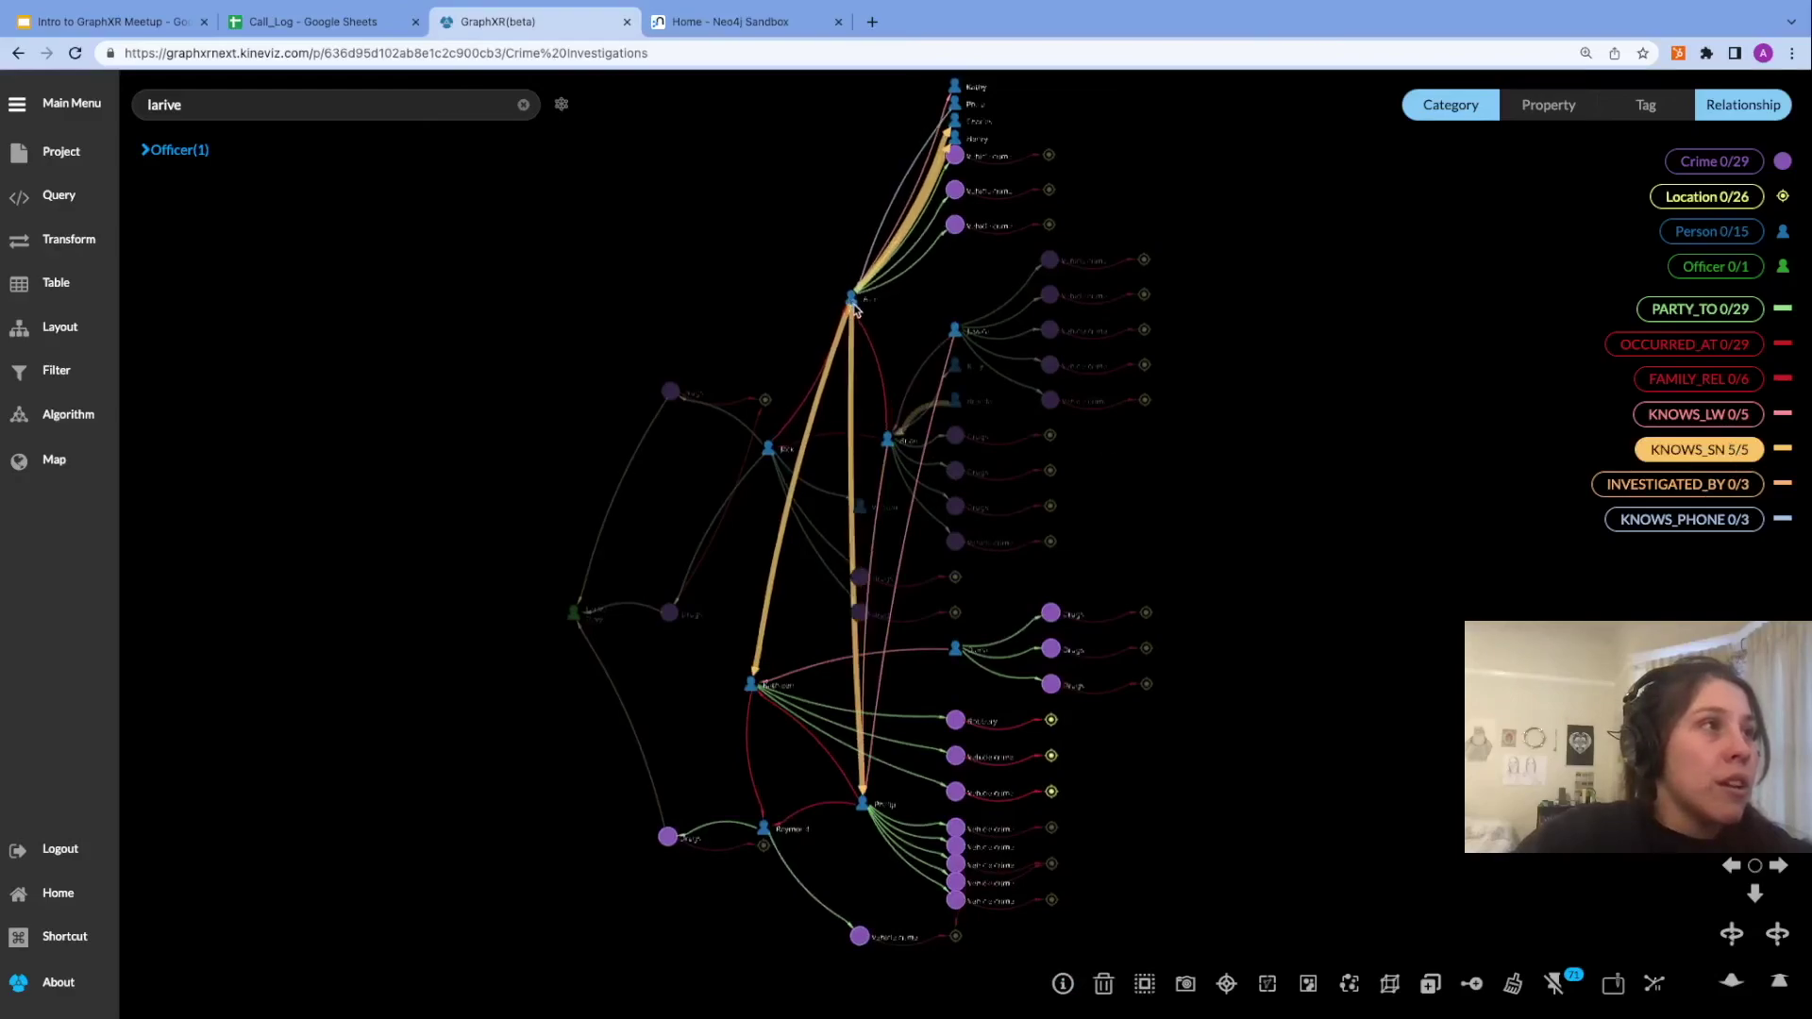
scroll(854, 307, "up", 5)
scroll(853, 300, "down", 4)
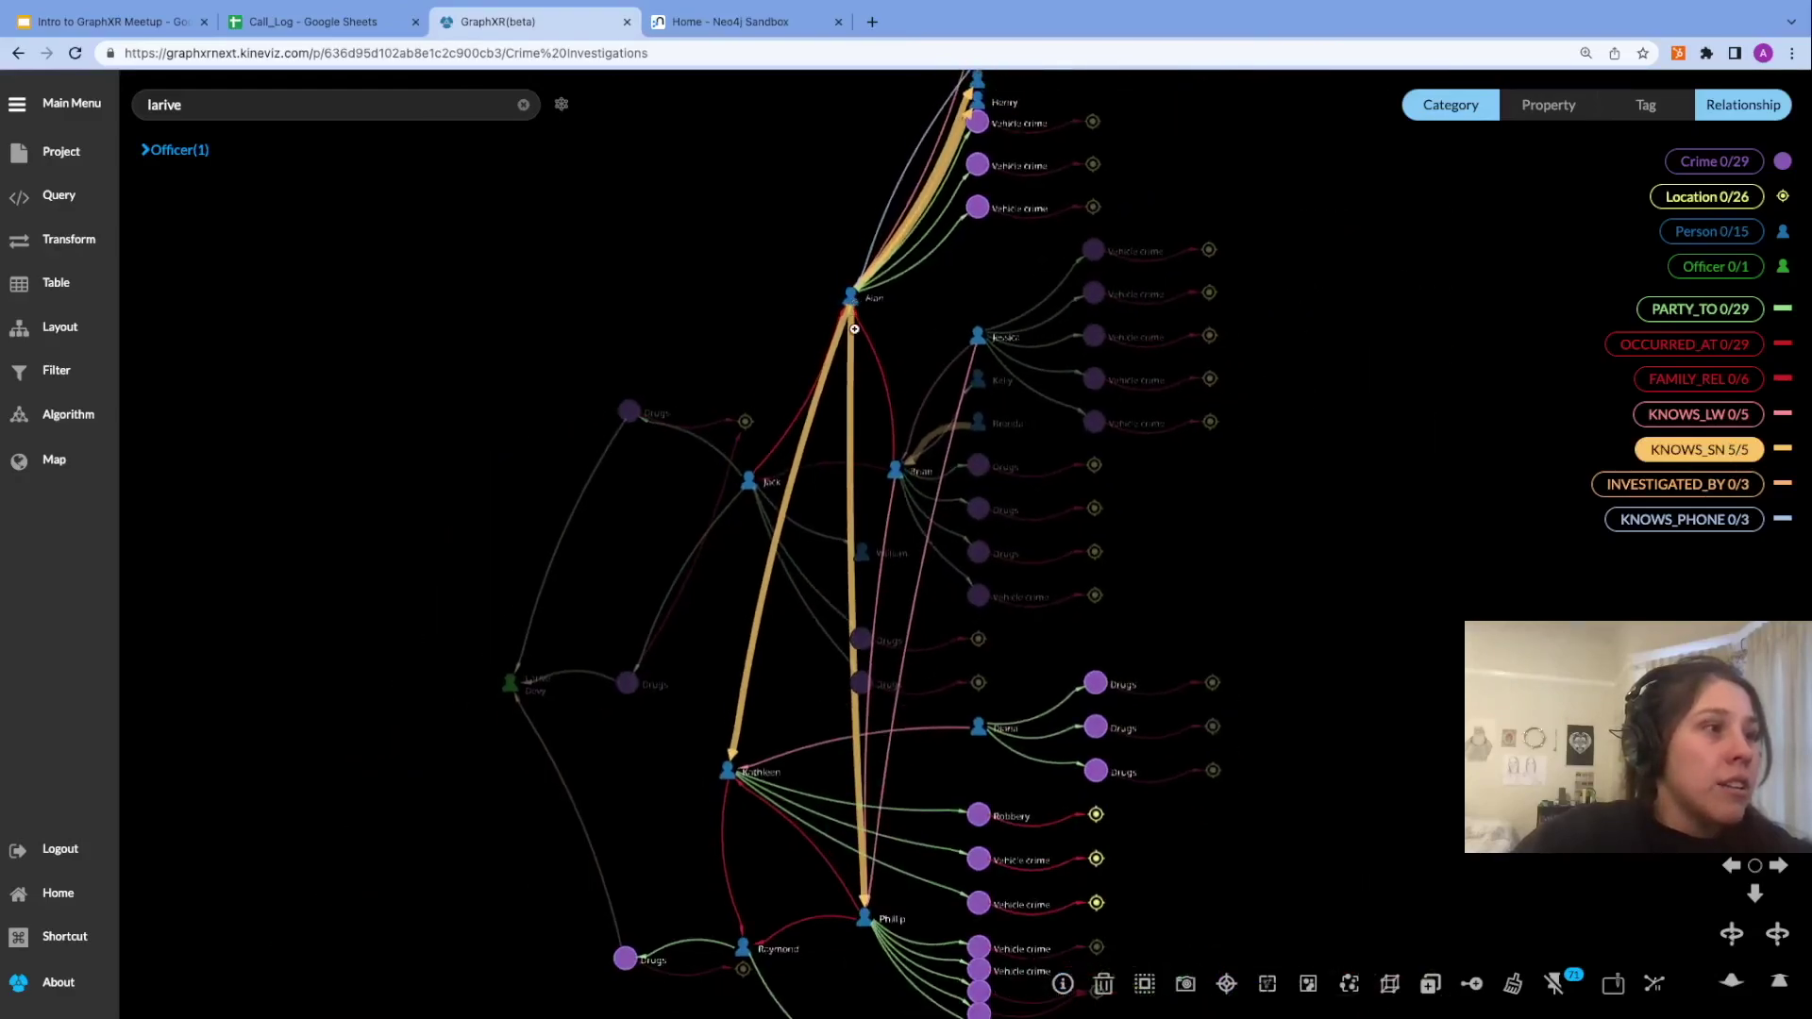
scroll(854, 329, "down", 2)
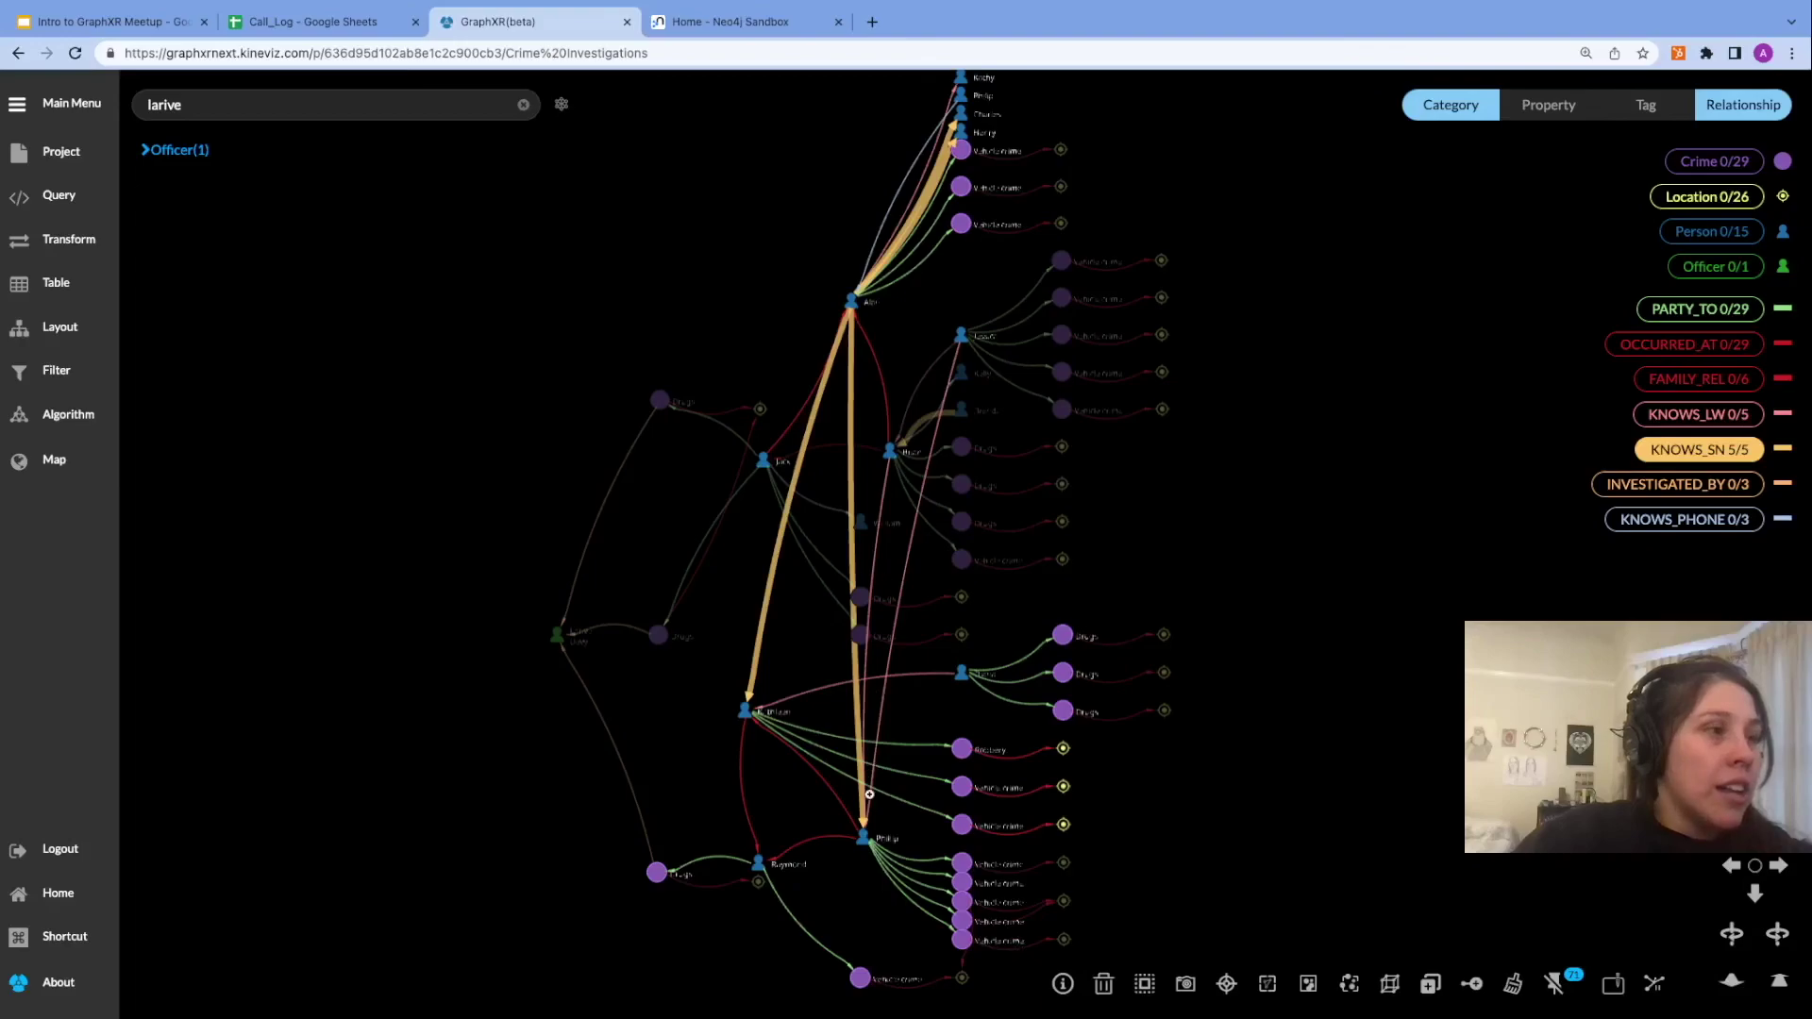
left_click_drag(862, 840, 879, 821)
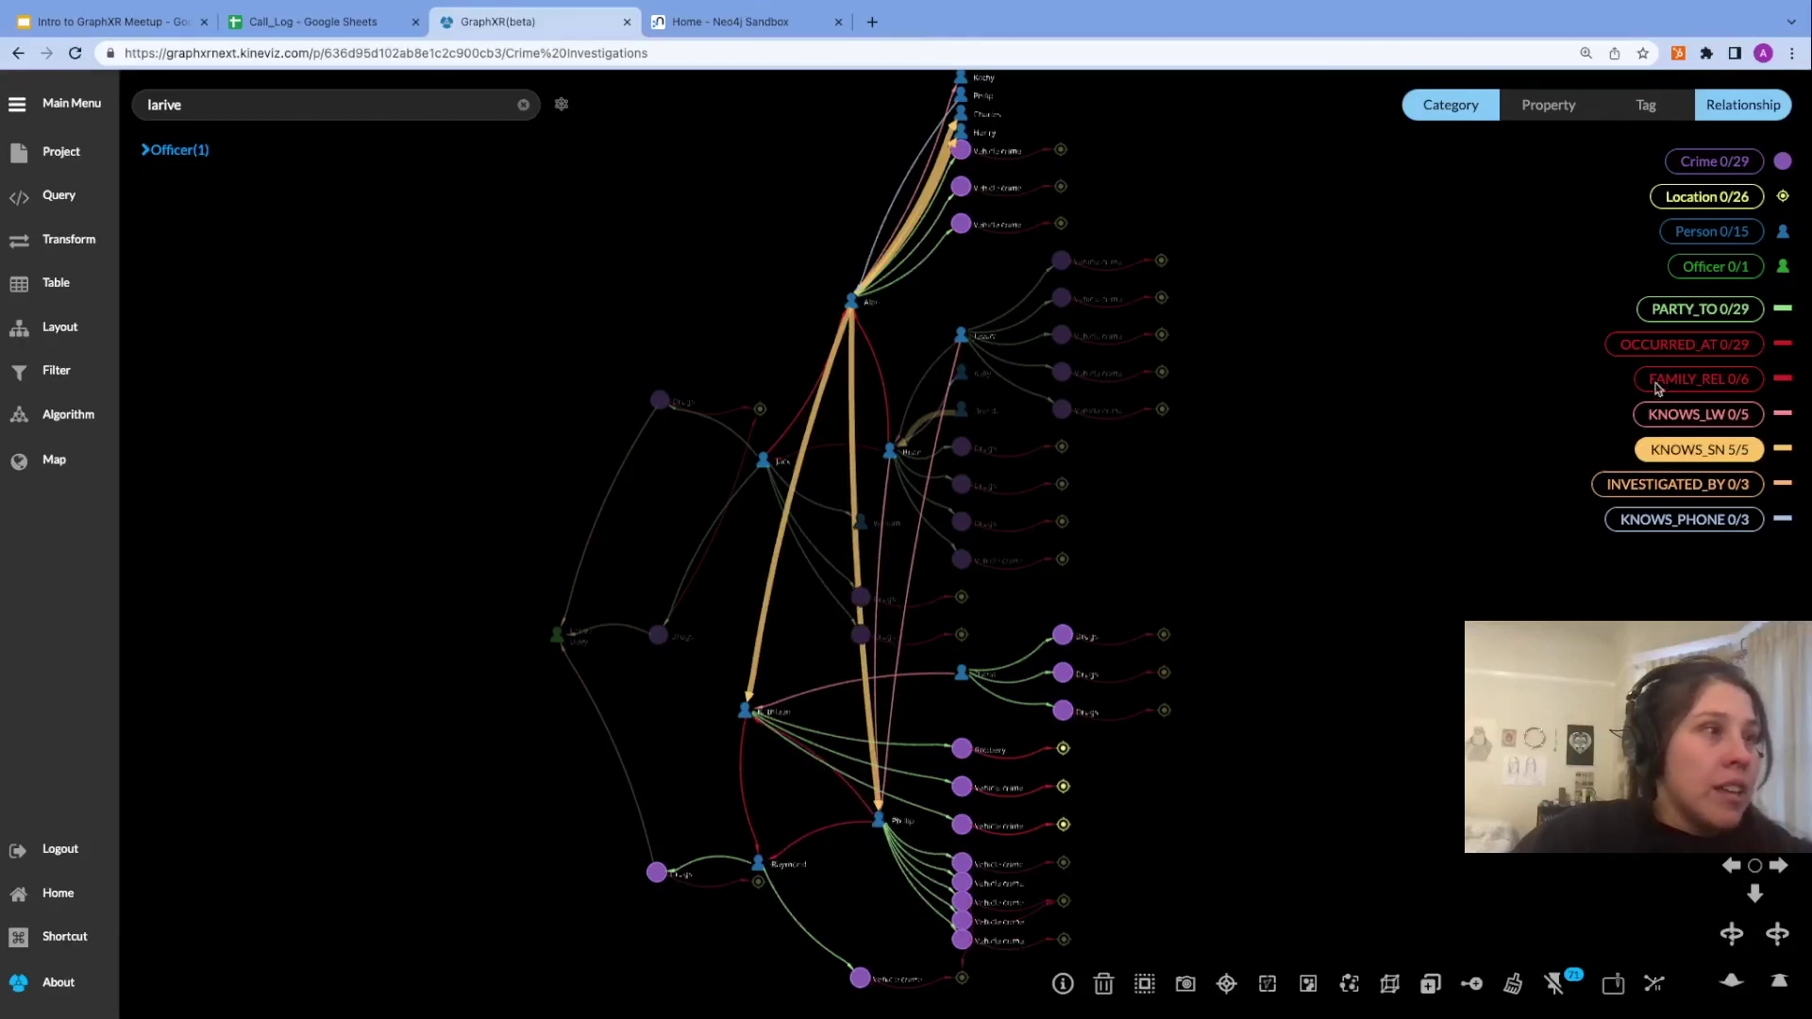
Highlight the FAMILY_REL relationships, switch to the KNOWS_LW relationships, and clear the selection and neighbor trace.
left_click(1682, 376)
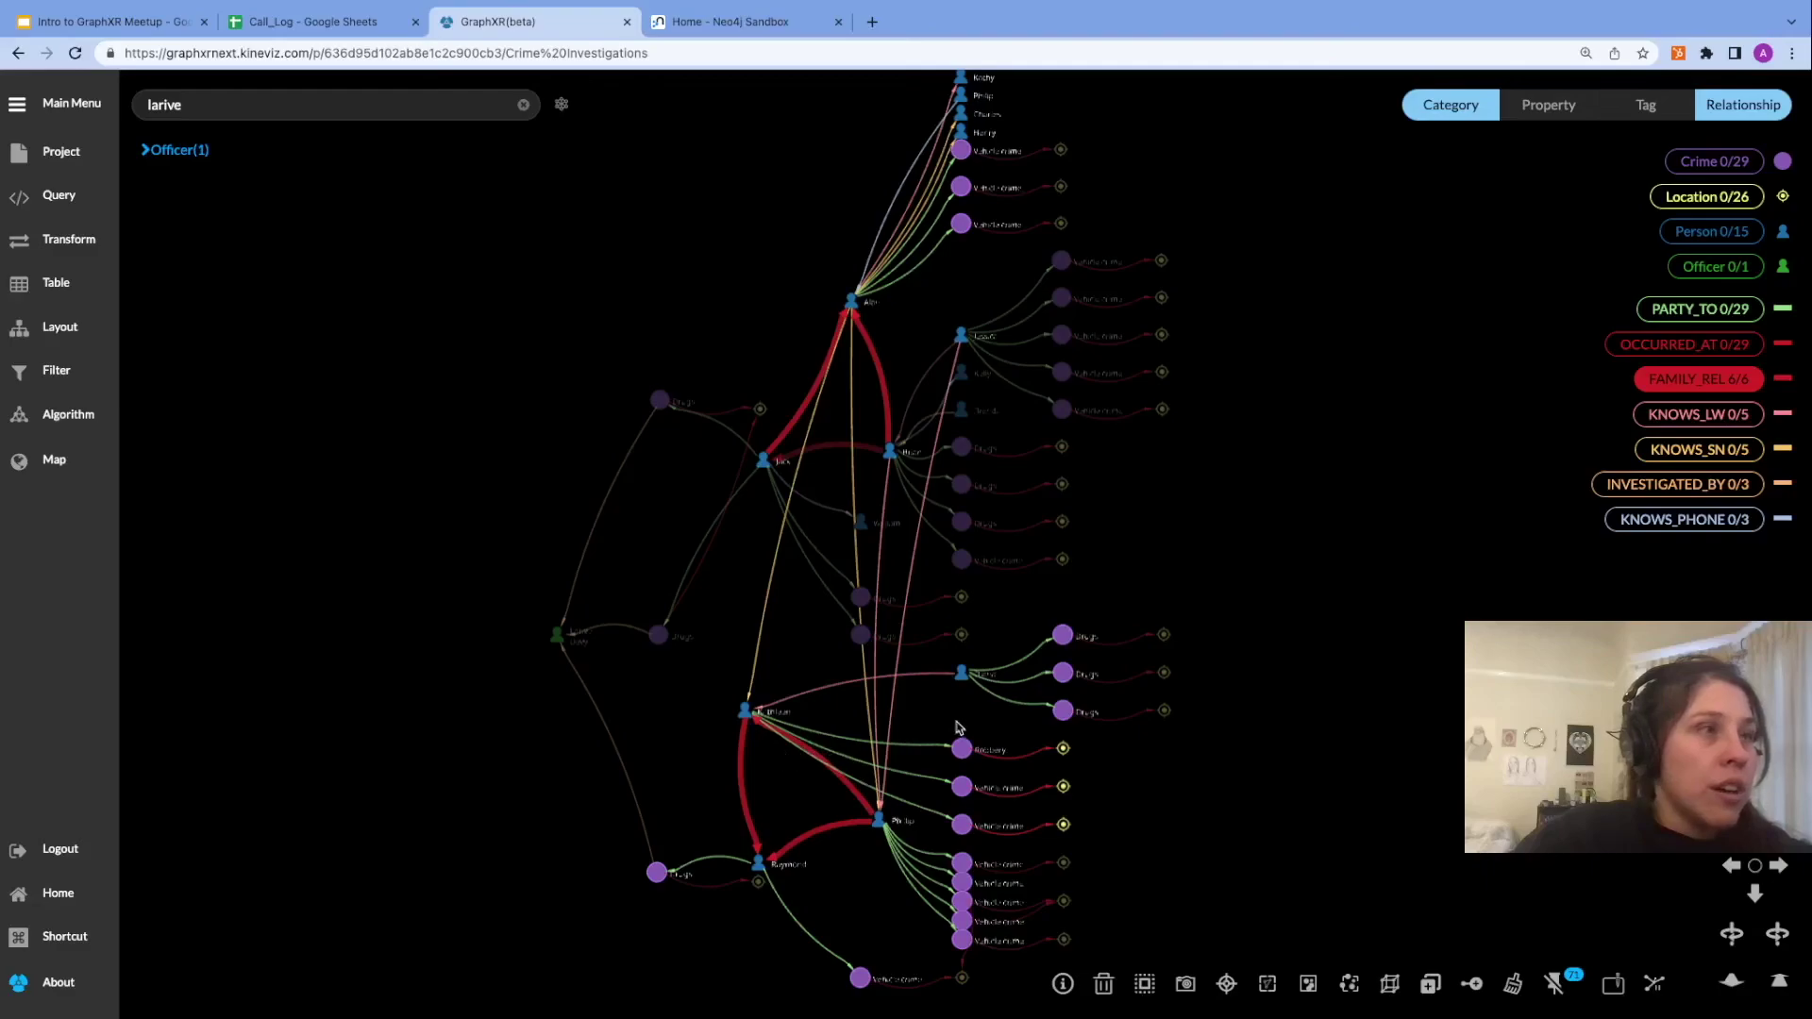
left_click(1687, 418)
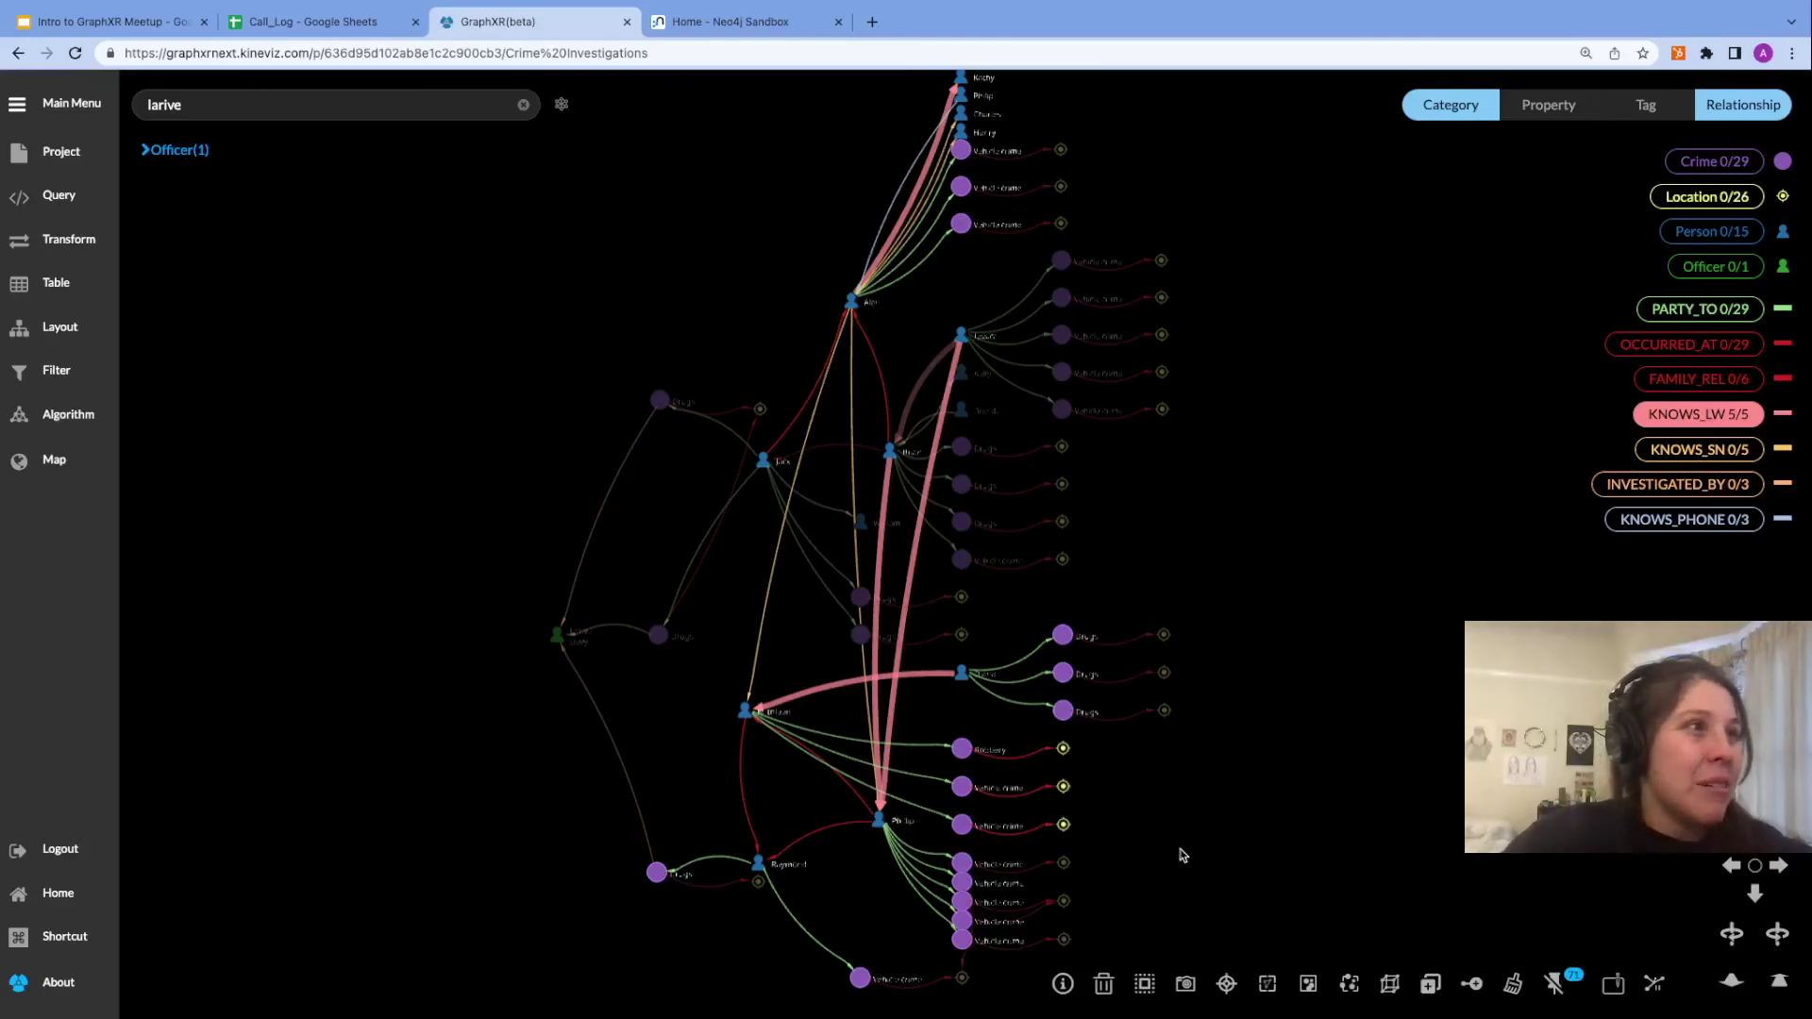
left_click(1269, 736)
Examine the crime types and locations linked to each person across the upper and lower branches of the tree.
left_click_drag(1274, 310, 1239, 549)
scroll(1232, 567, "up", 5)
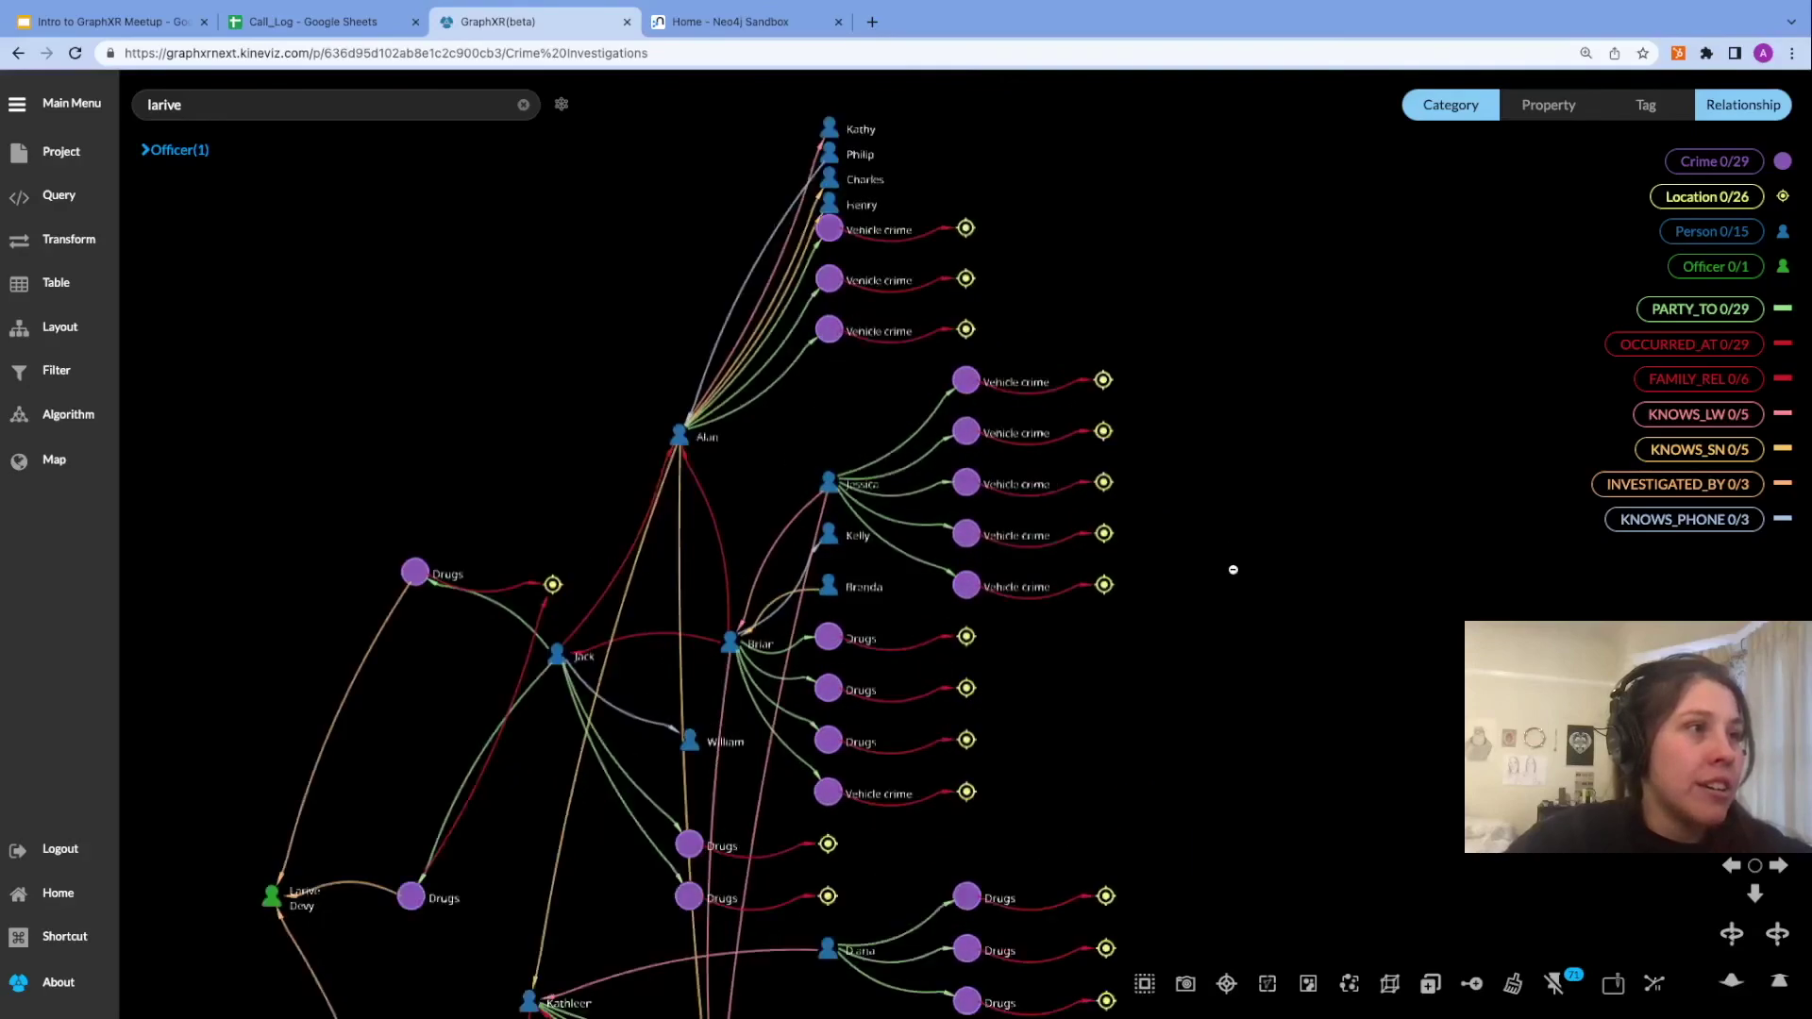
scroll(1230, 568, "up", 1)
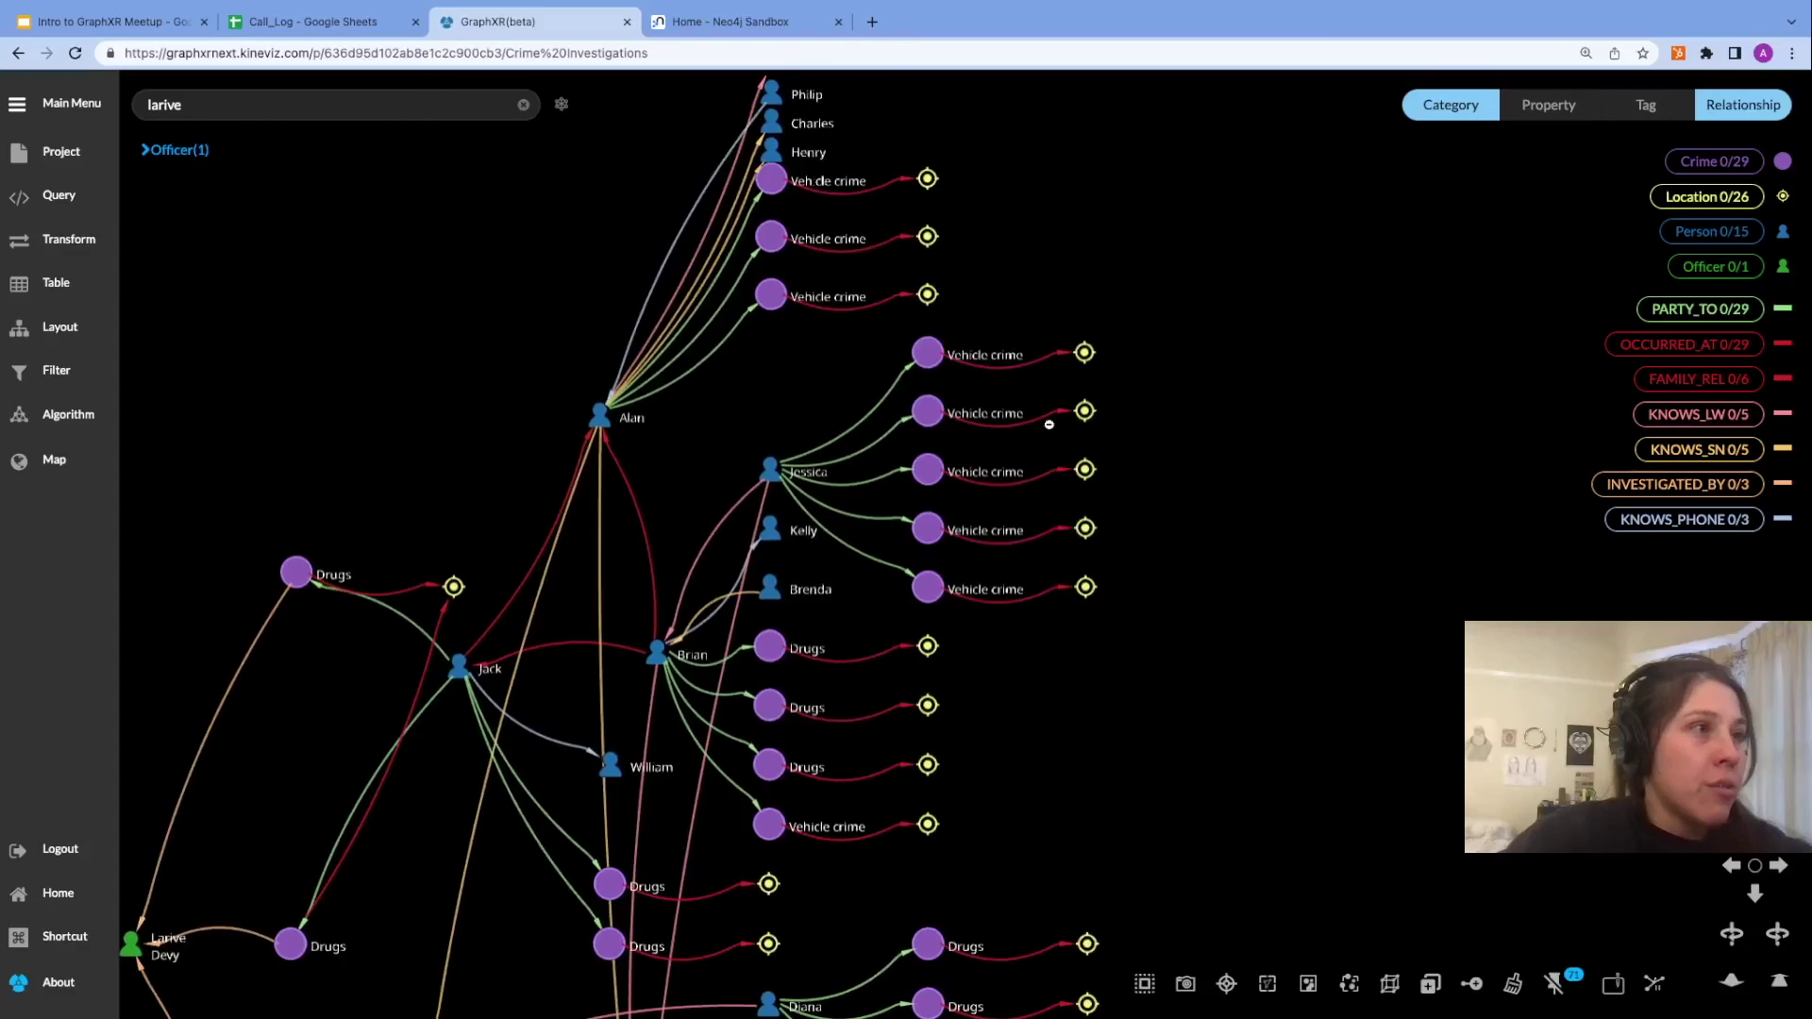
scroll(1033, 645, "down", 5)
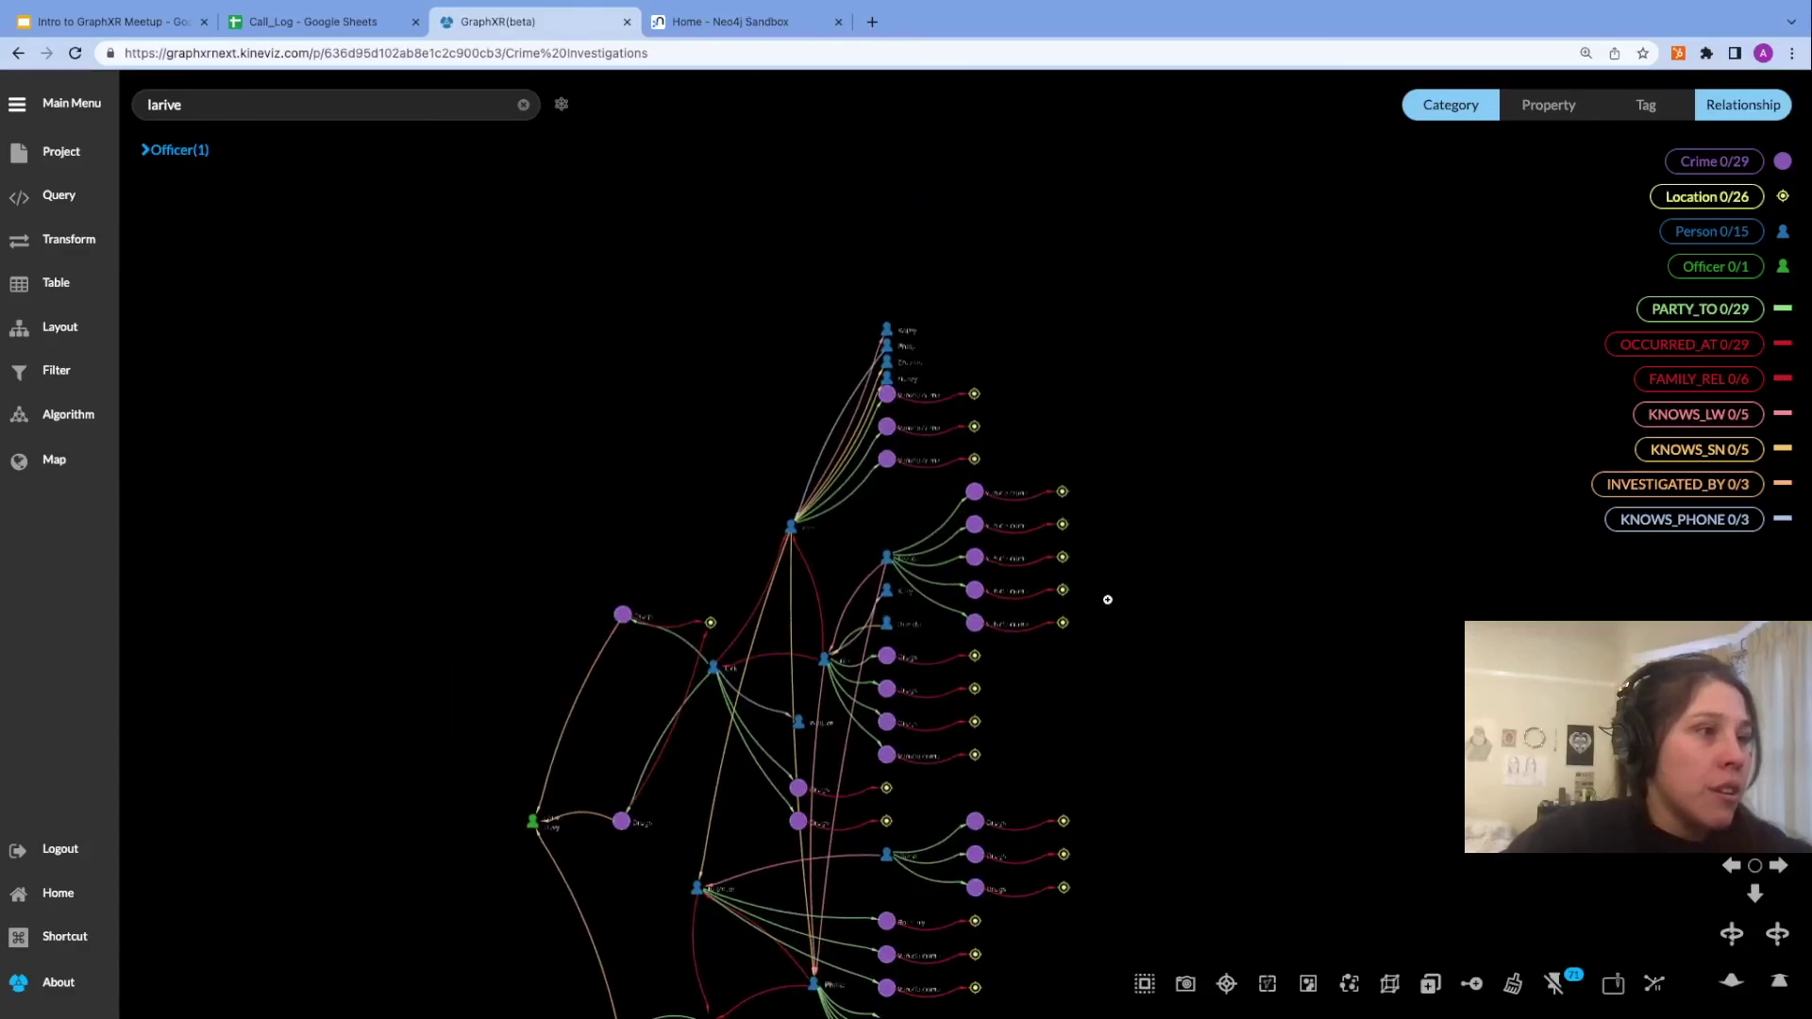
scroll(1117, 798, "up", 5)
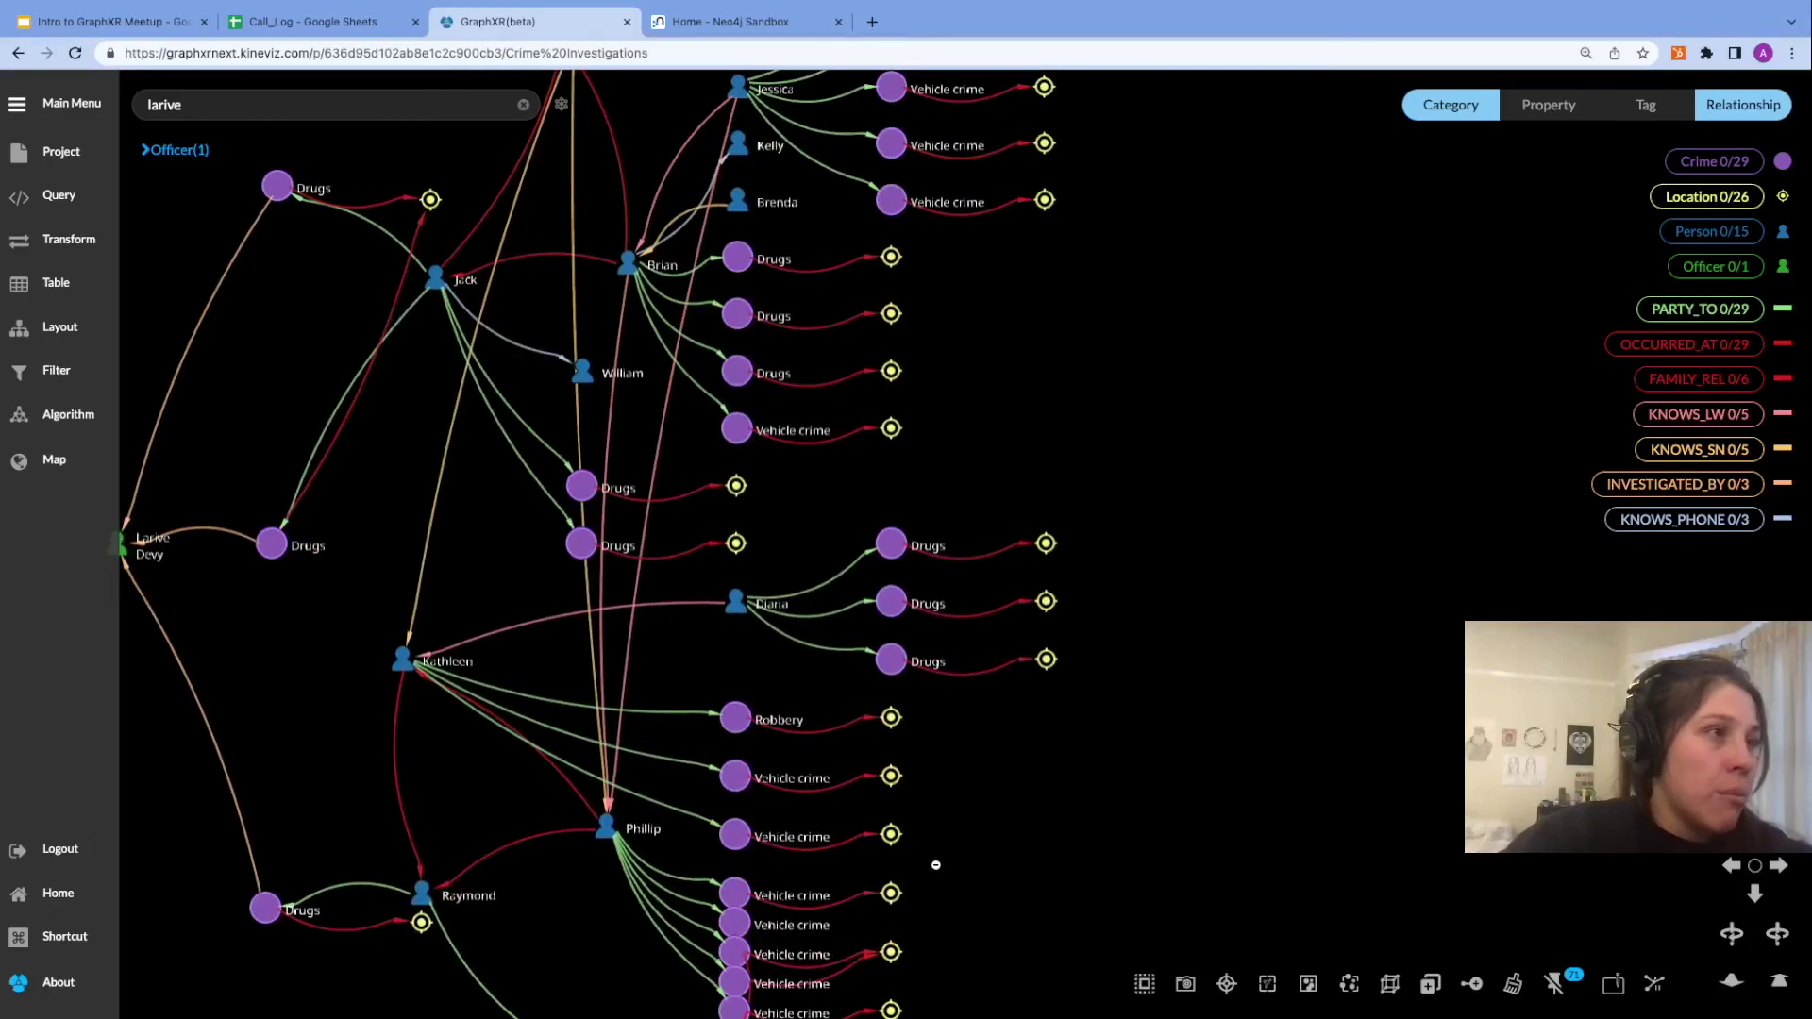
scroll(1105, 806, "down", 3)
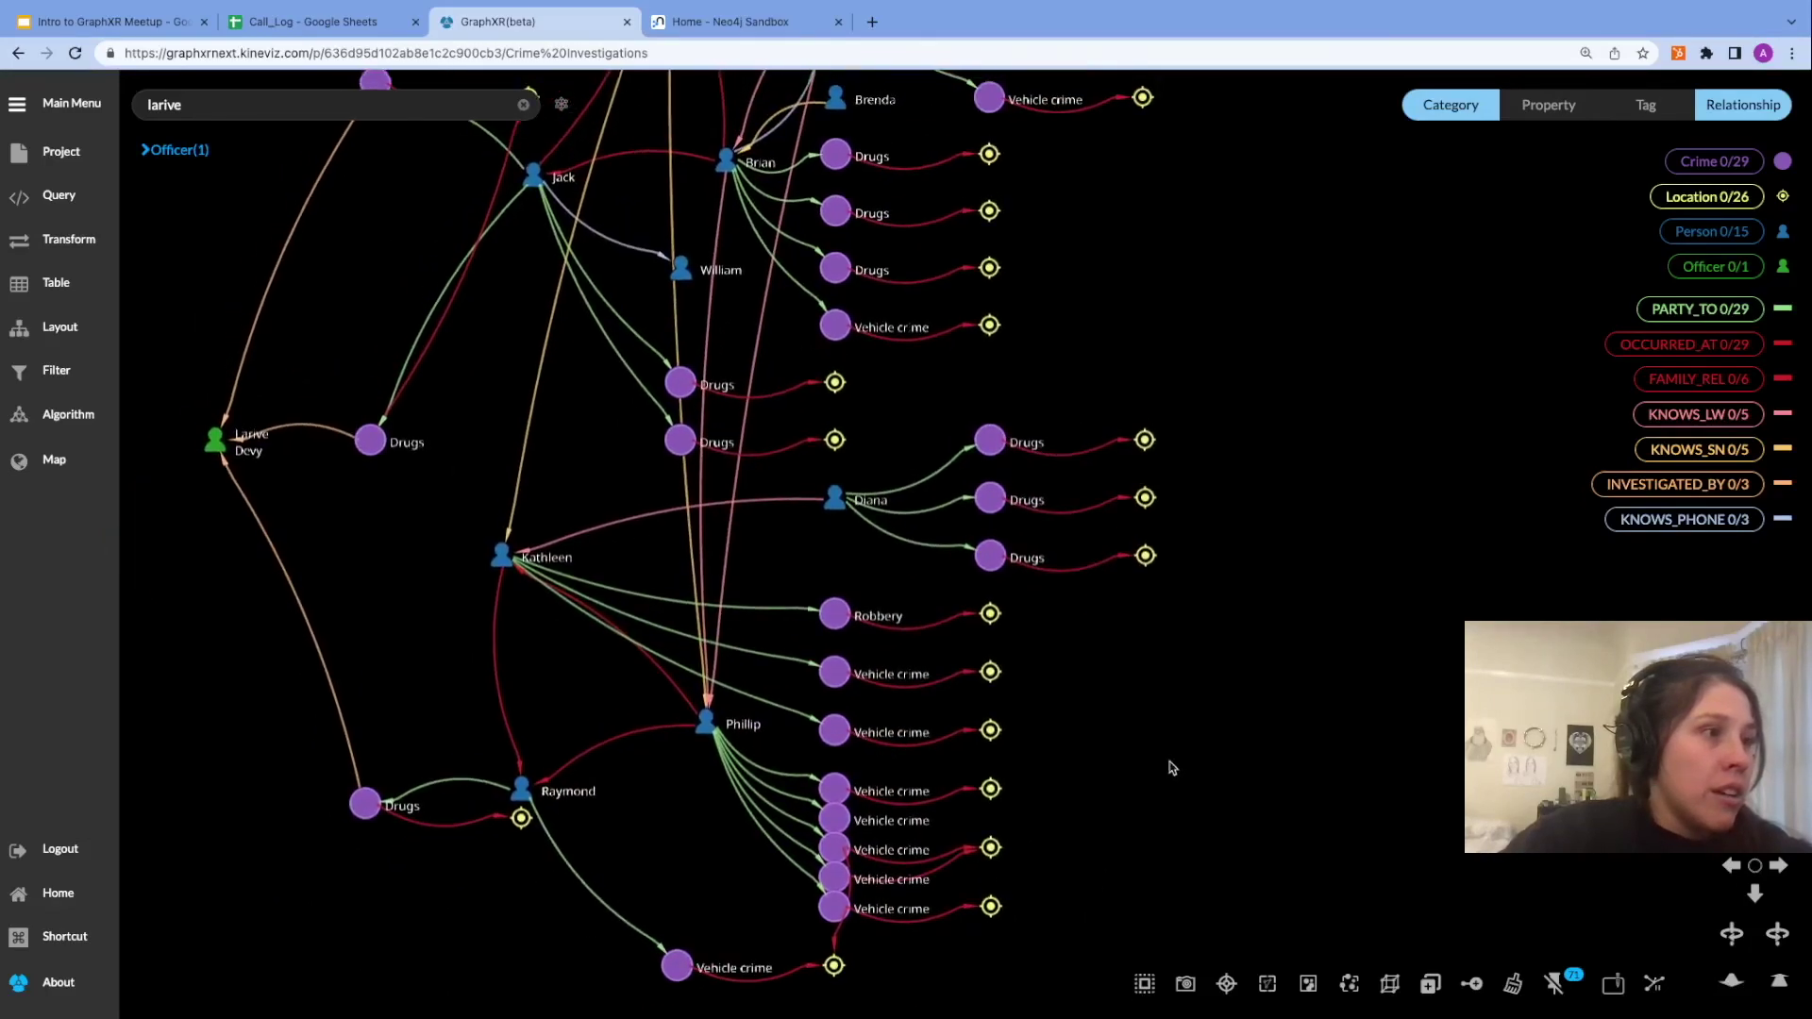
scroll(1168, 765, "down", 4)
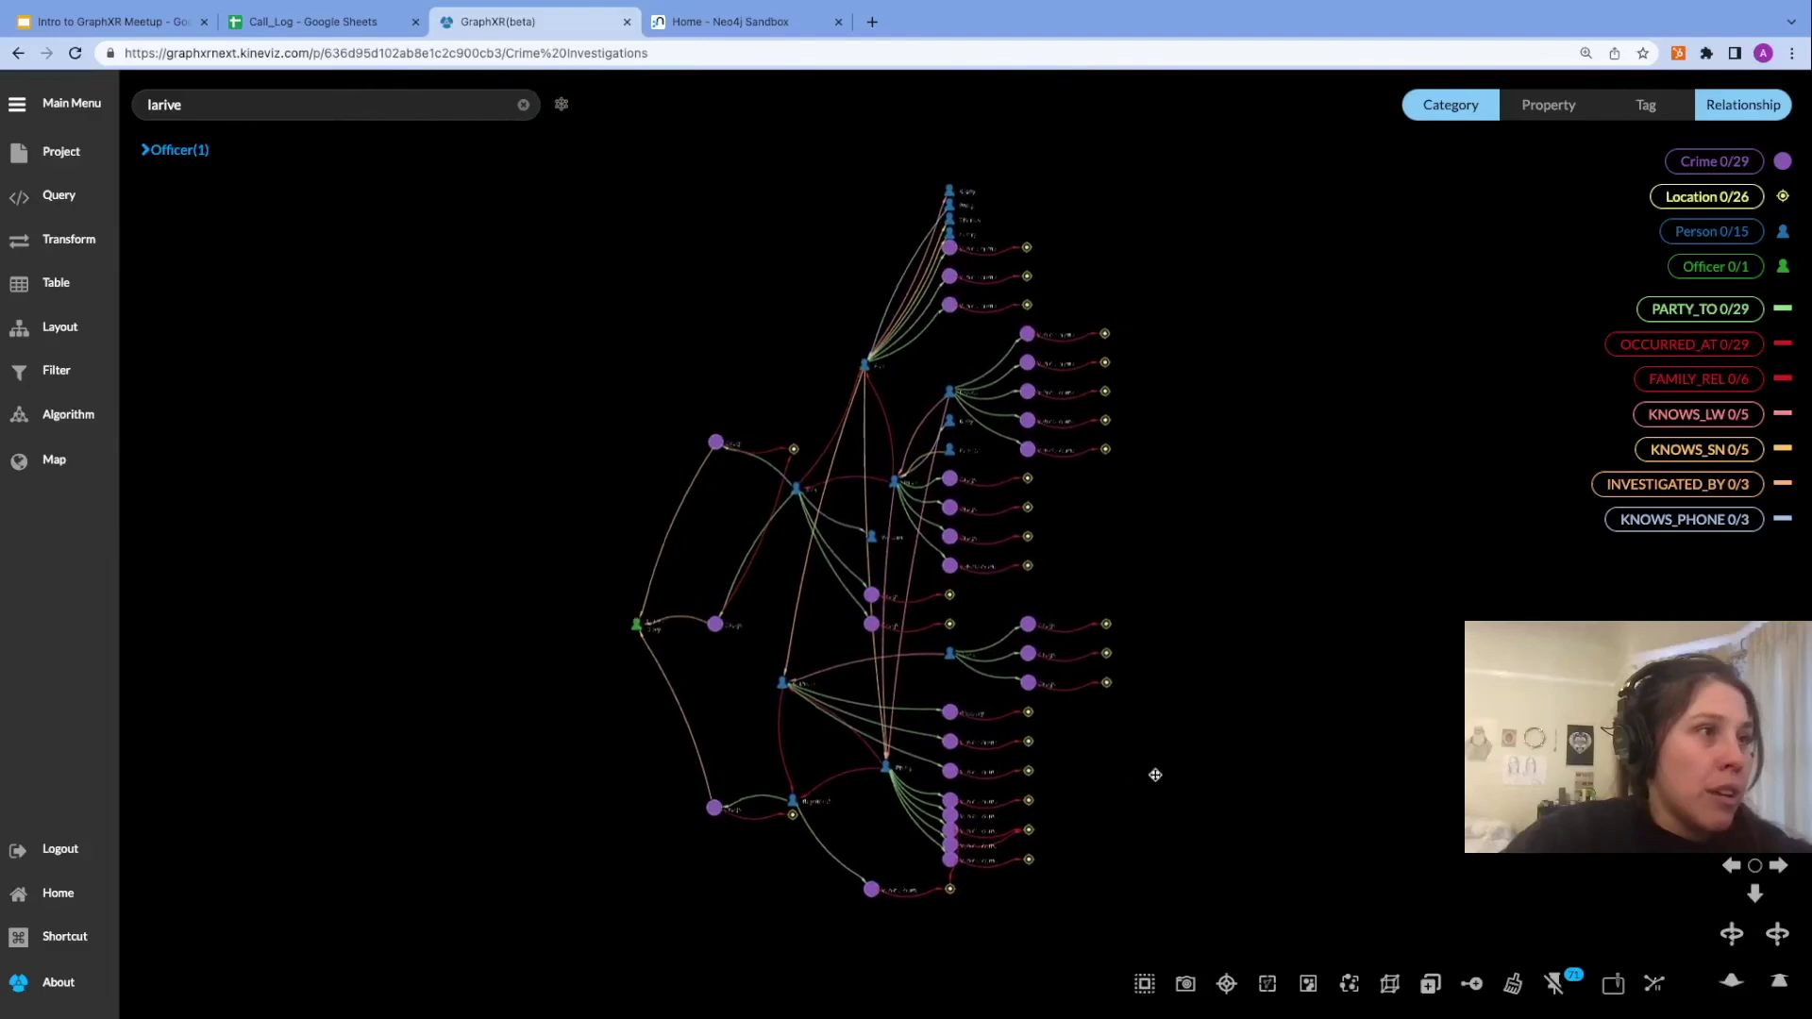
Show the map behind the graph and change its map server to MapBox.
left_click(55, 460)
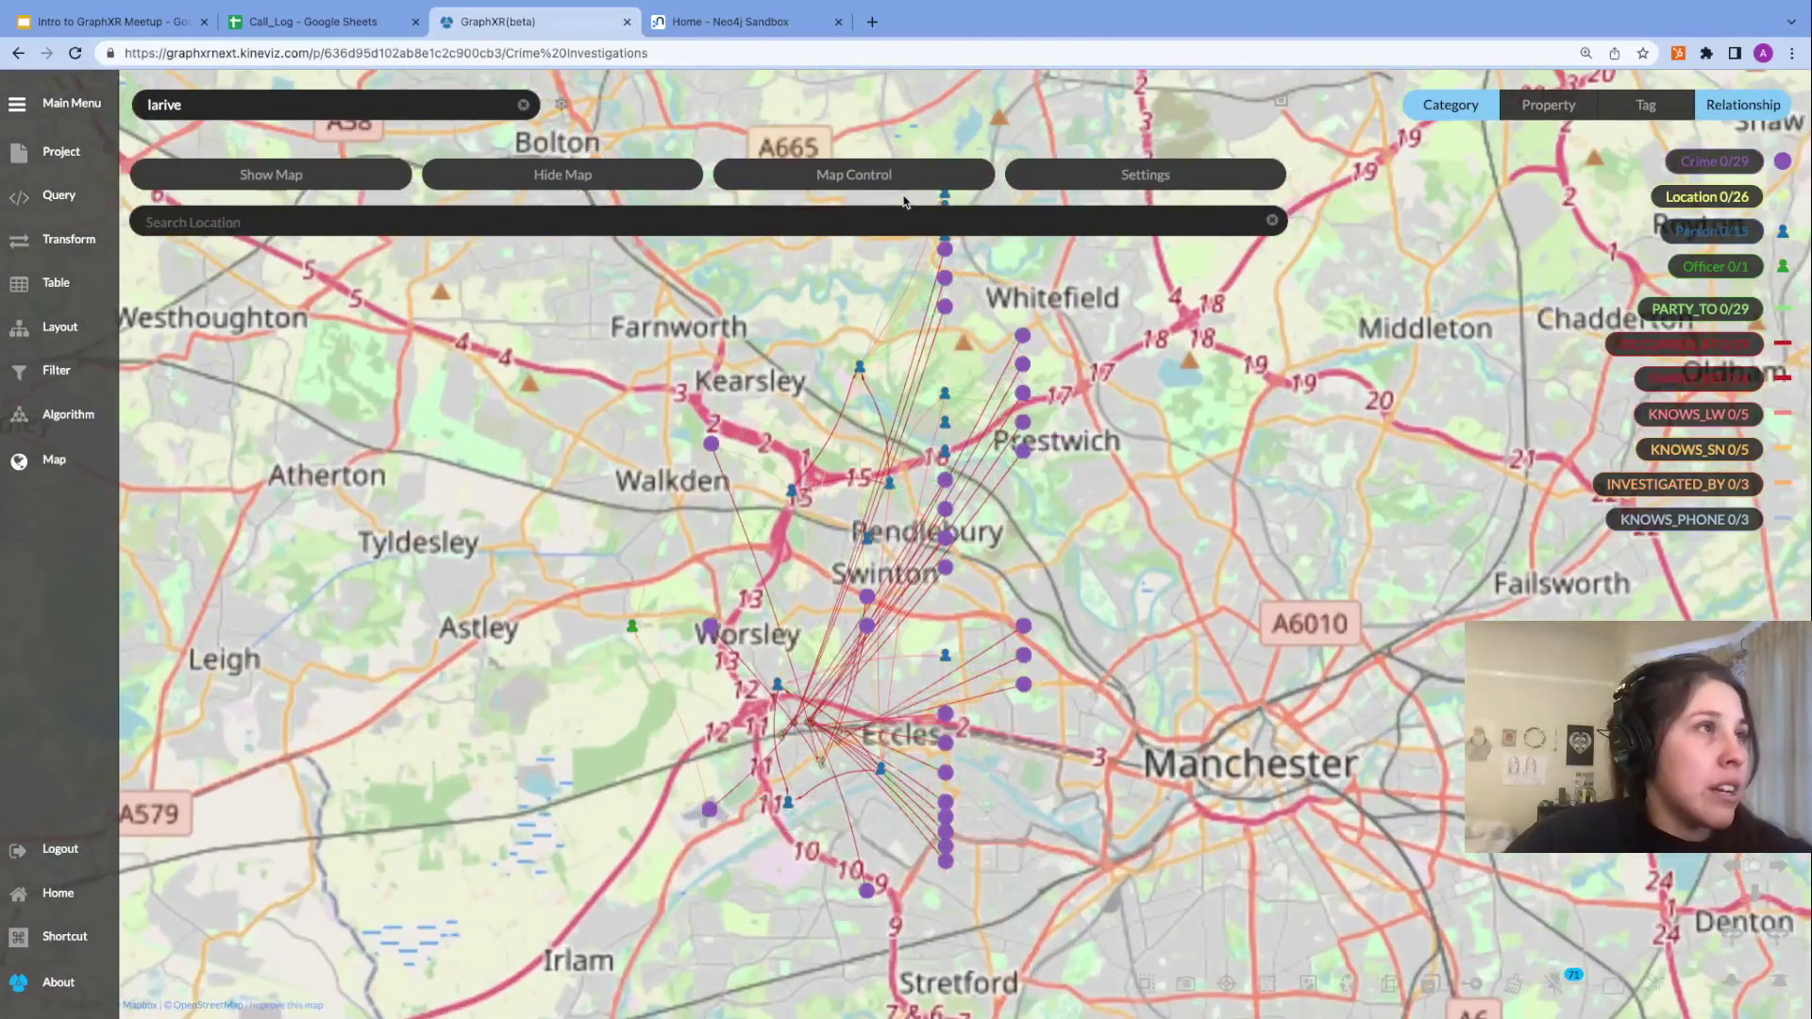
left_click(1074, 182)
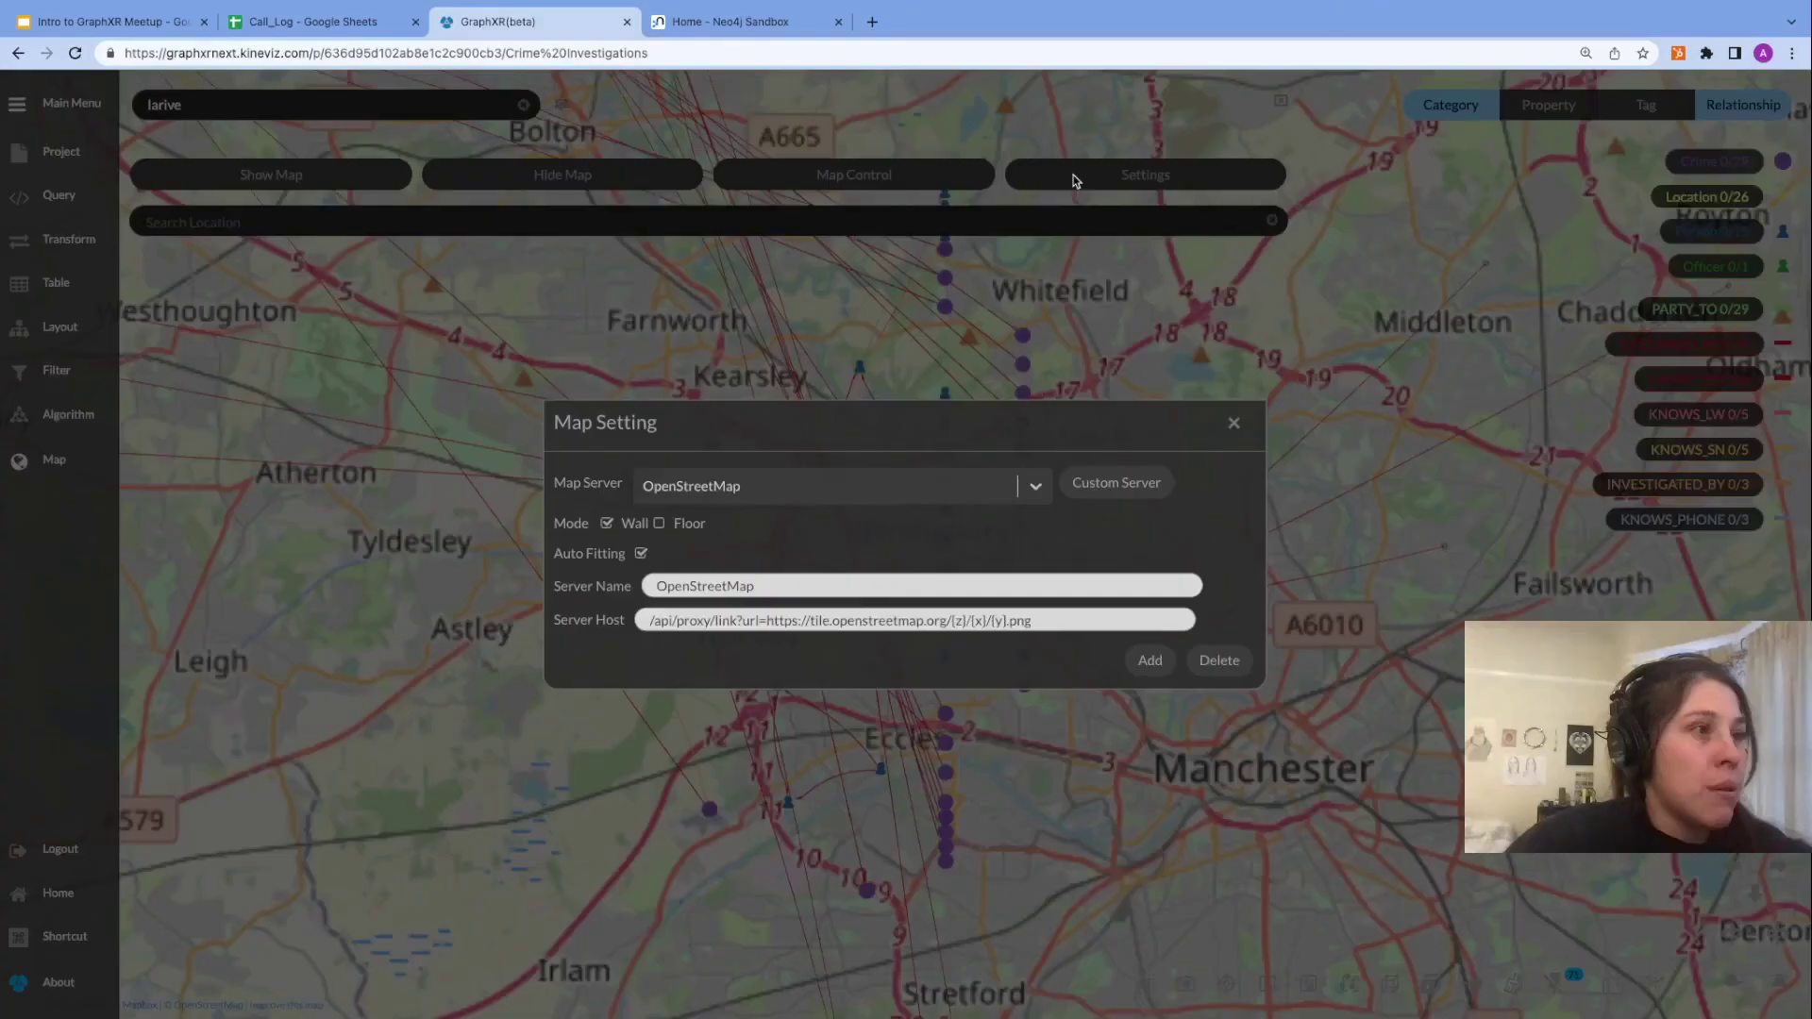
left_click(1034, 486)
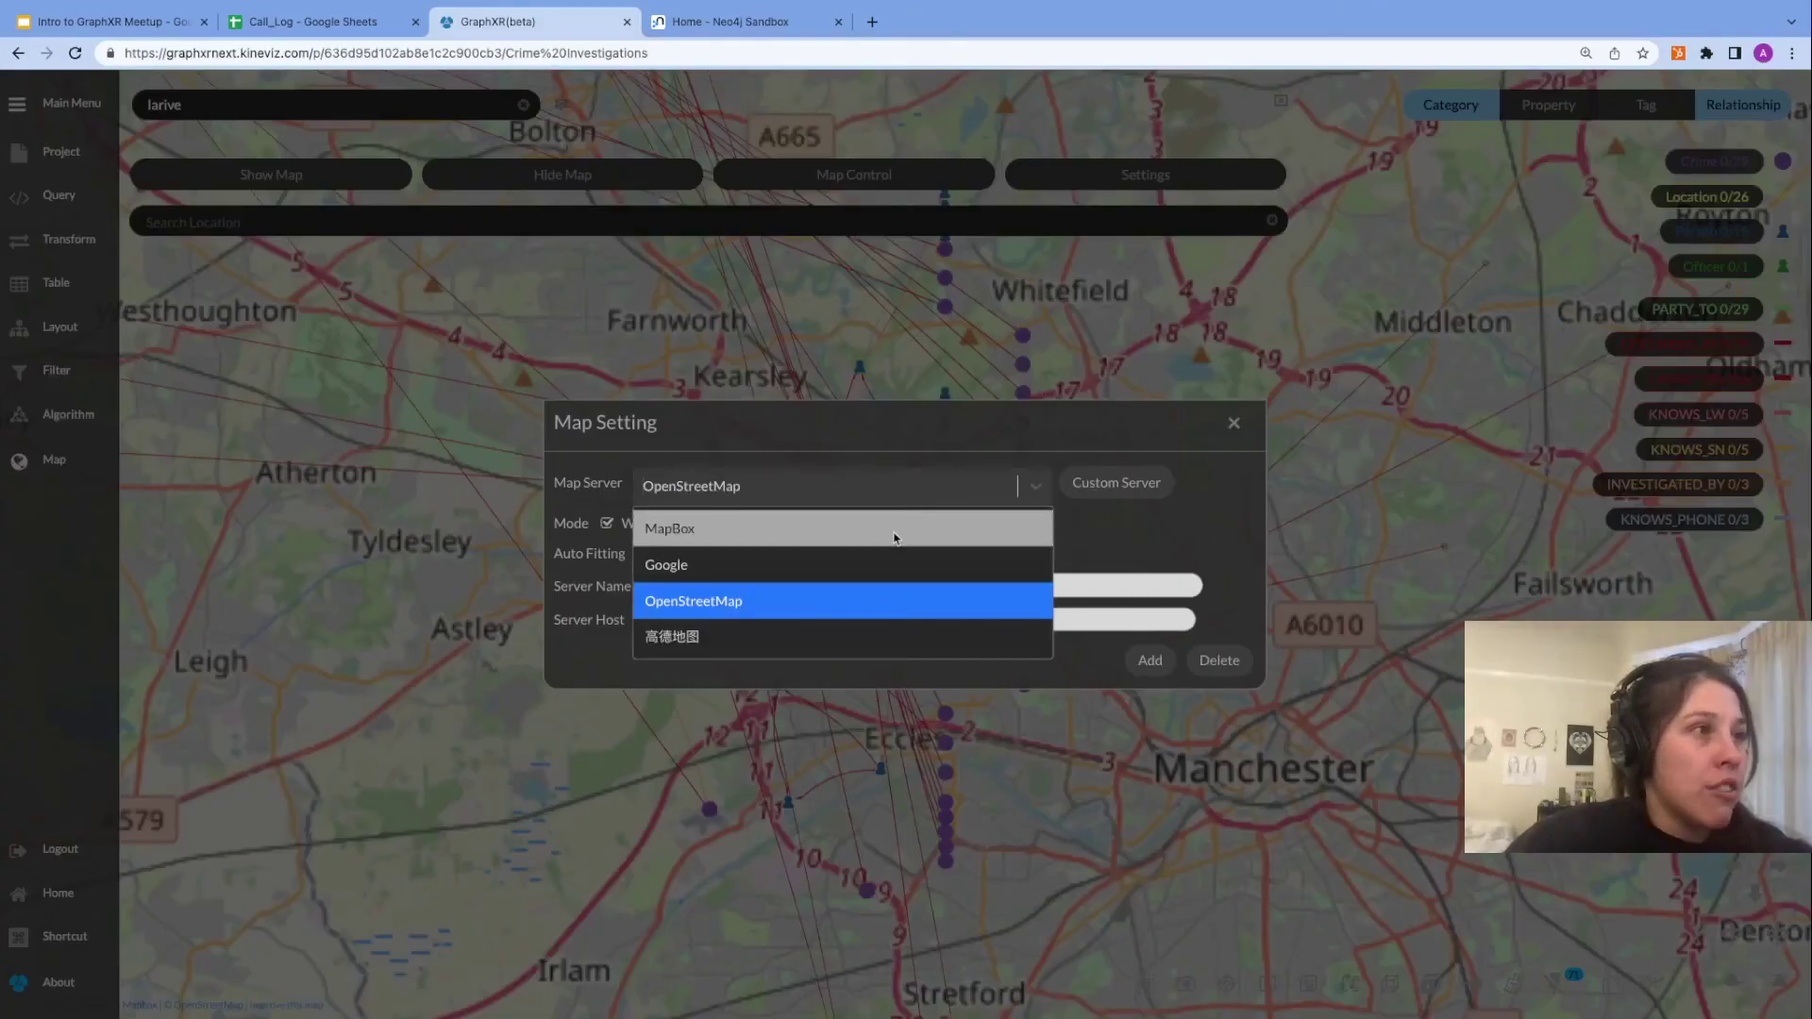
left_click(895, 539)
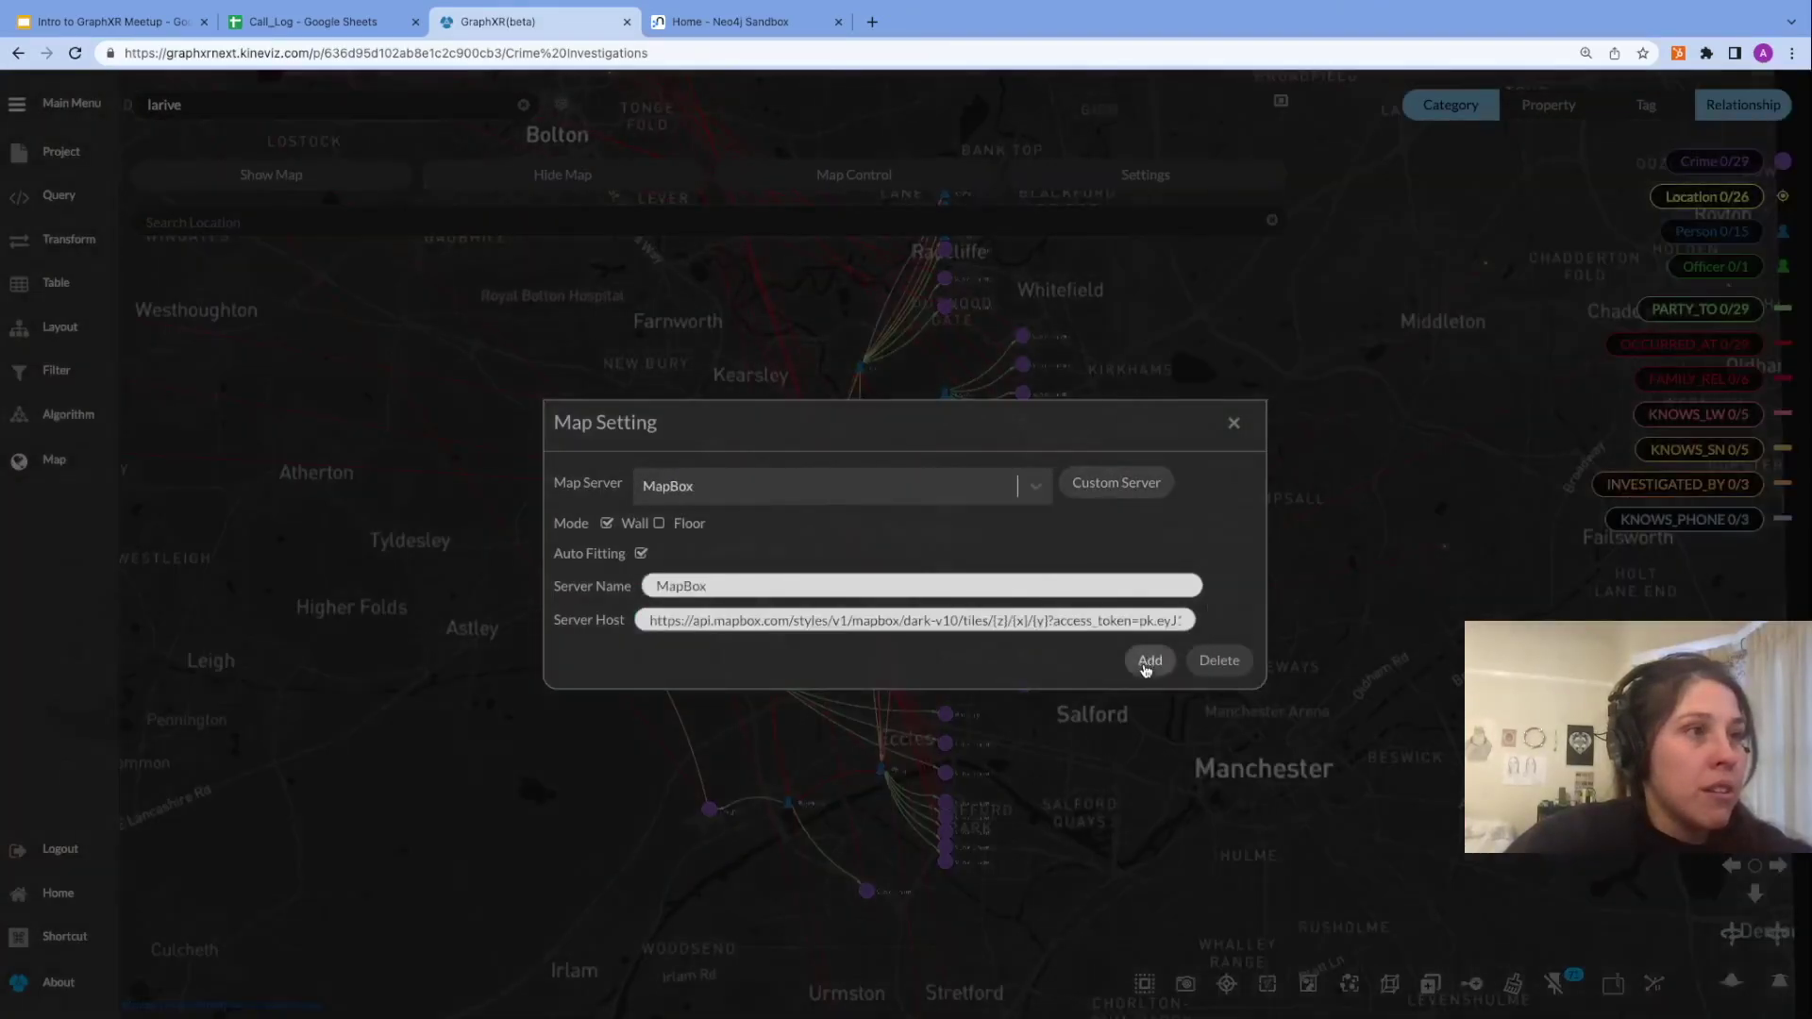
left_click(1234, 424)
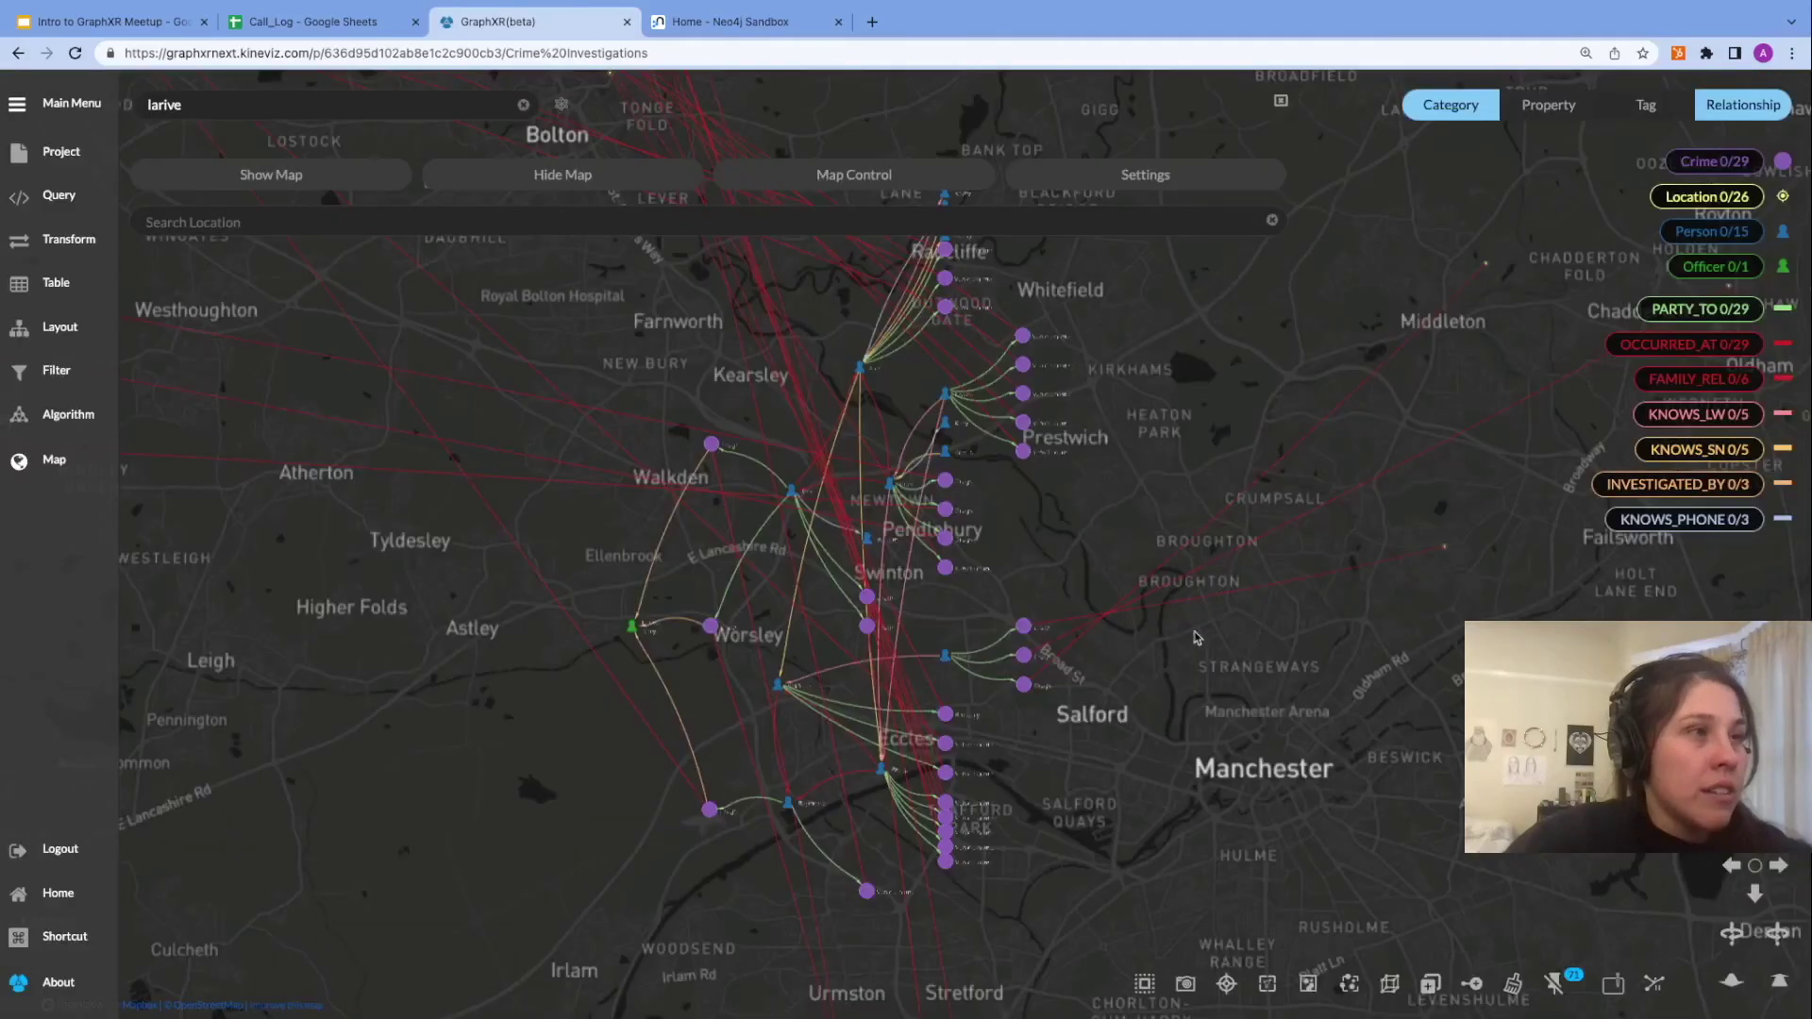
Examine from an angle how the crimes above the map connect down to their locations on it.
left_click_drag(1144, 801, 1149, 698)
scroll(1235, 725, "down", 5)
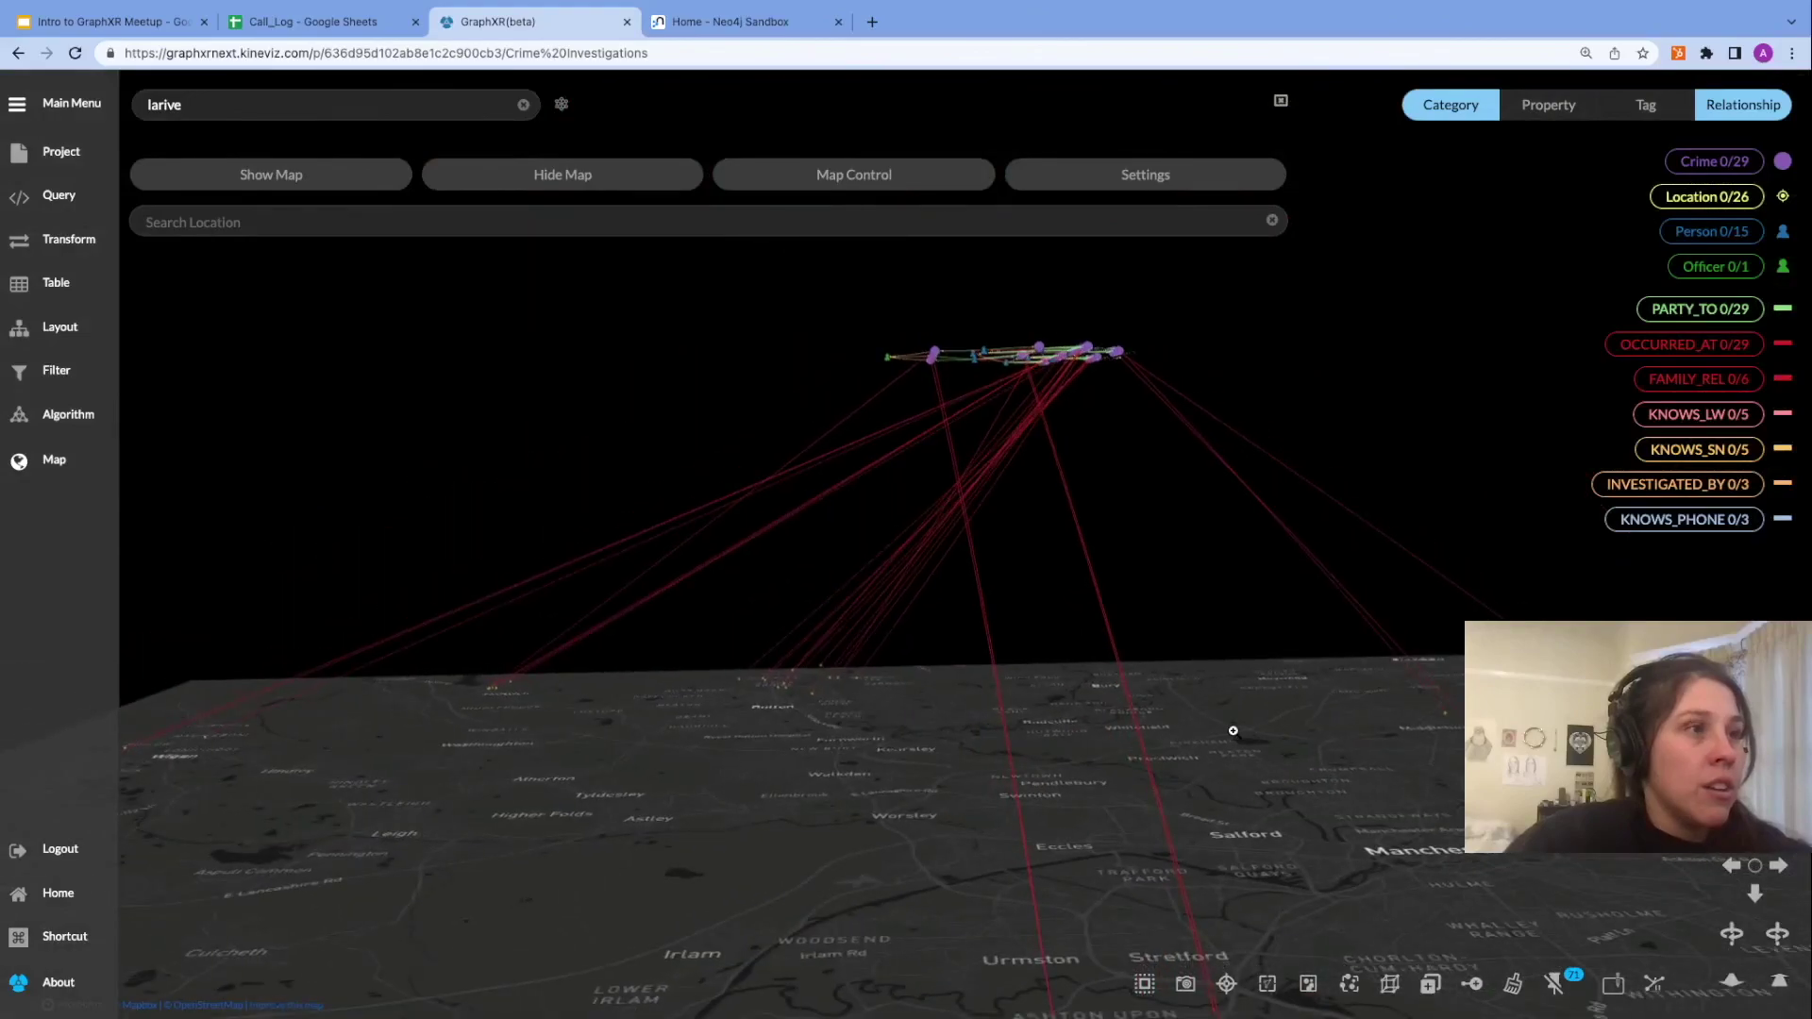
left_click_drag(1415, 392, 1367, 497)
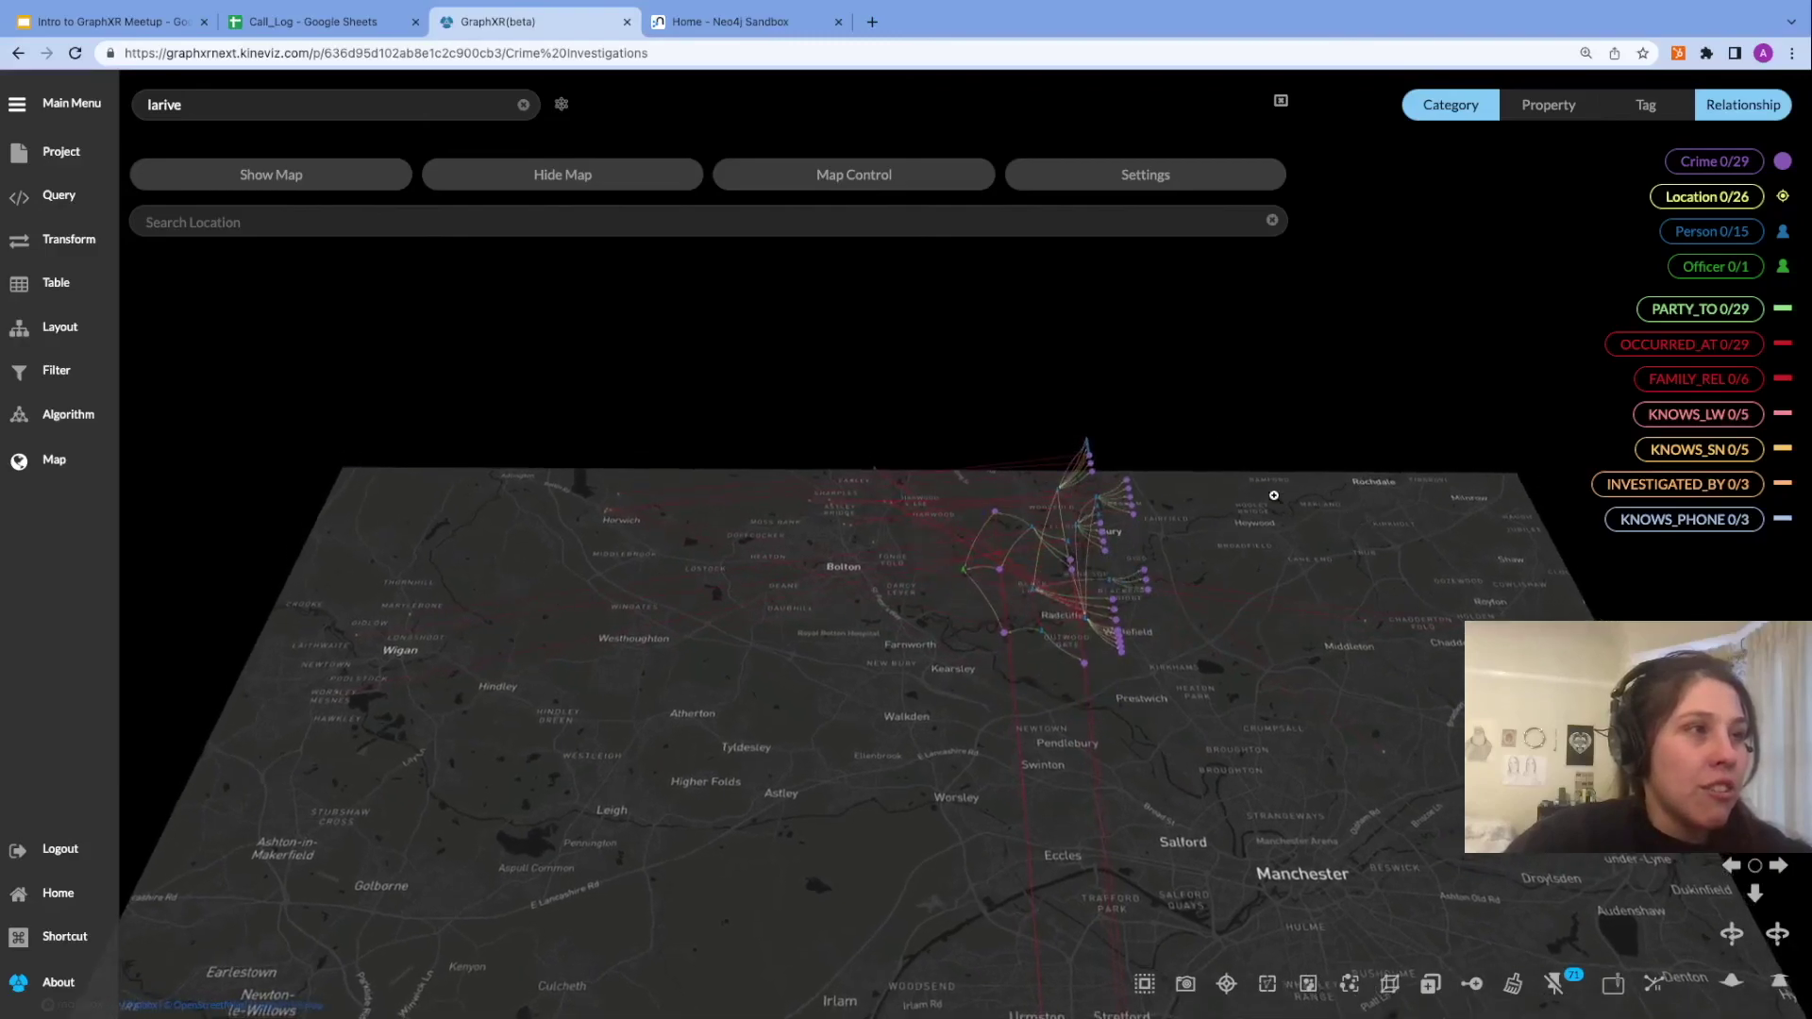
Select all Crime nodes and expand them along the INVESTIGATED_BY relationship to bring in their investigating officers.
scroll(1173, 387, "up", 3)
scroll(1176, 399, "up", 5)
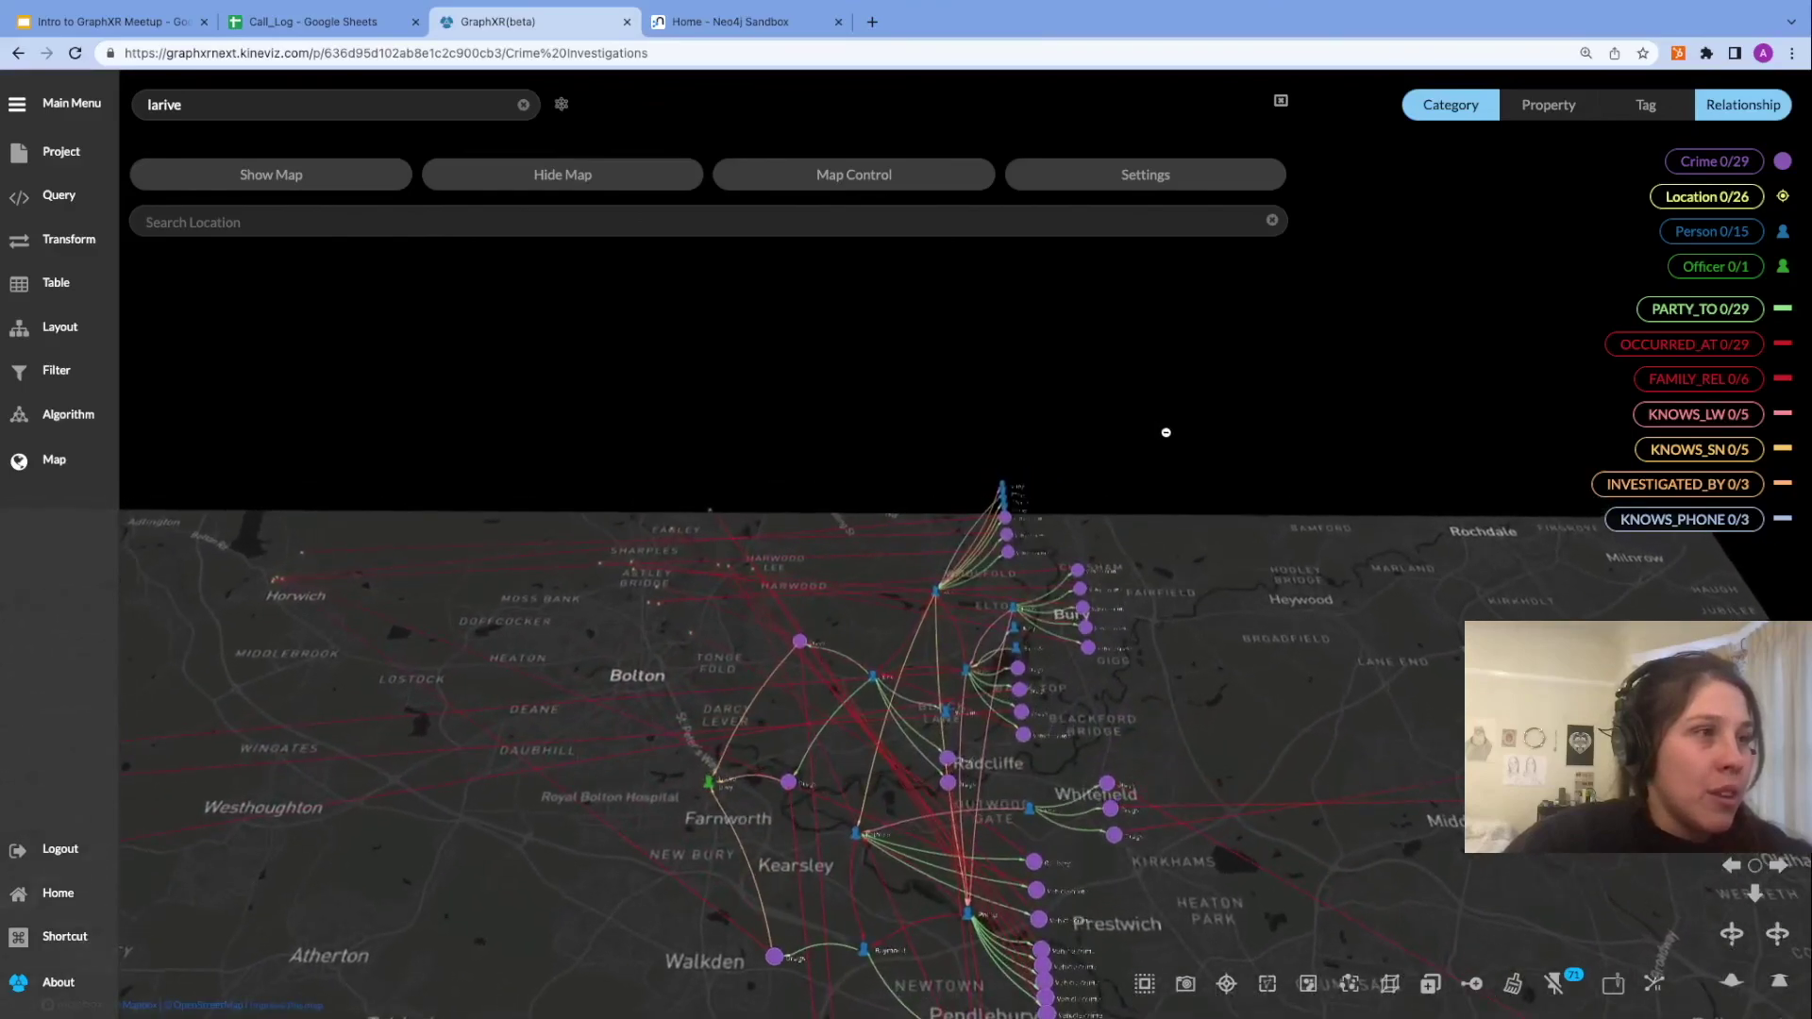
right_click_drag(1165, 432, 1171, 342)
scroll(1217, 382, "up", 5)
right_click_drag(1321, 427, 1296, 267)
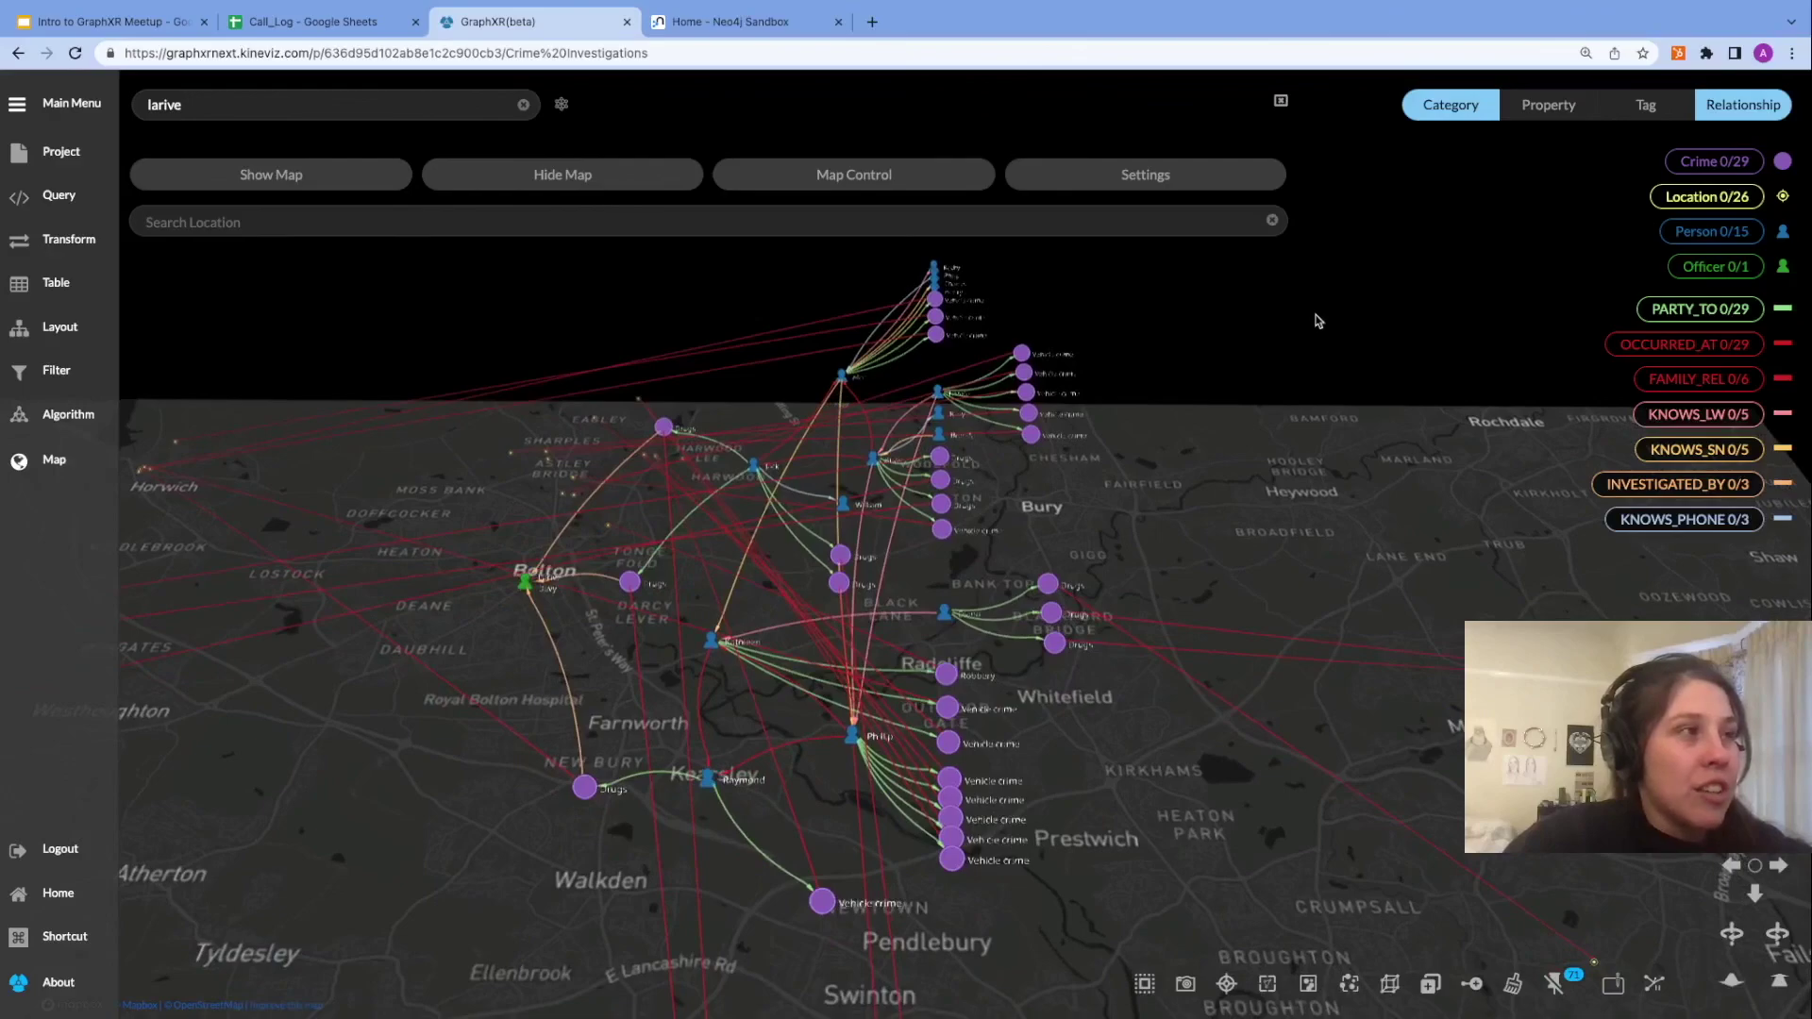
left_click(1727, 162)
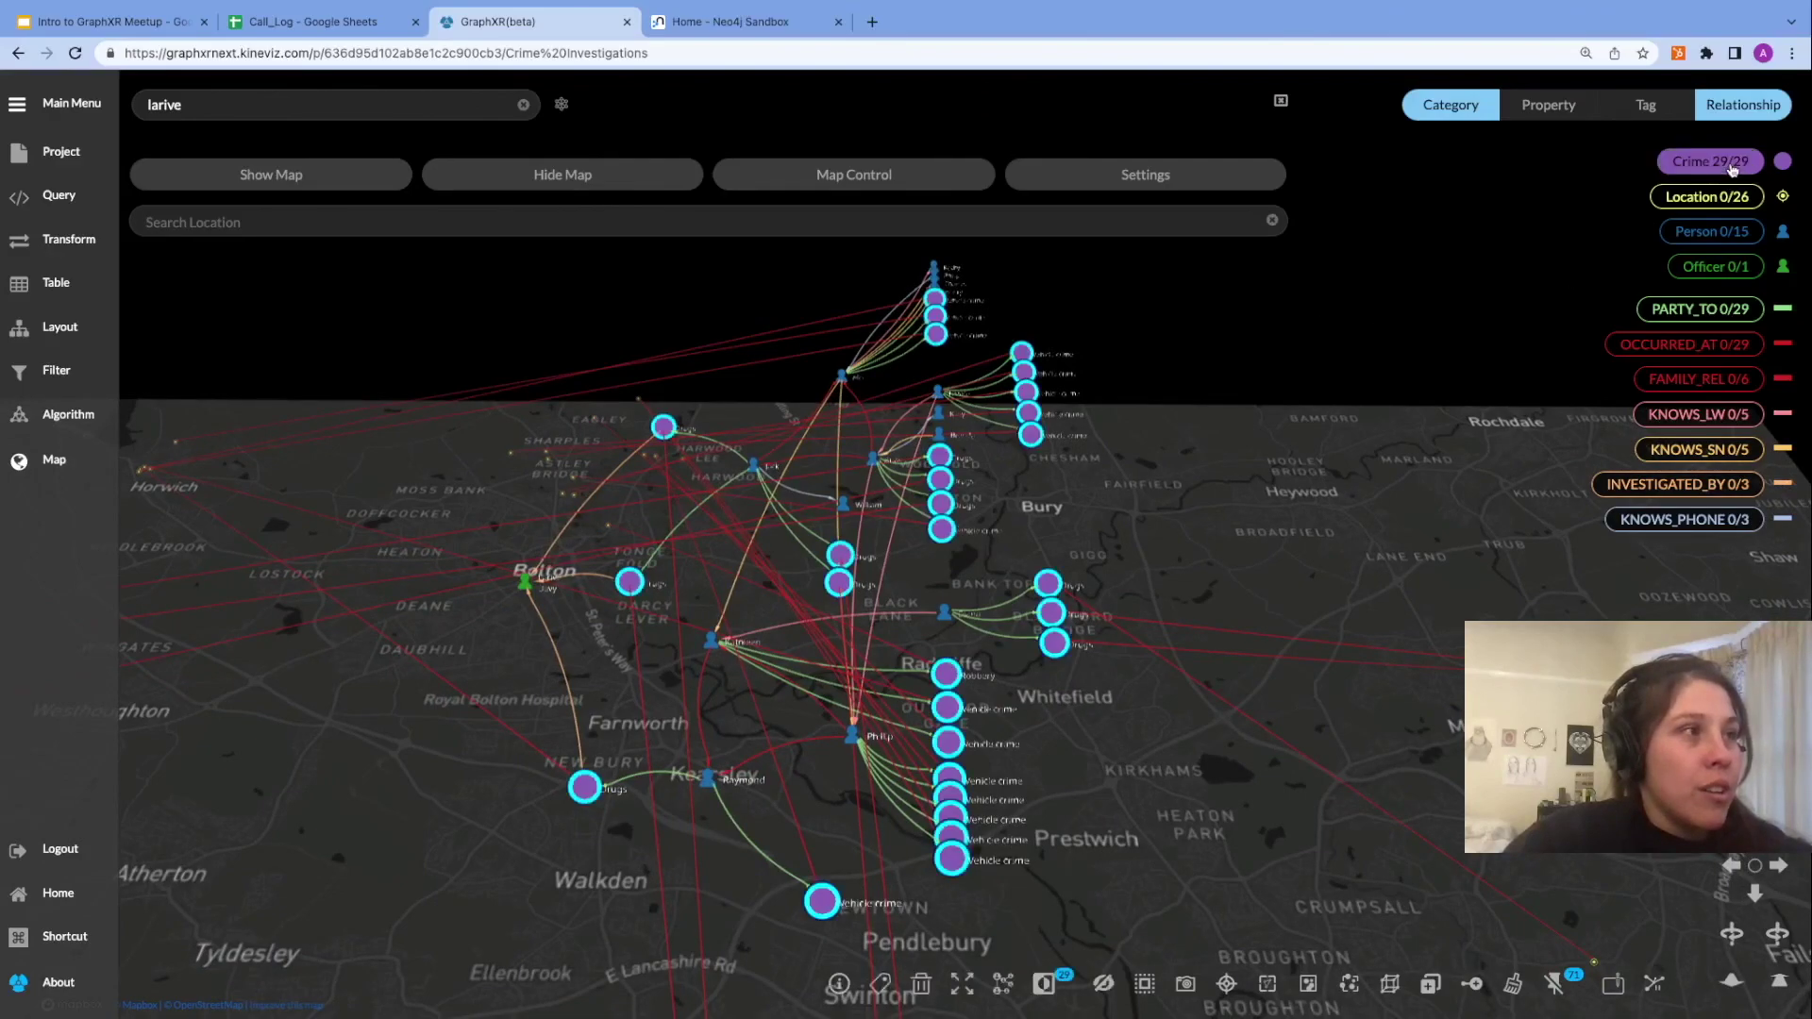
right_click(1330, 320)
left_click(1215, 595)
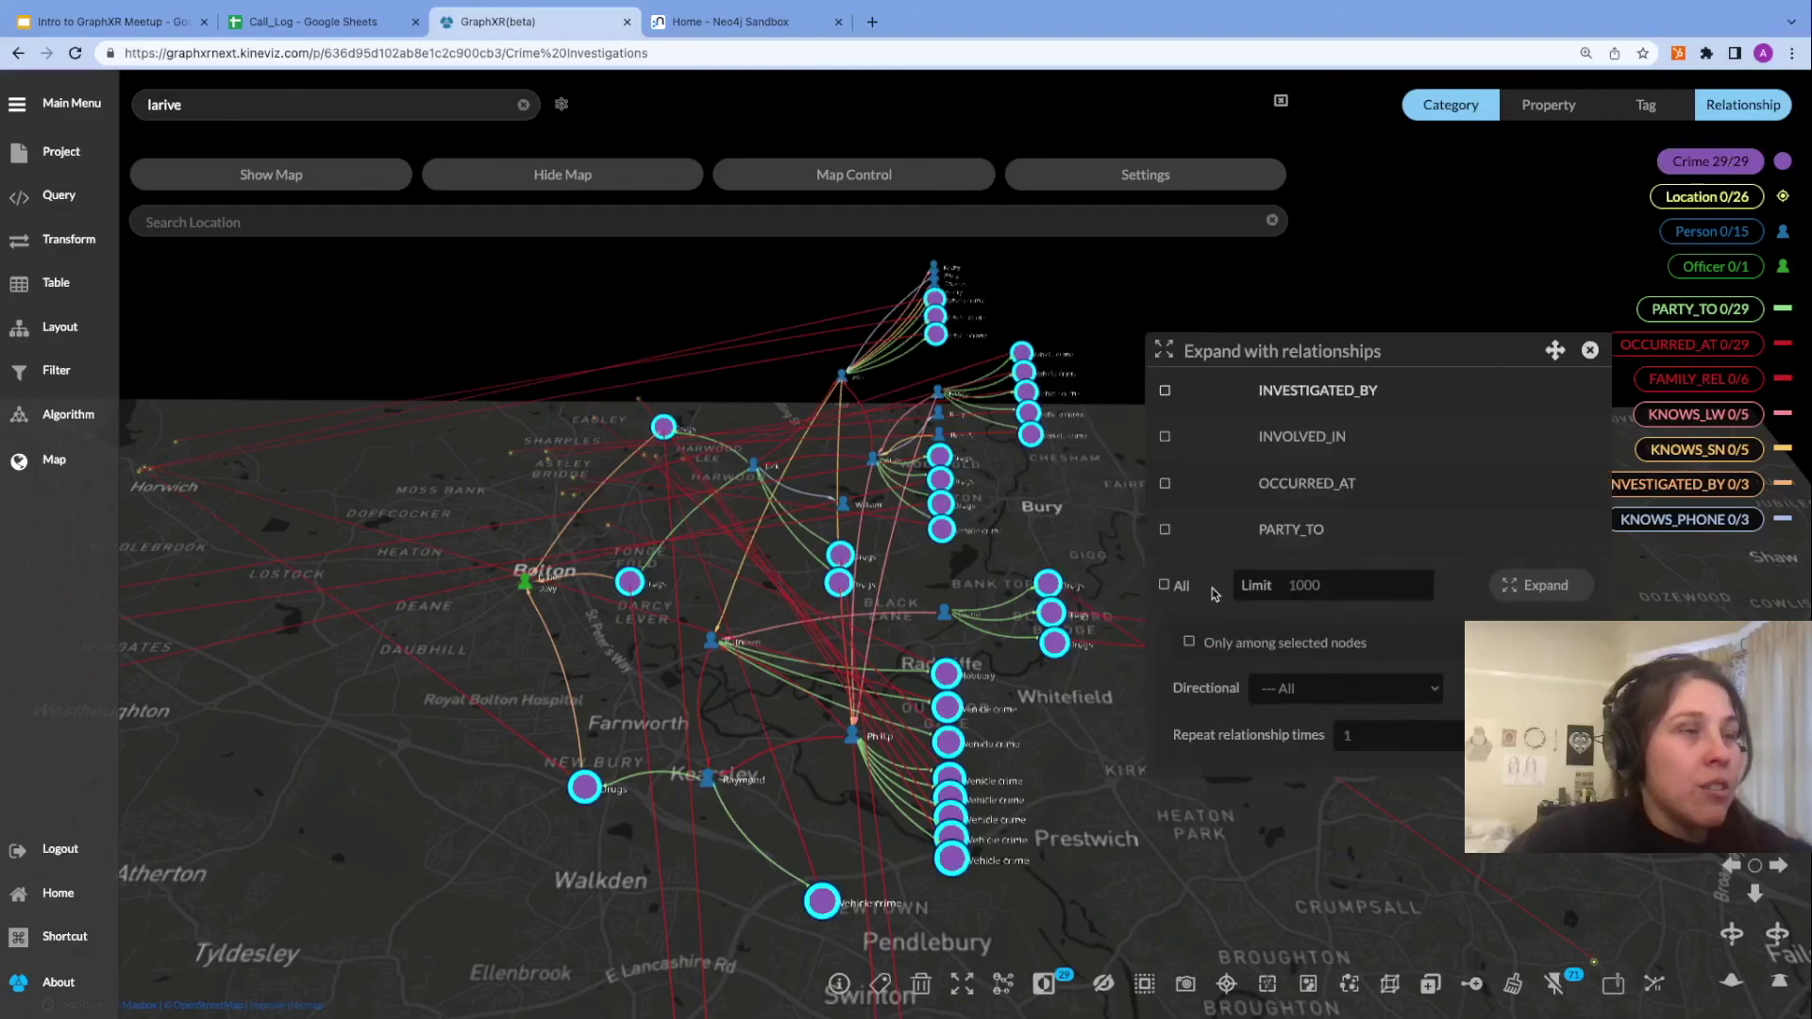
left_click(1165, 390)
left_click(1537, 594)
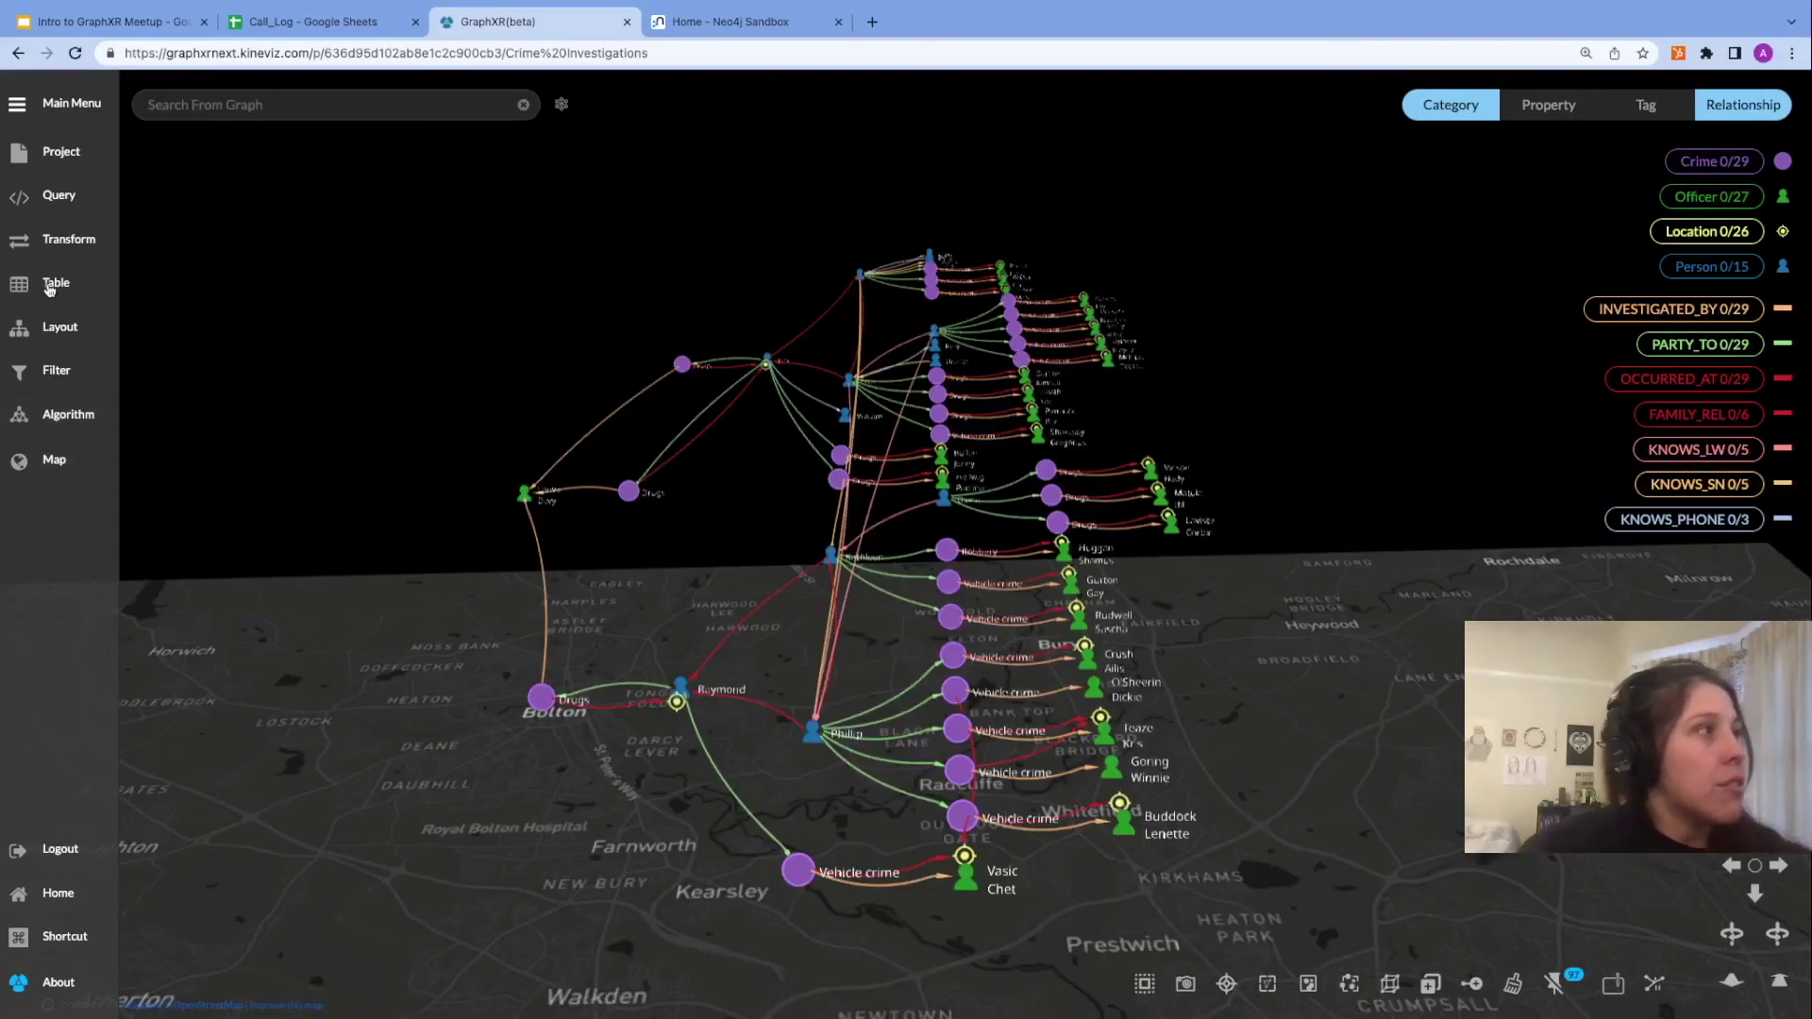
Put the location nodes back on the map and examine the starting officer's expanded network above it, clearing the officer selection.
left_click(50, 463)
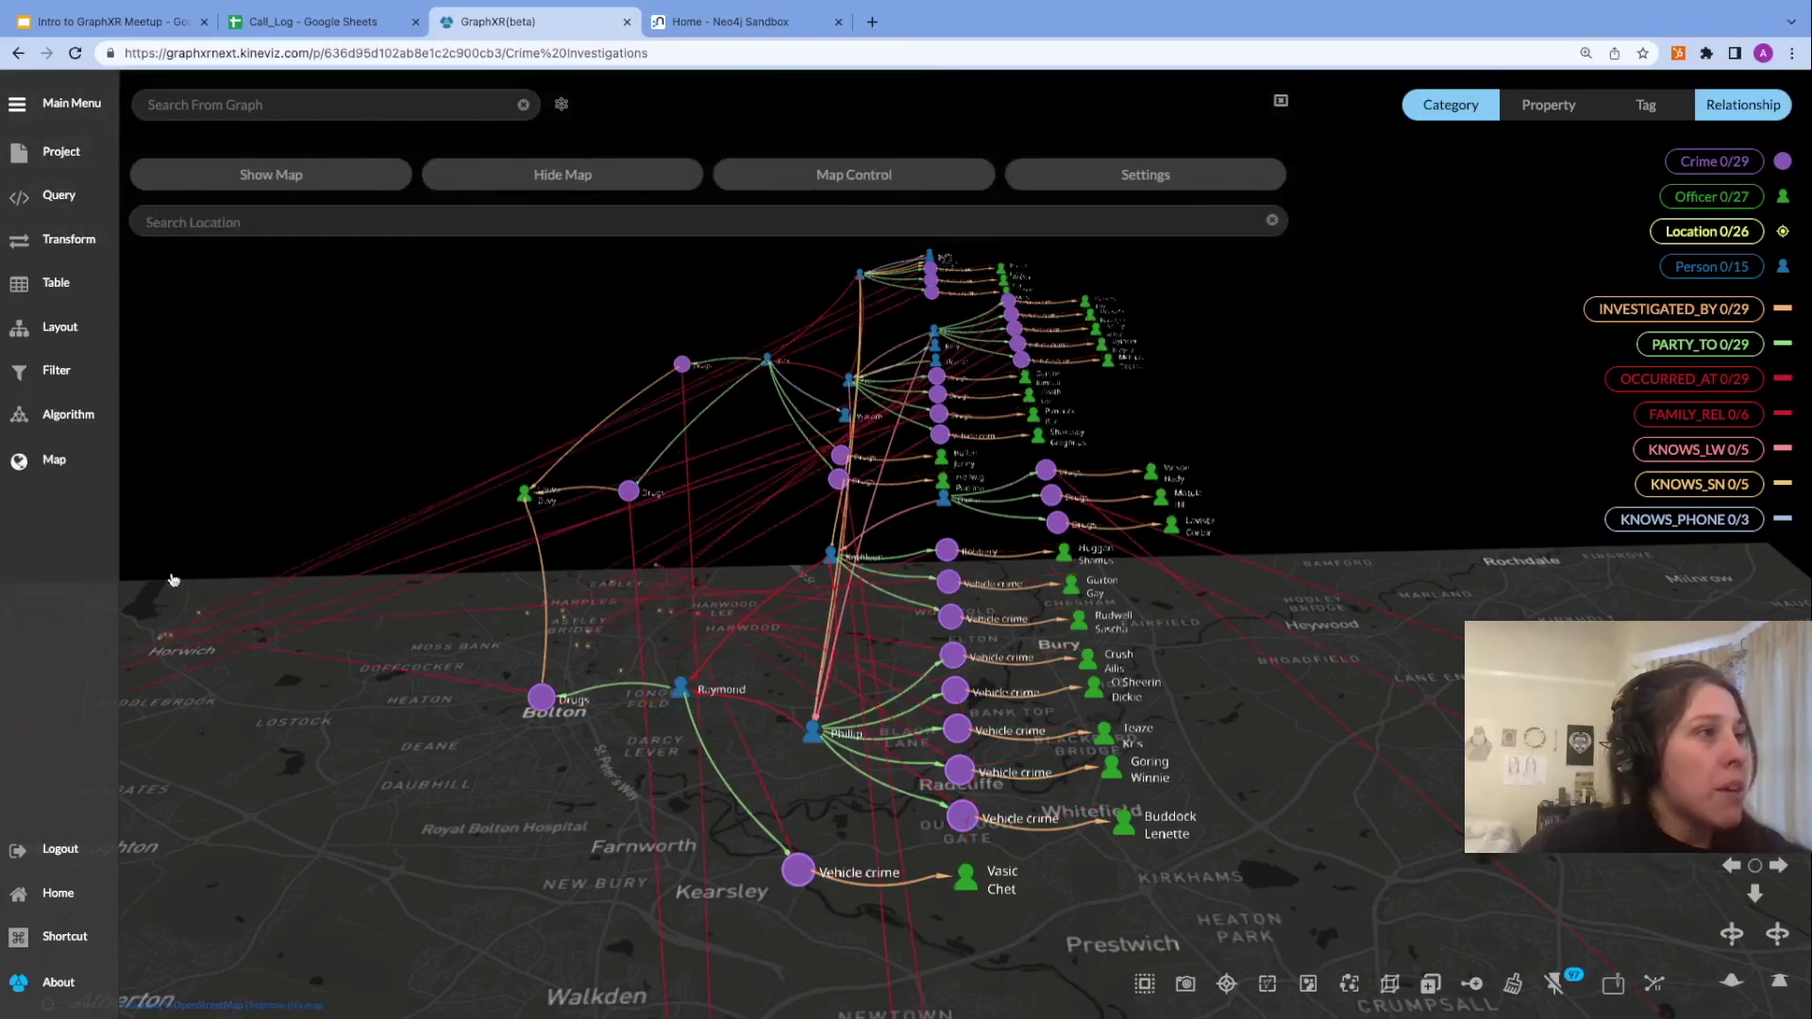
left_click(525, 495)
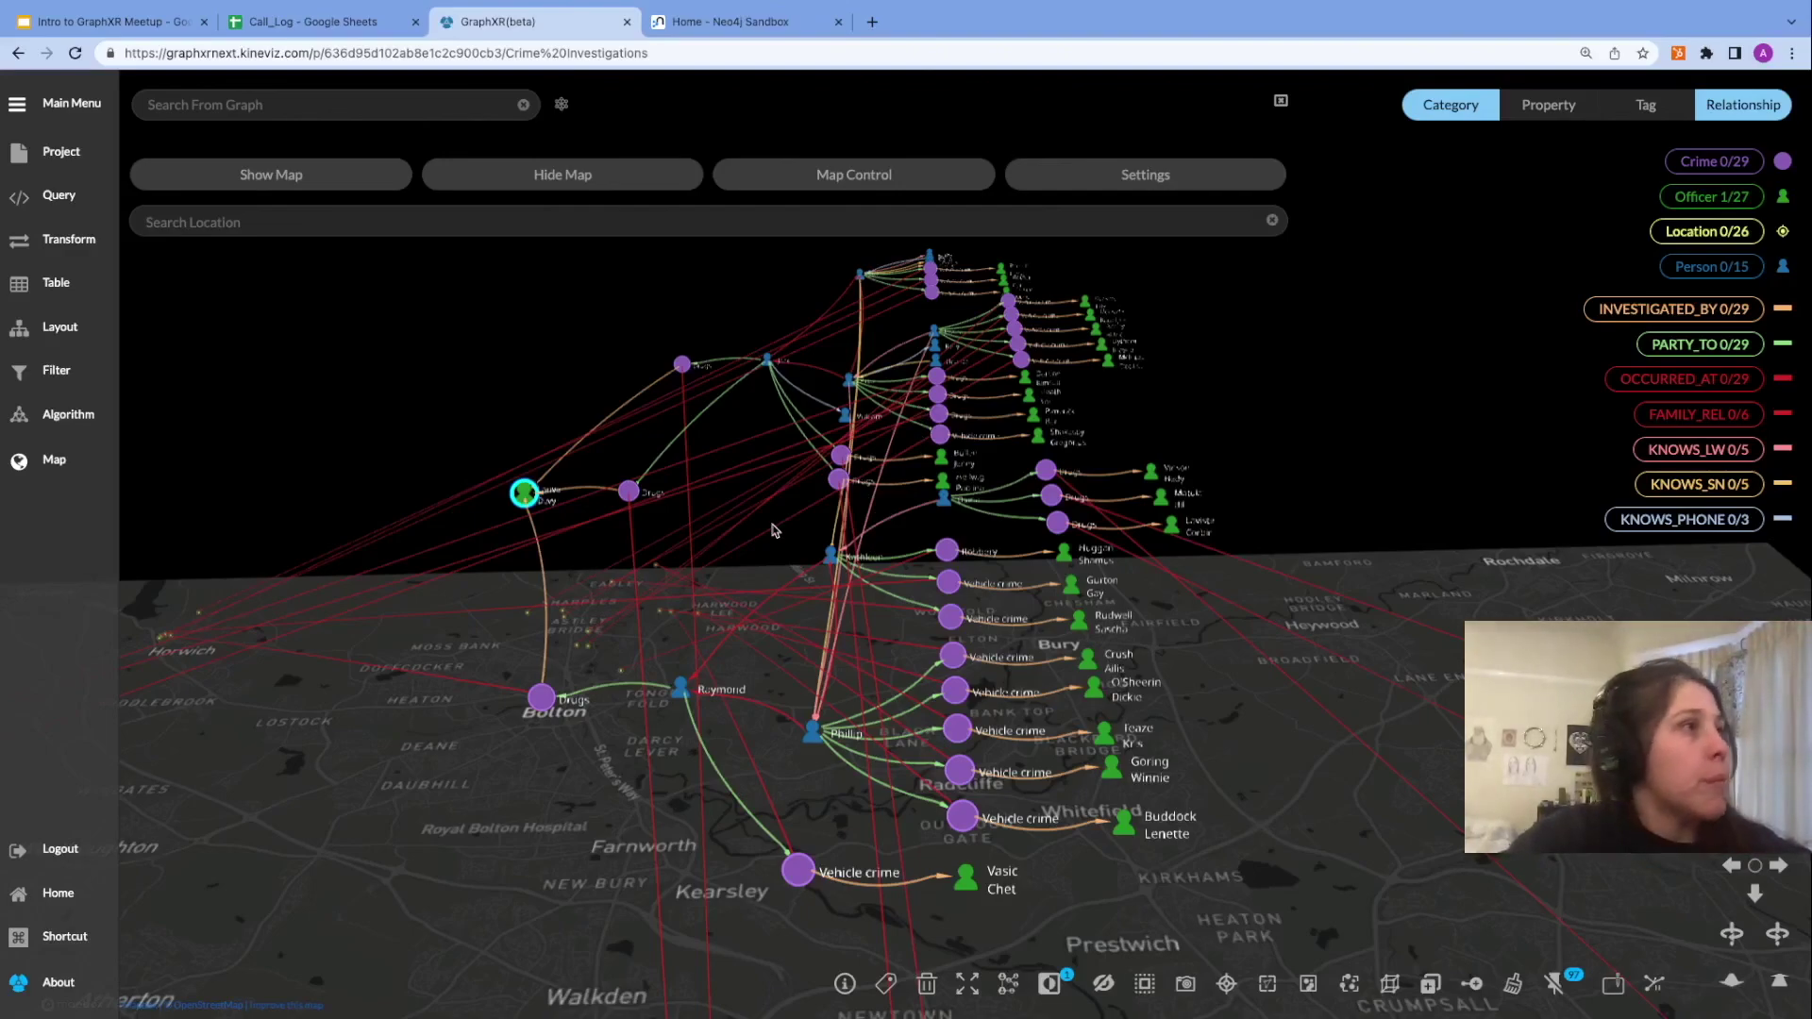
left_click(1282, 101)
scroll(582, 385, "down", 5)
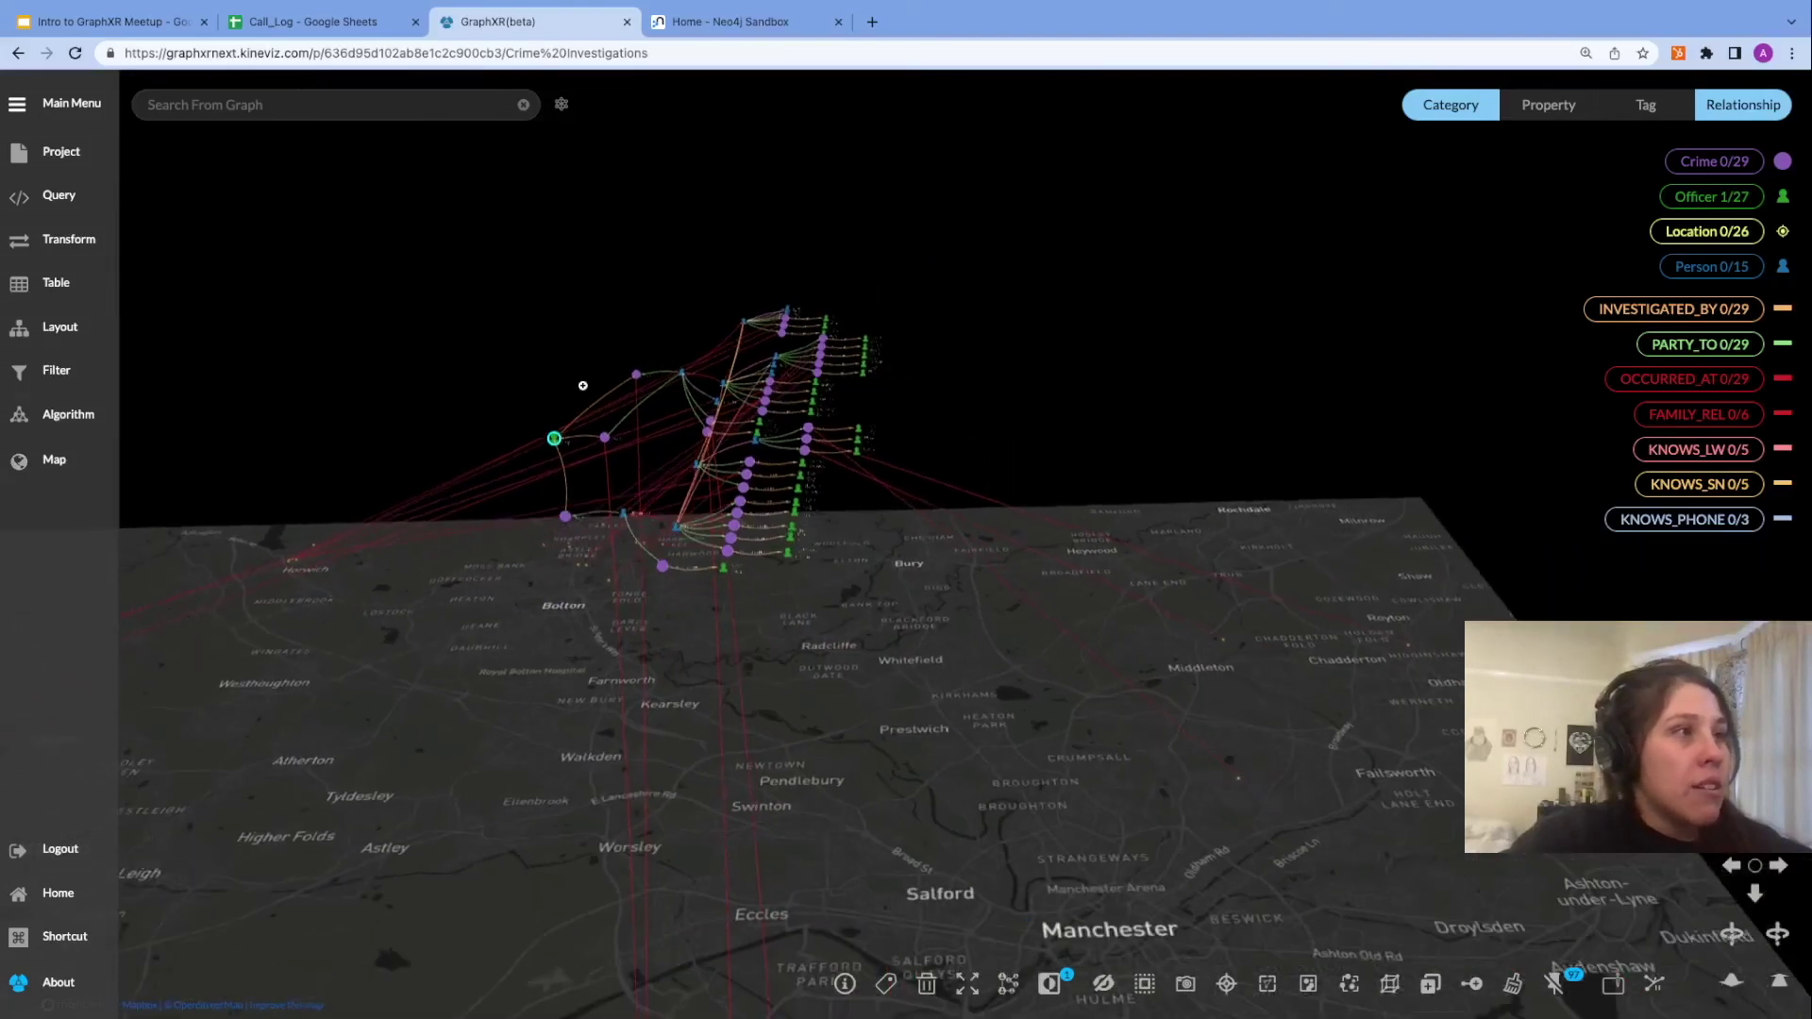
left_click_drag(412, 352, 1068, 231)
left_click_drag(704, 287, 972, 249)
left_click_drag(586, 303, 712, 301)
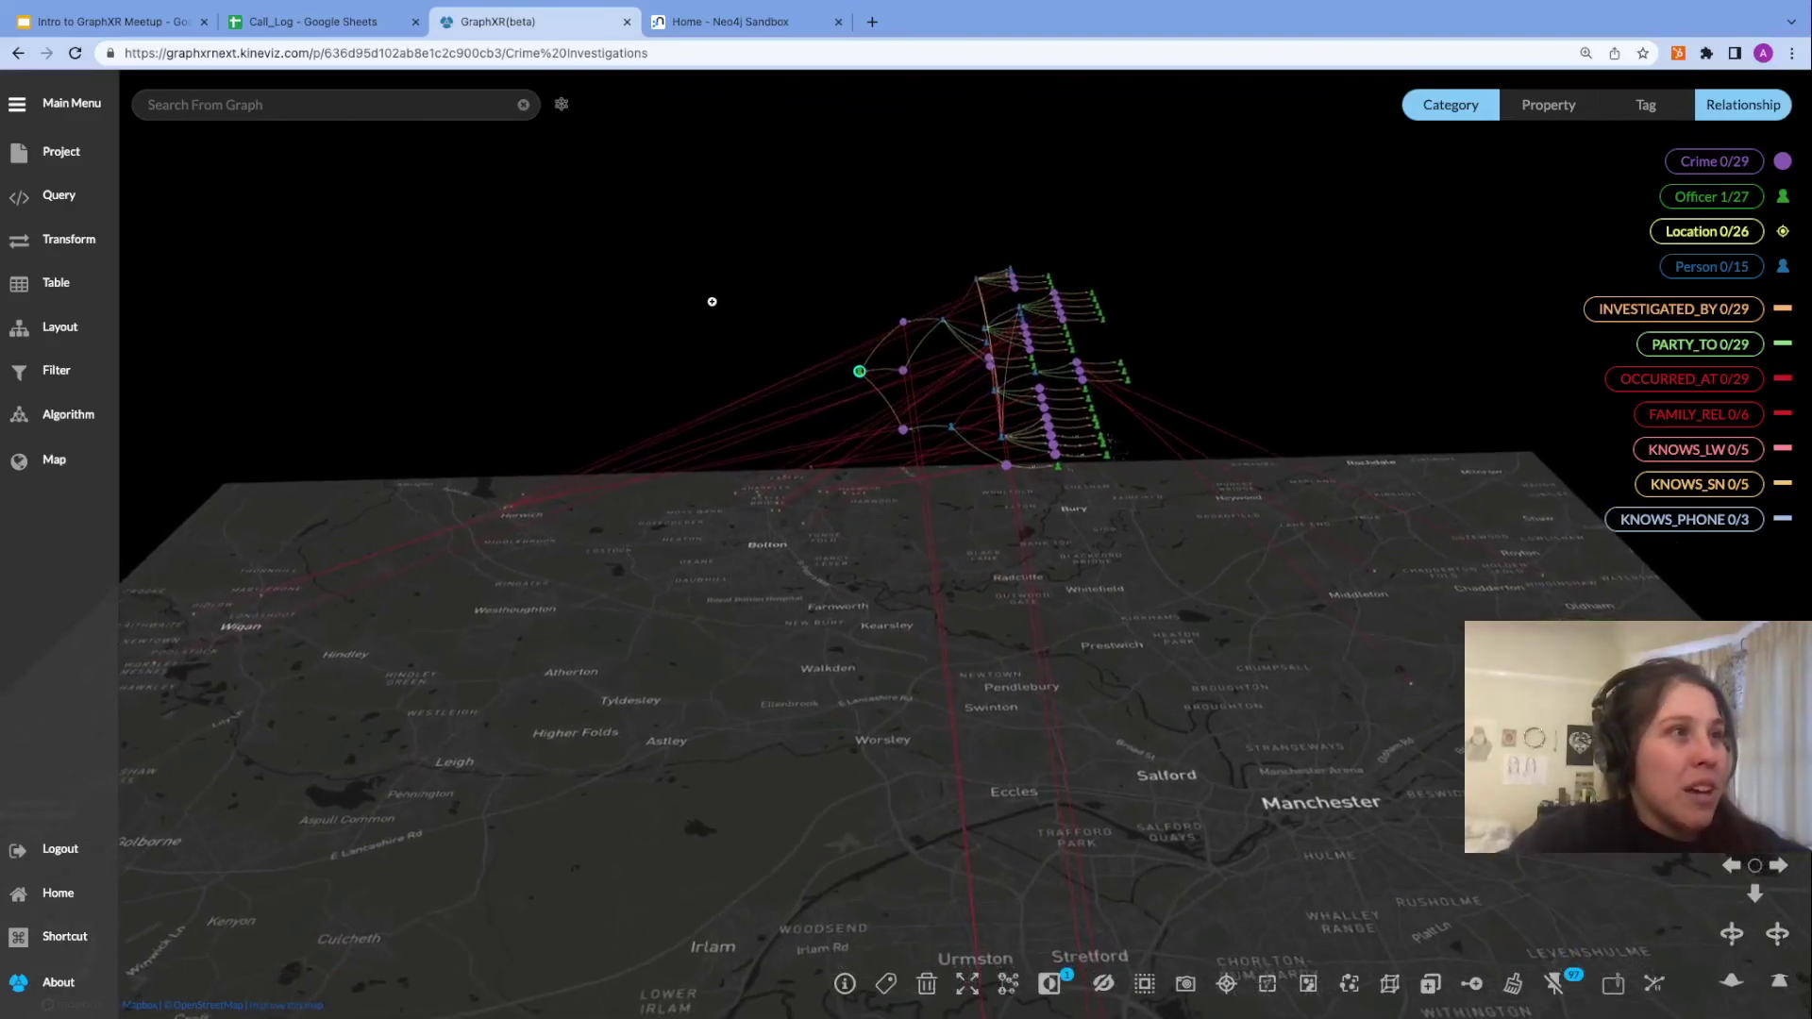
left_click(333, 364)
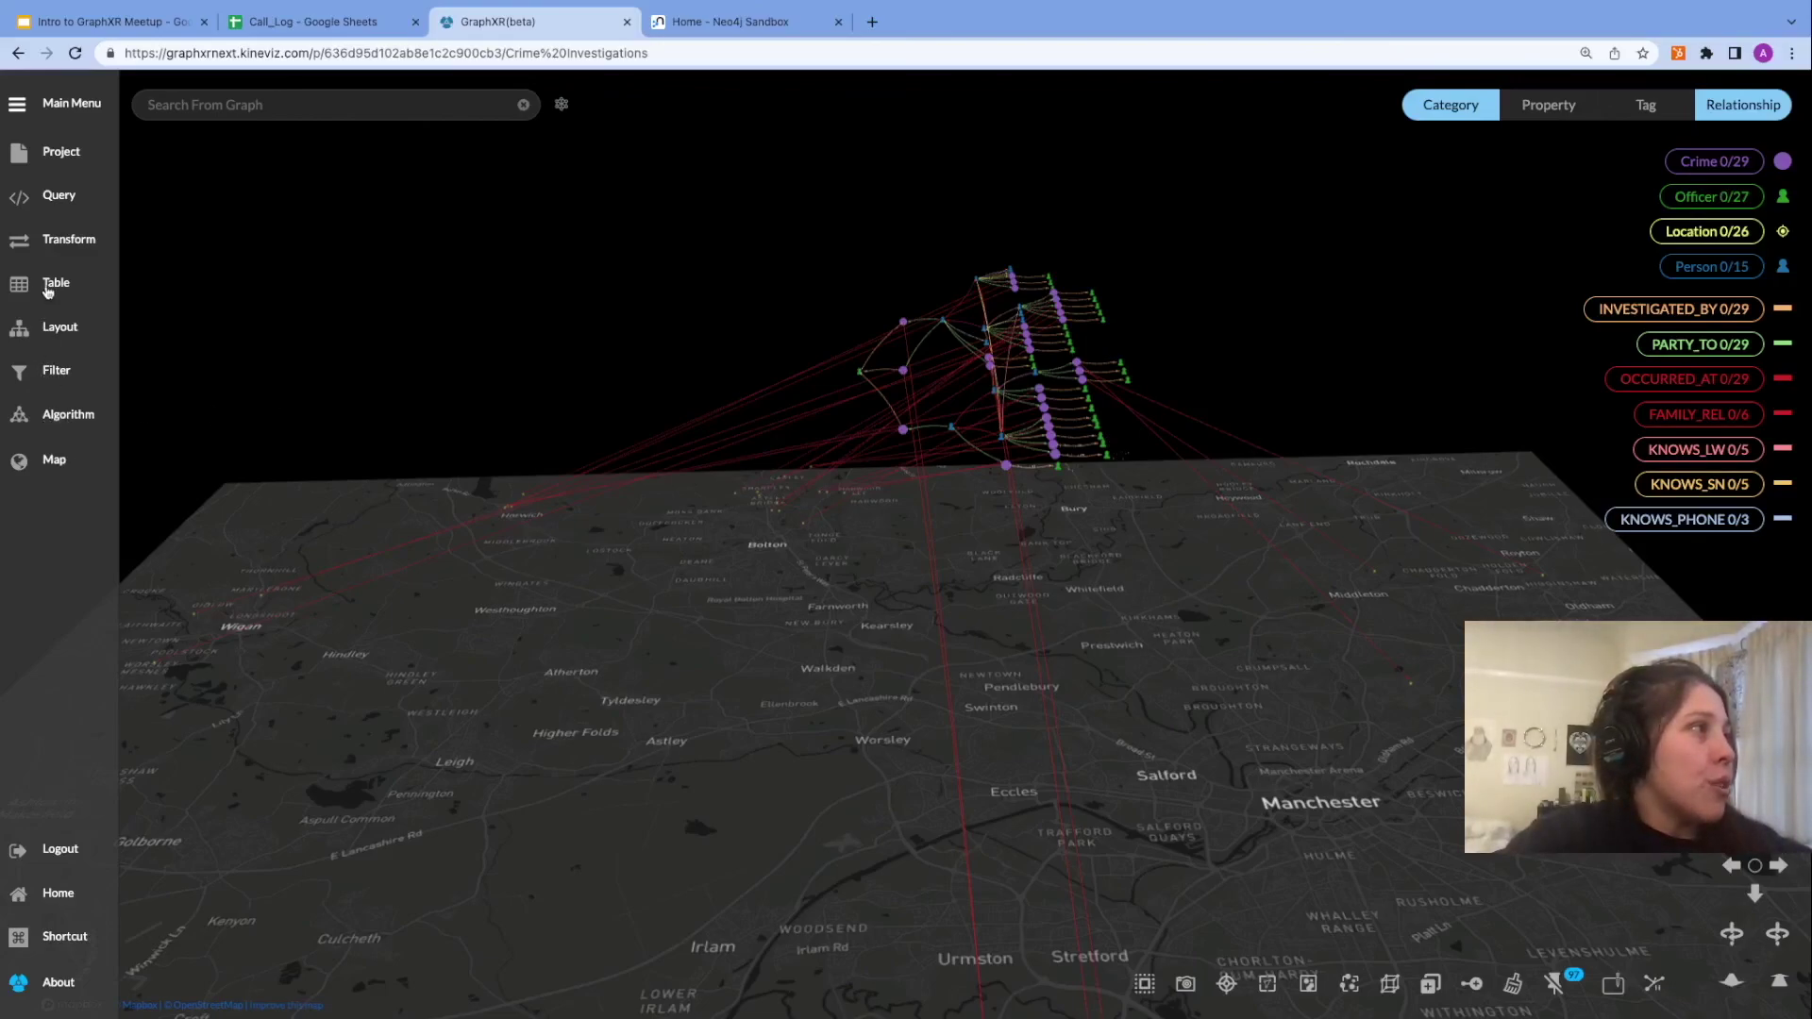
Save the current graph as a project view named "Geospatial drug crime network".
left_click(49, 157)
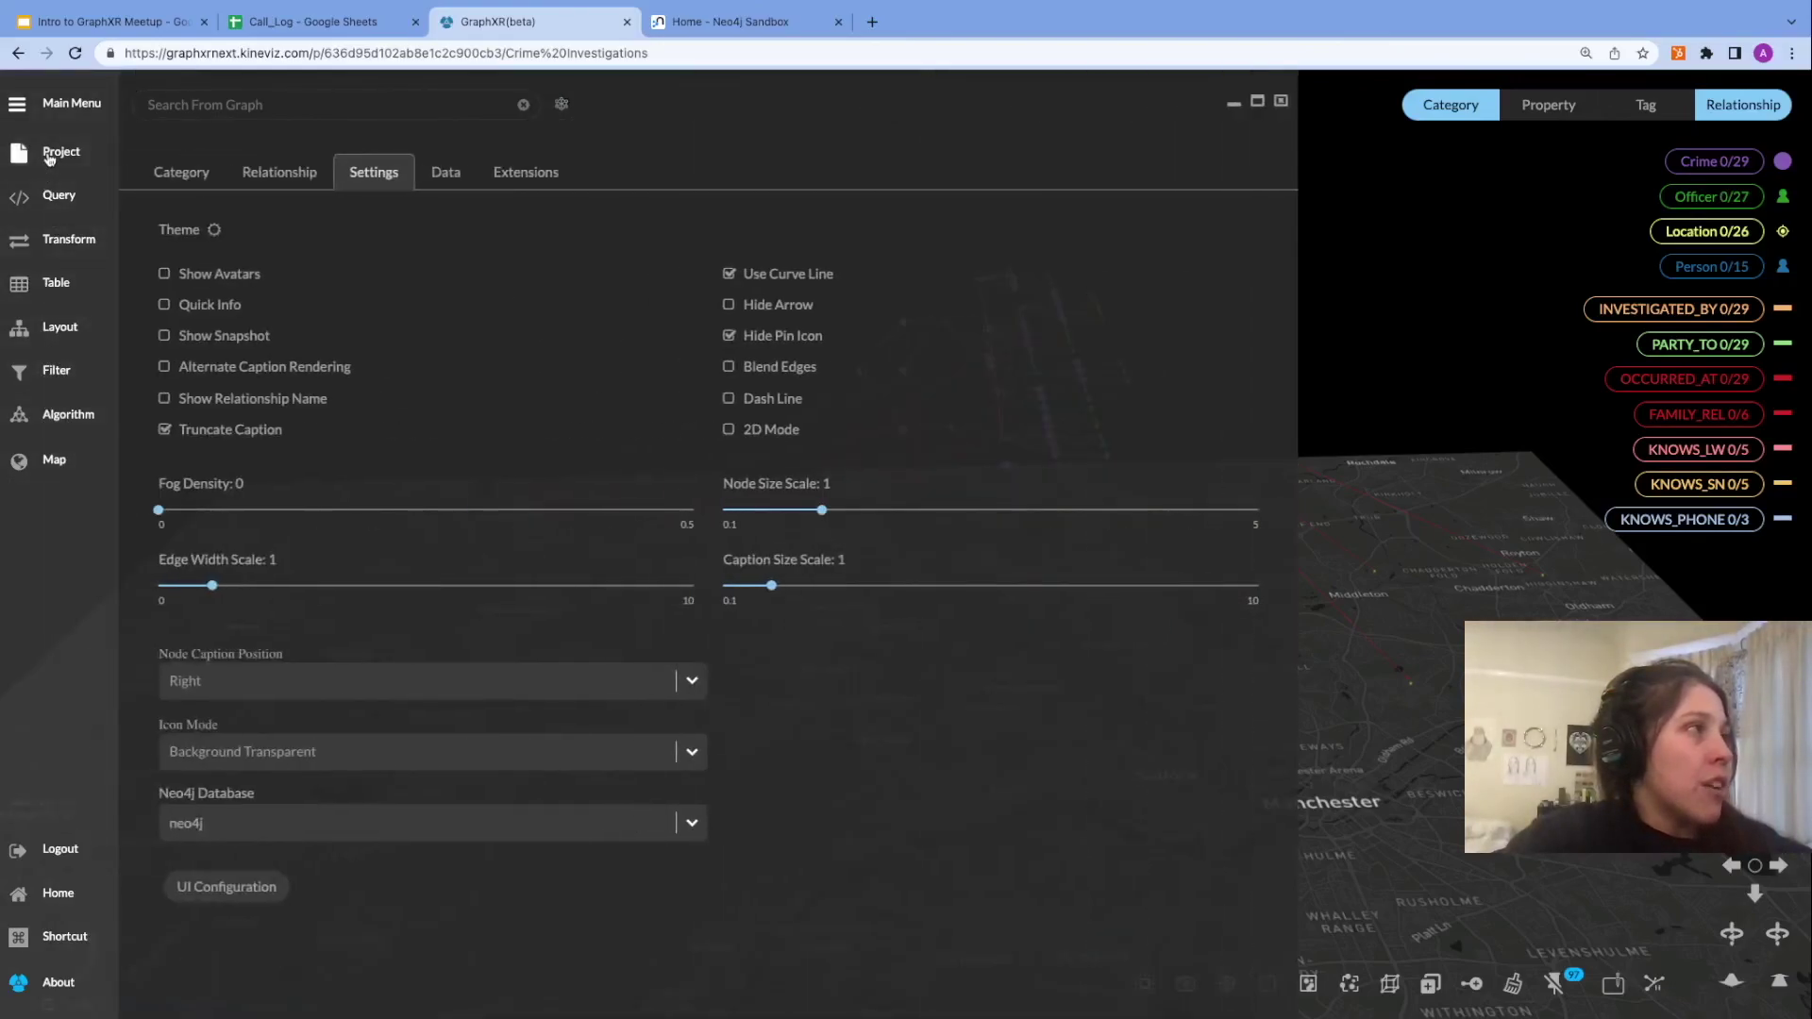
left_click(447, 175)
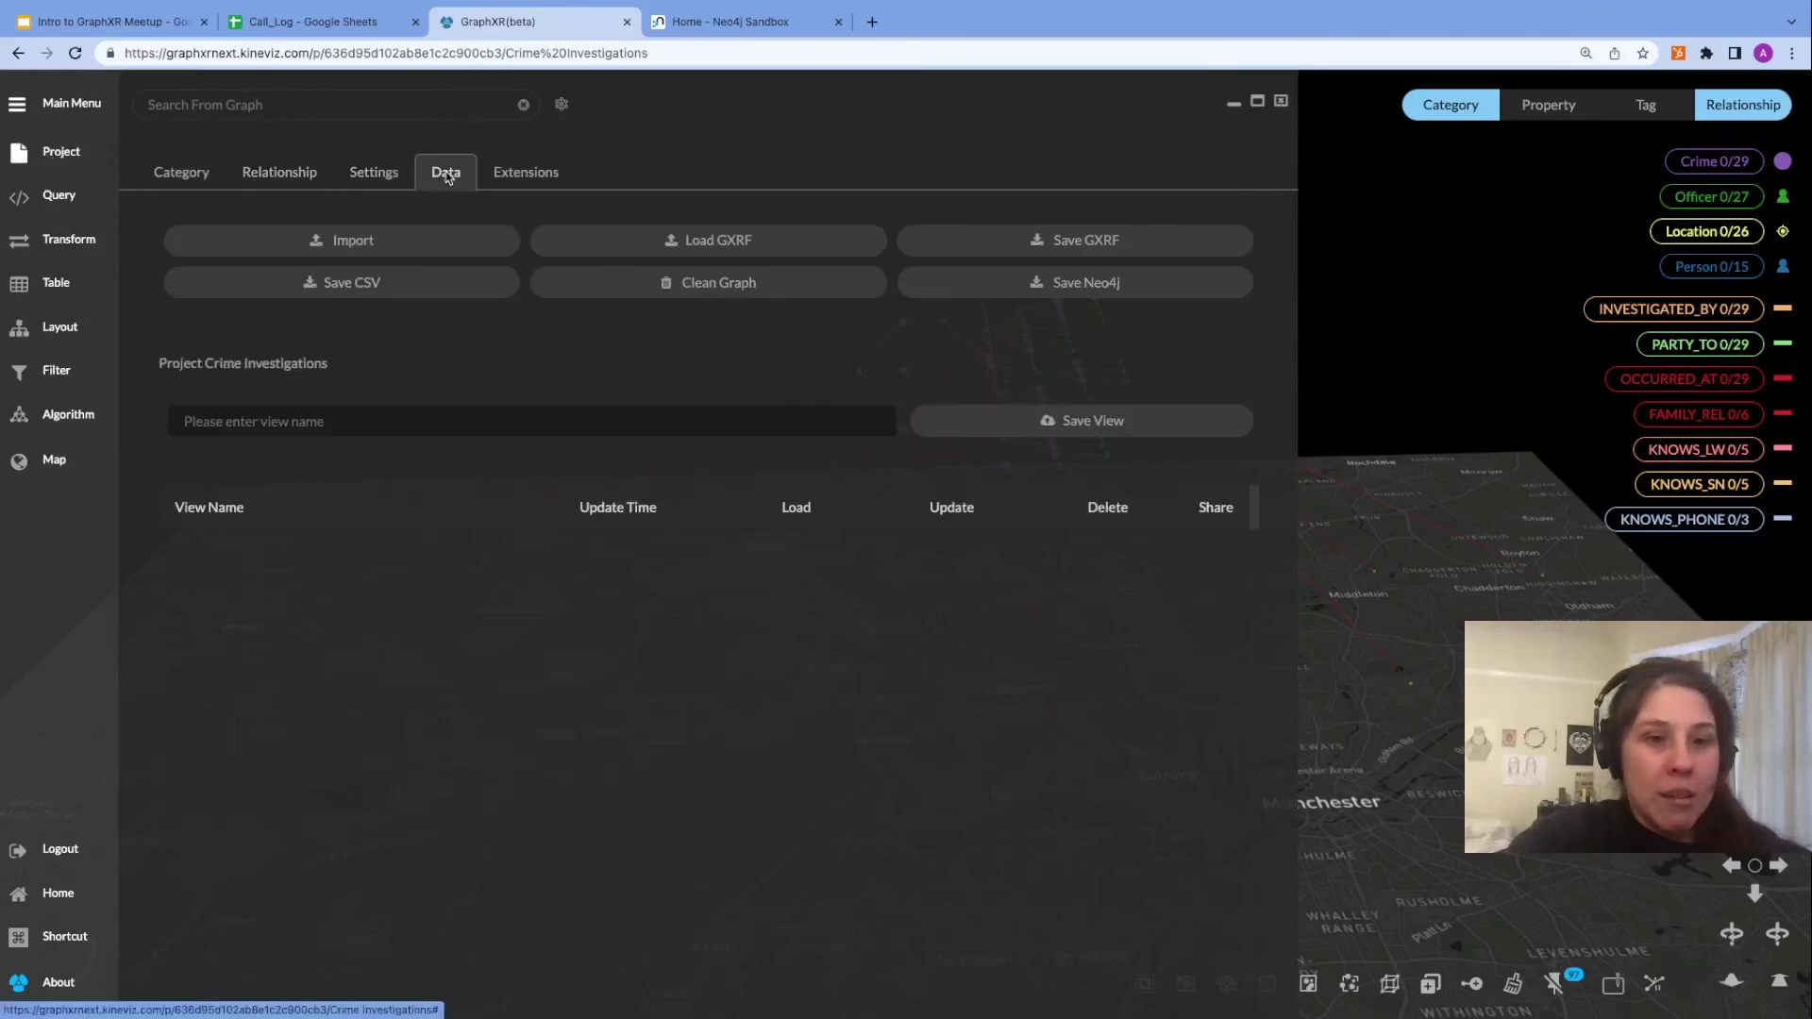
left_click(470, 419)
type("G")
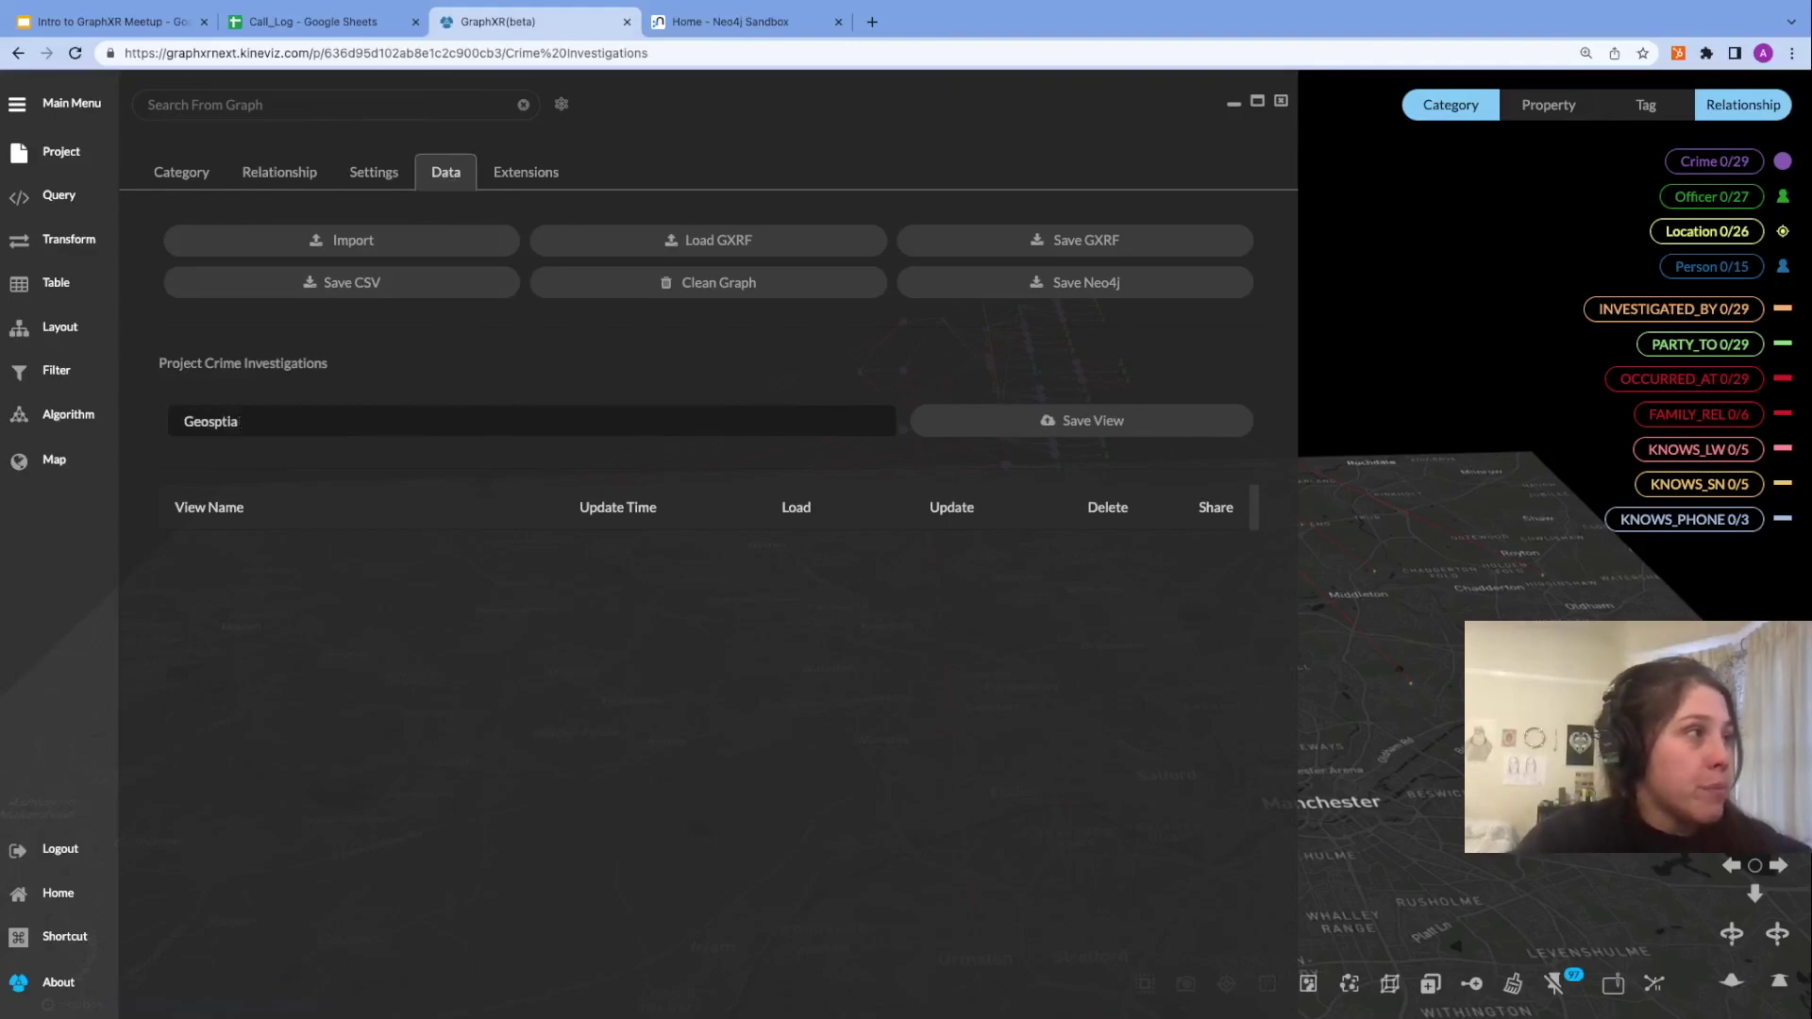
type("eosptia")
key("BackSpace")
key("BackSpace")
key("BackSpace")
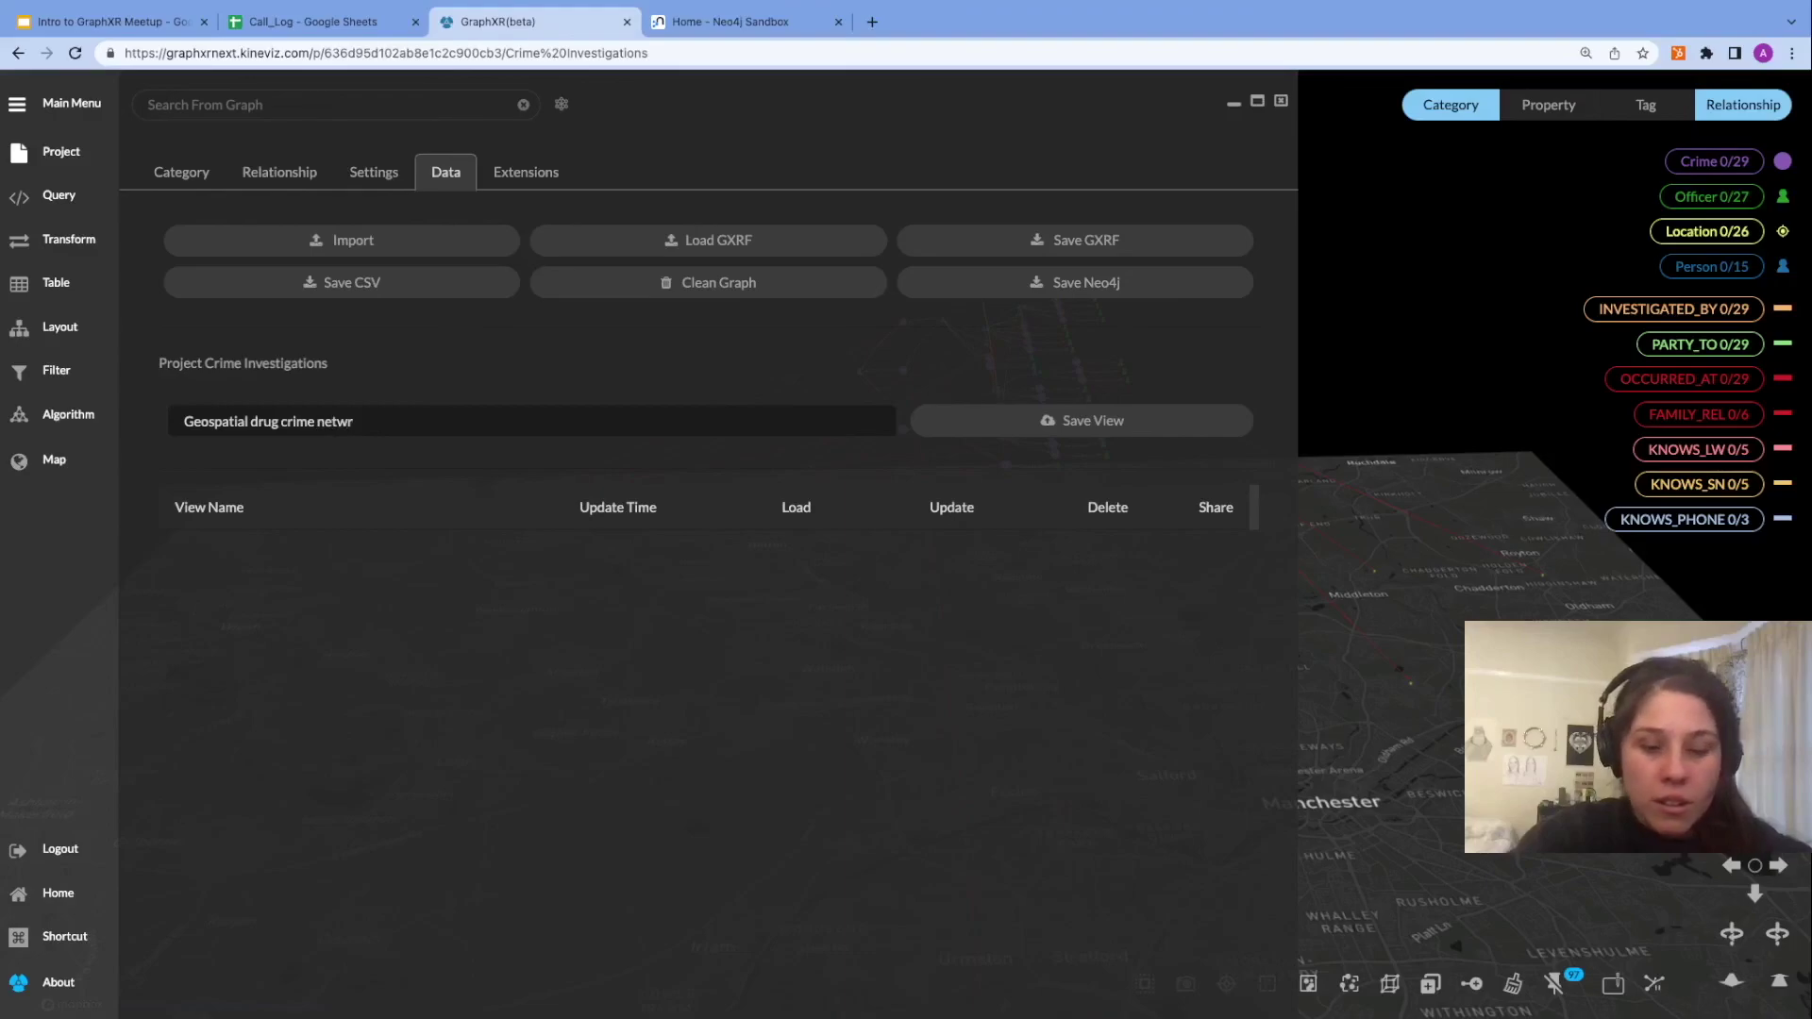
left_click(1062, 418)
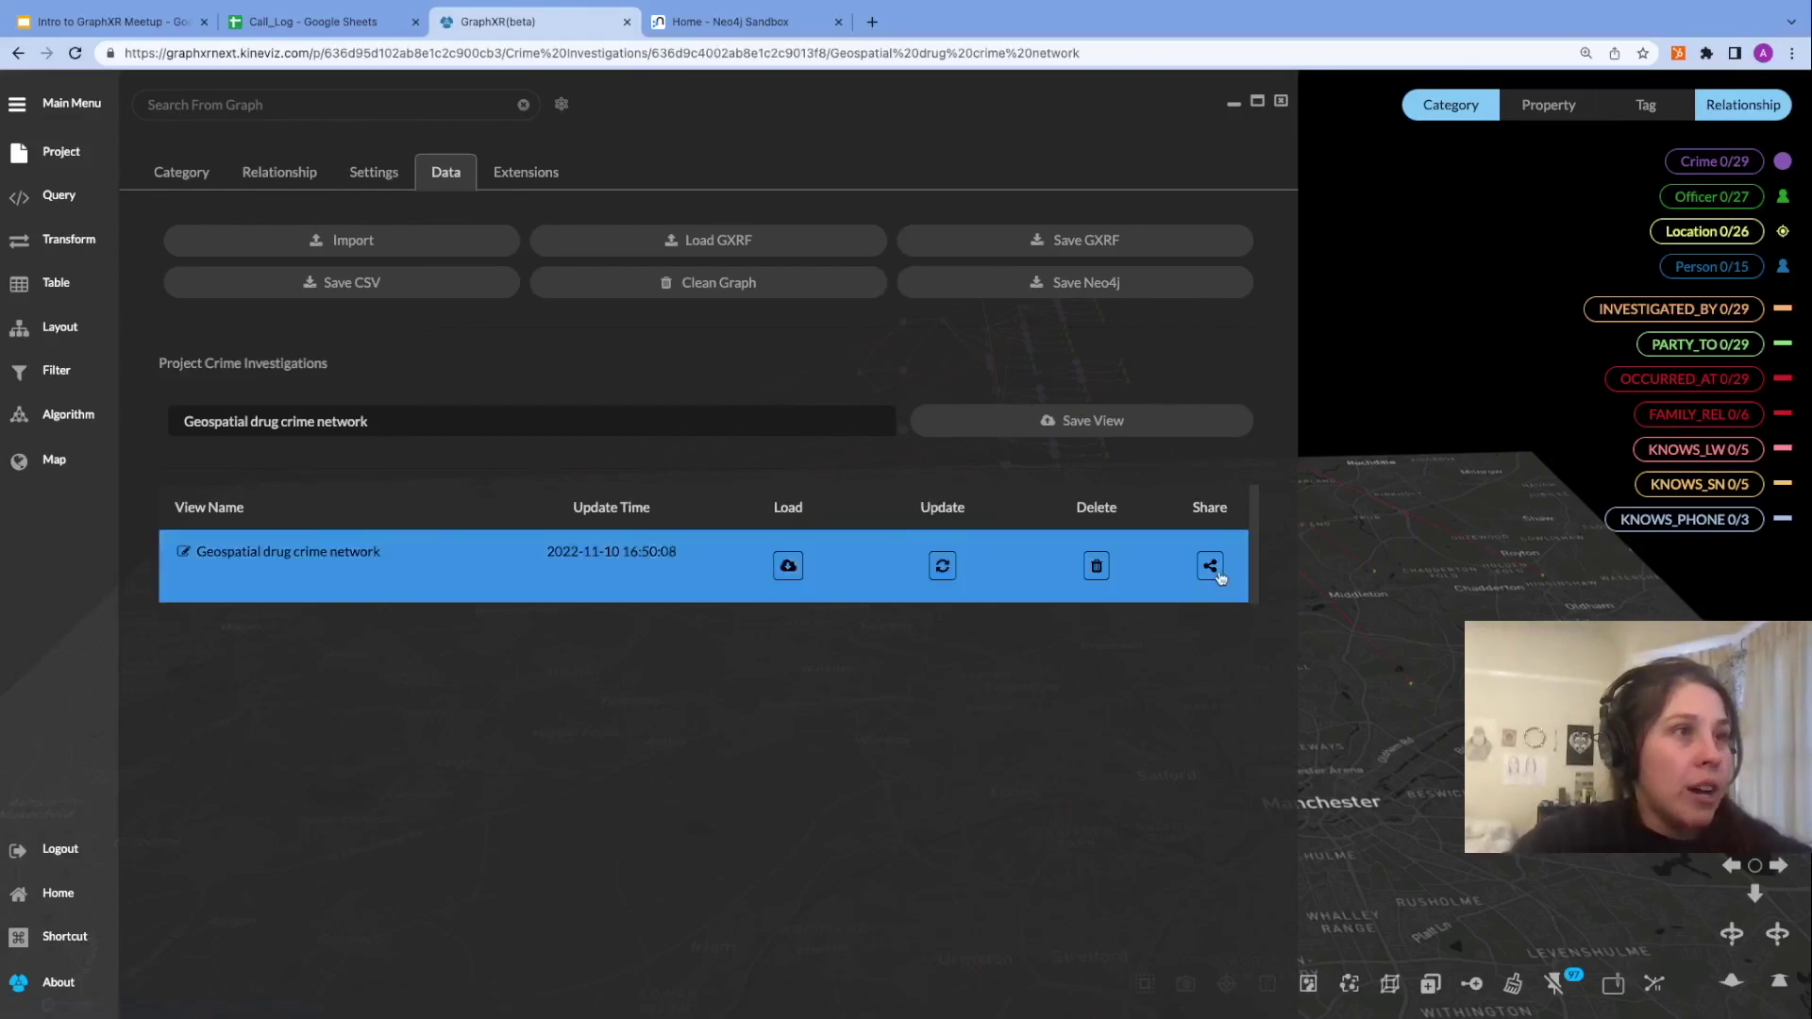
Share the saved "Geospatial drug crime network" view, open its shared page, and switch to the Google Slides presentation.
left_click(1212, 566)
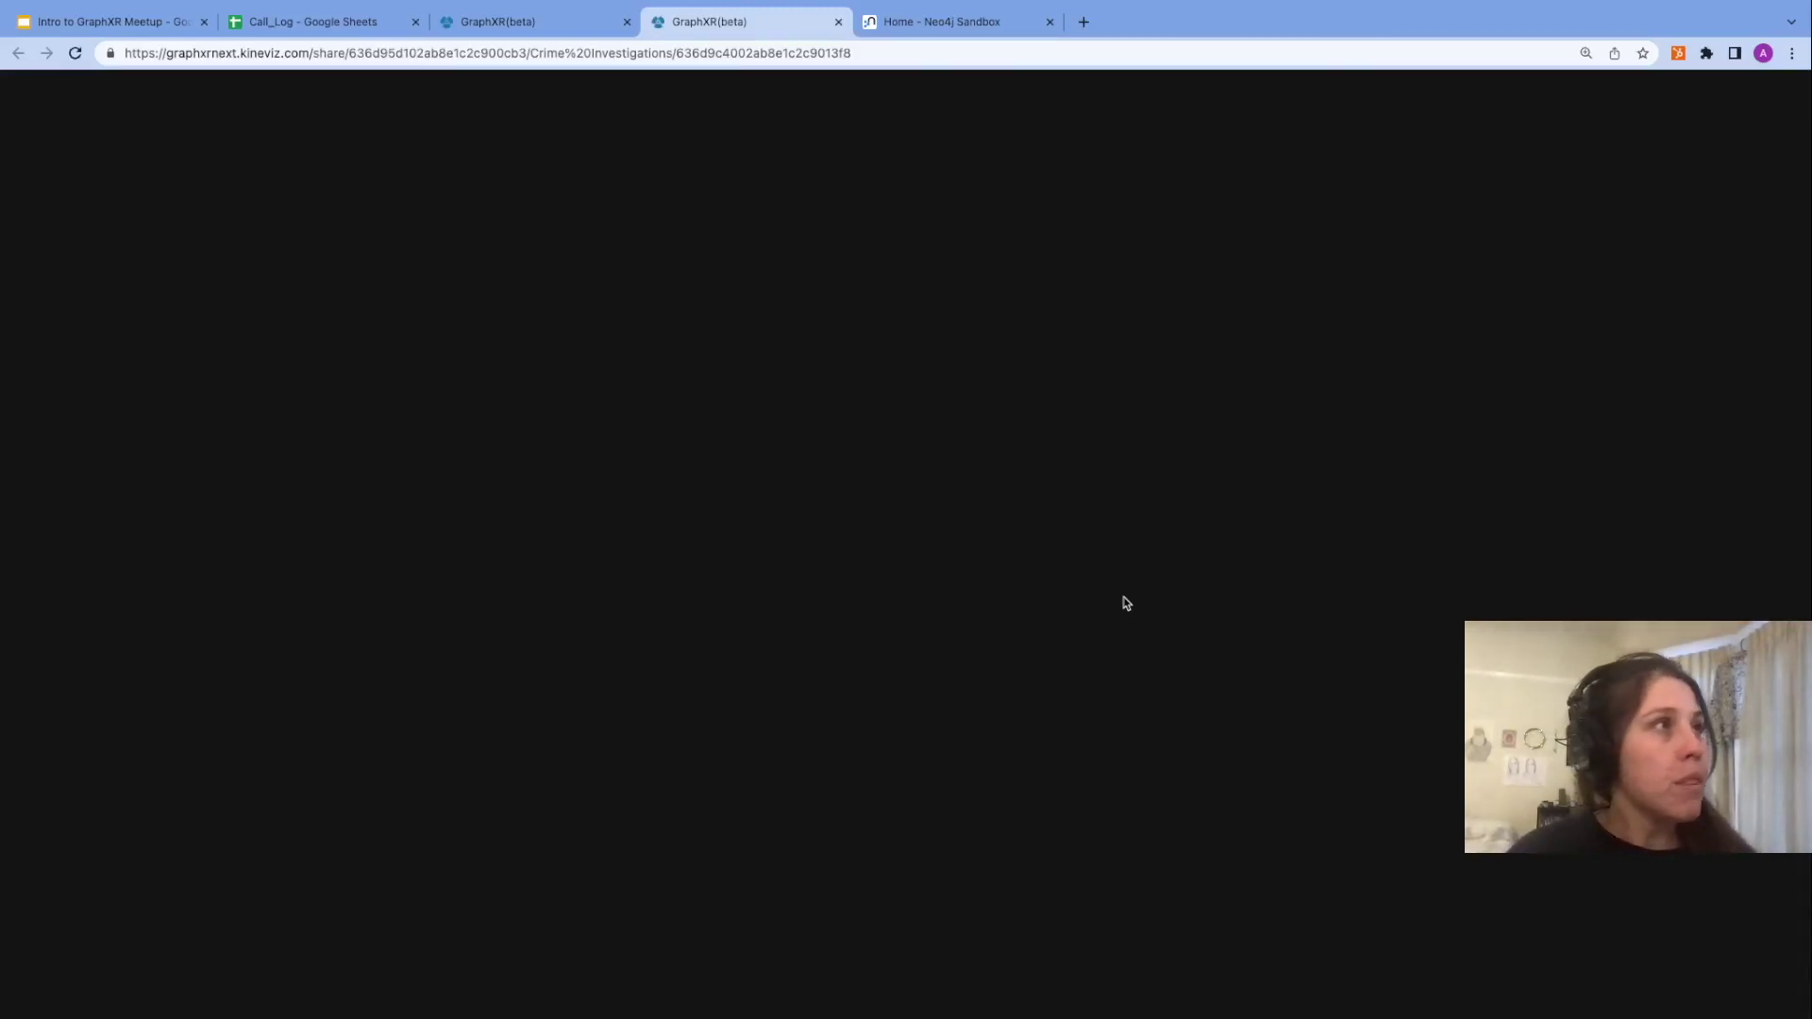
key("ctrl+1")
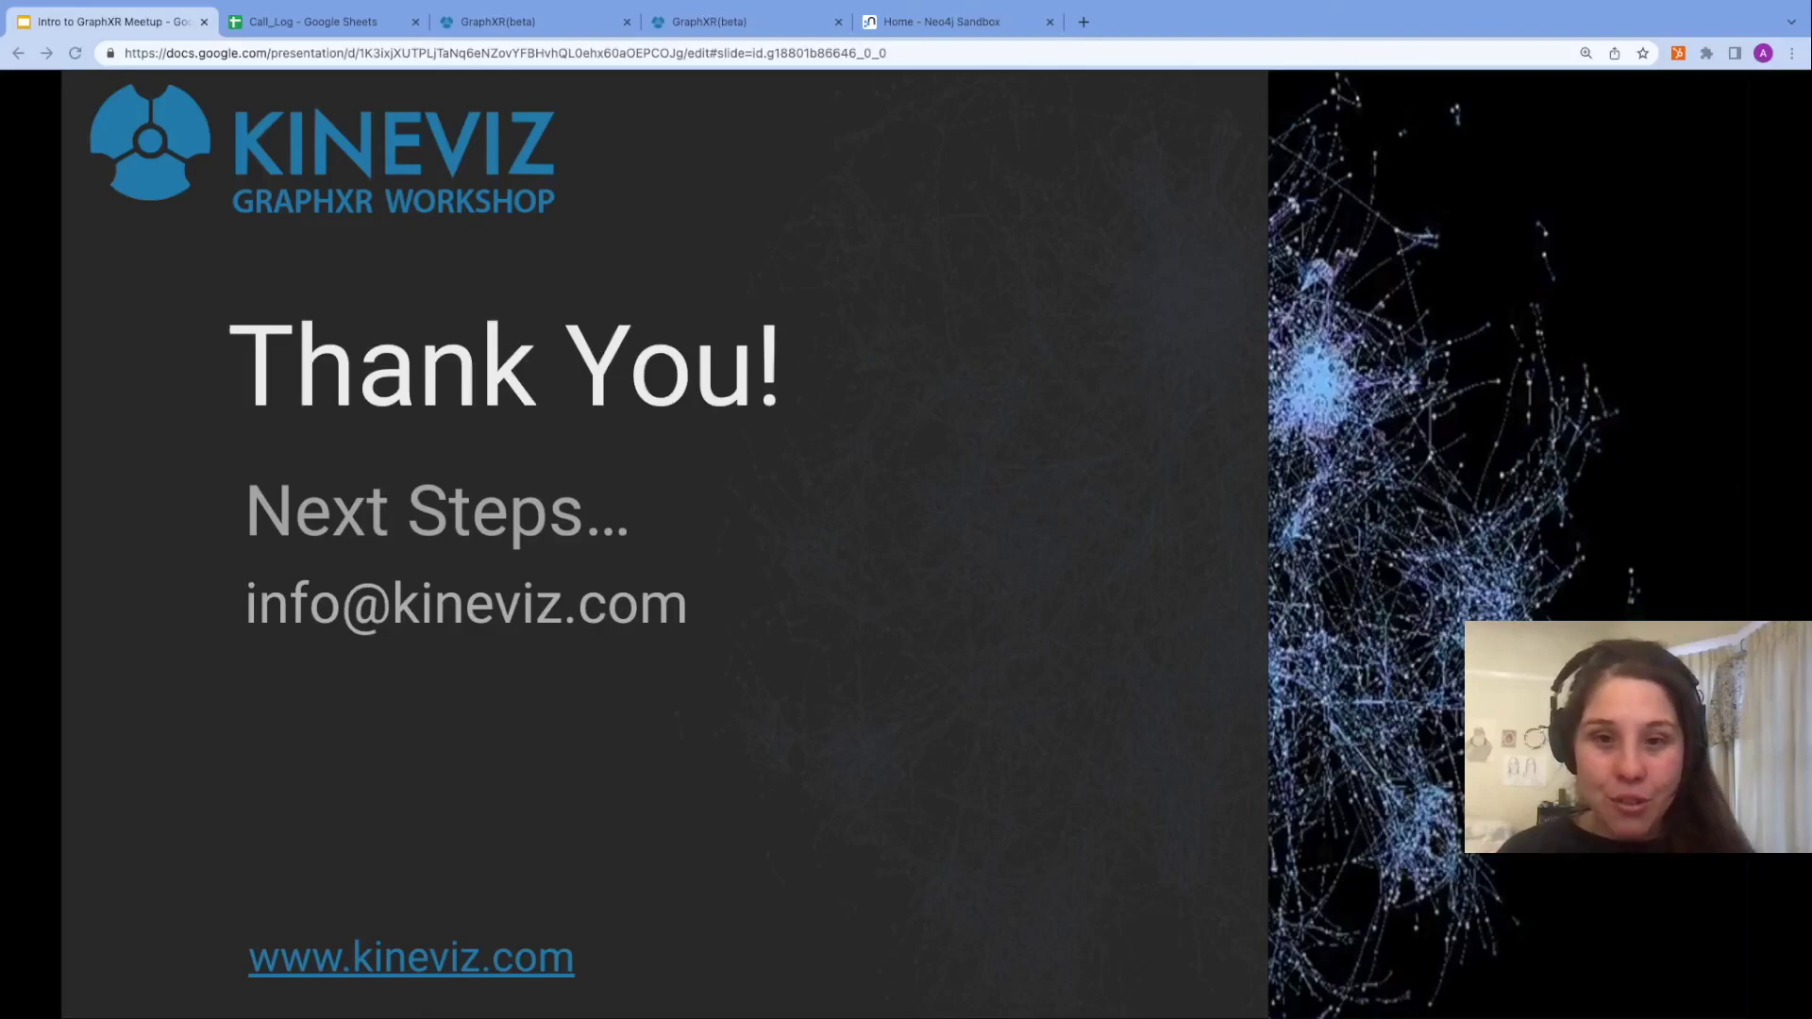